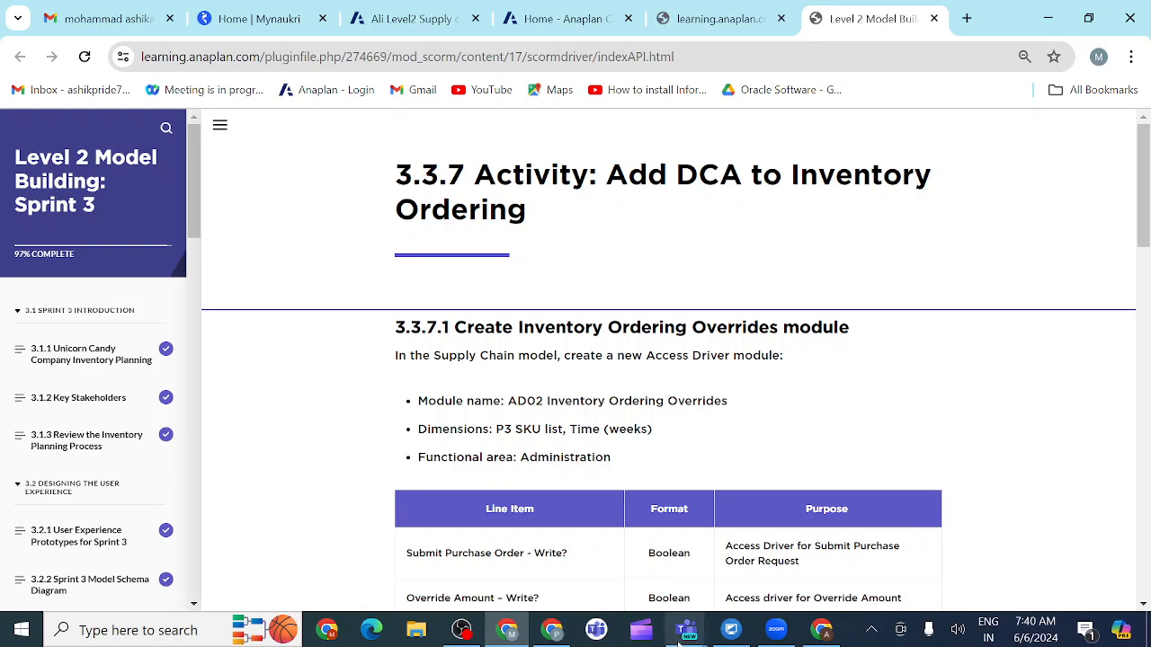
# Step: Switch to the Anaplan evening class meeting in Teams and share the entire screen with sound included
pyautogui.moveTo(686, 635)
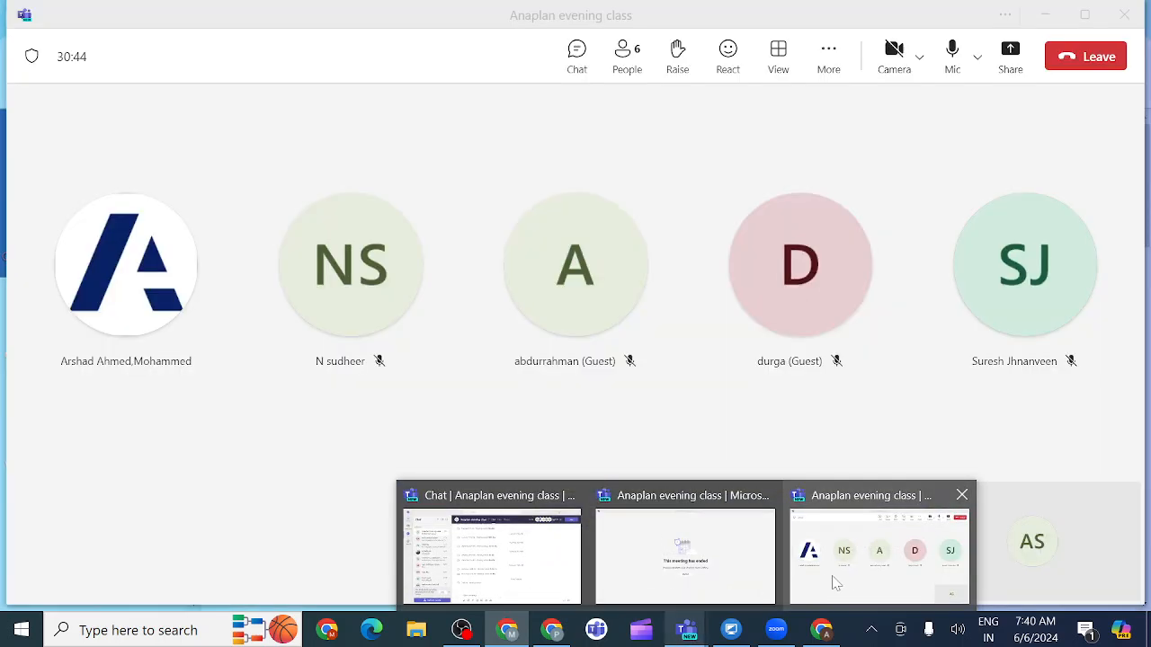
pyautogui.click(830, 578)
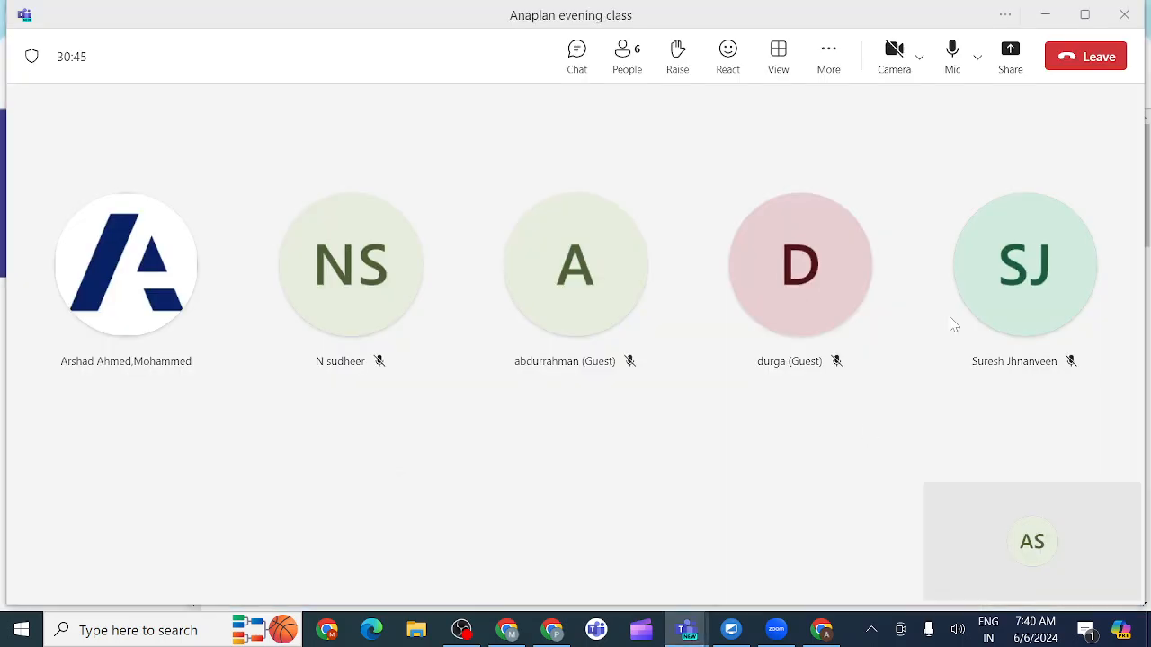
pyautogui.click(1011, 54)
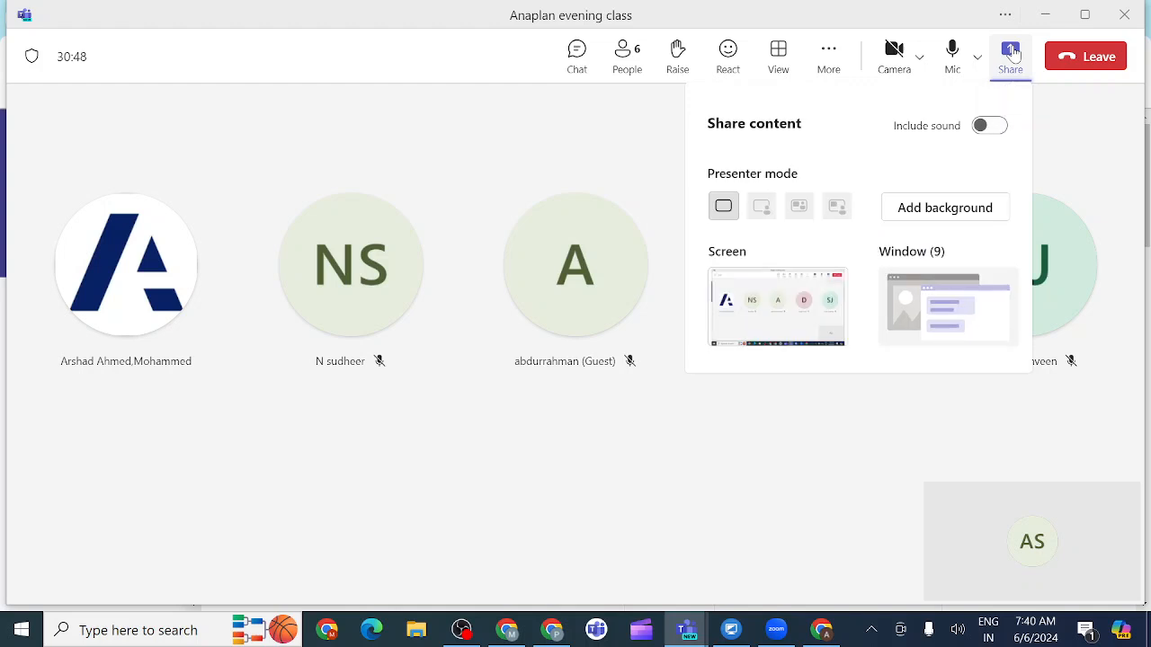
pyautogui.click(984, 126)
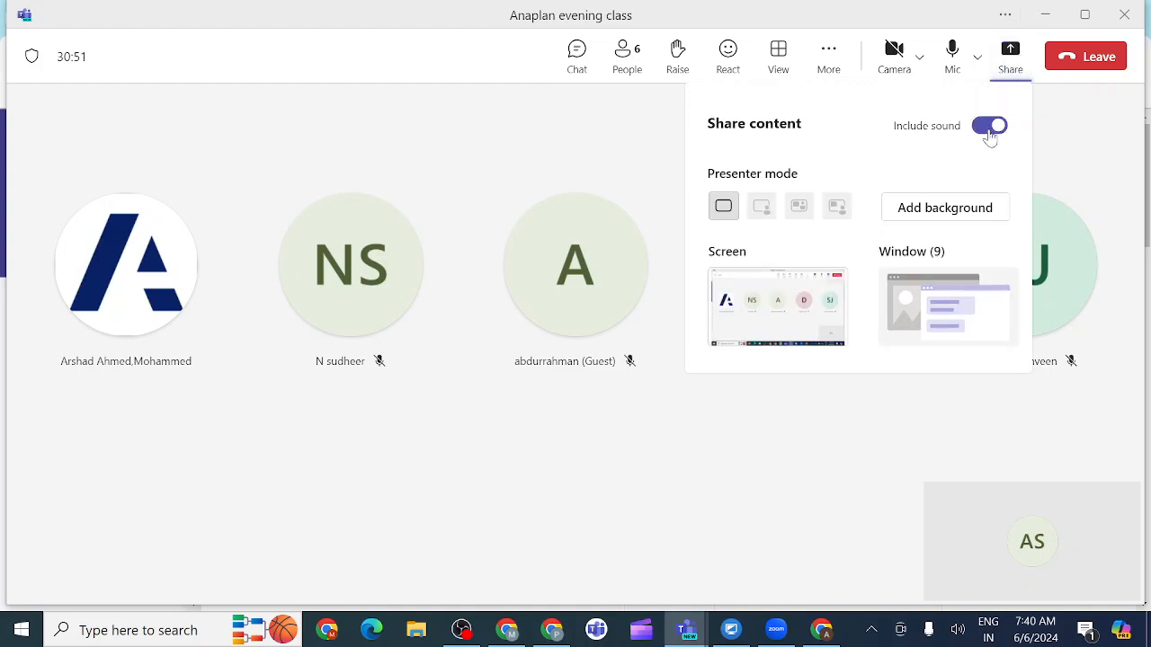
pyautogui.click(799, 311)
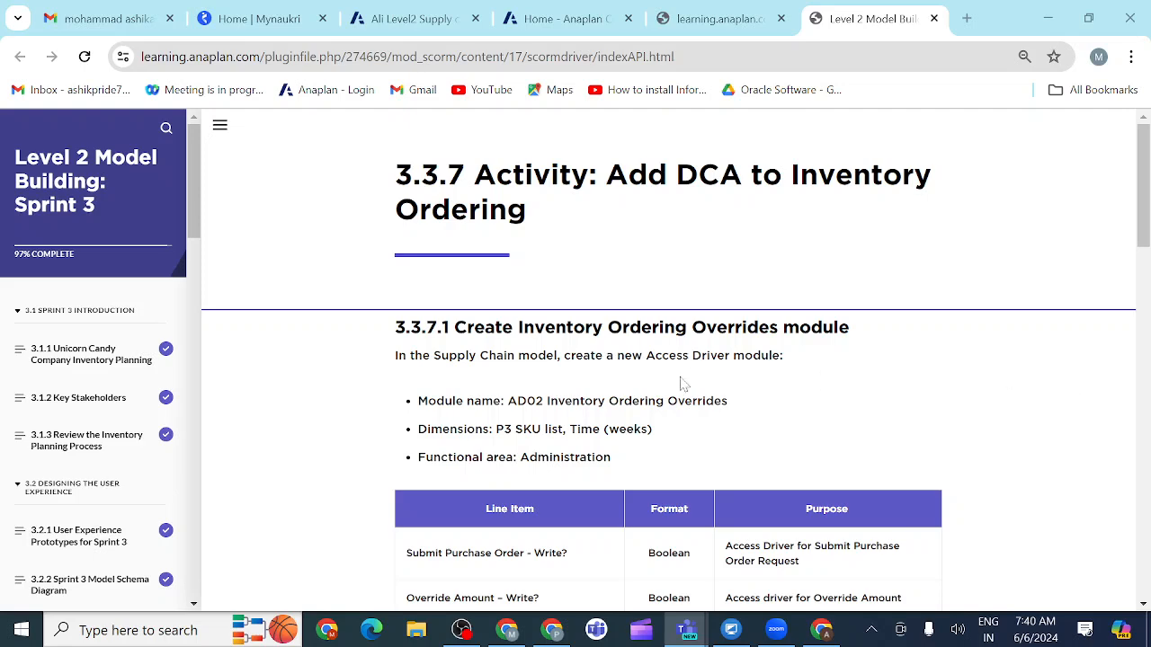
# Step: Return to the activity page in the browser and move the Ali Level2 Supply chai start model tab after the course tab
pyautogui.scroll(-3, 654, 461)
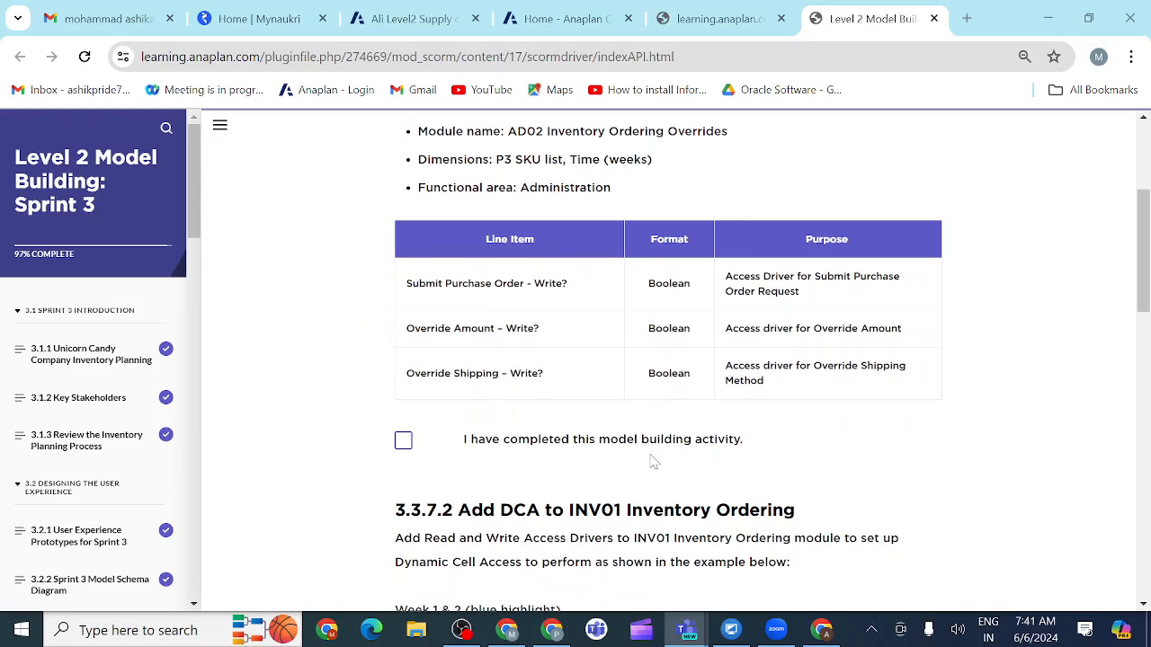
pyautogui.scroll(-1, 653, 461)
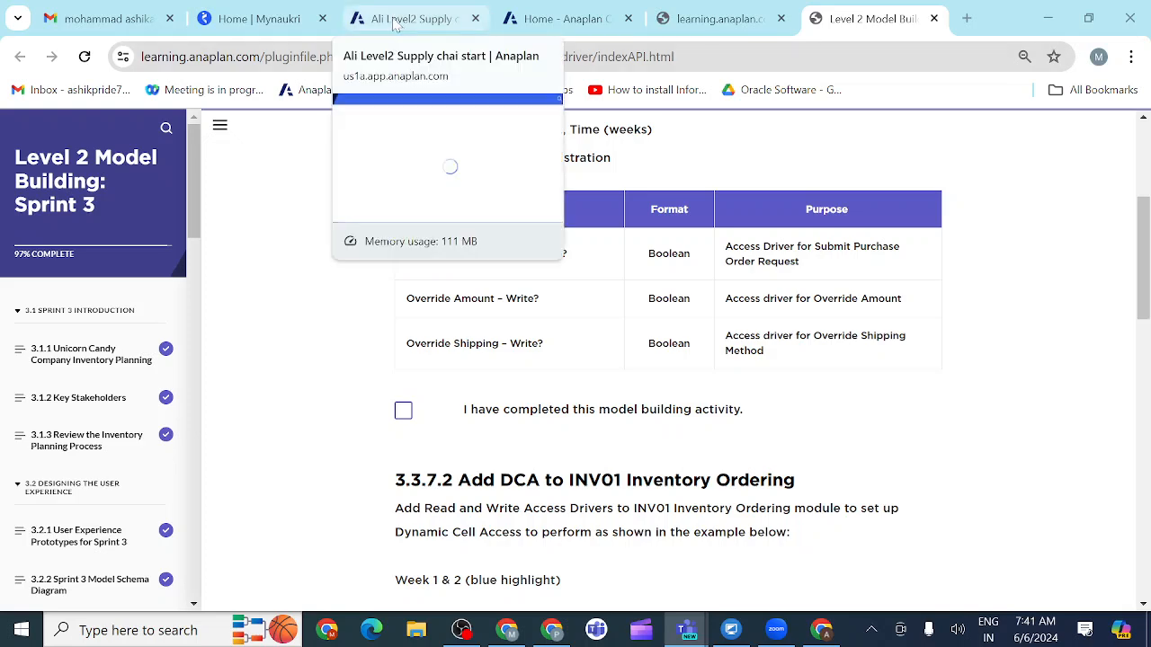
pyautogui.moveTo(398, 27); pyautogui.dragTo(836, 20)
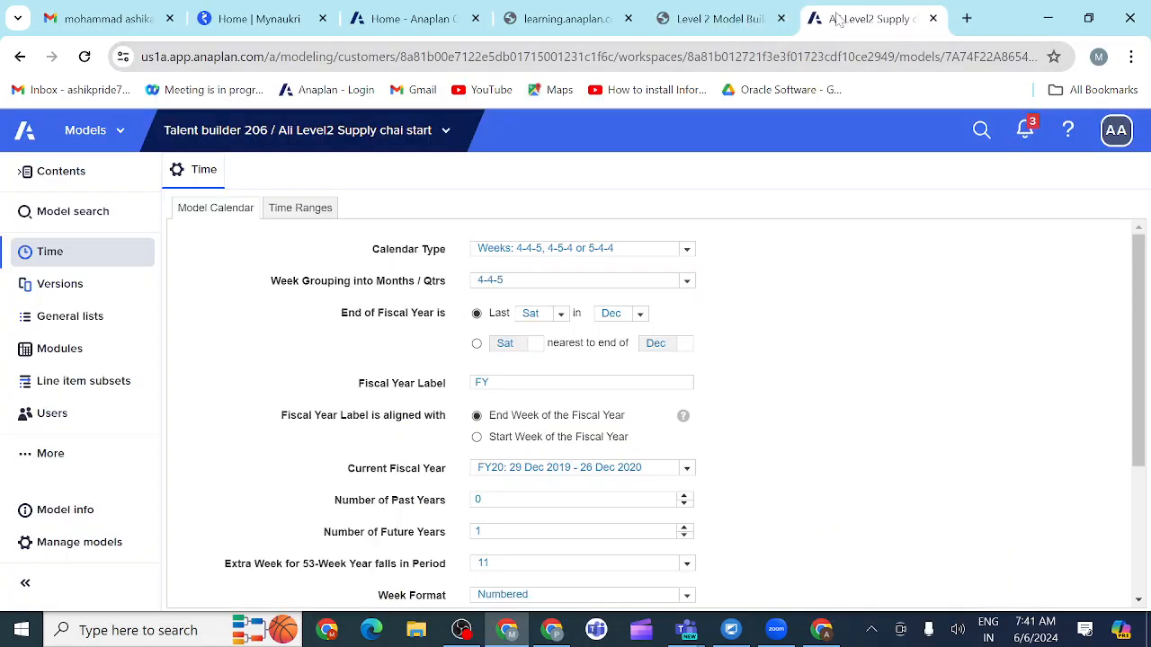
pyautogui.click(966, 19)
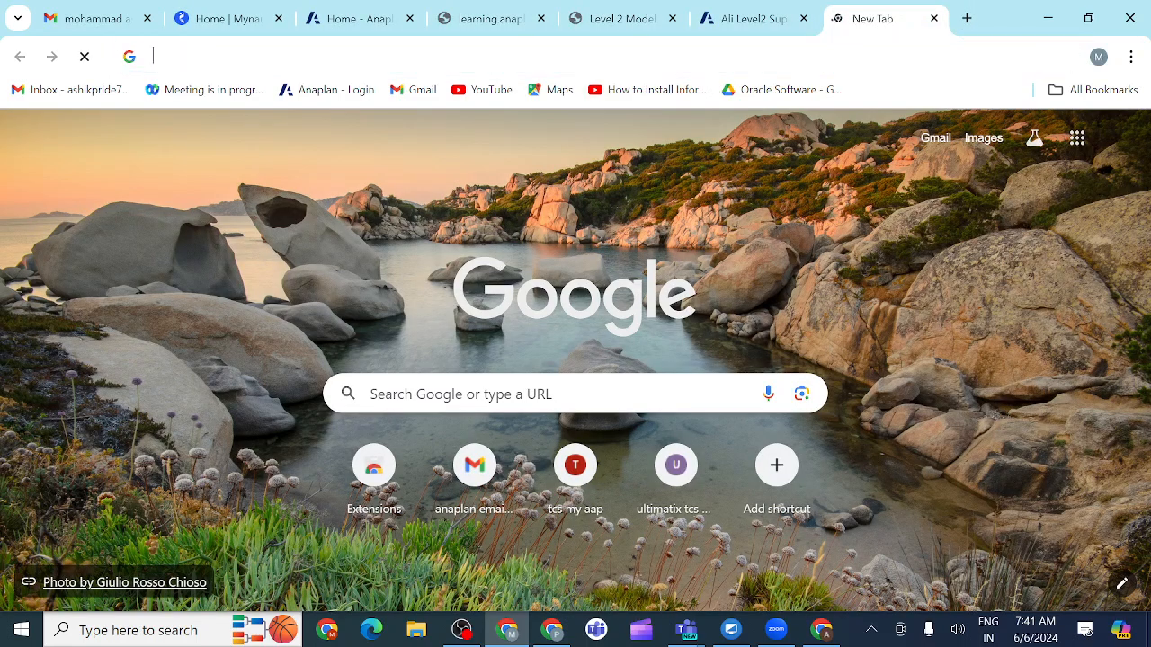
pyautogui.click(634, 56)
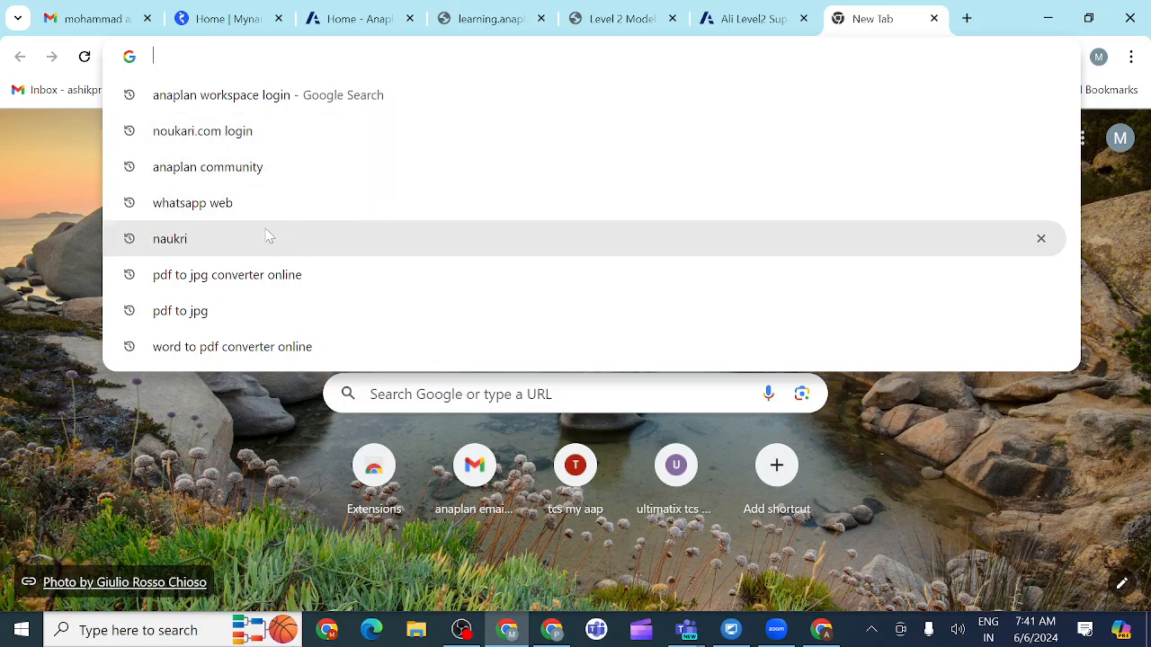
pyautogui.write('anapl')
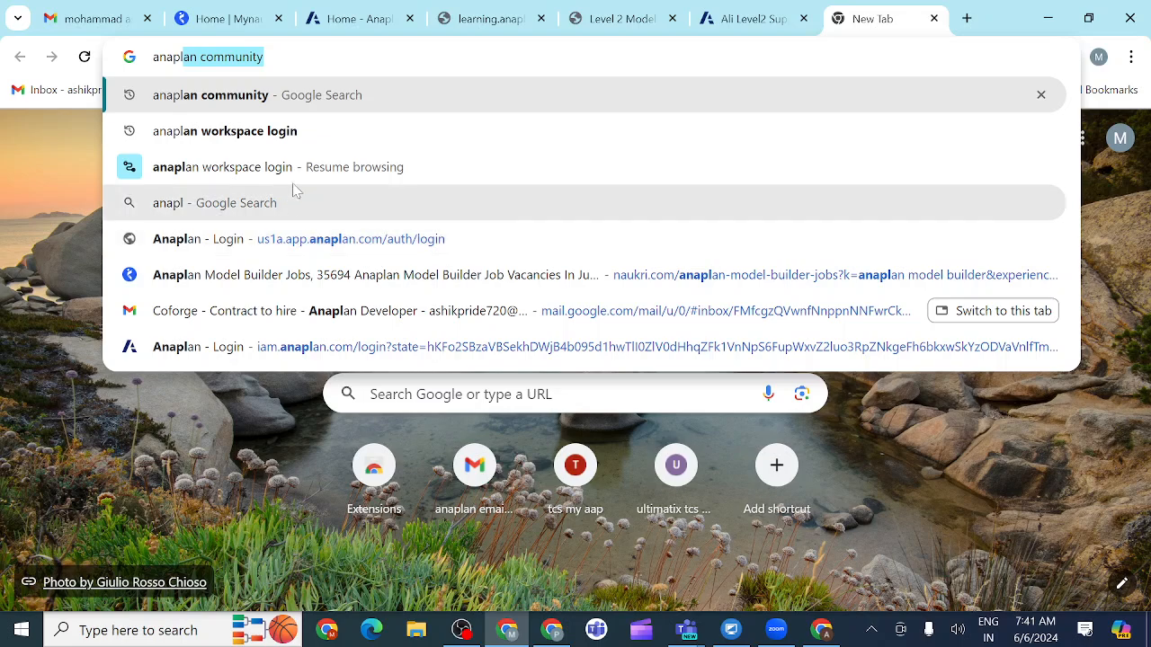
pyautogui.click(241, 108)
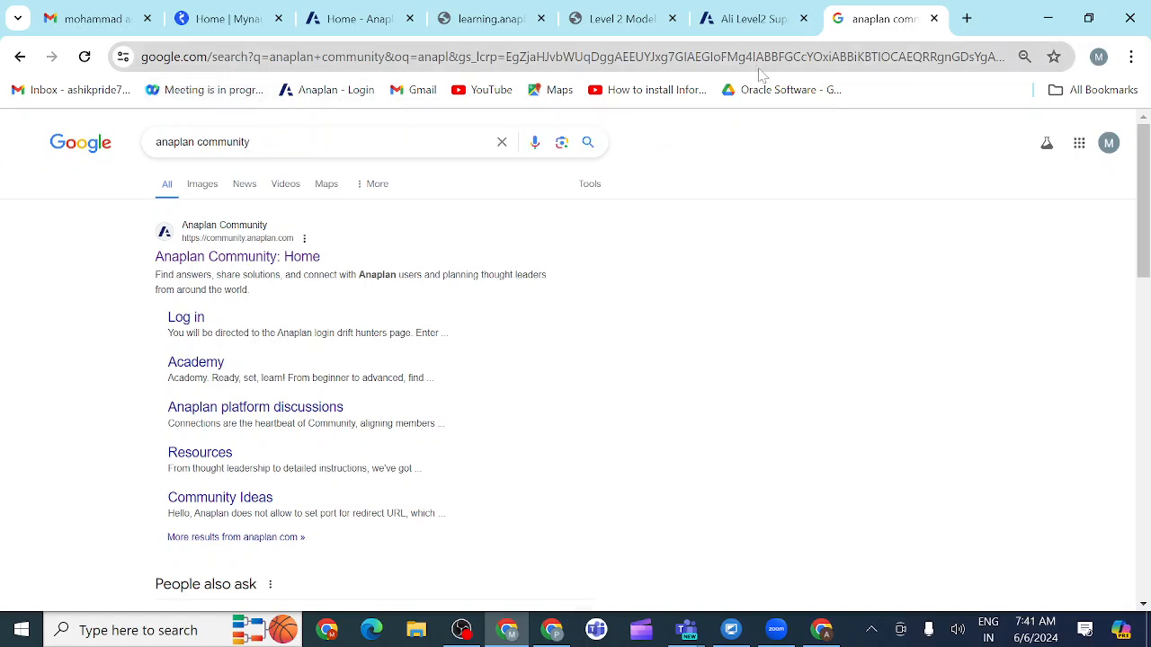
pyautogui.click(935, 19)
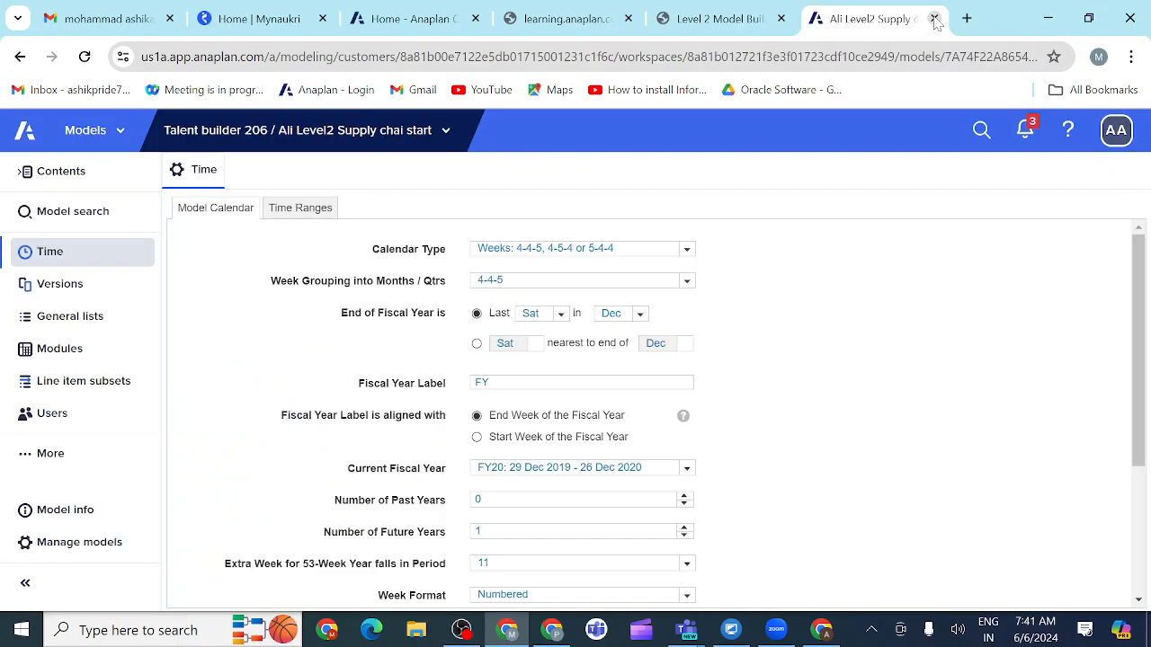
# Step: Close the Mynaukri page and review the course instructions and example for adding DCA to INV01 Inventory Ordering
pyautogui.click(323, 19)
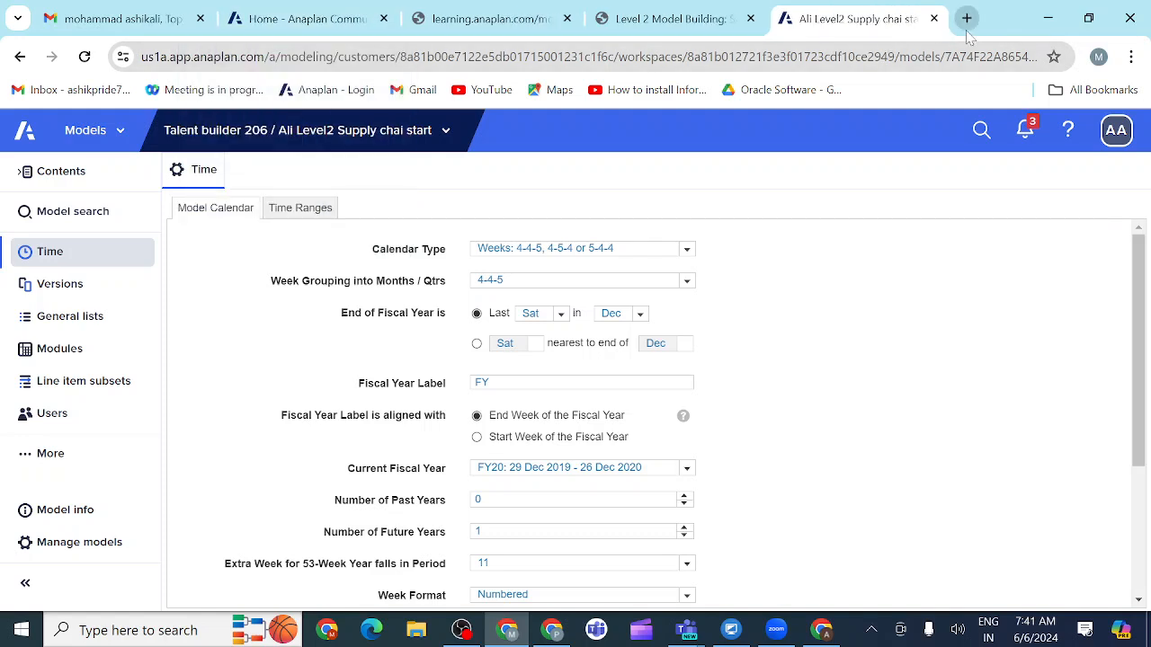
pyautogui.click(716, 20)
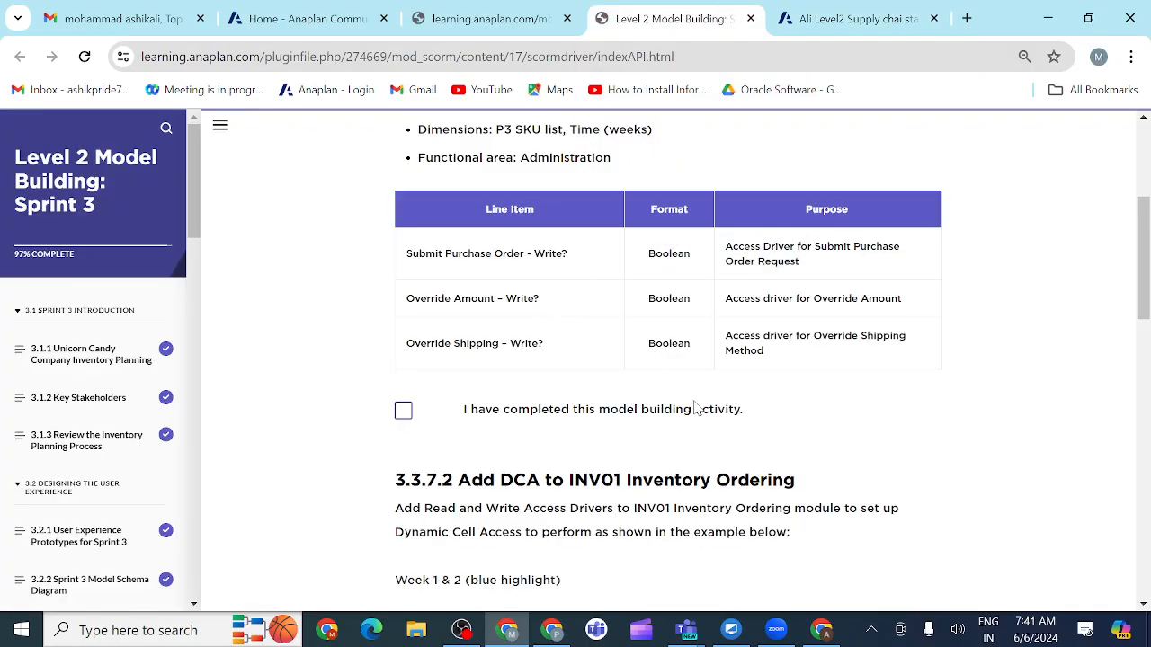
pyautogui.scroll(3, 712, 434)
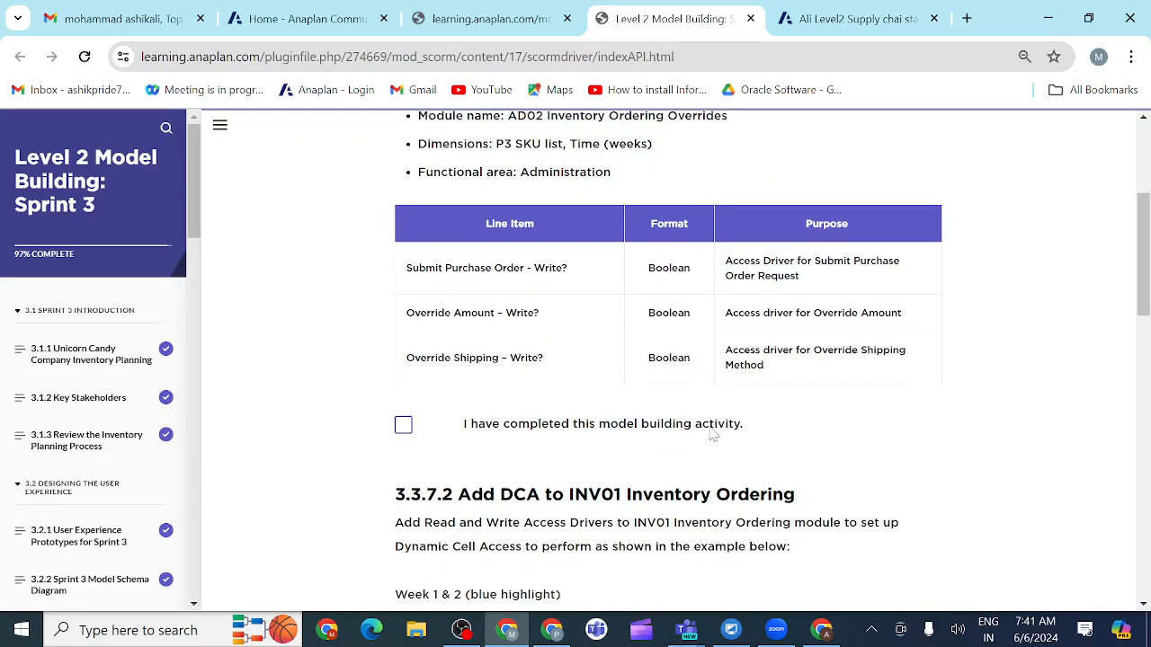
pyautogui.scroll(-5, 712, 435)
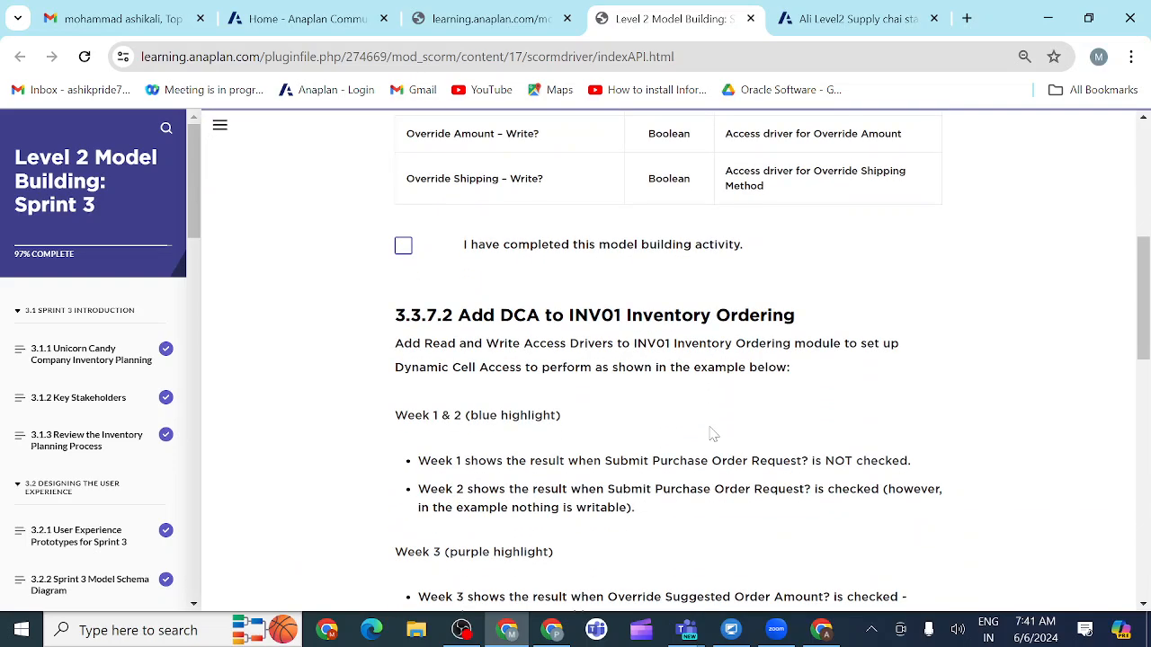
pyautogui.scroll(-8, 712, 434)
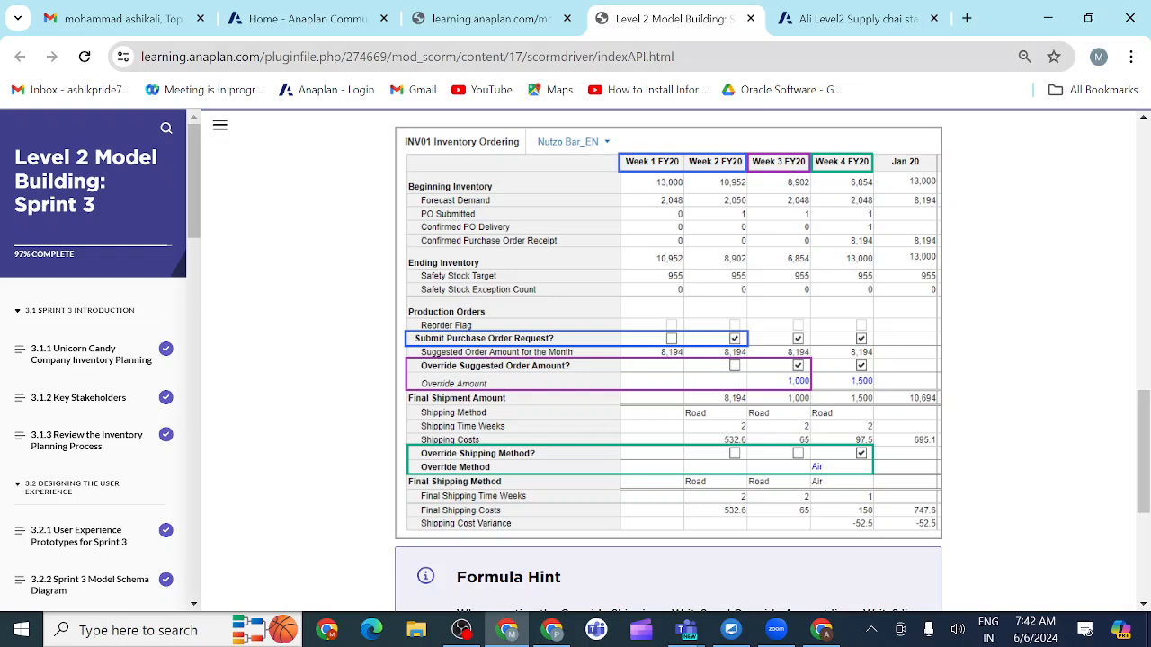
# Step: In the Anaplan supply chain model, open the INV01 Inventory Ordering module and switch it to blueprint view
pyautogui.click(831, 18)
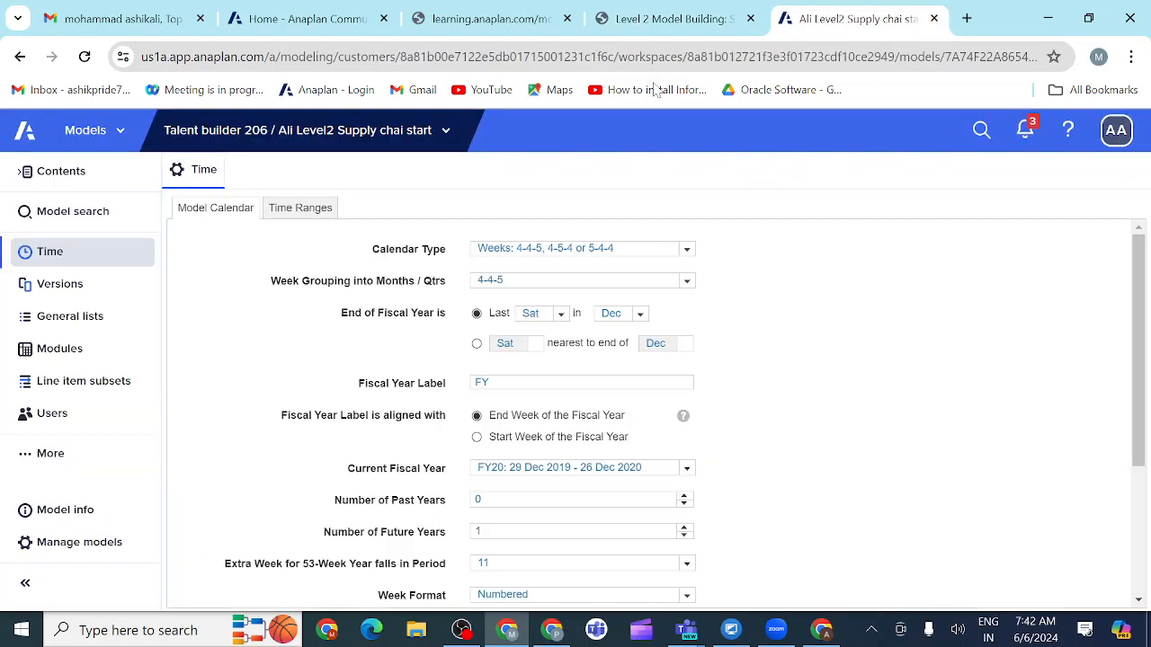
pyautogui.click(74, 354)
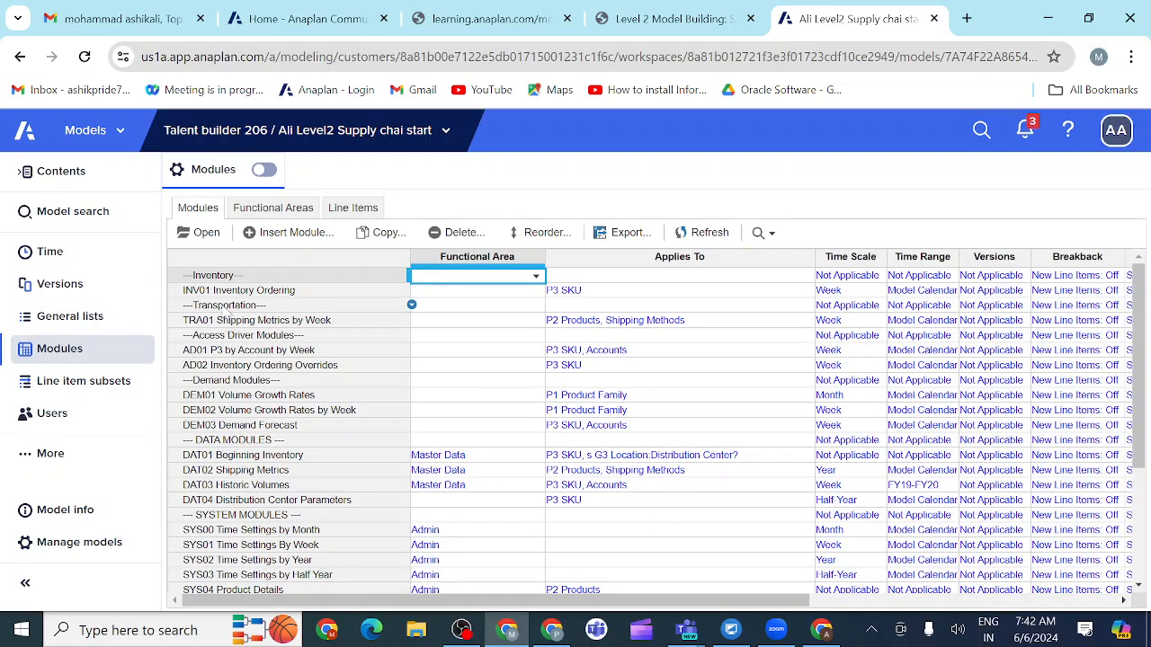
pyautogui.click(232, 294)
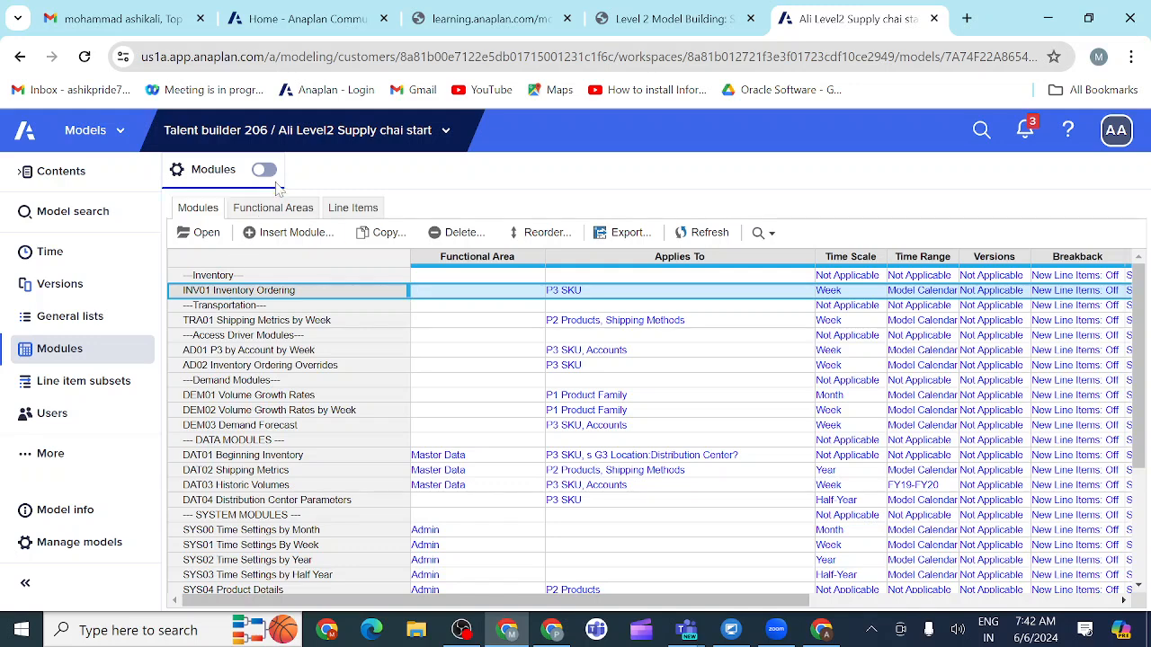
pyautogui.click(200, 232)
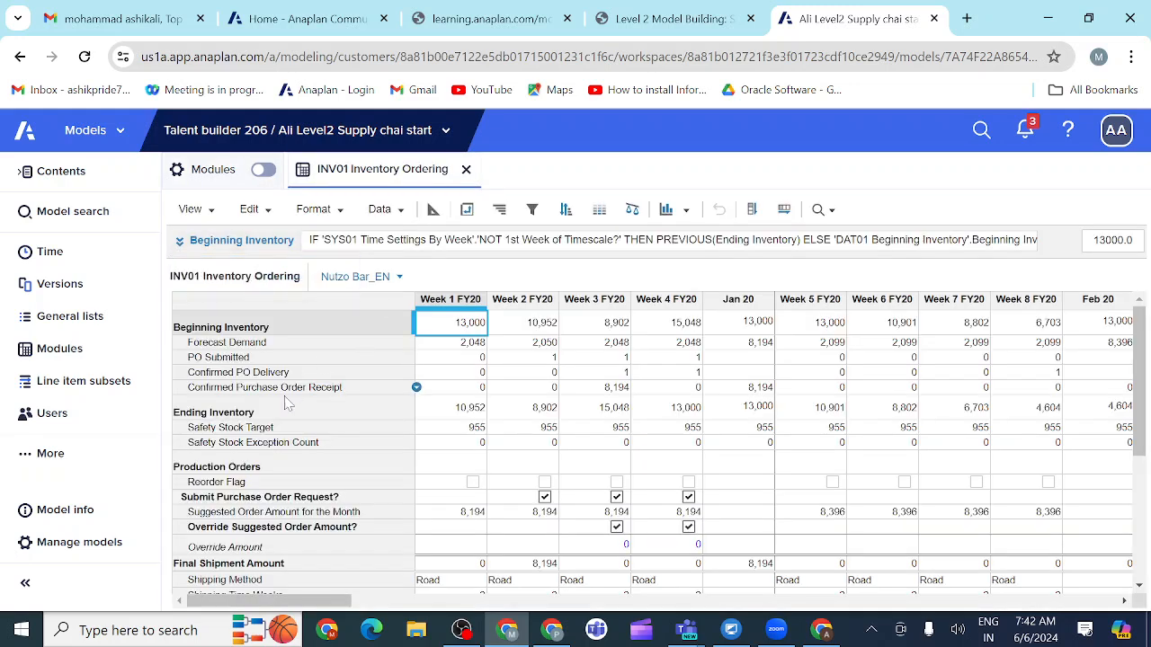
pyautogui.scroll(-3, 281, 452)
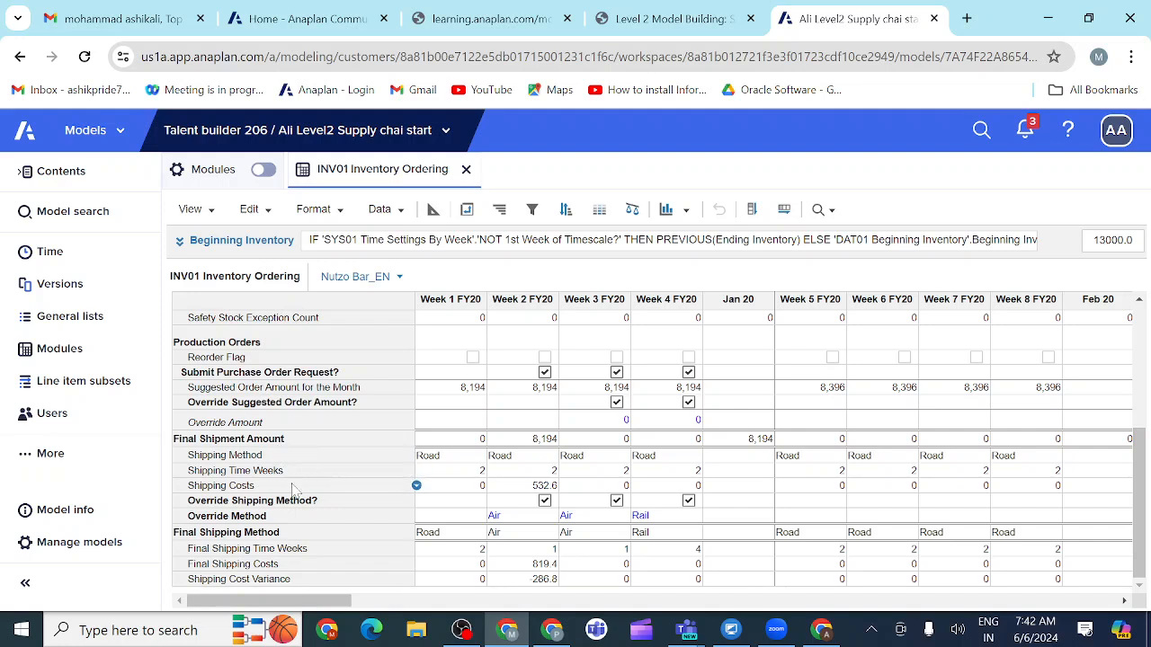
pyautogui.click(296, 373)
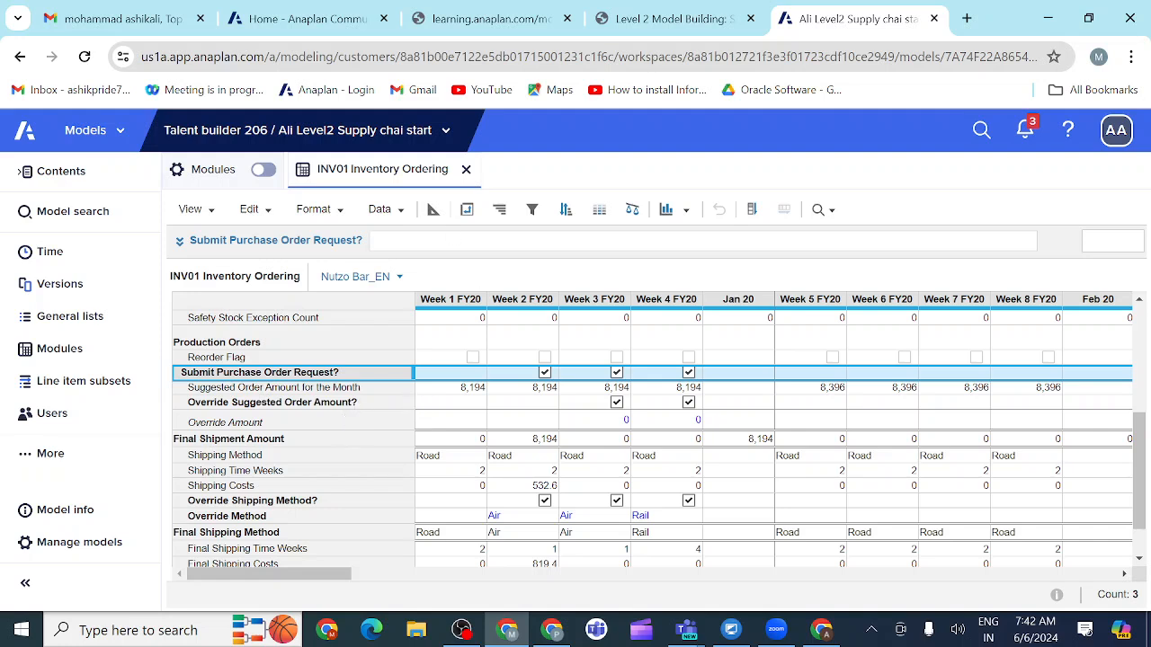
pyautogui.click(433, 212)
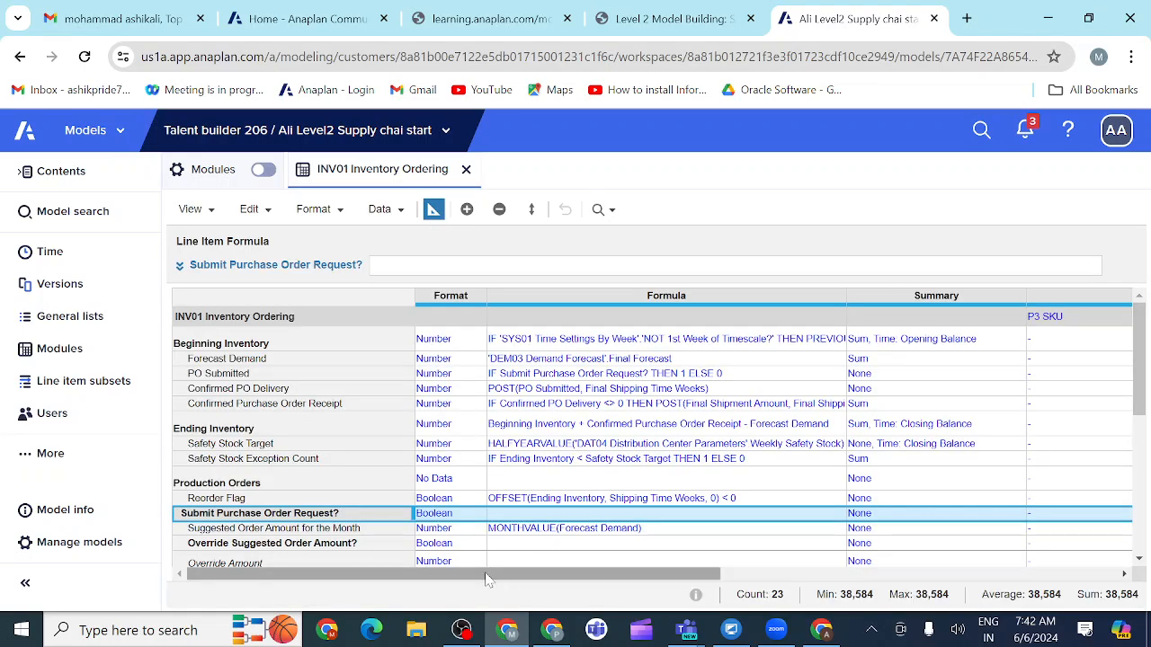
# Step: Clear the write access driver of the Submit Purchase Order Request? line item
pyautogui.moveTo(479, 576); pyautogui.dragTo(683, 591)
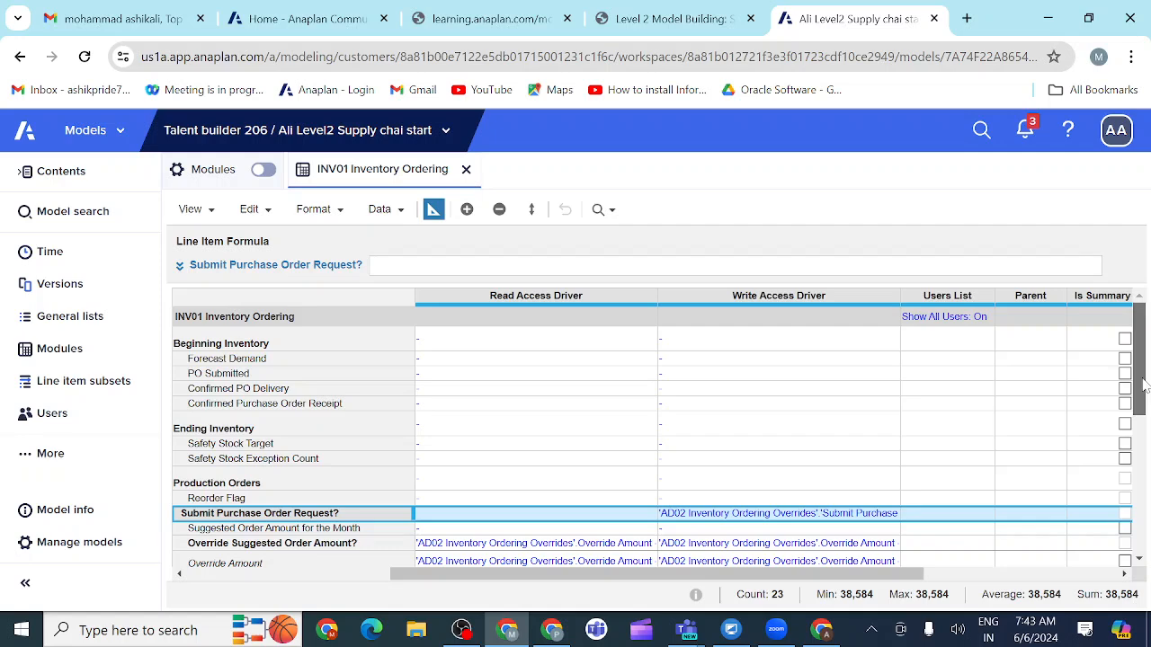
pyautogui.moveTo(1145, 408); pyautogui.dragTo(1145, 471)
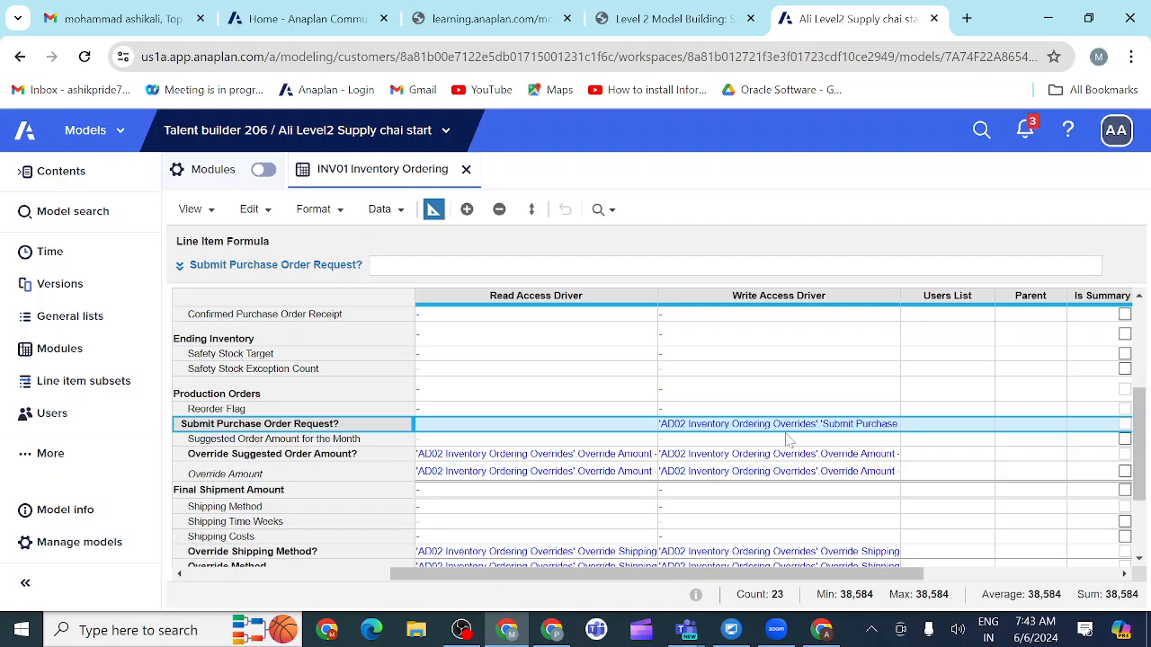
pyautogui.click(891, 426)
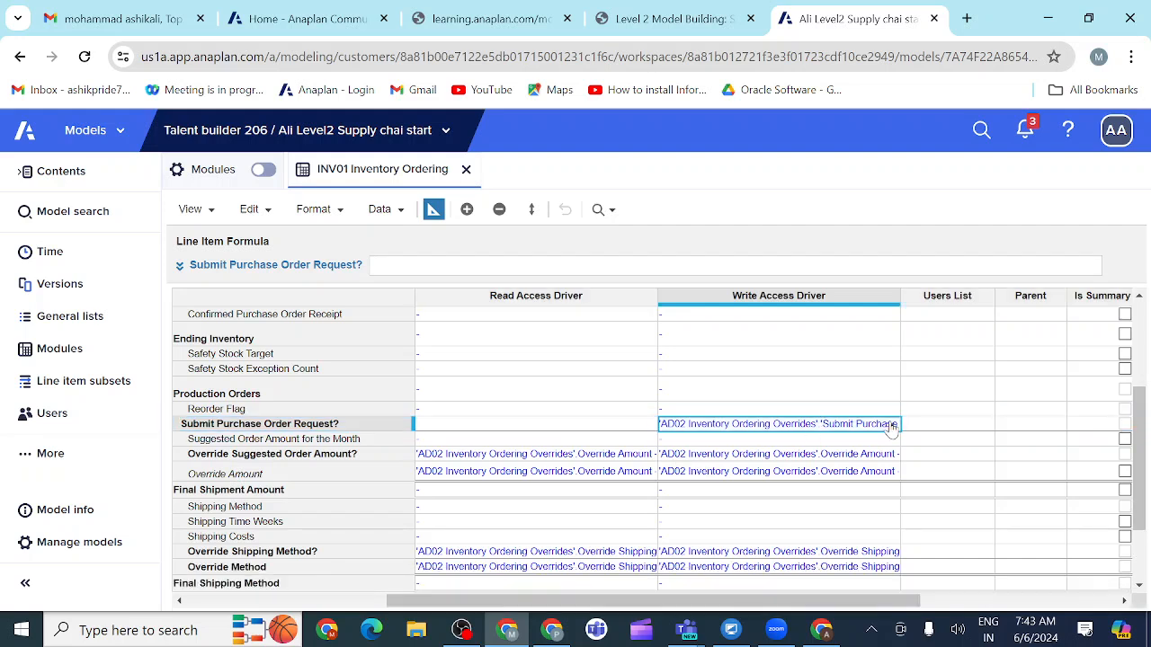
pyautogui.click(897, 432)
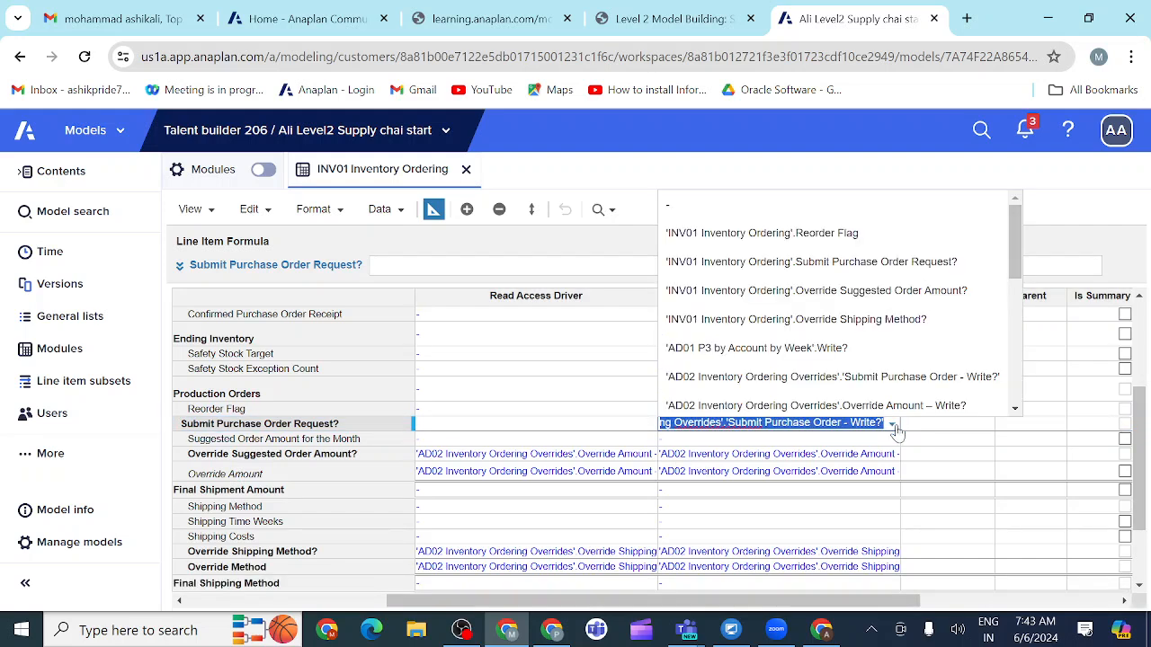
pyautogui.press('BackSpace')
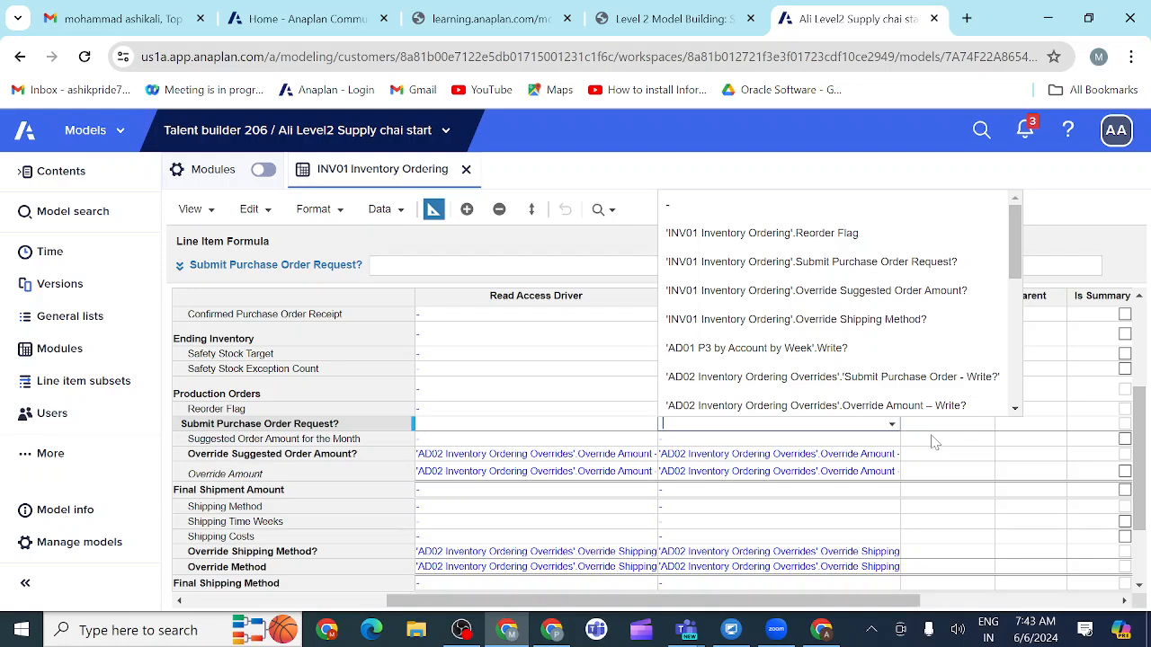
pyautogui.click(935, 439)
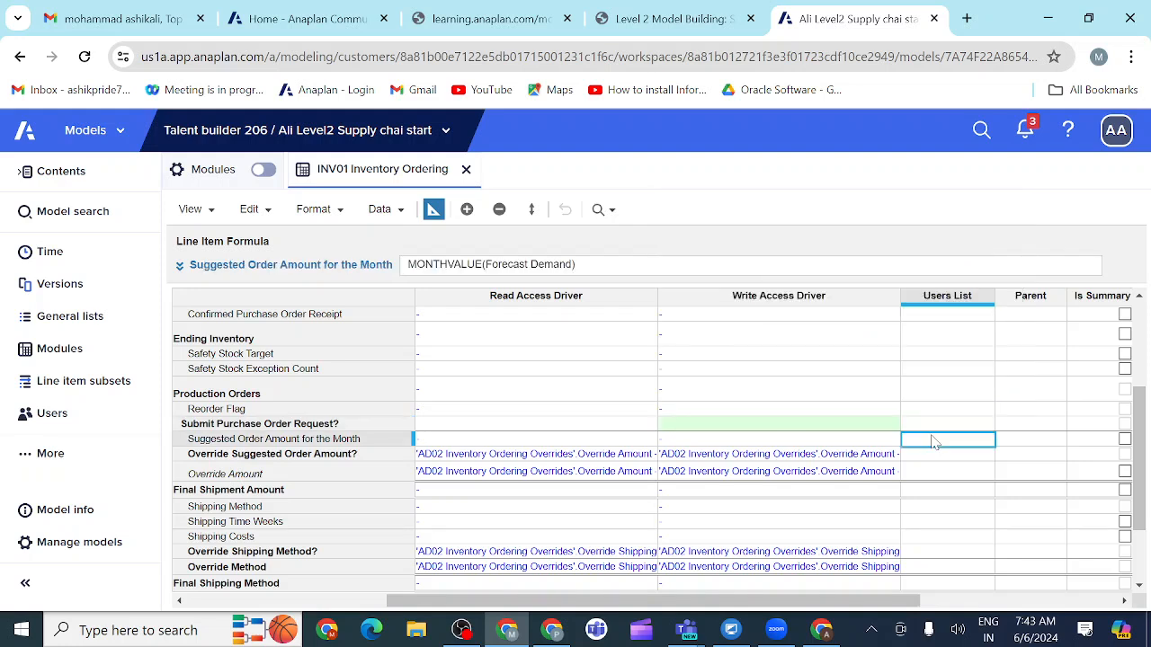
# Step: Clear both the read and write access drivers of the Override Suggested Order Amount? line item
pyautogui.click(654, 456)
pyautogui.click(650, 455)
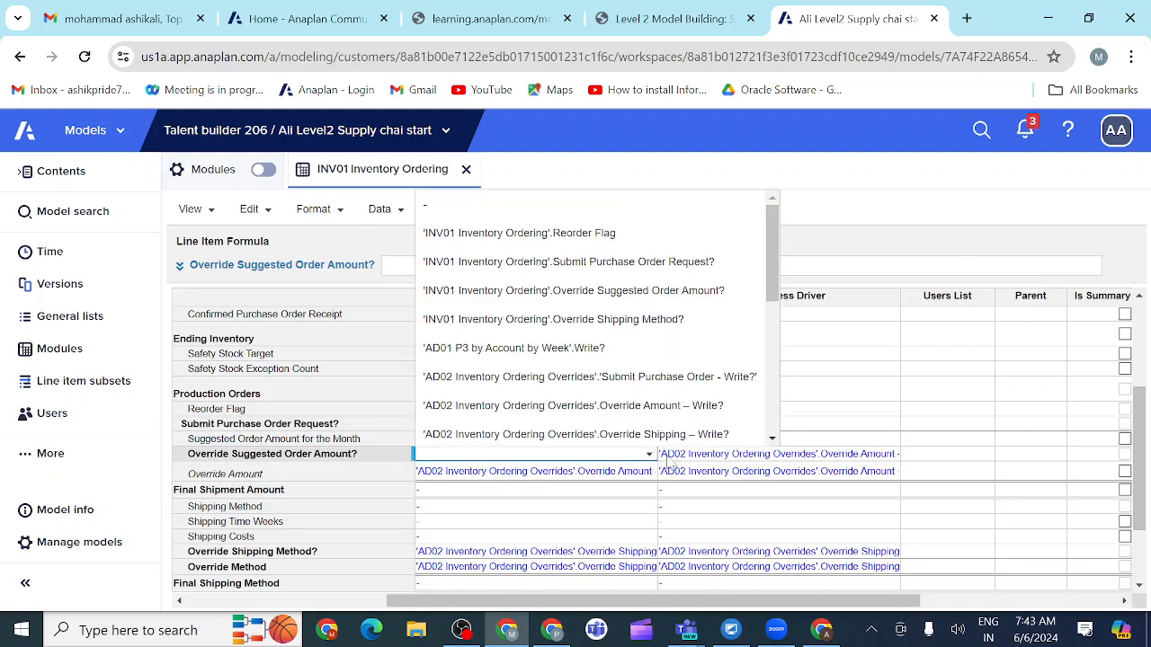
pyautogui.click(709, 462)
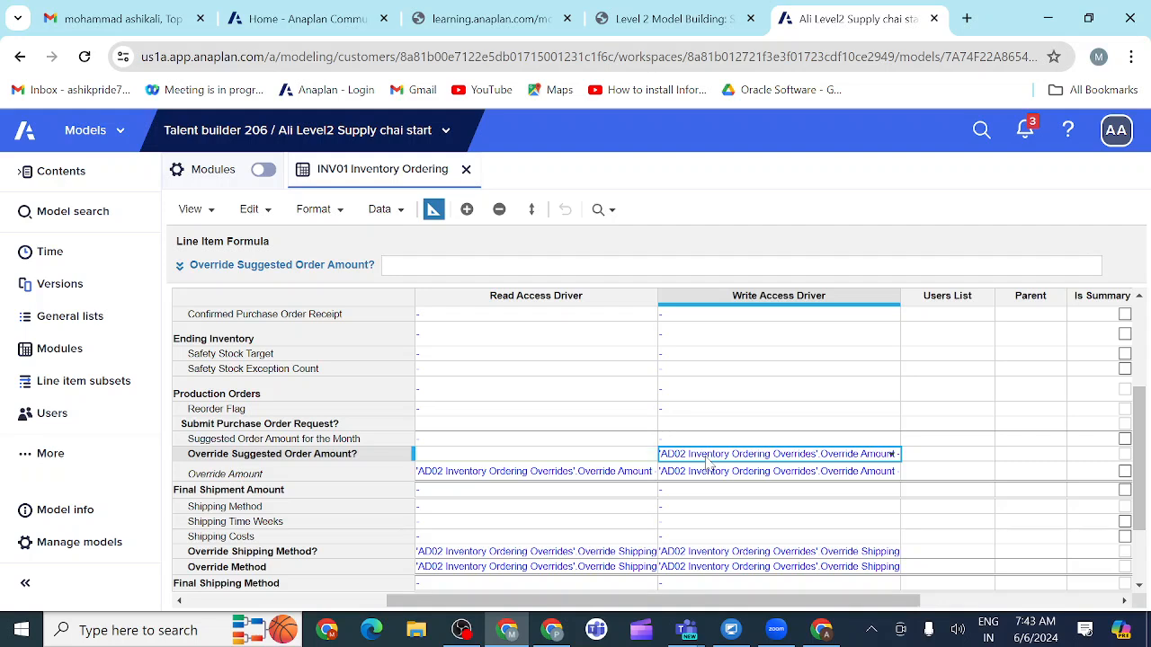
pyautogui.click(710, 462)
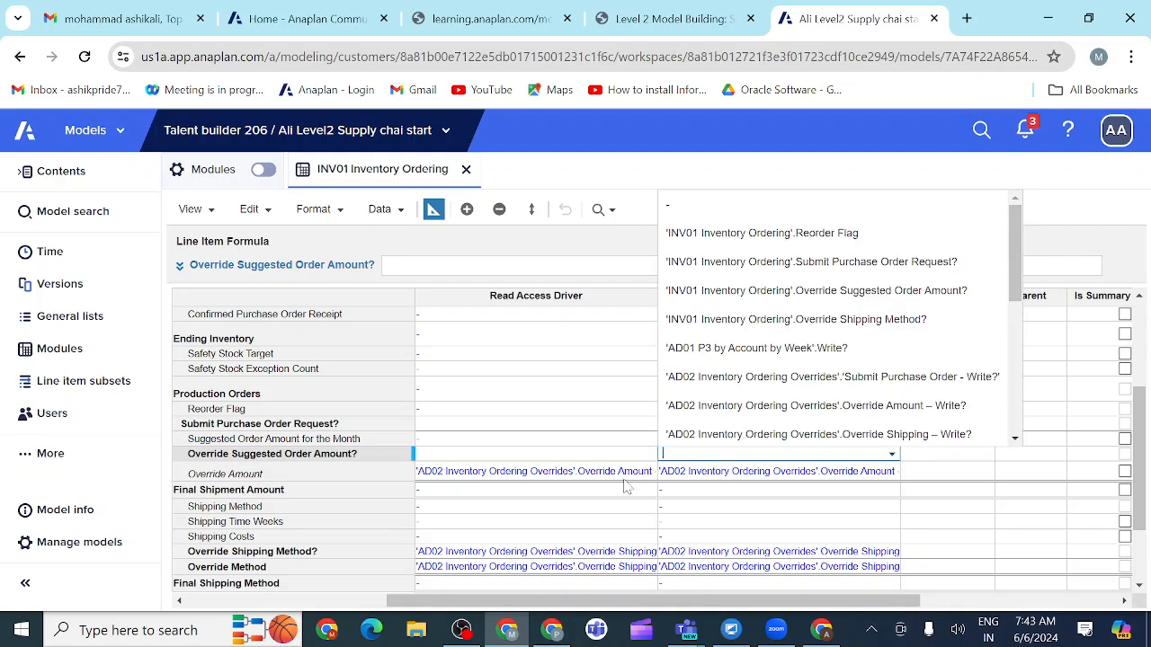
pyautogui.click(642, 480)
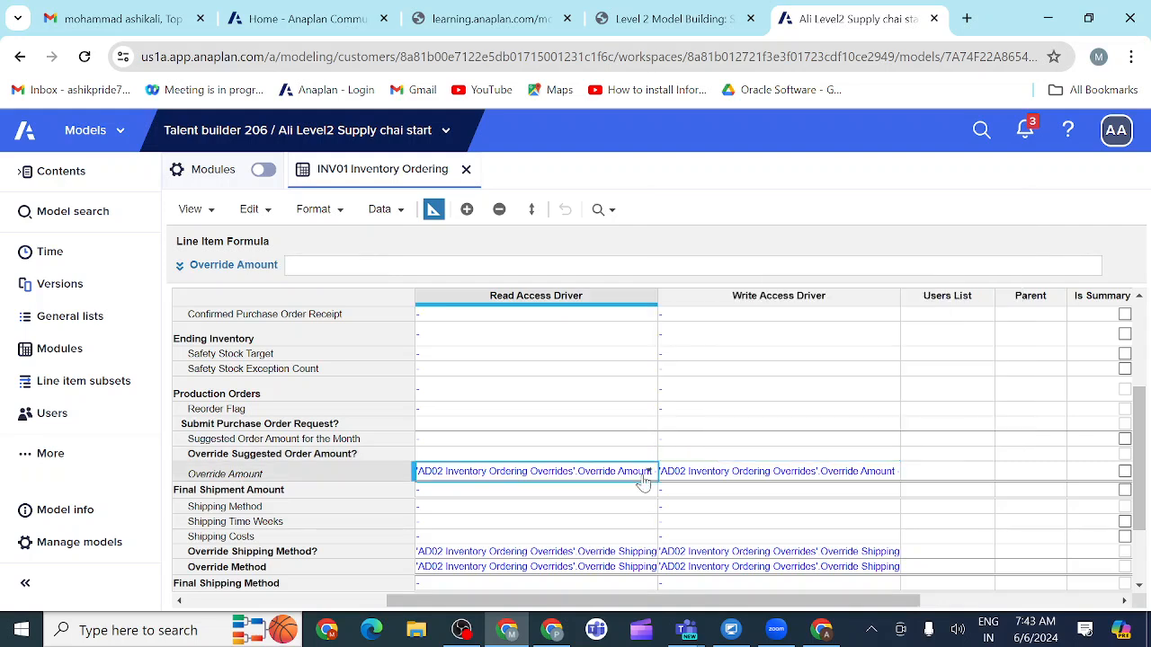
# Step: Clear both the read and write access drivers of the Override Amount line item
pyautogui.click(642, 480)
pyautogui.click(718, 480)
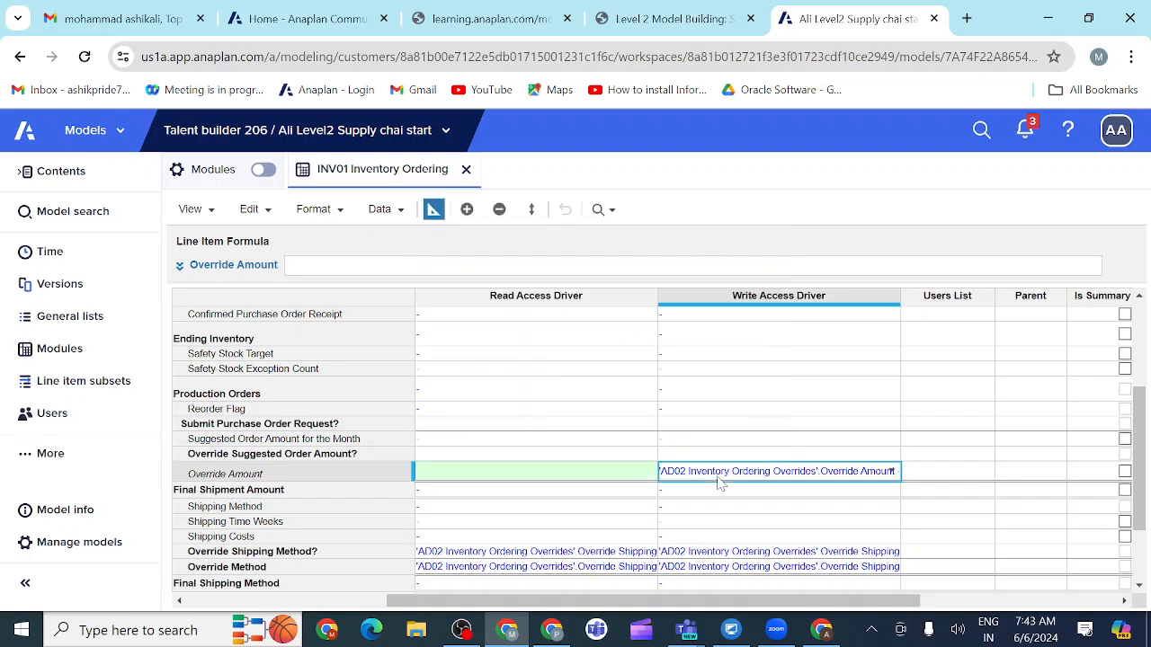
pyautogui.click(719, 480)
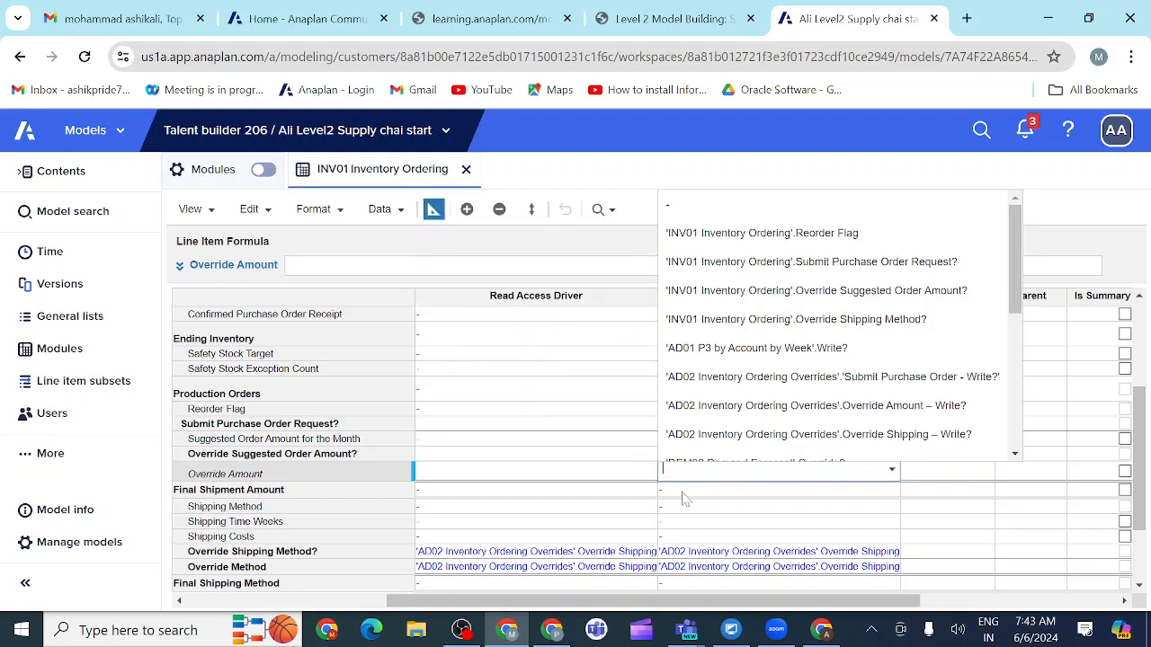
pyautogui.click(683, 497)
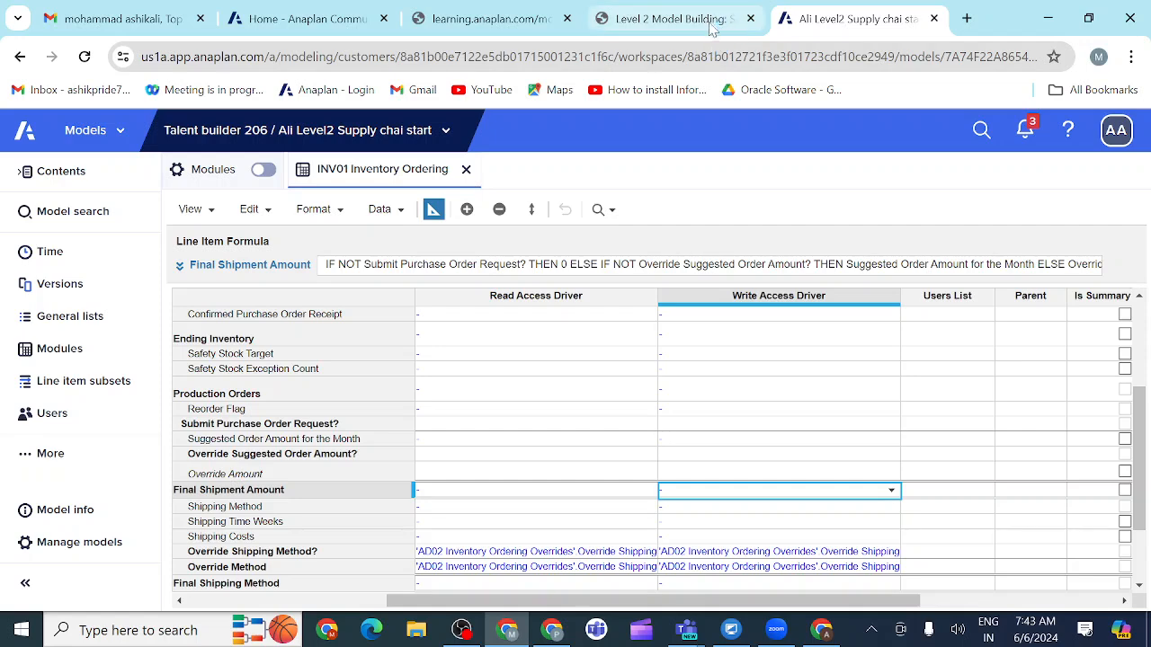
# Step: Switch INV01 Inventory Ordering back to grid view and tick Override Suggested Order Amount? for Week 2 FY20
pyautogui.click(433, 210)
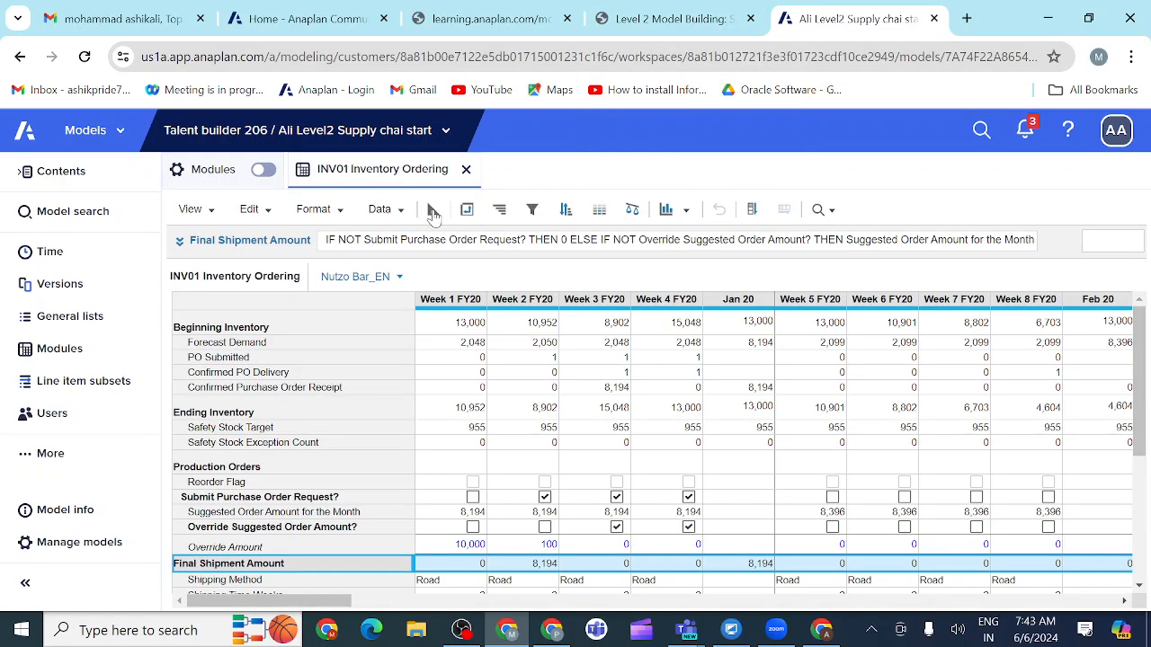
pyautogui.scroll(-3, 515, 422)
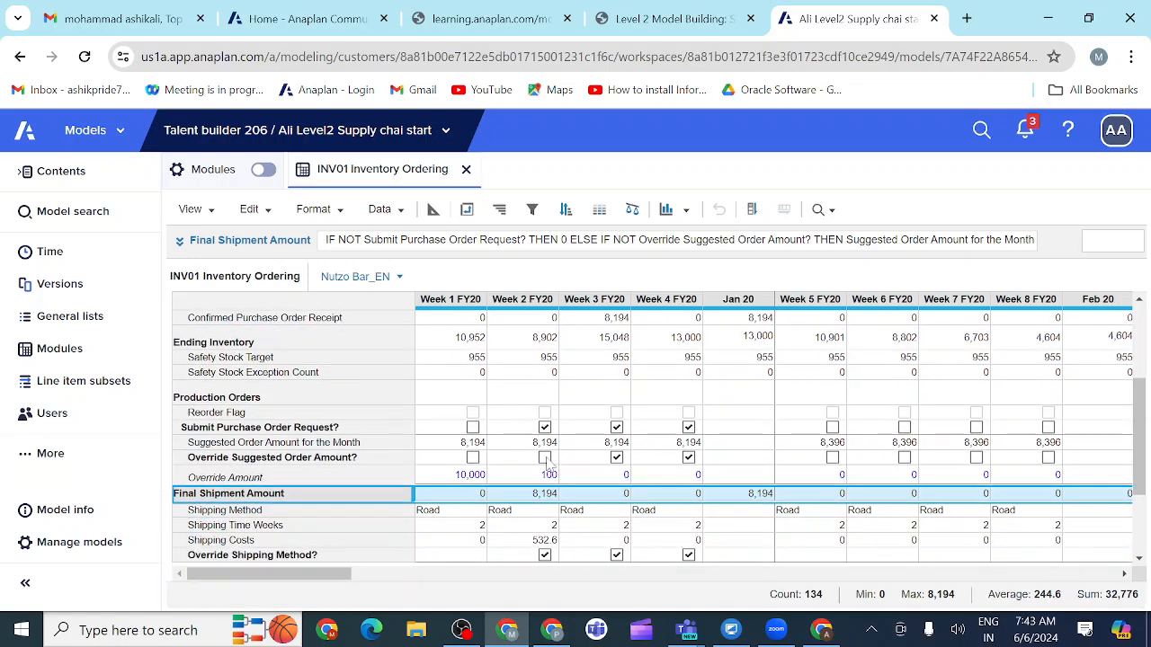
pyautogui.click(545, 458)
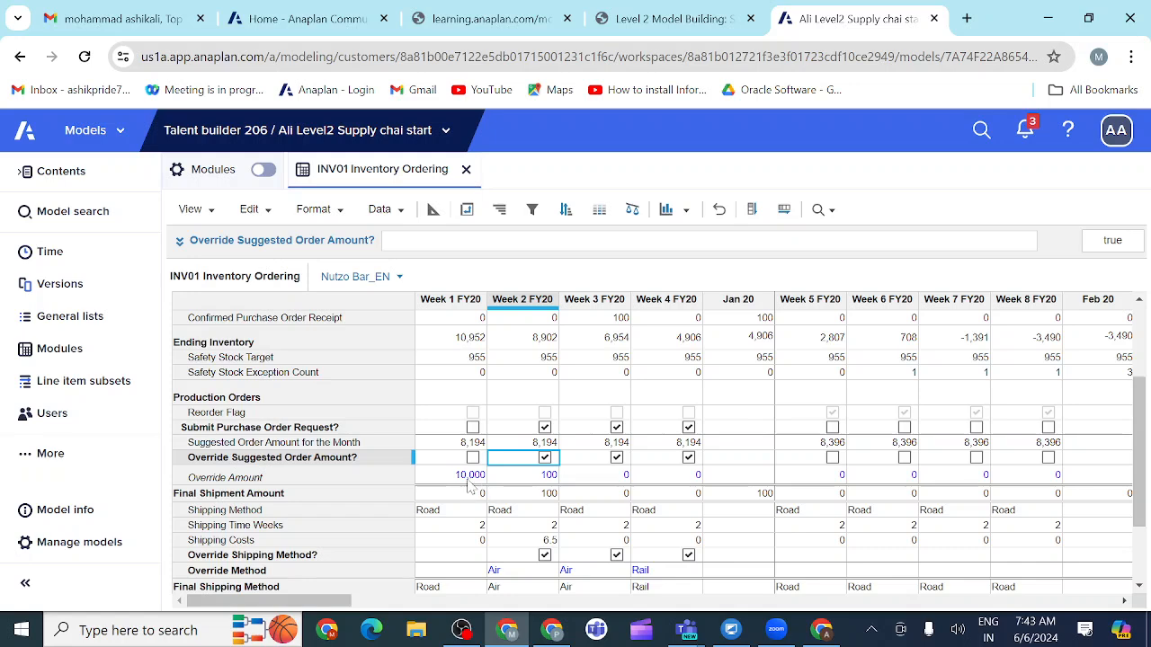
pyautogui.scroll(-2, 521, 477)
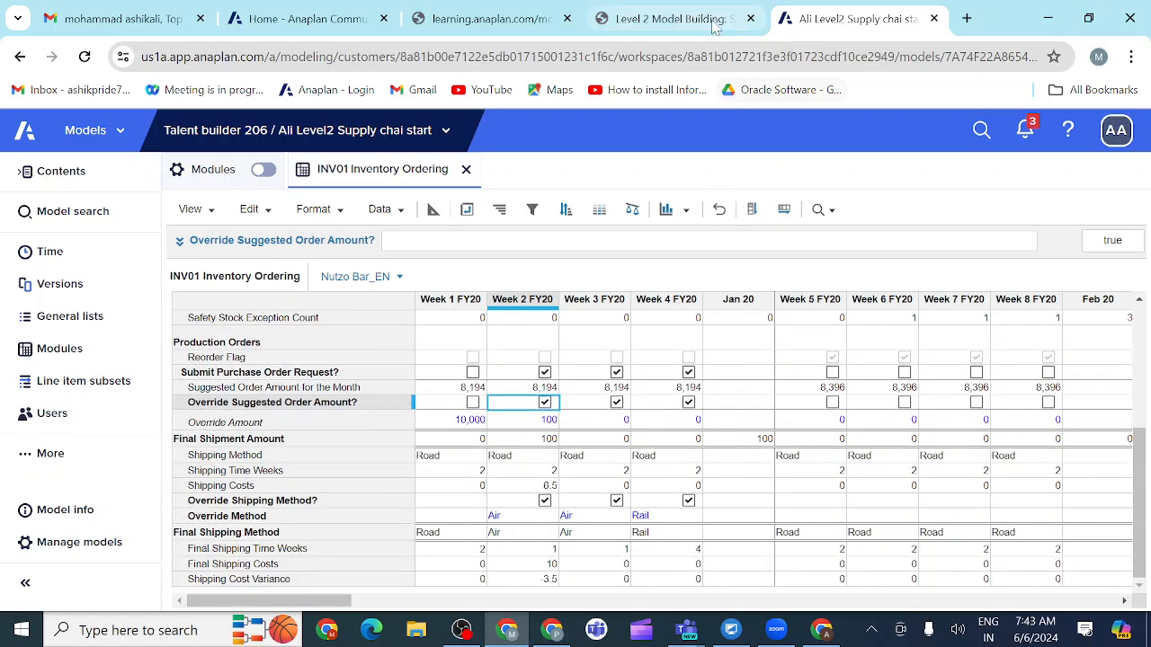
# Step: Compare the module's weekly override settings with the INV01 Inventory Ordering example in the Level 2 Model Building course
pyautogui.click(669, 19)
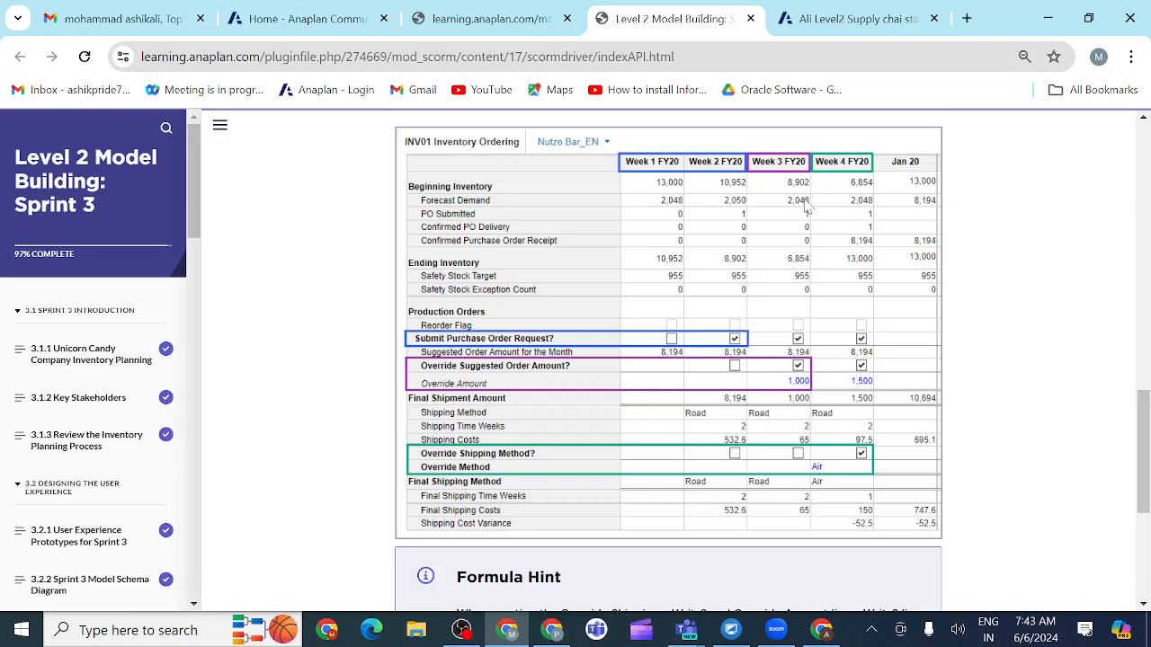
pyautogui.click(822, 24)
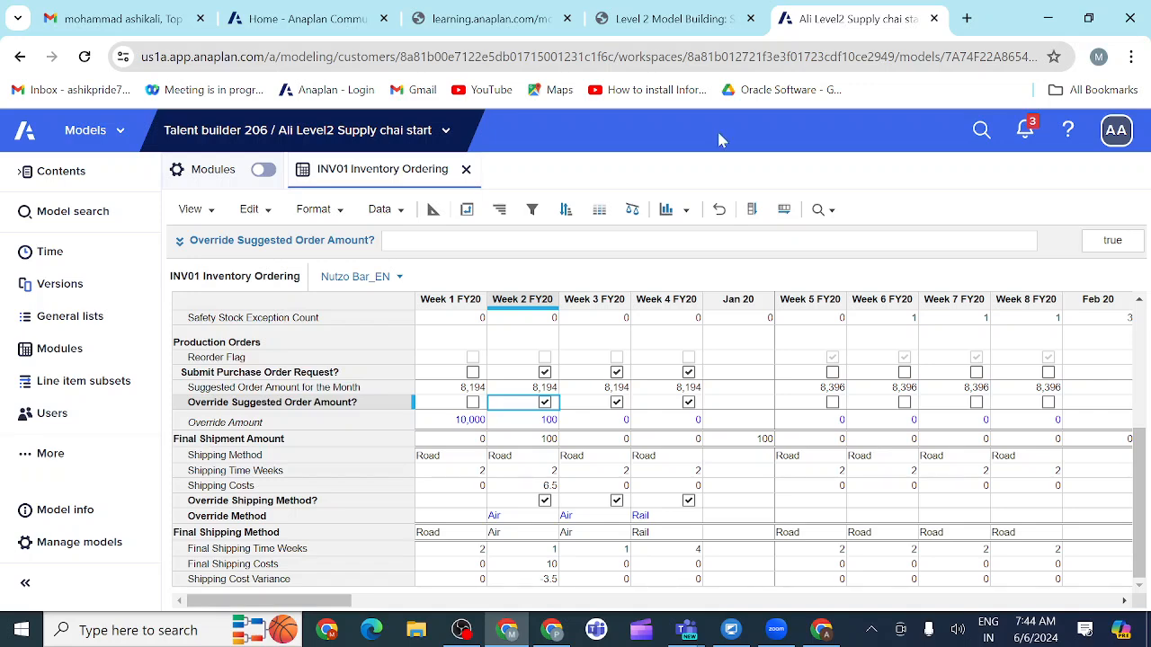
pyautogui.click(716, 22)
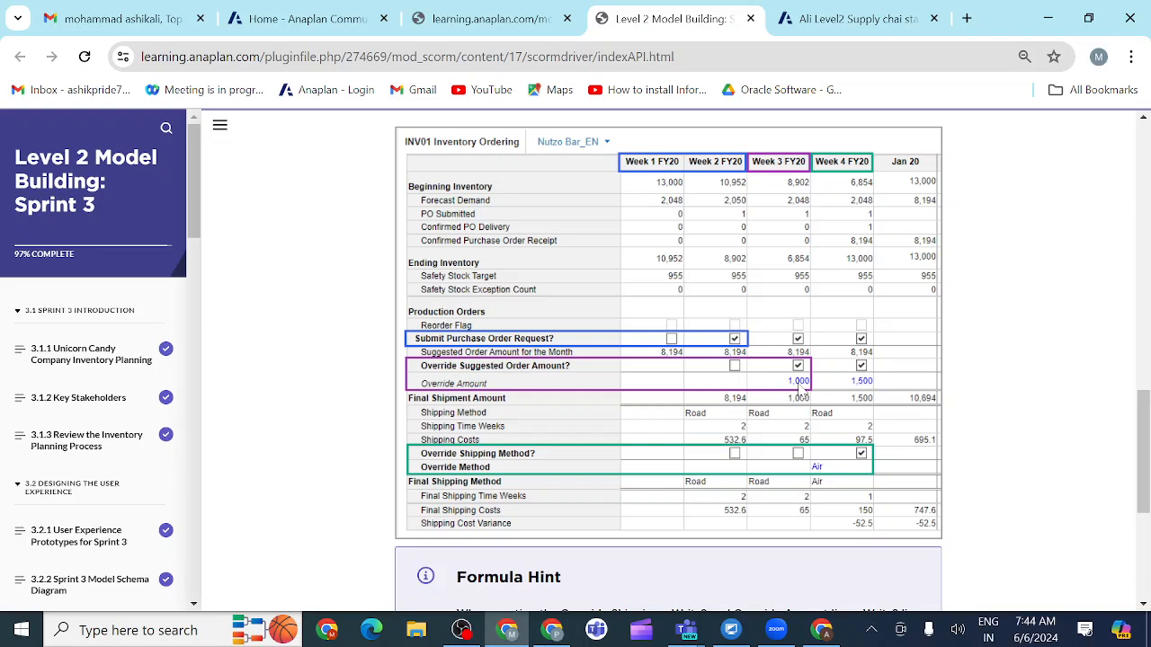
pyautogui.click(833, 24)
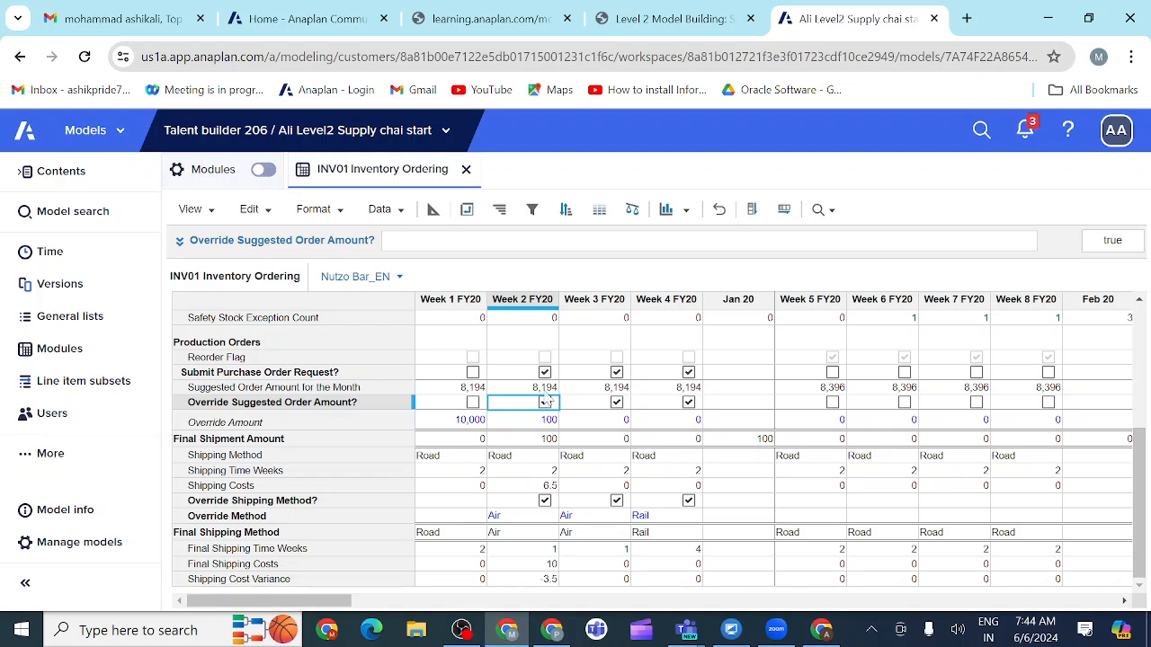
# Step: Untick Override Suggested Order Amount? for Week 2 FY20 and check the Override Method row against the course example
pyautogui.click(547, 404)
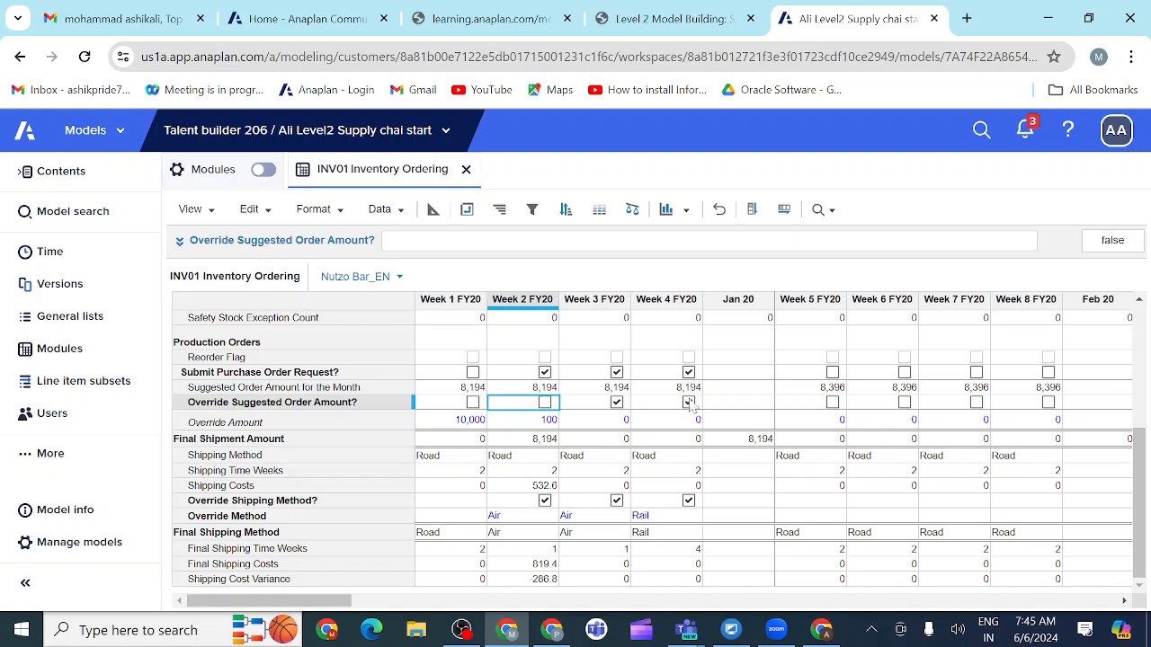
pyautogui.click(338, 518)
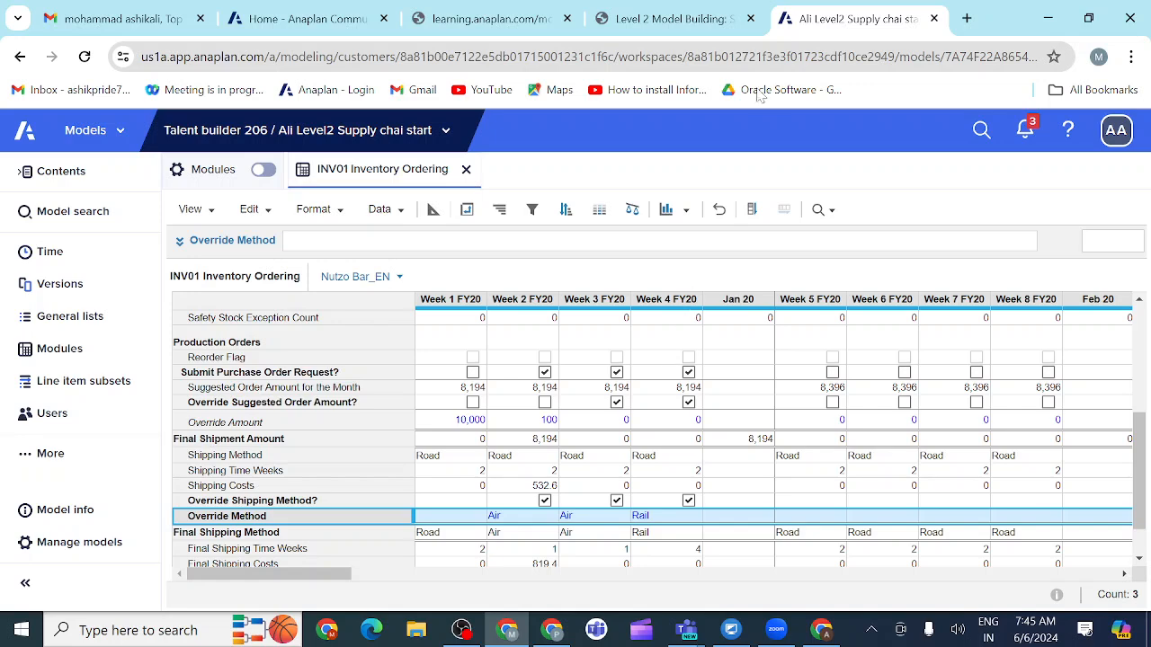
pyautogui.click(665, 19)
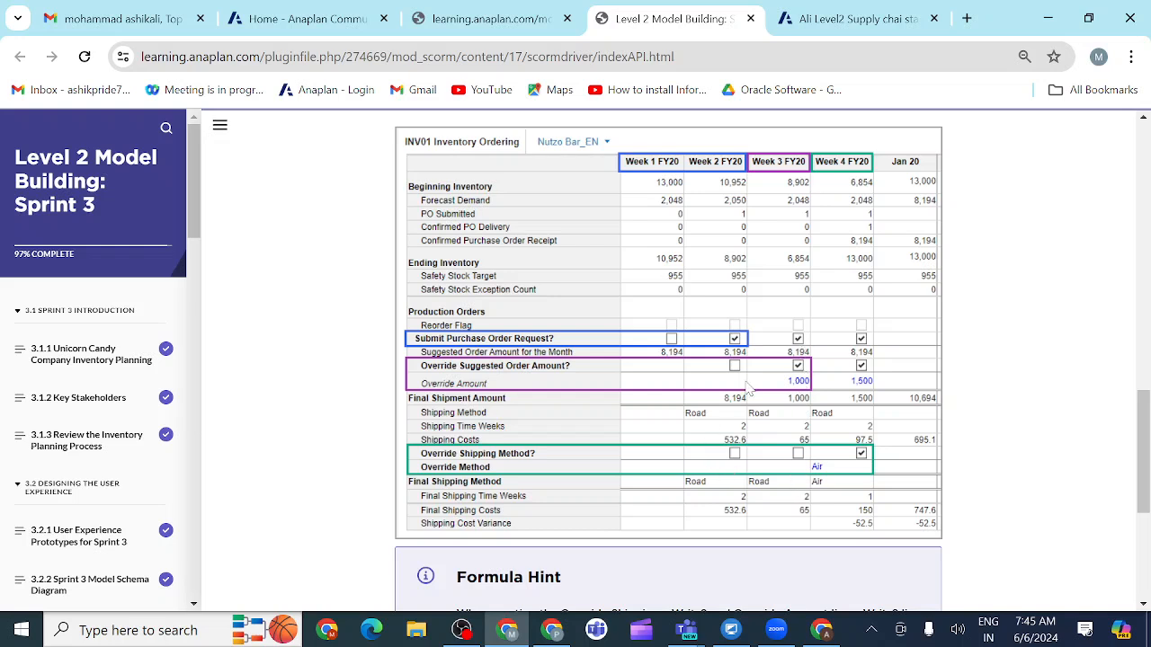
# Step: Back in the Anaplan model, untick Override Shipping Method? for Week 2 FY20 and Week 3 FY20
pyautogui.click(824, 19)
pyautogui.click(545, 501)
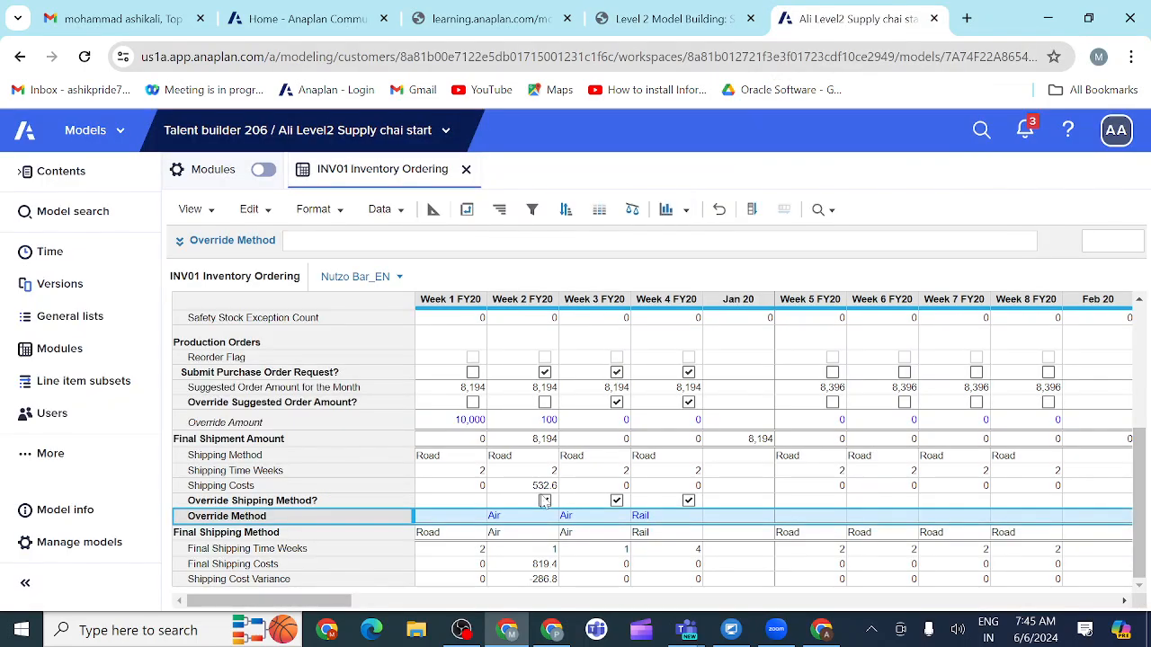
pyautogui.click(544, 501)
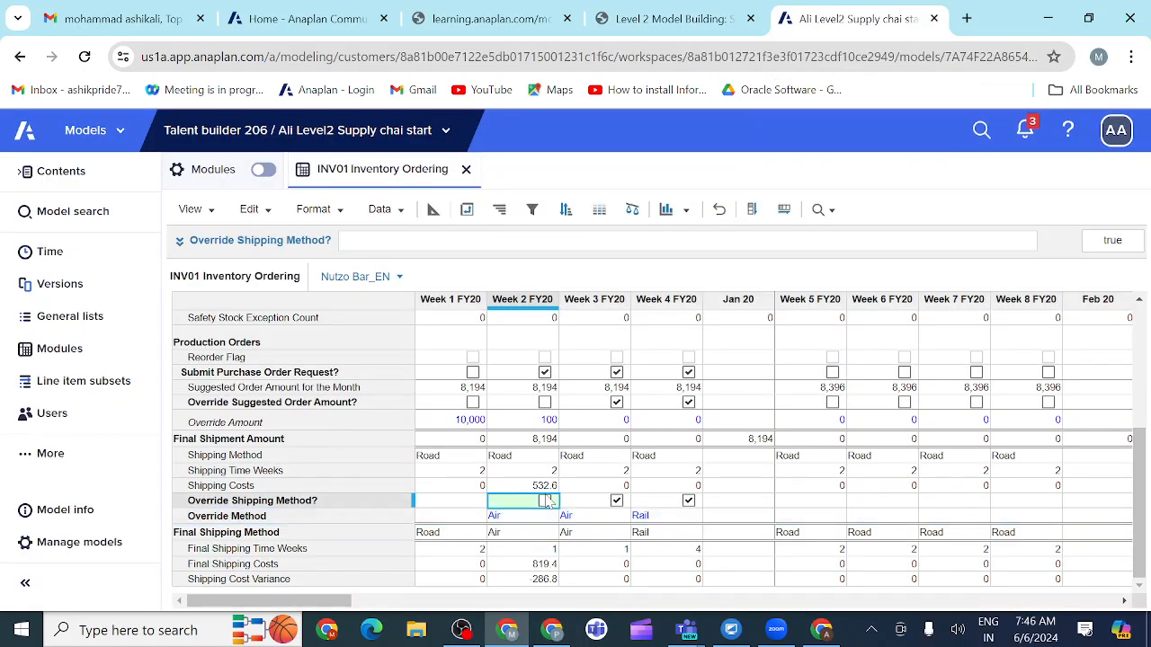
pyautogui.click(617, 501)
pyautogui.click(617, 500)
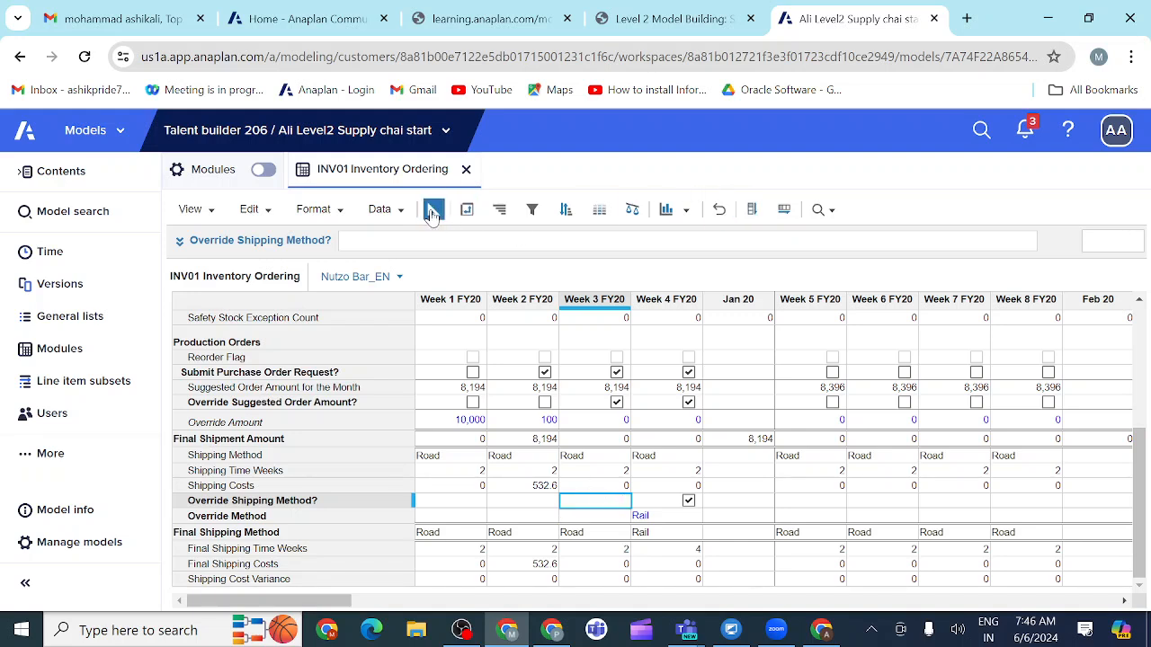
# Step: In blueprint view, set Submit Purchase Order Request?'s write access driver to 'AD02 Inventory Ordering Overrides'.'Submit Purchase Order - Write?'
pyautogui.click(433, 210)
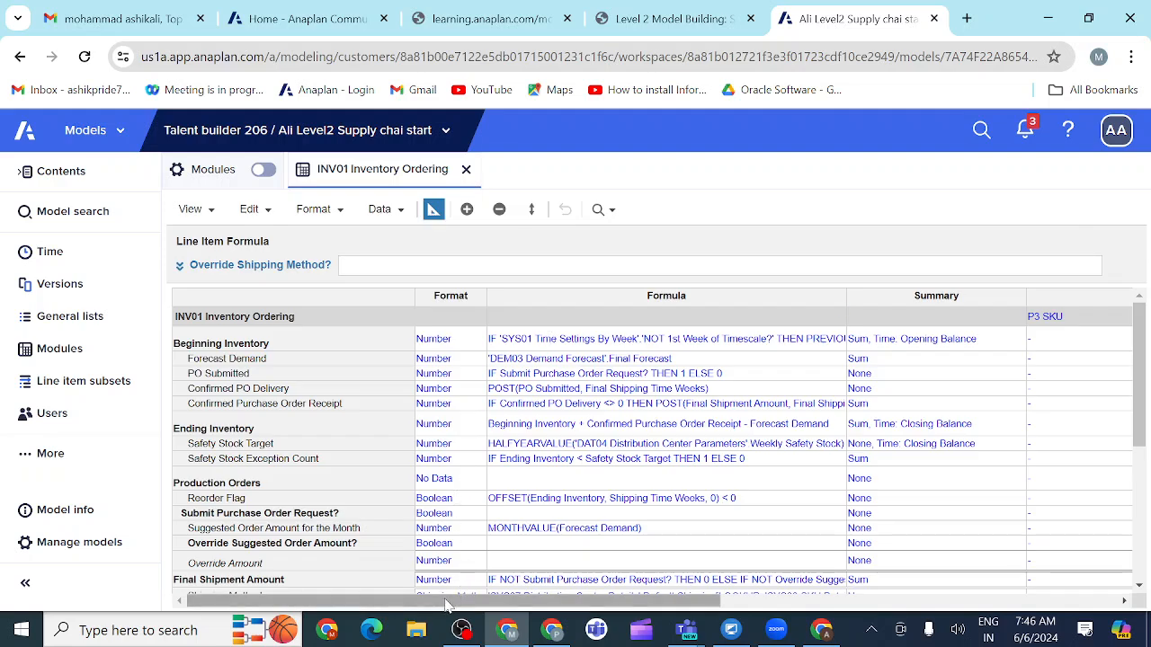
pyautogui.click(368, 514)
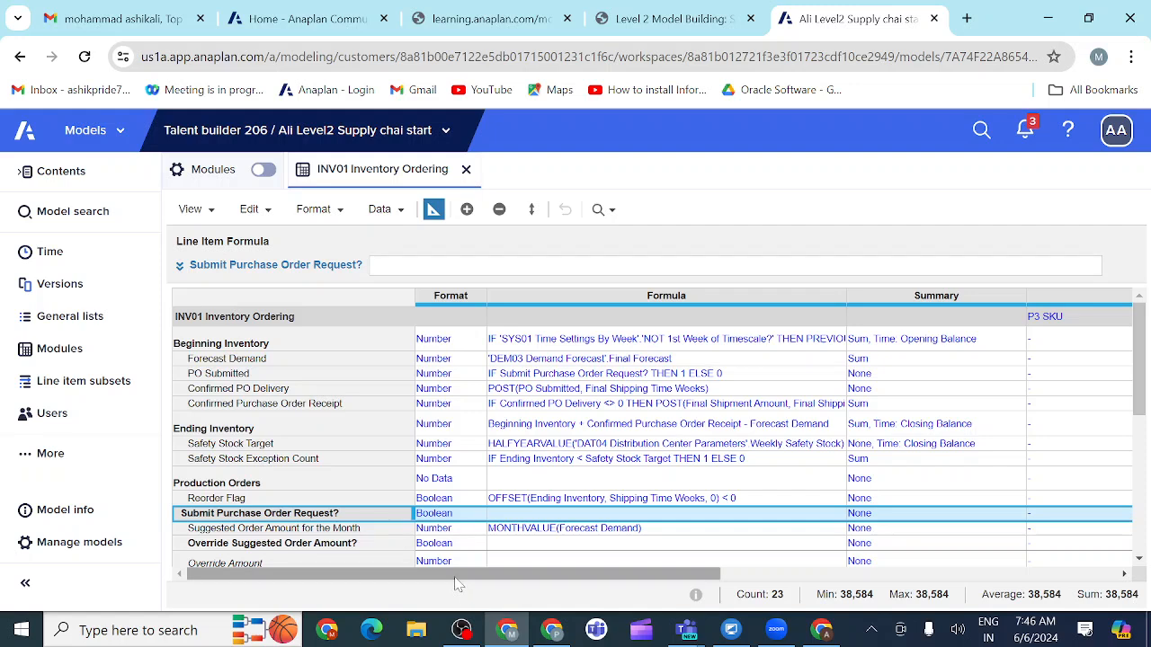
pyautogui.moveTo(460, 576); pyautogui.dragTo(665, 600)
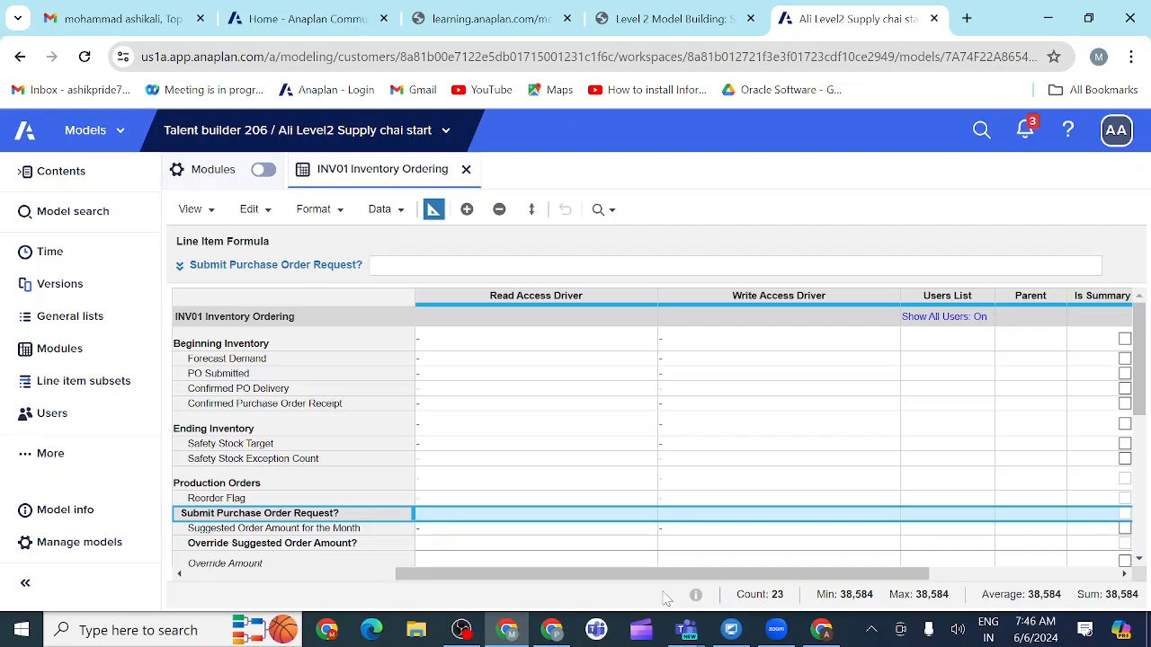
pyautogui.click(726, 520)
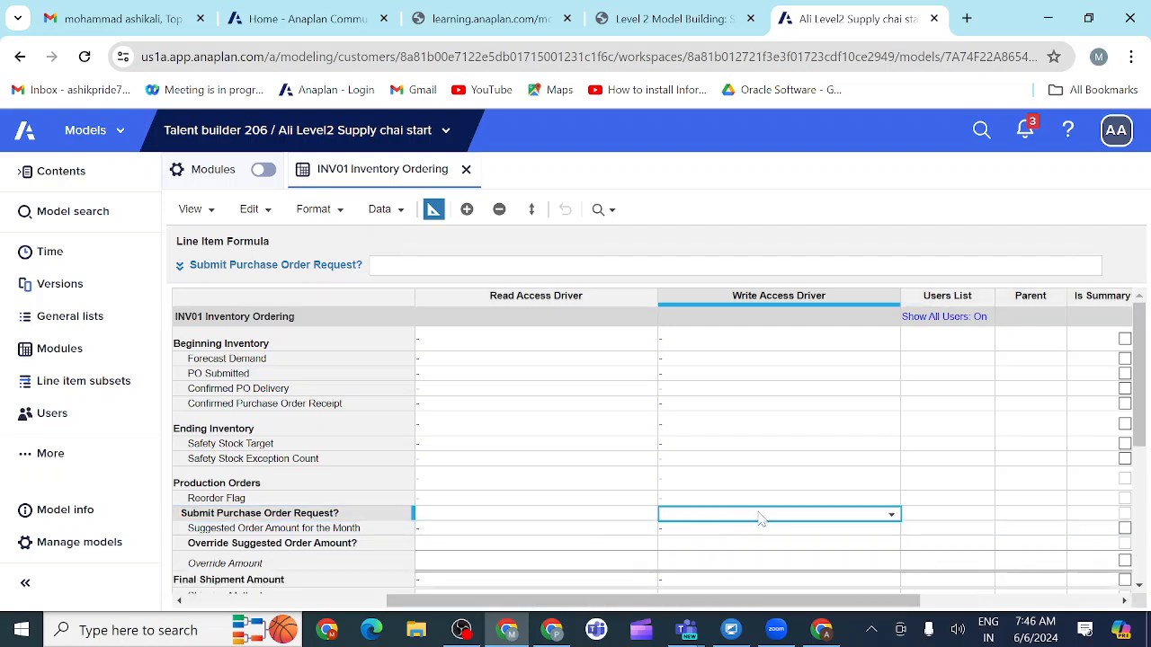
pyautogui.click(890, 519)
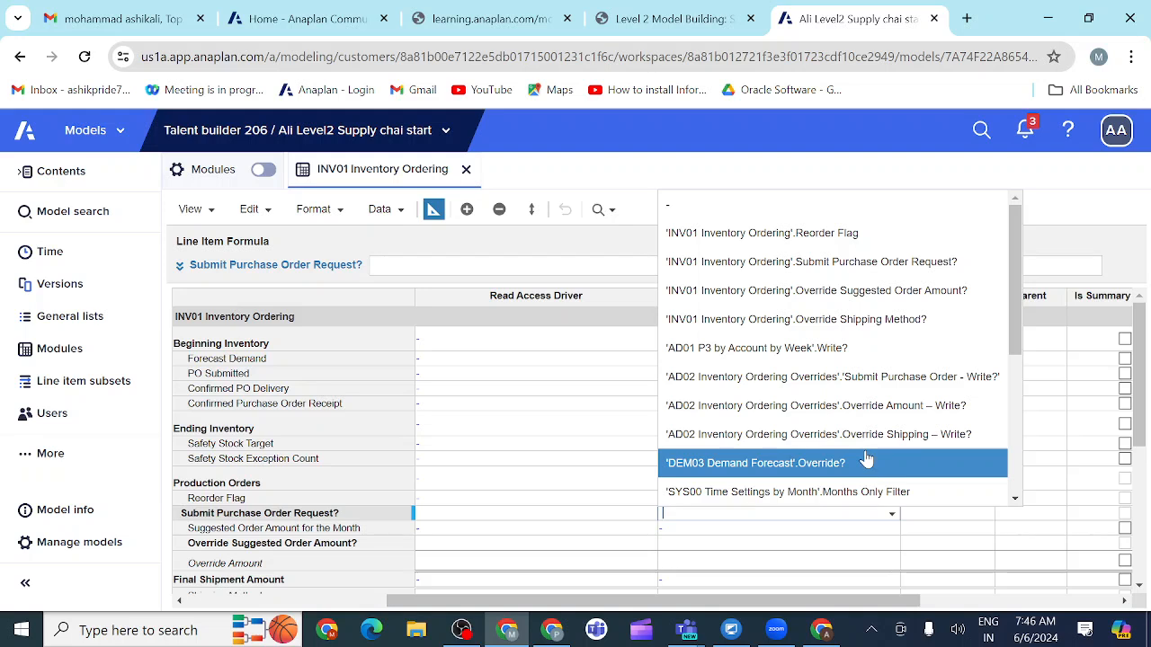
pyautogui.click(861, 378)
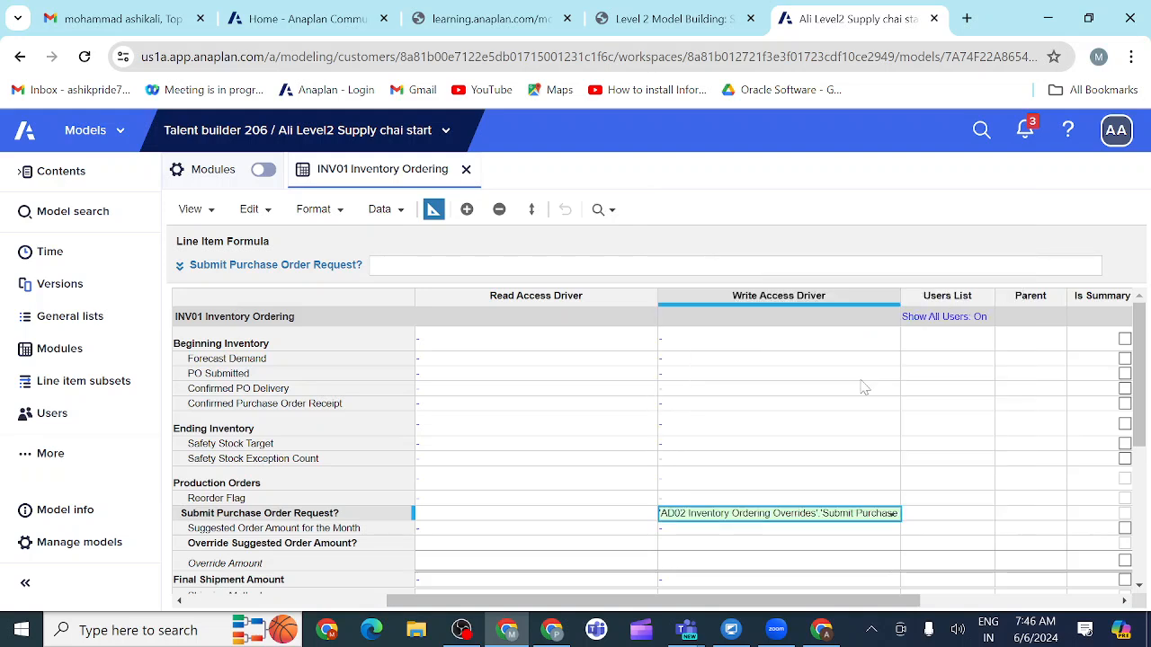
# Step: Set both the read and write access drivers of Override Suggested Order Amount? to 'AD02 Inventory Ordering Overrides'.Override Amount – Write?
pyautogui.click(558, 544)
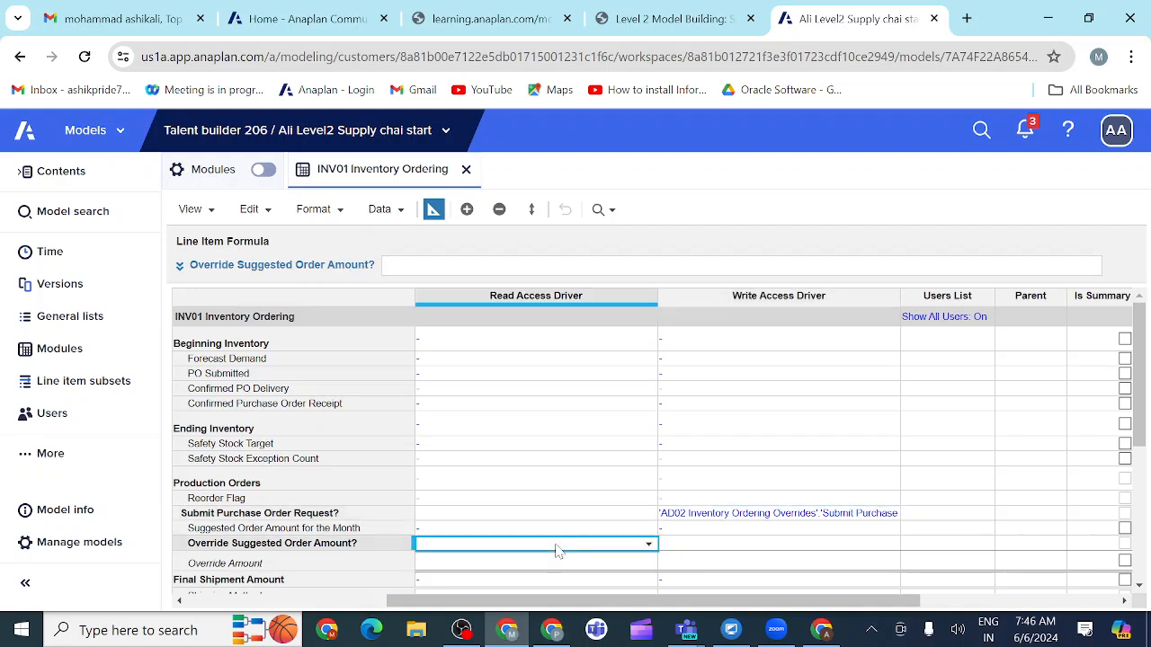
pyautogui.click(646, 547)
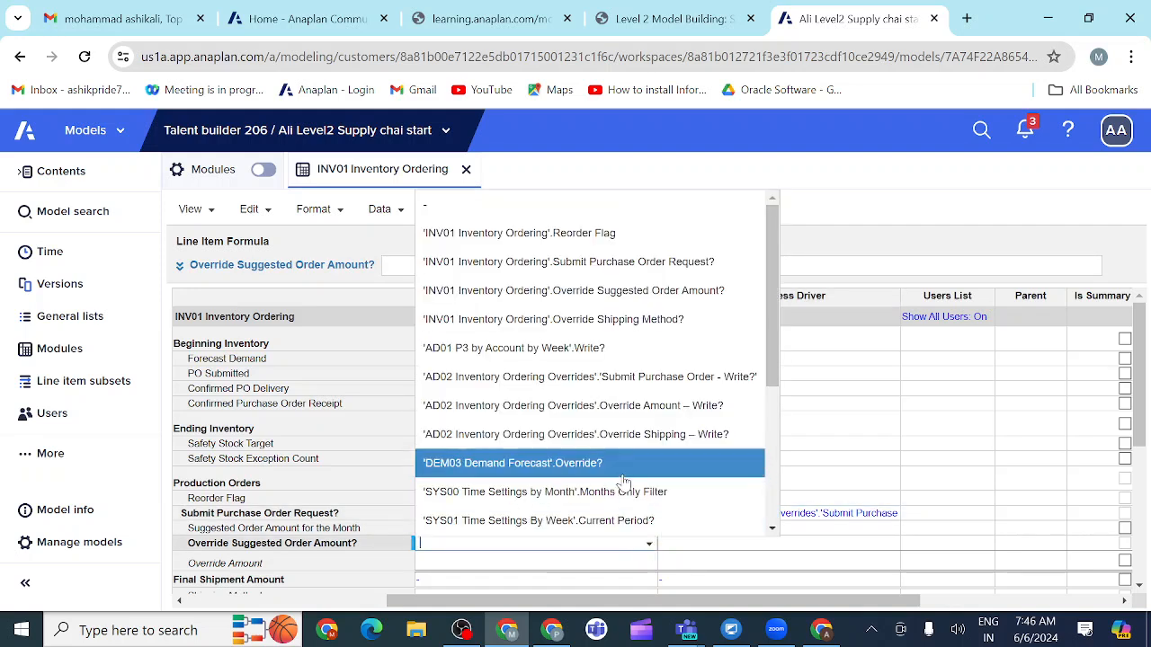
pyautogui.click(584, 409)
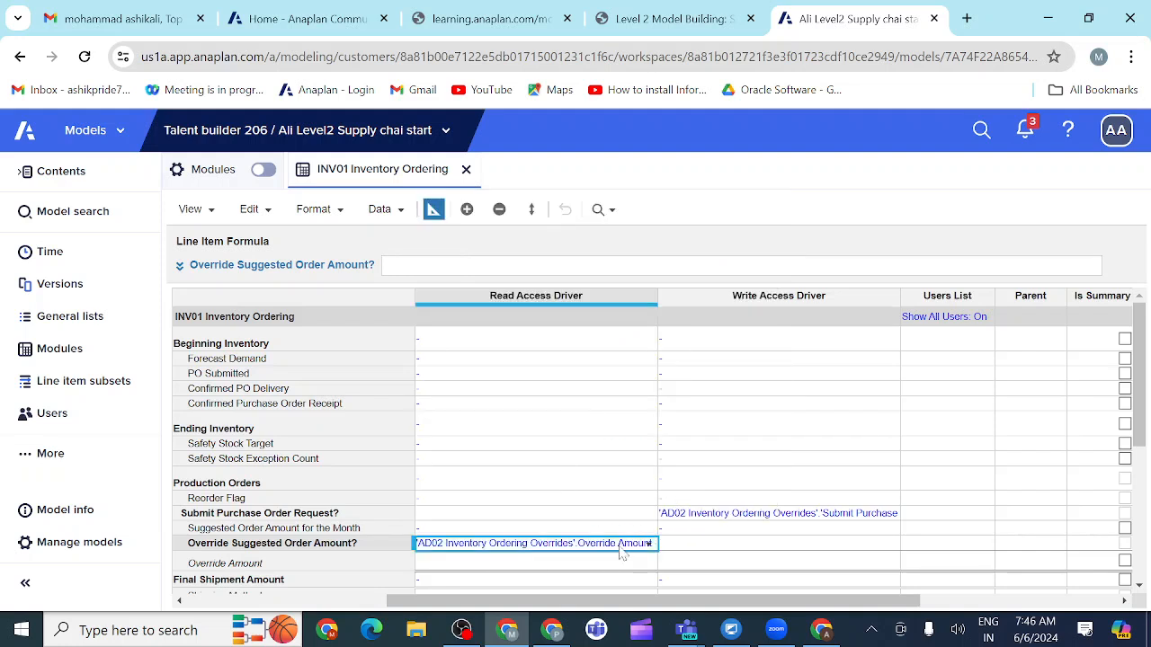
pyautogui.hotkey('ctrl', 'c')
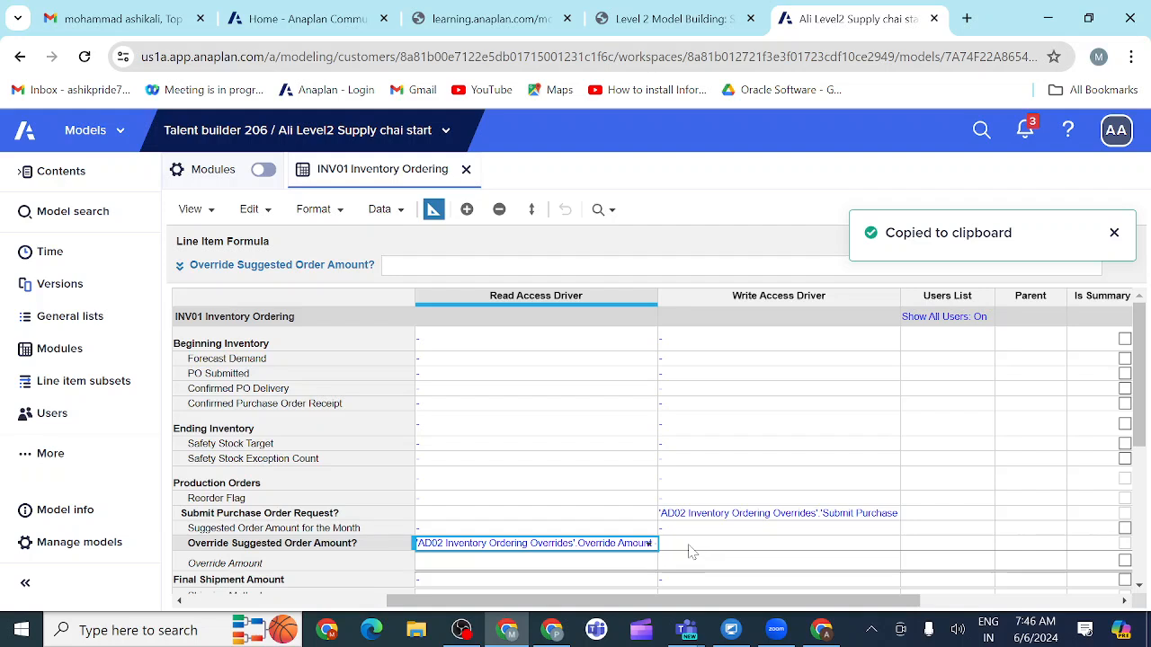
pyautogui.click(689, 550)
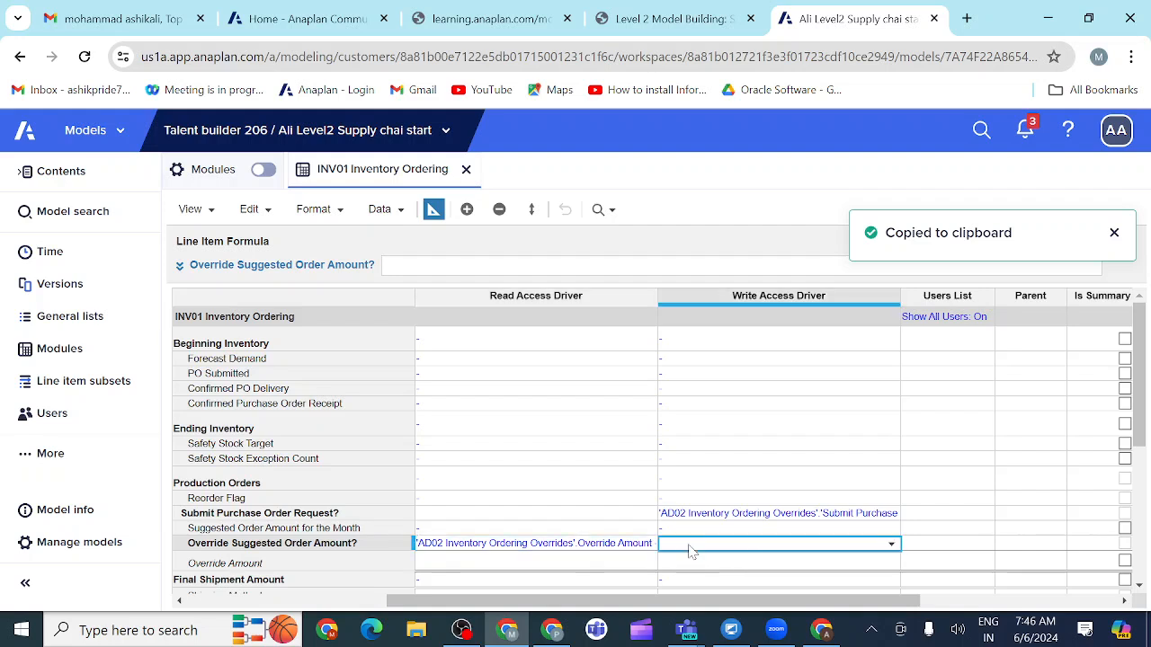
pyautogui.hotkey('ctrl', 'v')
# Step: Set both the read and write access drivers of Override Amount to 'AD02 Inventory Ordering Overrides'.Override Amount – Write?
pyautogui.scroll(-1, 753, 512)
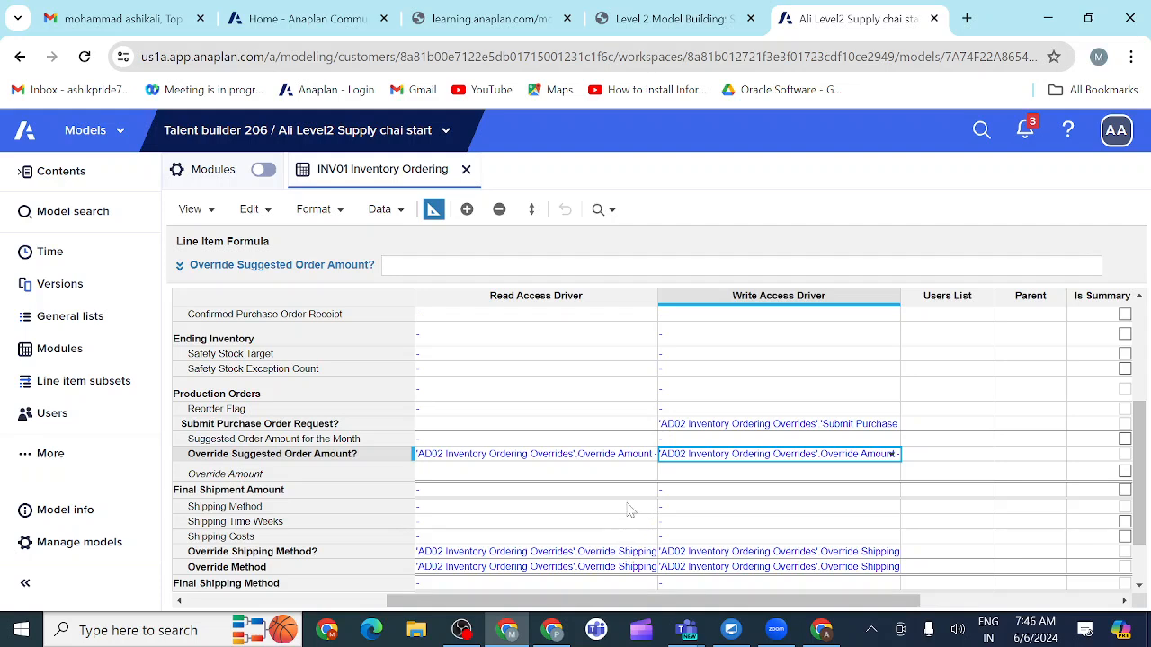
pyautogui.scroll(-1, 628, 506)
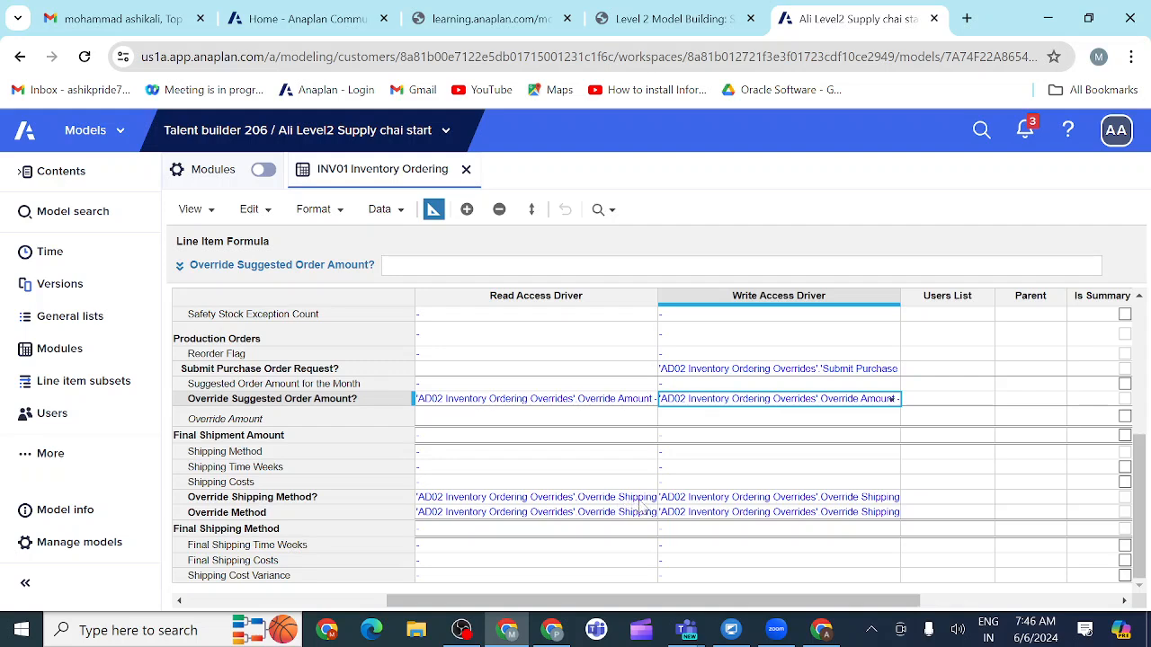
pyautogui.click(641, 499)
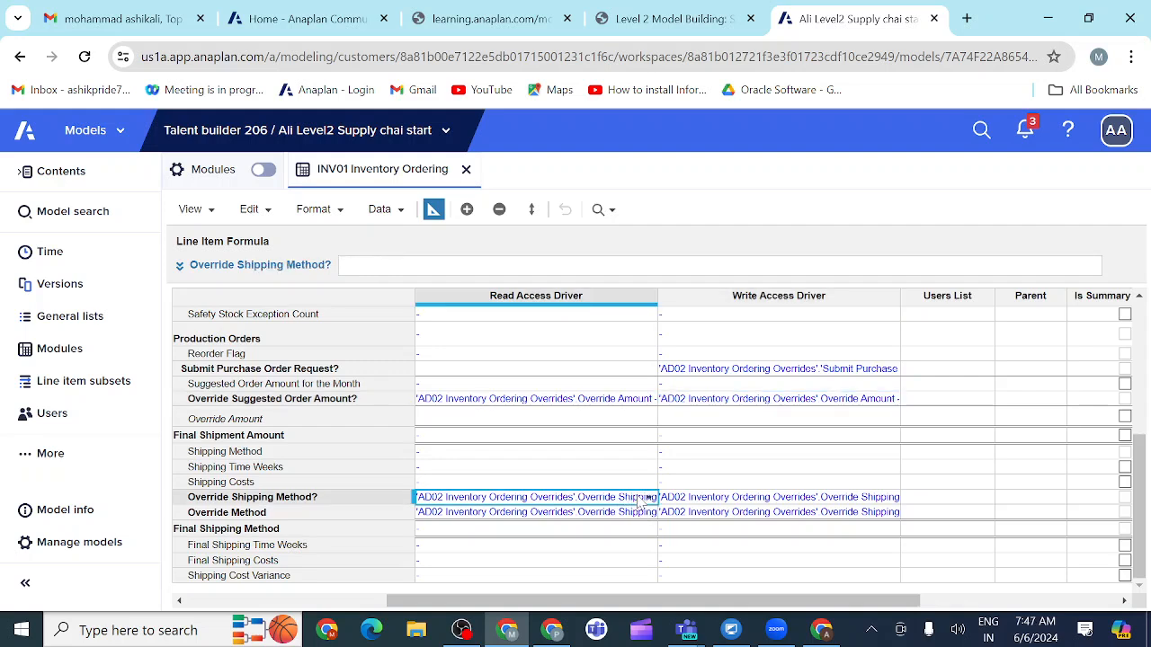
pyautogui.click(536, 401)
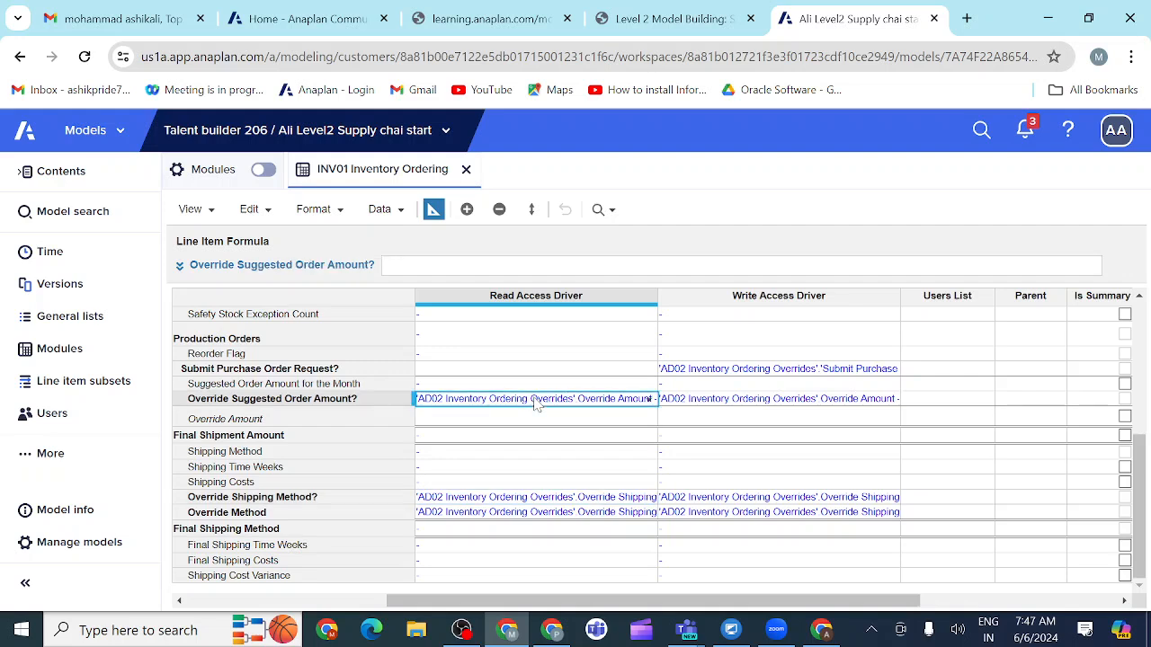
pyautogui.hotkey('ctrl', 'c')
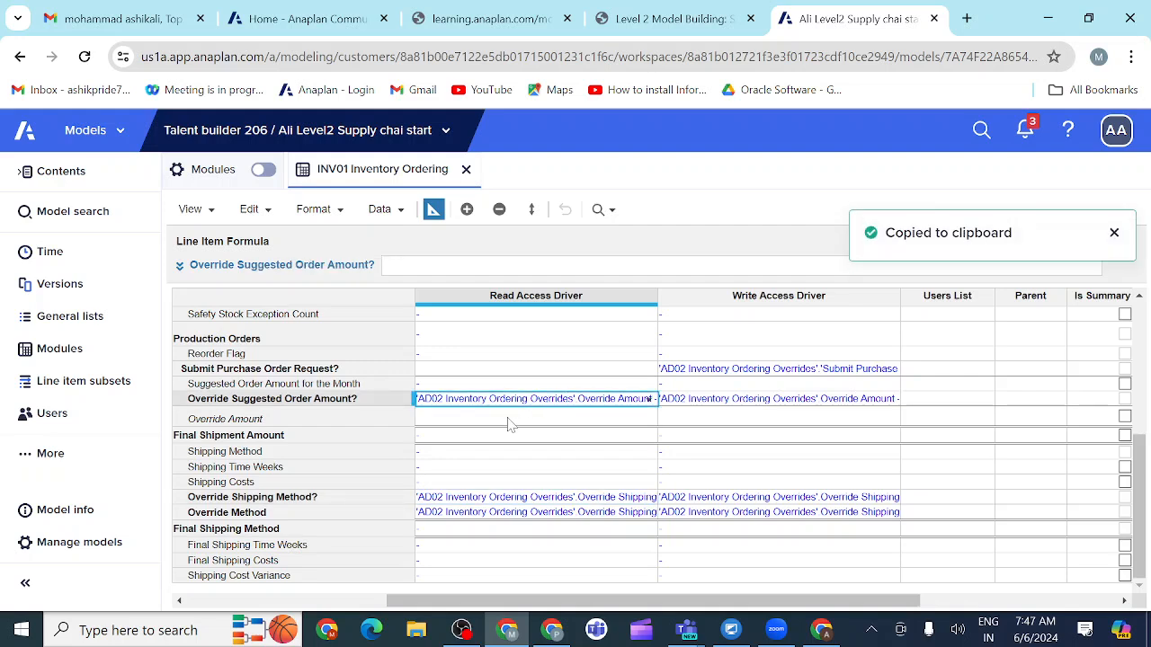
pyautogui.click(509, 418)
pyautogui.hotkey('ctrl', 'v')
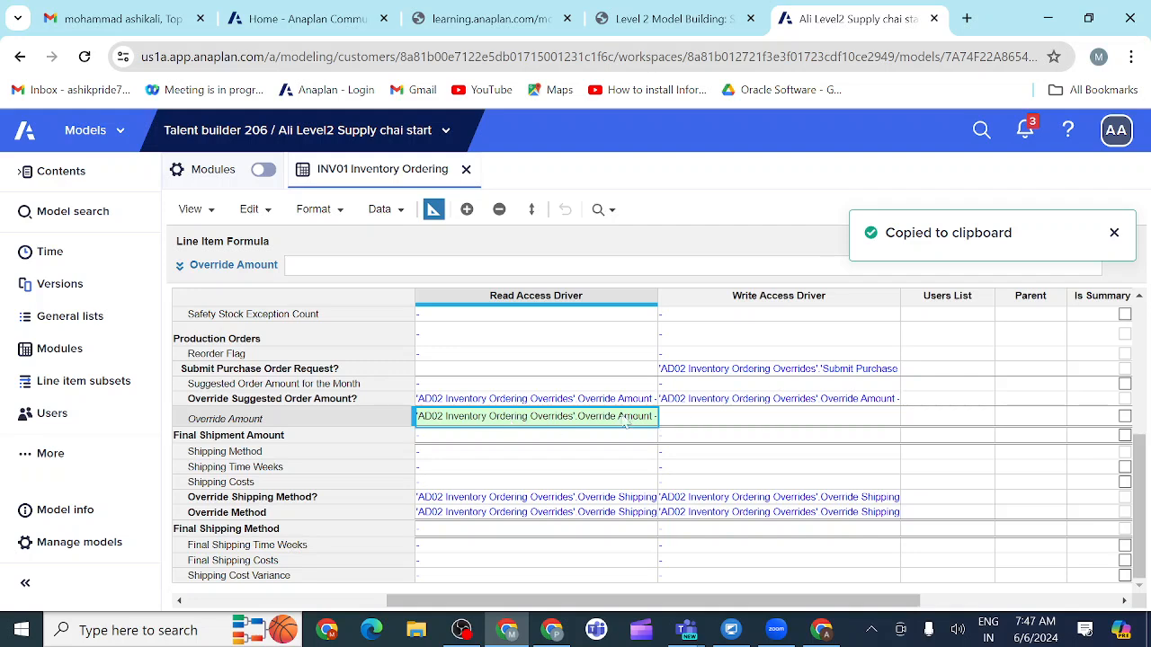
pyautogui.click(701, 420)
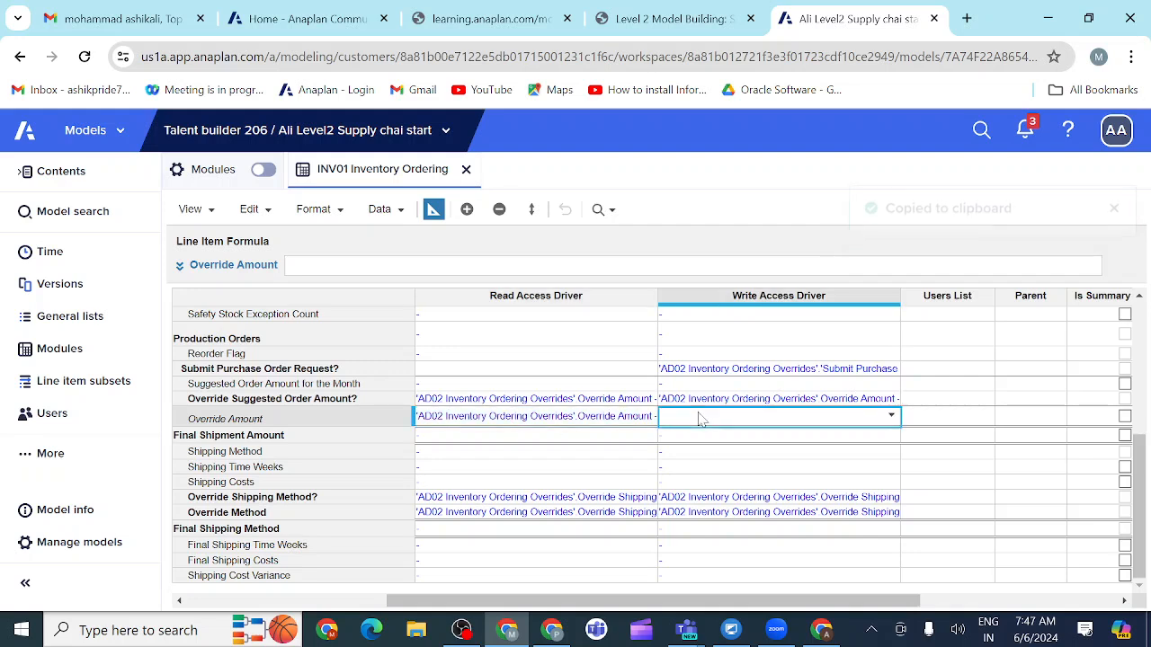
pyautogui.hotkey('ctrl', 'v')
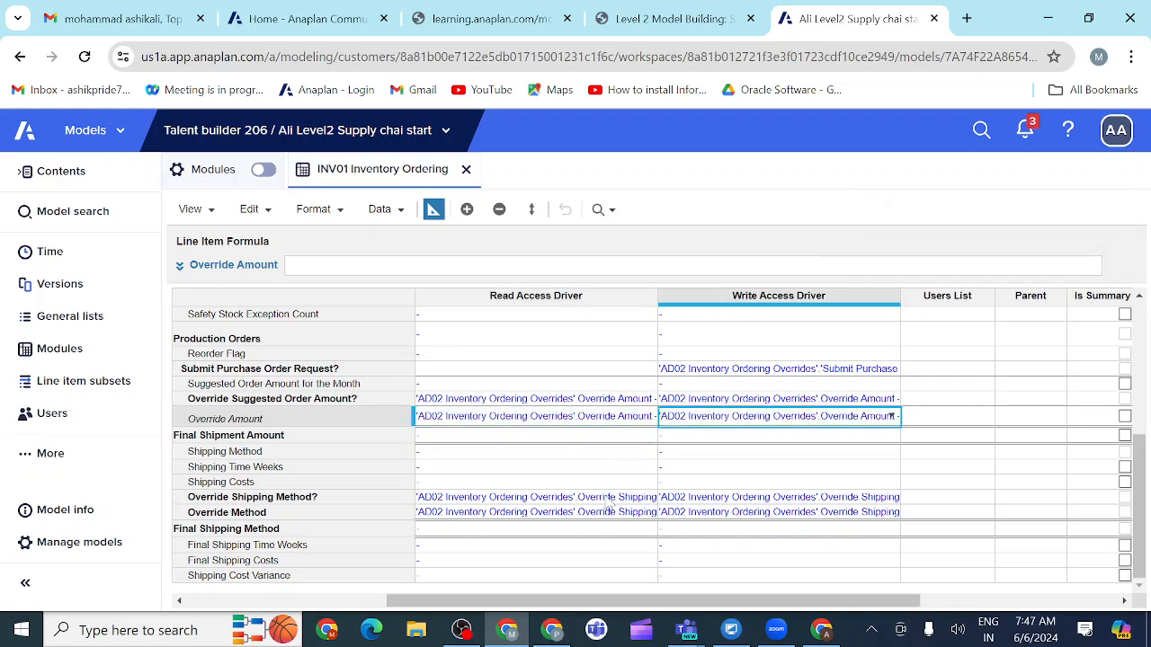
pyautogui.moveTo(605, 499); pyautogui.dragTo(558, 440)
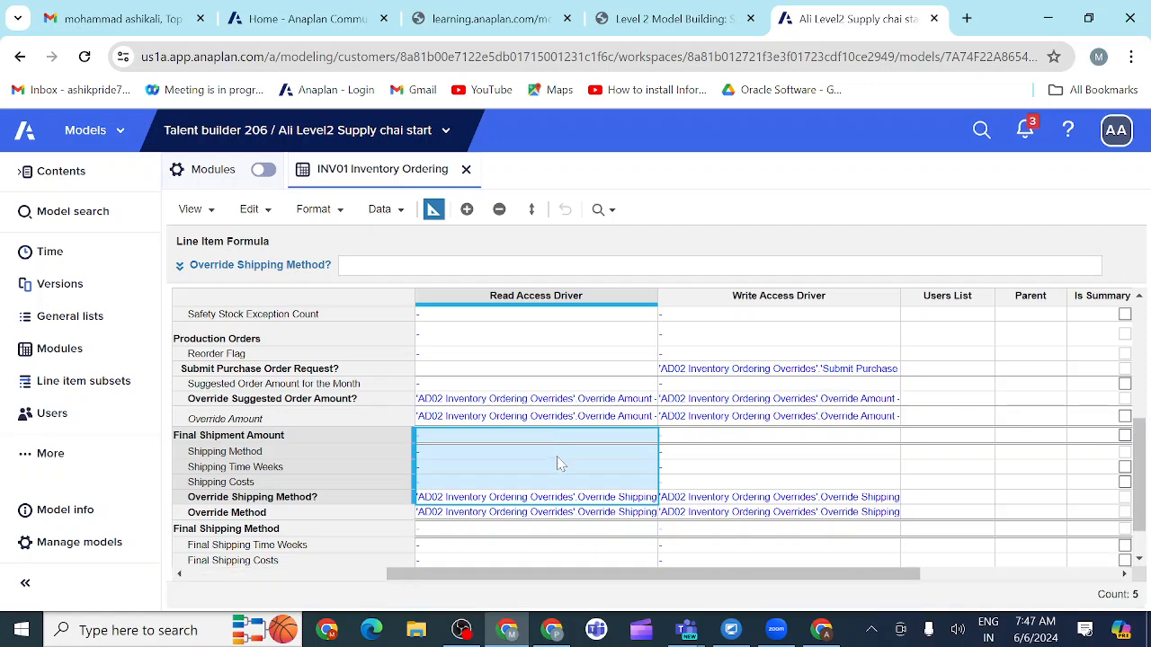
pyautogui.click(557, 483)
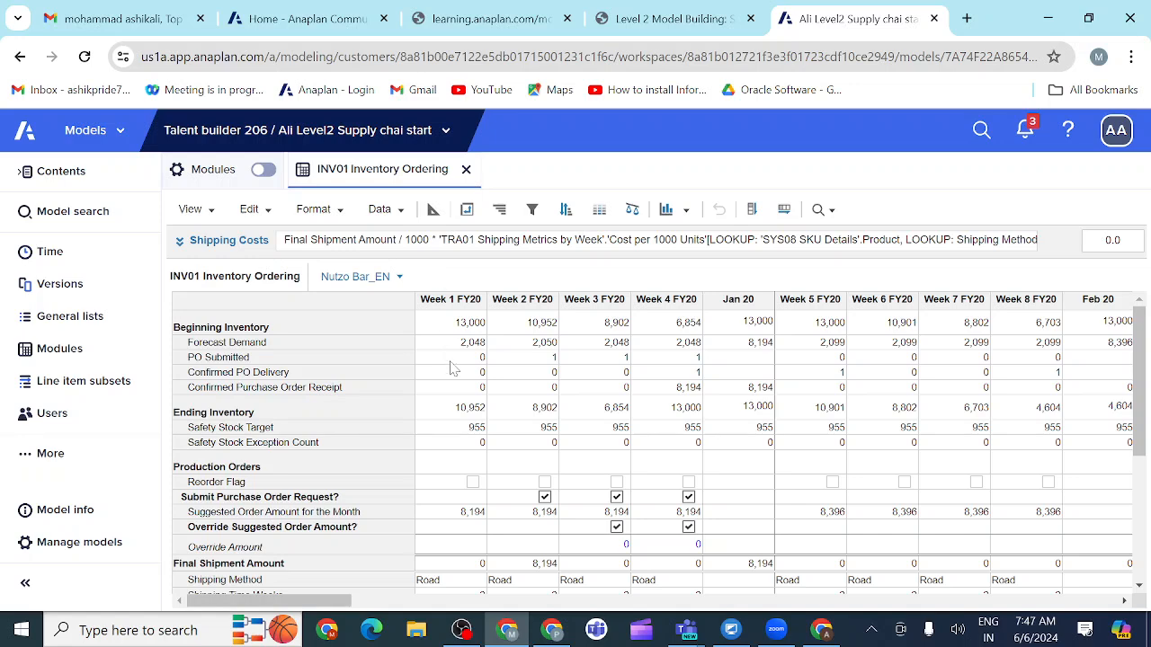
# Step: Compare the override amount and shipping method rows for Weeks 1 to 4 FY20 in INV01's grid view with the course example
pyautogui.scroll(-3, 530, 454)
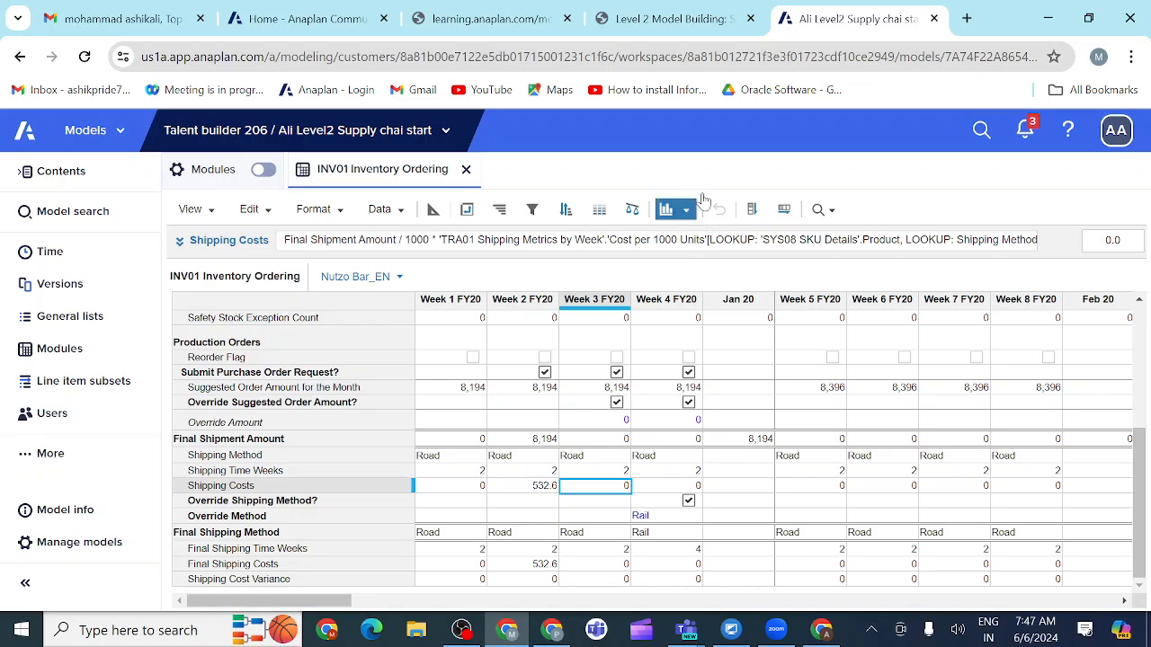
pyautogui.click(719, 21)
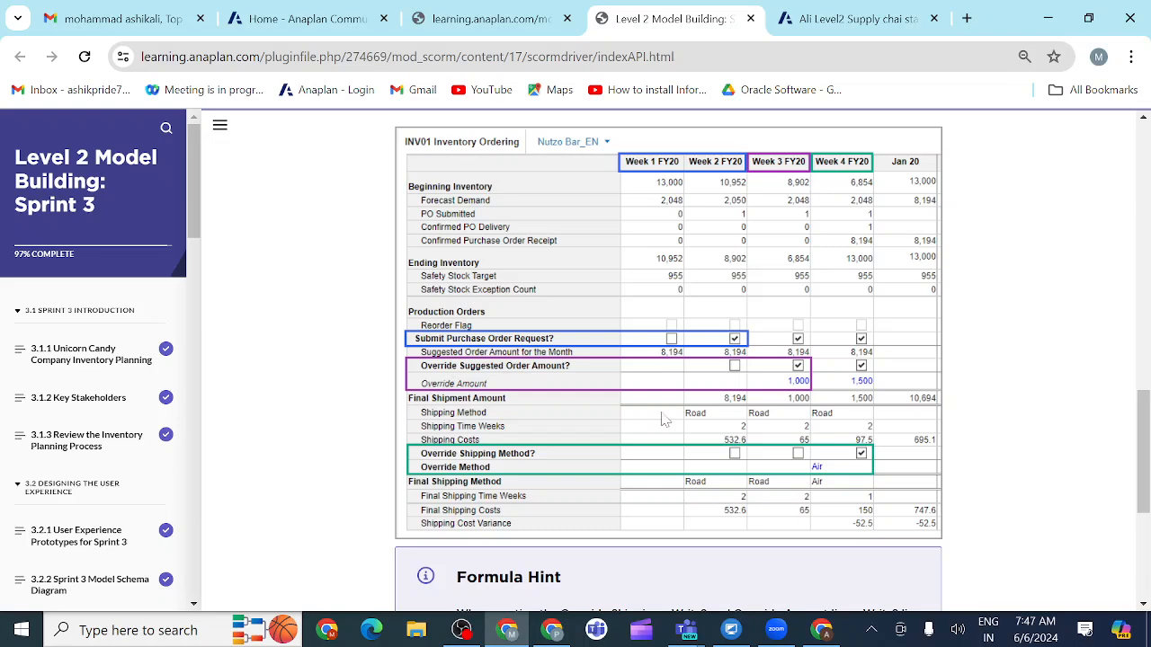
pyautogui.click(834, 13)
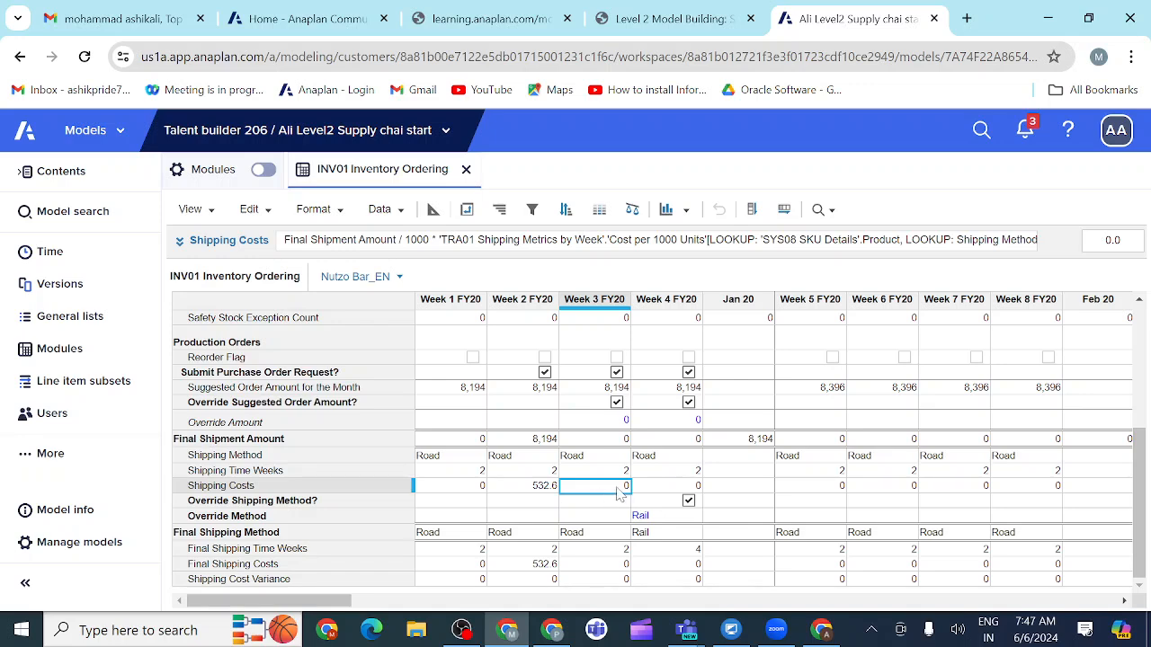
pyautogui.click(716, 19)
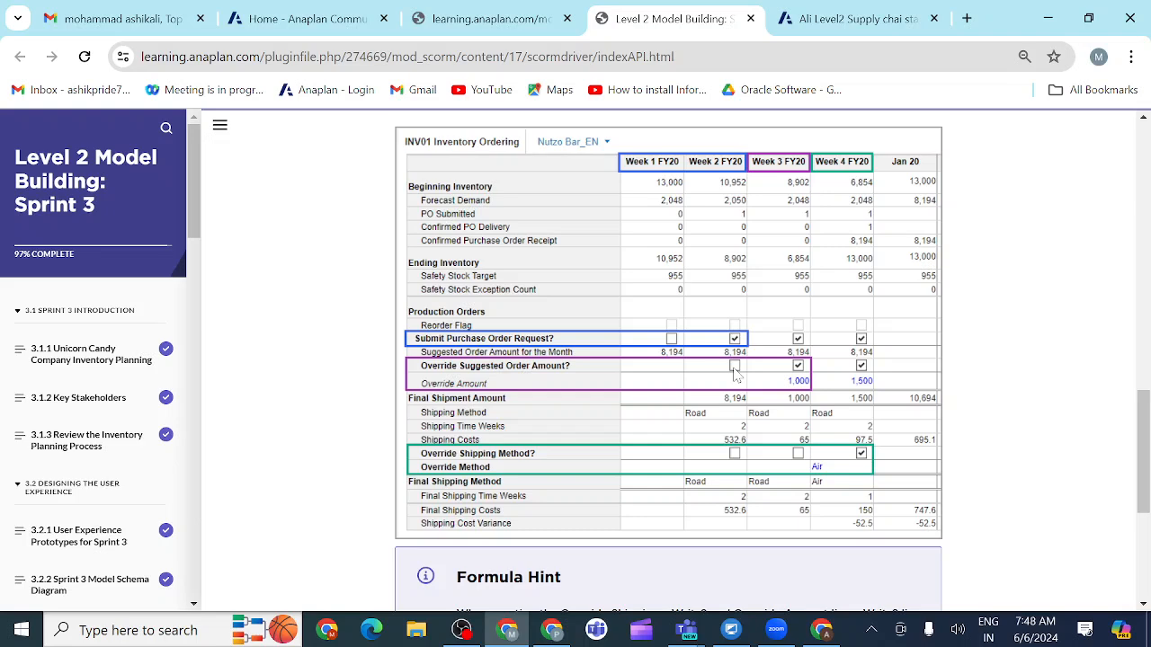
pyautogui.click(824, 19)
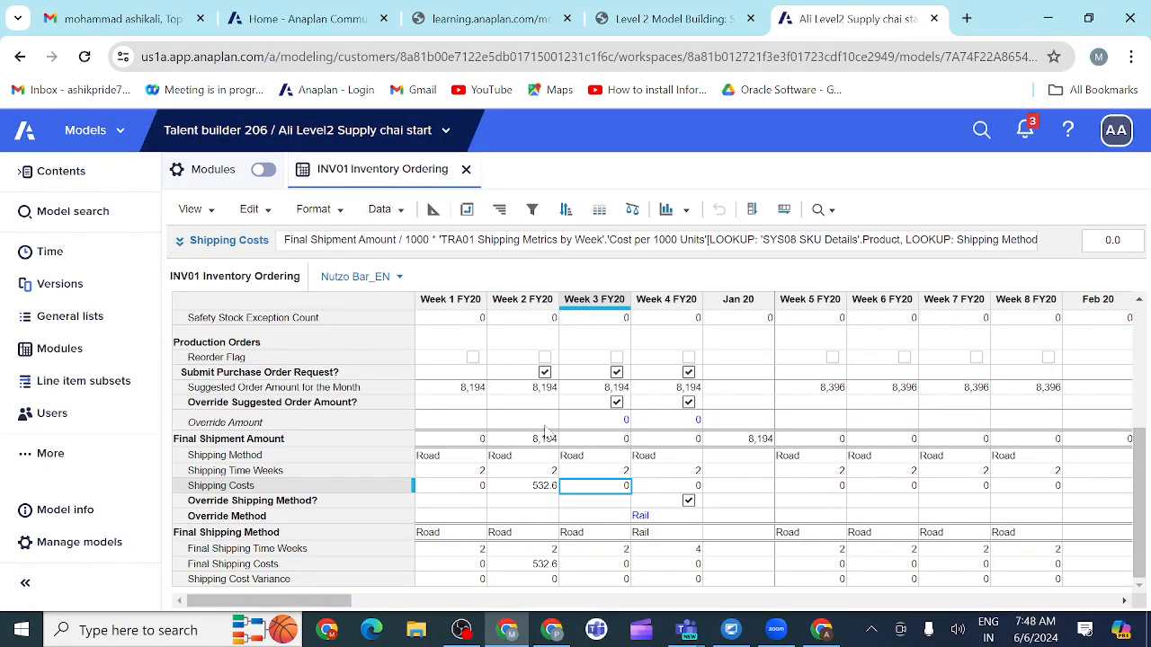
pyautogui.click(531, 403)
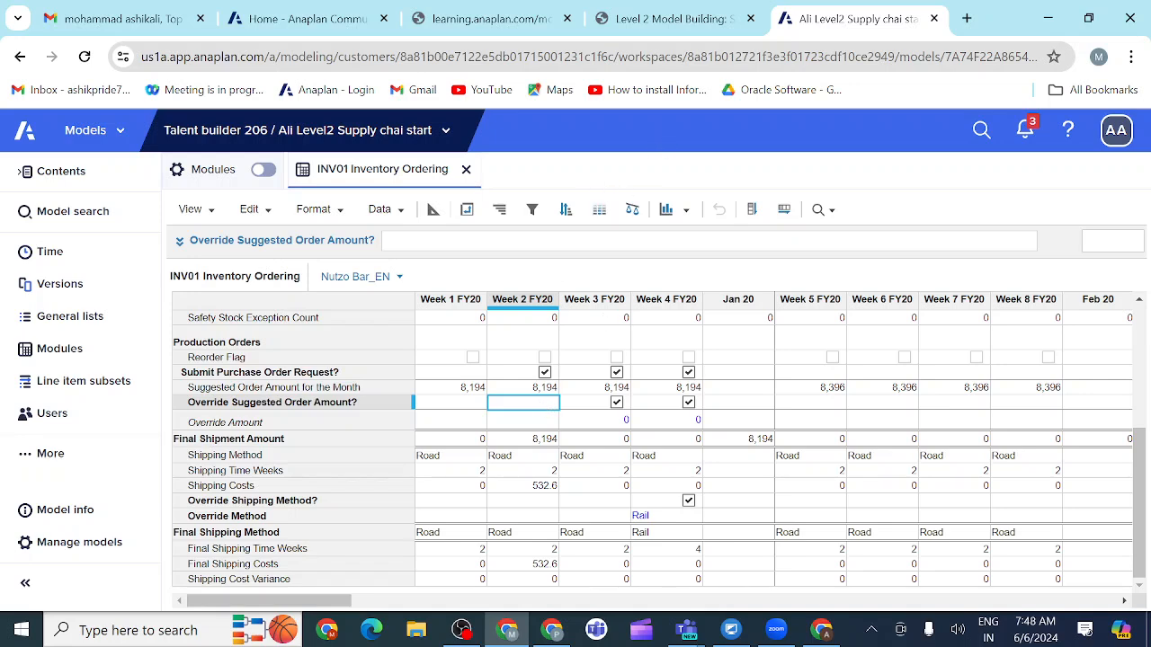
pyautogui.click(719, 19)
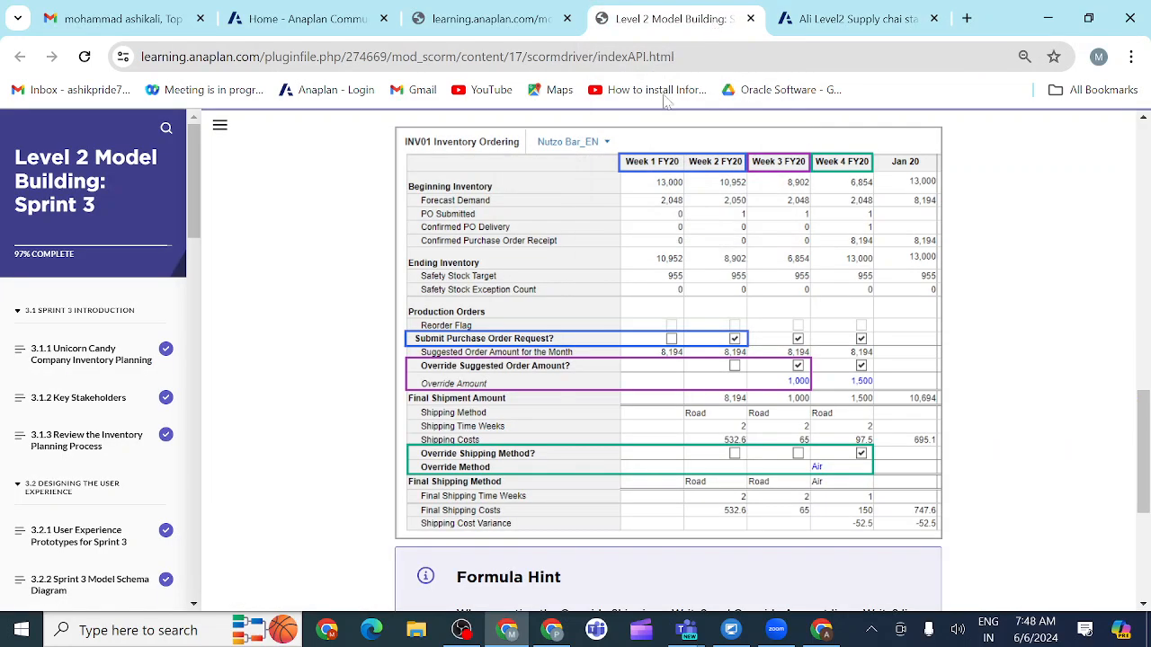
pyautogui.click(845, 20)
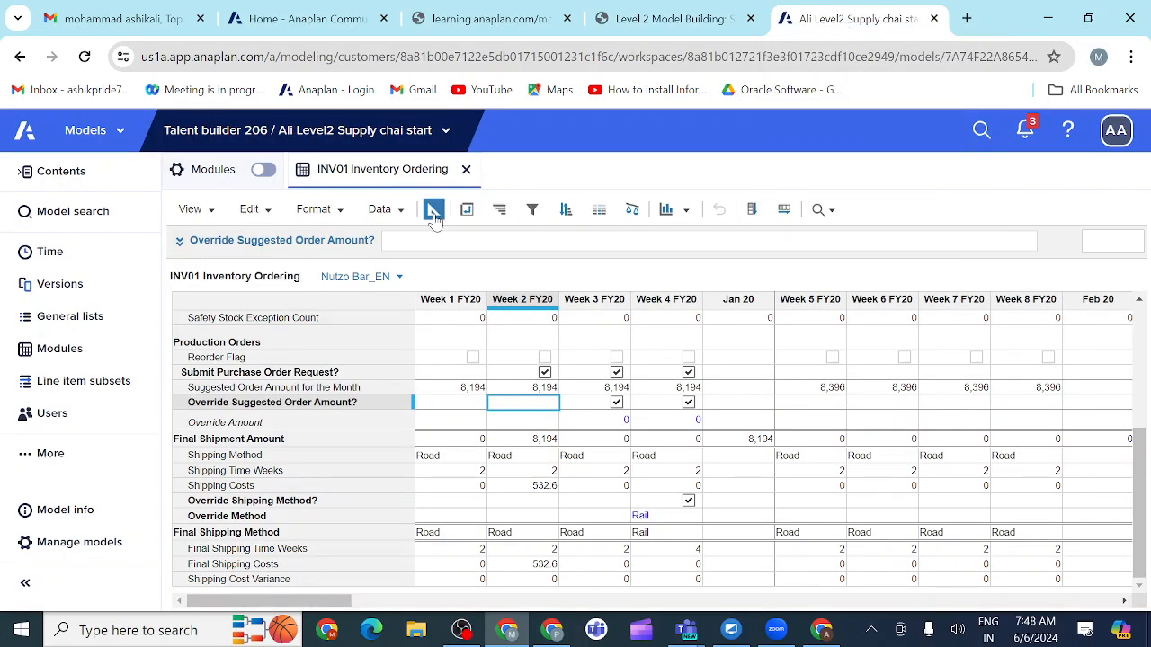
# Step: In blueprint view, clear the read access driver of Override Suggested Order Amount?
pyautogui.click(432, 212)
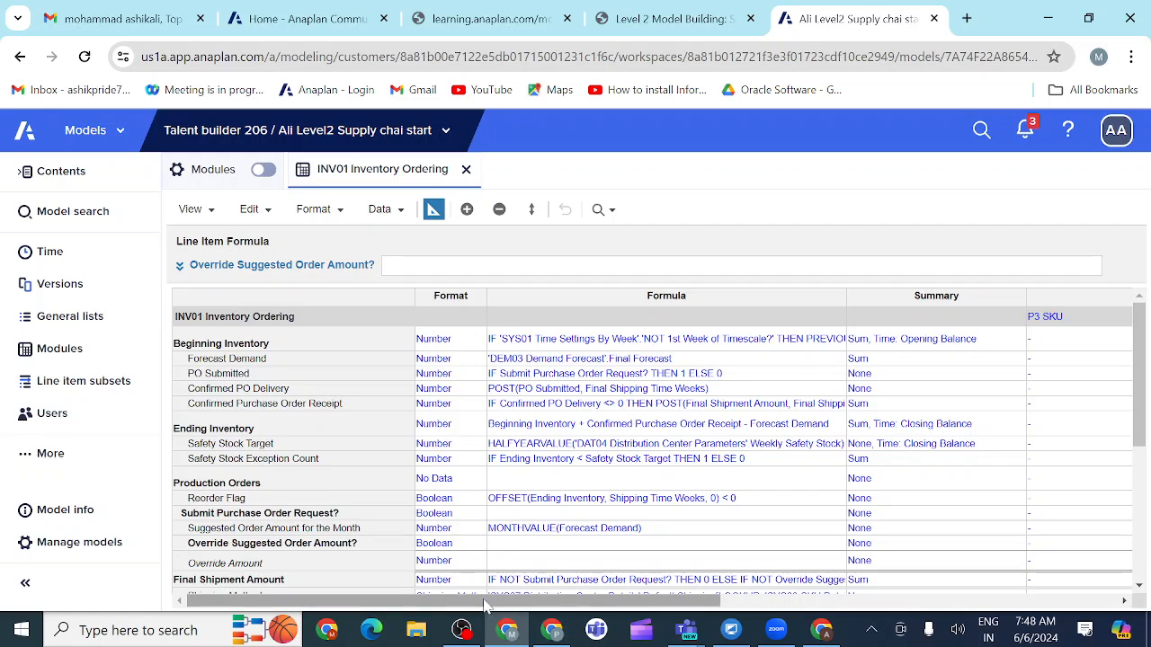
pyautogui.moveTo(485, 607); pyautogui.dragTo(673, 613)
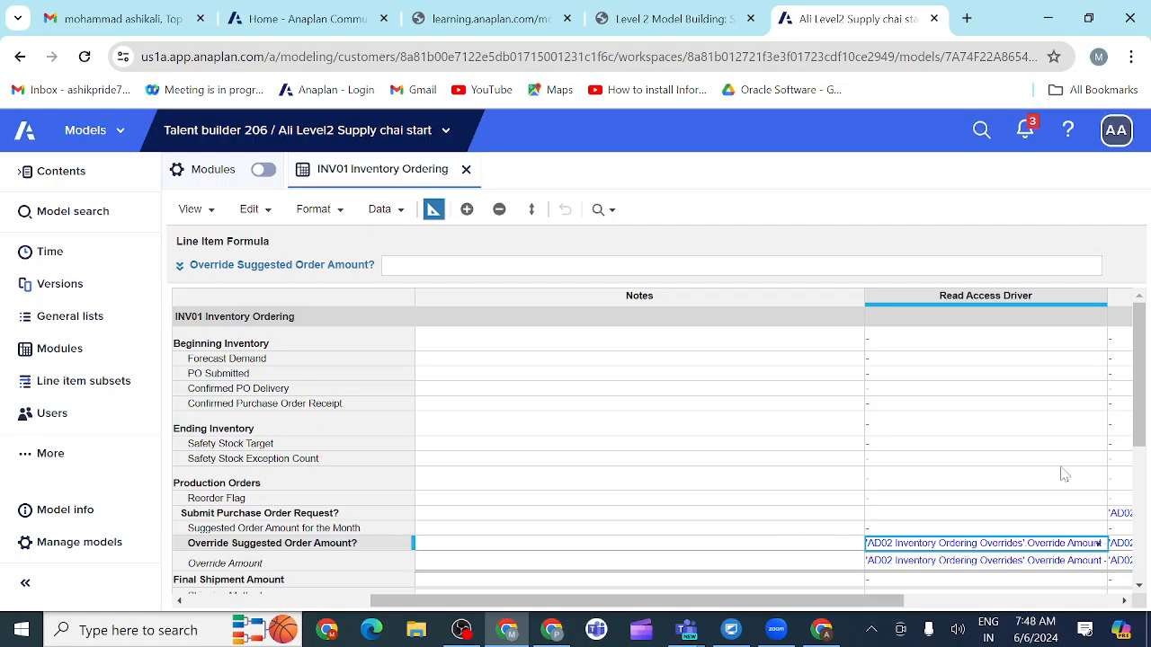
pyautogui.moveTo(1144, 433); pyautogui.dragTo(1141, 495)
pyautogui.moveTo(832, 609)
pyautogui.mouseDown()
pyautogui.moveTo(843, 611)
pyautogui.moveTo(833, 607)
pyautogui.mouseUp()
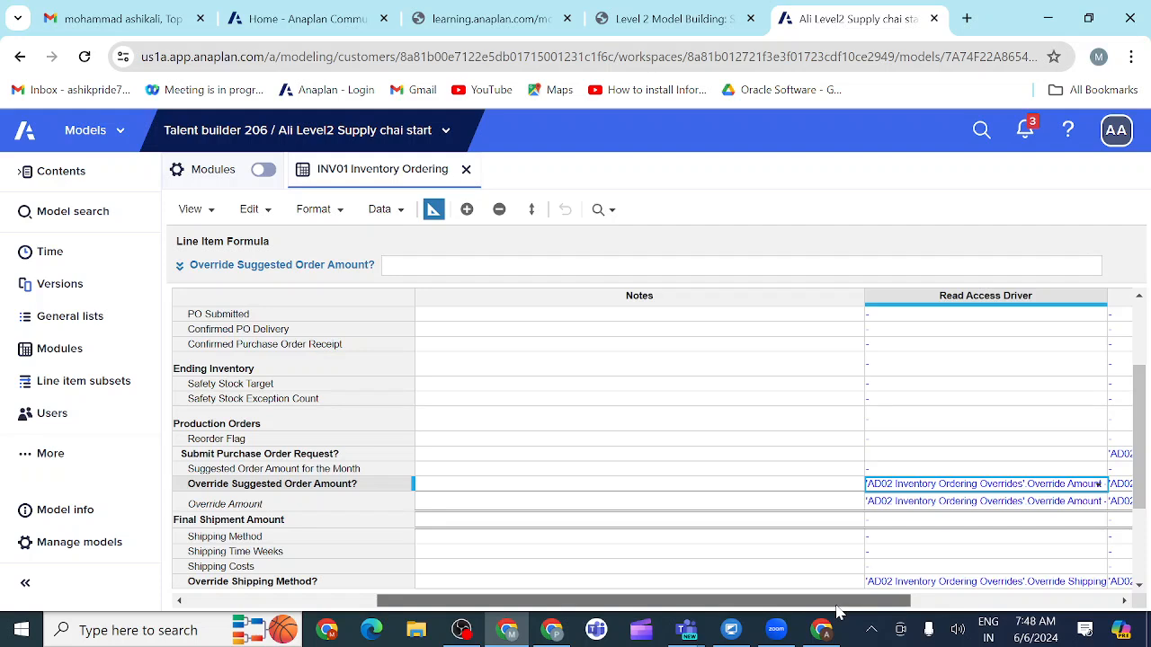
pyautogui.press('BackSpace')
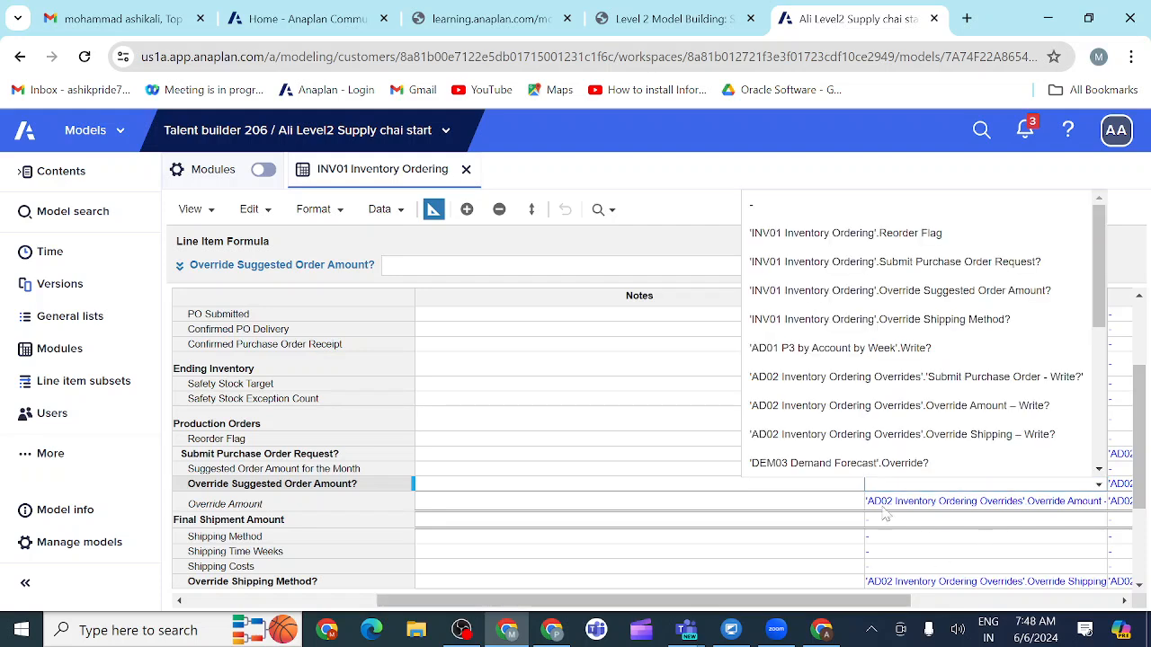
pyautogui.click(807, 503)
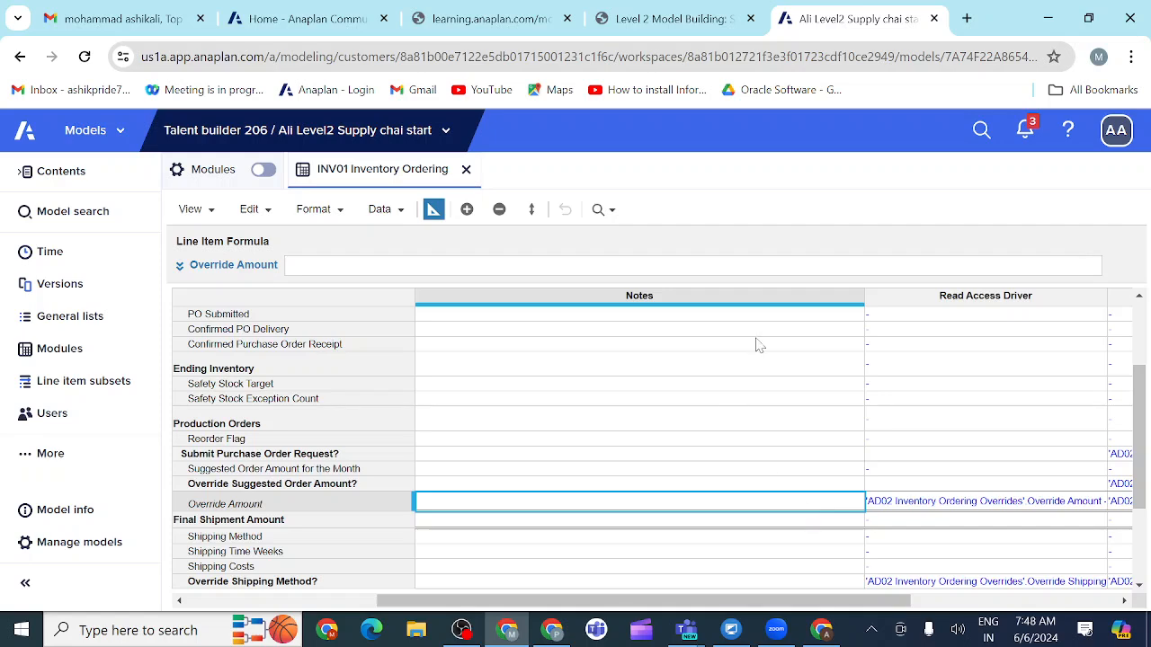
# Step: Consult the course example and check the Override Suggested Order Amount? row in INV01's grid view
pyautogui.click(717, 18)
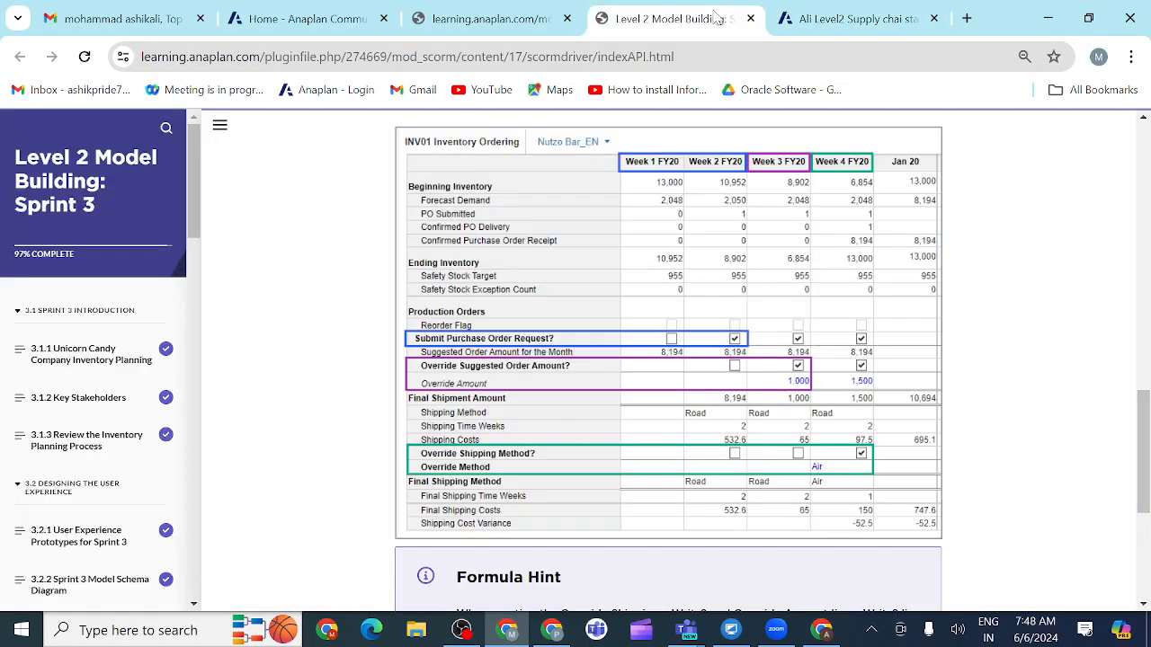
pyautogui.click(832, 19)
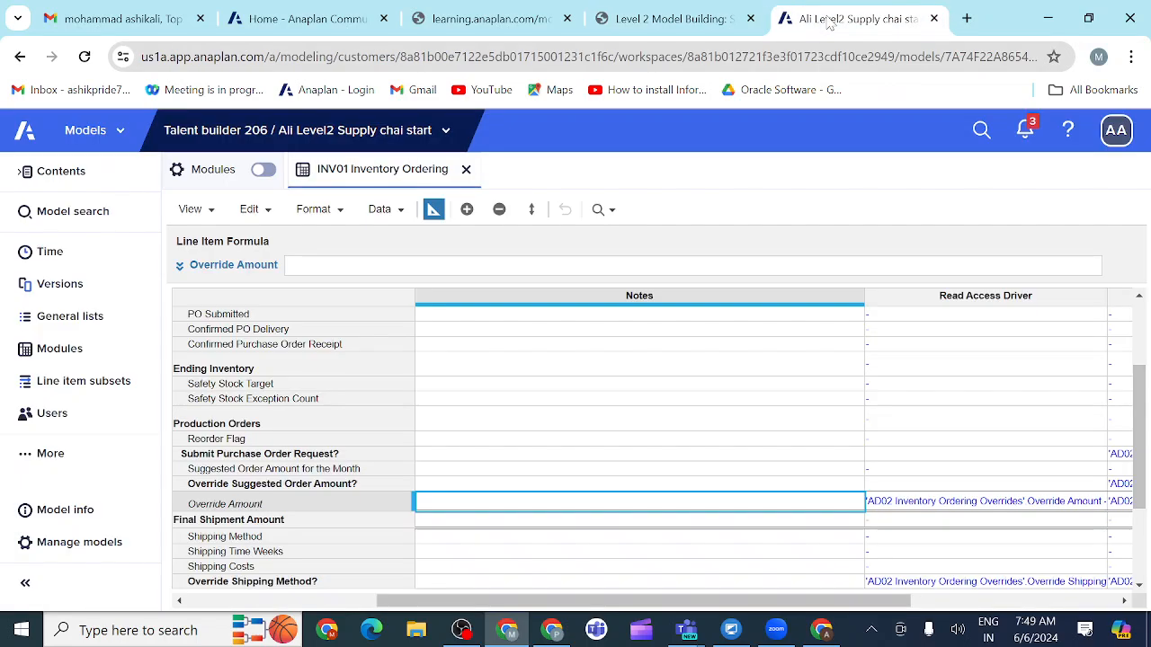
pyautogui.click(433, 210)
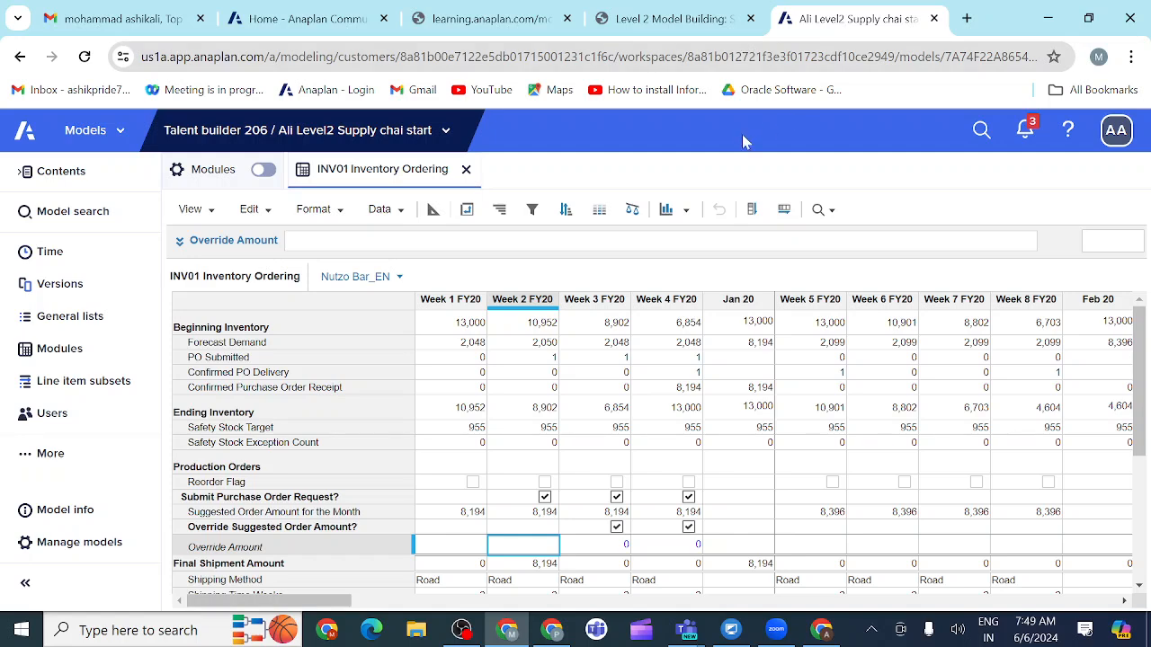
# Step: Back in blueprint view, clear the write access driver of Override Suggested Order Amount?
pyautogui.click(433, 219)
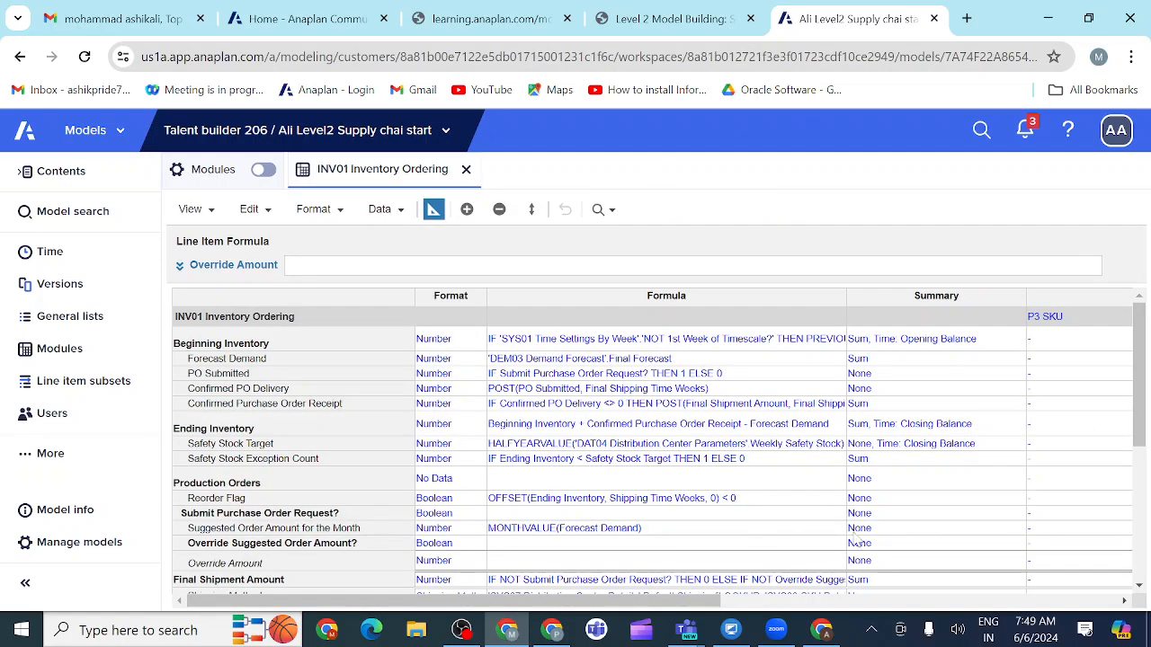
pyautogui.moveTo(665, 608); pyautogui.dragTo(893, 593)
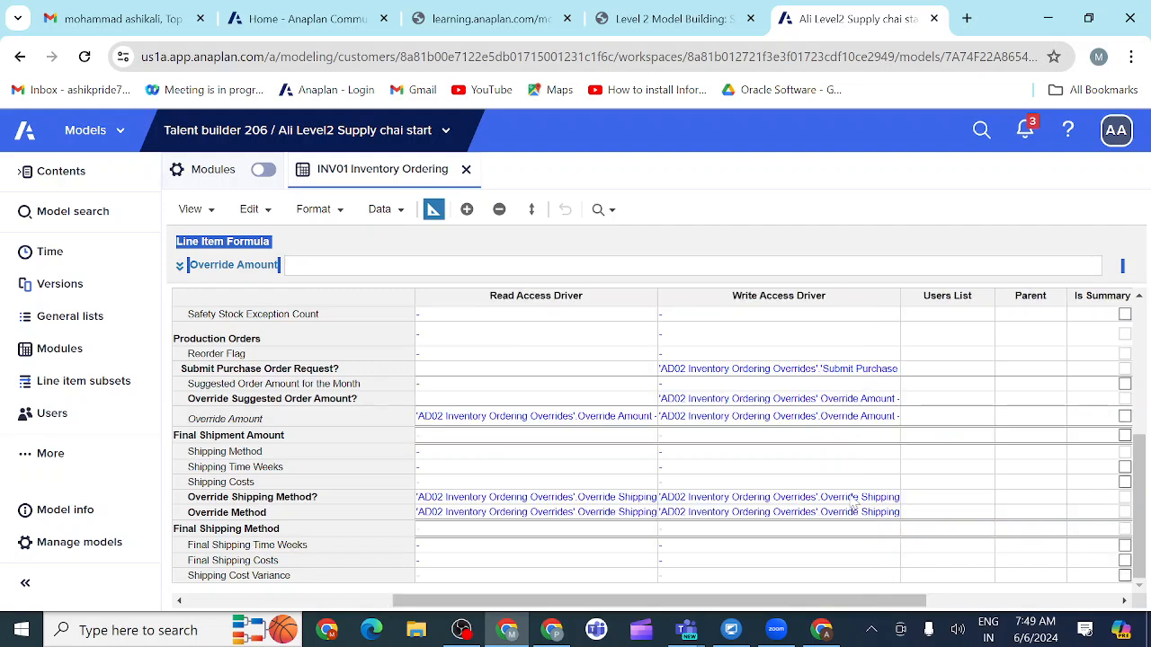
pyautogui.click(737, 403)
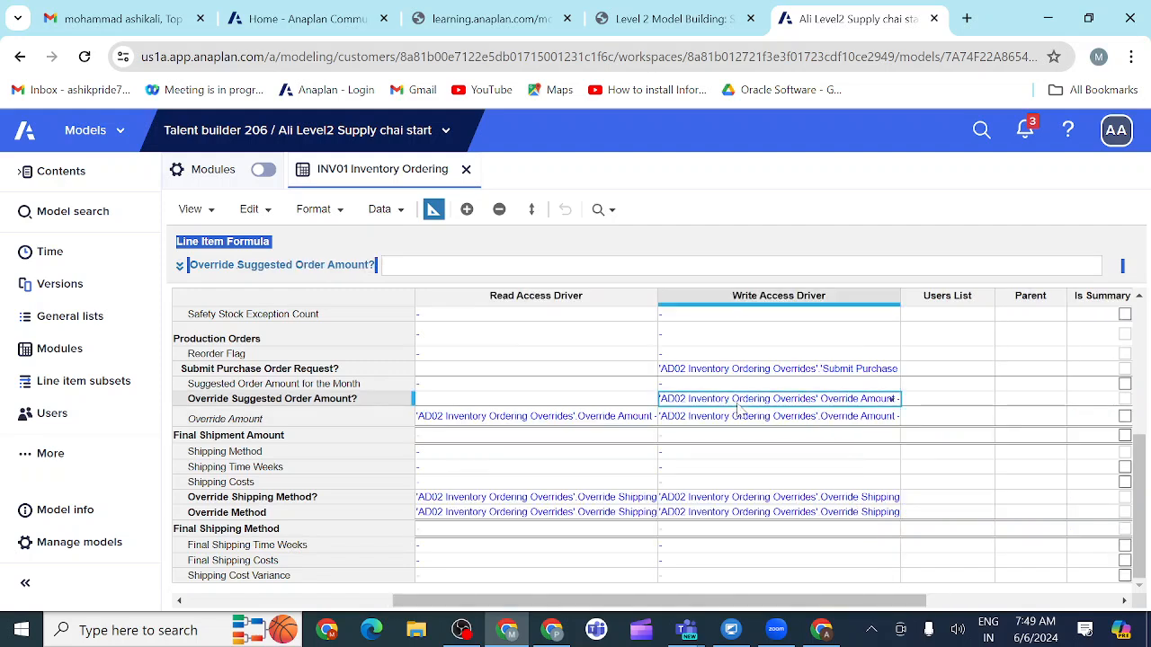
pyautogui.press('BackSpace')
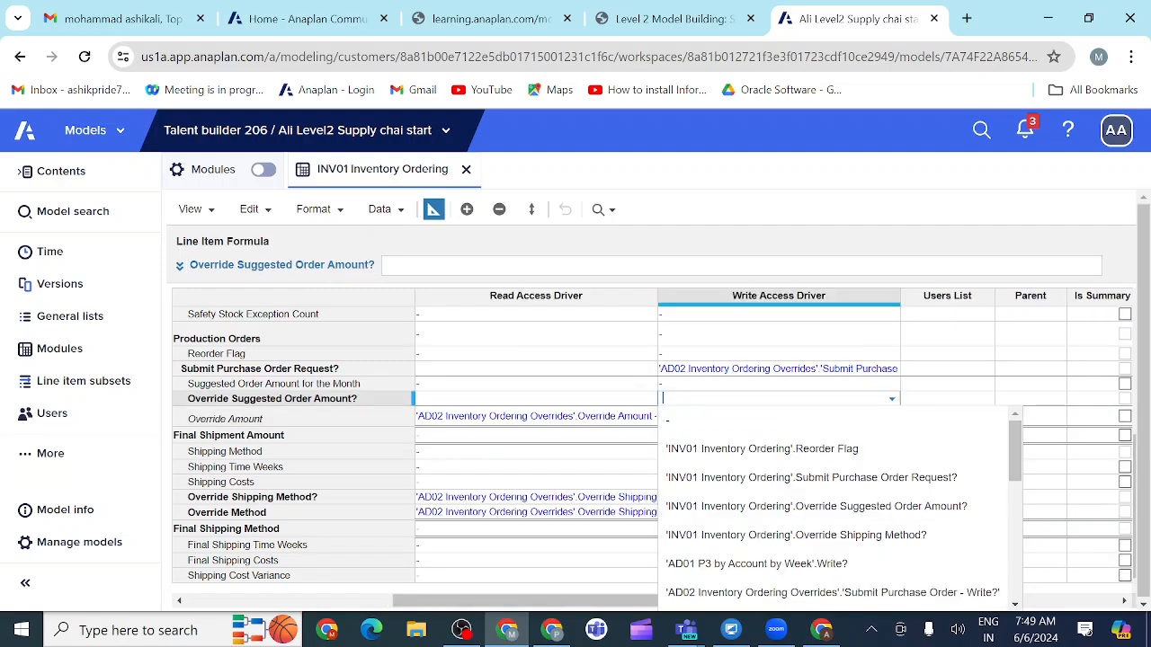
pyautogui.click(605, 439)
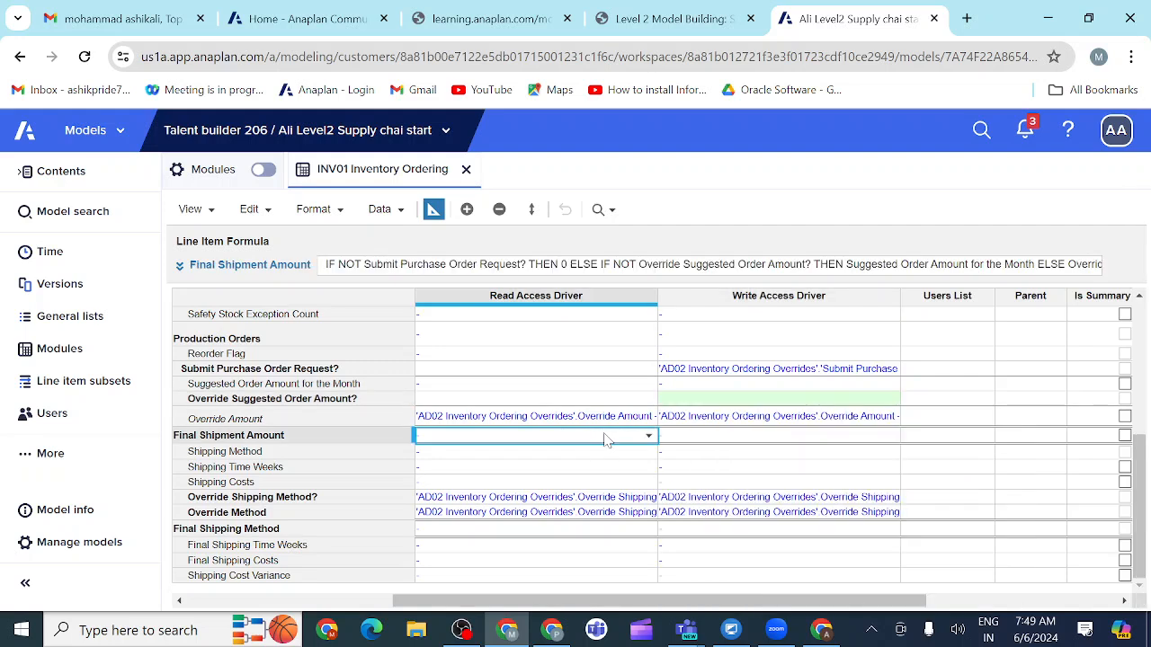
pyautogui.click(703, 422)
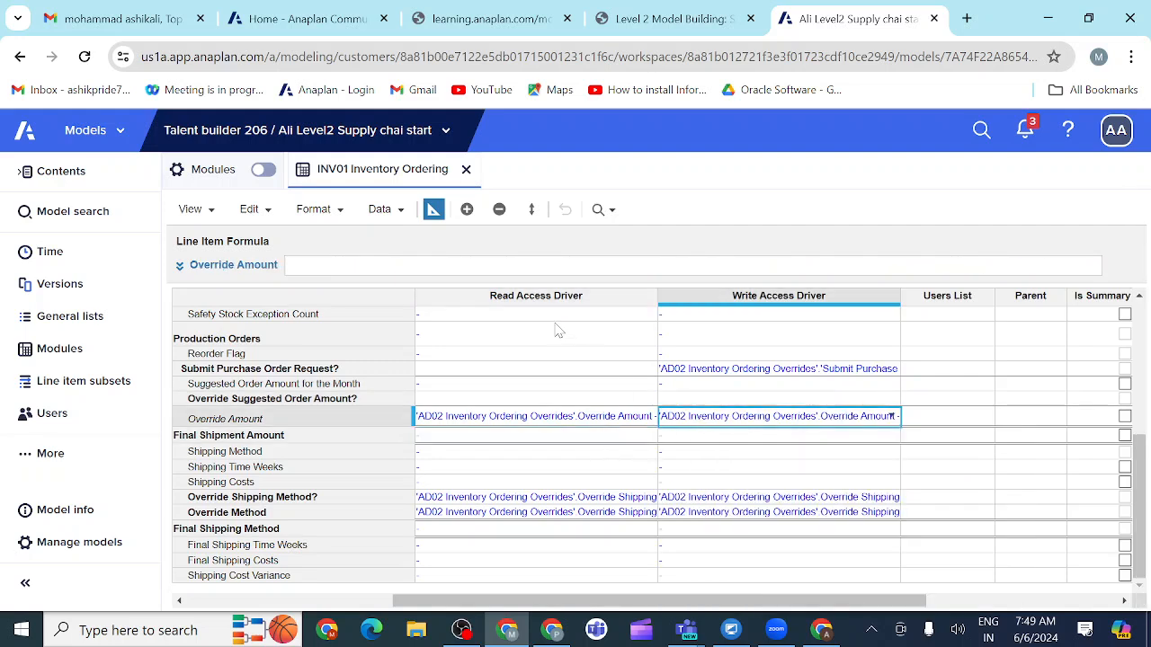
# Step: Return INV01 to grid view and check its Override Suggested Order Amount? checkboxes against the course example
pyautogui.click(433, 208)
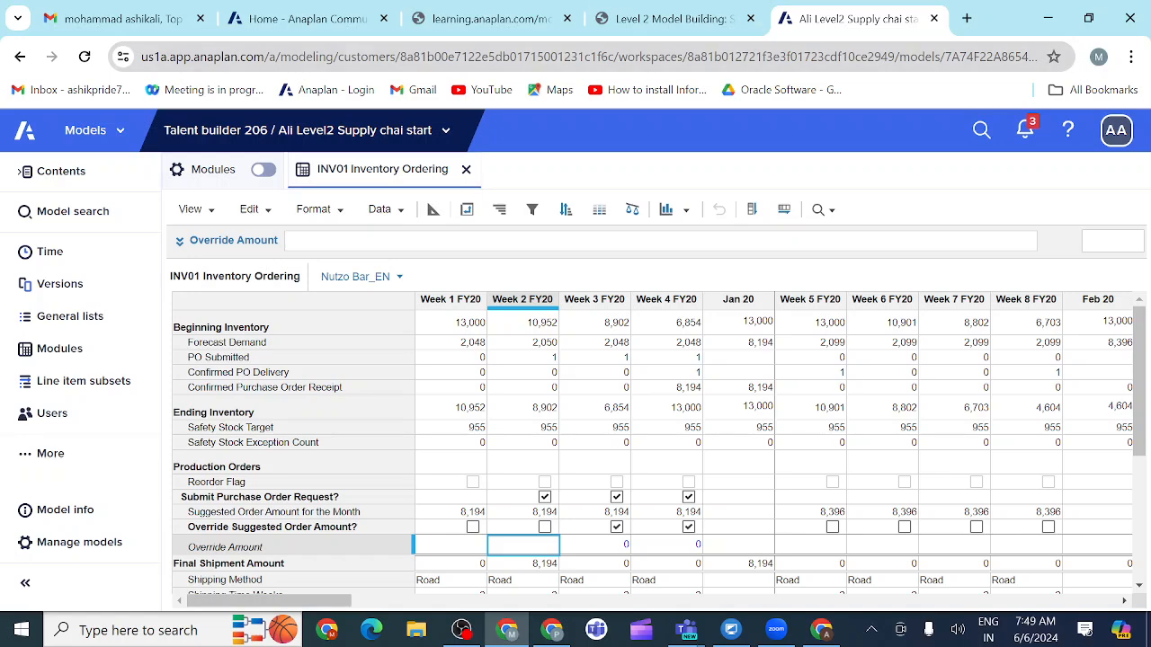
pyautogui.click(717, 20)
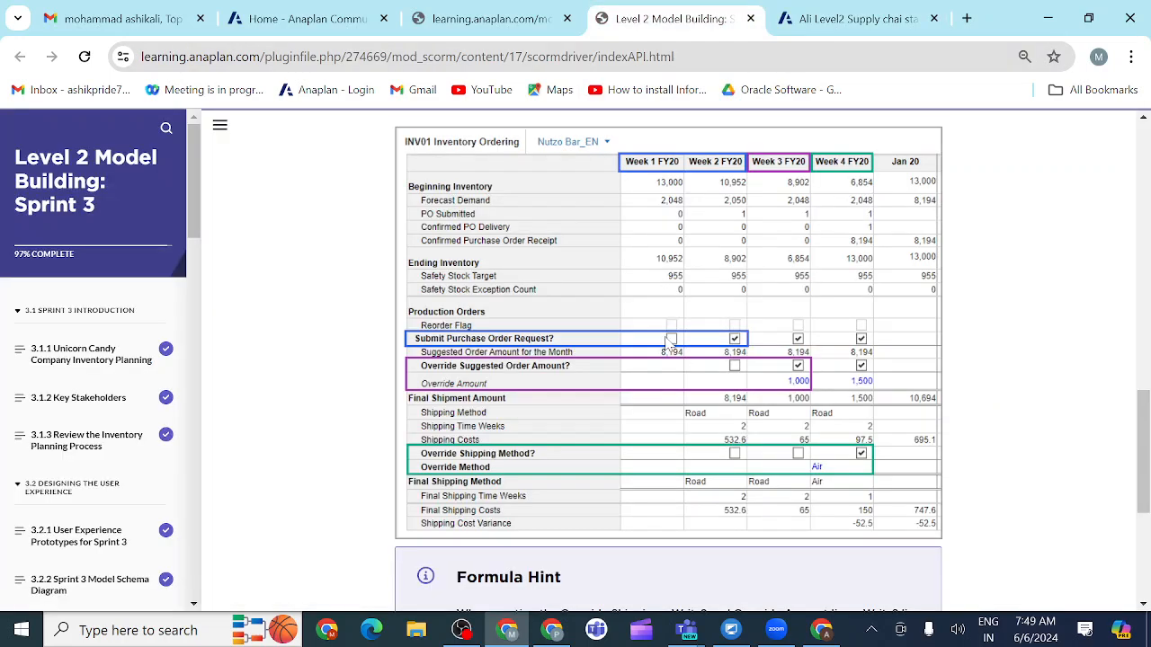
pyautogui.click(829, 20)
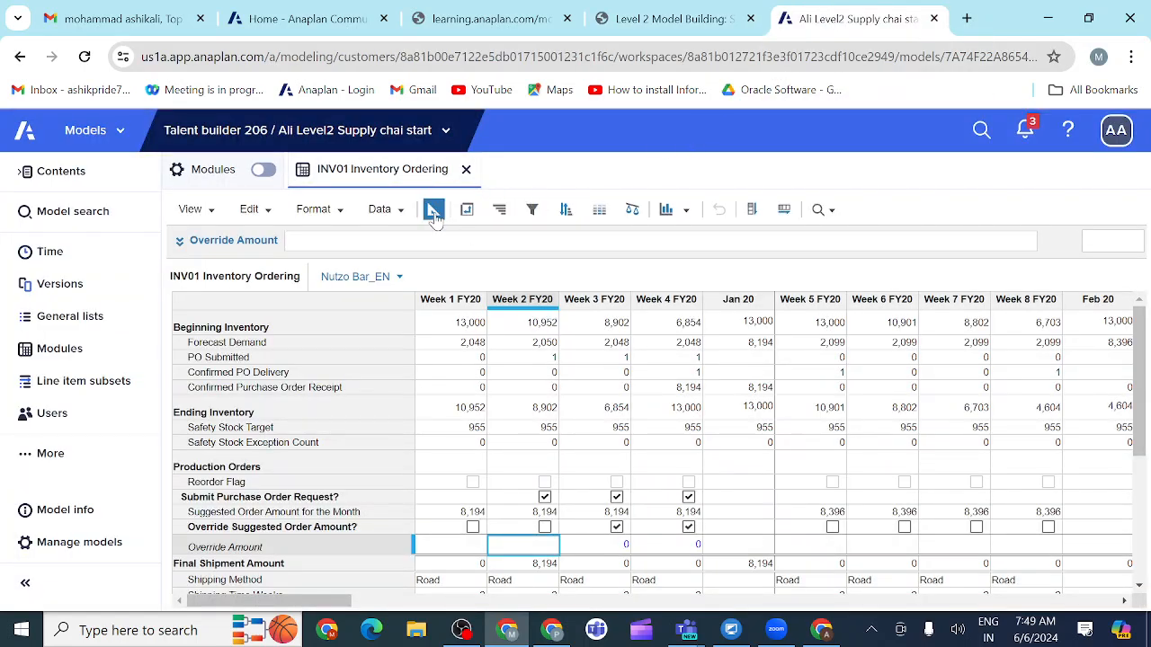
# Step: In blueprint view, clear the write access driver of Submit Purchase Order Request?
pyautogui.click(433, 212)
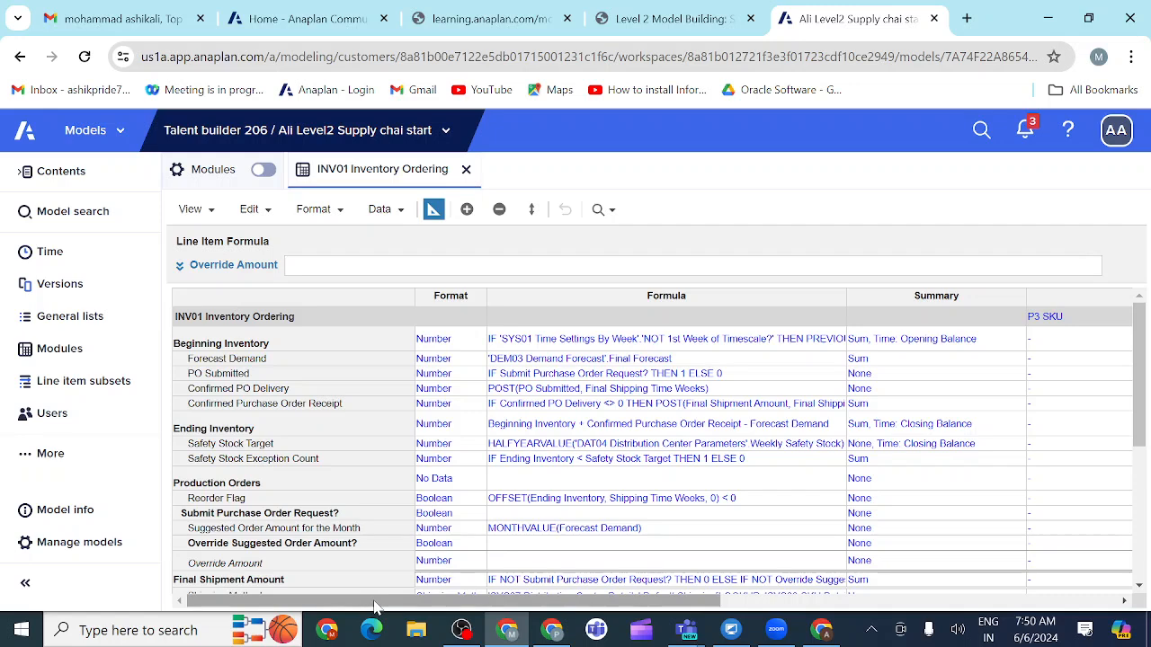
pyautogui.moveTo(374, 602); pyautogui.dragTo(590, 620)
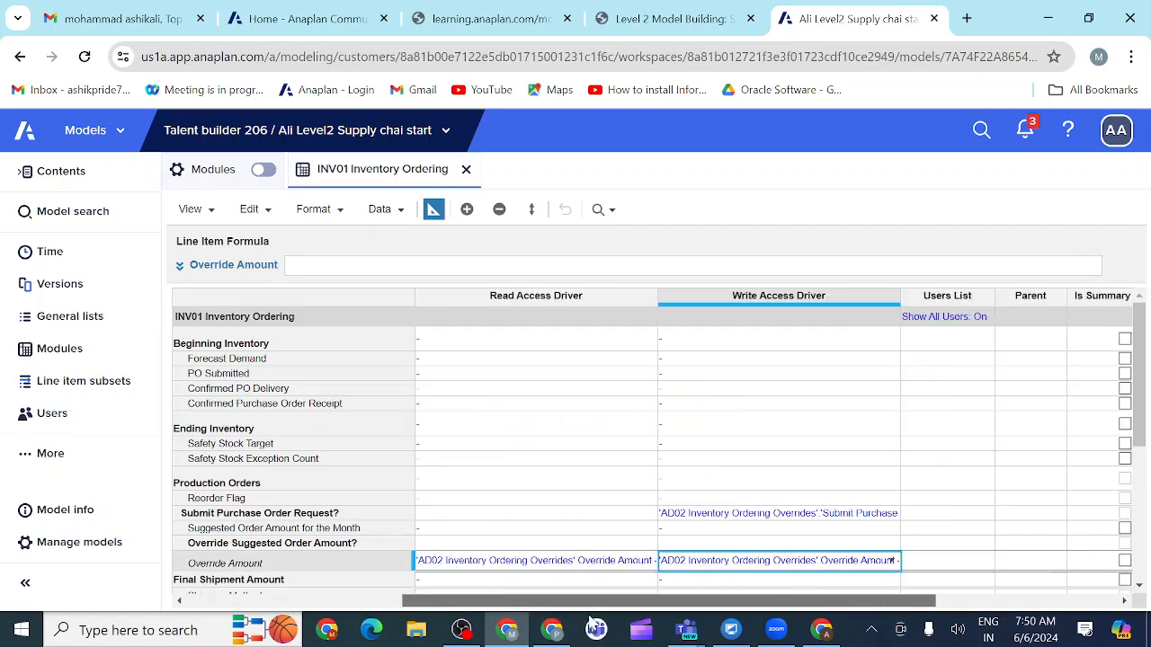
pyautogui.click(694, 516)
pyautogui.click(694, 516)
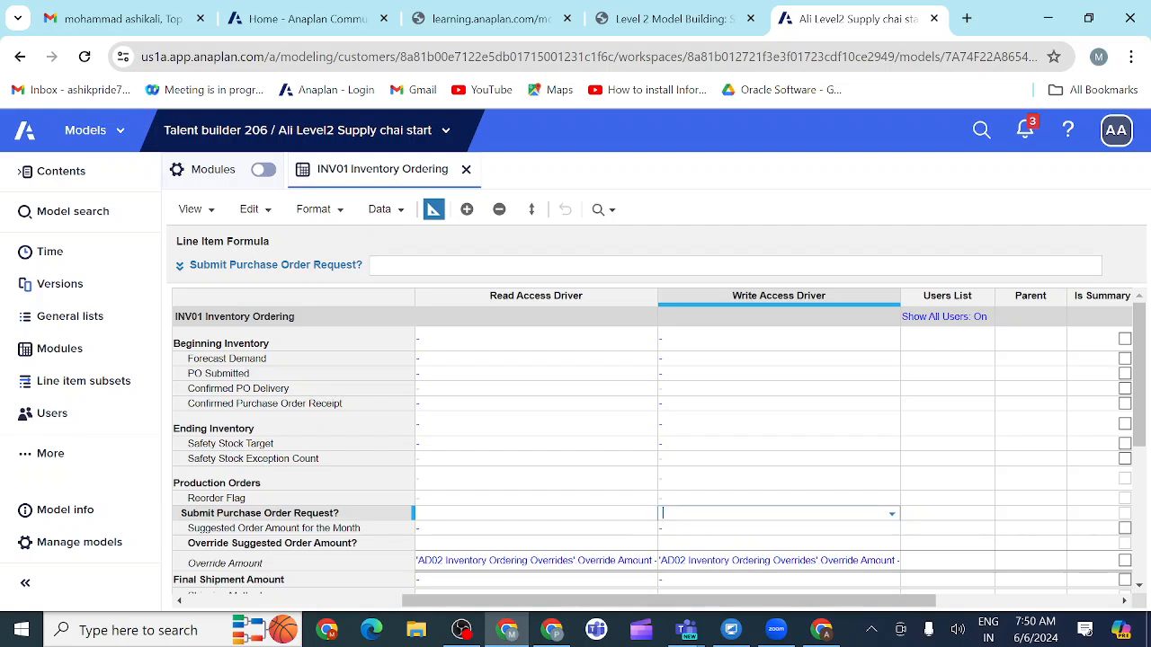
pyautogui.click(593, 533)
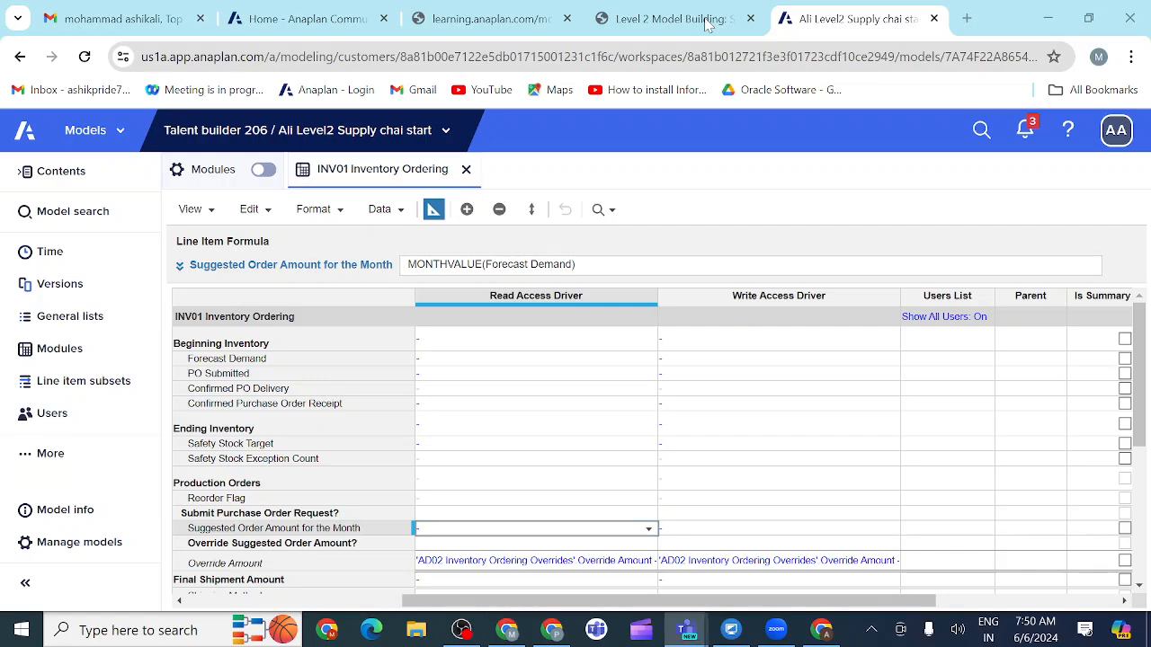
# Step: Return INV01 to grid view and check the order request, override and shipping rows against the course example
pyautogui.click(433, 212)
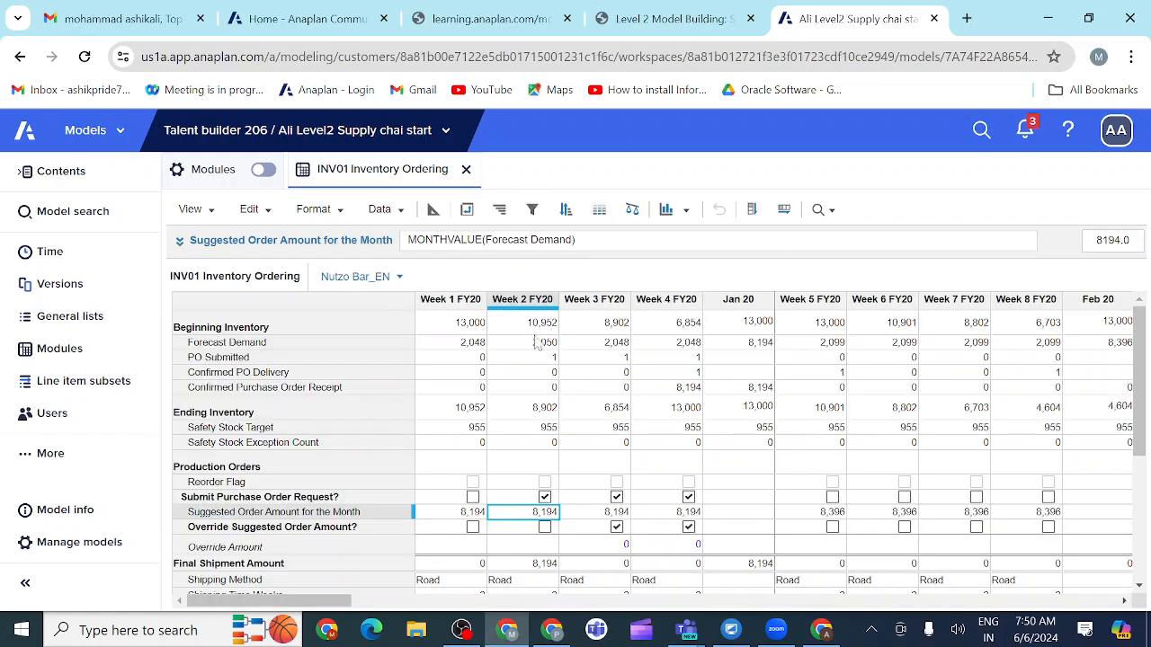
pyautogui.scroll(-1, 499, 422)
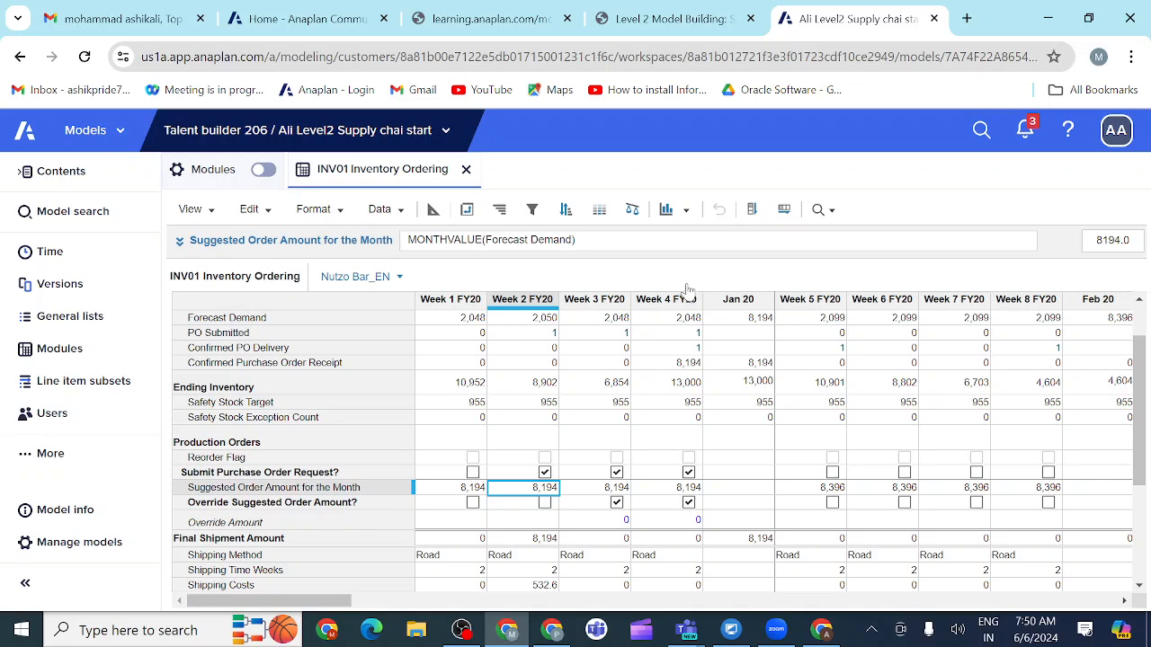
pyautogui.click(722, 20)
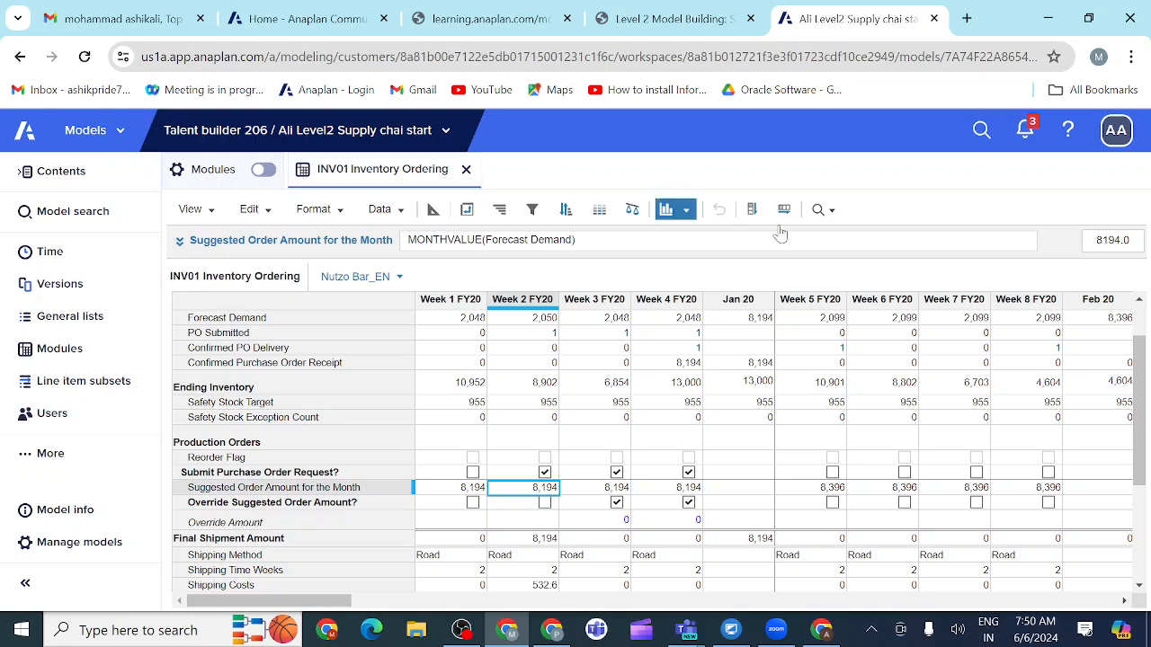
pyautogui.moveTo(1140, 389); pyautogui.dragTo(1143, 455)
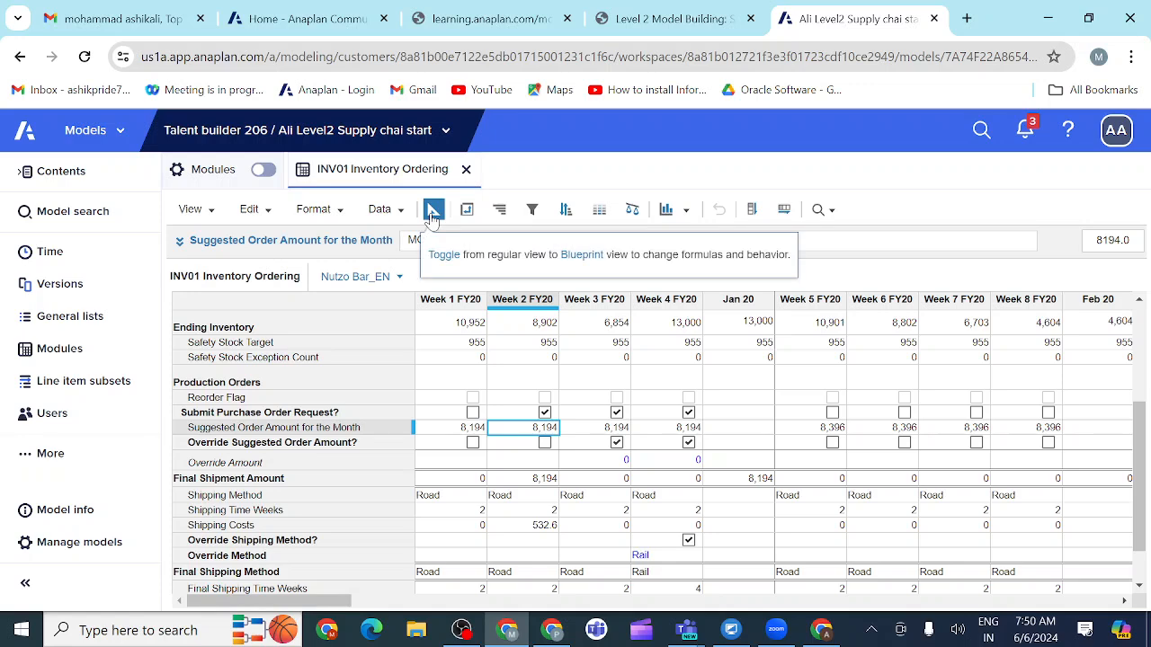
# Step: In blueprint view, examine the read and write access drivers of the line items down to Override Method
pyautogui.click(433, 213)
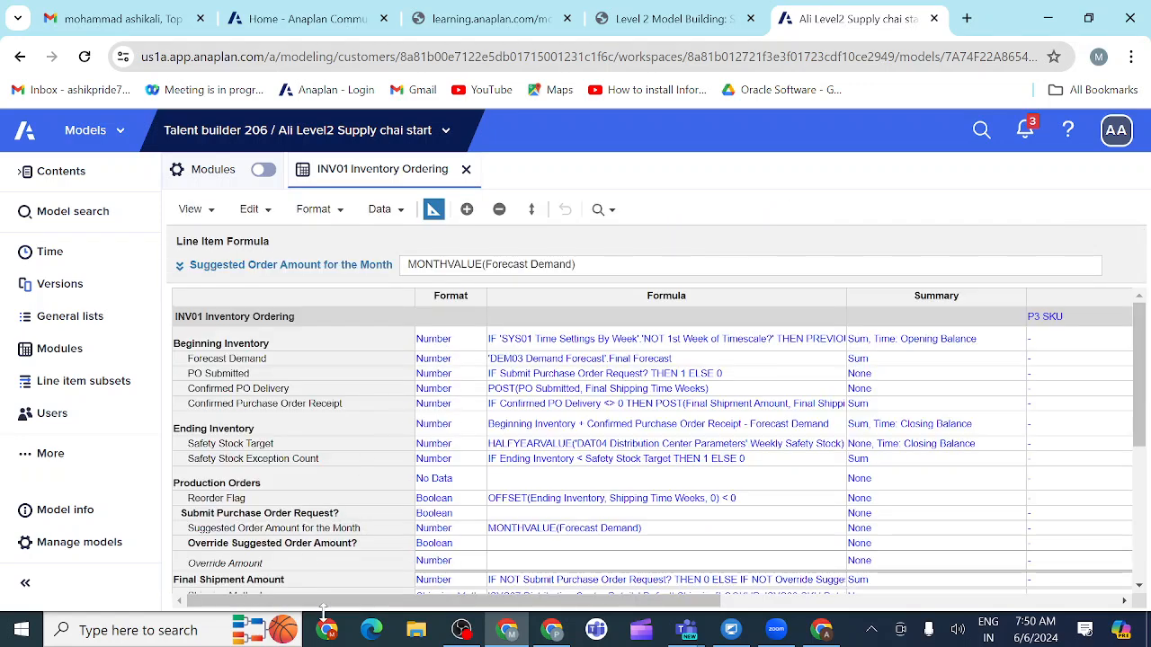
pyautogui.moveTo(332, 601); pyautogui.dragTo(559, 633)
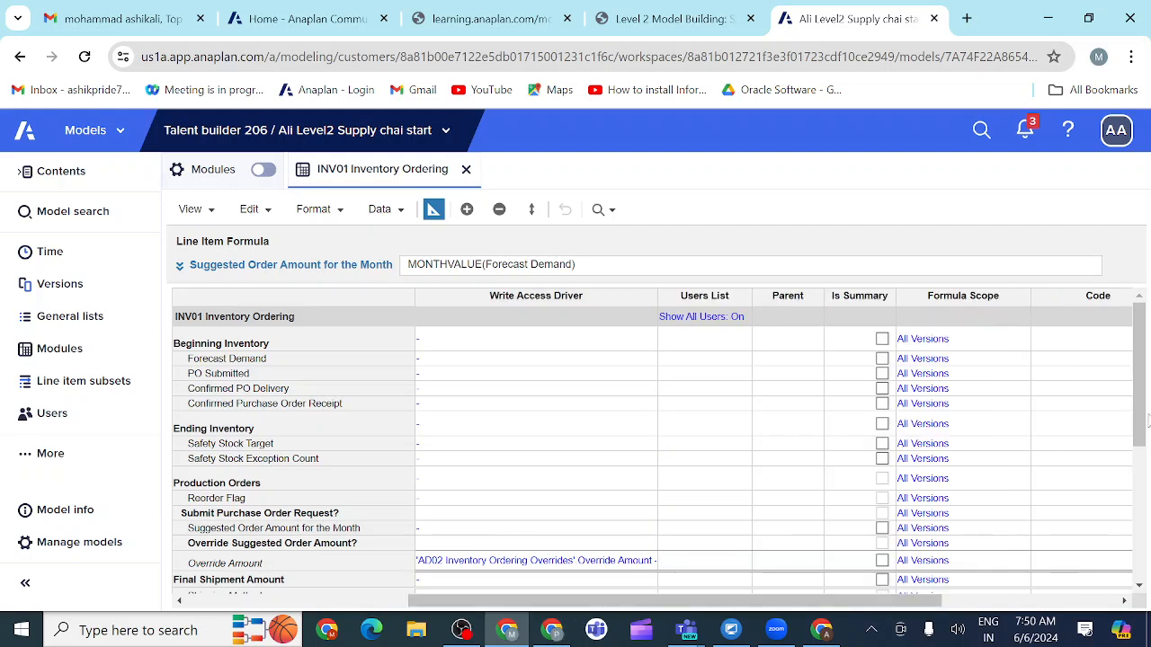
pyautogui.moveTo(1146, 419); pyautogui.dragTo(1145, 506)
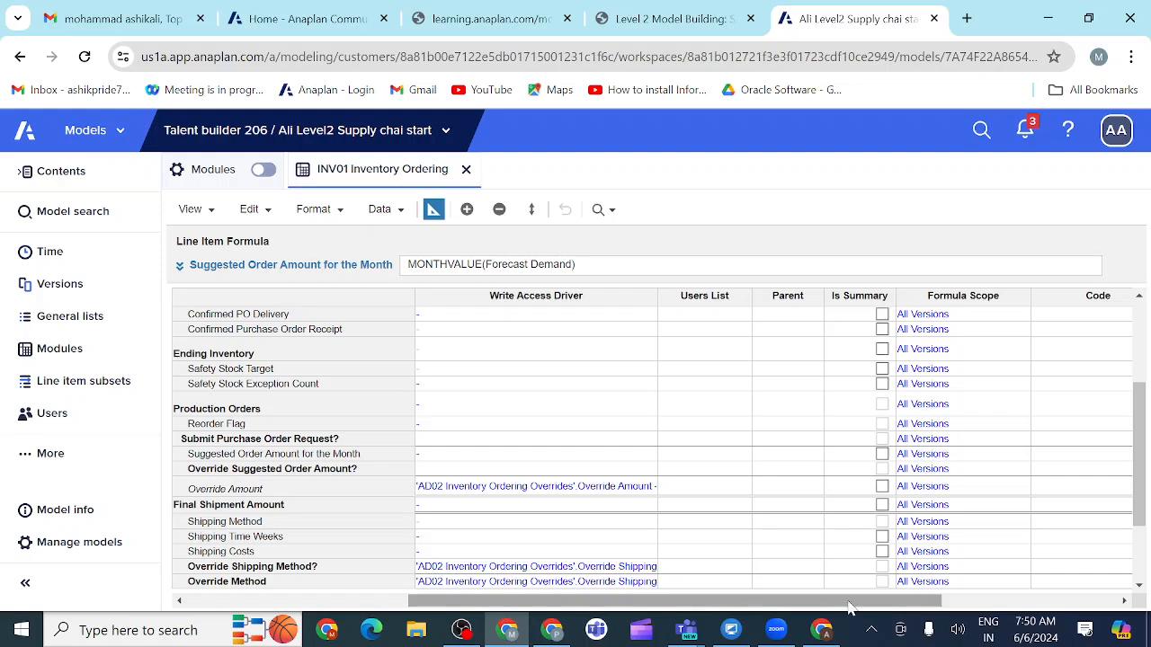
pyautogui.moveTo(848, 608); pyautogui.dragTo(796, 606)
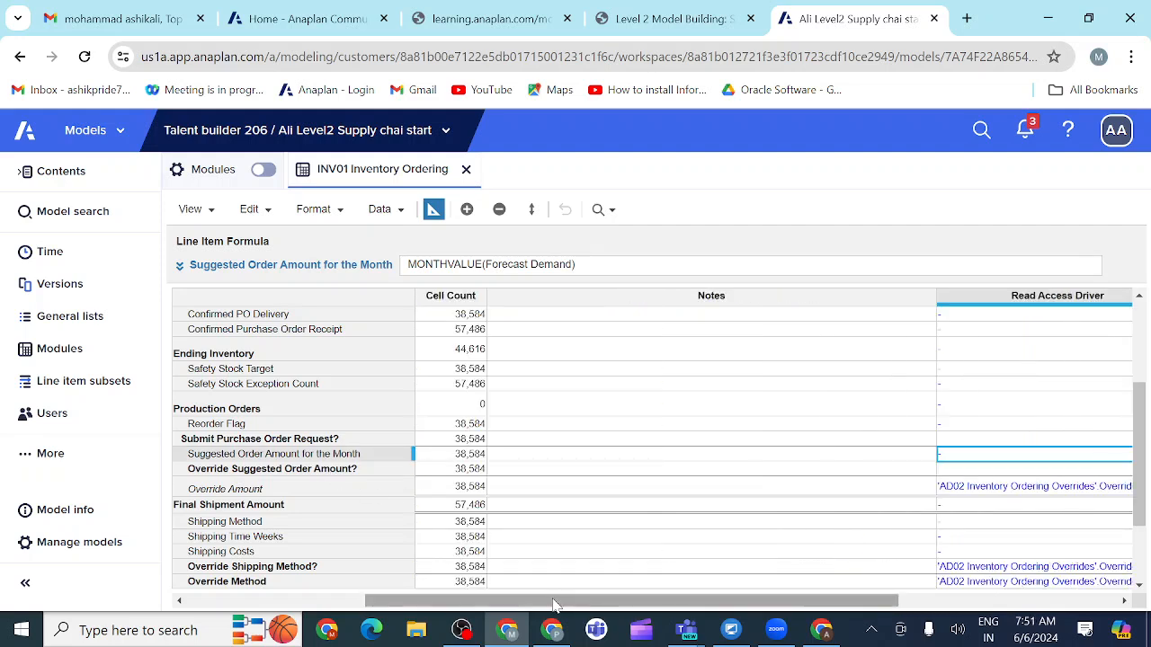
pyautogui.moveTo(554, 604); pyautogui.dragTo(614, 614)
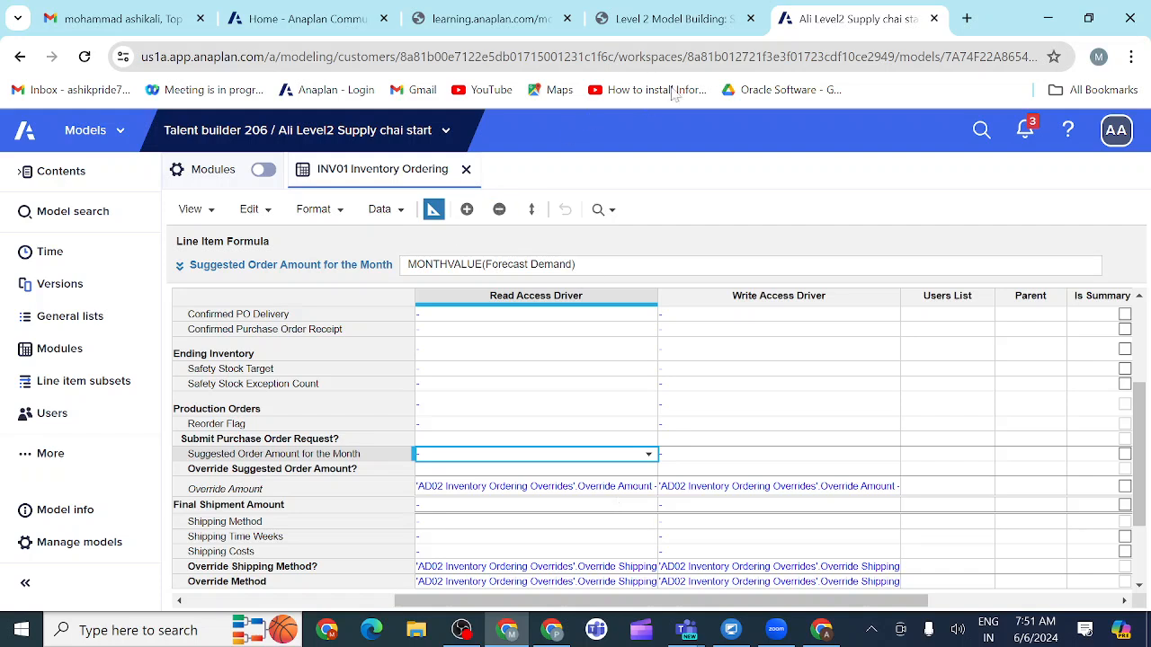
# Step: Consult the course example once more and put INV01 back into grid view
pyautogui.click(719, 20)
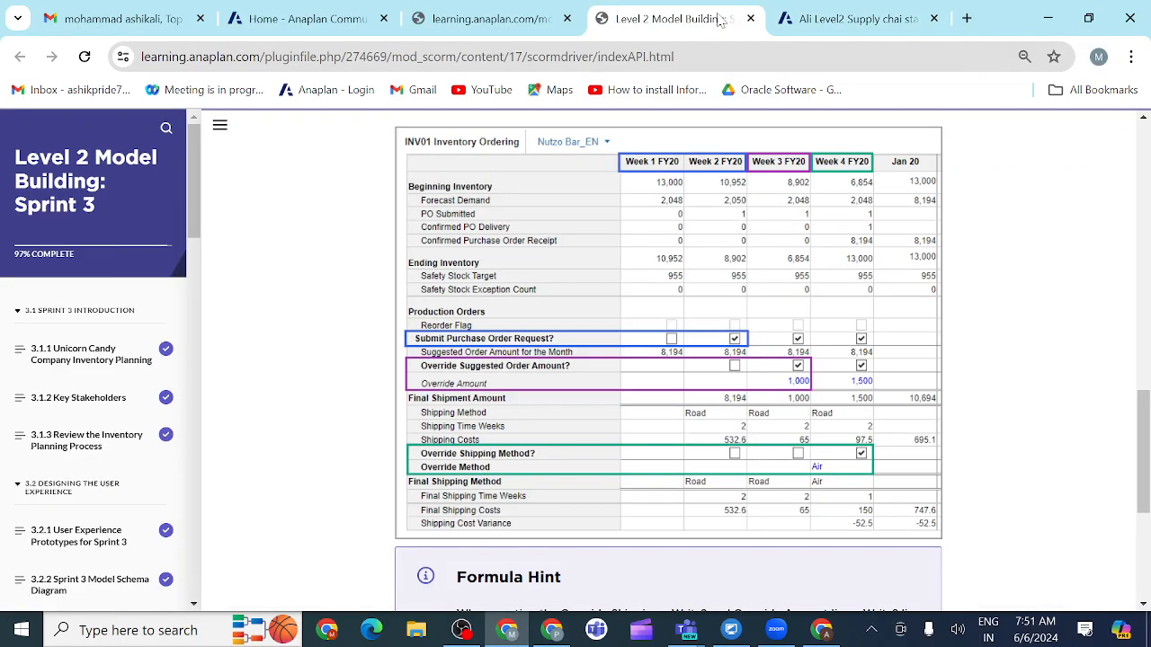
pyautogui.click(832, 20)
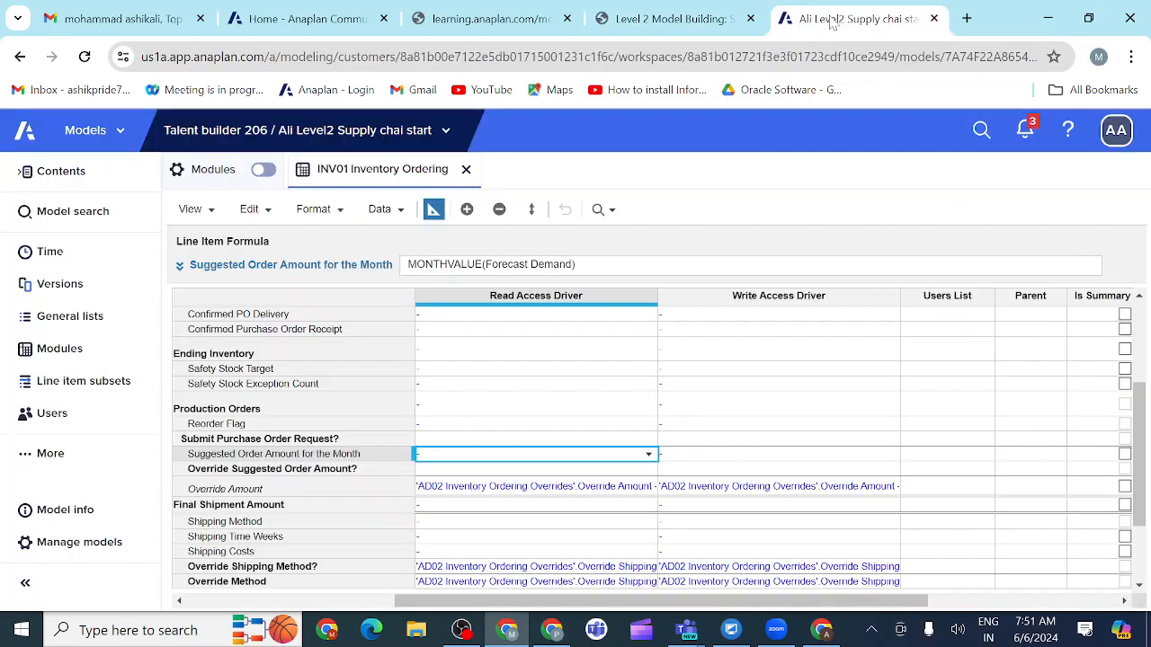
pyautogui.click(432, 209)
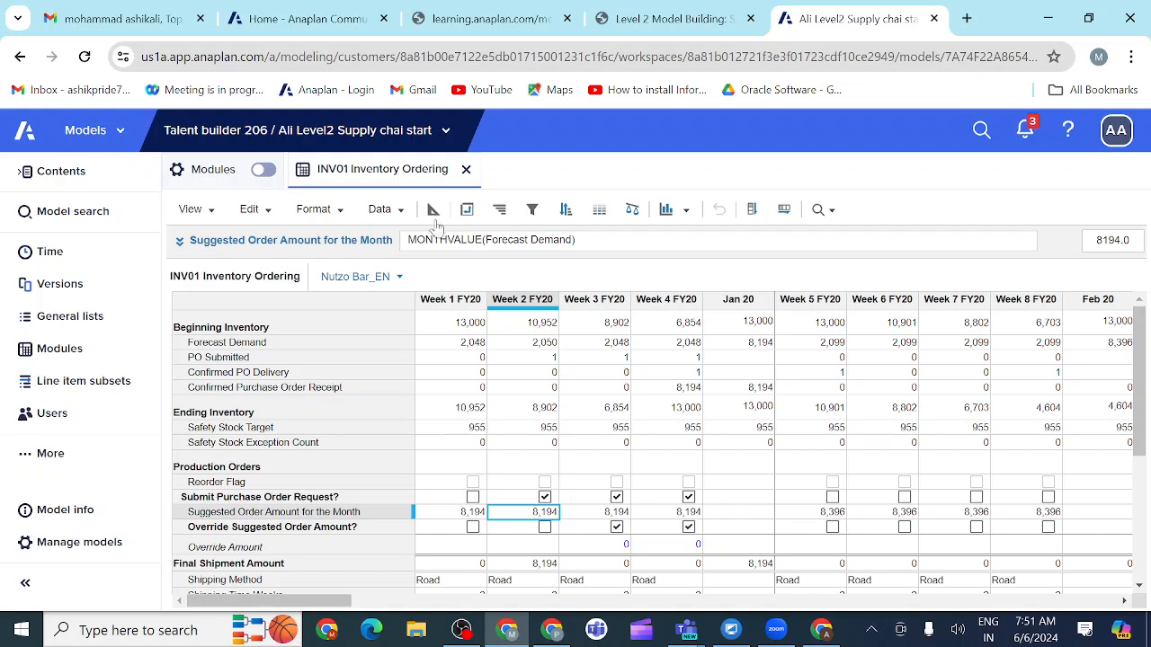
# Step: Set Week 3 FY20's Override Amount to 100, and test Week 2 FY20's Override Suggested Order Amount? checkbox by turning it on and off
pyautogui.doubleClick(609, 549)
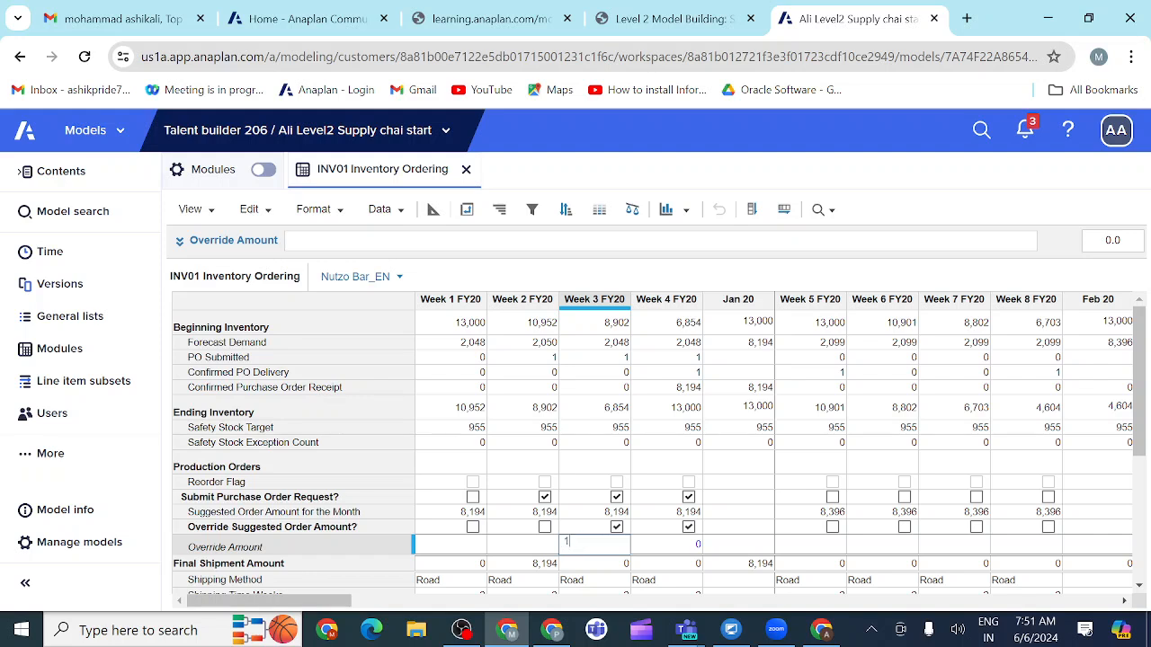
pyautogui.click(534, 548)
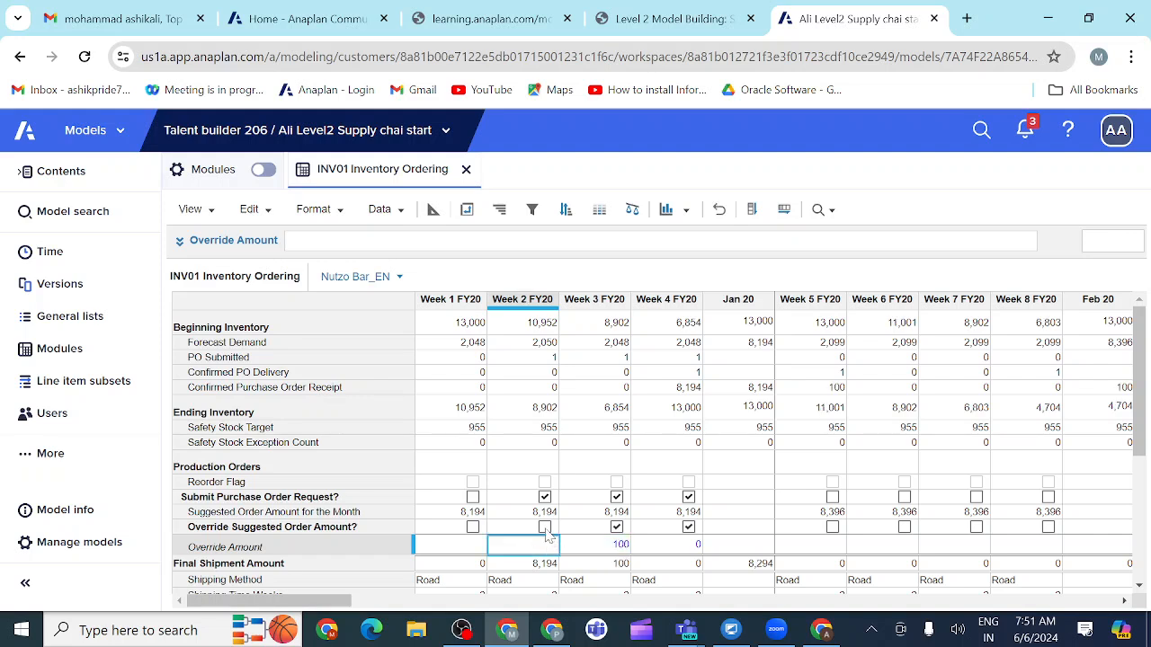
pyautogui.click(544, 528)
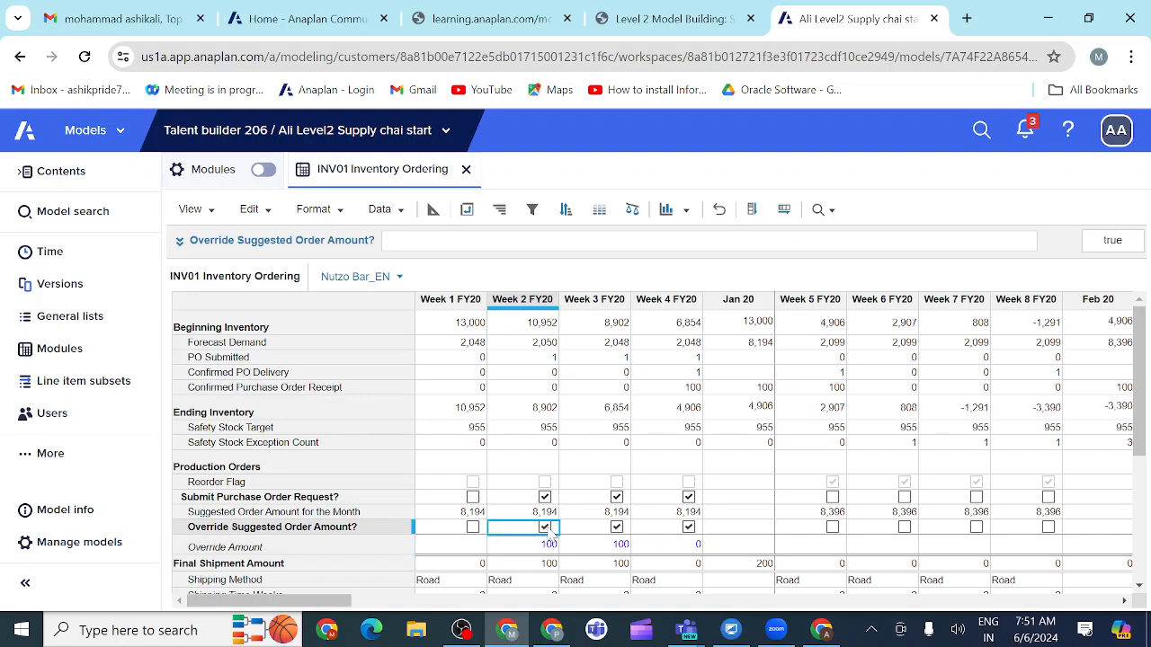
pyautogui.click(545, 528)
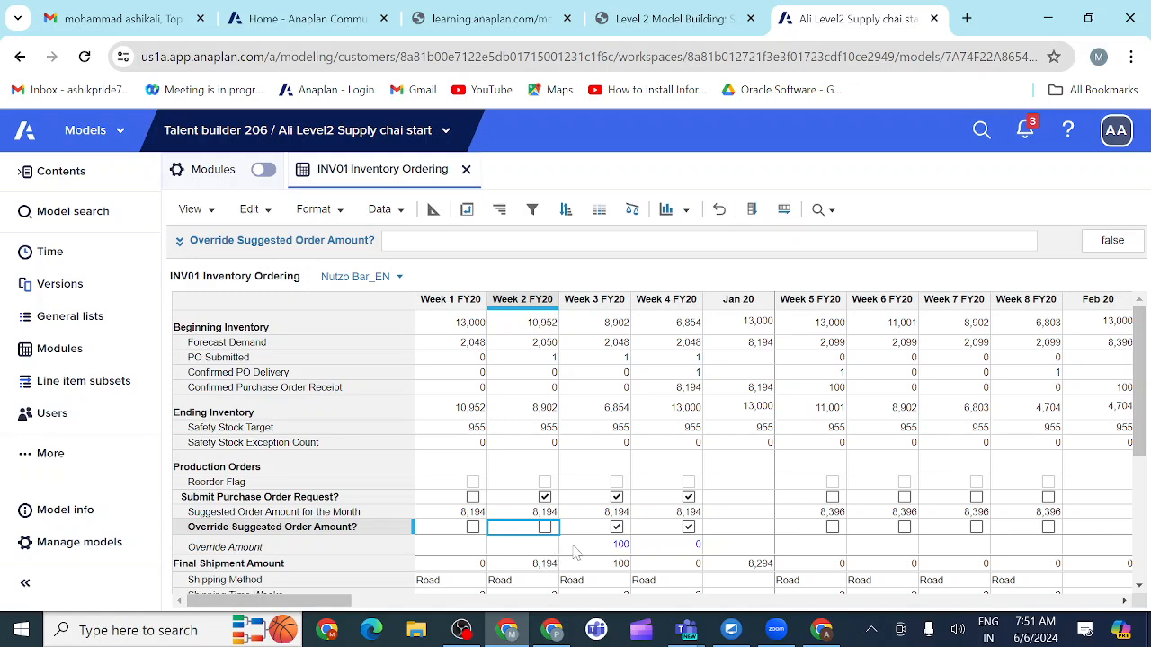
# Step: In blueprint view, clear both the write and read access drivers of Override Shipping Method?
pyautogui.scroll(-3, 575, 539)
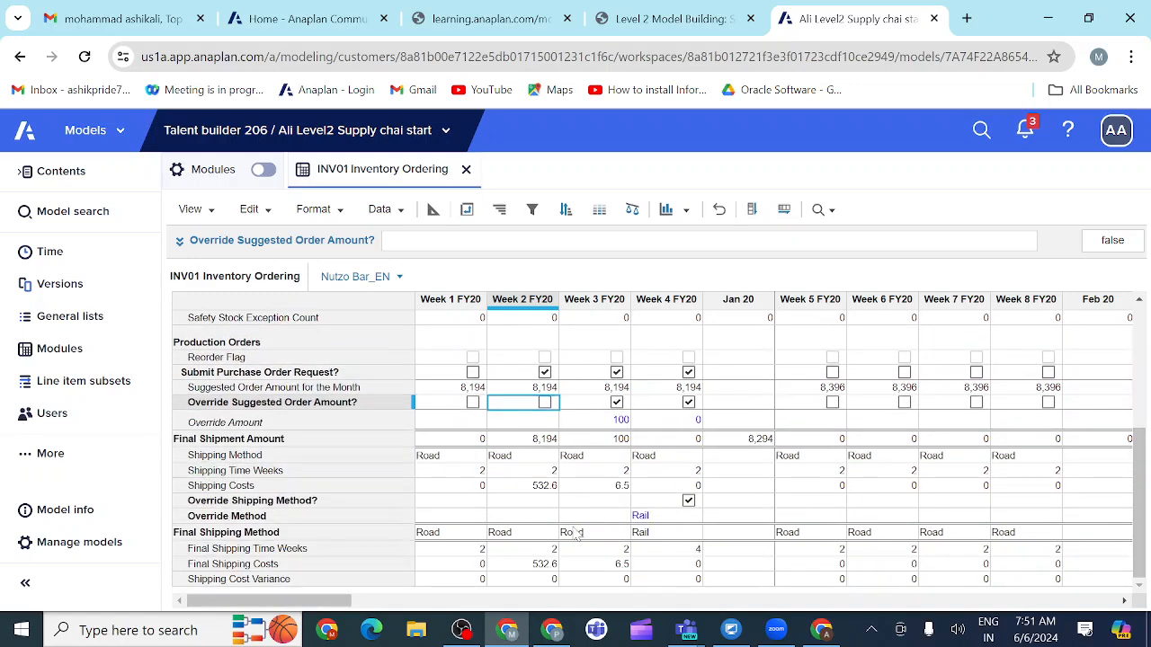
pyautogui.click(368, 526)
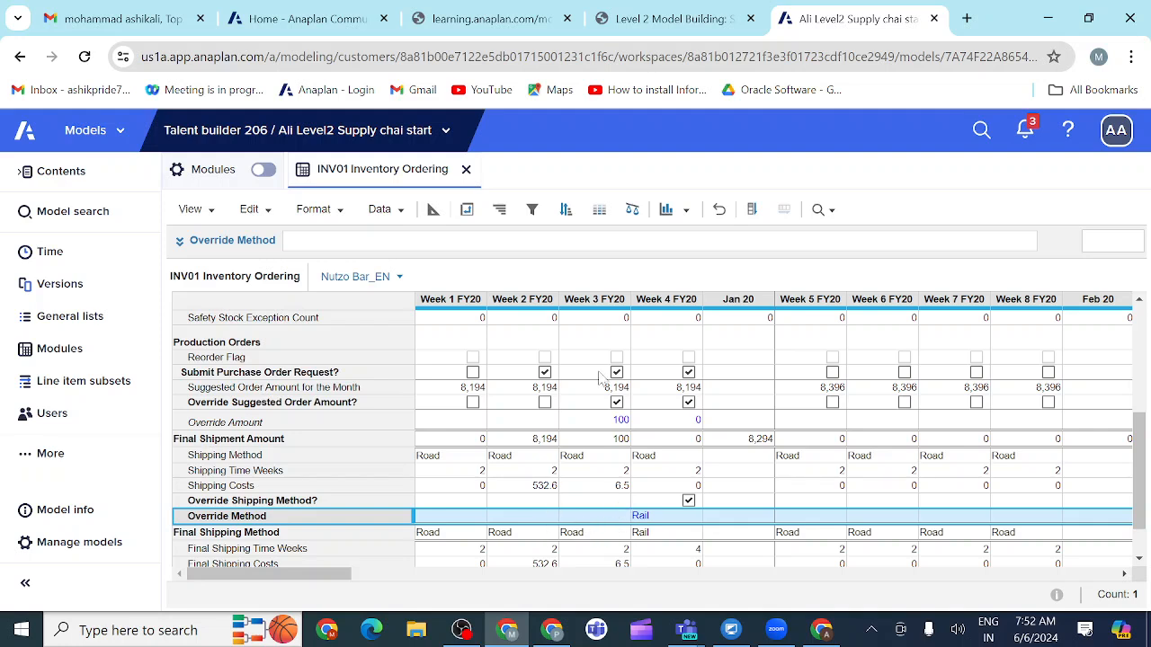
pyautogui.click(433, 216)
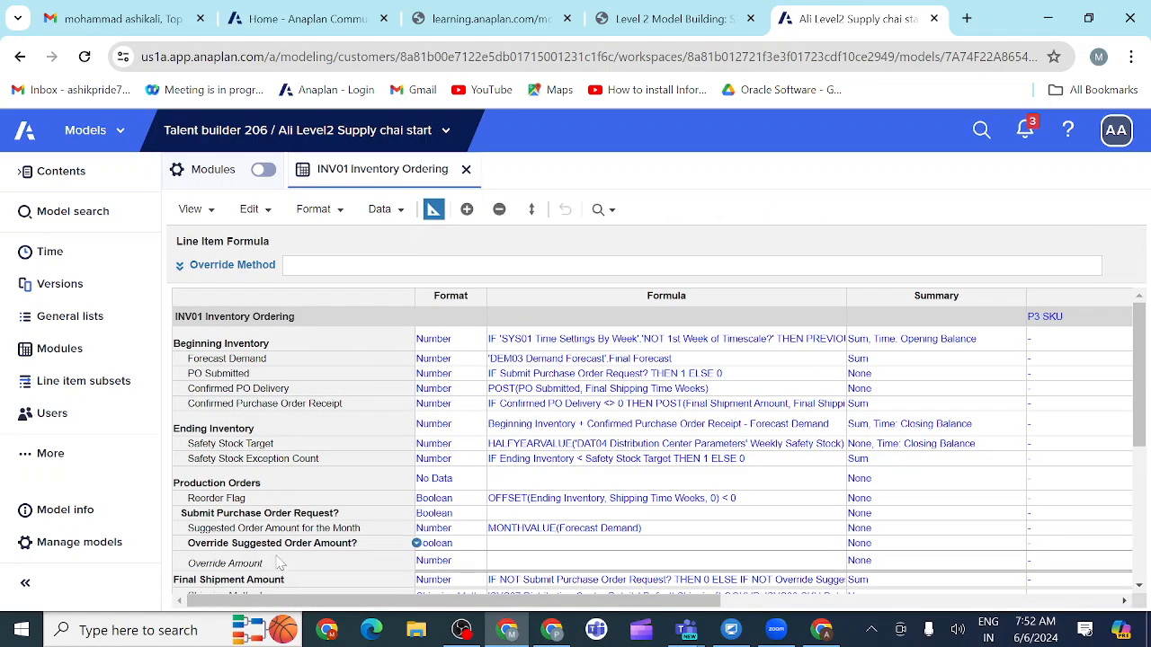
pyautogui.moveTo(325, 609); pyautogui.dragTo(485, 609)
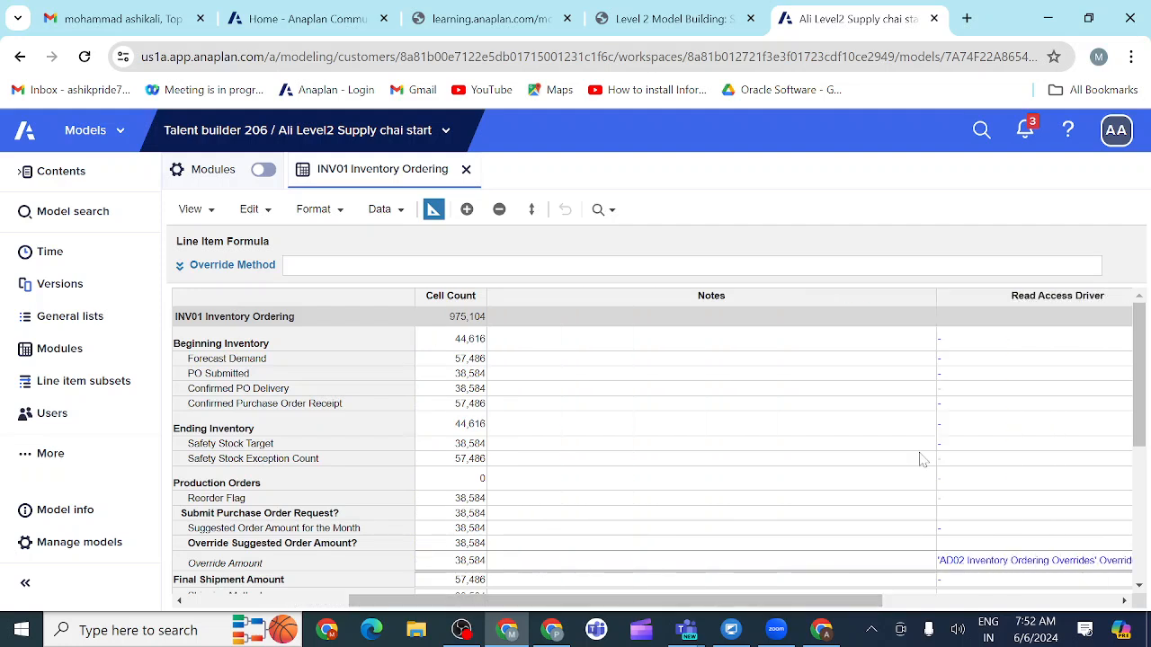
pyautogui.moveTo(1145, 432); pyautogui.dragTo(1147, 524)
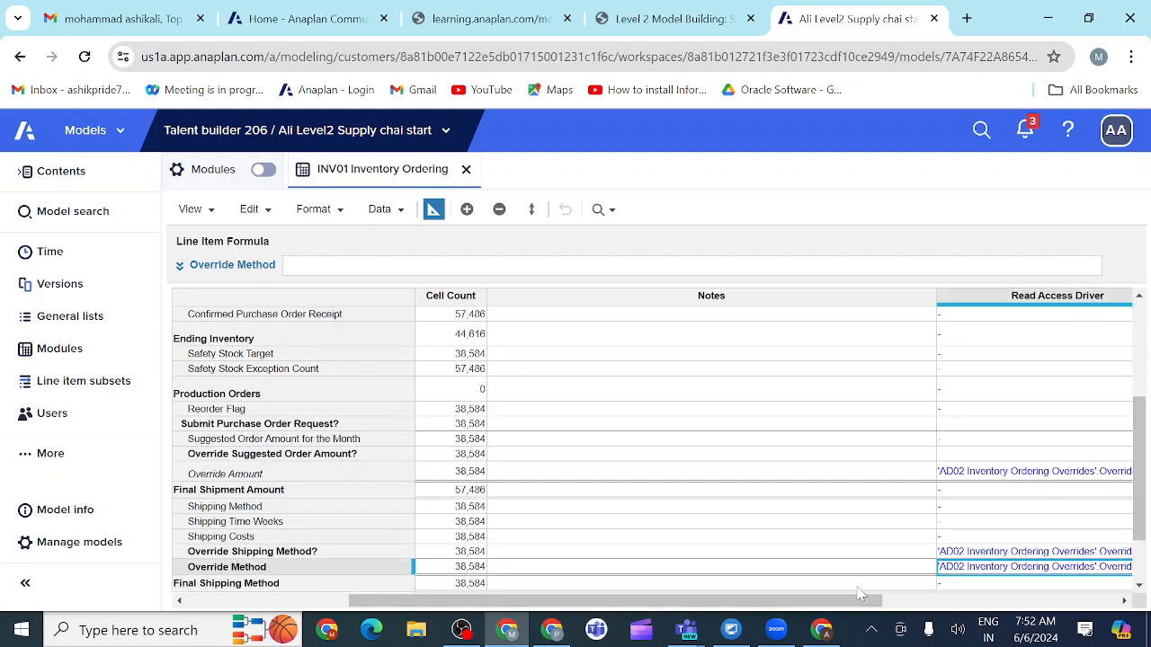
pyautogui.moveTo(836, 607); pyautogui.dragTo(879, 607)
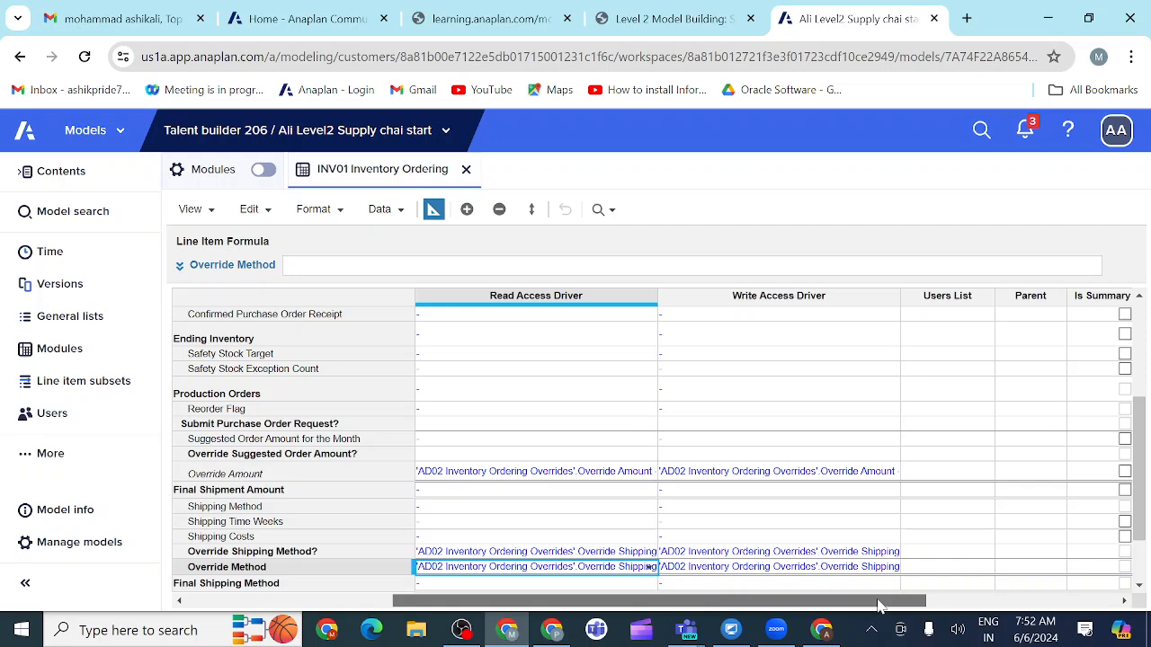
pyautogui.click(799, 554)
pyautogui.click(799, 555)
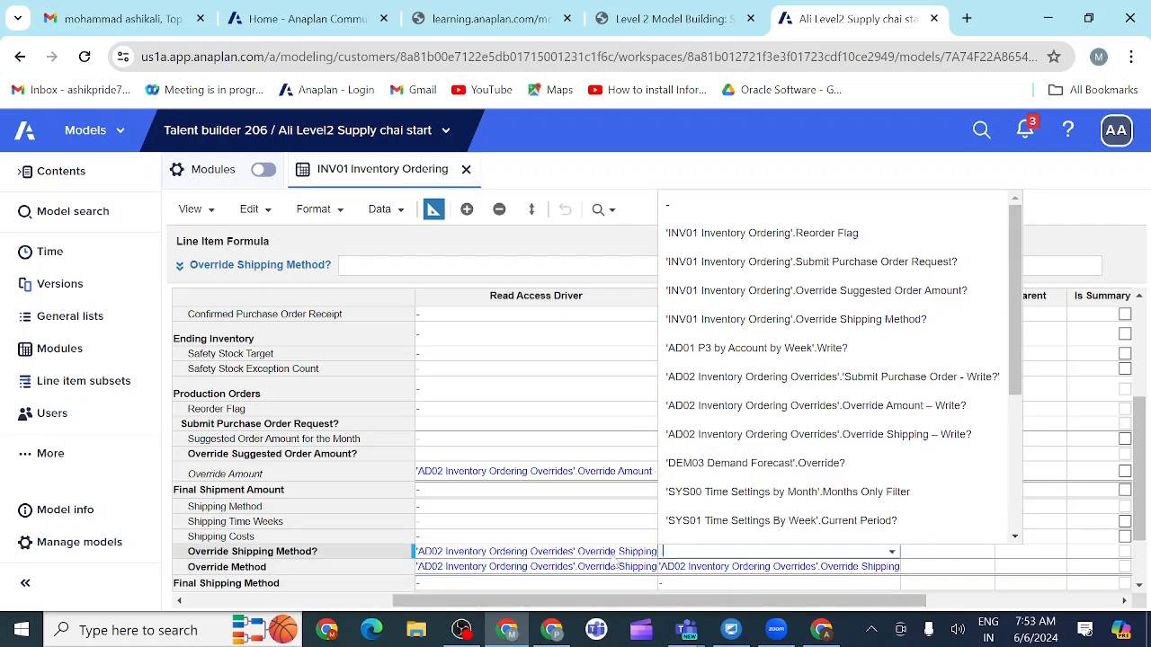
pyautogui.click(612, 555)
pyautogui.click(612, 554)
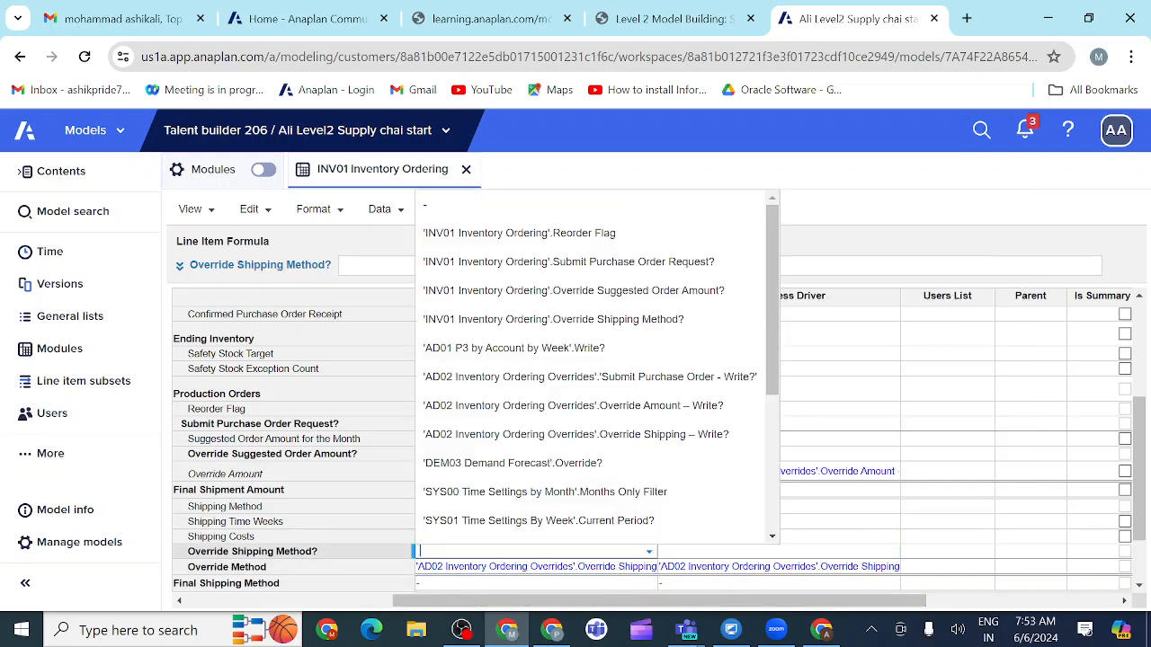
pyautogui.click(825, 556)
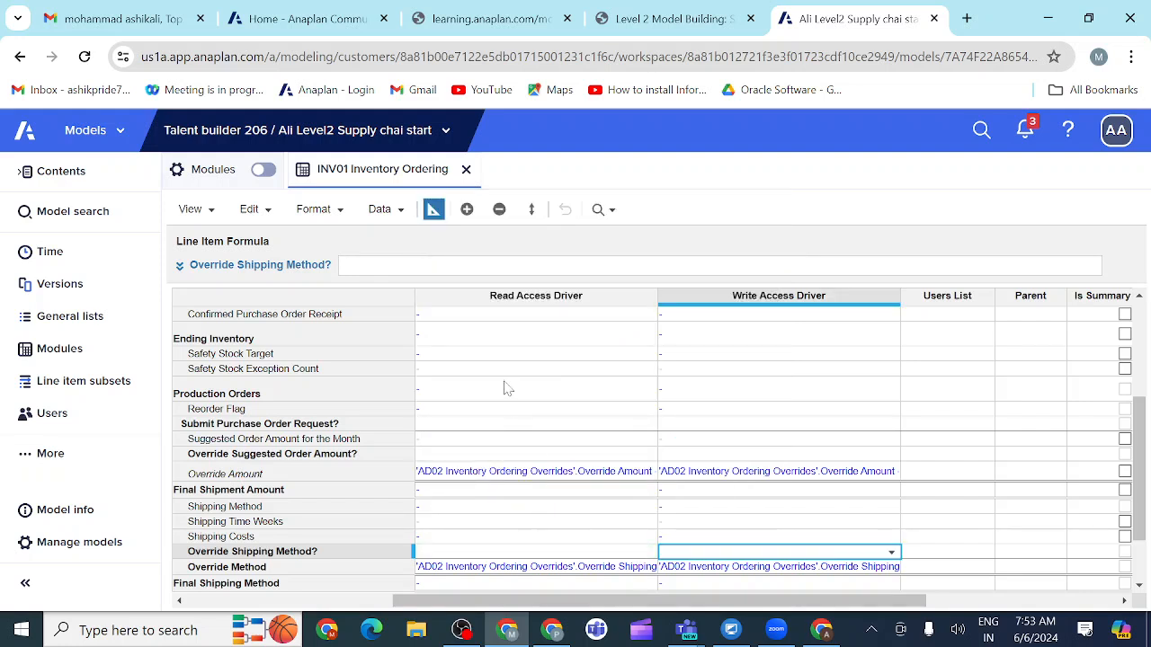
# Step: Back in grid view, test Override Shipping Method? for Week 3 FY20 by turning it on and off again
pyautogui.click(433, 212)
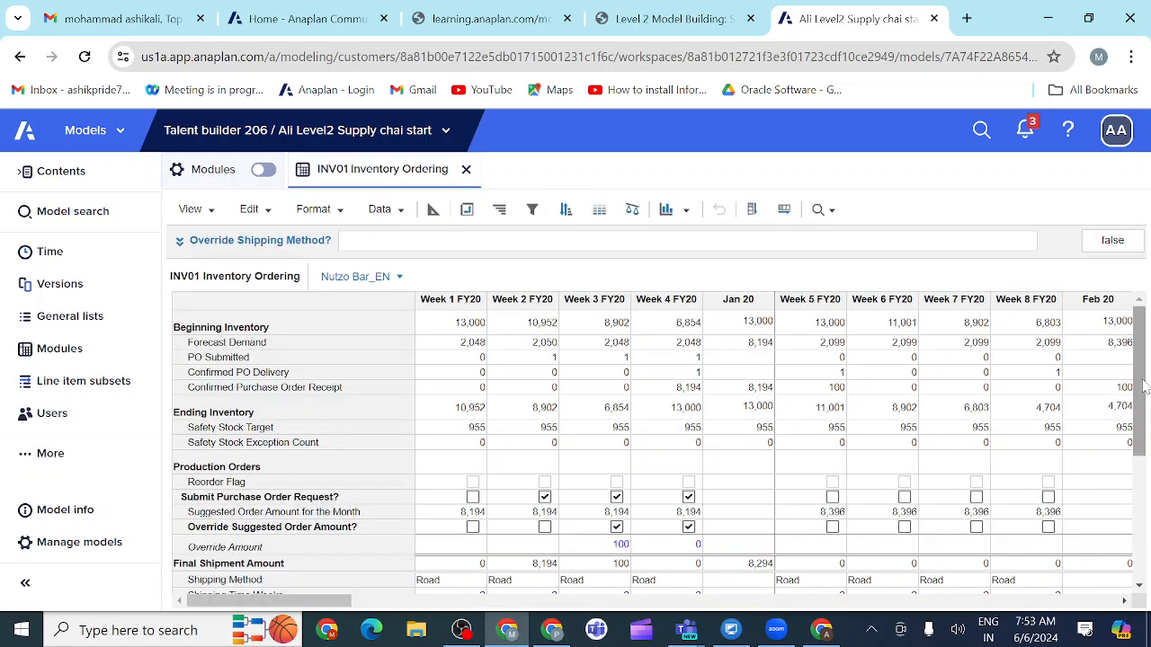
pyautogui.moveTo(1143, 384); pyautogui.dragTo(1144, 462)
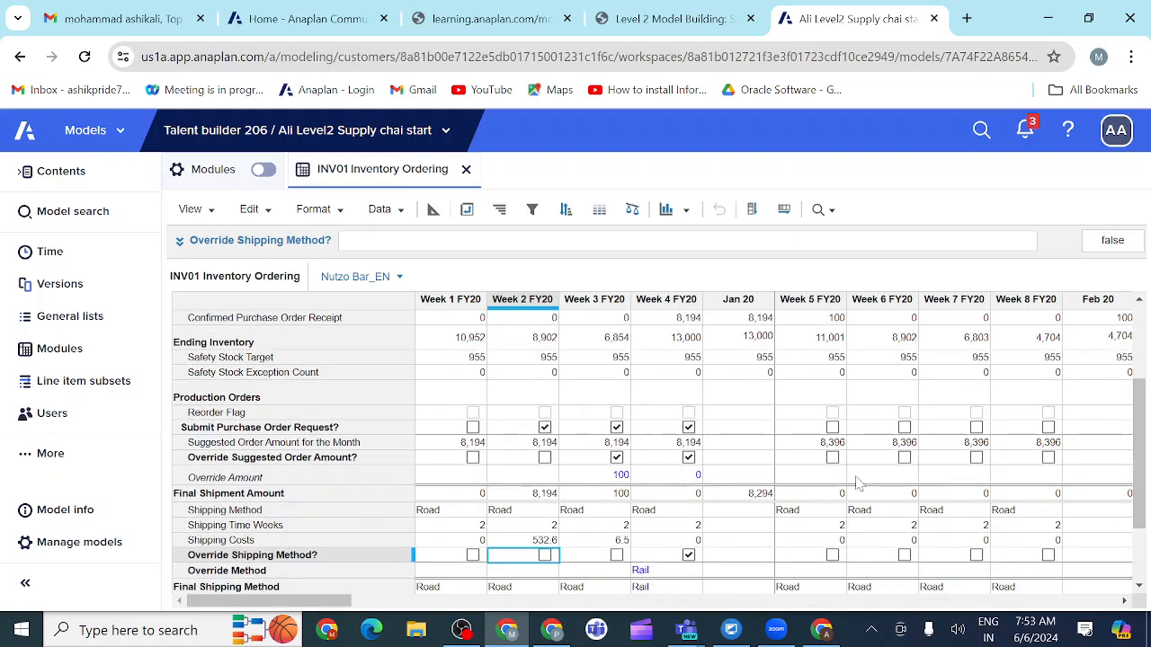
pyautogui.click(616, 555)
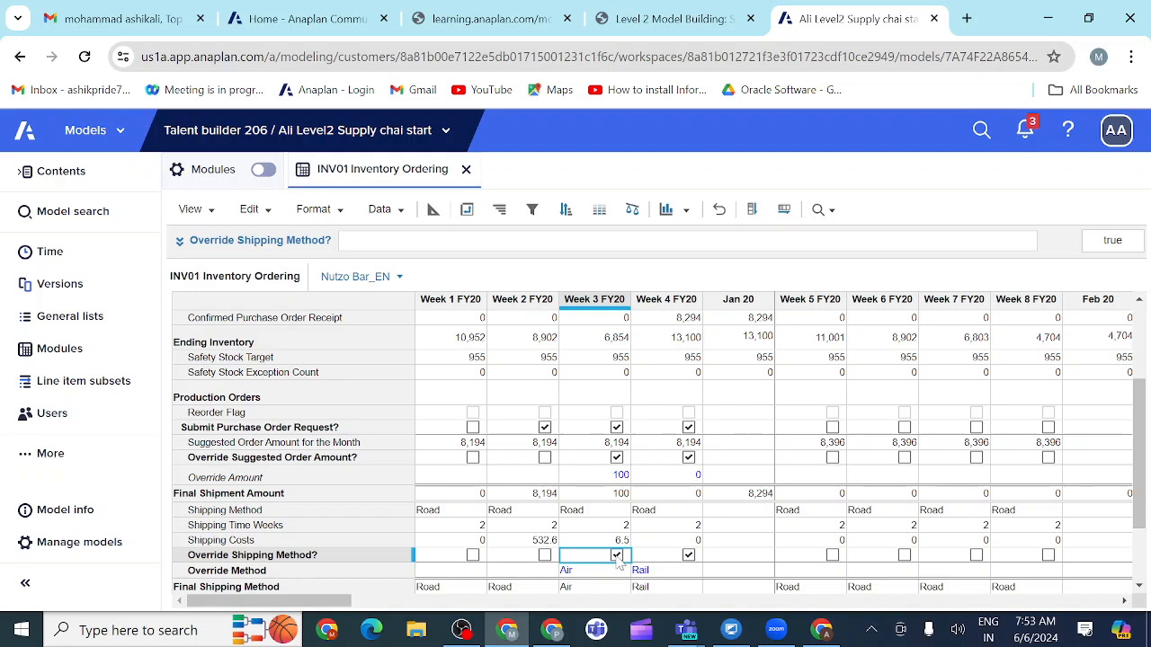
pyautogui.click(616, 556)
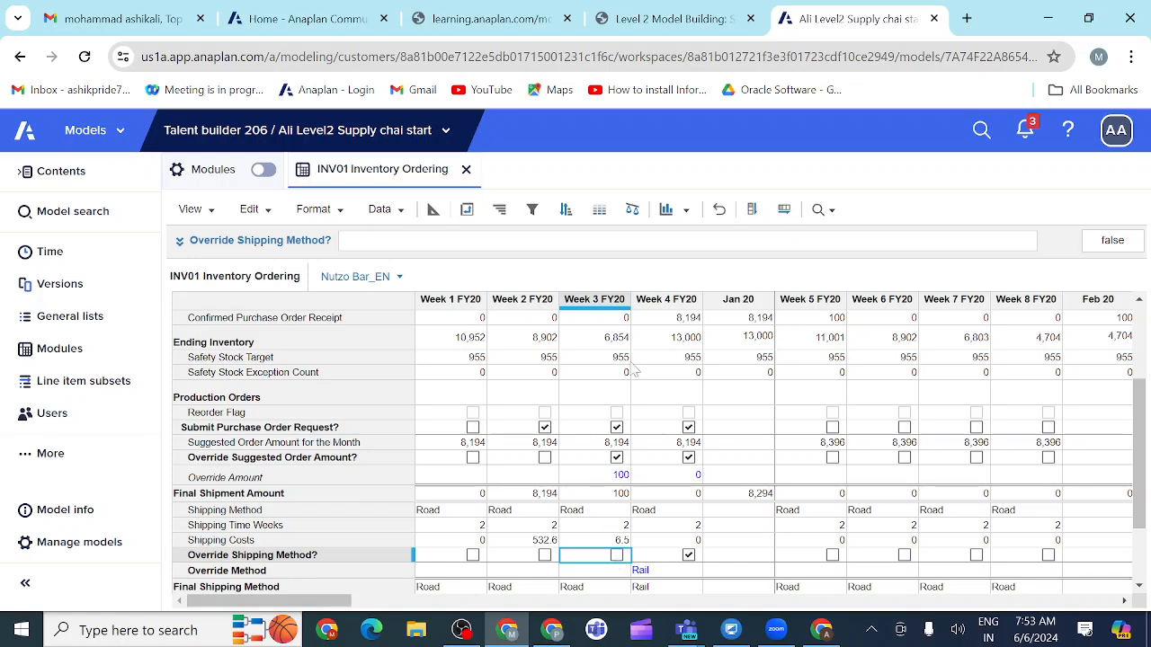
# Step: Go back to the course example and look through the lesson list around activity 3.3.7
pyautogui.click(714, 20)
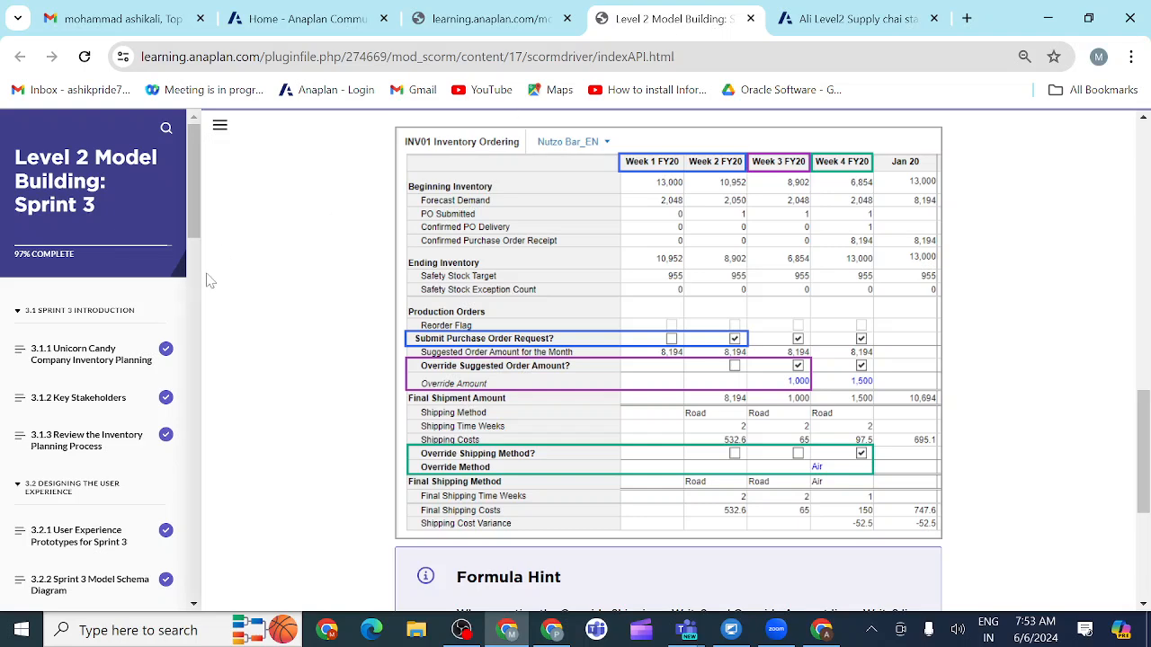
pyautogui.moveTo(195, 232); pyautogui.dragTo(196, 325)
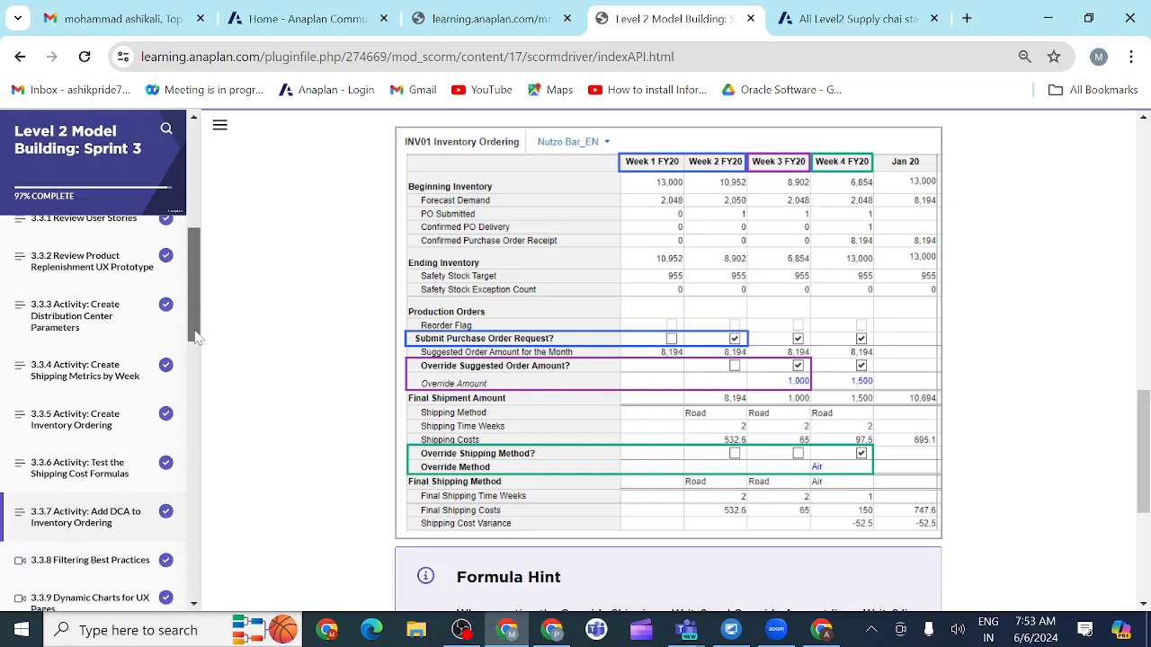
# Step: Open the 3.3.11 Activity: Create Saved Views for UX lesson from the Sprint 3 lesson list
pyautogui.scroll(-2, 152, 405)
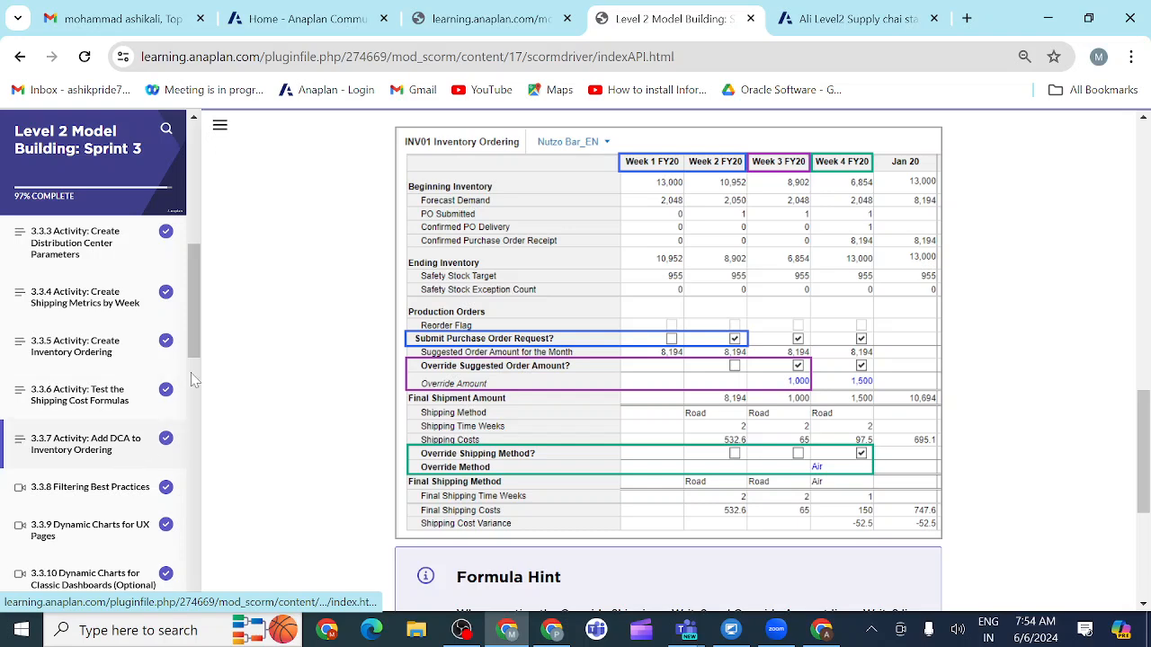
pyautogui.moveTo(194, 349); pyautogui.dragTo(194, 403)
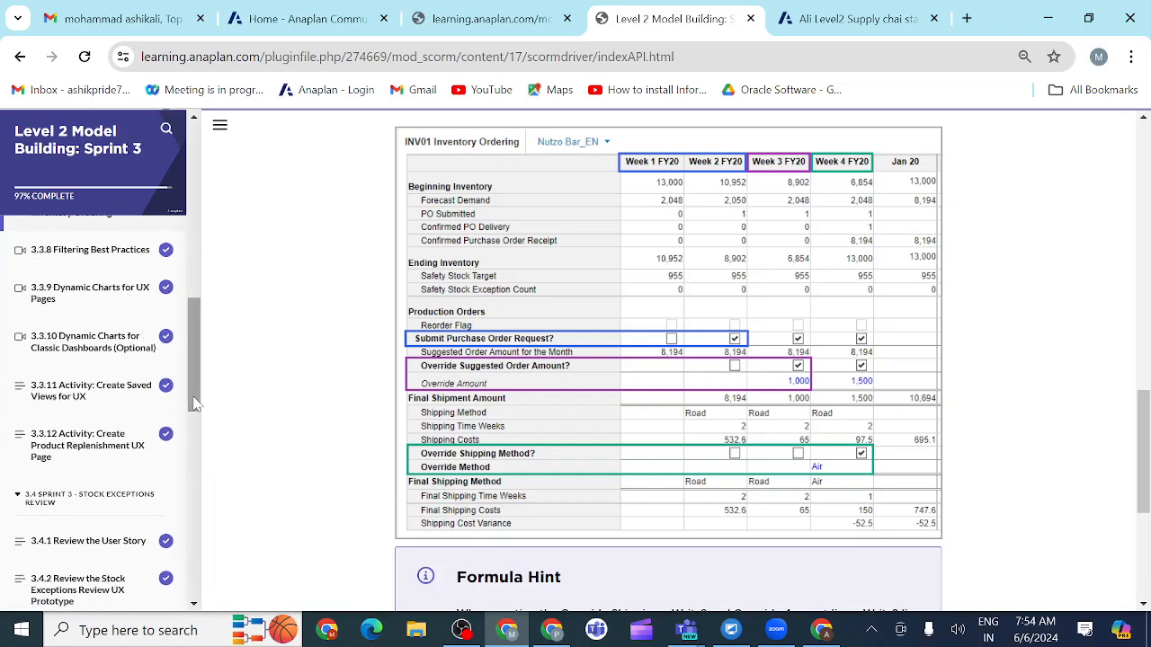
pyautogui.click(121, 402)
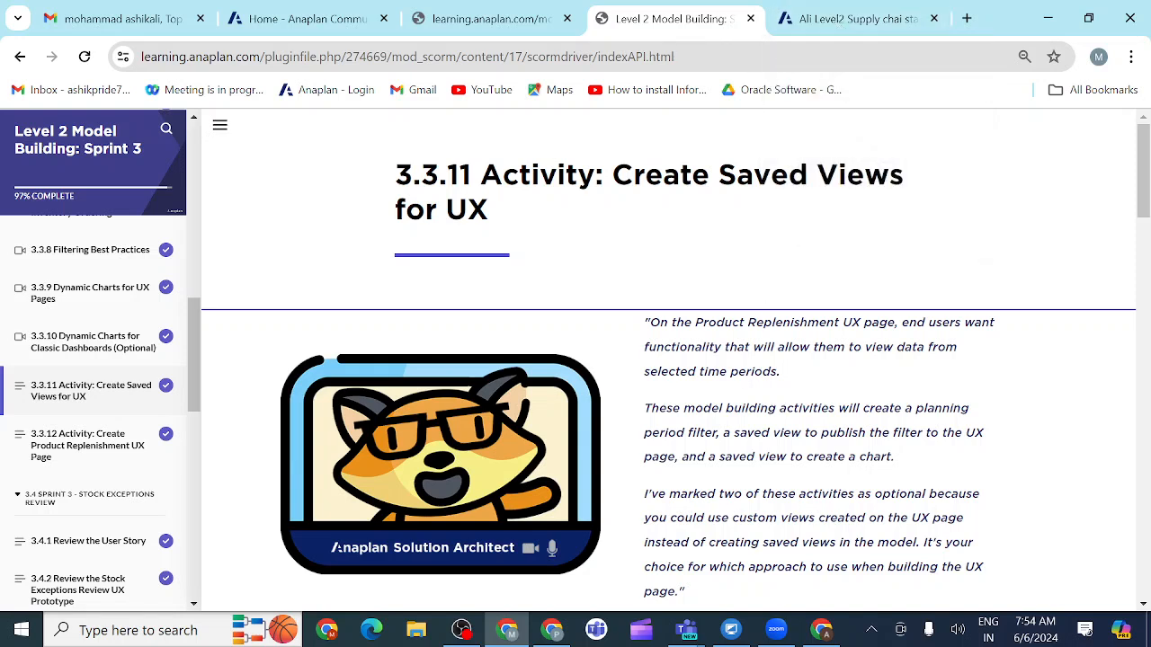
pyautogui.moveTo(686, 636)
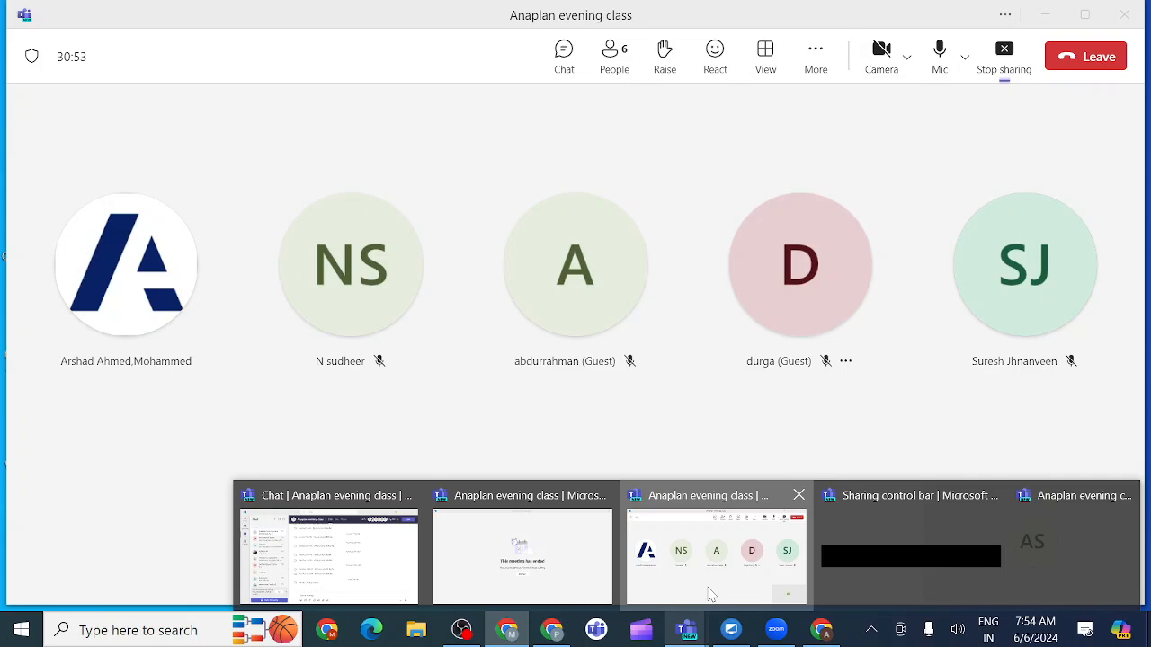
pyautogui.click(710, 593)
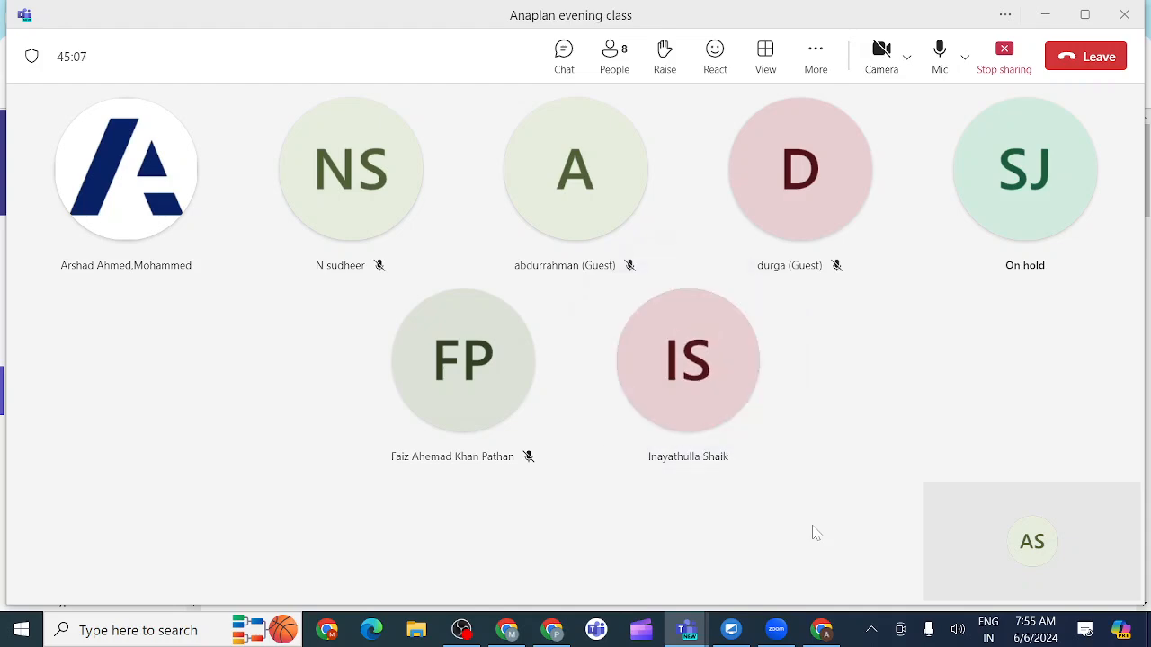
pyautogui.moveTo(822, 629)
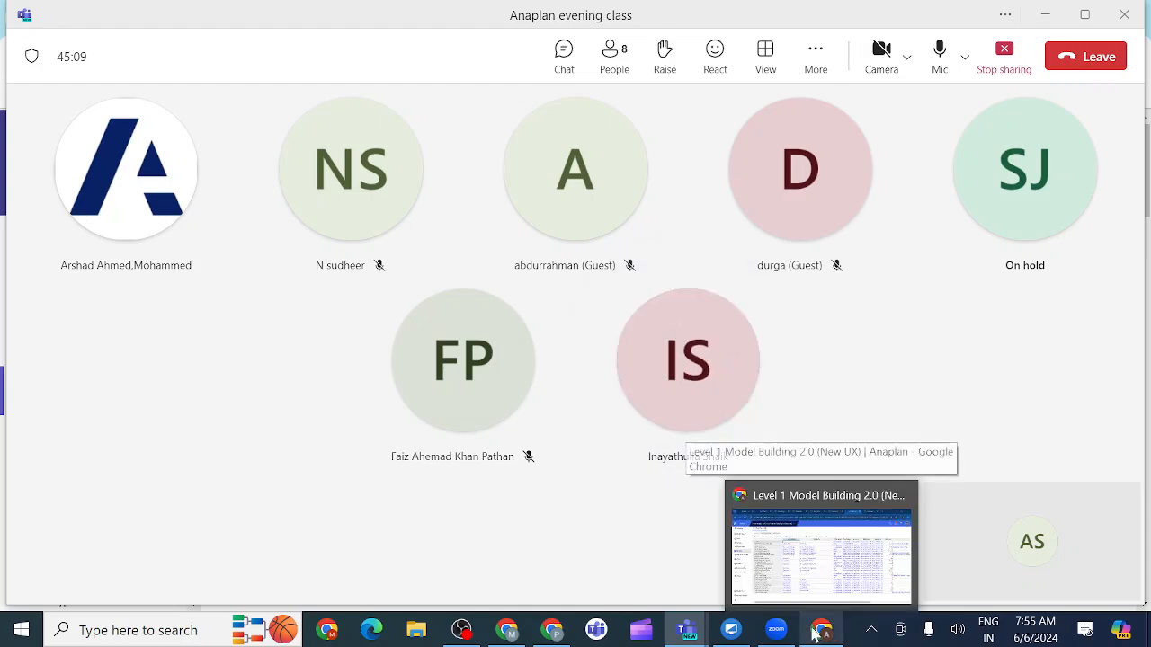
pyautogui.click(809, 561)
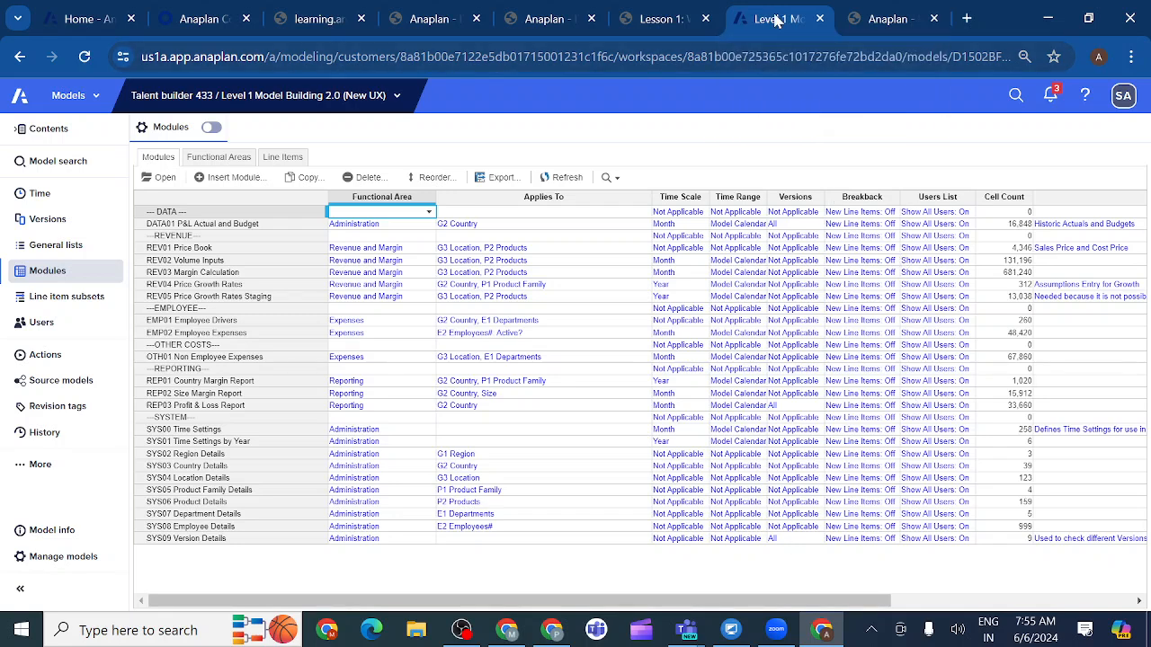
pyautogui.click(888, 20)
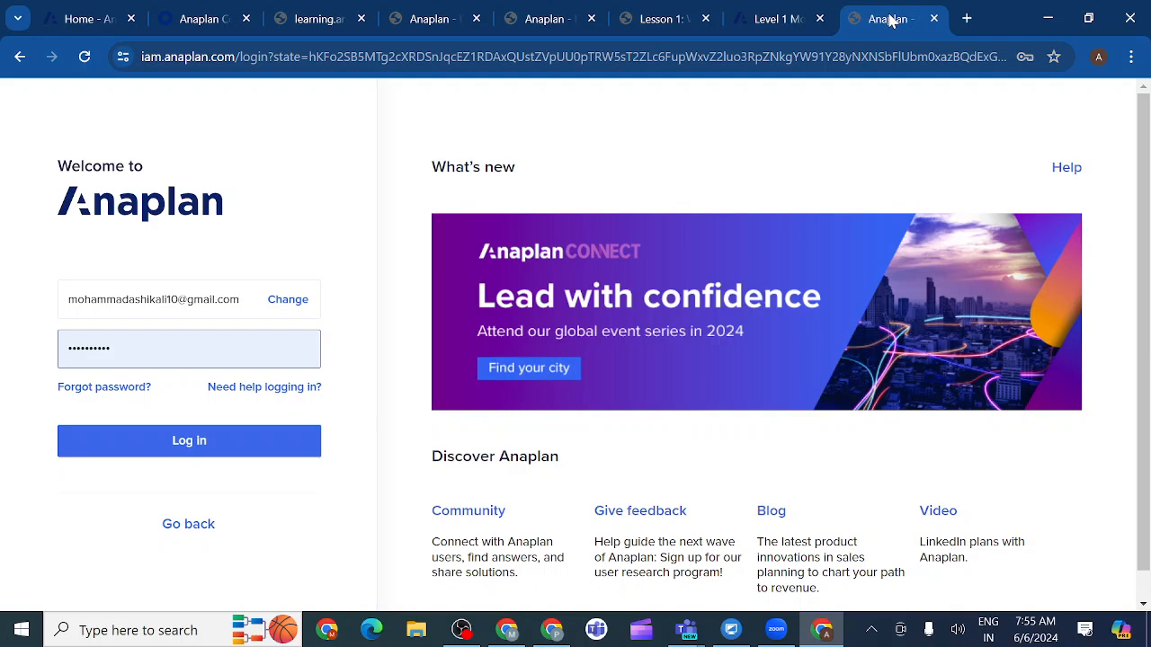
pyautogui.click(776, 21)
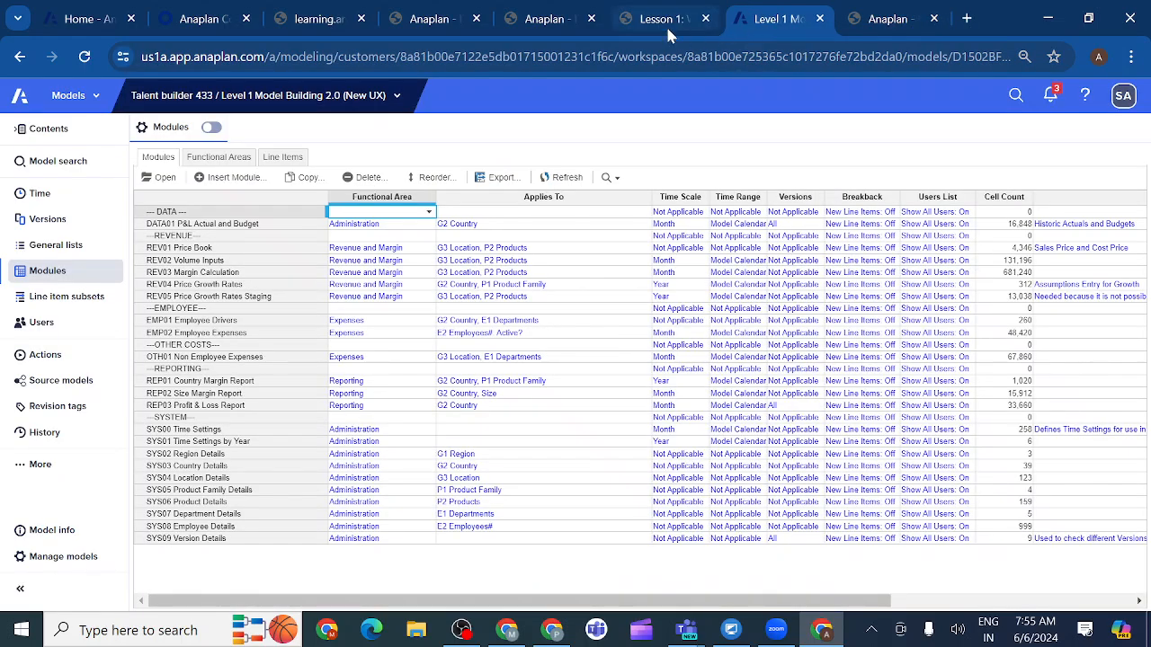
pyautogui.click(888, 20)
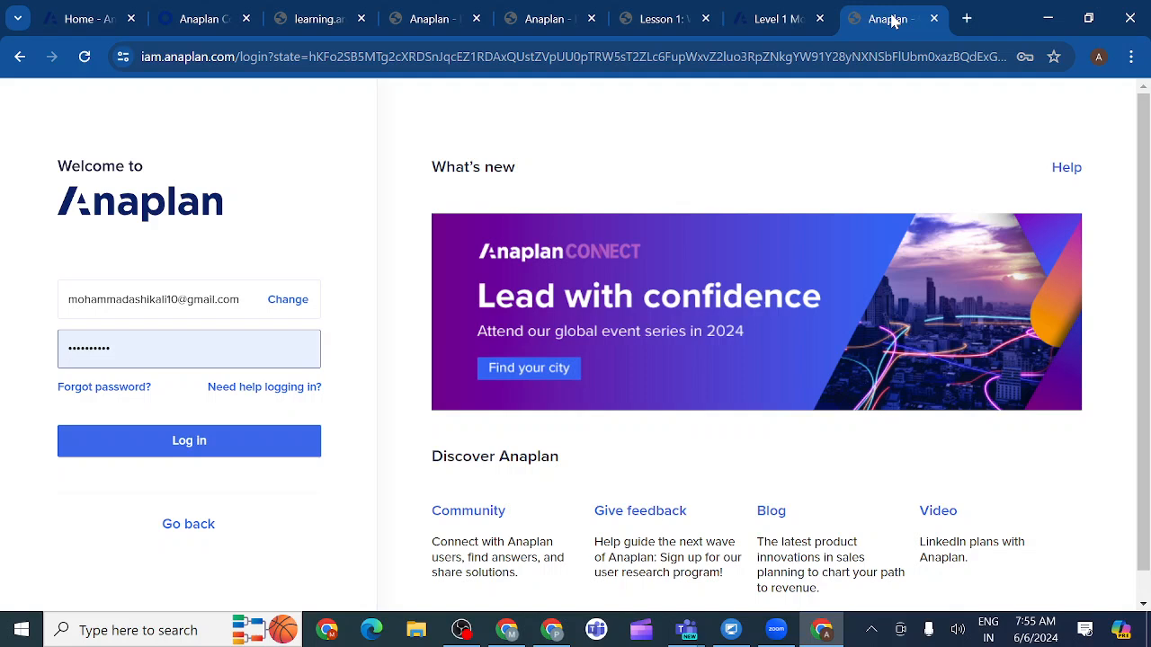
pyautogui.moveTo(892, 22); pyautogui.dragTo(671, 40)
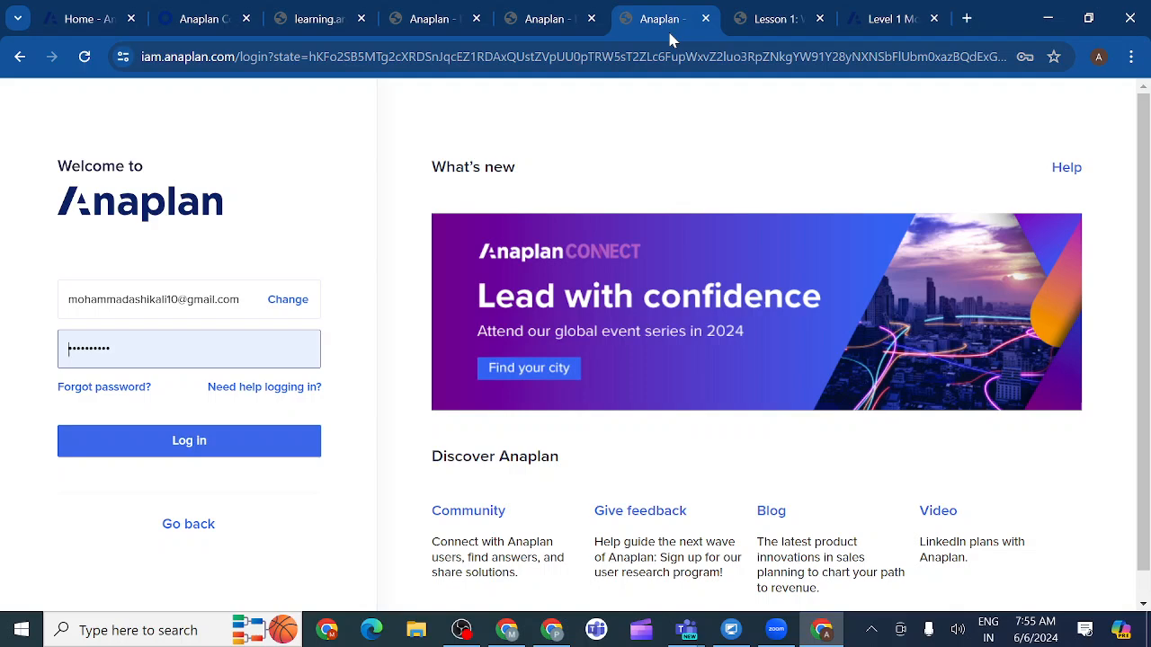
pyautogui.click(764, 20)
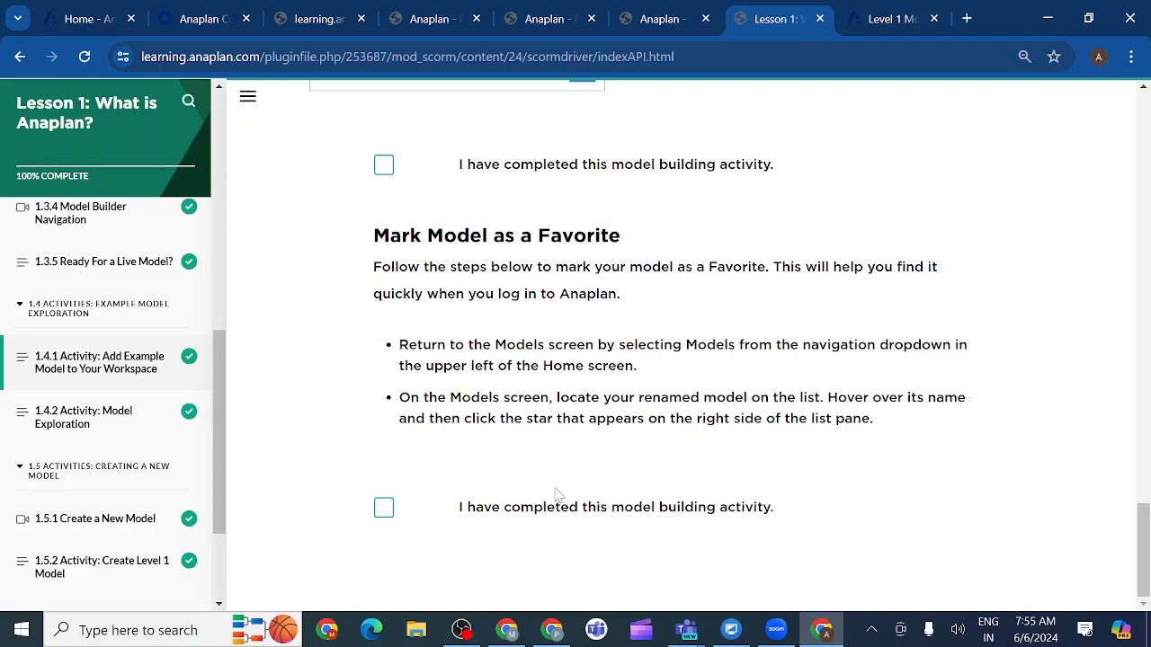
pyautogui.moveTo(509, 633)
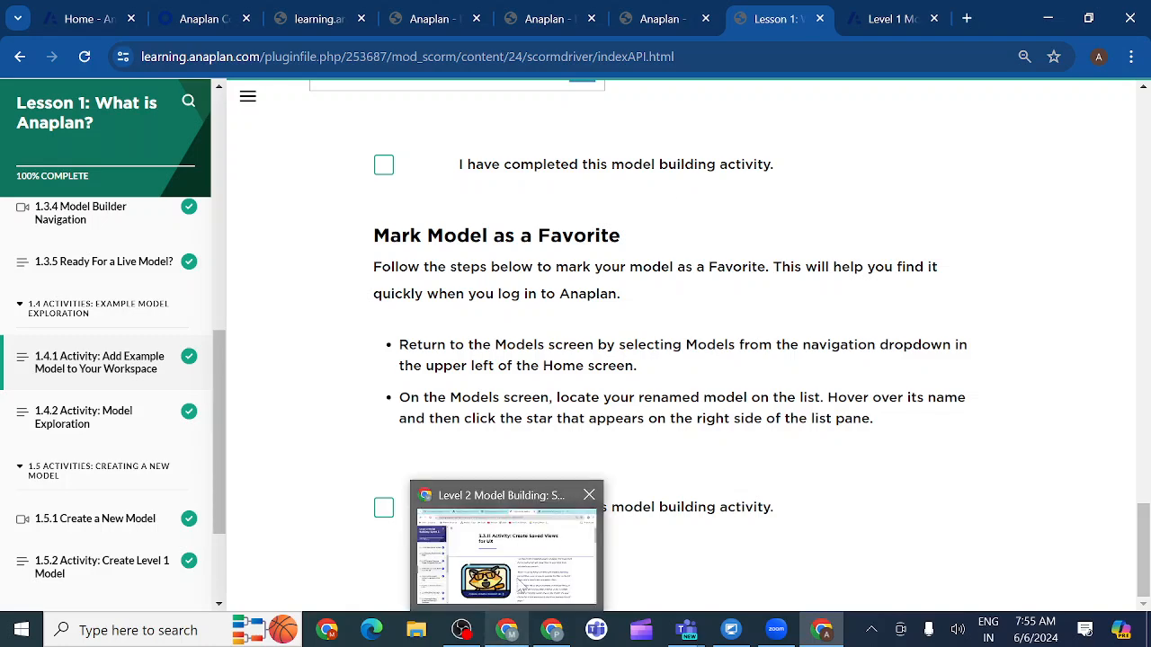
pyautogui.click(538, 555)
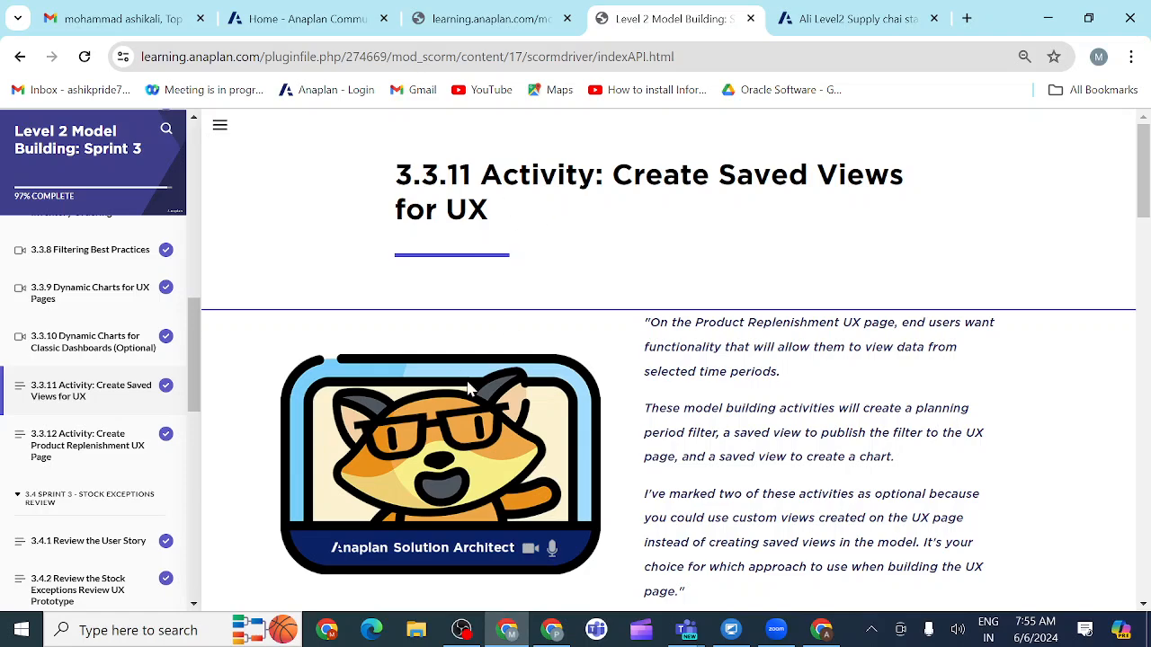
# Step: Copy the line item name Planning Period Filter from section 3.3.11.1's SYS00 table
pyautogui.scroll(-7, 575, 455)
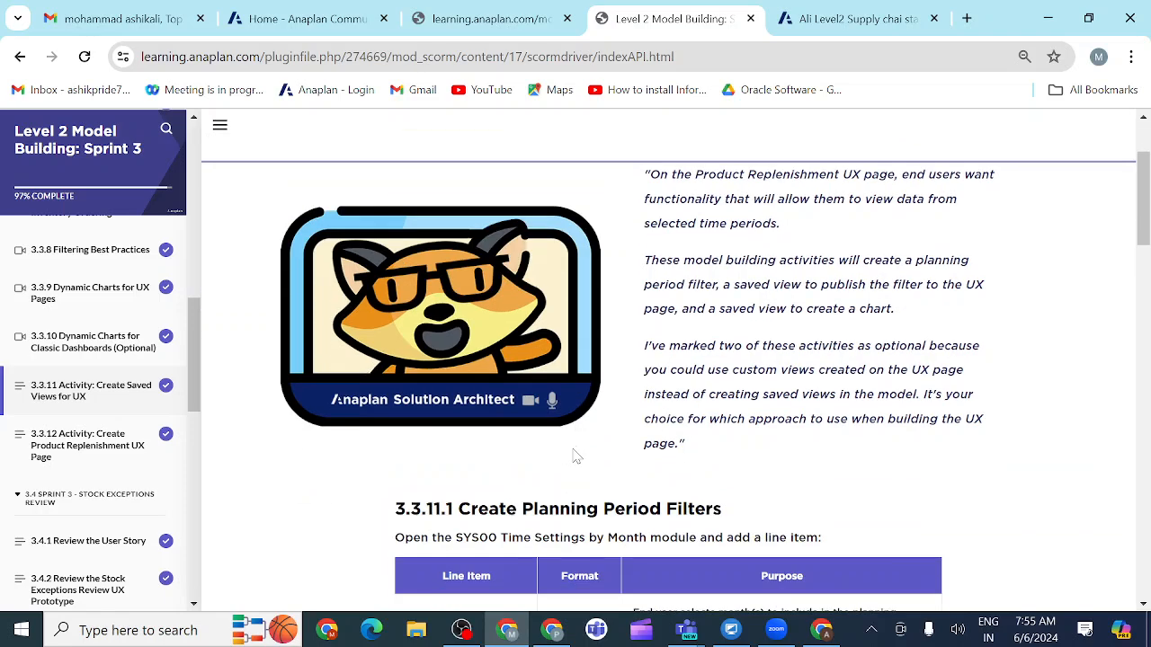
pyautogui.scroll(3, 576, 456)
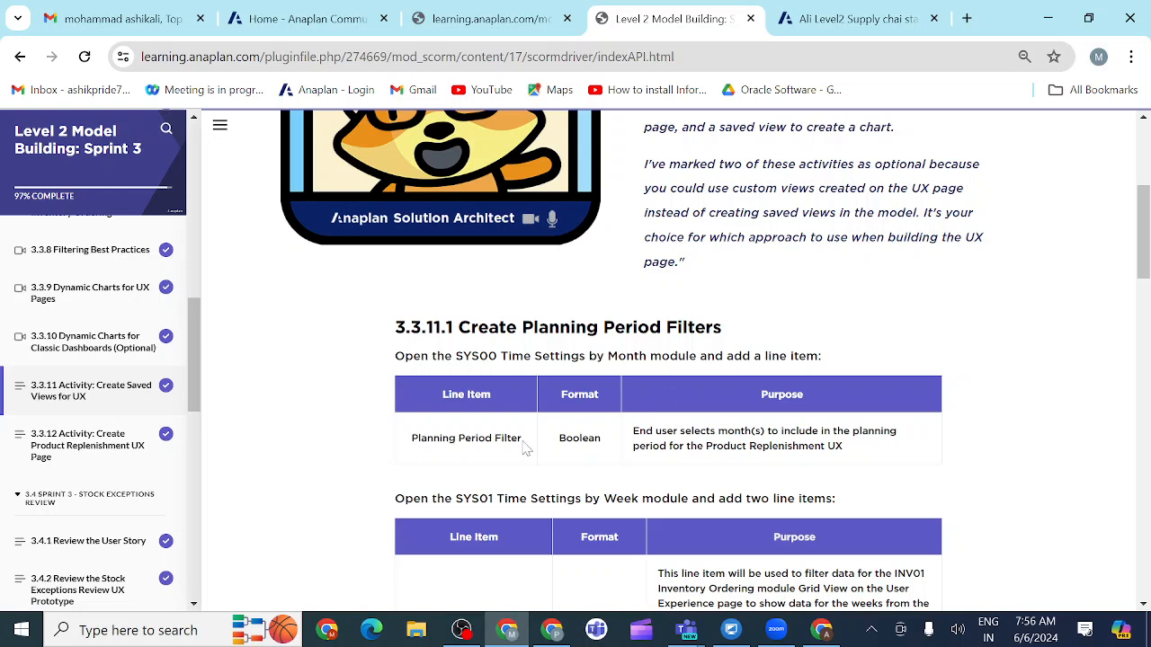
pyautogui.moveTo(523, 441); pyautogui.dragTo(410, 444)
pyautogui.hotkey('ctrl', 'c')
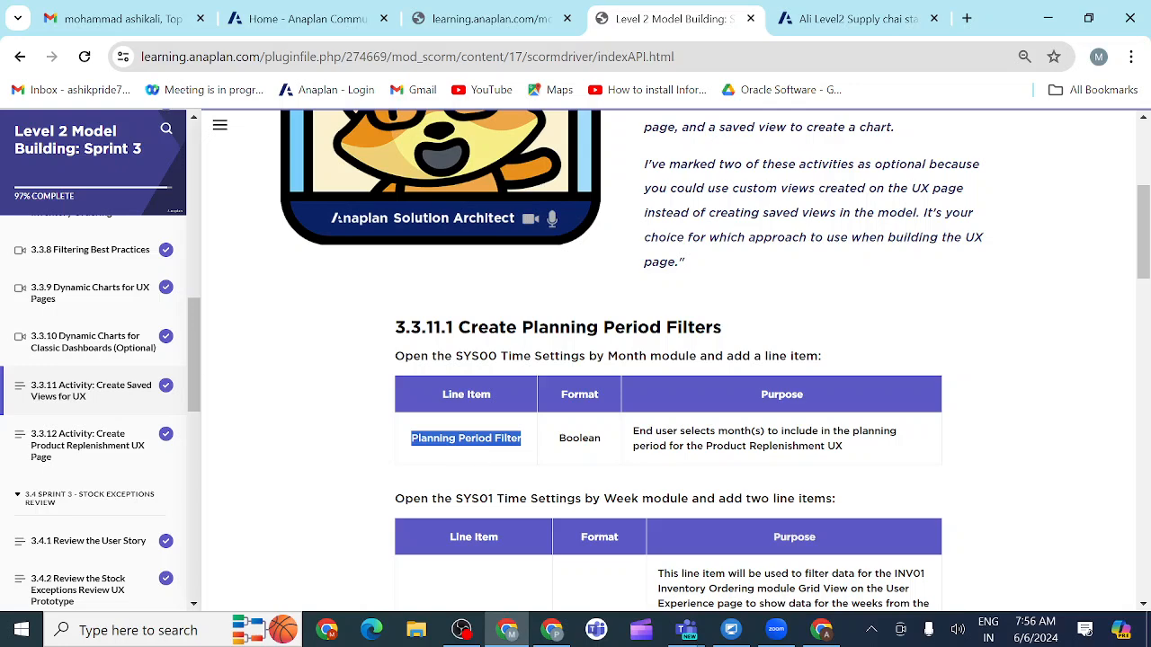
# Step: Switch to the Anaplan supply chain model and open SYS00 Time Settings by Month in blueprint view
pyautogui.click(833, 22)
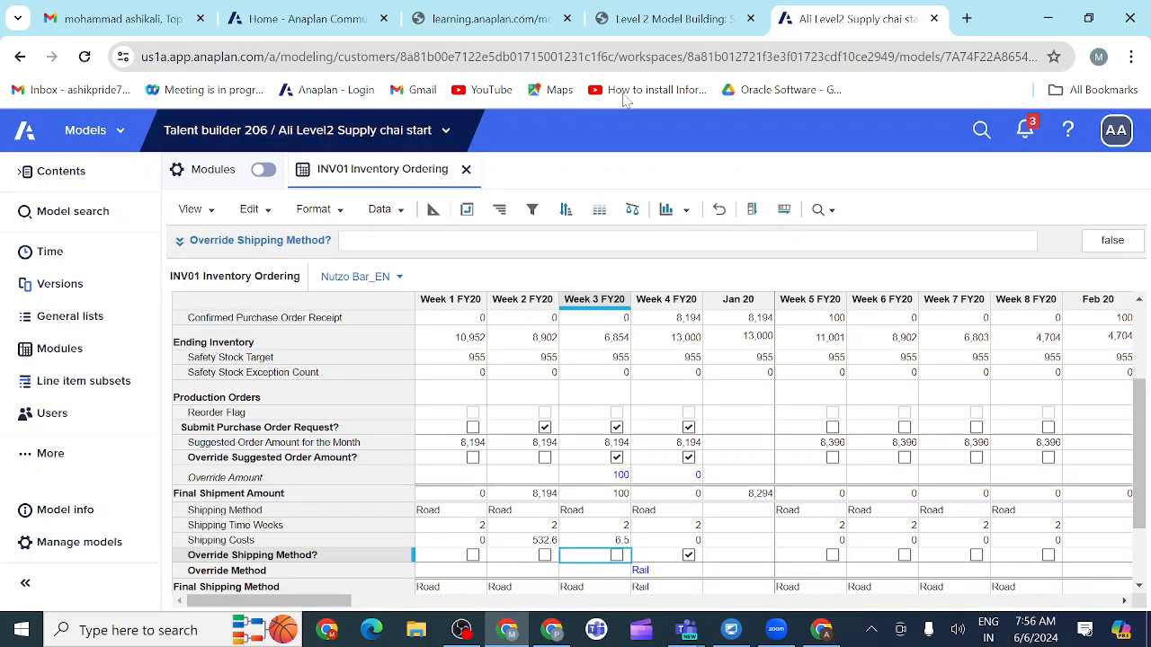
pyautogui.click(97, 358)
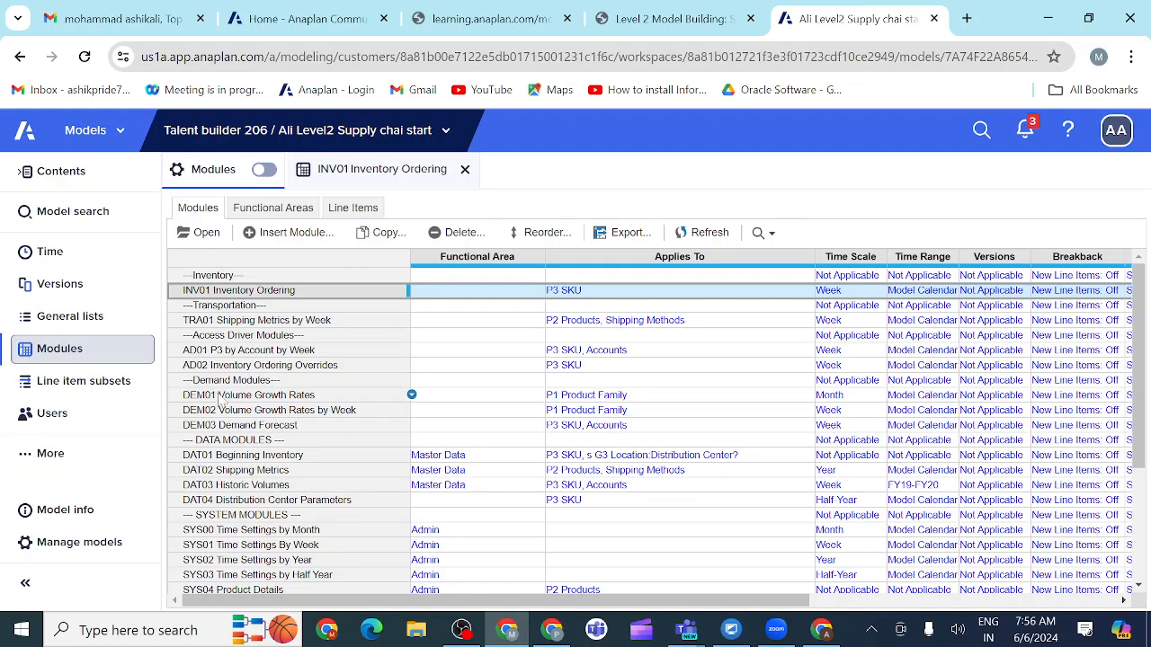
pyautogui.click(207, 532)
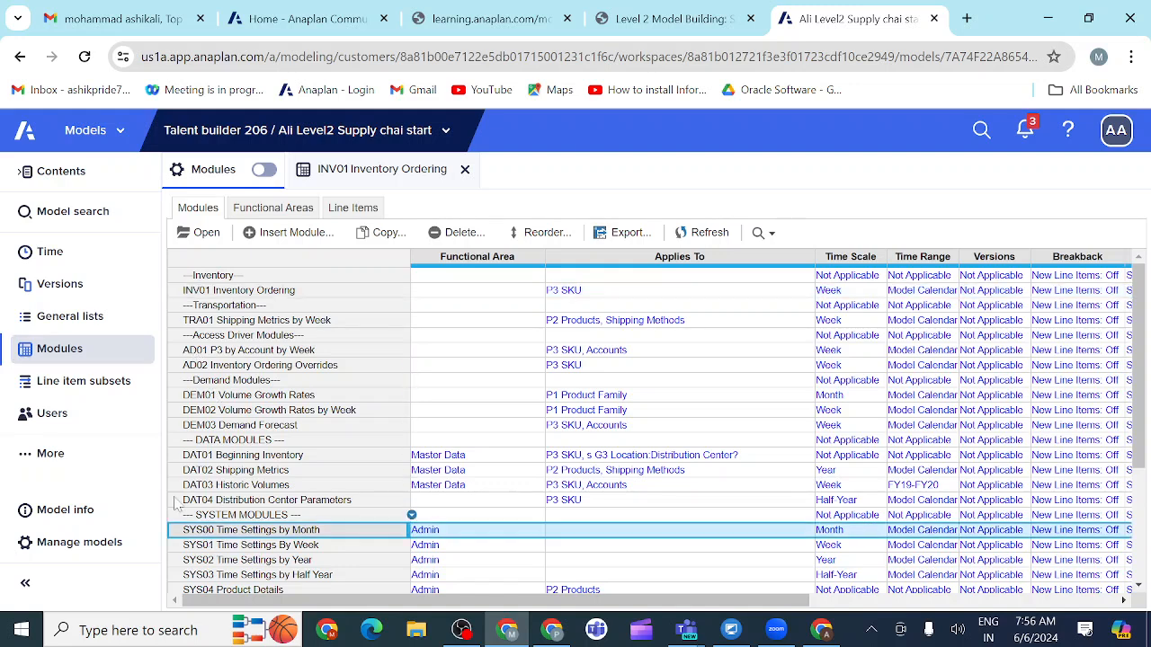
pyautogui.click(206, 232)
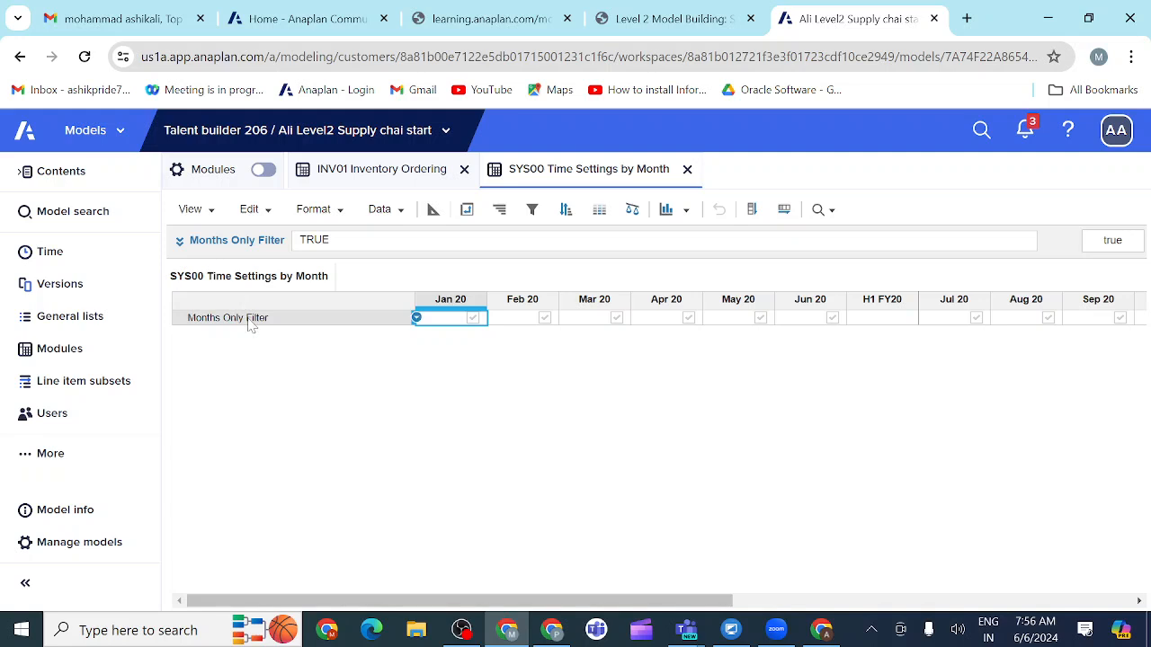
pyautogui.click(432, 211)
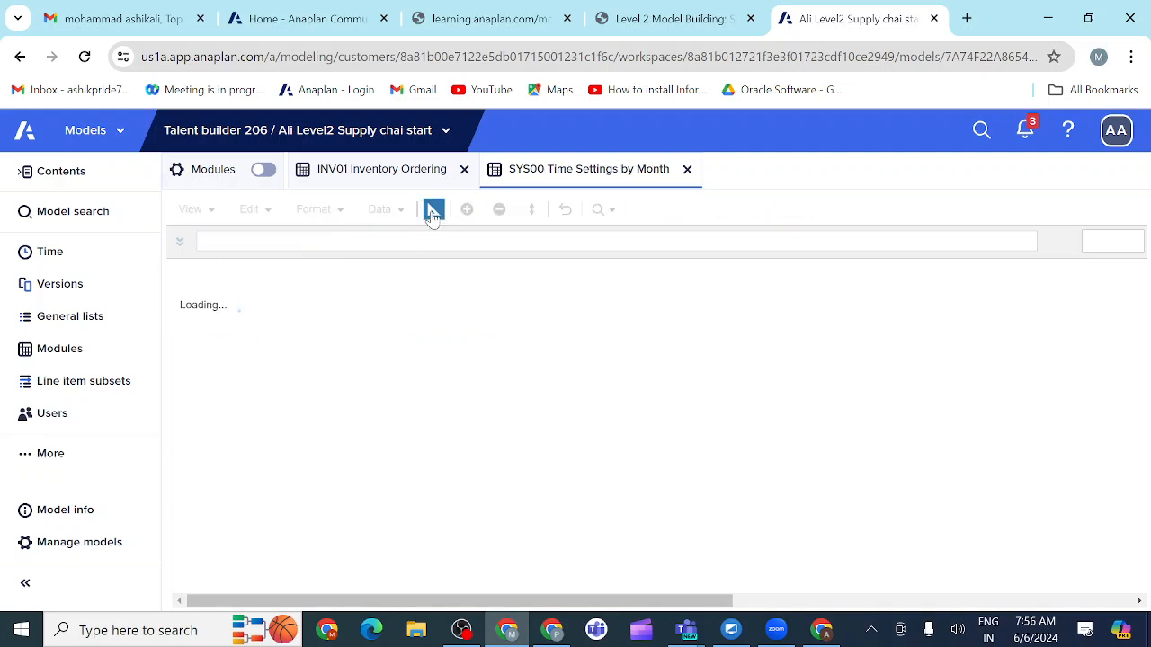
# Step: Insert the line item Planning Period Filter before Months Only Filter
pyautogui.click(466, 211)
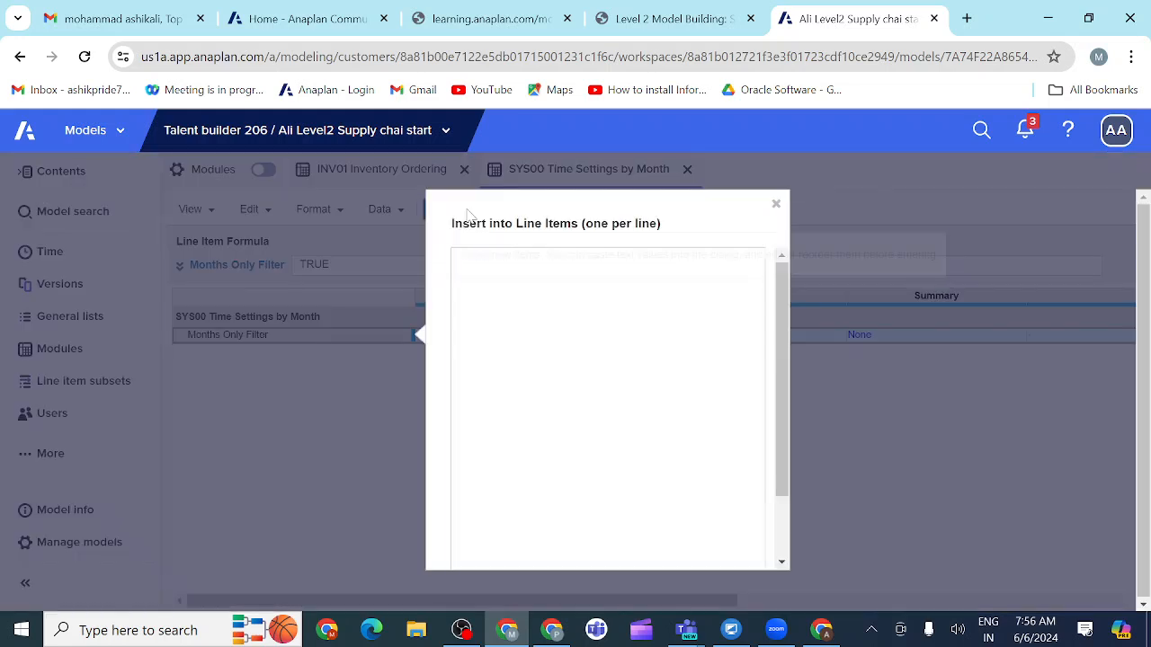
pyautogui.hotkey('ctrl', 'v')
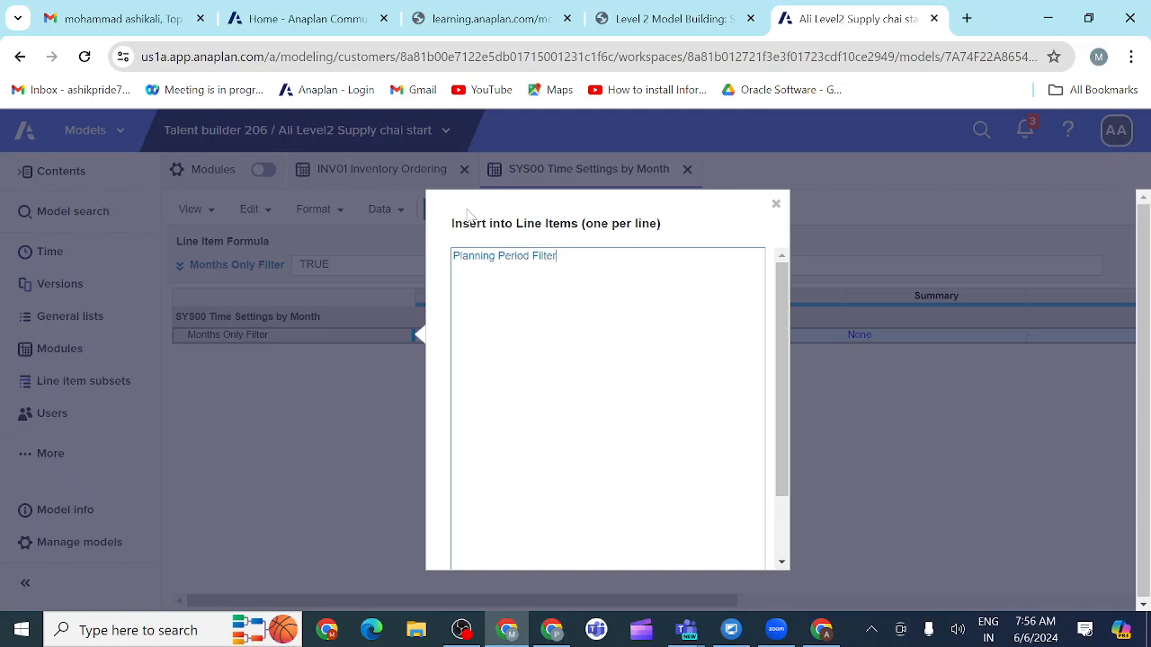
pyautogui.scroll(-3, 584, 404)
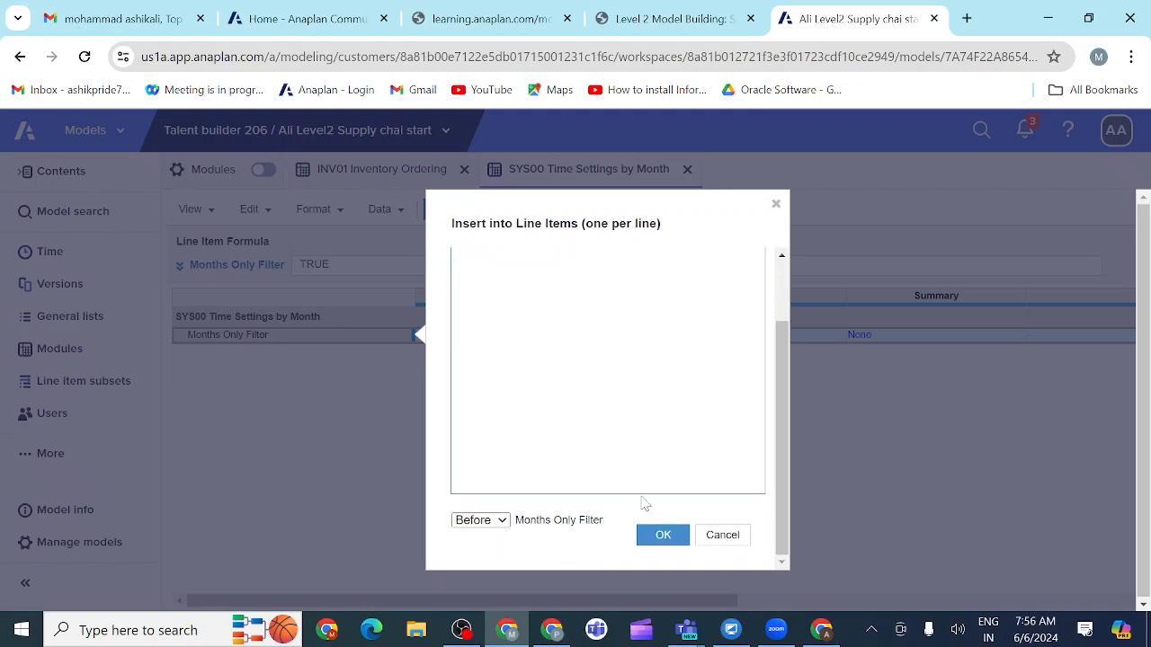
pyautogui.click(662, 535)
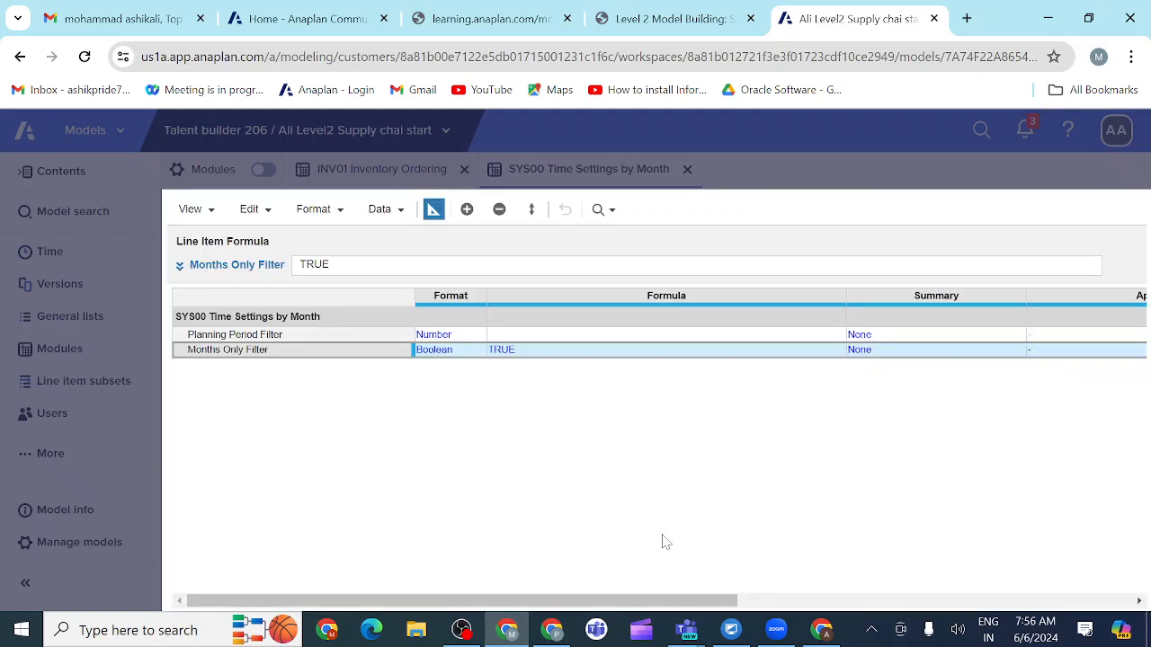
# Step: Set Planning Period Filter's format to Boolean by copying the format of Months Only Filter
pyautogui.click(432, 356)
pyautogui.hotkey('ctrl', 'c')
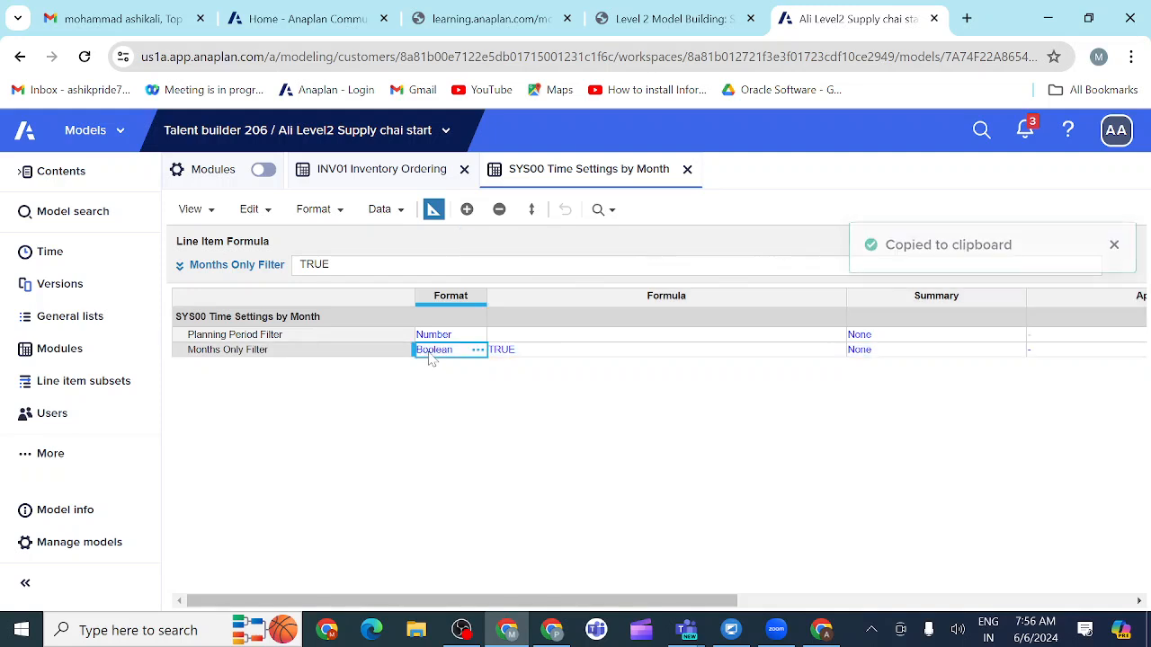
pyautogui.click(436, 337)
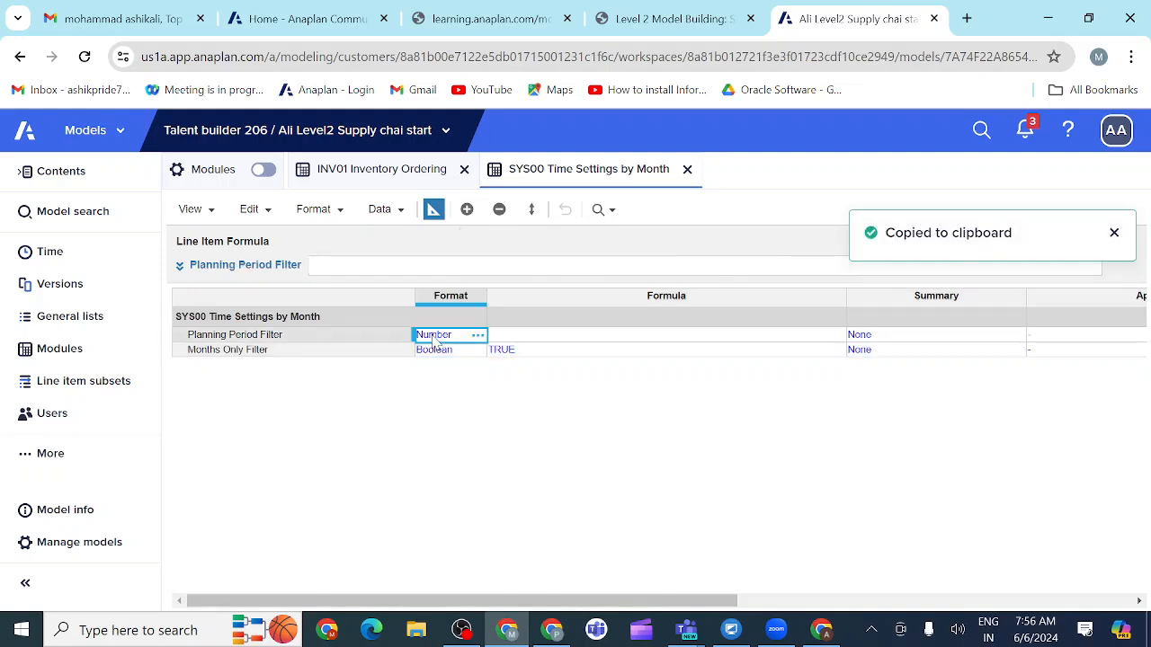
pyautogui.hotkey('ctrl', 'v')
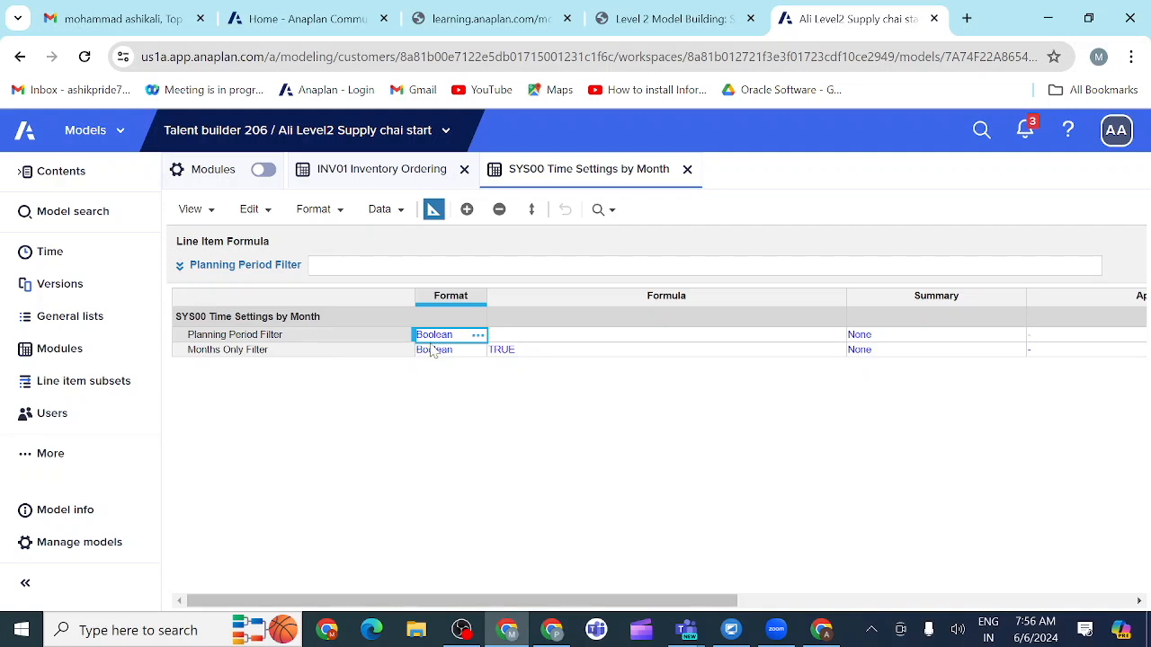
# Step: Return to the 3.3.11.1 instructions and read the requirements for the line items in SYS01 Time Settings by Week
pyautogui.click(722, 19)
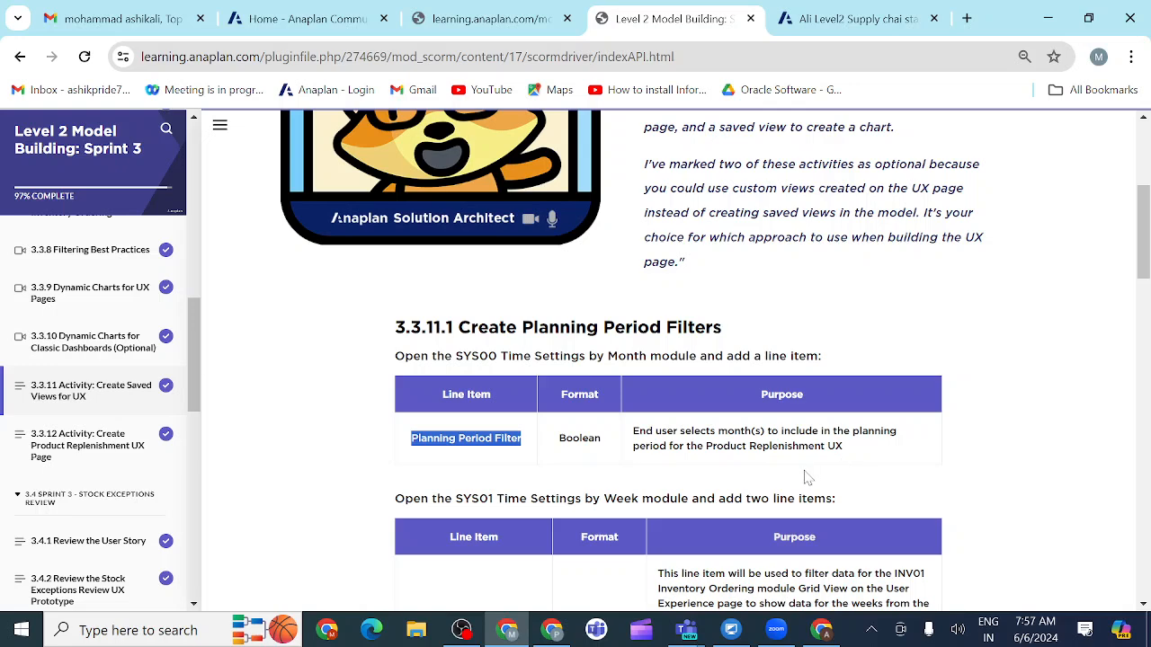
pyautogui.scroll(-3, 806, 477)
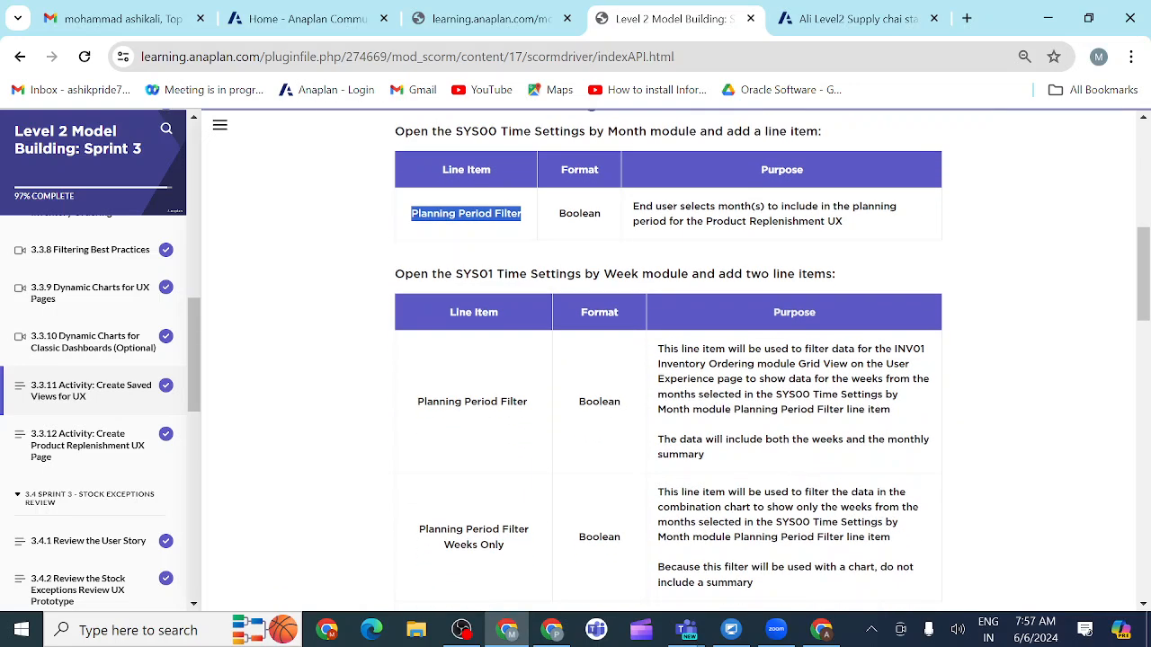
pyautogui.scroll(2, 809, 395)
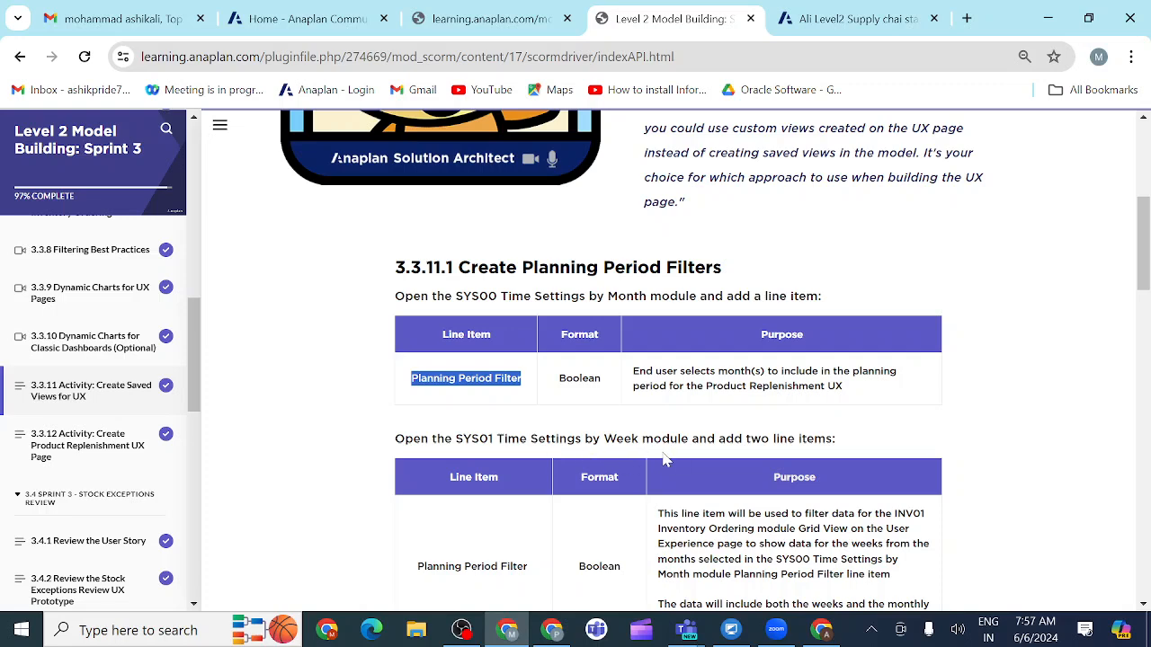
pyautogui.scroll(-3, 644, 497)
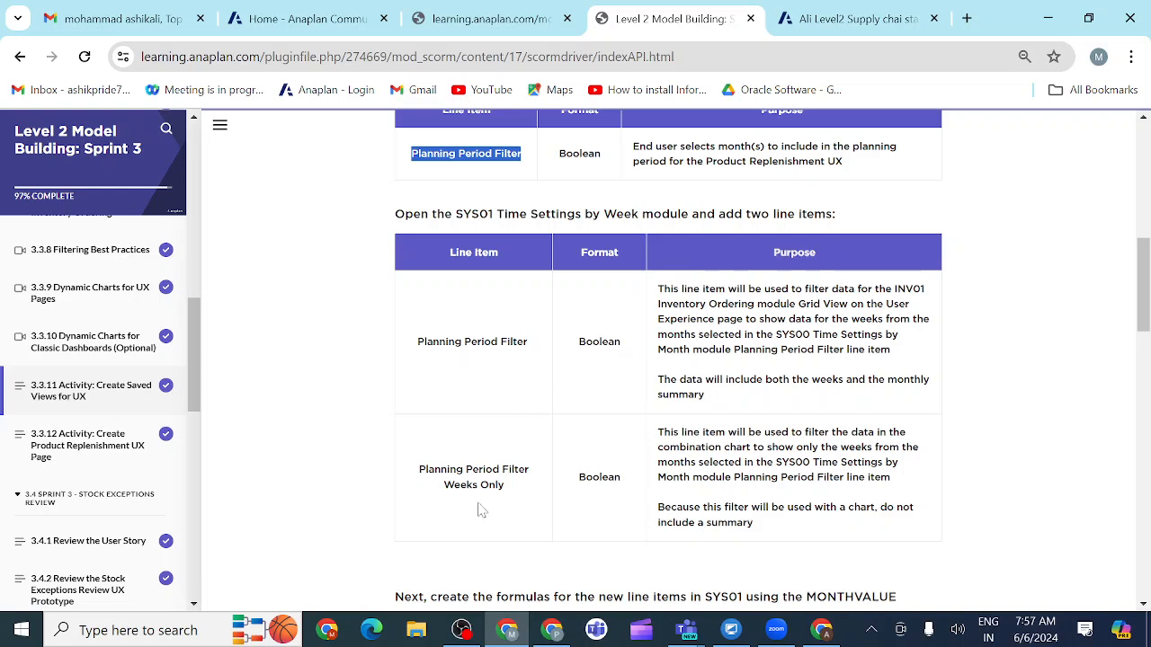
# Step: Return to the Anaplan model and open the SYS01 Time Settings By Week module in blueprint view
pyautogui.click(818, 18)
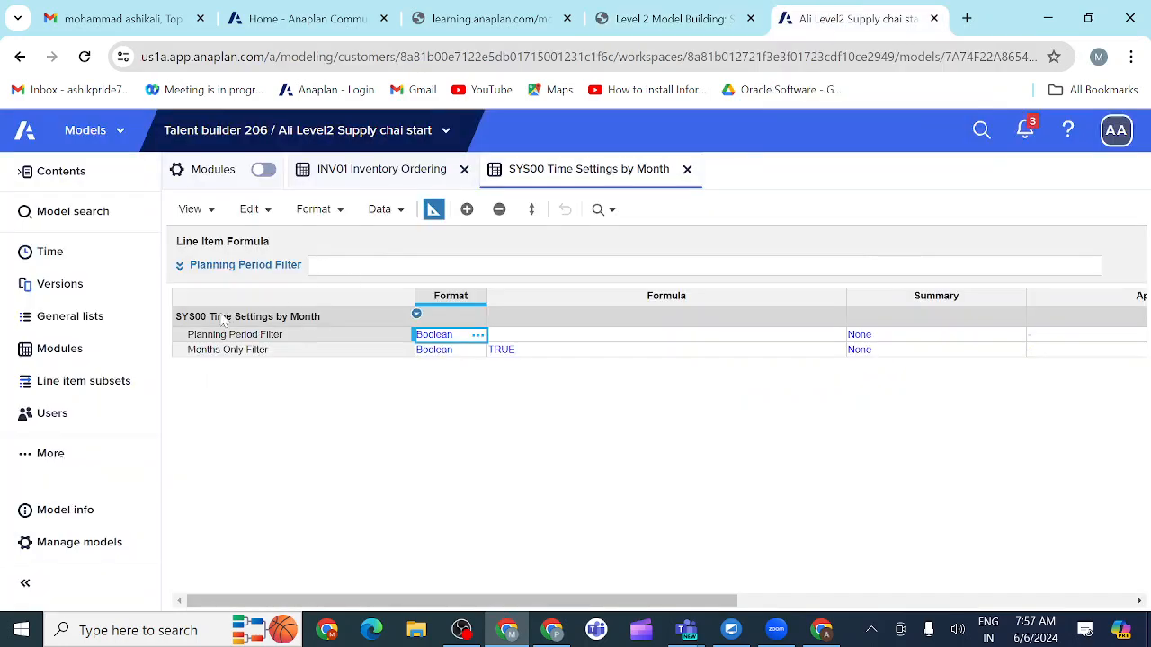
pyautogui.click(80, 355)
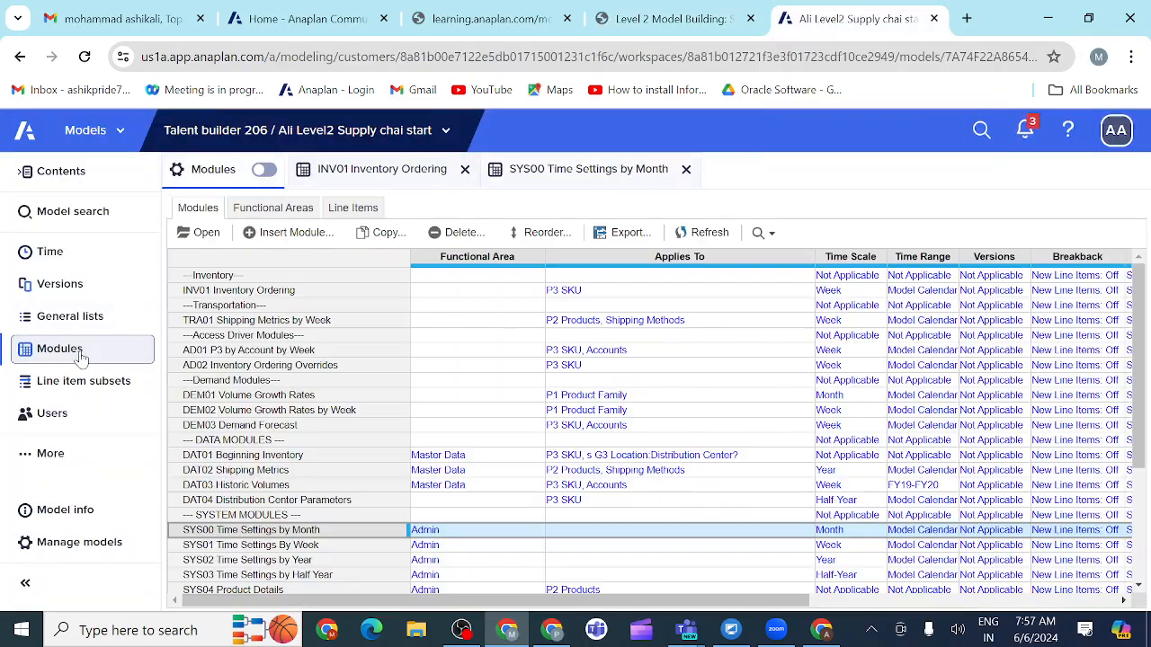
pyautogui.click(213, 547)
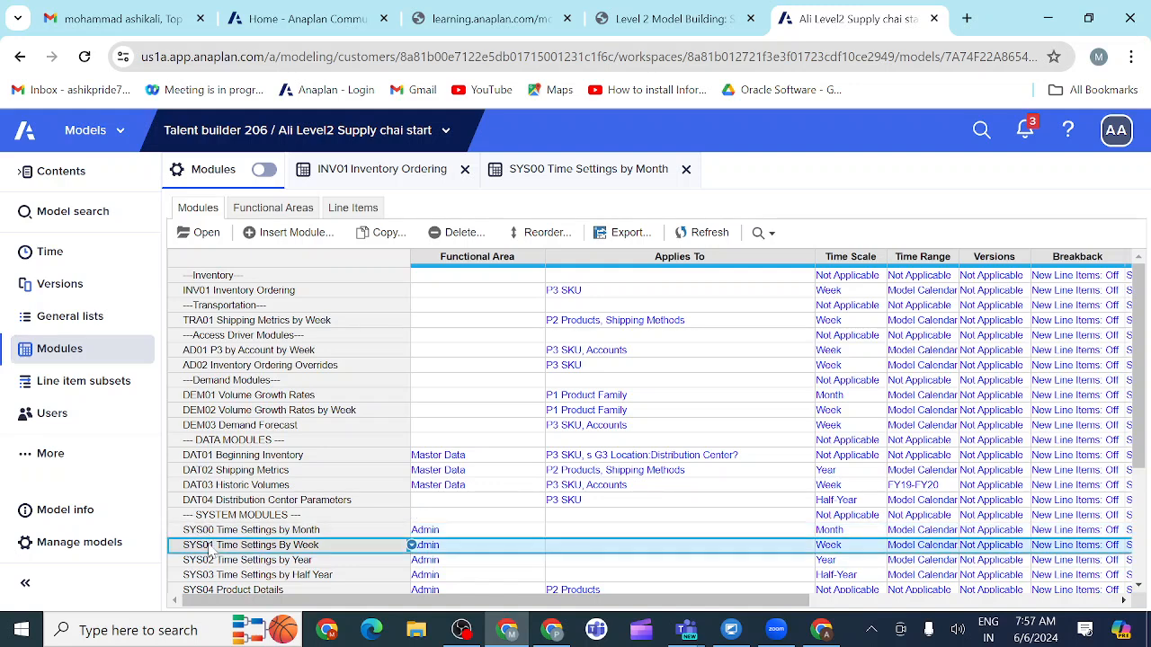
pyautogui.click(207, 235)
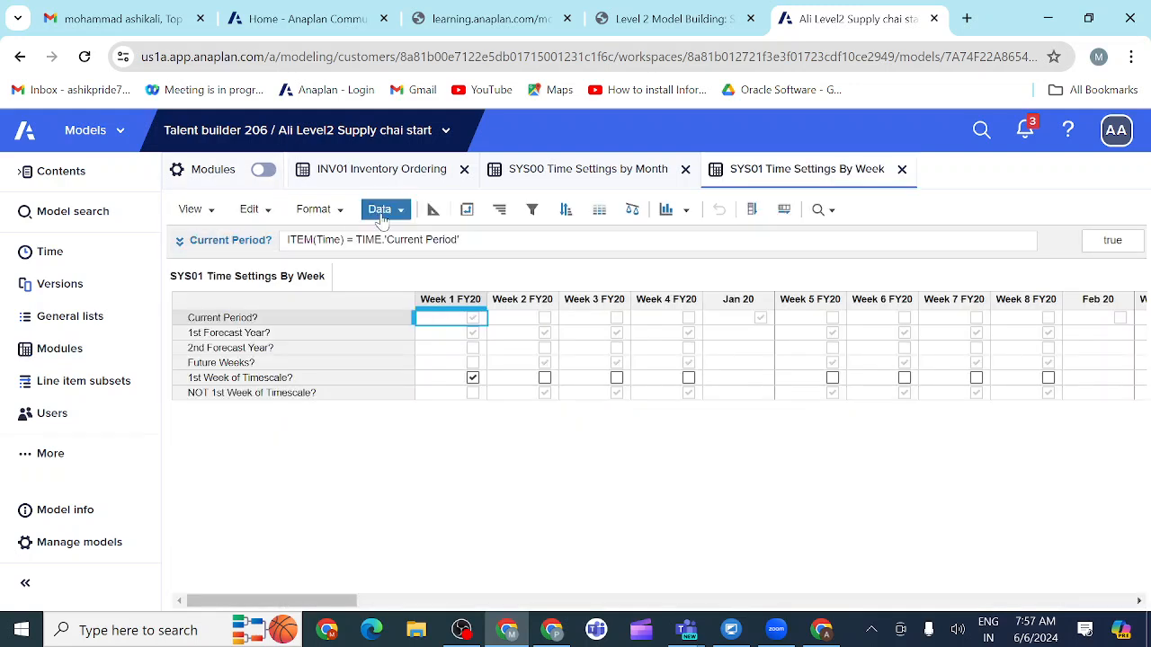
pyautogui.click(432, 212)
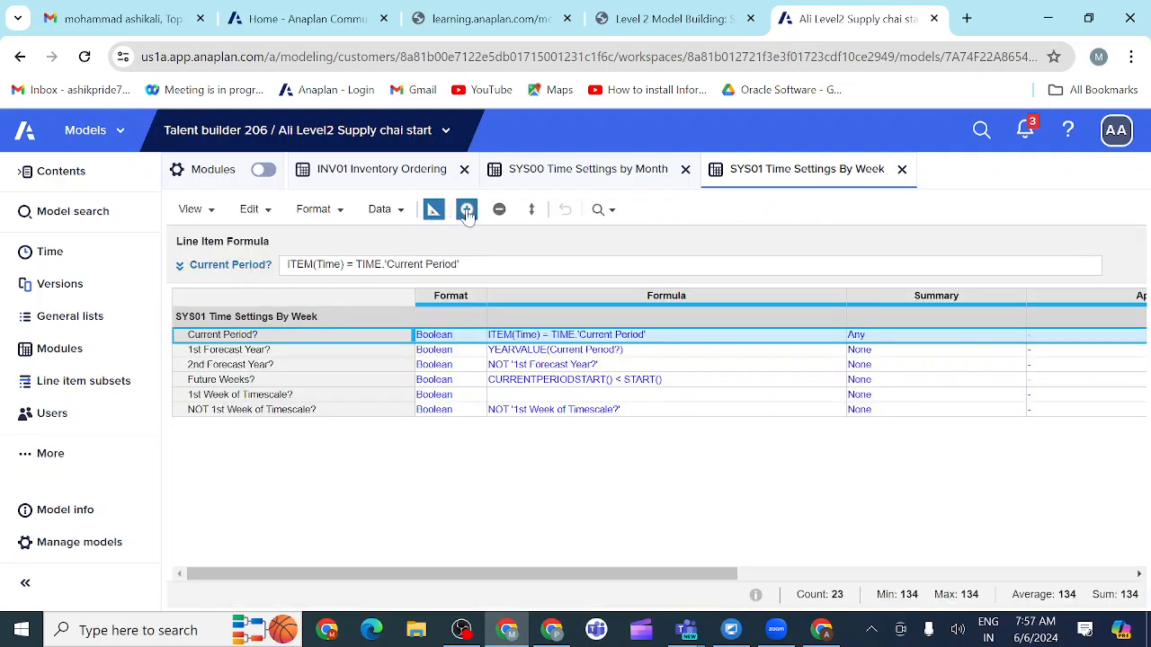
# Step: Start inserting line items before Current Period? and enter Planning Period Filter, copied from the activity instructions, as the first name
pyautogui.click(466, 209)
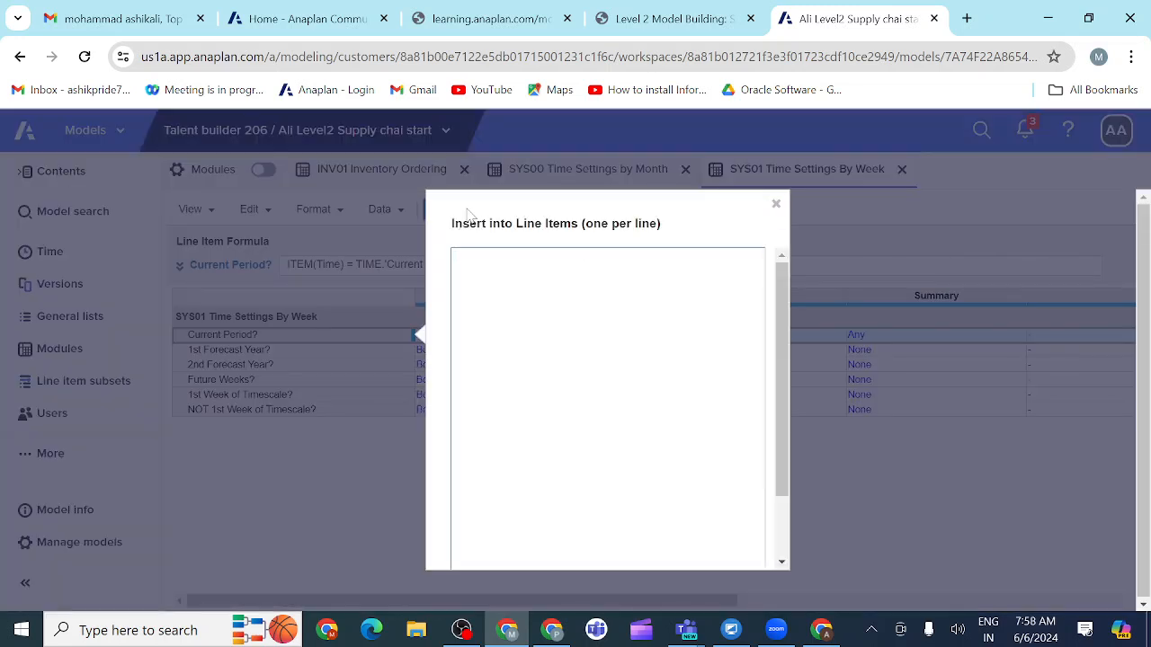
pyautogui.write('{"dataType":"BOOLEAN"}')
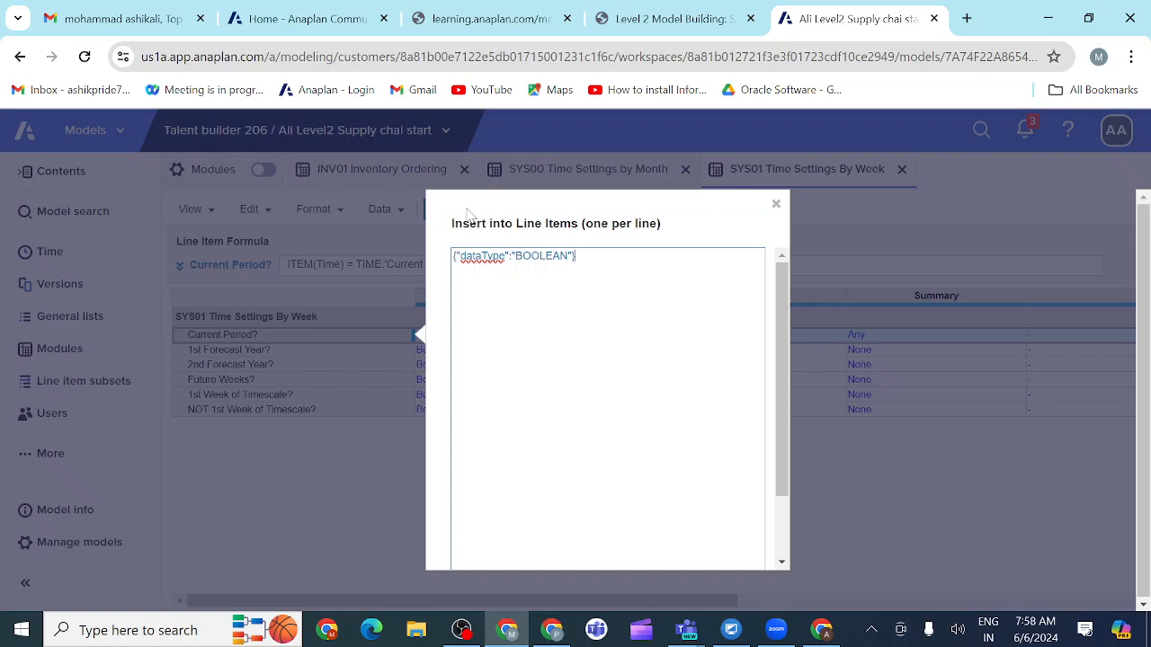
pyautogui.press('BackSpace')
pyautogui.press('BackSpace')
pyautogui.press('BackSpace')
pyautogui.press('BackSpace')
pyautogui.press('BackSpace')
pyautogui.press('BackSpace')
pyautogui.press('BackSpace')
pyautogui.press('BackSpace')
pyautogui.press('BackSpace')
pyautogui.press('BackSpace')
pyautogui.press('BackSpace')
pyautogui.press('BackSpace')
pyautogui.press('BackSpace')
pyautogui.press('BackSpace')
pyautogui.press('BackSpace')
pyautogui.press('BackSpace')
pyautogui.press('BackSpace')
pyautogui.press('BackSpace')
pyautogui.press('BackSpace')
pyautogui.press('BackSpace')
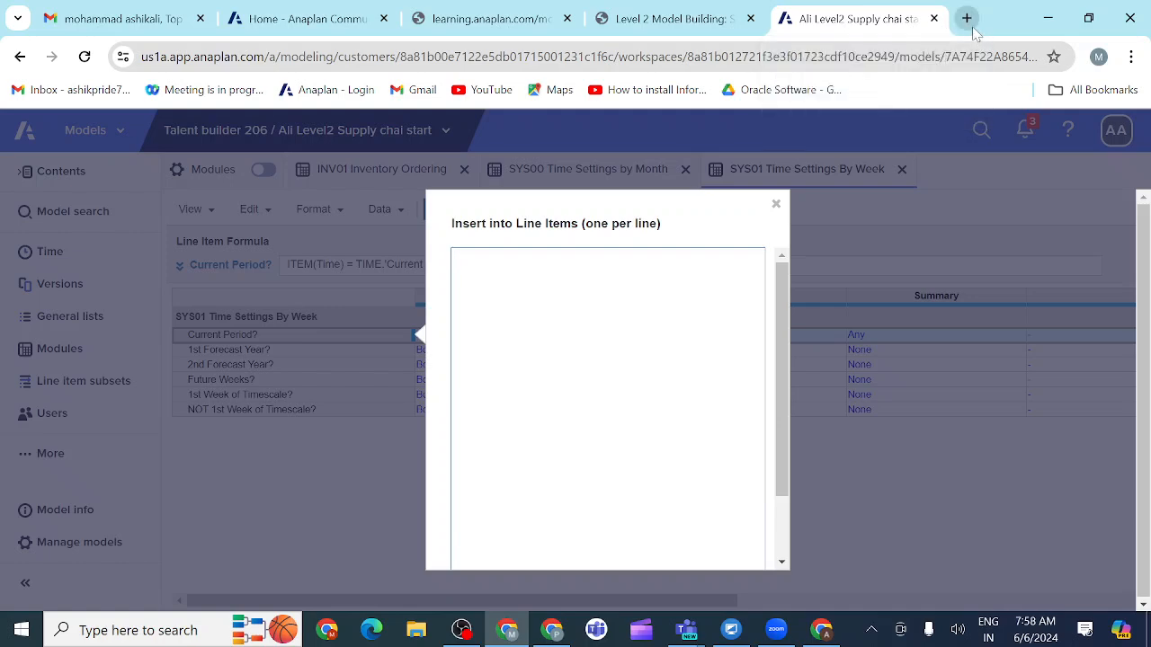
pyautogui.click(719, 20)
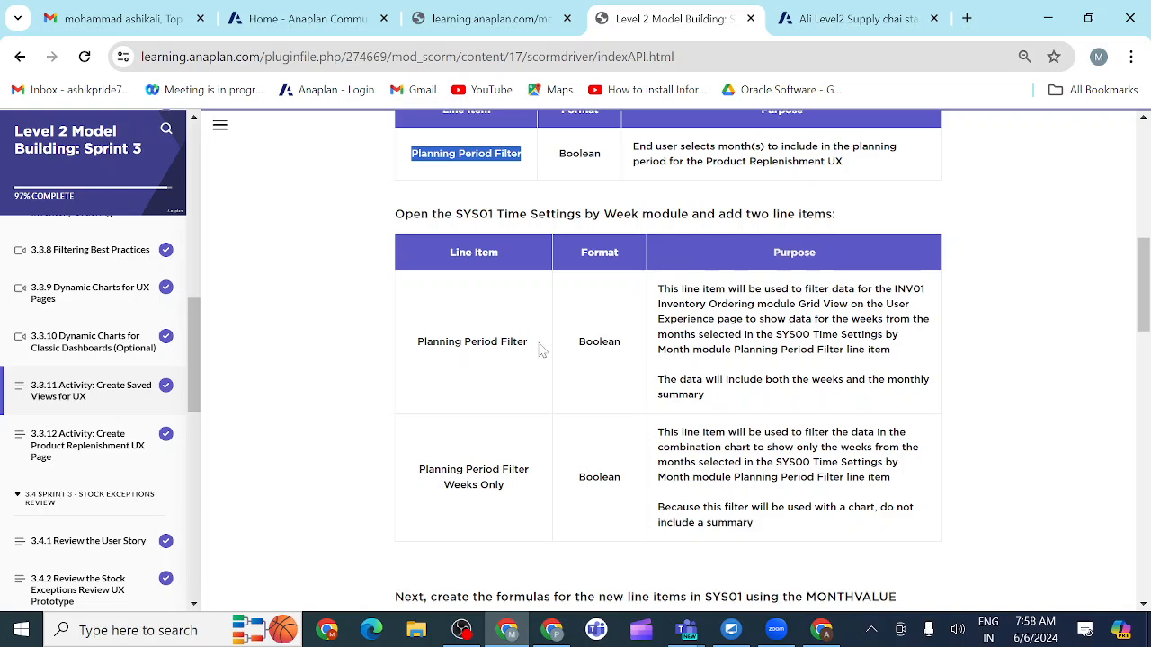
pyautogui.moveTo(532, 343); pyautogui.dragTo(416, 344)
pyautogui.hotkey('ctrl', 'c')
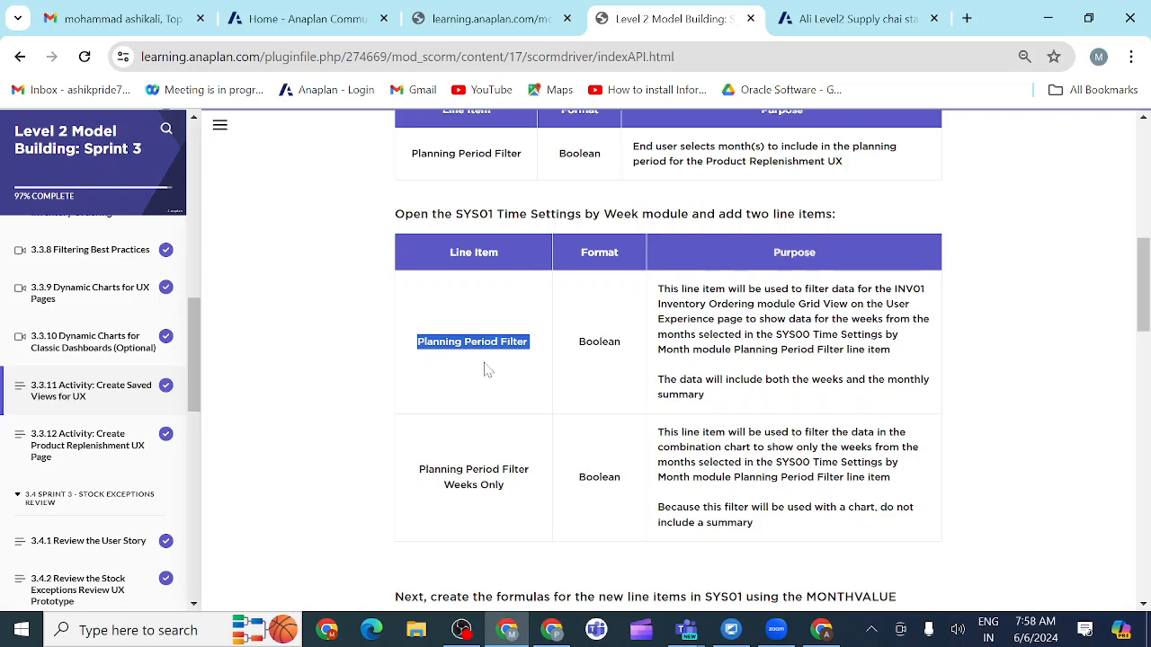
pyautogui.click(838, 22)
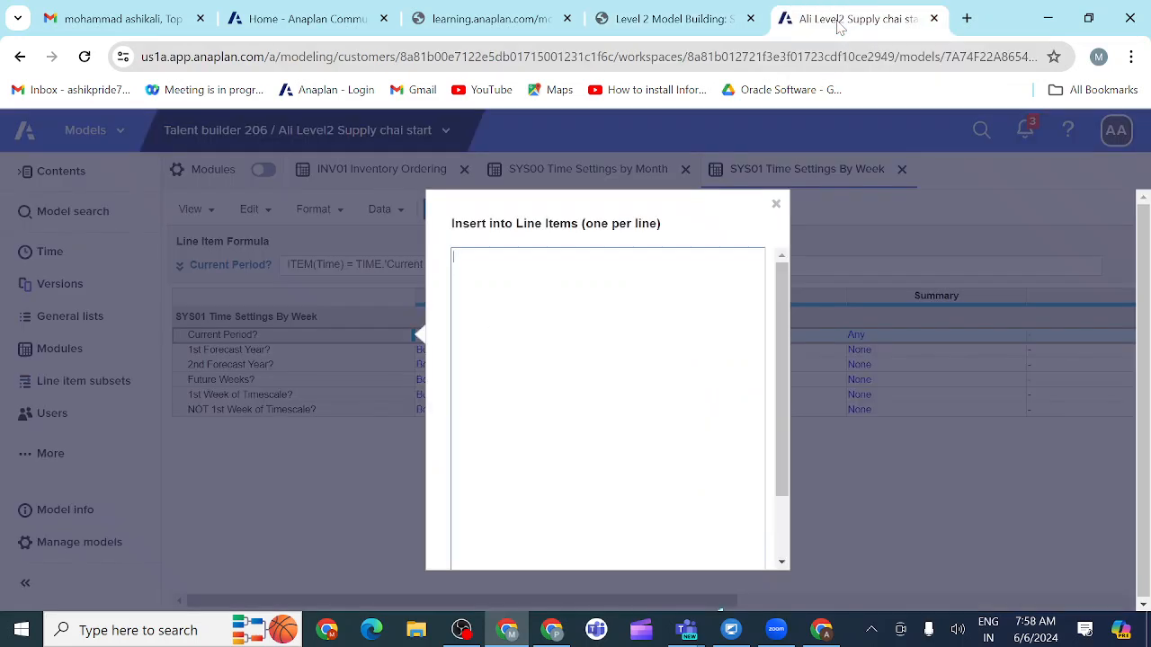
pyautogui.hotkey('ctrl', 'v')
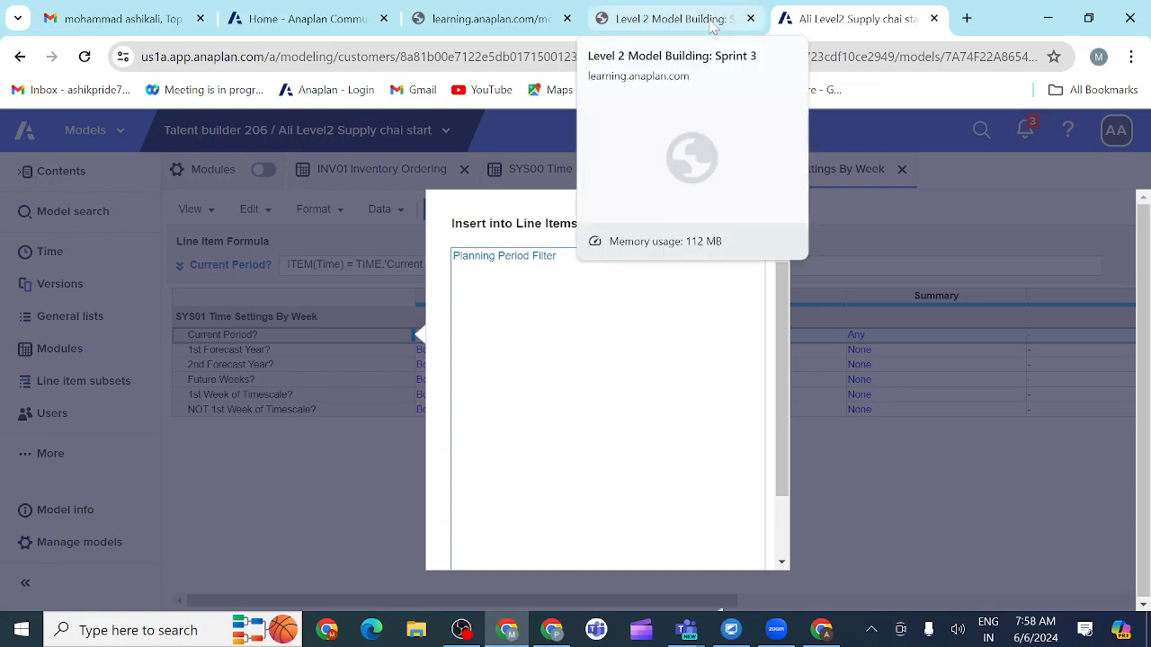
# Step: Add Planning Period Filter Weeks Only from the instructions as the second name and insert both line items before Current Period?
pyautogui.click(670, 19)
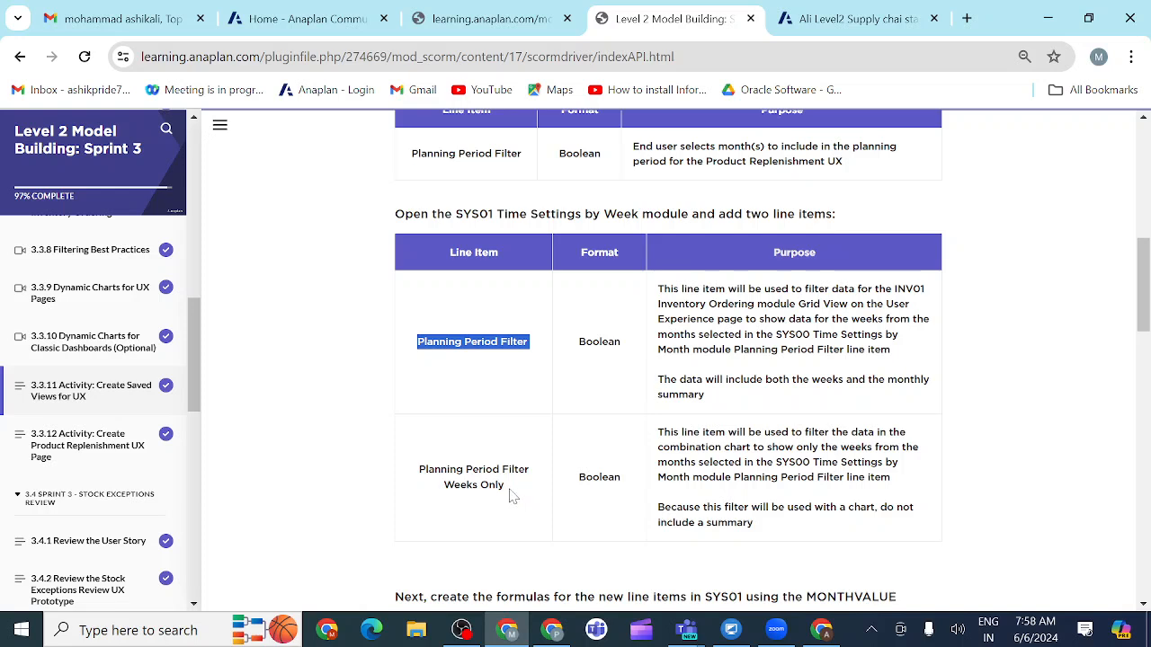
pyautogui.moveTo(512, 497); pyautogui.dragTo(419, 476)
pyautogui.hotkey('ctrl', 'c')
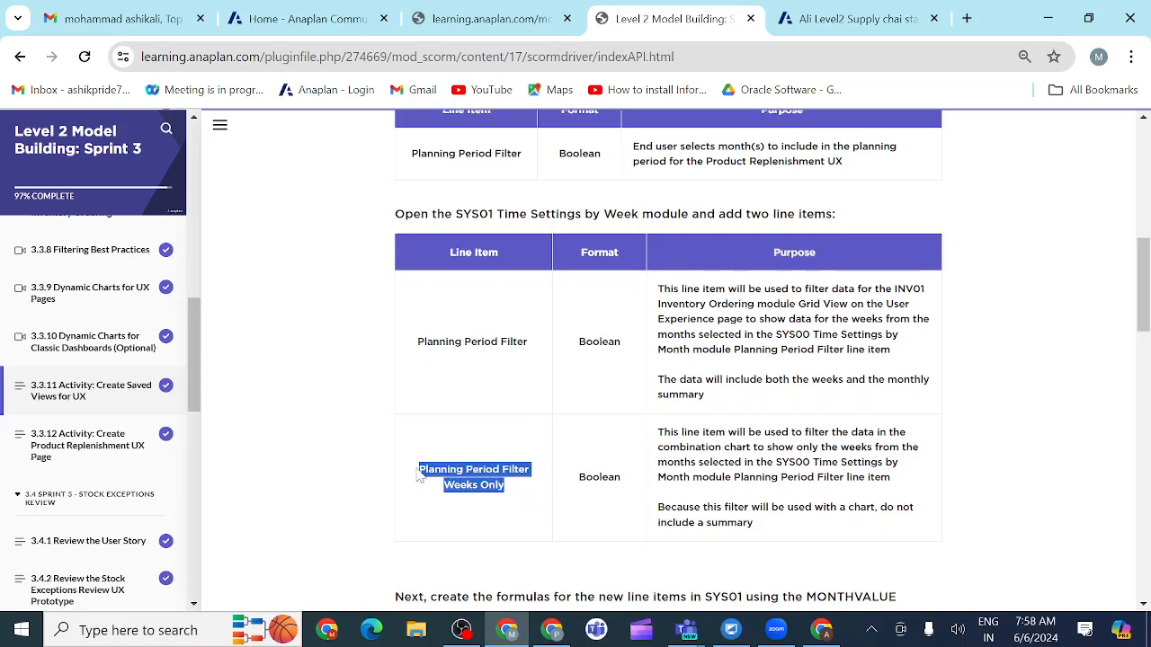
pyautogui.click(836, 29)
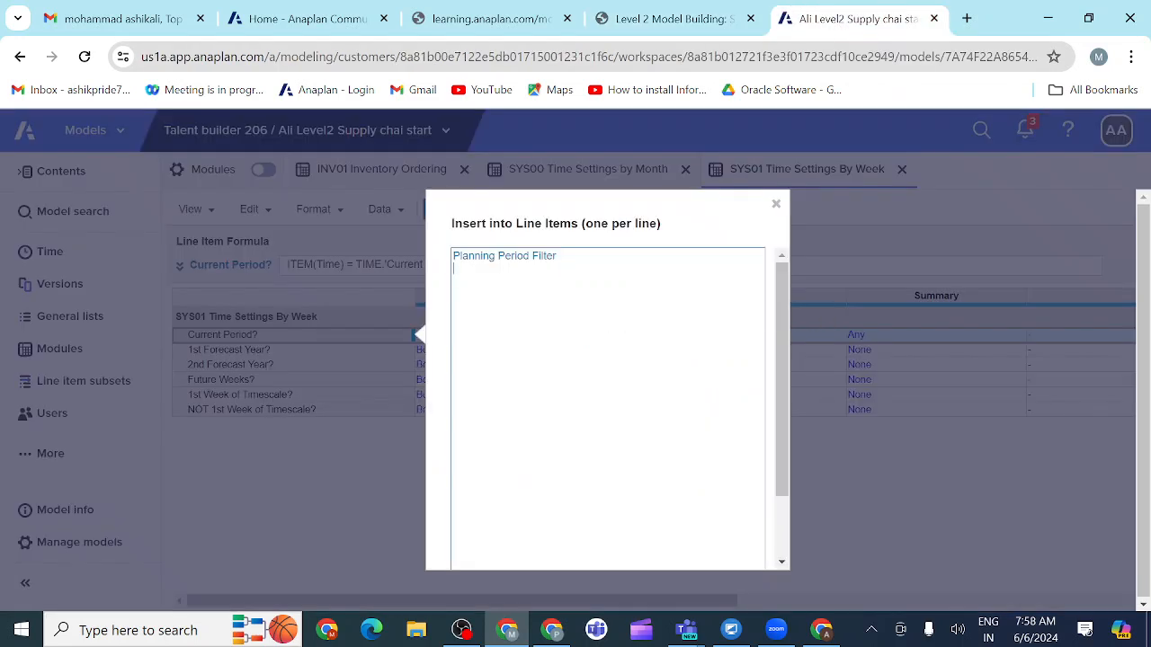
pyautogui.hotkey('ctrl', 'v')
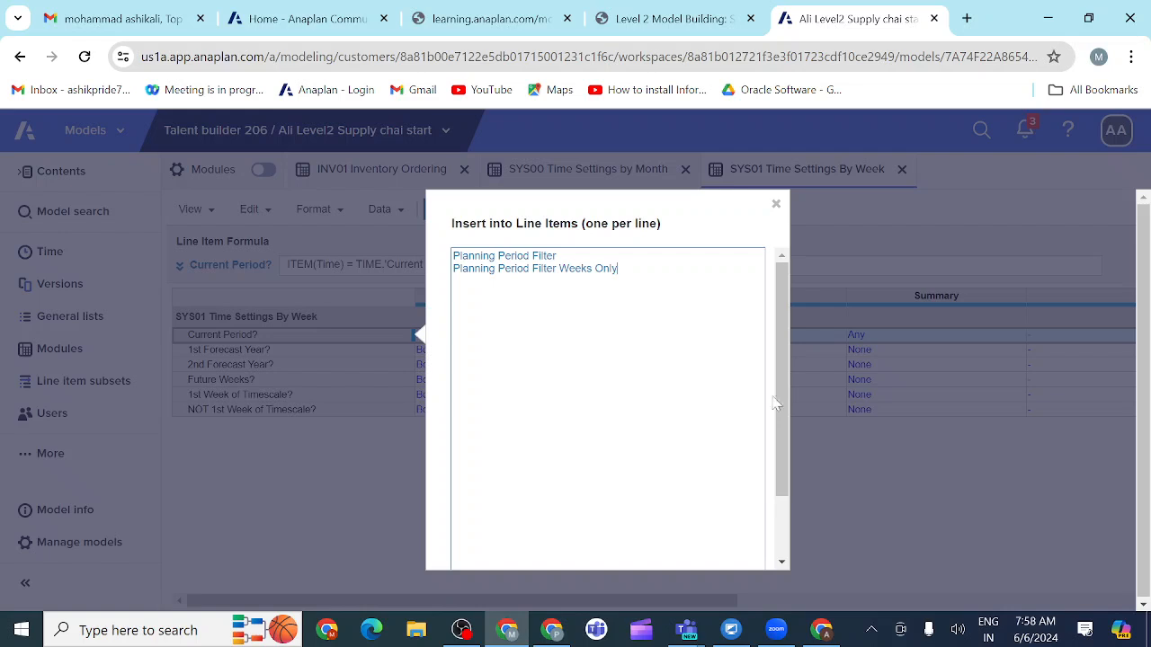
pyautogui.moveTo(784, 410); pyautogui.dragTo(785, 483)
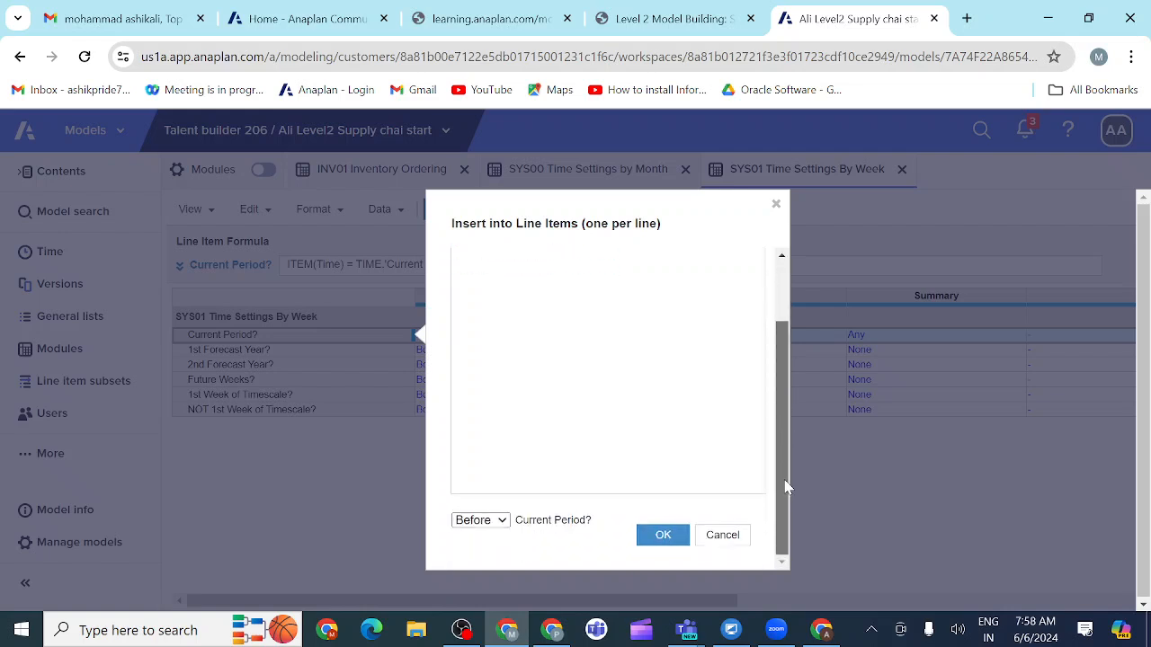
pyautogui.click(662, 535)
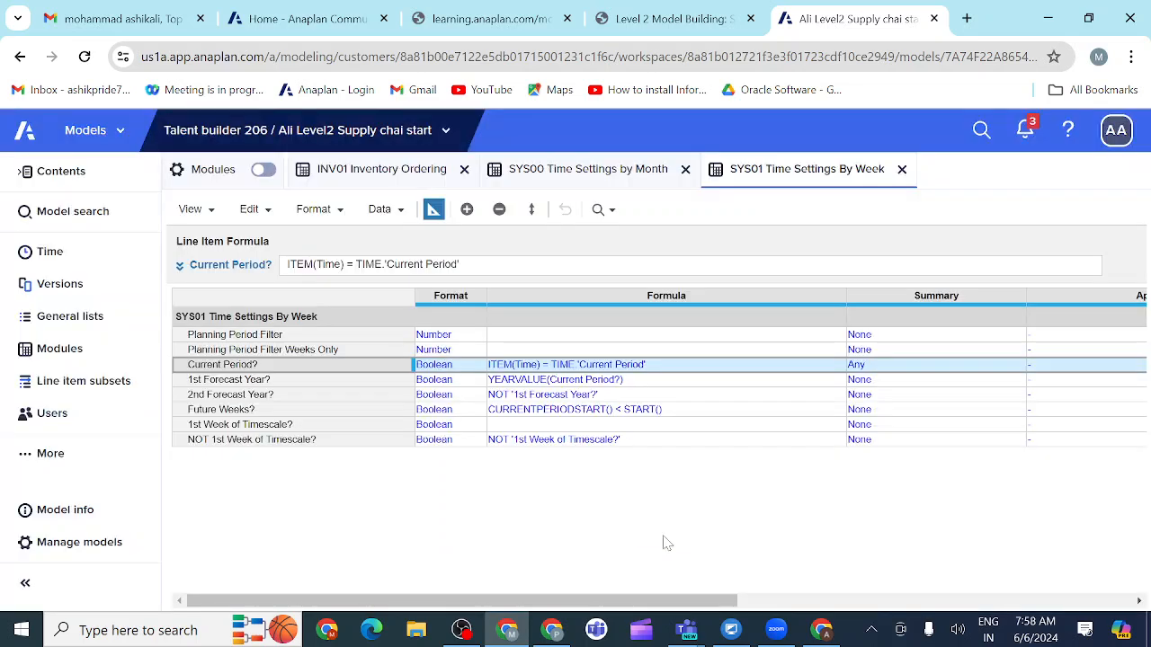
# Step: Set both new line items' format to Boolean by copying the format of Current Period?
pyautogui.click(432, 366)
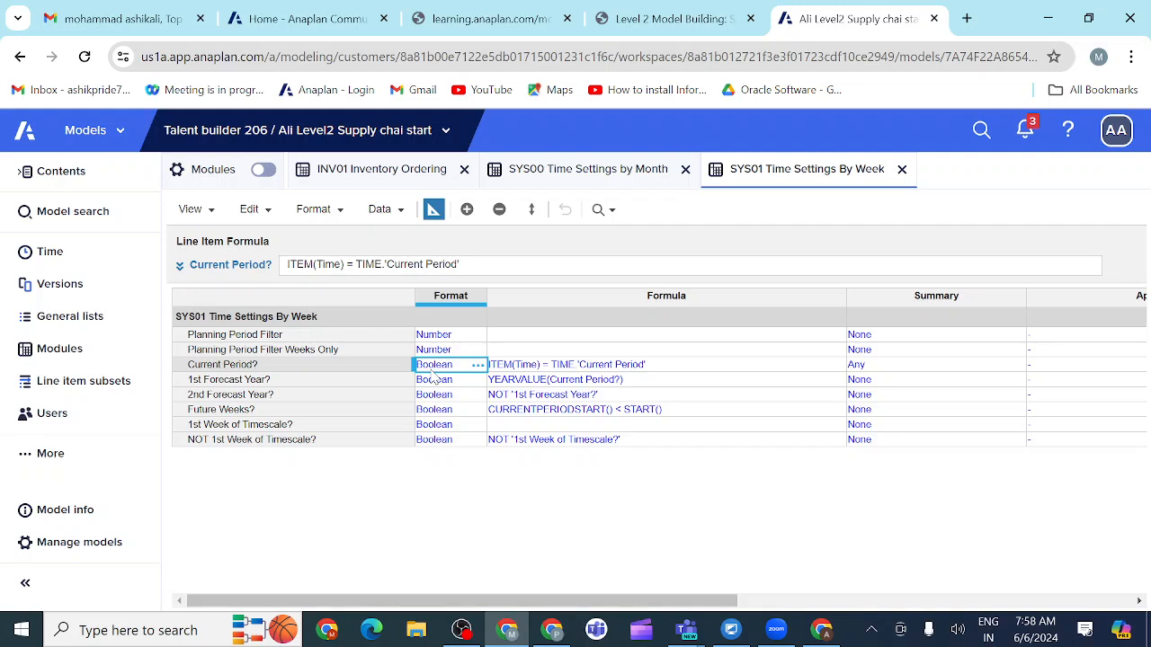
pyautogui.hotkey('ctrl', 'c')
pyautogui.click(436, 356)
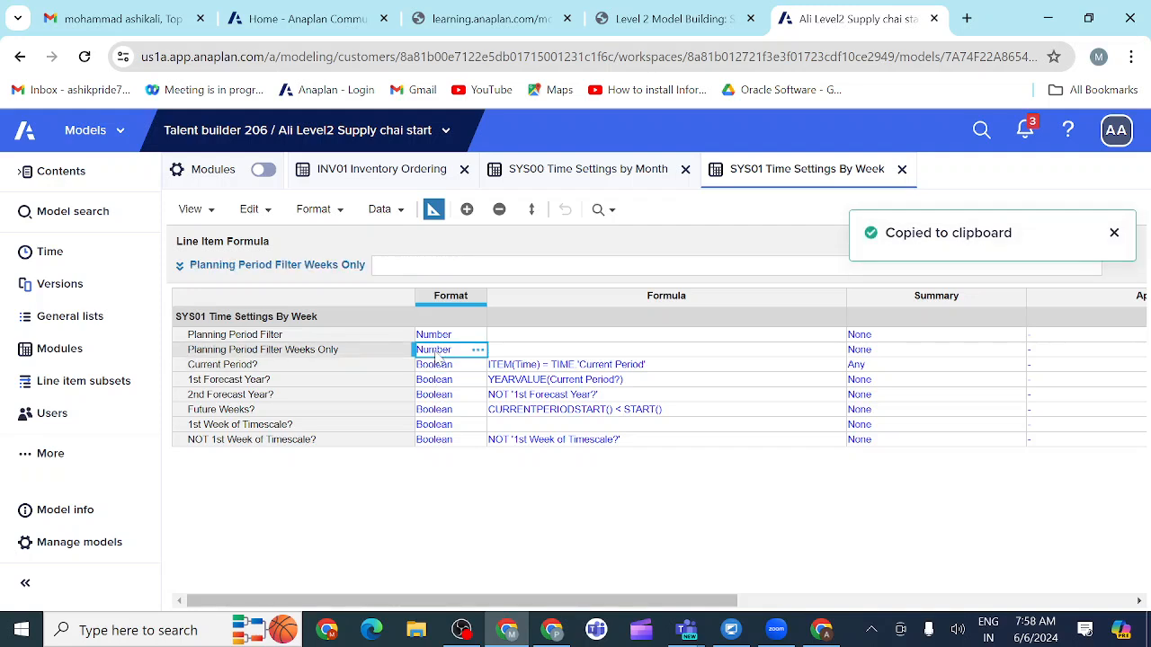
pyautogui.hotkey('ctrl', 'v')
pyautogui.click(433, 335)
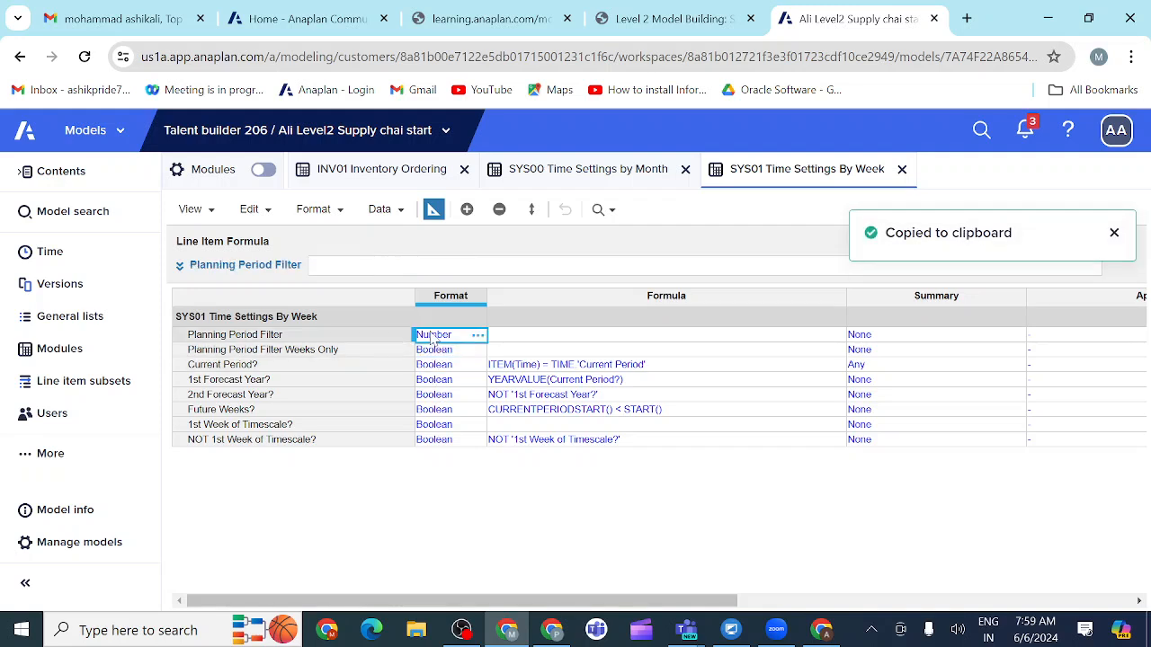
pyautogui.hotkey('ctrl', 'v')
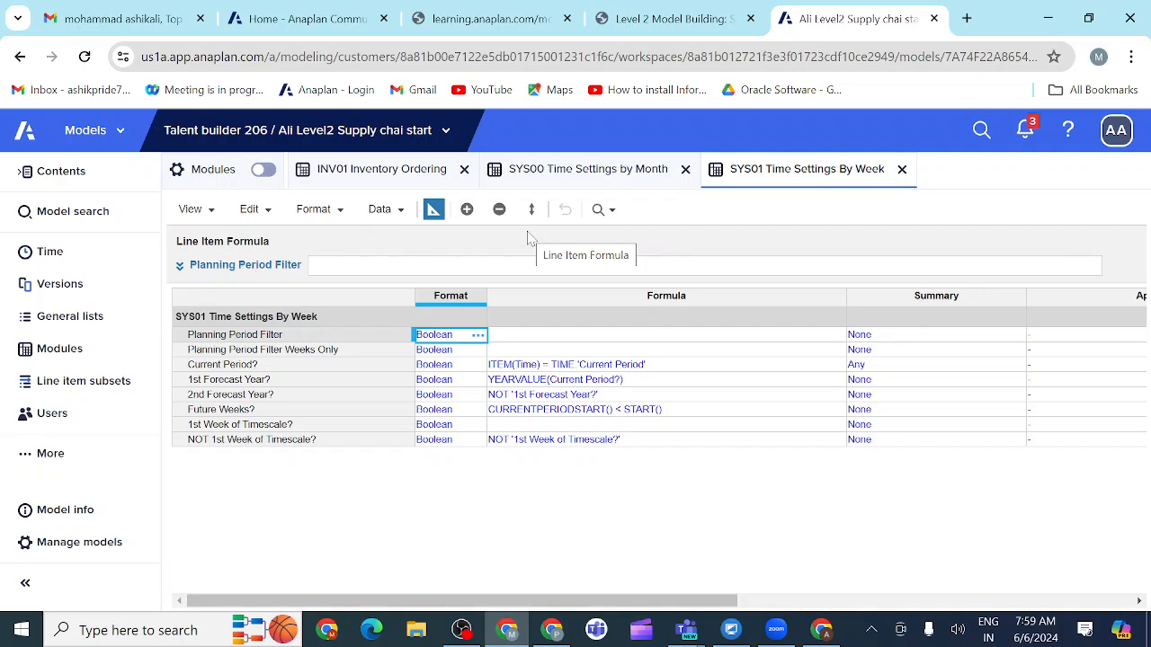
# Step: Review the purposes of the new SYS01 line items in the activity instructions, and check the Teams meeting window
pyautogui.click(716, 21)
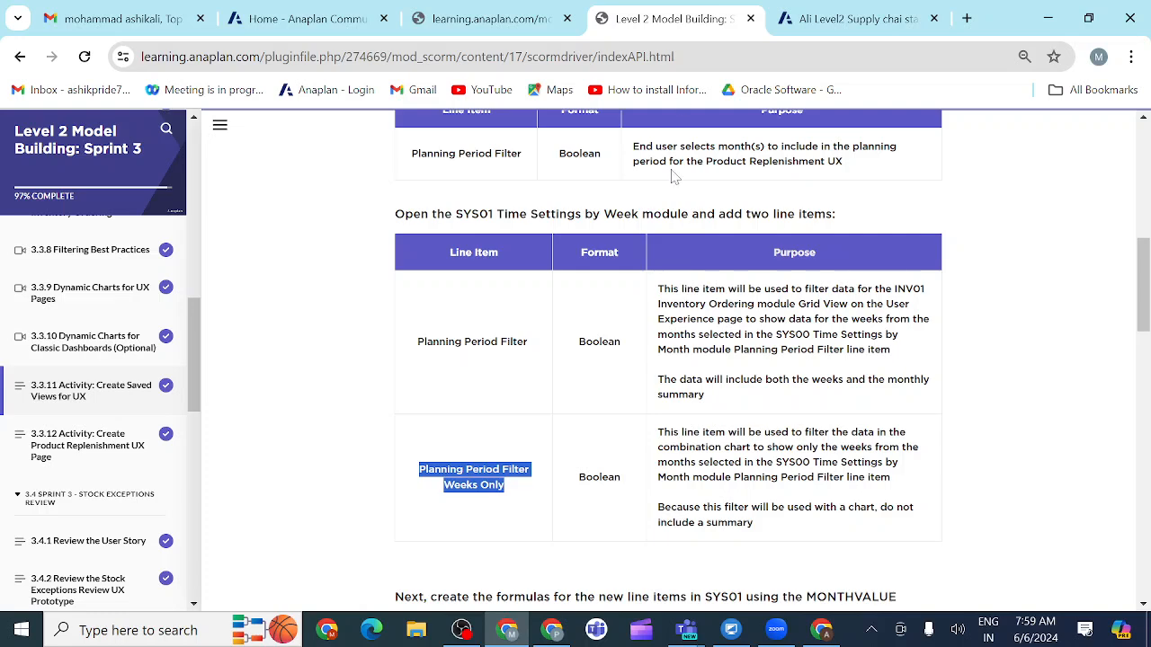
pyautogui.scroll(1, 681, 272)
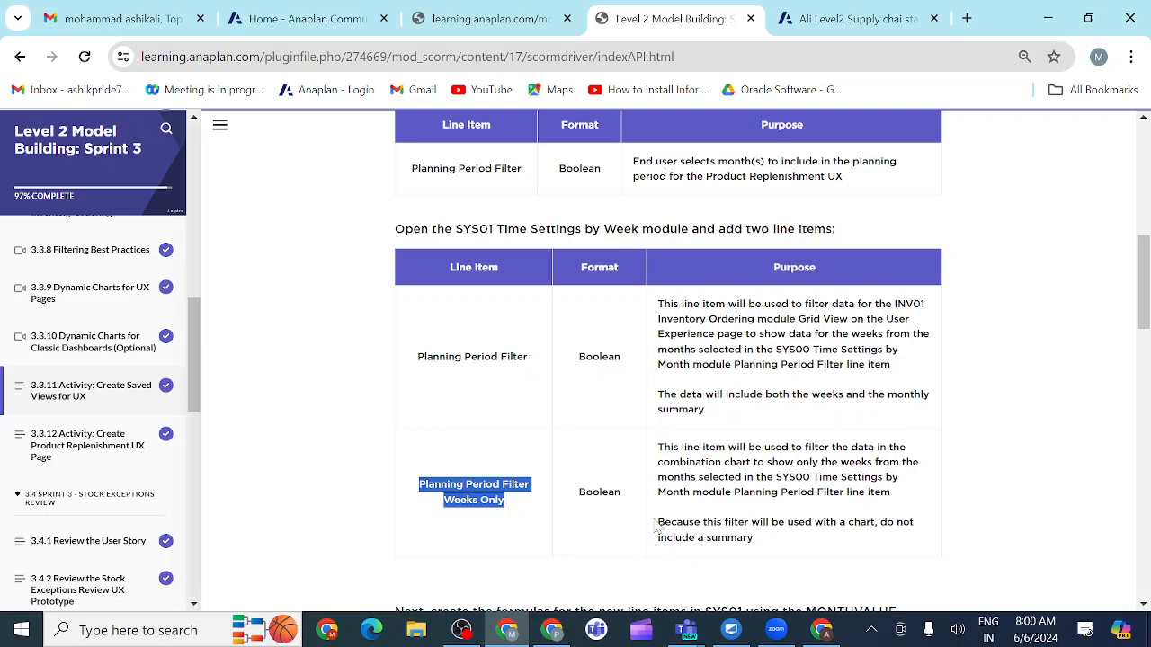
pyautogui.moveTo(689, 634)
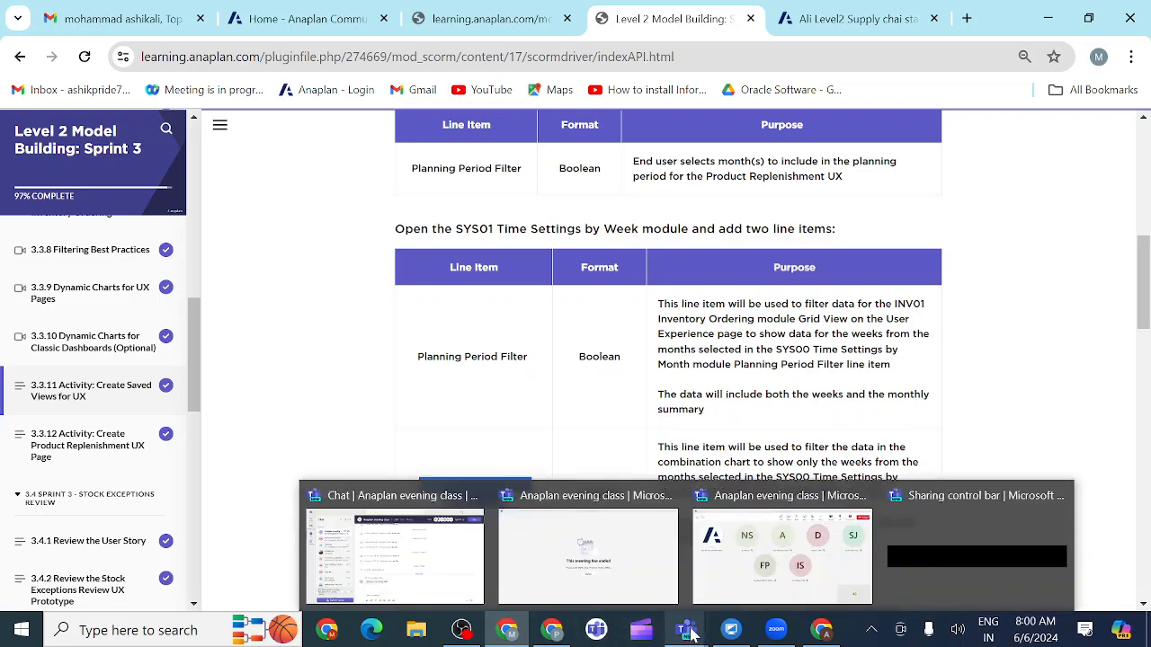
pyautogui.click(757, 572)
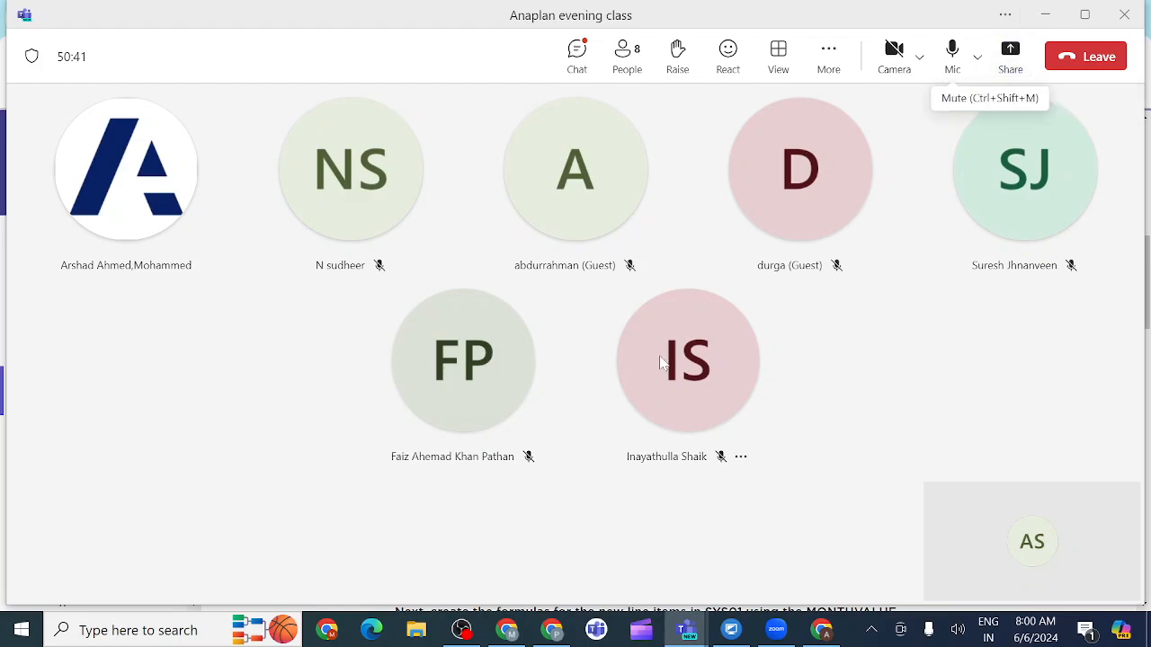
# Step: Open the supply chain model formula workbook from the desktop and look up the SYS01 Planning Period Filter formula
pyautogui.press('super+d')
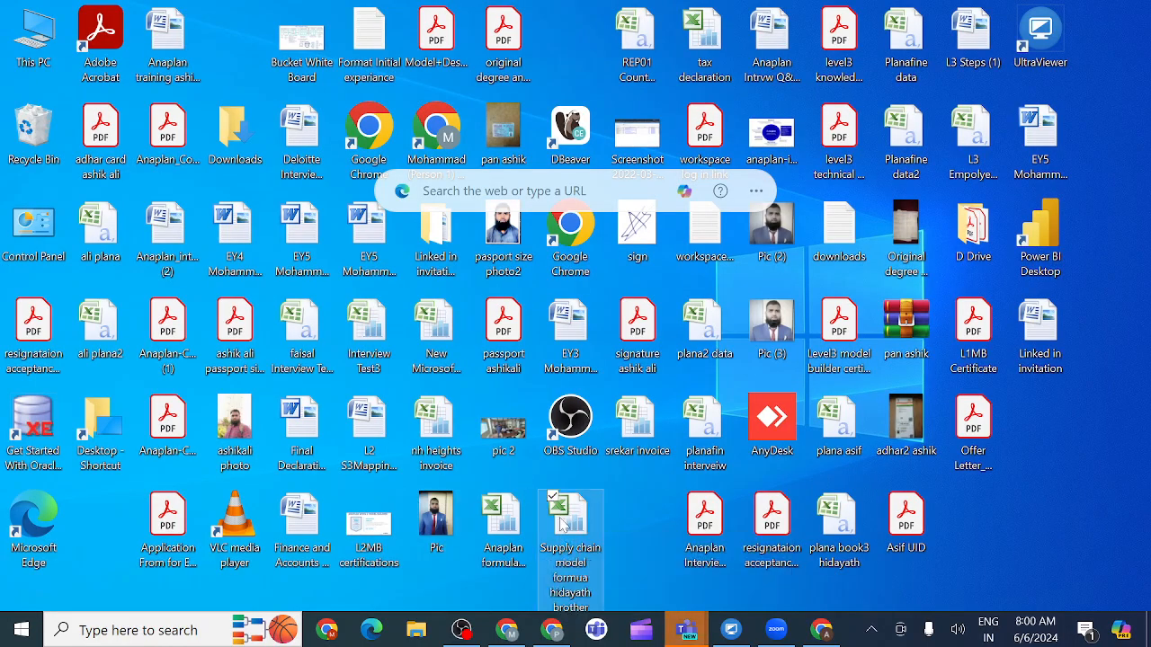
pyautogui.doubleClick(561, 522)
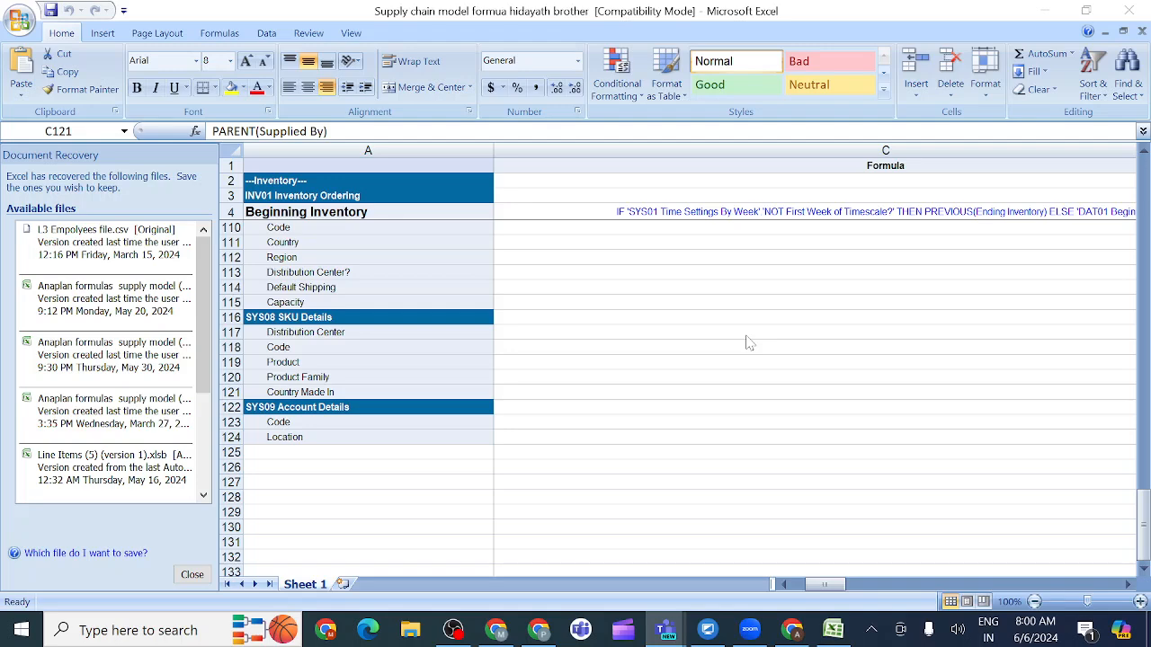
pyautogui.scroll(5, 746, 341)
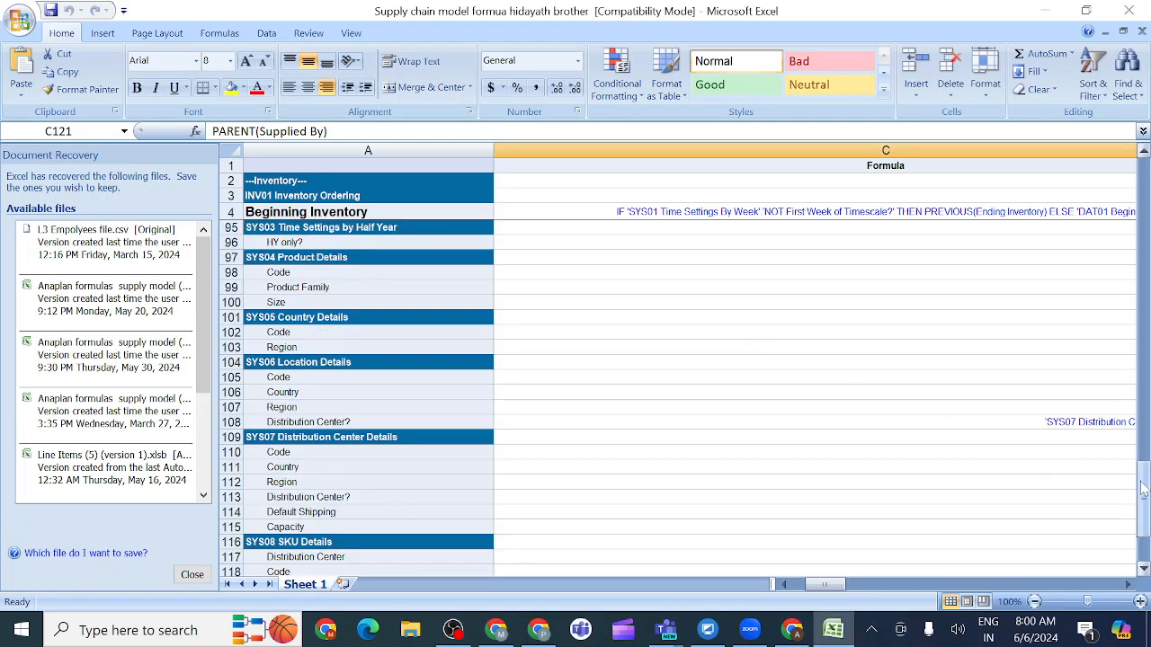
pyautogui.moveTo(1143, 489); pyautogui.dragTo(1145, 444)
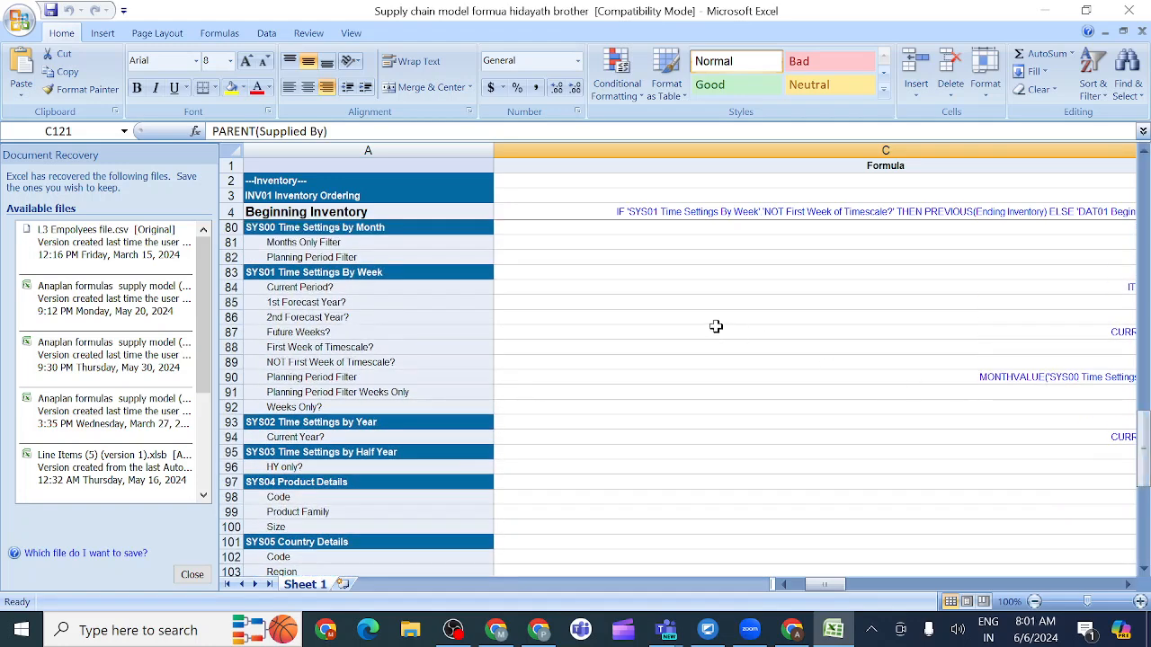
pyautogui.click(532, 378)
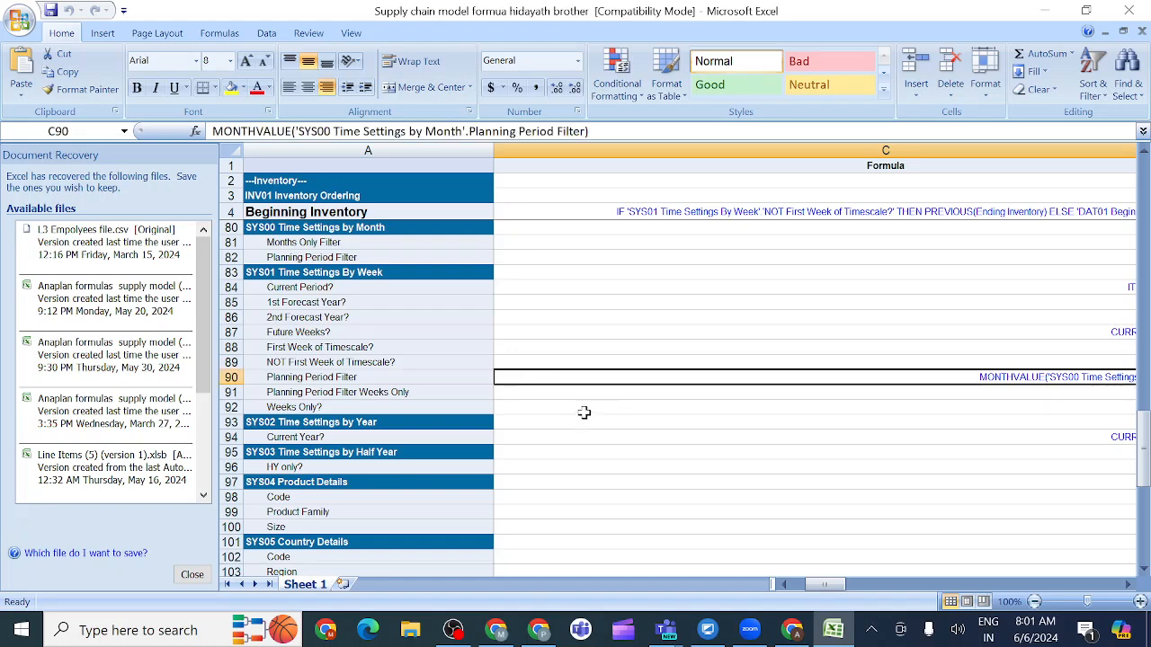
# Step: Compare the formula cells of the Planning Period Filter line items under SYS00 and SYS01 in the workbook
pyautogui.hscroll(3, 588, 417)
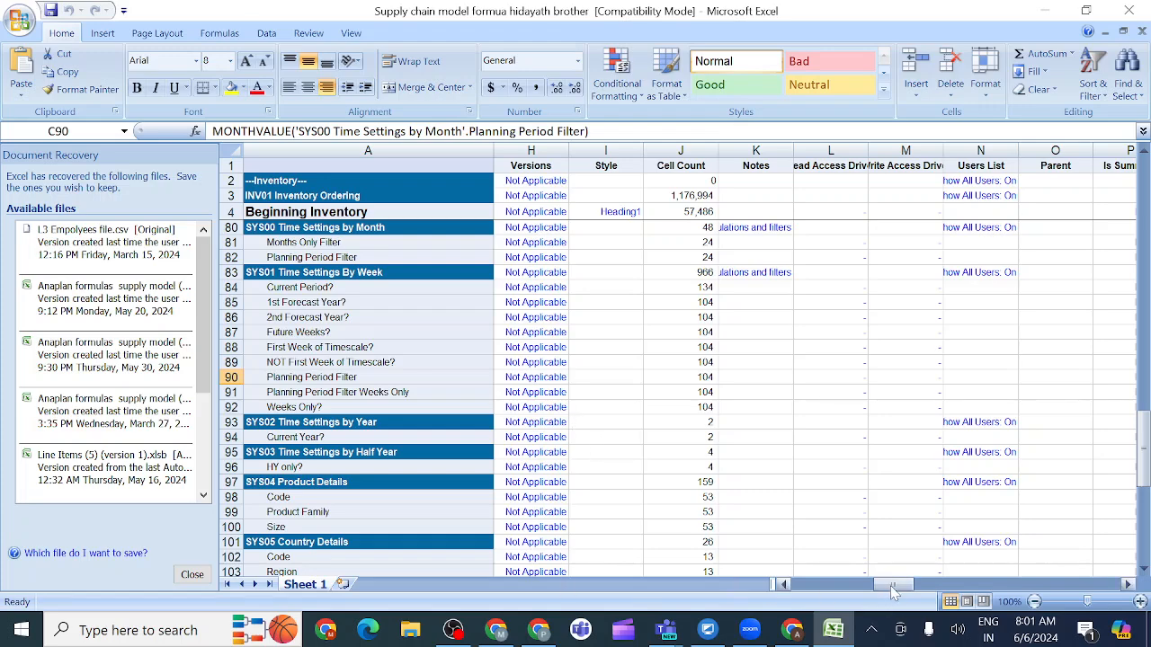
pyautogui.moveTo(892, 589); pyautogui.dragTo(820, 601)
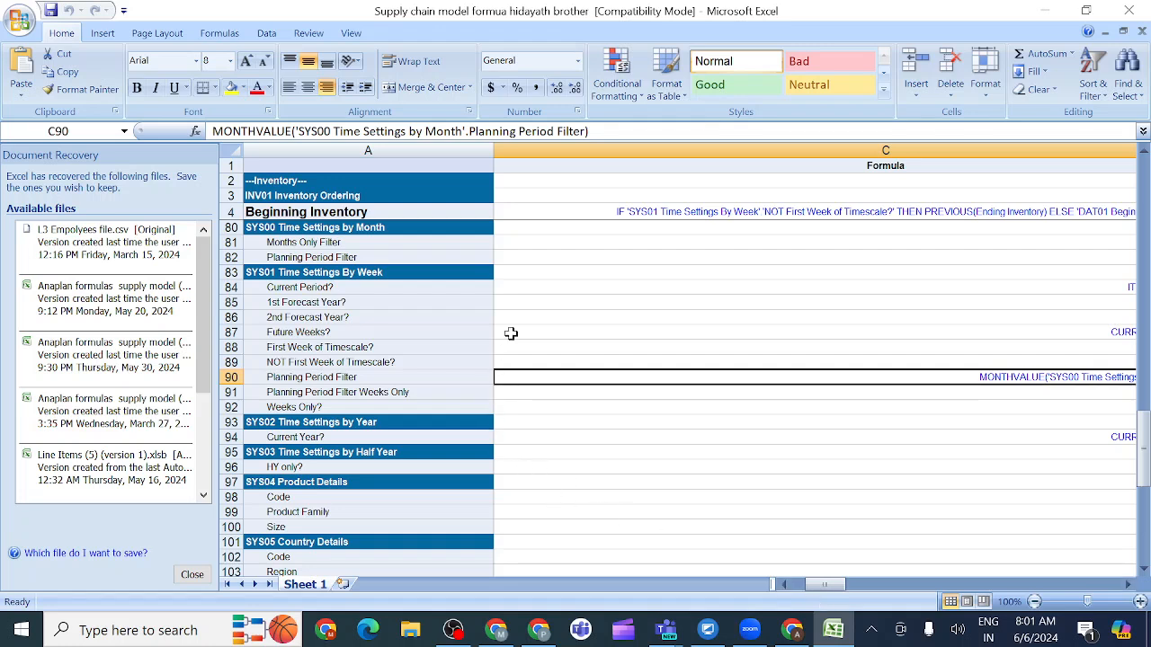
pyautogui.click(532, 257)
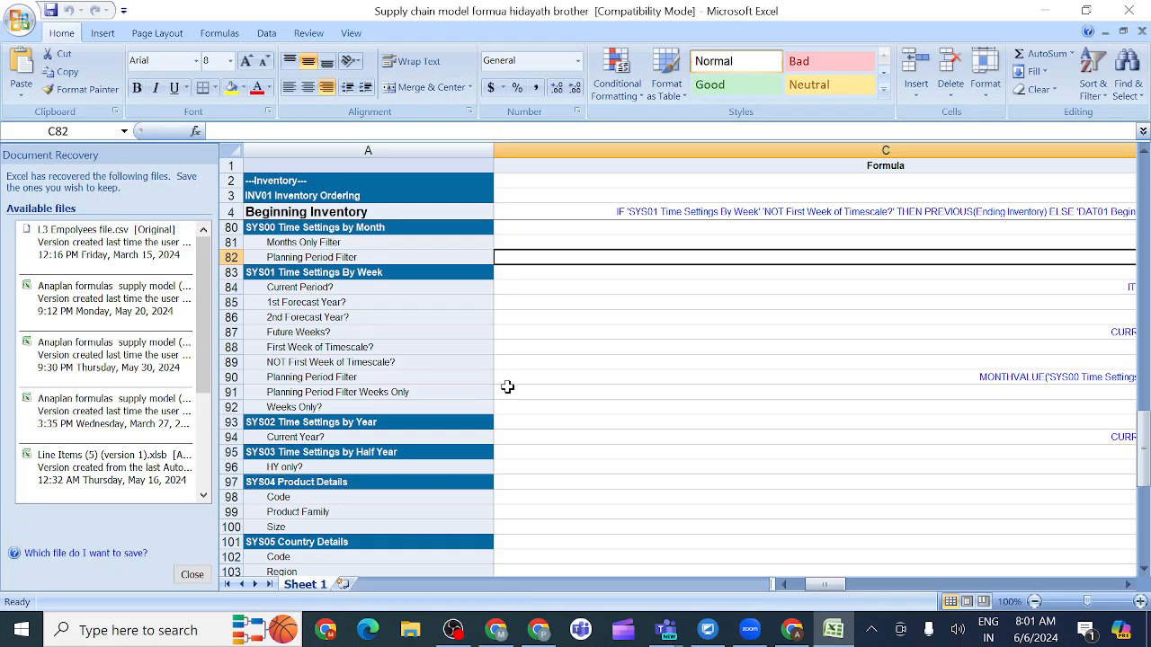
pyautogui.click(508, 382)
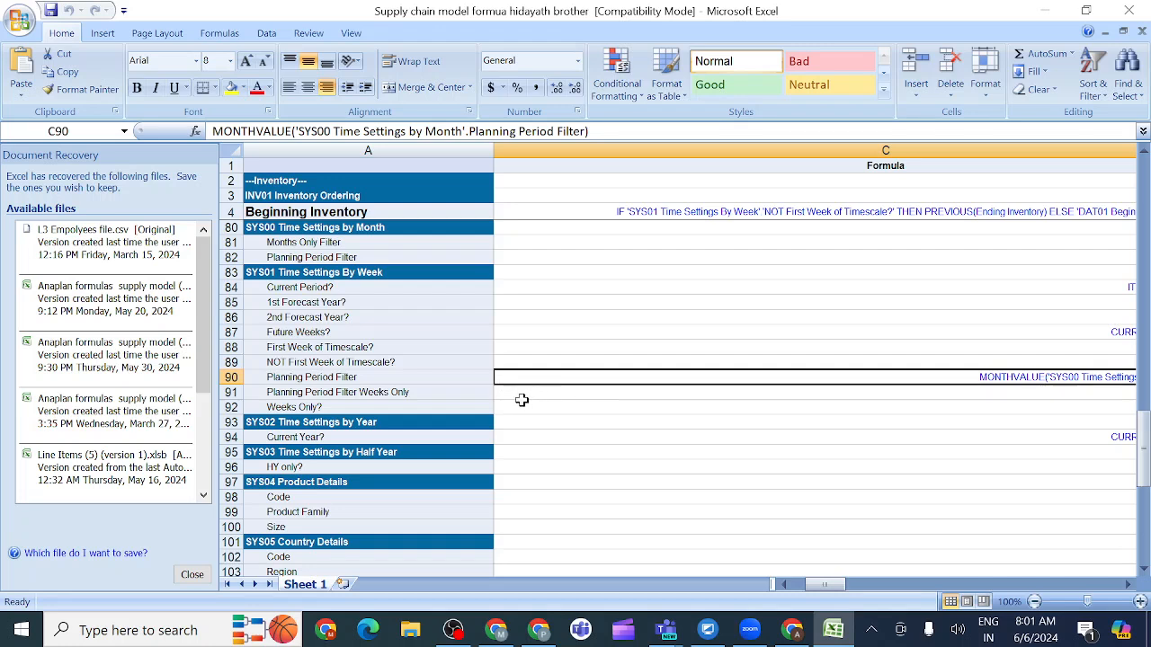
# Step: Check the formula cell of Planning Period Filter Weeks Only in the workbook and return to the activity instructions in Chrome
pyautogui.click(520, 396)
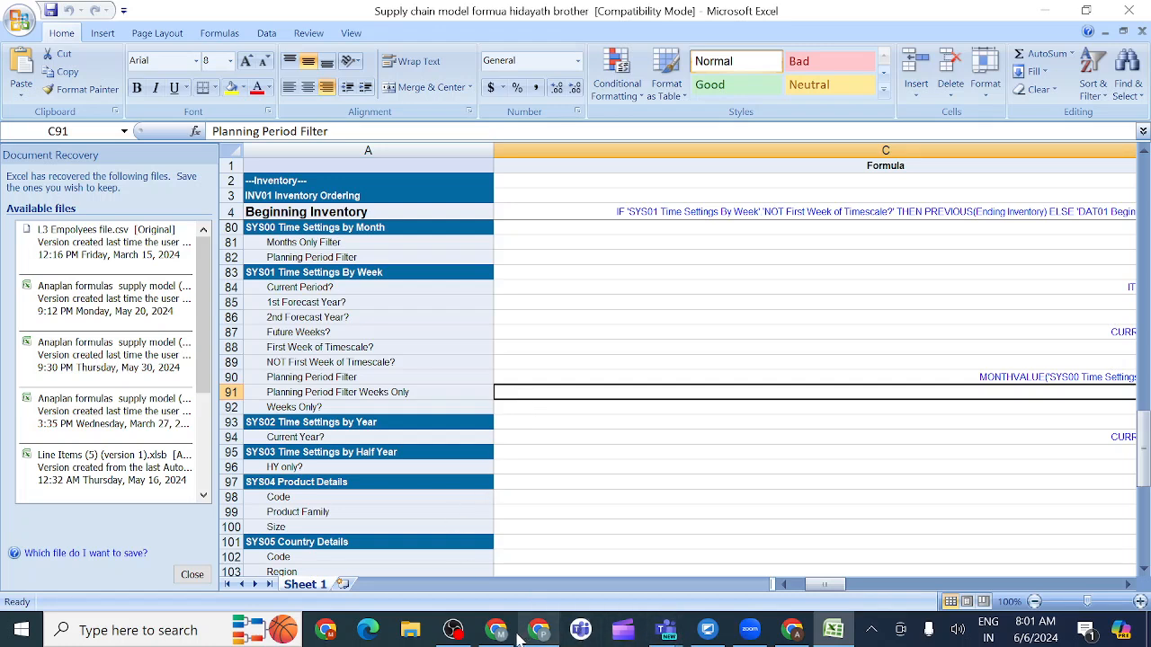
pyautogui.moveTo(504, 635)
pyautogui.click(479, 580)
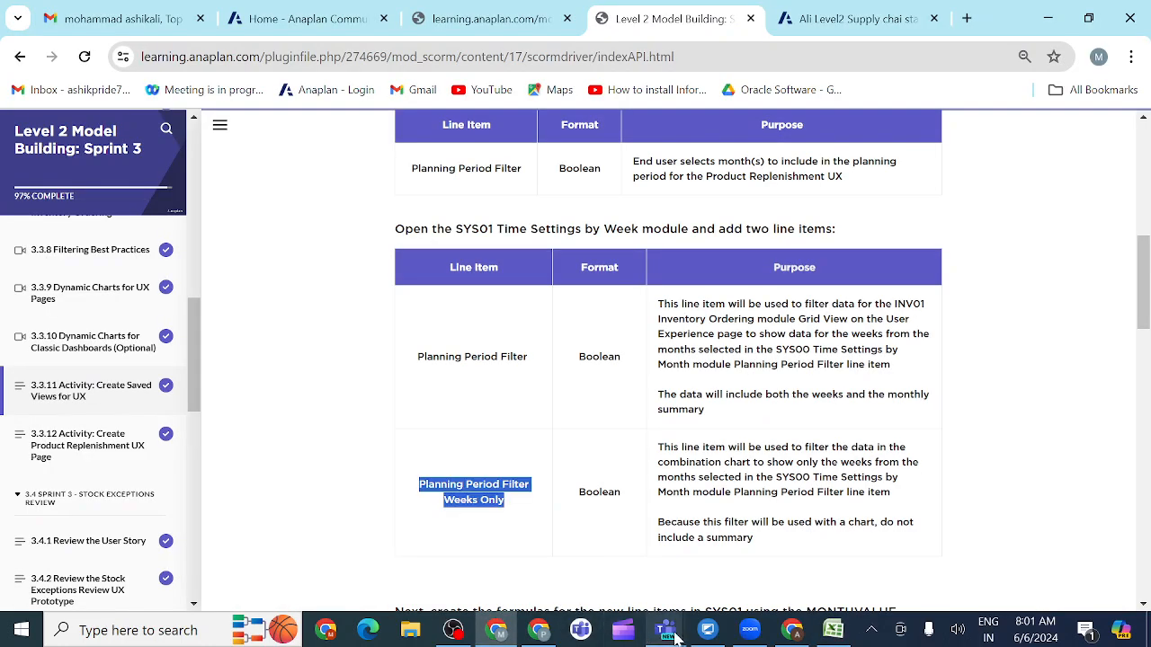
# Step: Switch to the Teams meeting and share the whole screen with sound included
pyautogui.moveTo(666, 633)
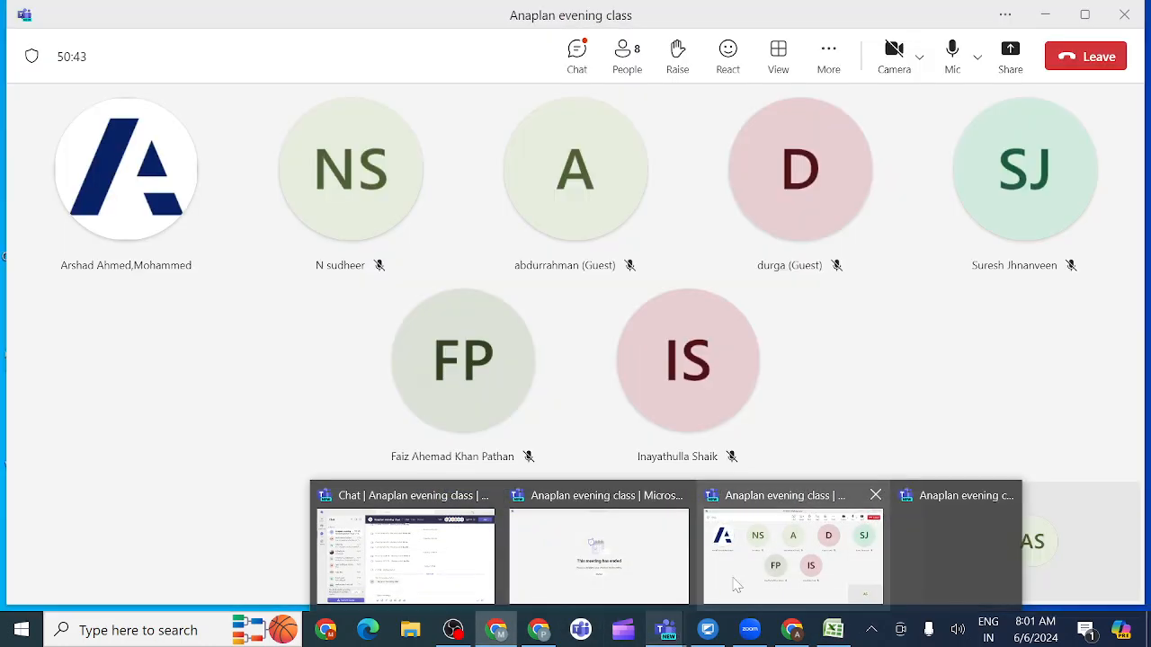
pyautogui.click(735, 585)
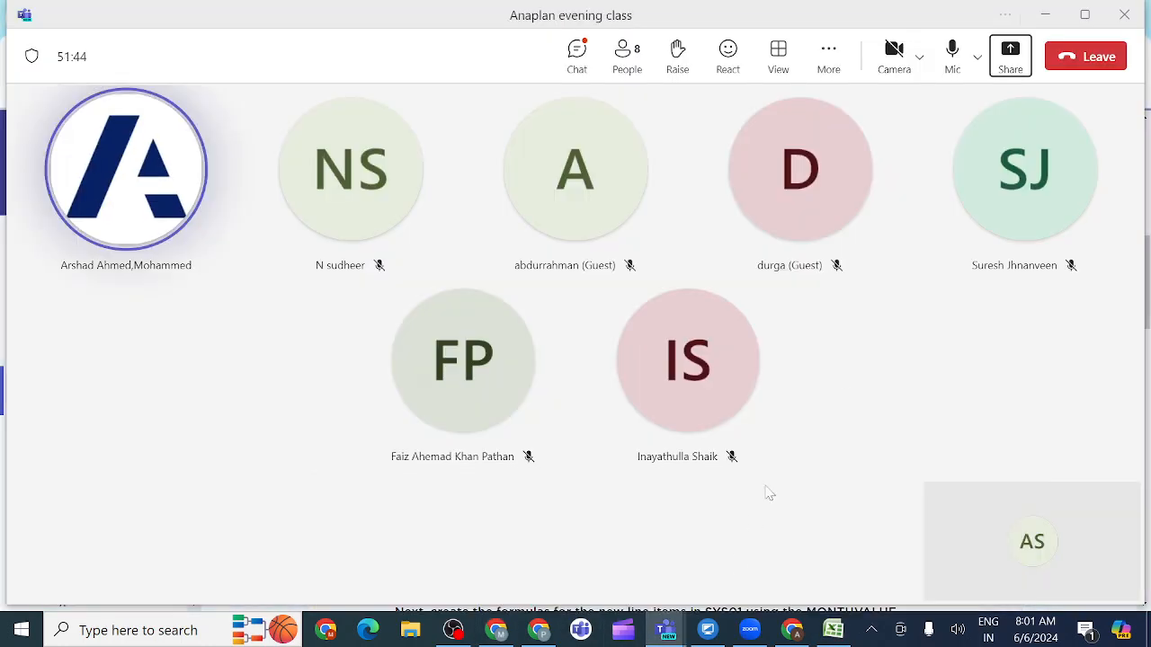
pyautogui.click(964, 132)
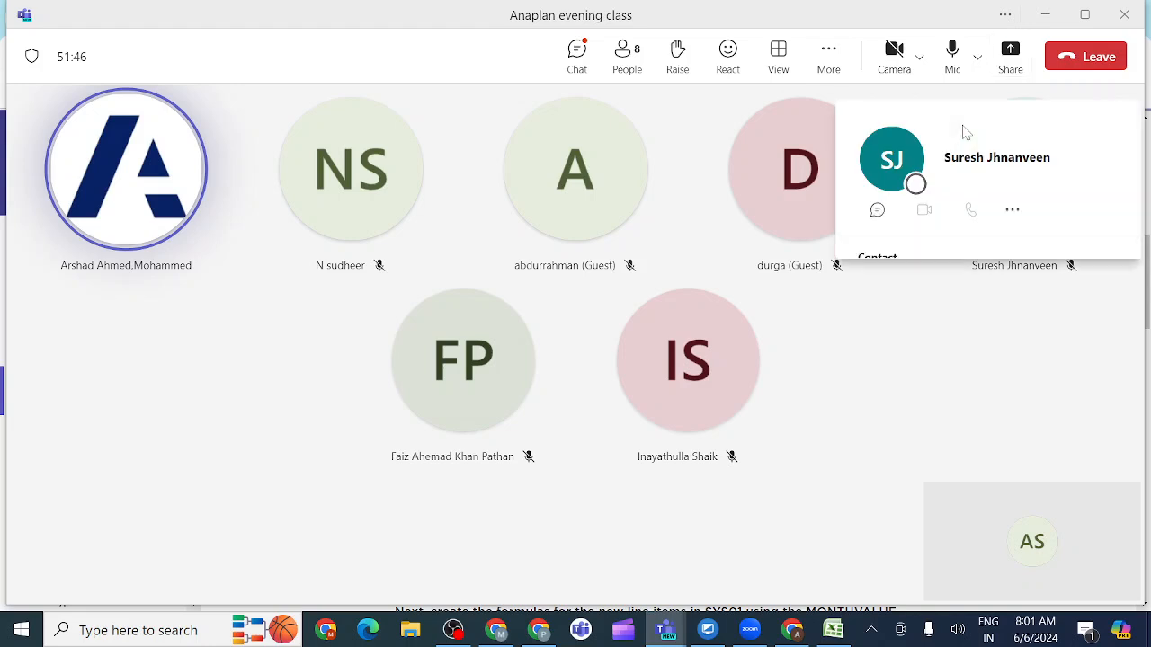
pyautogui.click(1011, 56)
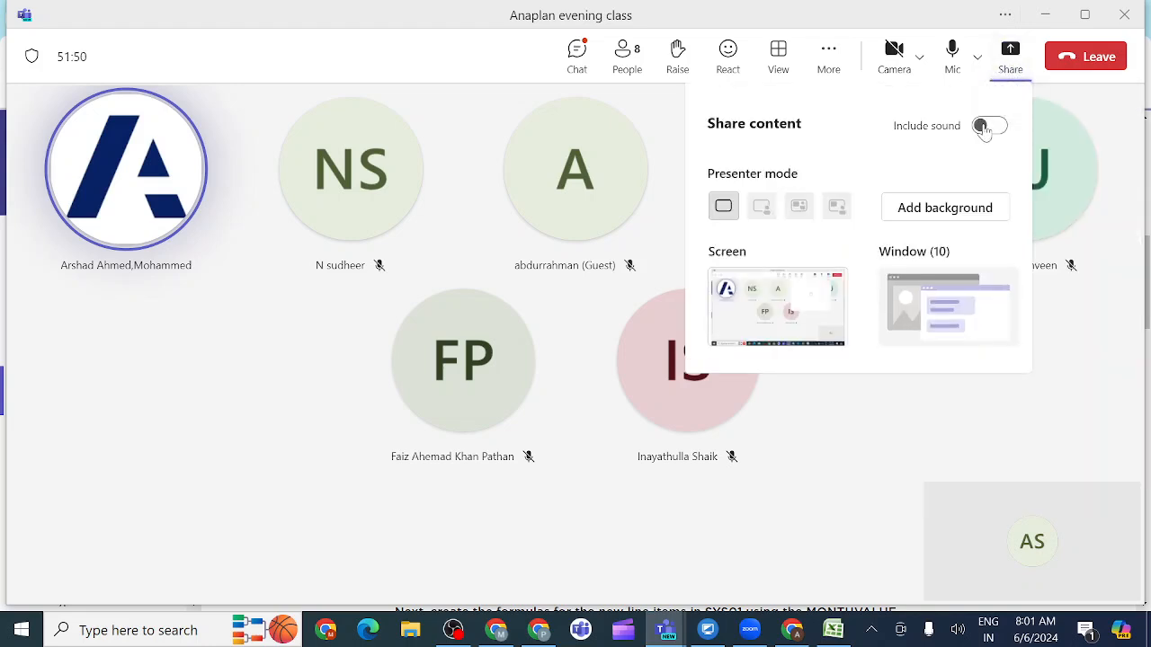
pyautogui.click(987, 125)
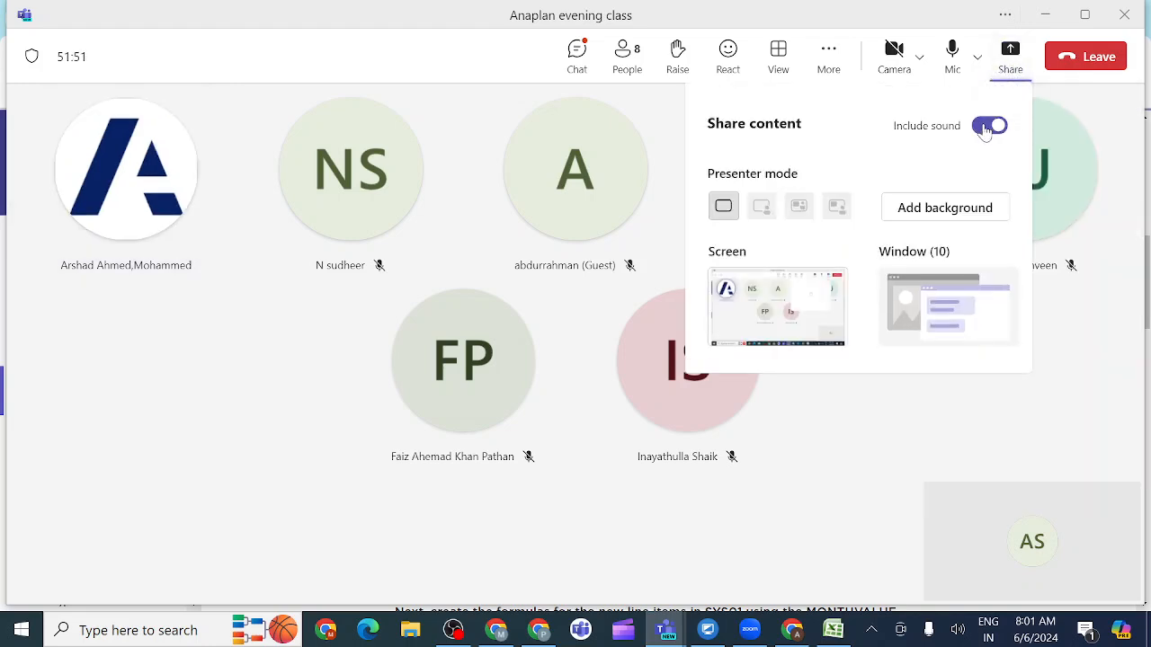
pyautogui.click(809, 301)
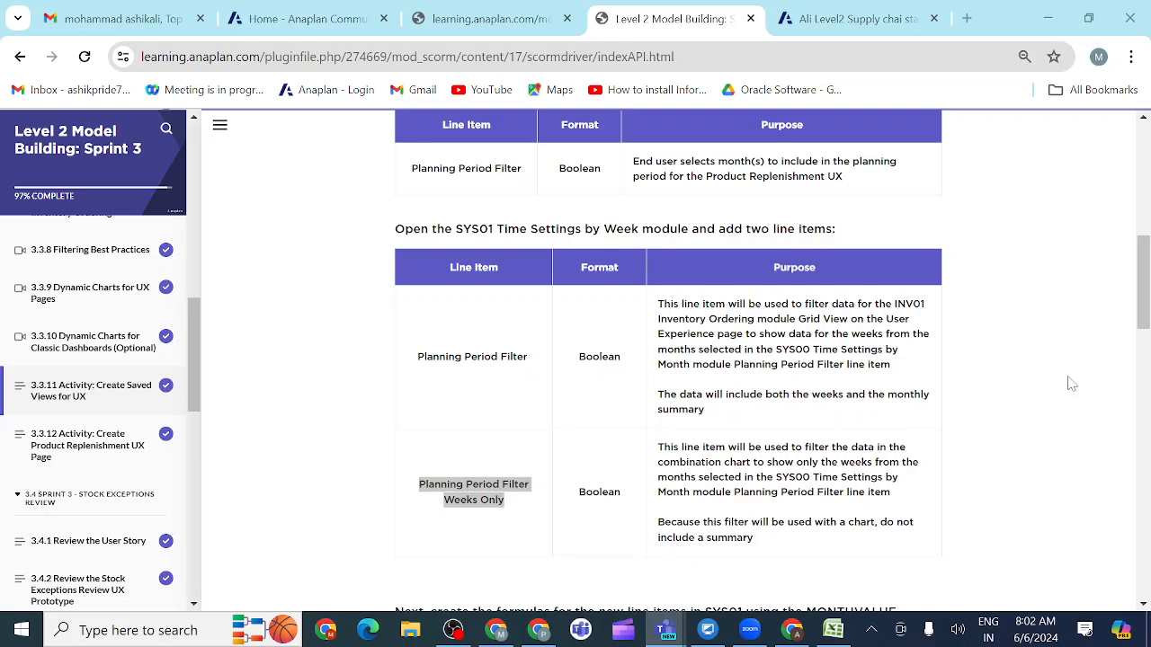
# Step: Go back to the Anaplan model and show the SYS00 Time Settings by Month module as a data grid by month
pyautogui.click(834, 20)
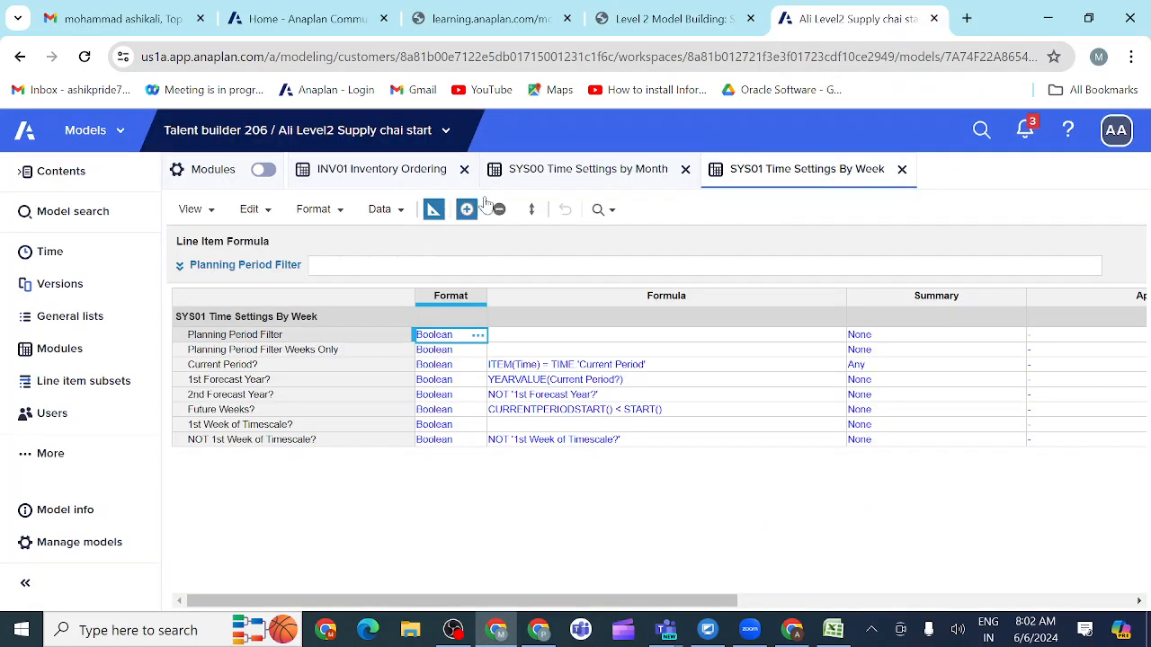
pyautogui.click(556, 177)
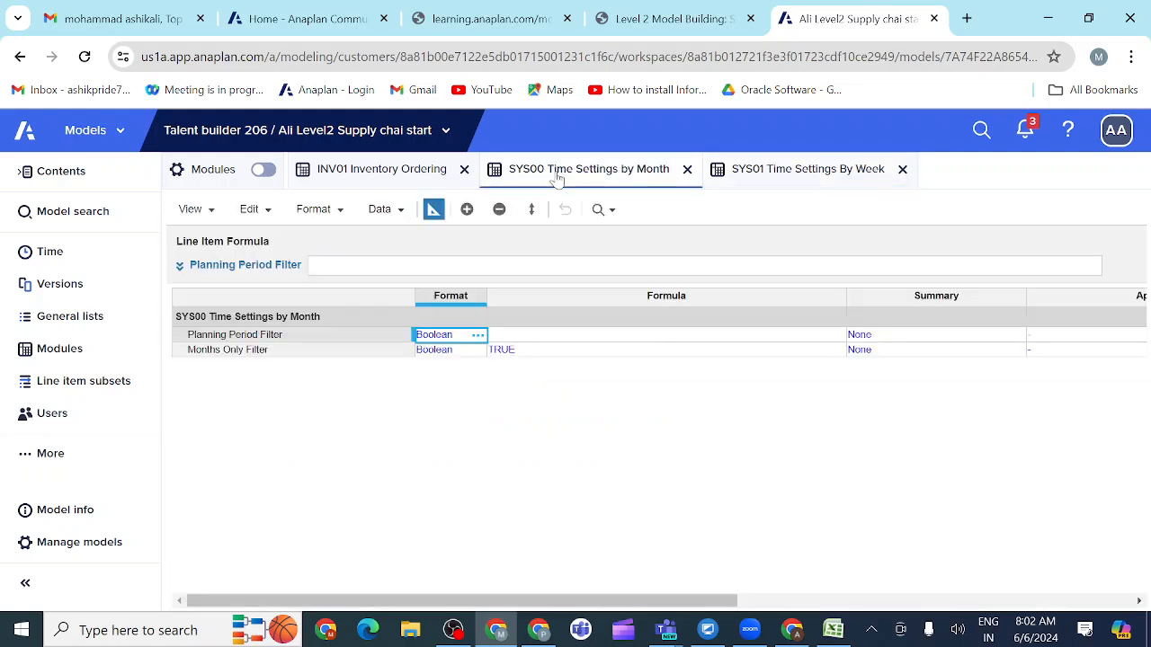
pyautogui.click(433, 211)
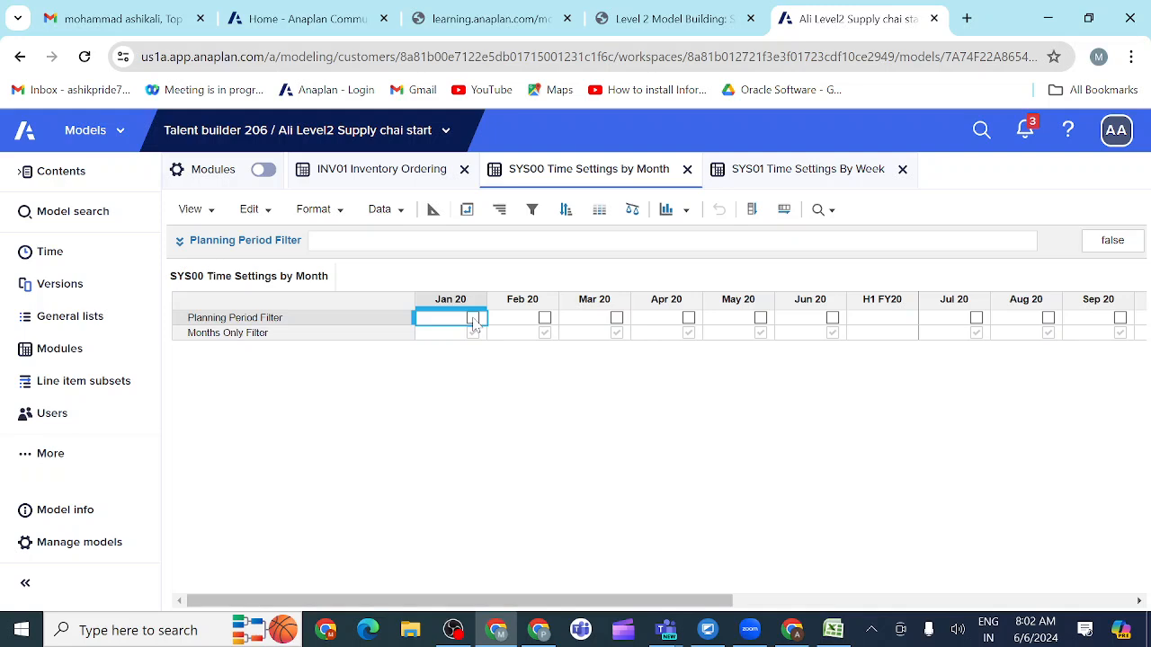
# Step: Include Jan 20, Feb 20 and Mar 20 in the SYS00 Planning Period Filter
pyautogui.click(472, 320)
pyautogui.click(544, 320)
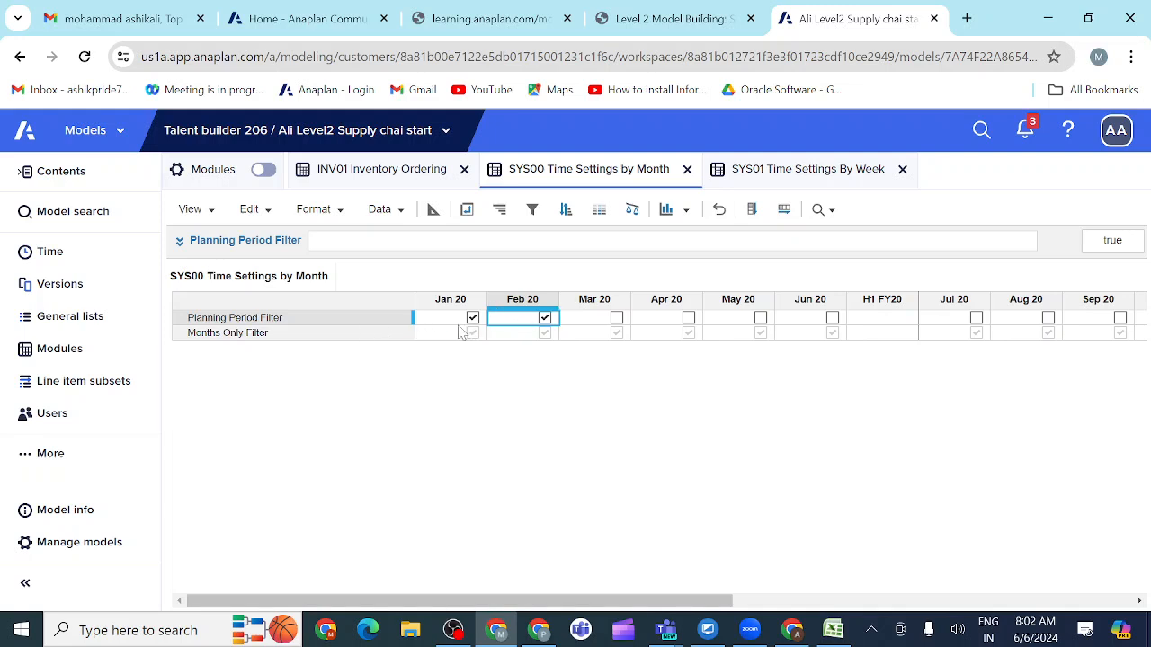
pyautogui.click(616, 318)
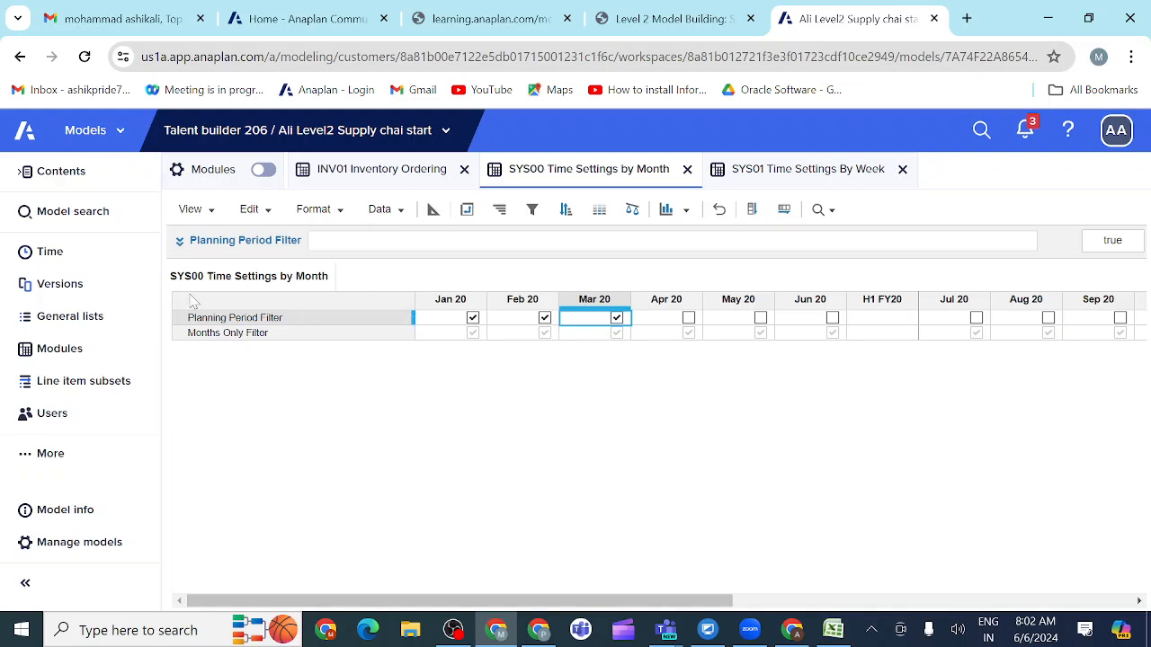
# Step: Apply the formula TRUE to the Planning Period Filter line item in SYS00
pyautogui.click(181, 250)
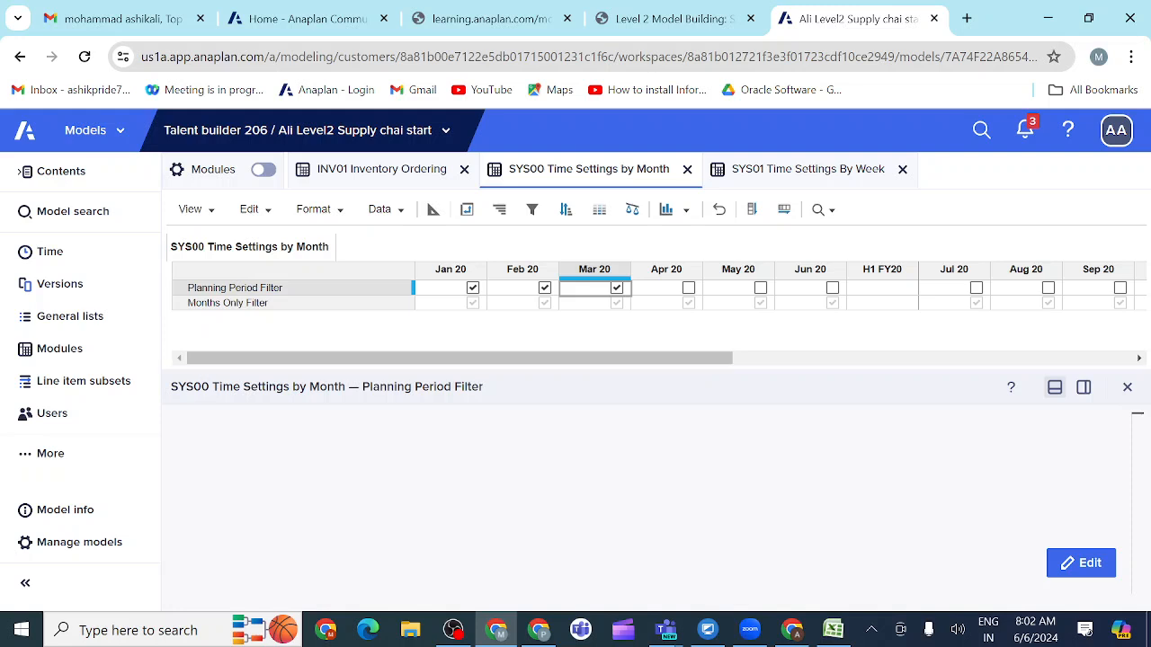
pyautogui.click(198, 422)
pyautogui.write('true')
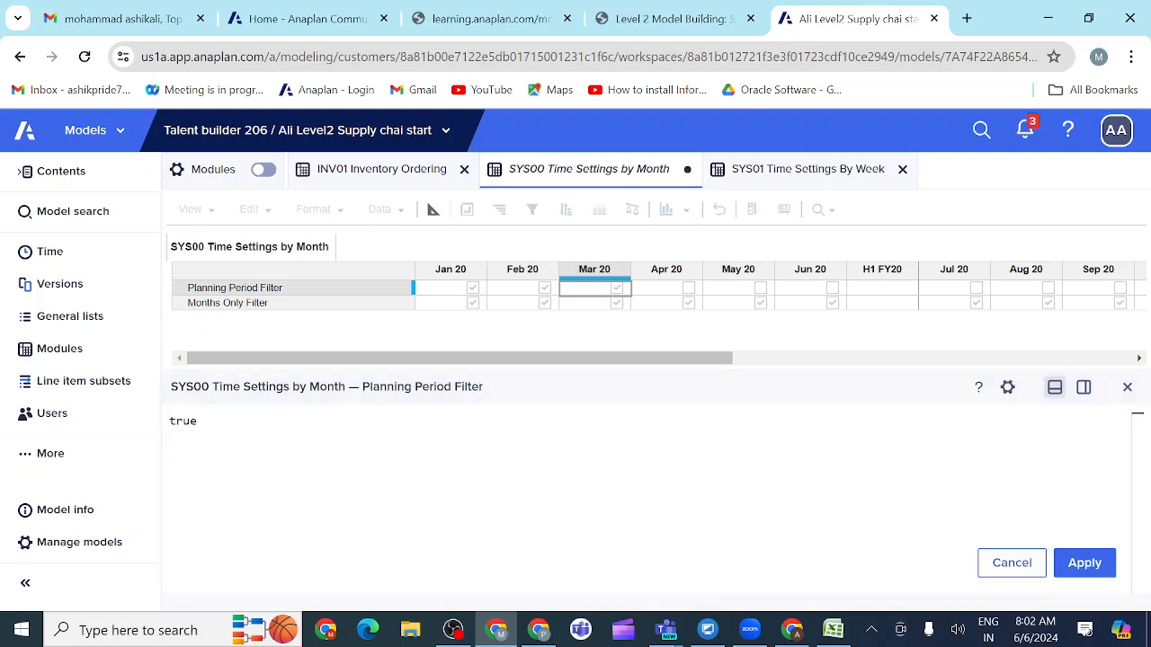
pyautogui.press('BackSpace')
pyautogui.press('BackSpace')
pyautogui.press('BackSpace')
pyautogui.write('TRUE')
pyautogui.click(1088, 561)
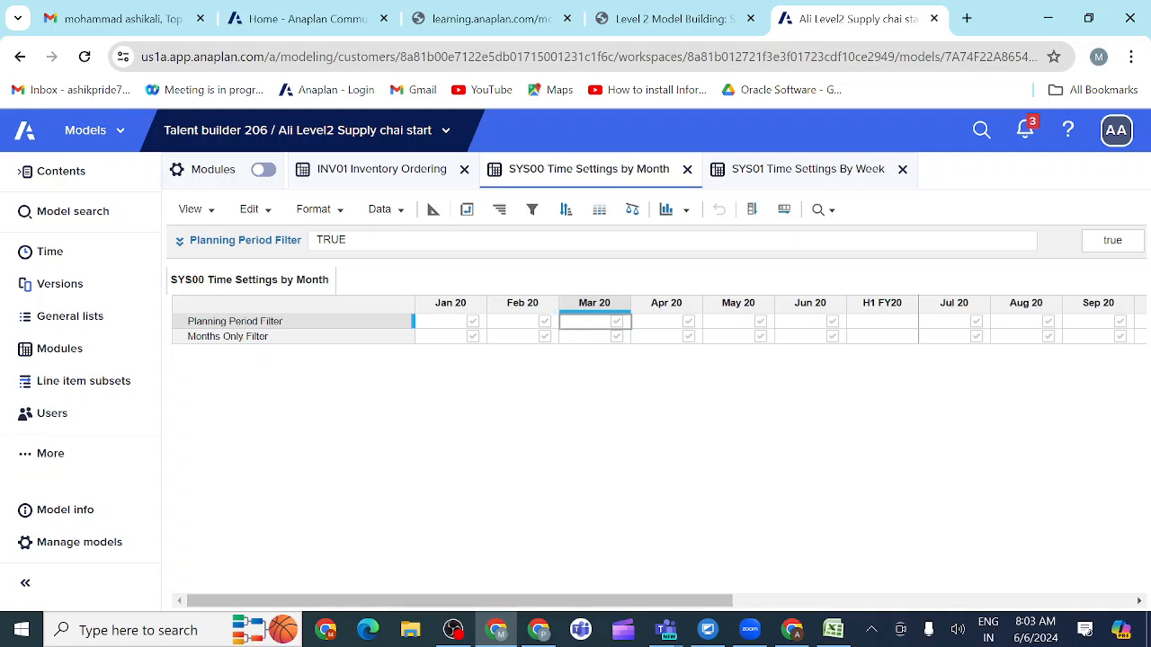
# Step: Remove the TRUE formula from the SYS00 Planning Period Filter so its months can be edited individually
pyautogui.doubleClick(331, 240)
pyautogui.press('BackSpace')
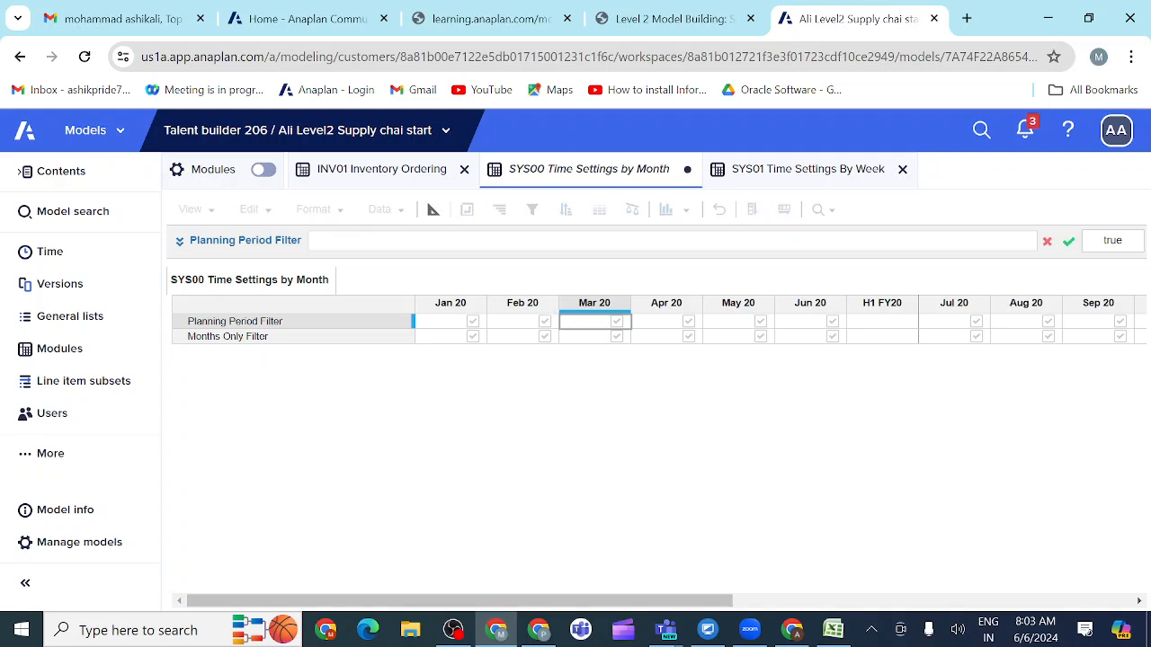
pyautogui.click(1068, 240)
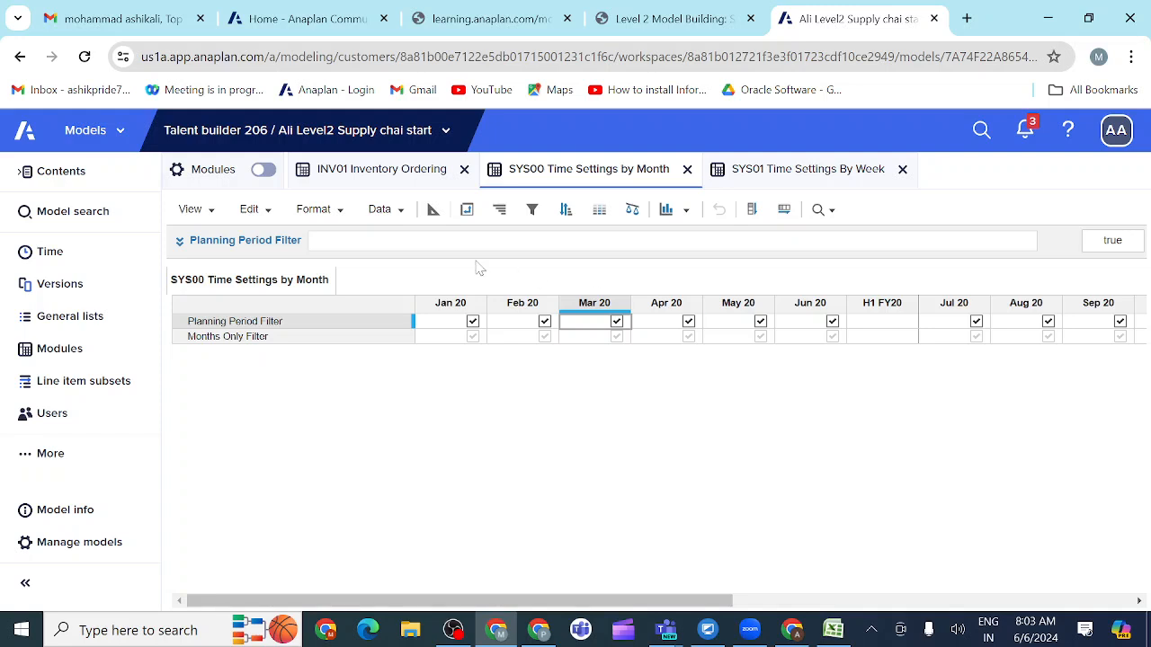
# Step: Apply the formula FALSE to the SYS00 Planning Period Filter to deselect every month
pyautogui.click(180, 243)
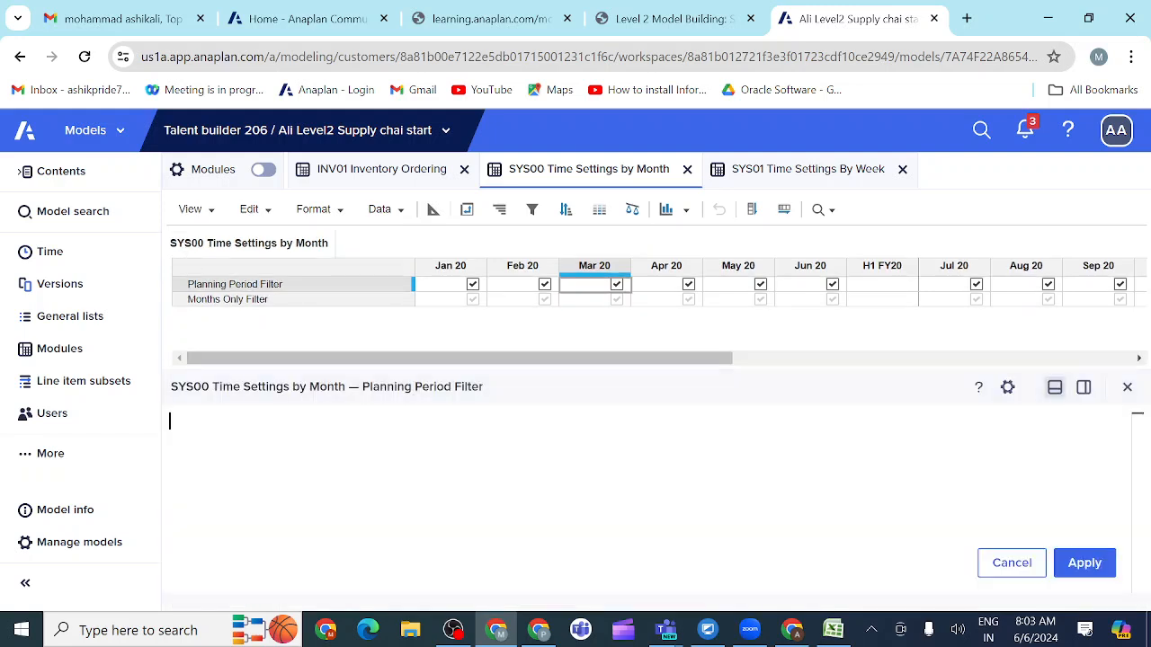
pyautogui.write('FALSE')
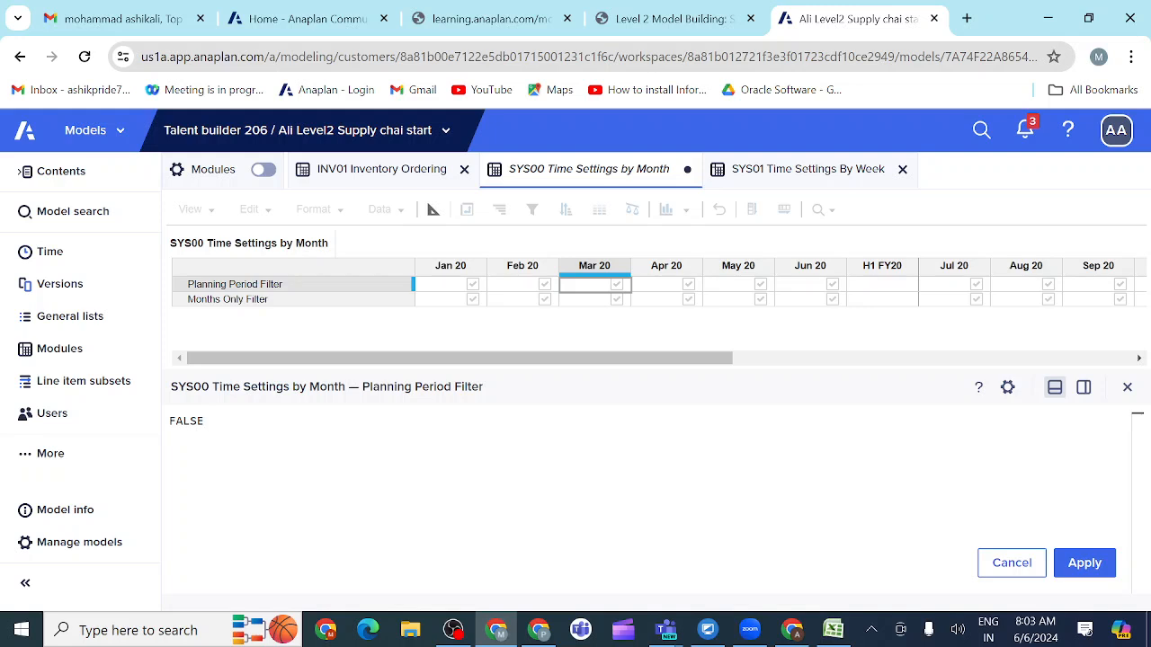
pyautogui.click(1085, 564)
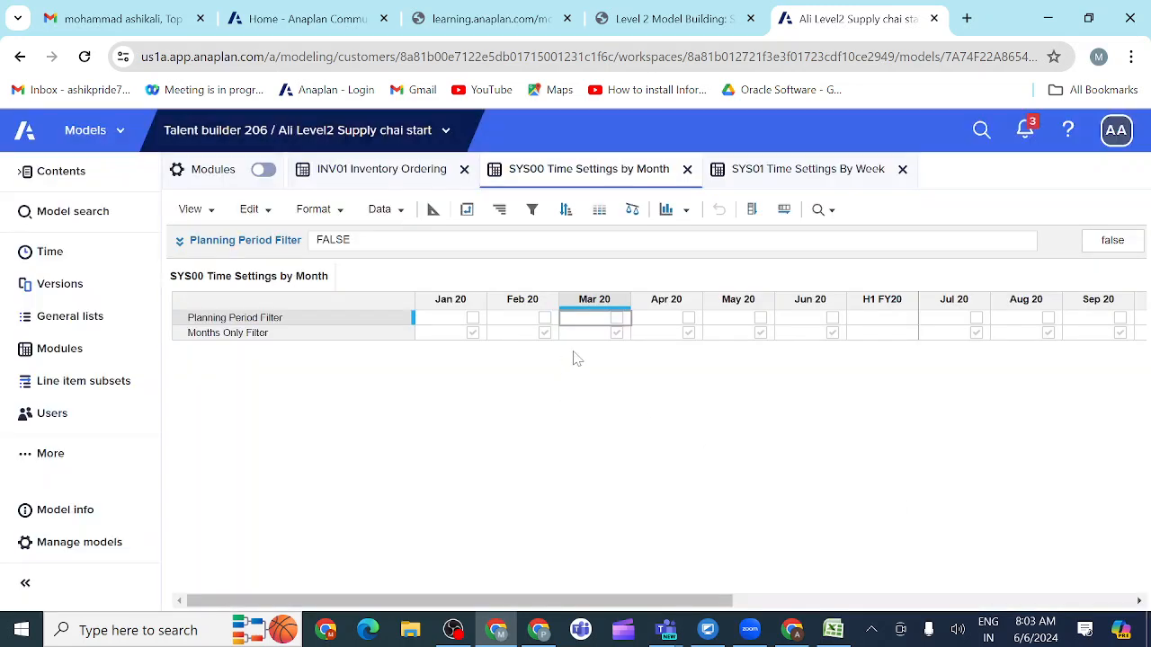
# Step: Select every month in the SYS00 Planning Period Filter by applying TRUE in place of FALSE, and clear the formula to keep the cells editable
pyautogui.click(179, 241)
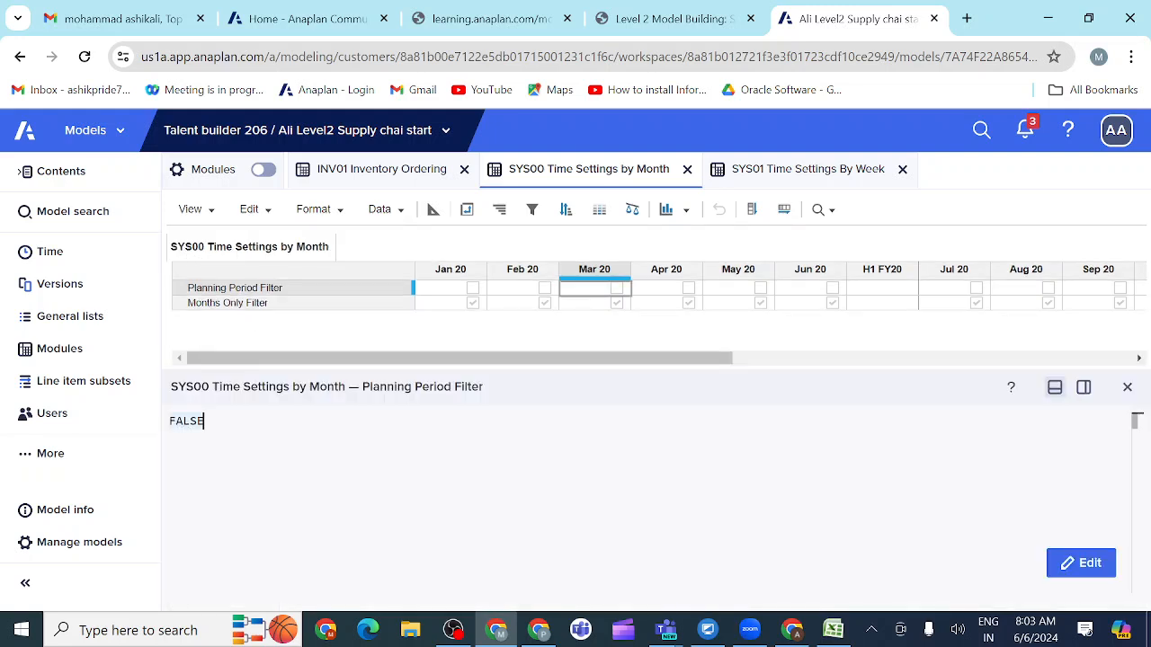
pyautogui.press('BackSpace')
pyautogui.press('BackSpace')
pyautogui.press('BackSpace')
pyautogui.press('BackSpace')
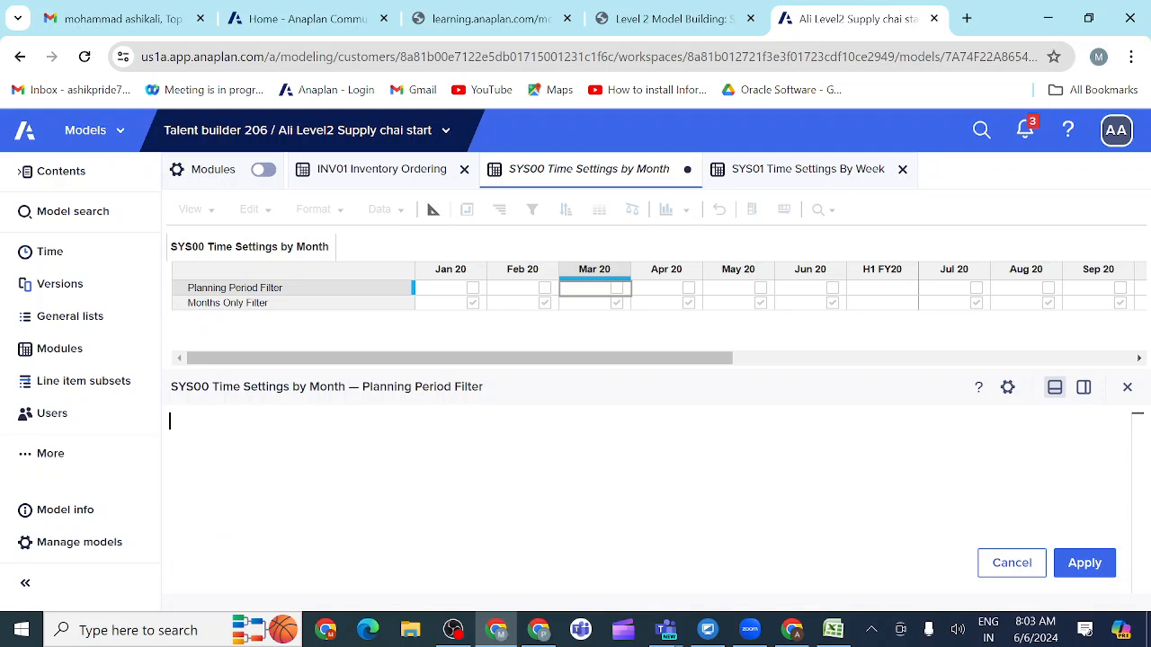
pyautogui.write('TRUE')
pyautogui.click(1086, 564)
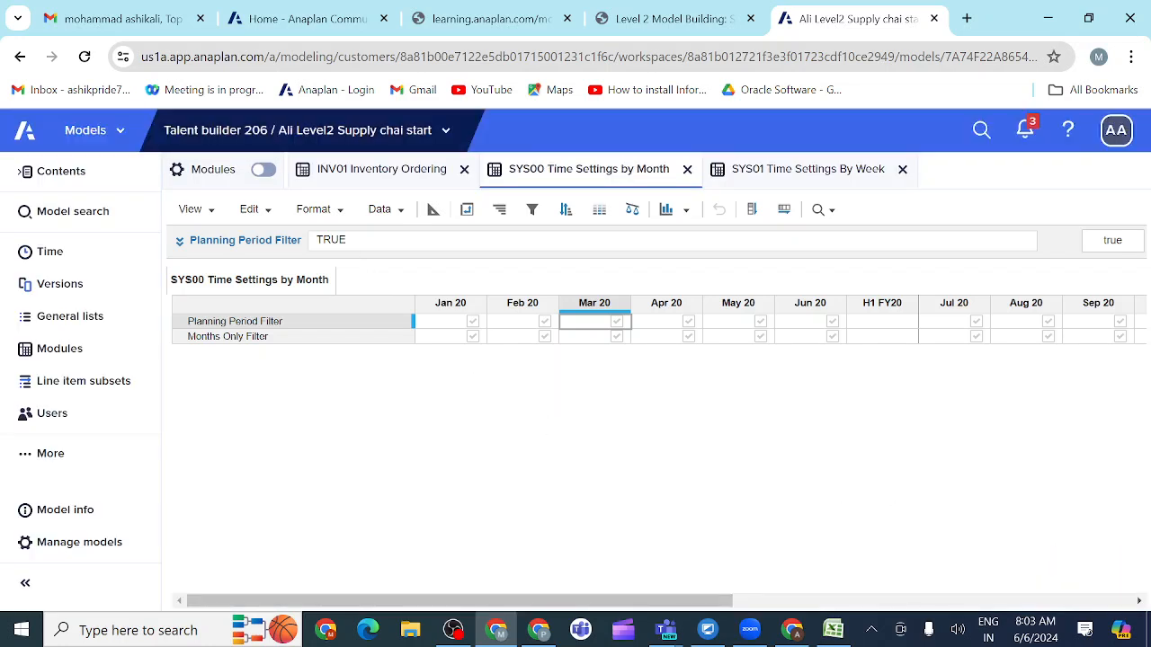
pyautogui.write('T')
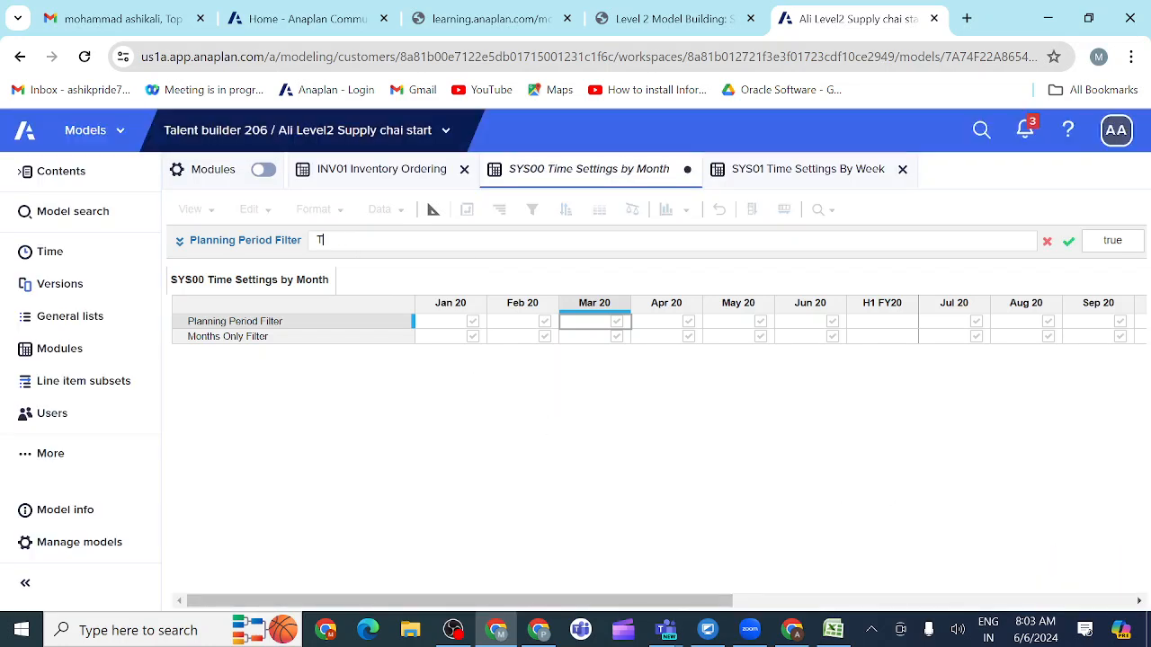
pyautogui.click(1068, 242)
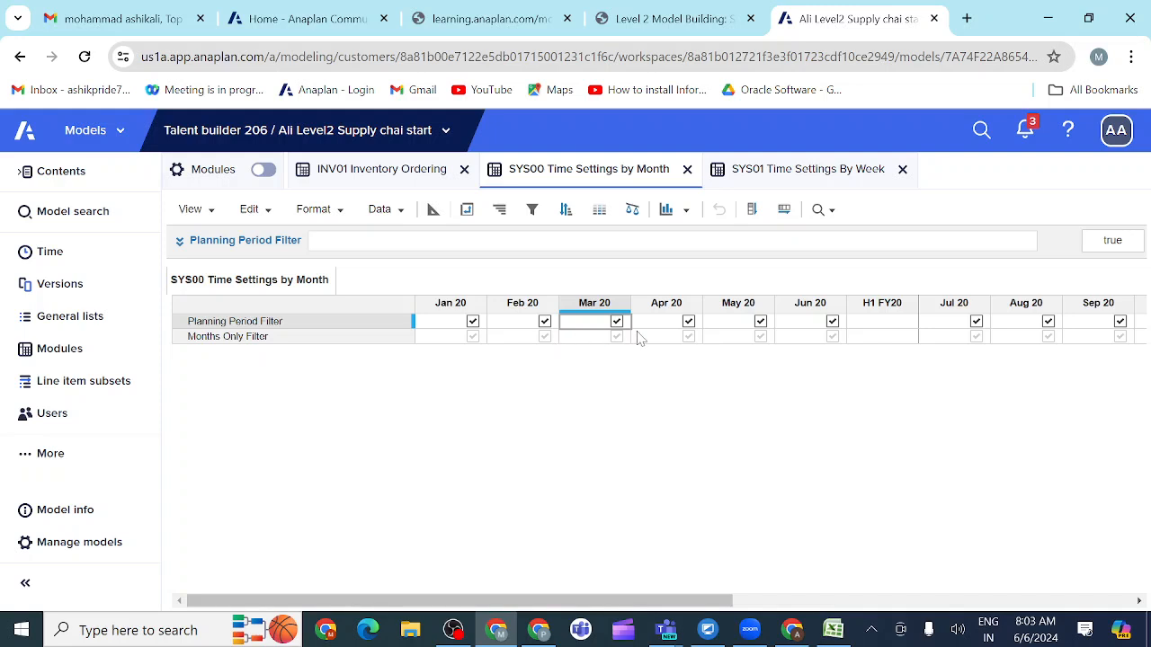
# Step: Deselect Jan 20 in the SYS00 Planning Period Filter and copy it across the months, and reselect them all the same way
pyautogui.click(765, 178)
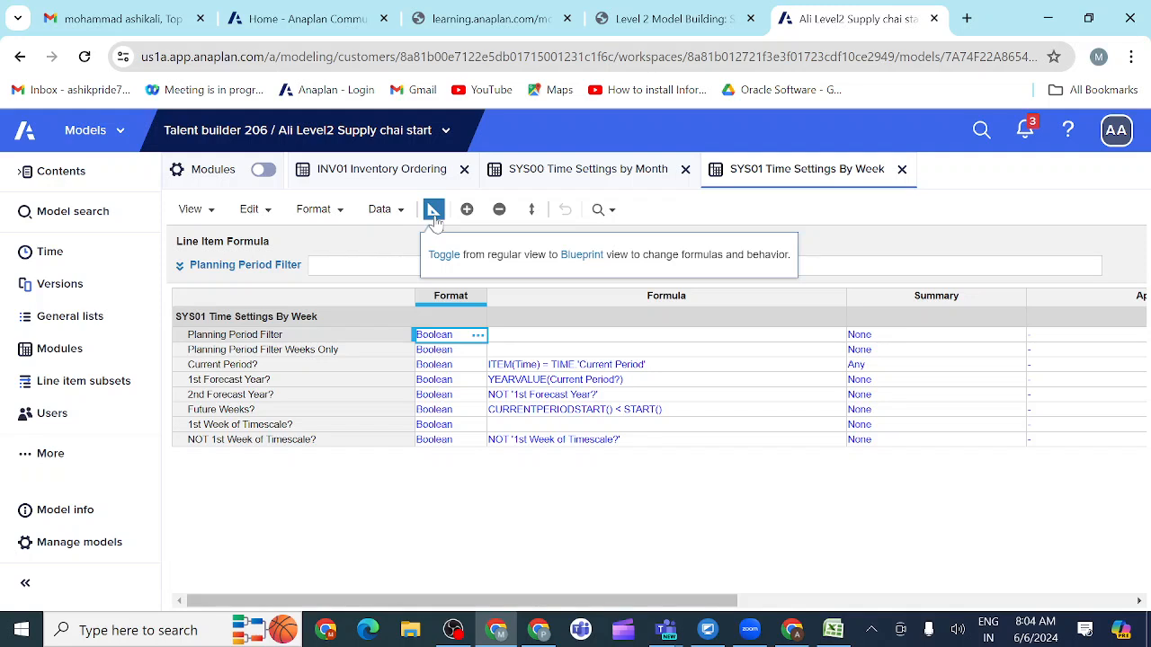
pyautogui.click(572, 177)
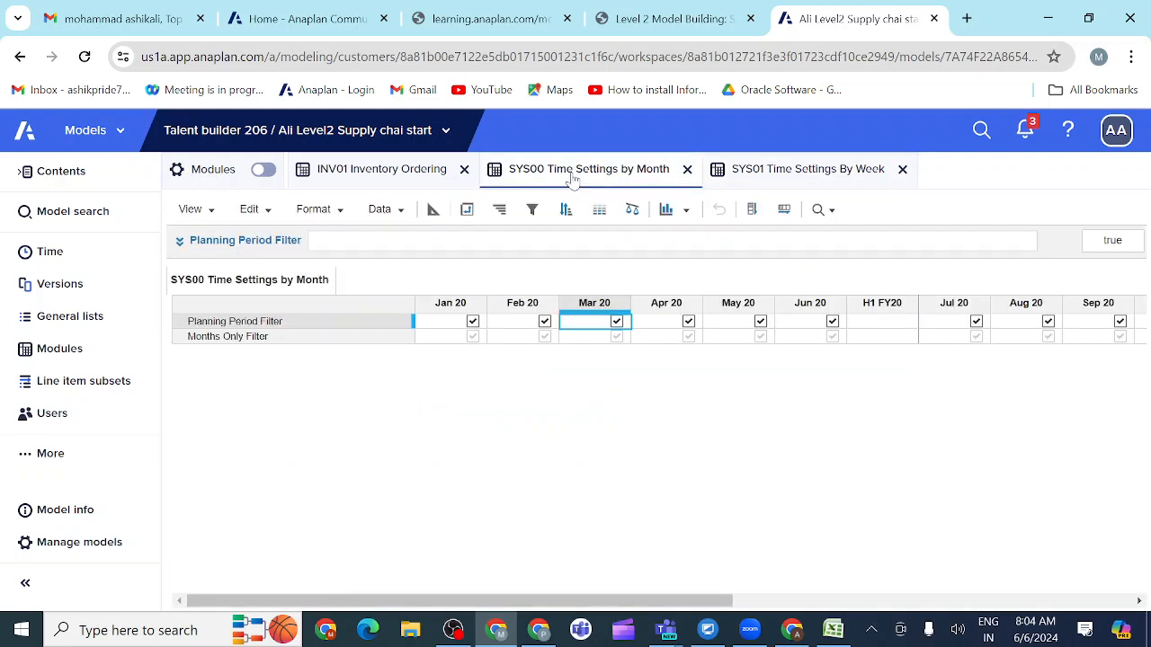
pyautogui.click(473, 322)
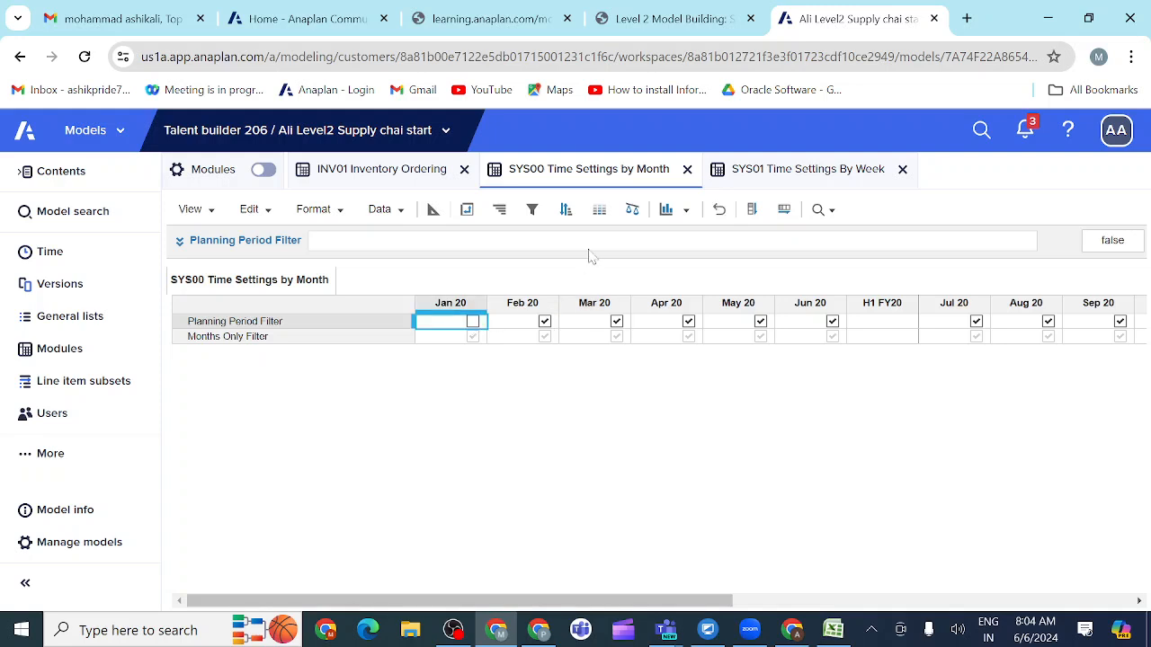
pyautogui.click(783, 209)
pyautogui.click(472, 321)
pyautogui.click(785, 216)
# Step: Give the SYS01 Planning Period Filter the formula MONTHVALUE('SYS00 Time Settings by Month'.Planning Period Filter) and display the module's weekly values
pyautogui.click(770, 173)
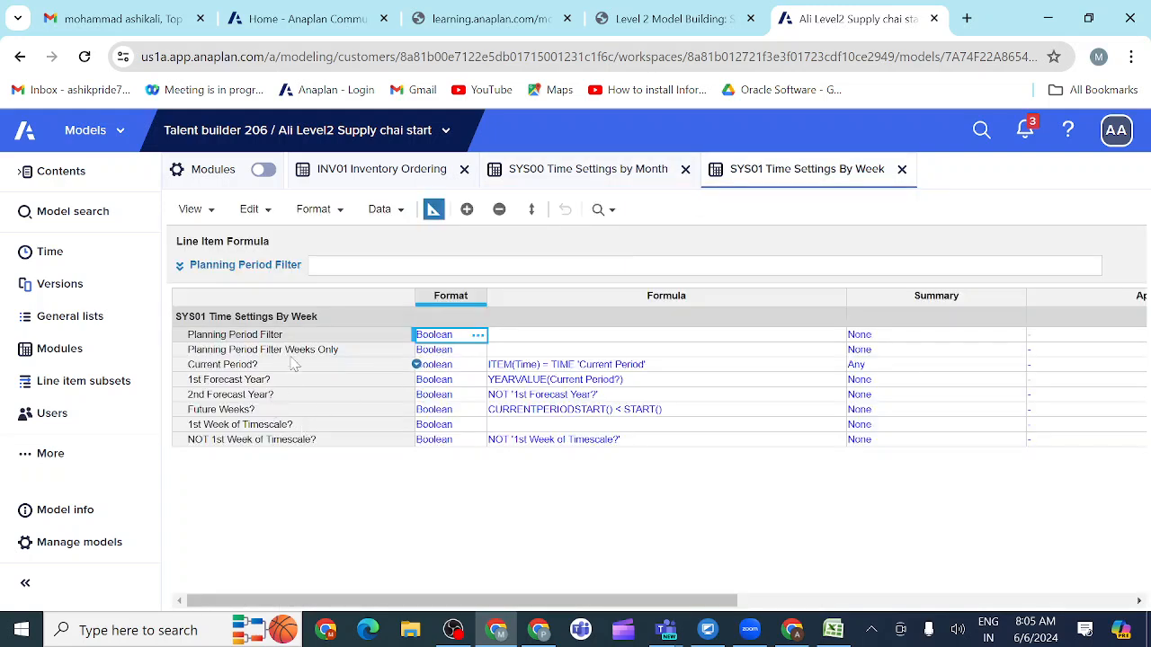
pyautogui.click(279, 343)
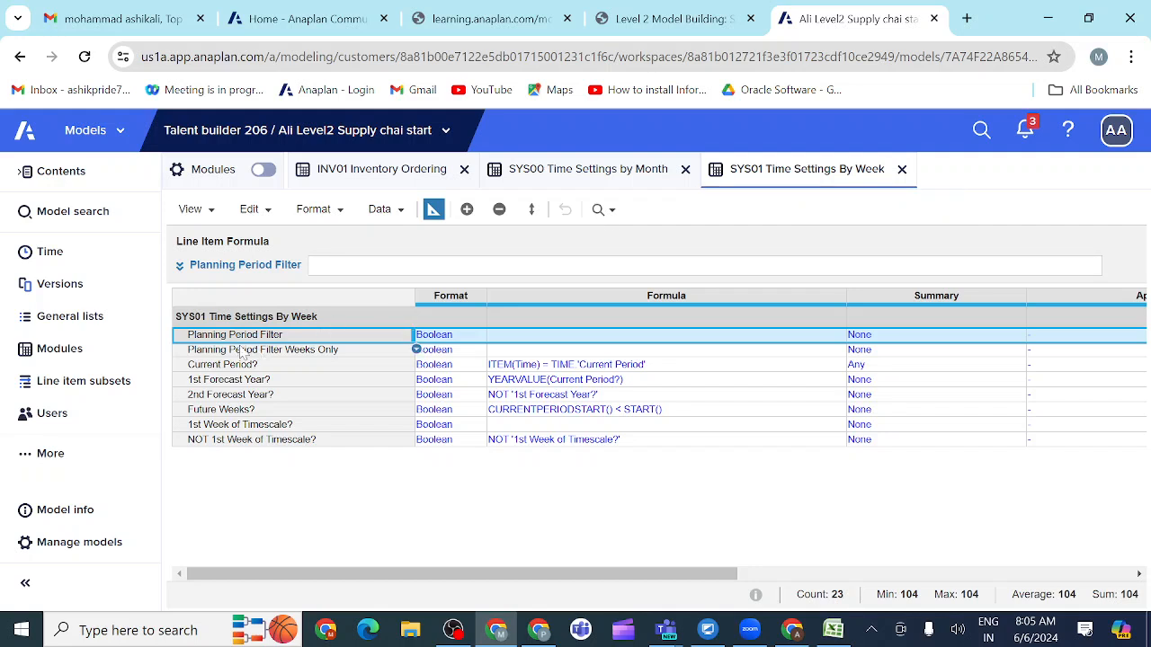
pyautogui.click(180, 266)
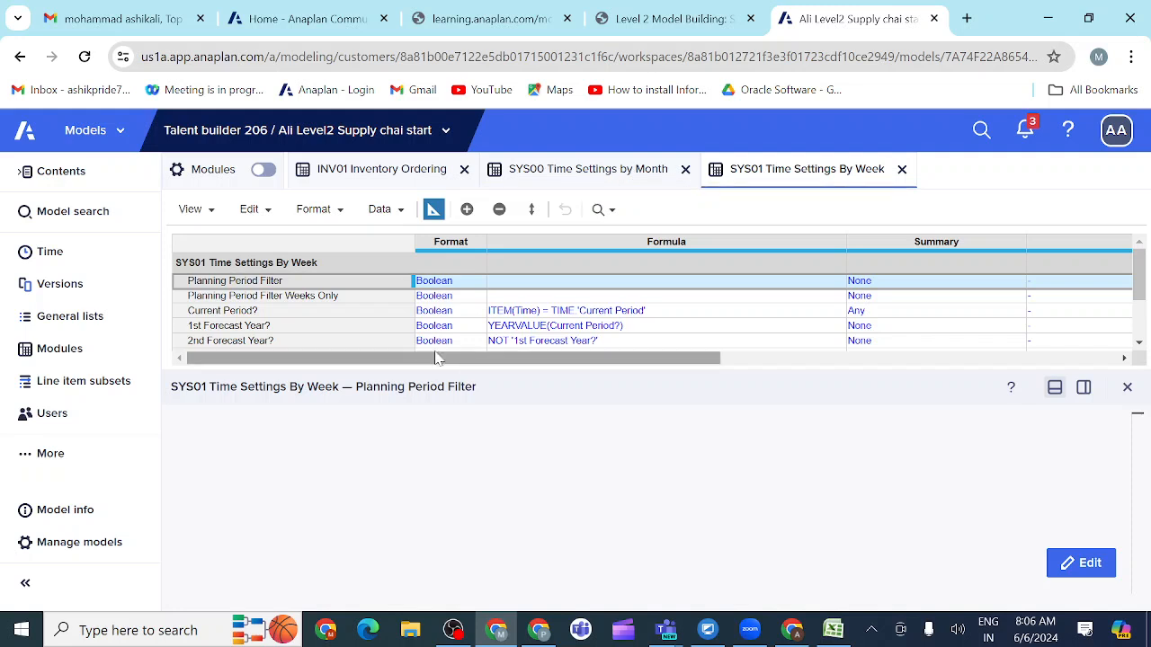
pyautogui.click(1080, 563)
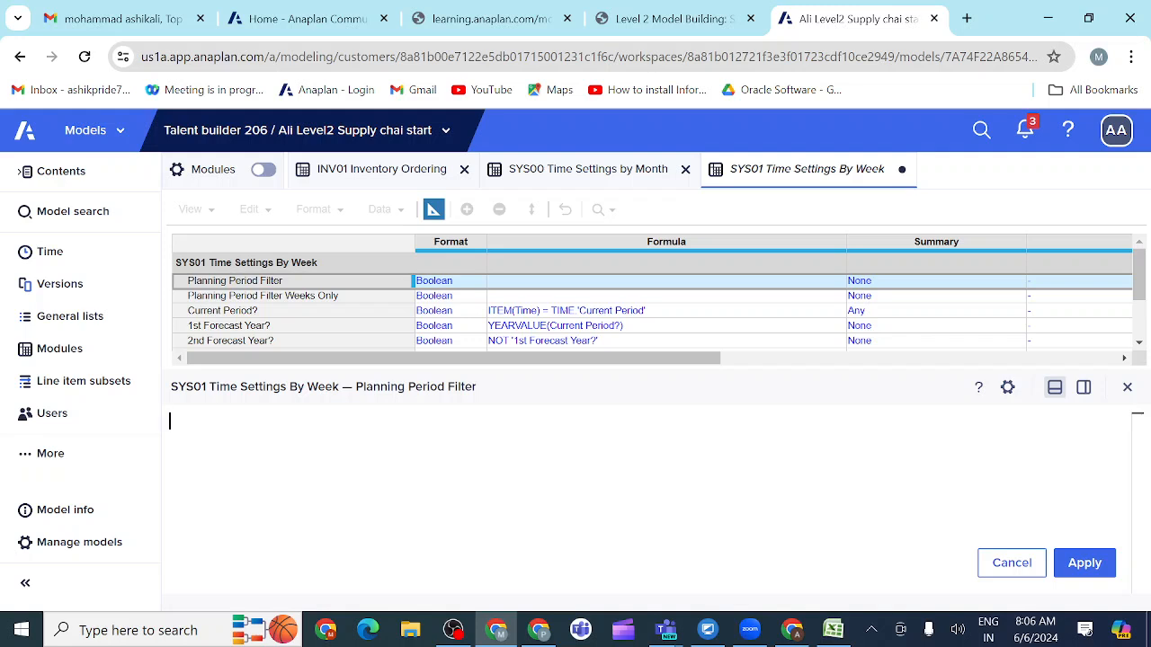
pyautogui.write('MA')
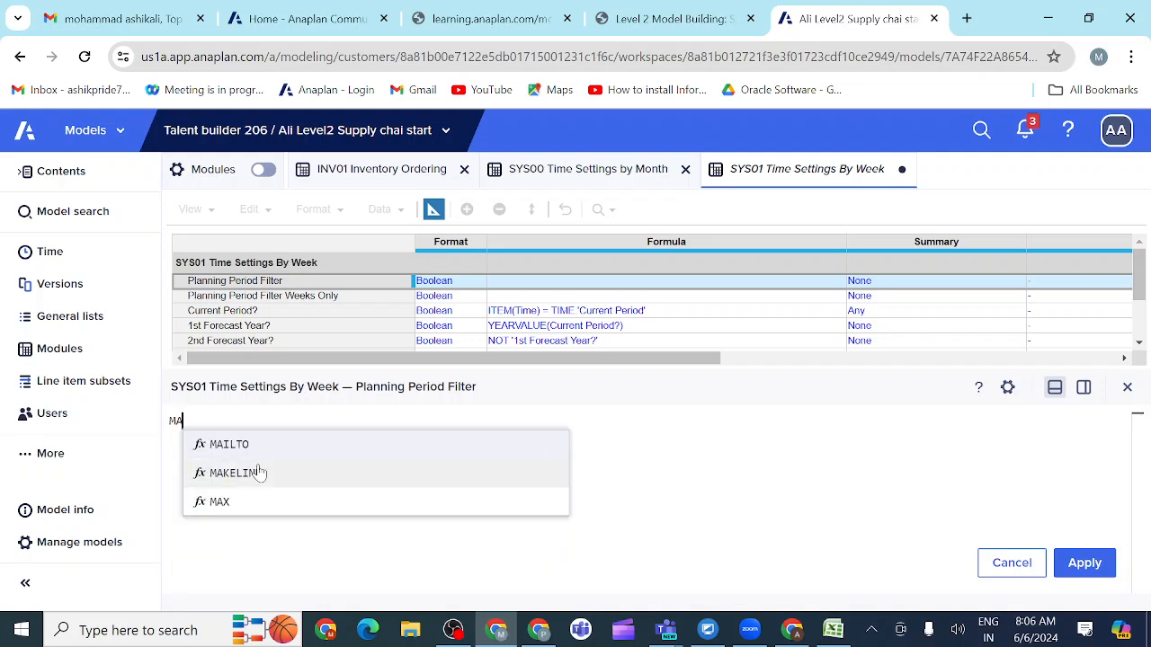
pyautogui.press('BackSpace')
pyautogui.write('ON')
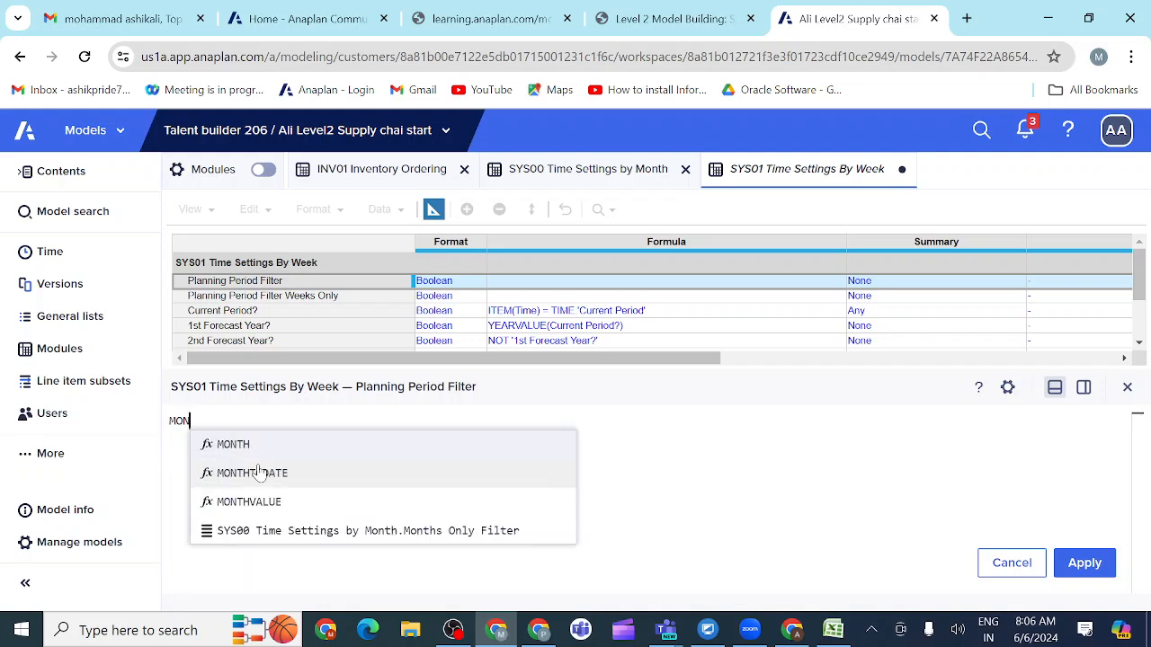
pyautogui.click(236, 504)
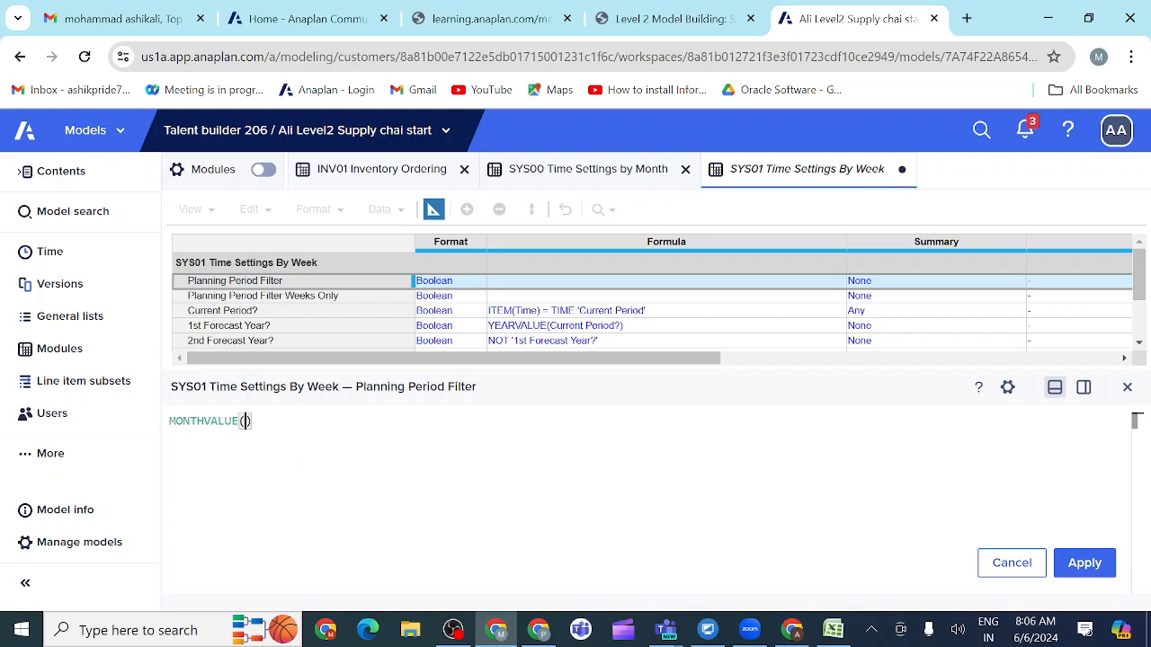
pyautogui.click(558, 173)
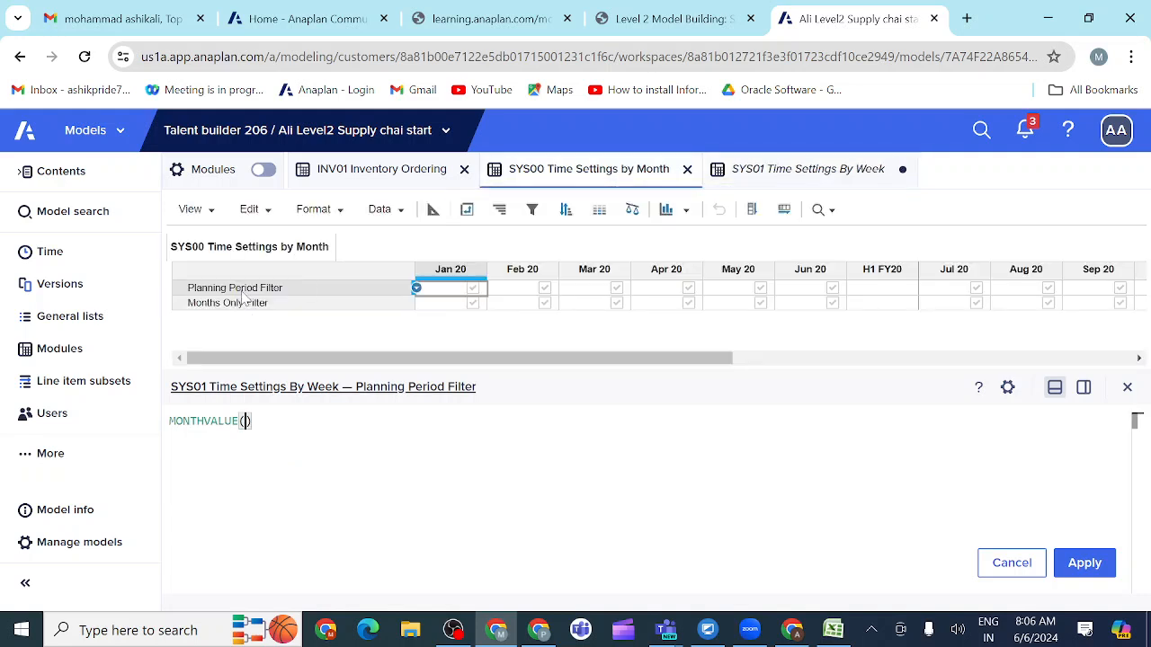
pyautogui.click(243, 295)
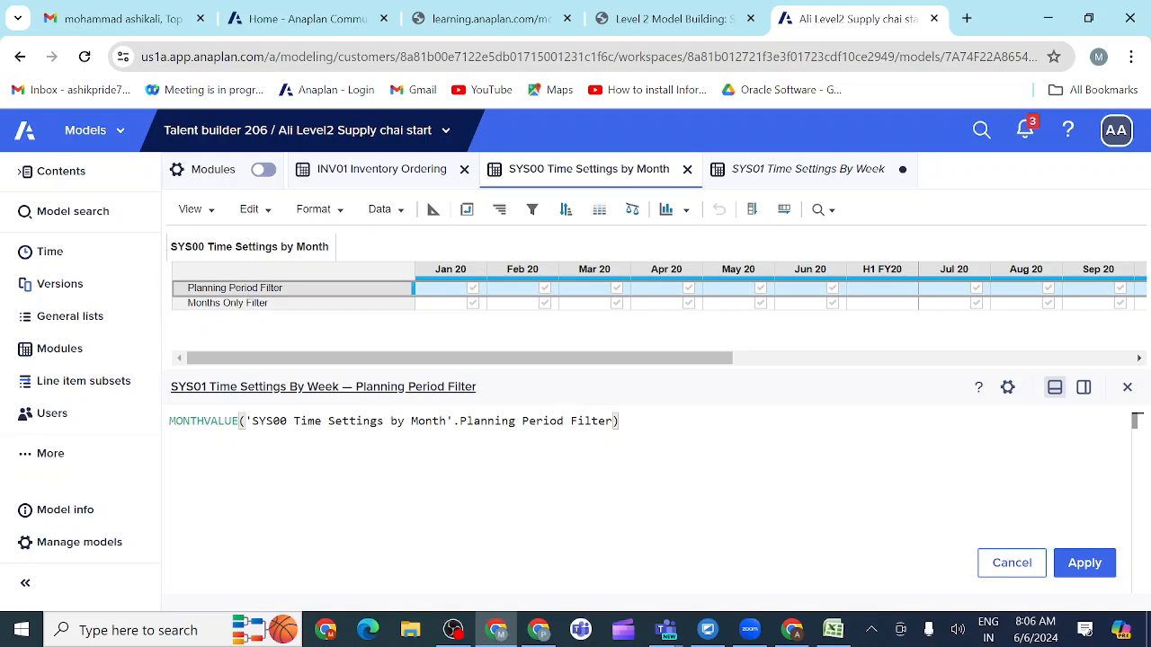
pyautogui.click(1086, 562)
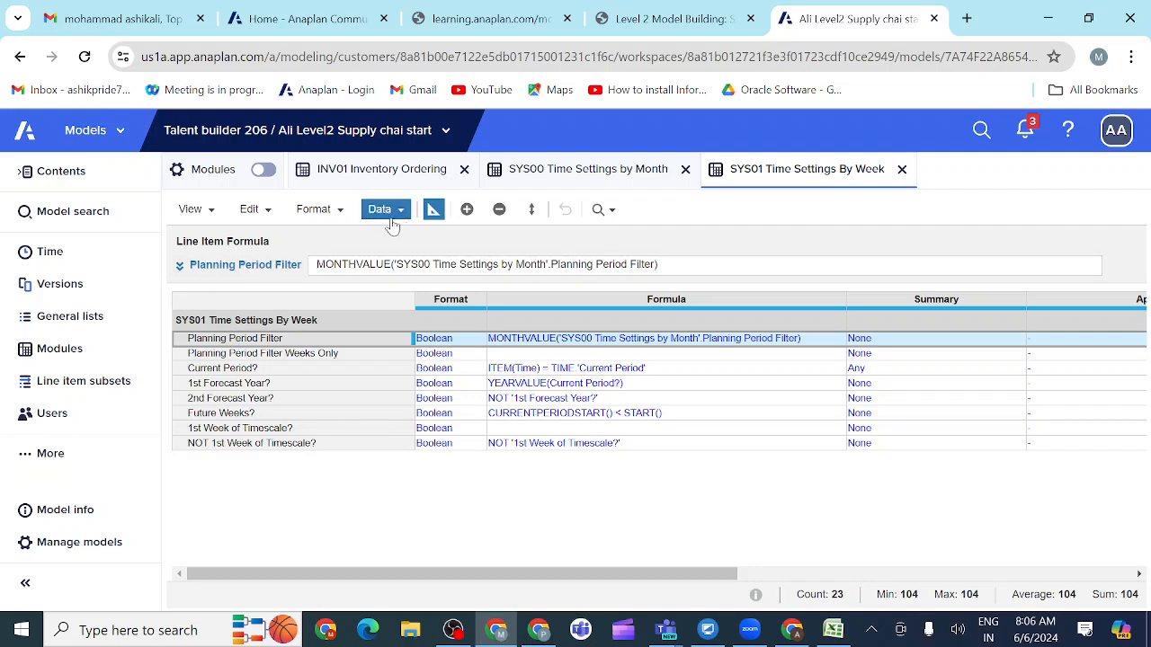
pyautogui.click(432, 212)
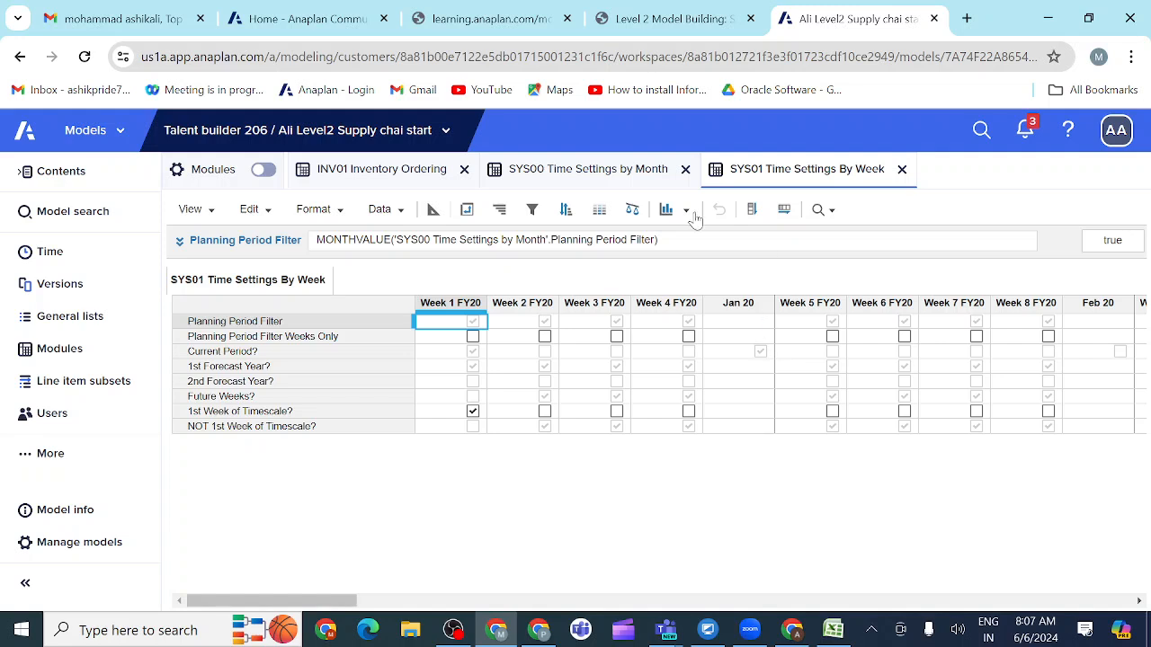
# Step: Deselect Jan 20 in the SYS00 Planning Period Filter, copy it across all months, and check the weekly filter in SYS01
pyautogui.click(596, 173)
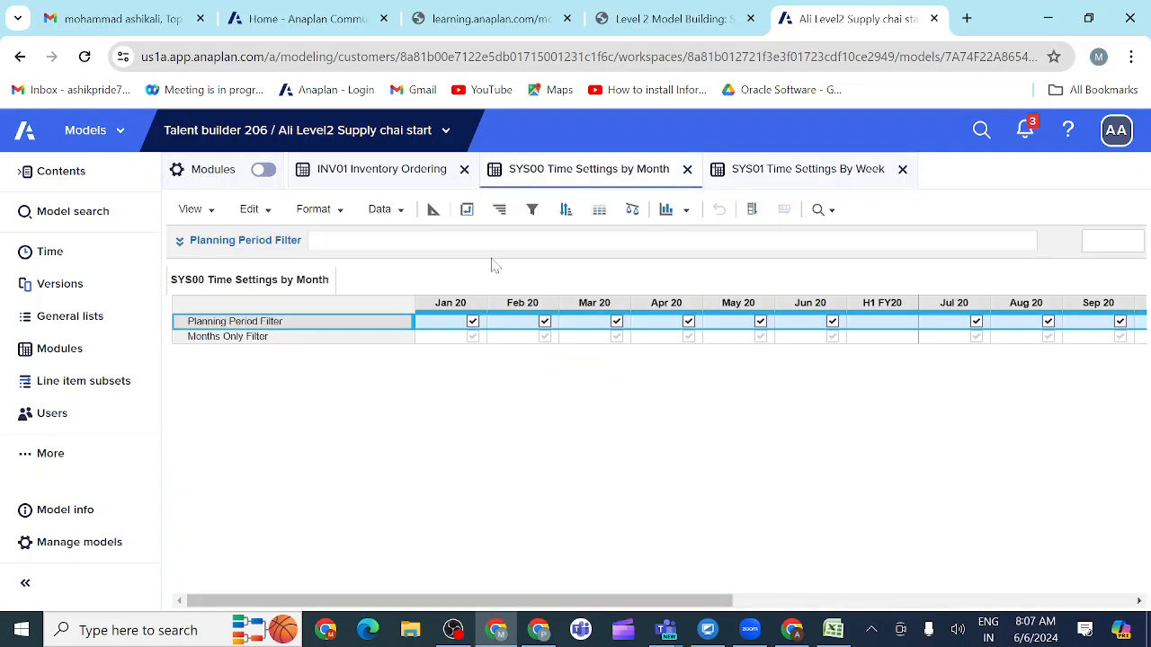
pyautogui.click(472, 321)
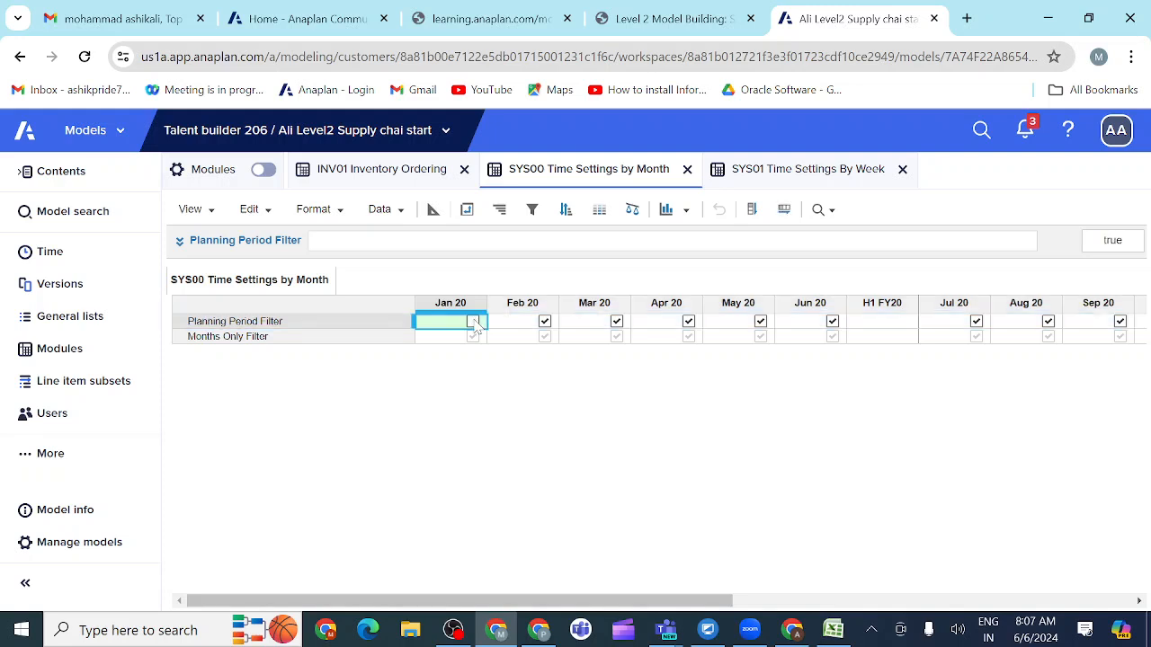
pyautogui.click(783, 209)
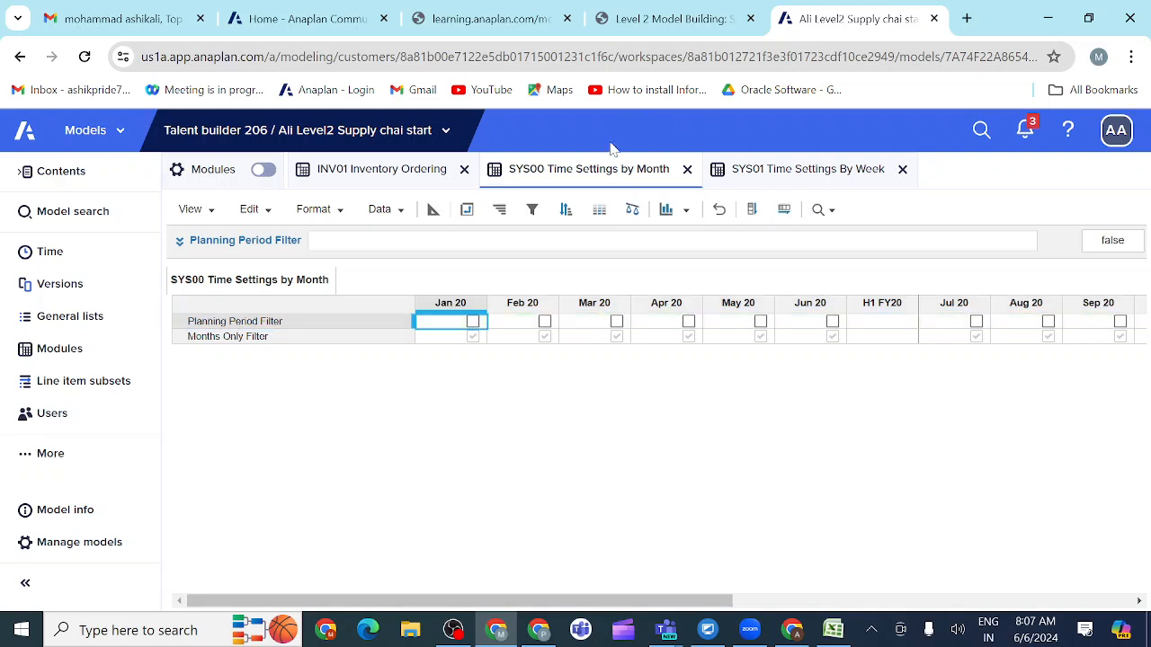
pyautogui.click(779, 173)
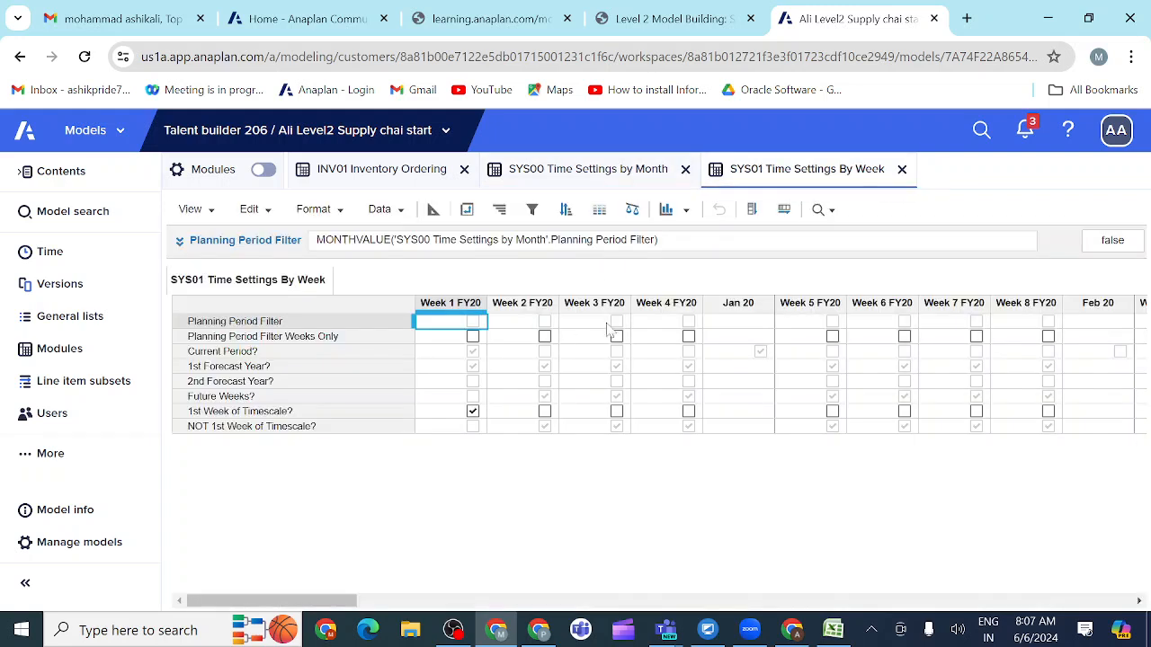
# Step: Select only Jan 20 in the SYS00 Planning Period Filter and check the weekly filter in SYS01
pyautogui.click(588, 170)
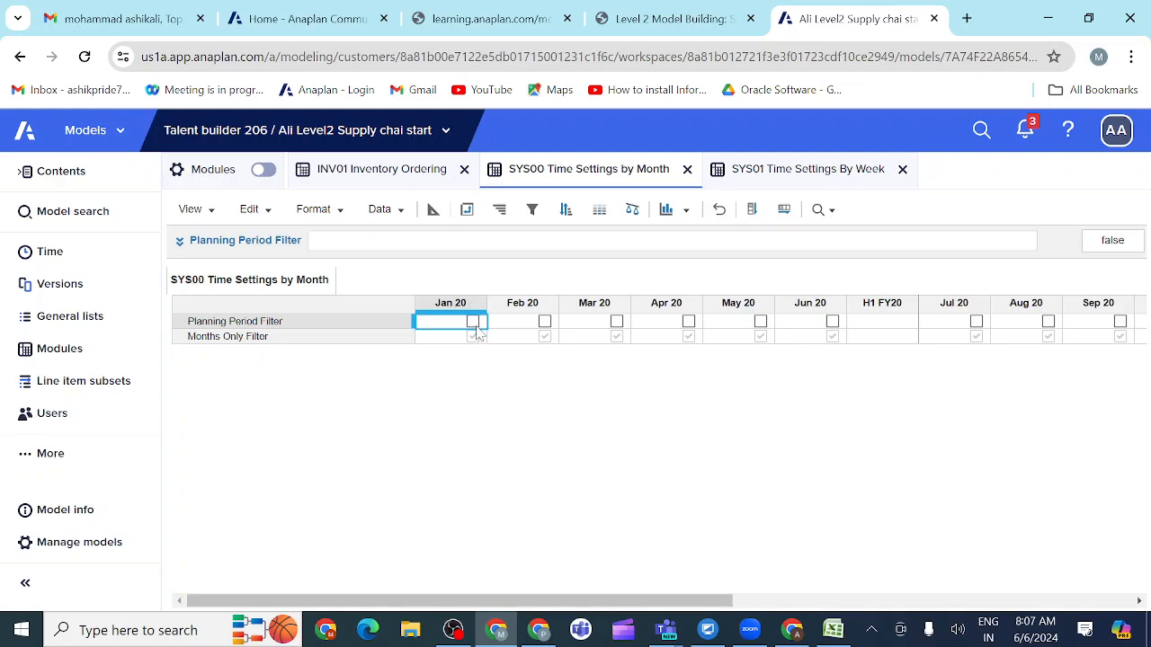
pyautogui.click(473, 322)
pyautogui.click(808, 176)
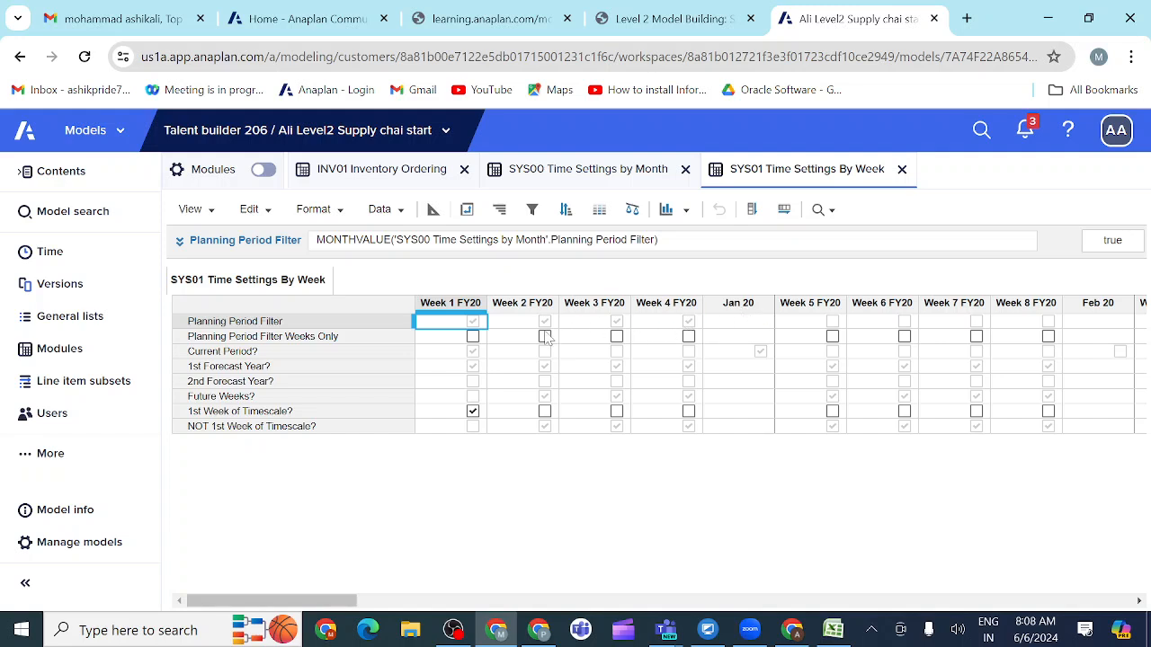
# Step: Set the time summary of the SYS01 Planning Period Filter to Any and redisplay the module's weekly values
pyautogui.click(328, 342)
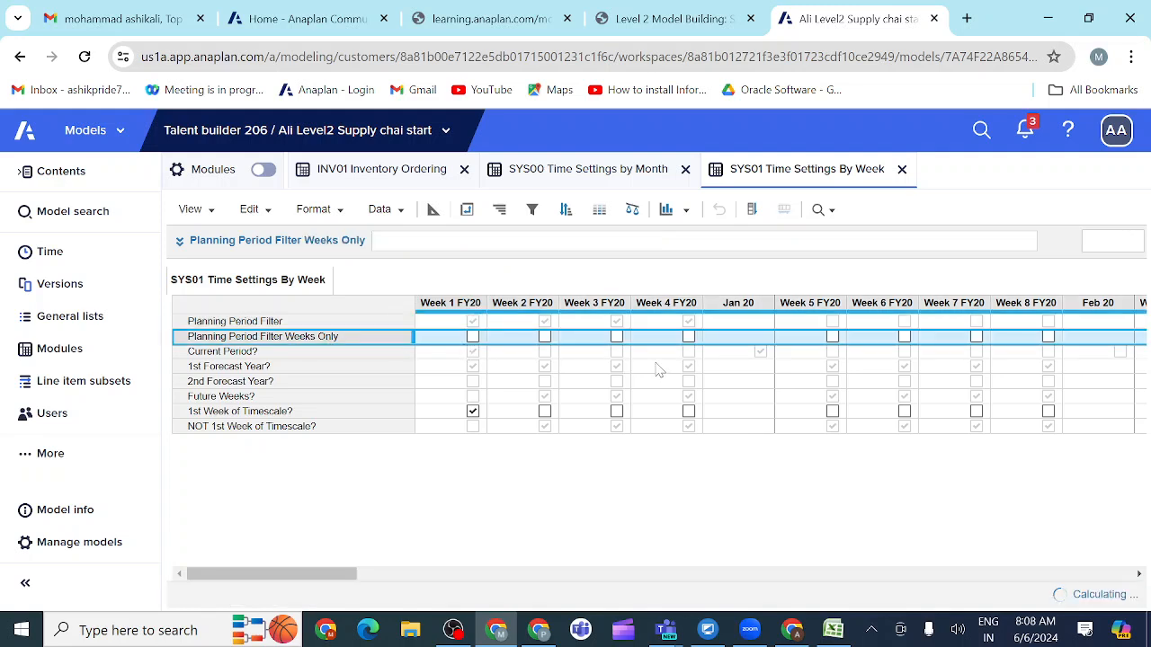
pyautogui.click(737, 322)
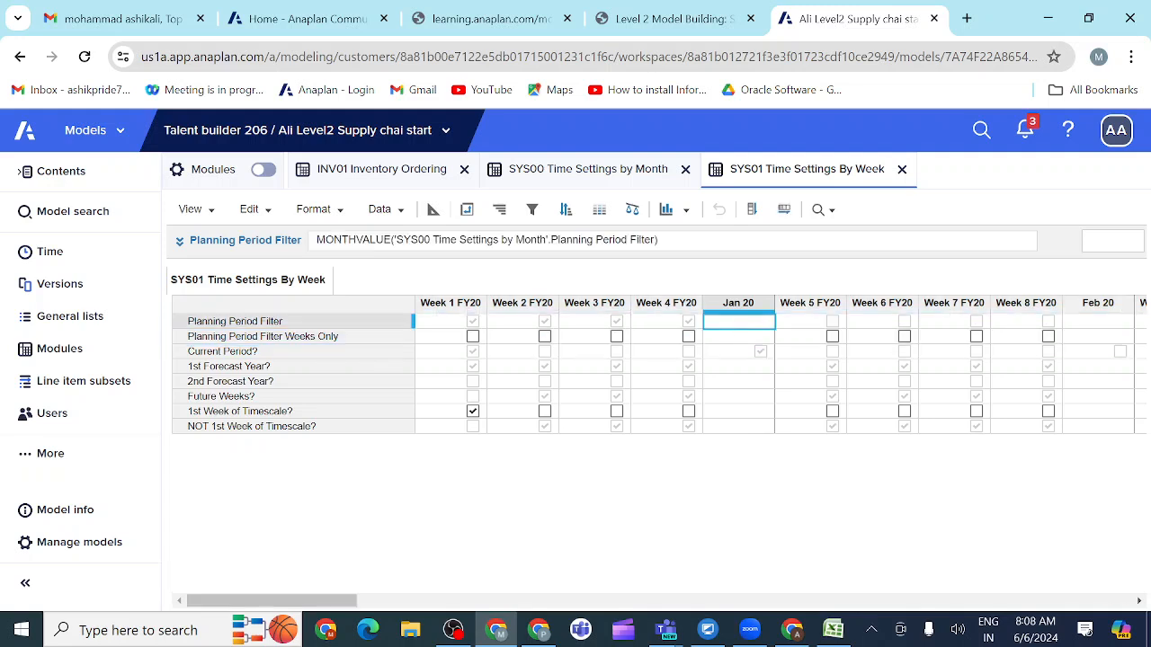
pyautogui.click(432, 214)
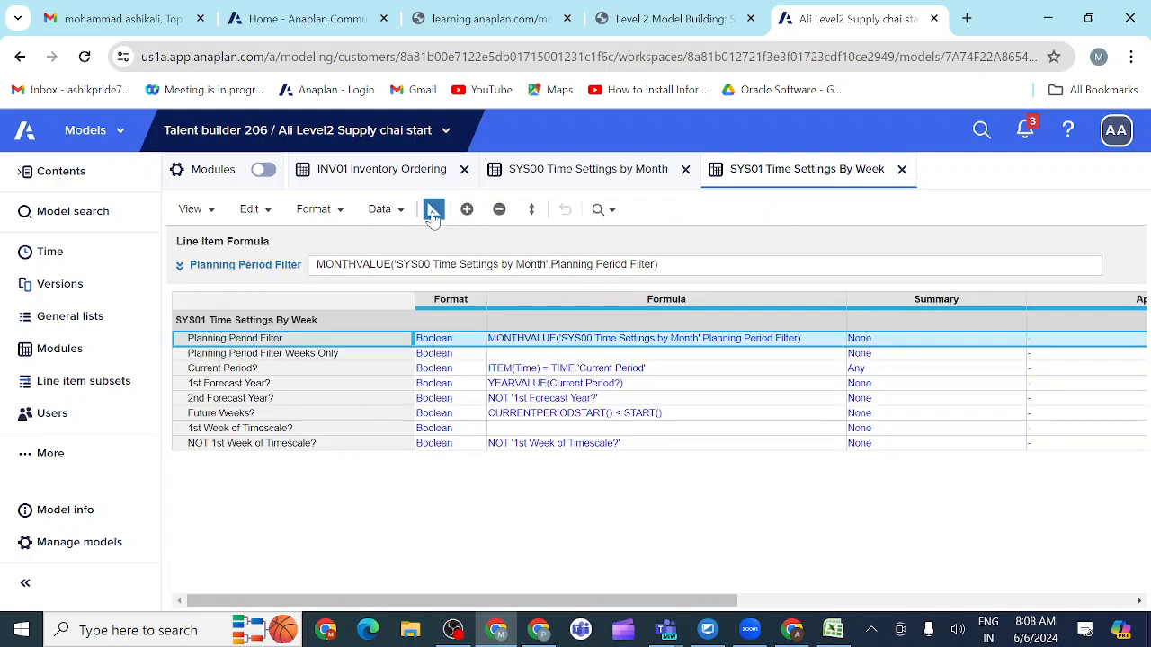
pyautogui.click(896, 340)
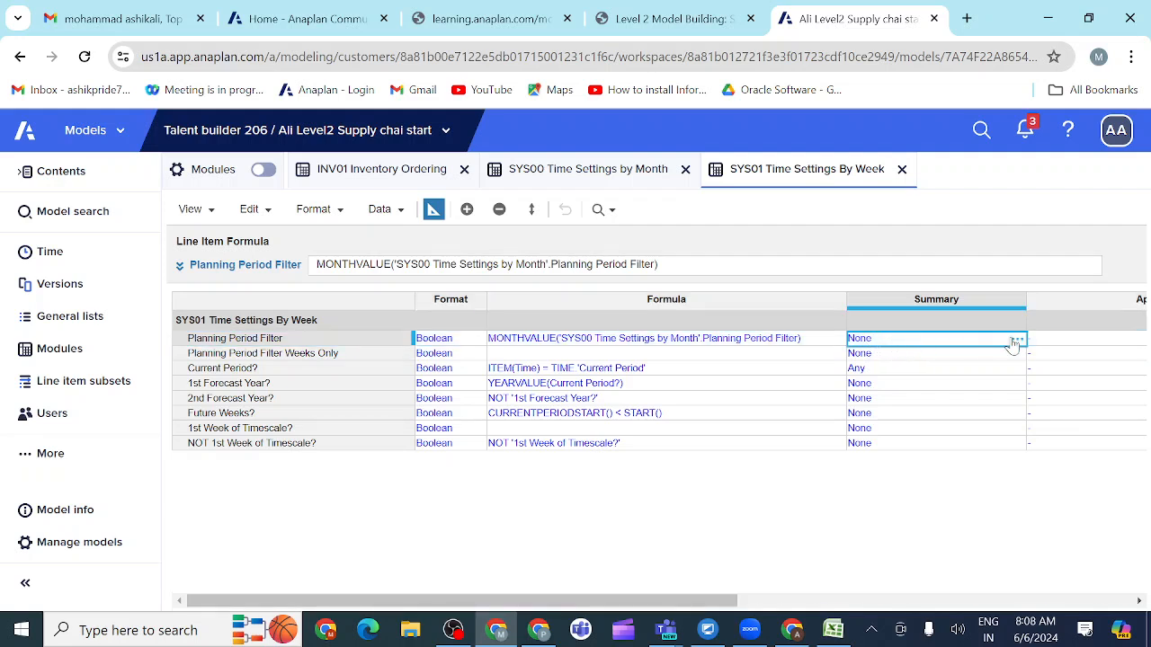
pyautogui.click(1016, 339)
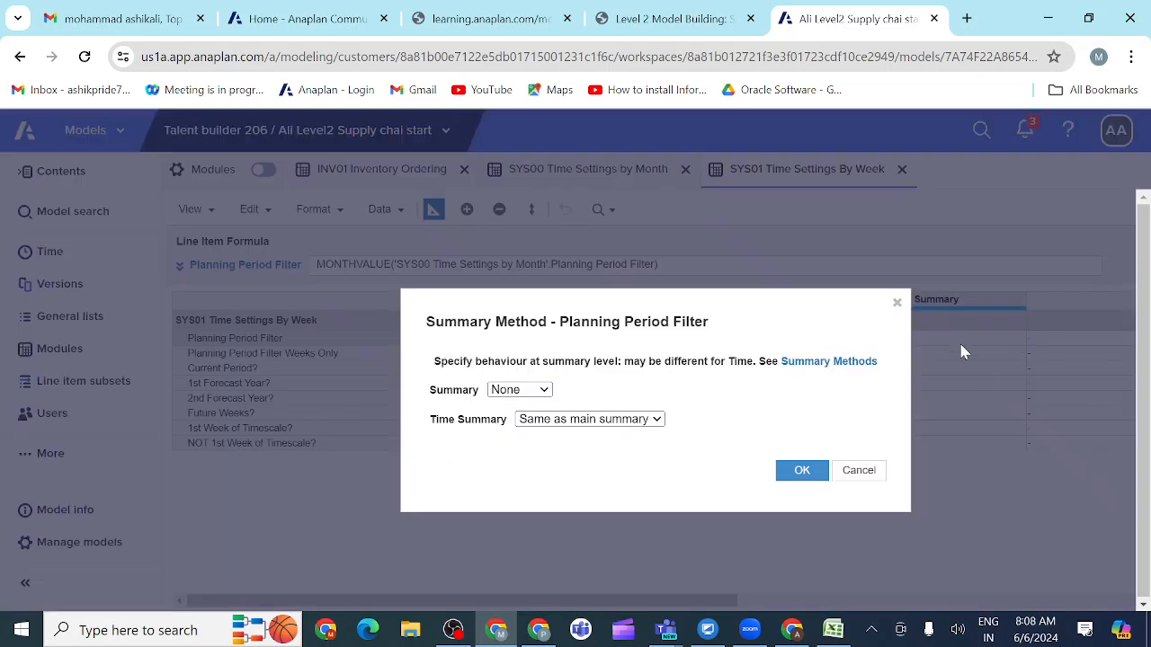
pyautogui.click(657, 423)
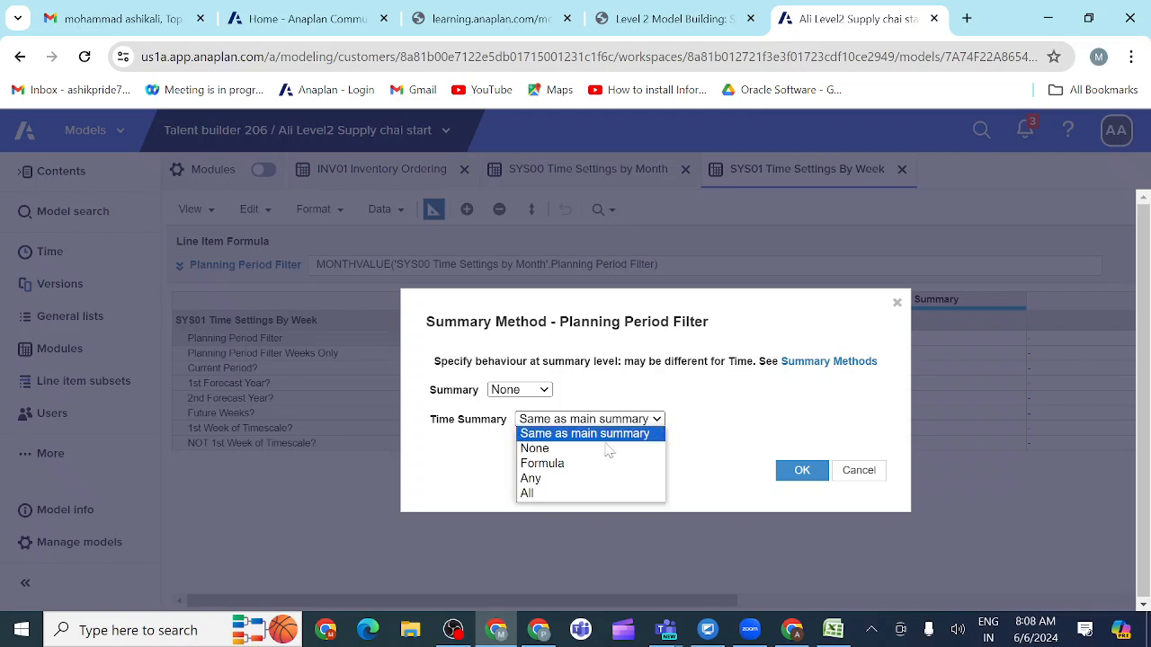
pyautogui.click(558, 482)
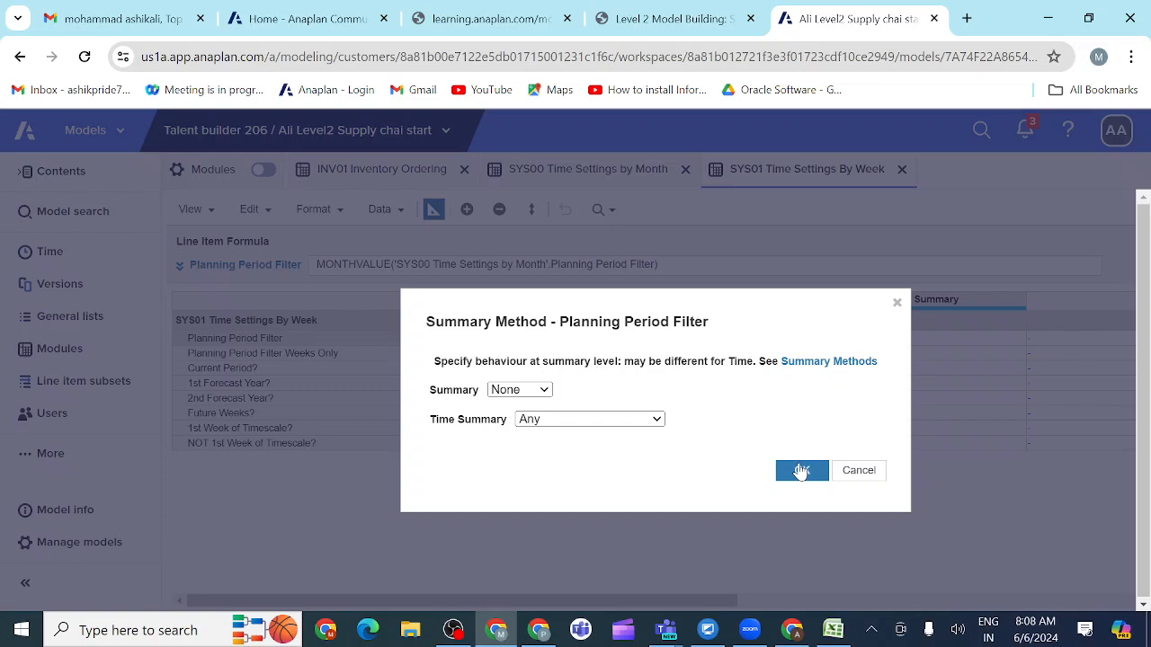
pyautogui.click(801, 470)
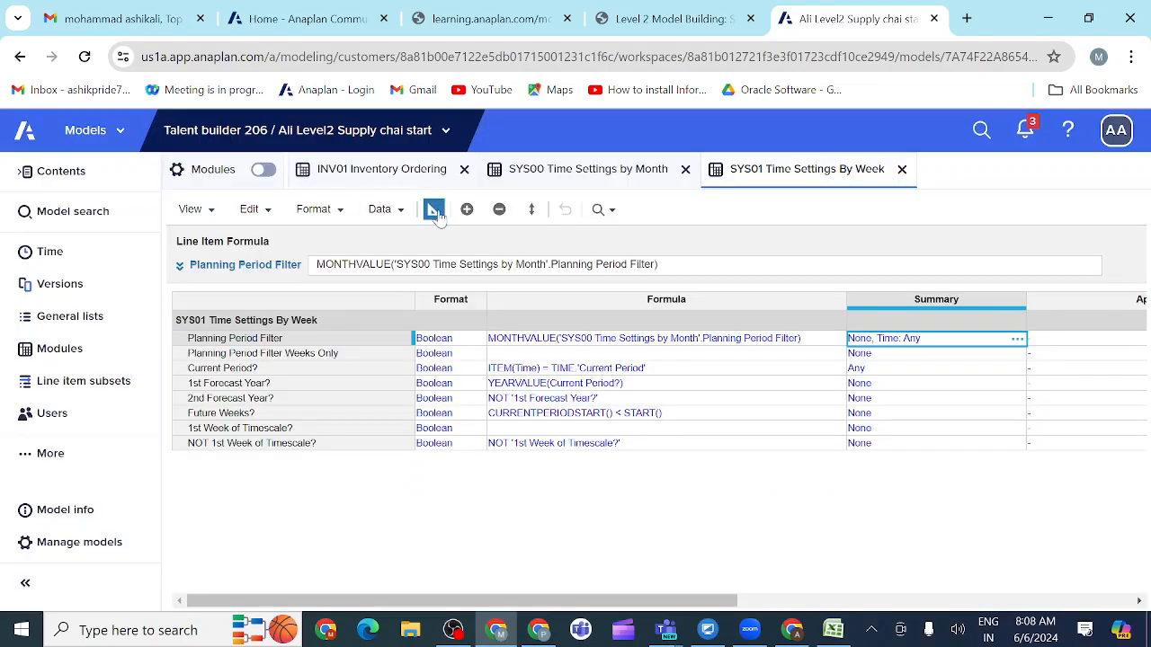
pyautogui.click(432, 210)
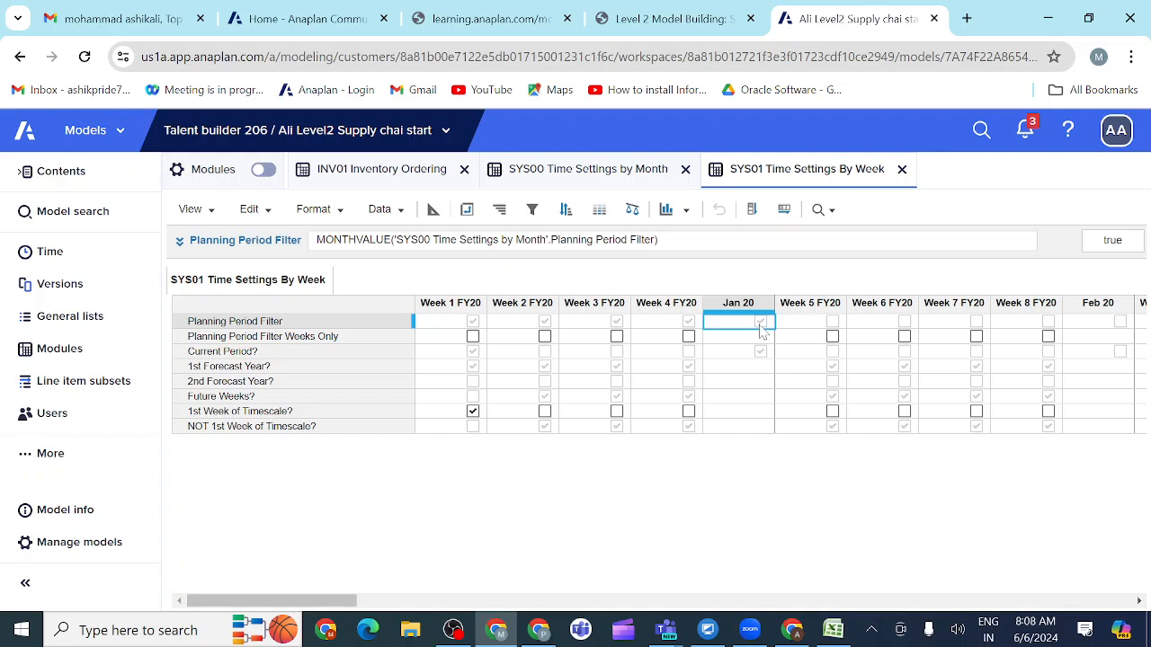
# Step: Give the SYS01 Planning Period Filter Weeks Only line item the formula Planning Period Filter and check its Jan 20 cell
pyautogui.click(380, 341)
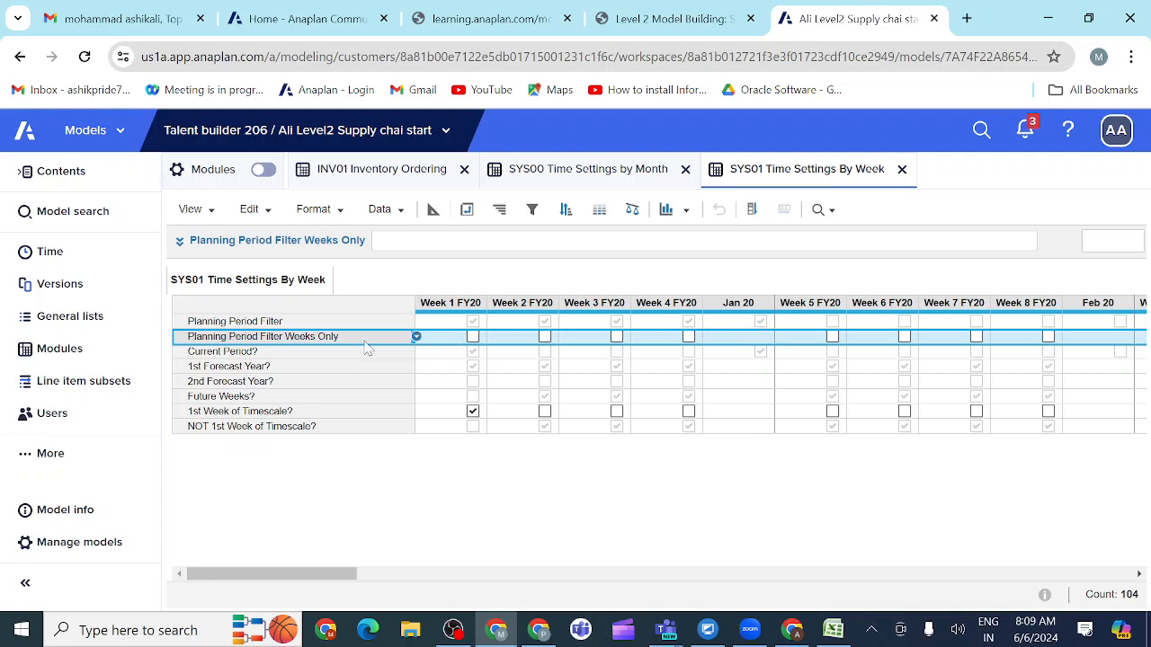
pyautogui.click(180, 243)
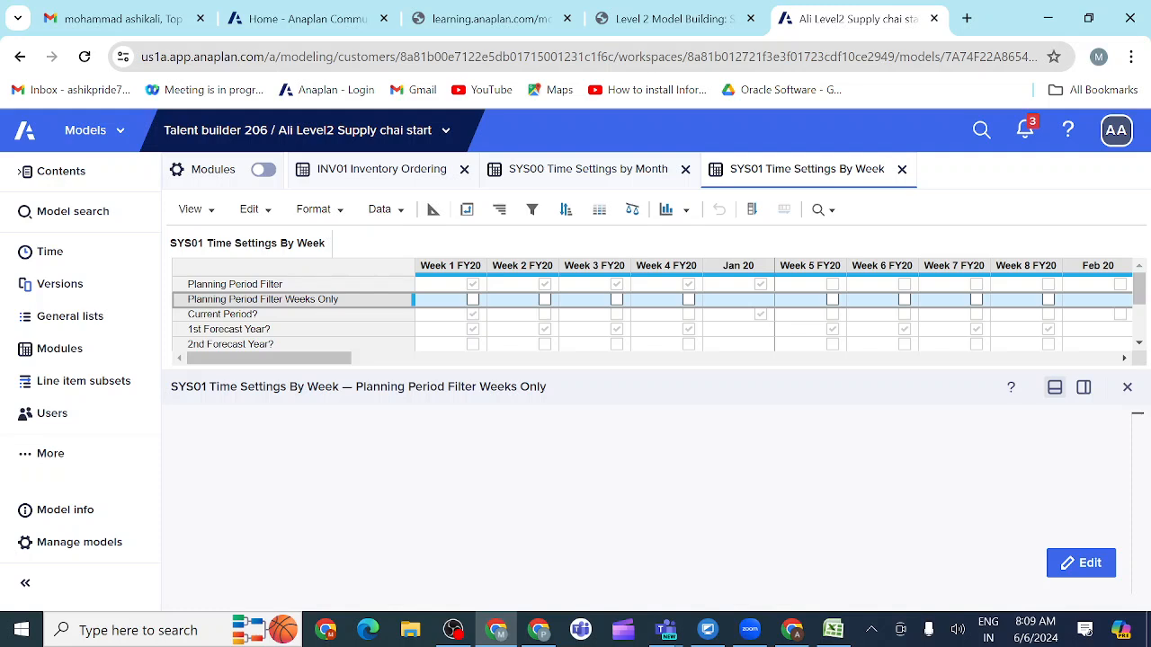
pyautogui.click(171, 421)
pyautogui.click(249, 285)
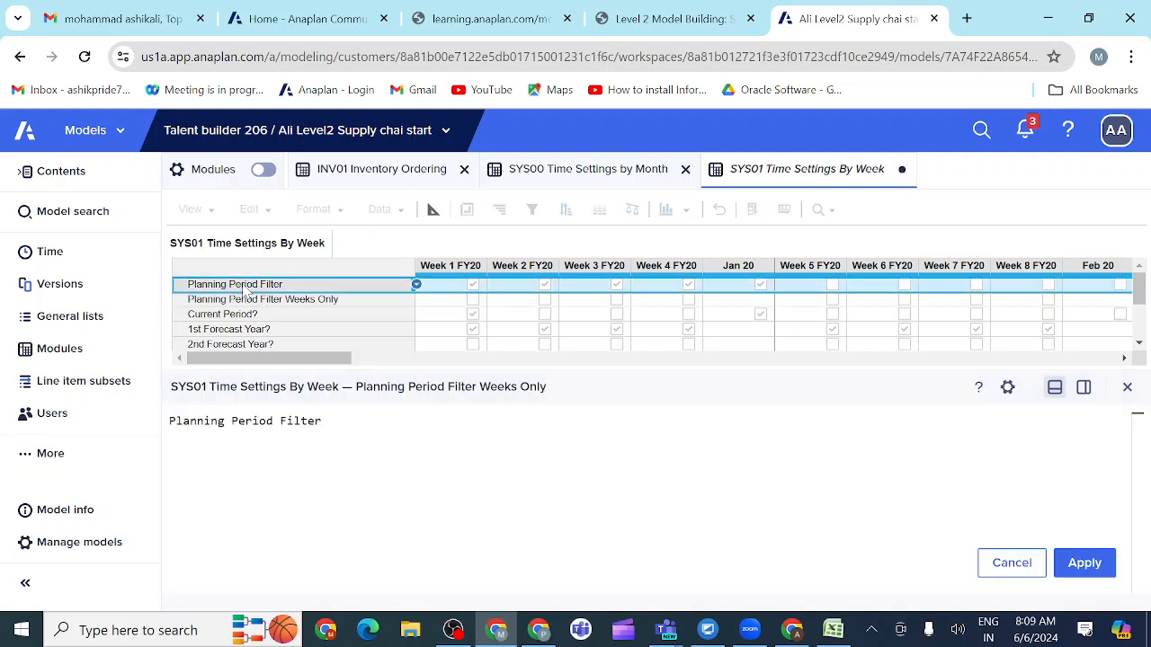
pyautogui.click(1085, 563)
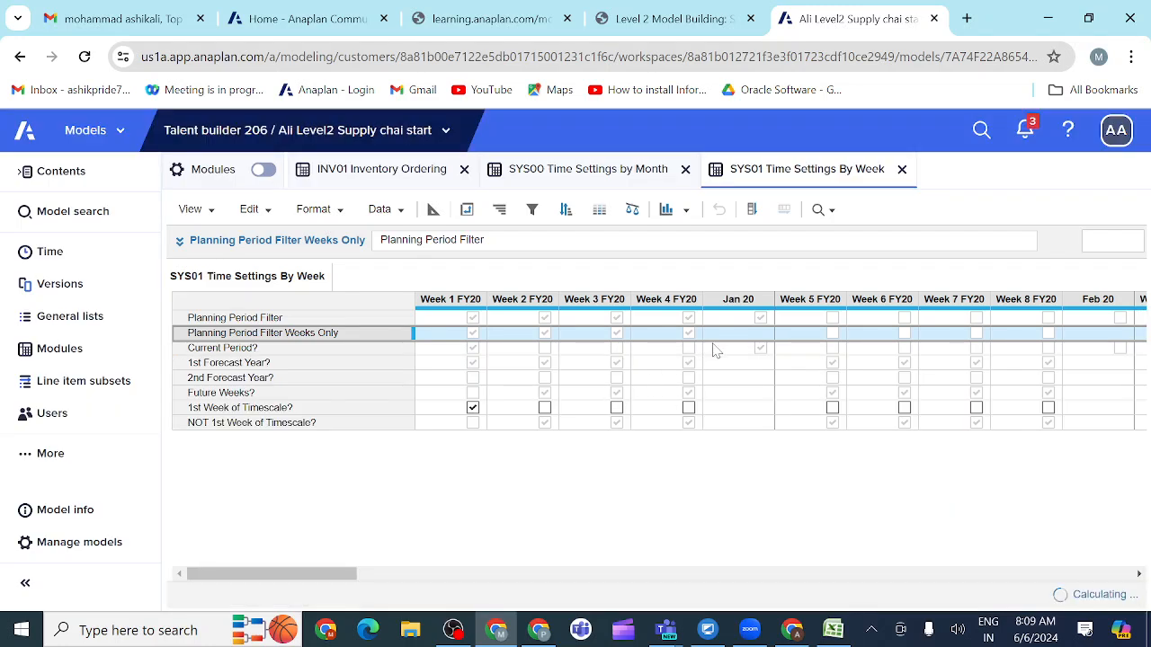
pyautogui.click(752, 335)
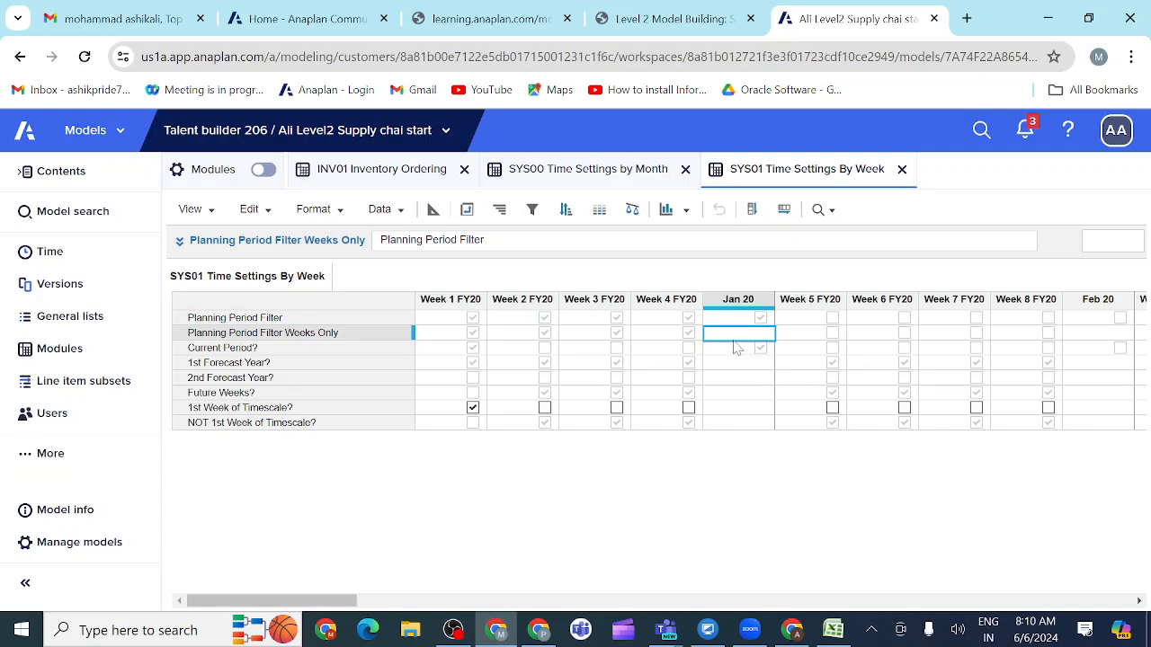
# Step: Read the activity's rule on half-year and full-year summaries in the course, and check H1 FY20 in the SYS01 module
pyautogui.click(716, 23)
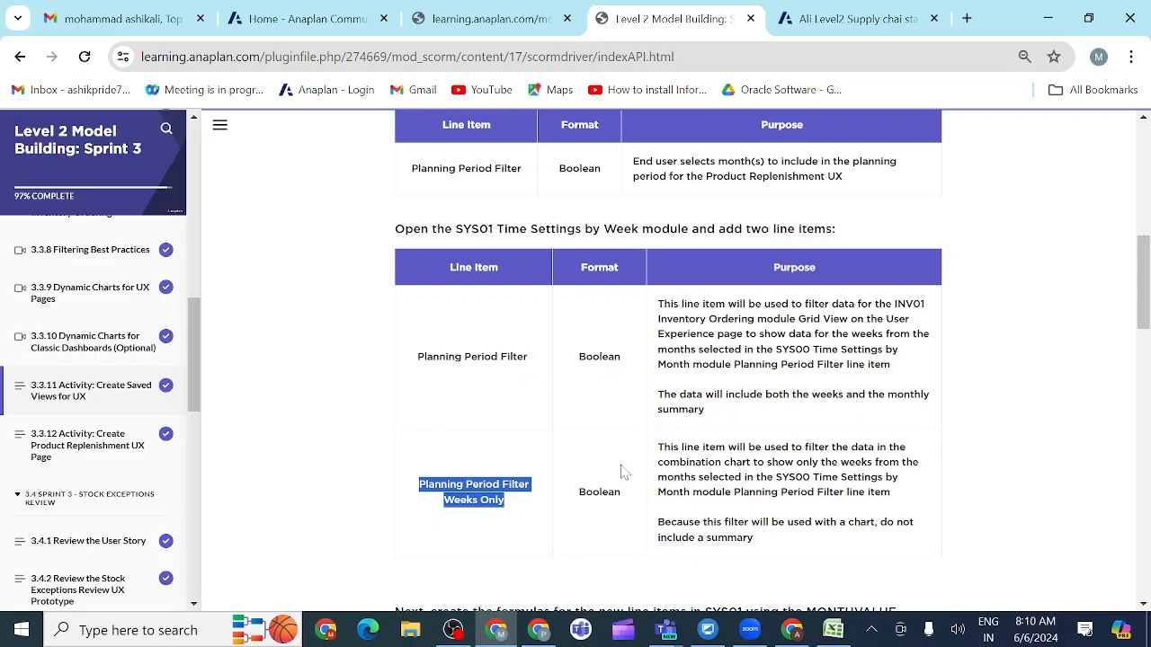
pyautogui.scroll(-1, 625, 472)
pyautogui.scroll(-1, 625, 472)
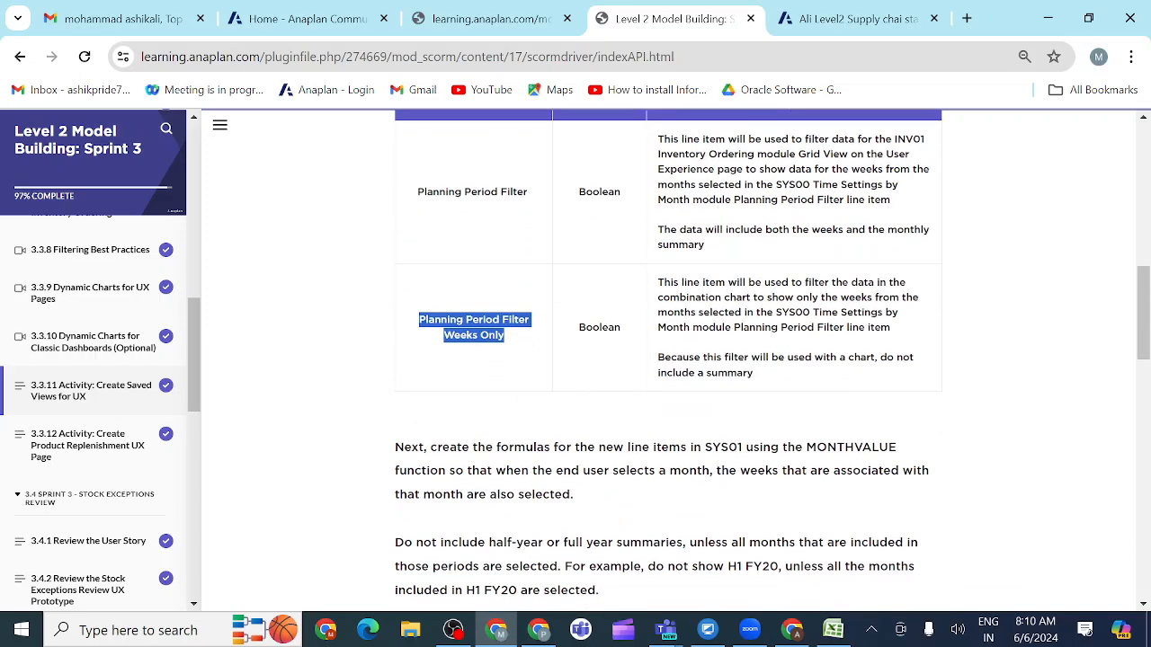
pyautogui.scroll(-2, 624, 472)
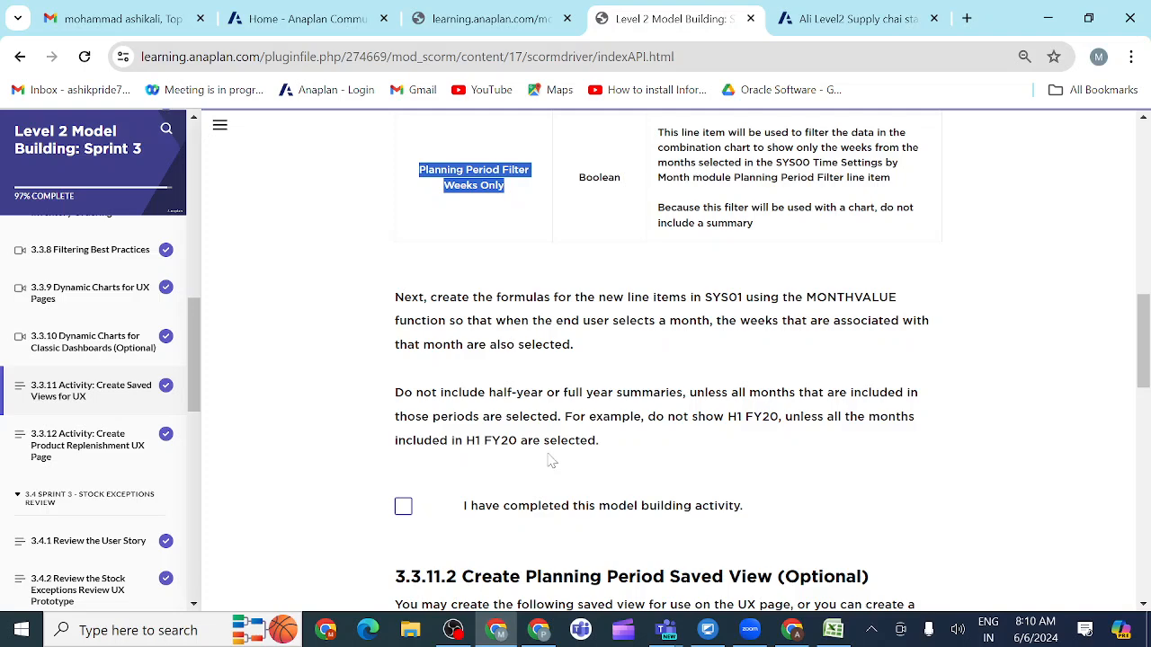
pyautogui.click(838, 27)
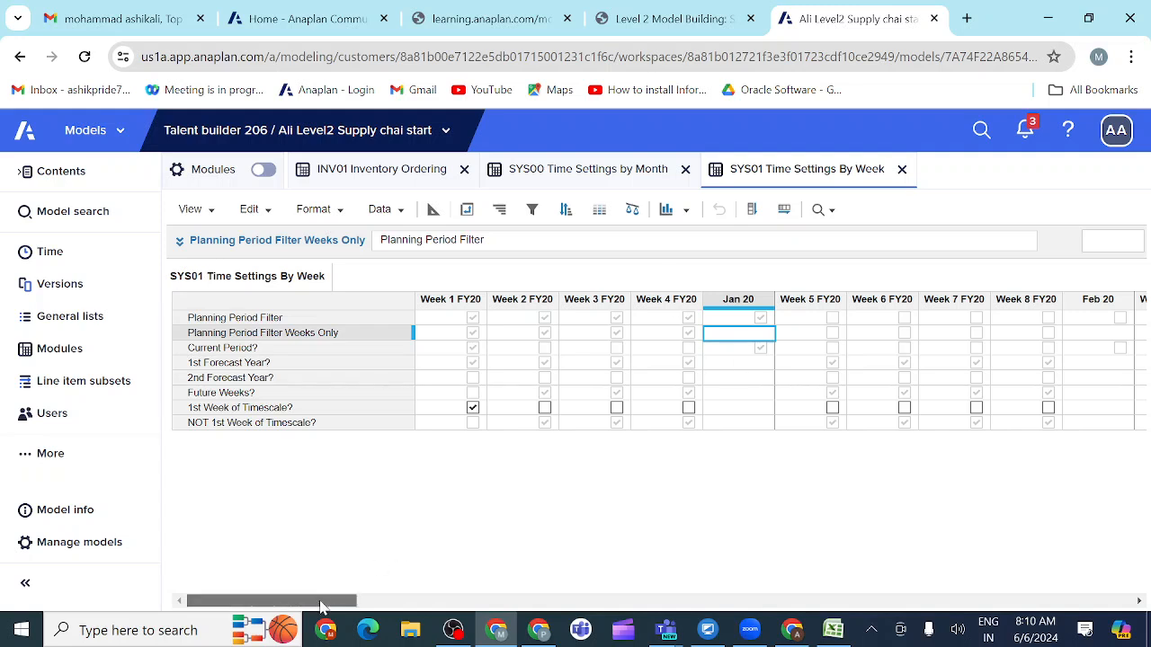
pyautogui.moveTo(321, 606); pyautogui.dragTo(517, 620)
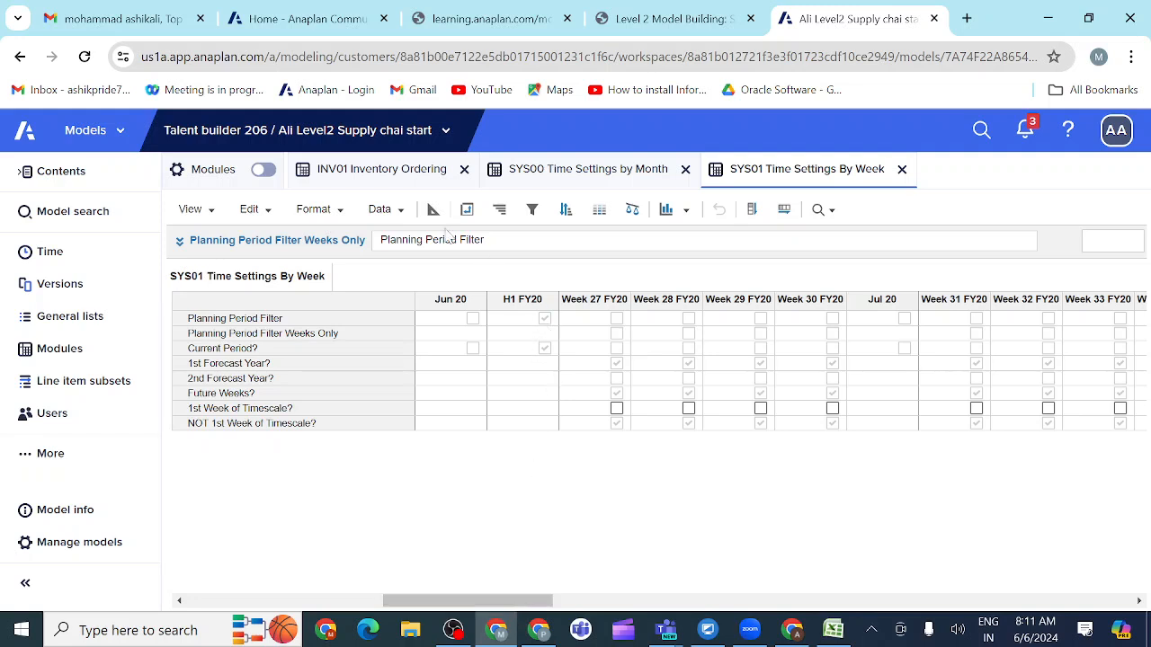
# Step: Copy the None summary from Planning Period Filter Weeks Only to the SYS01 Planning Period Filter and redisplay the module's values
pyautogui.click(434, 210)
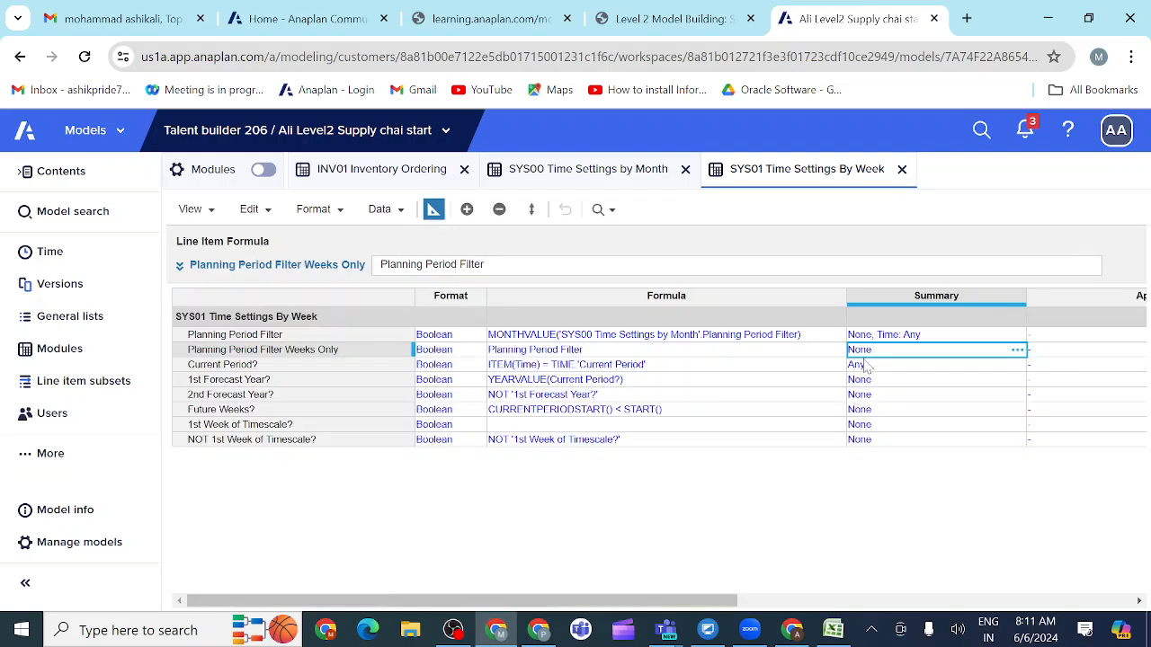
pyautogui.hotkey('ctrl', 'c')
pyautogui.click(888, 338)
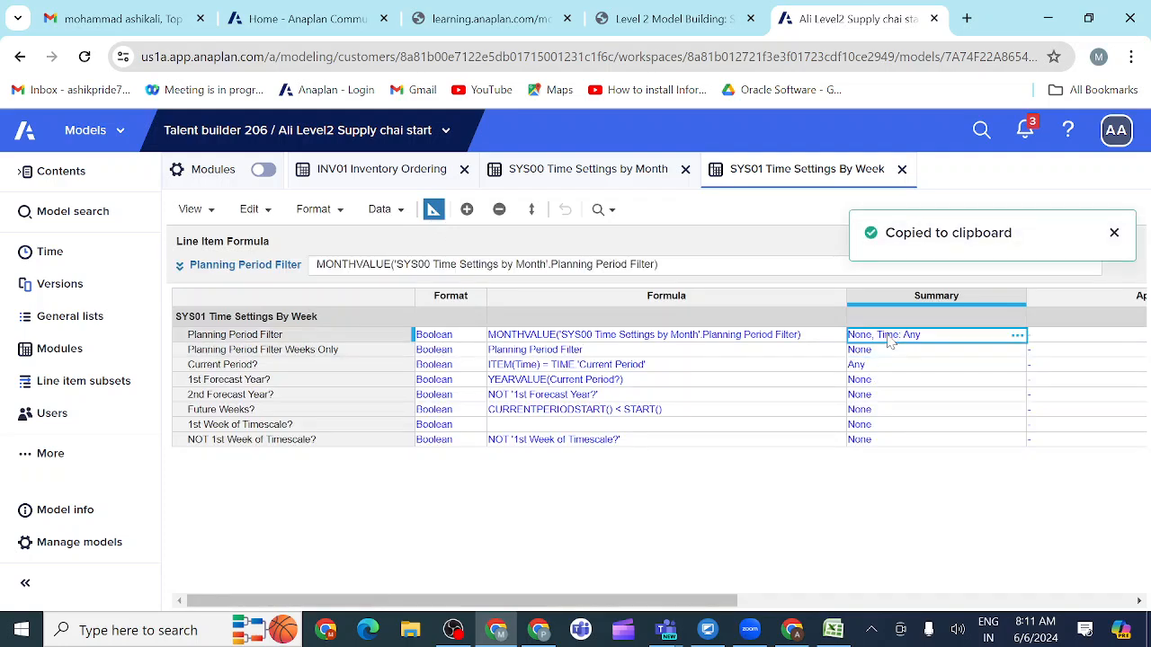
pyautogui.hotkey('ctrl', 'v')
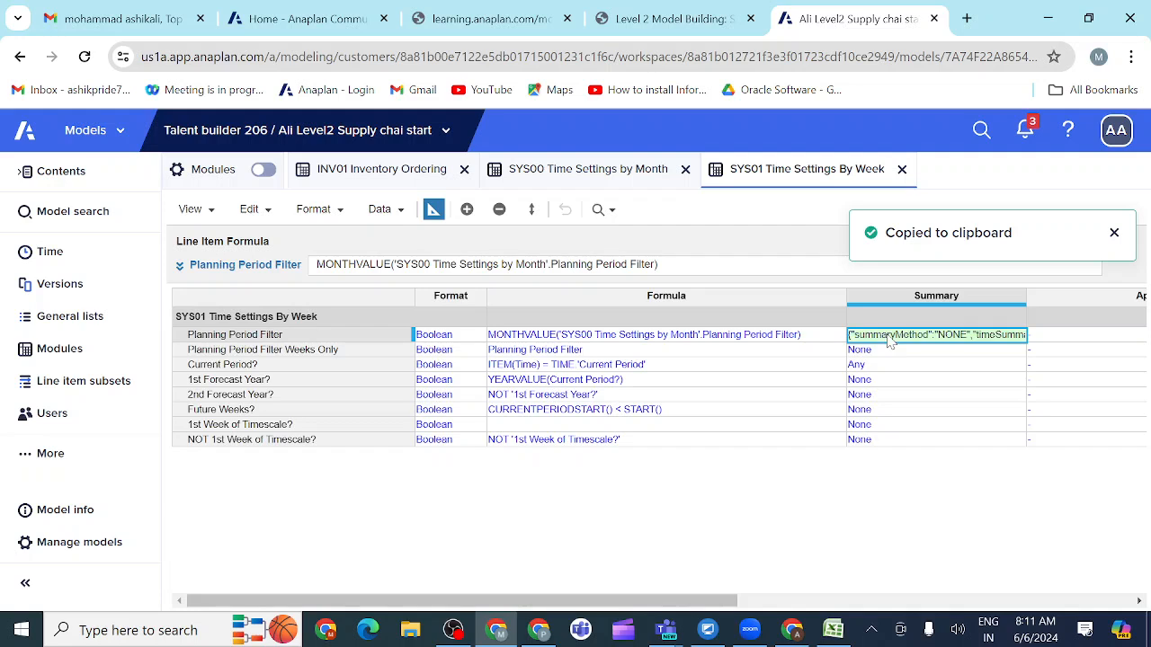
pyautogui.click(433, 216)
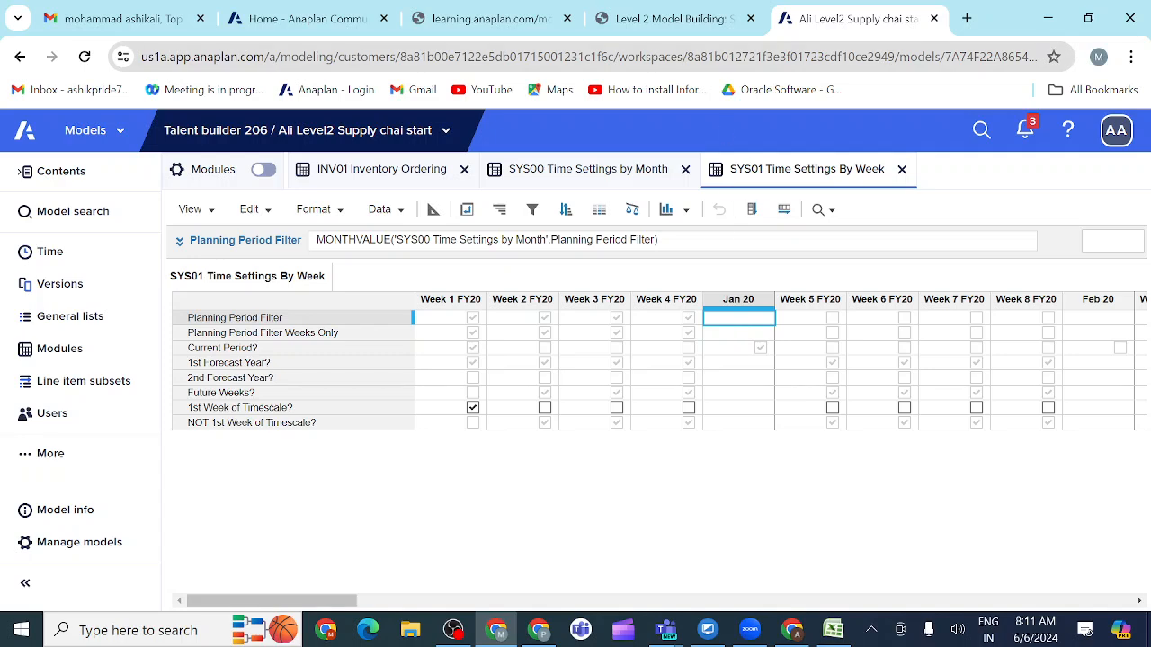
# Step: Switch to the course page and read the instructions for the optional saved views in sections 3.3.11.2 and 3.3.11.3
pyautogui.click(719, 22)
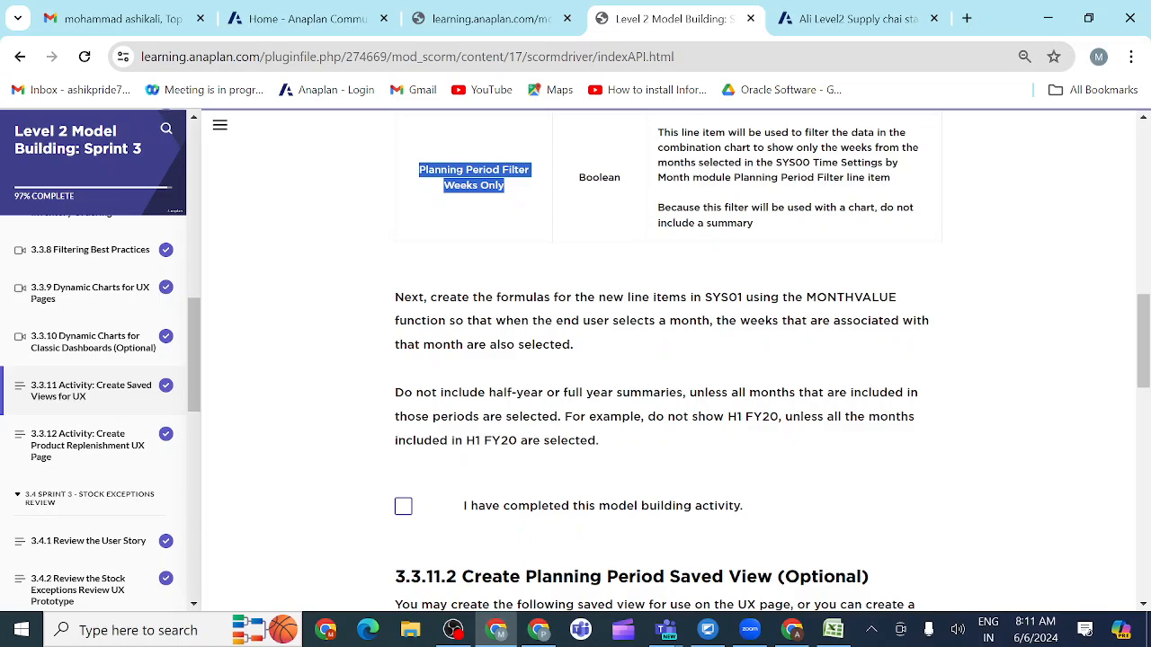
pyautogui.scroll(-4, 481, 461)
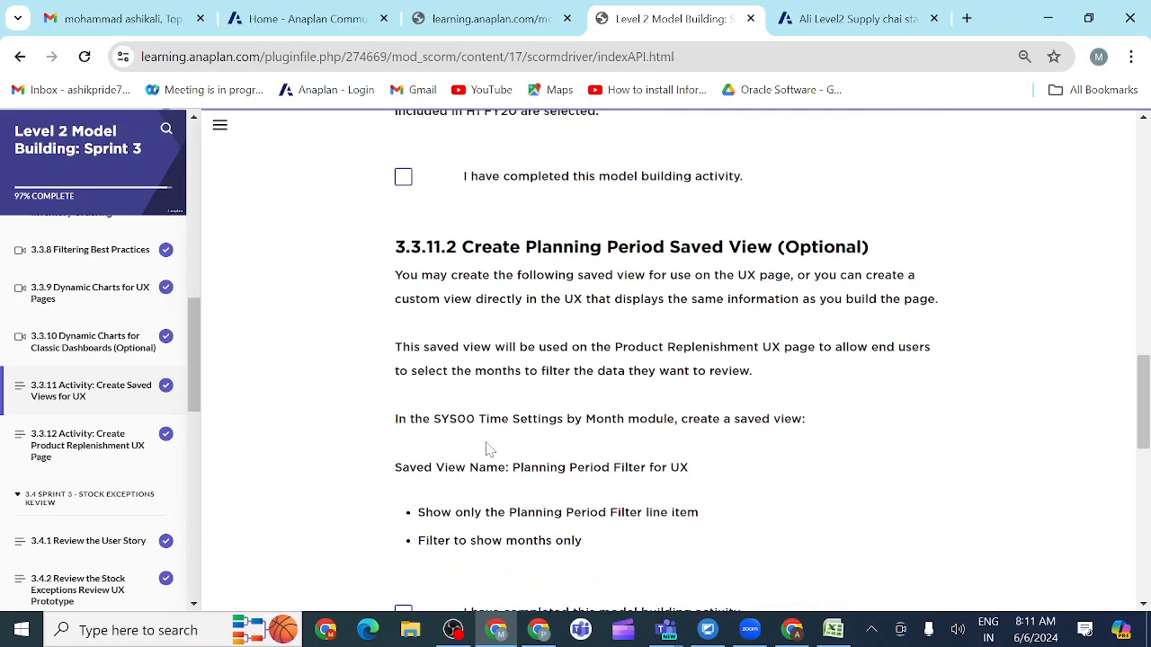
pyautogui.scroll(-1, 489, 448)
pyautogui.scroll(8, 488, 448)
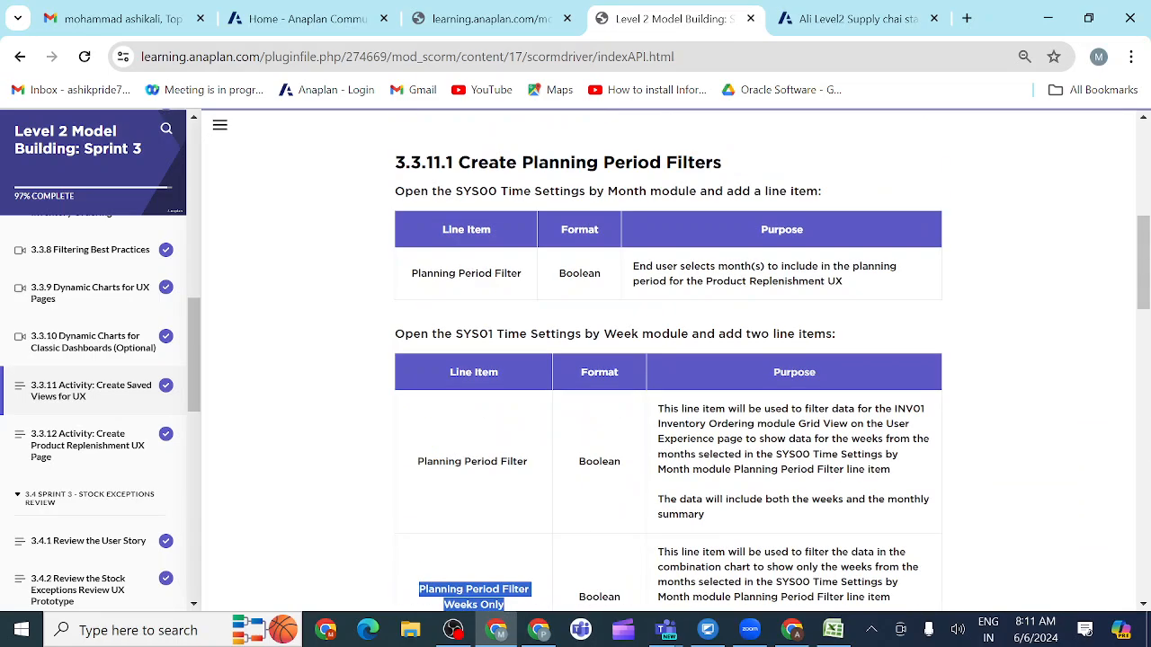
pyautogui.scroll(-8, 488, 450)
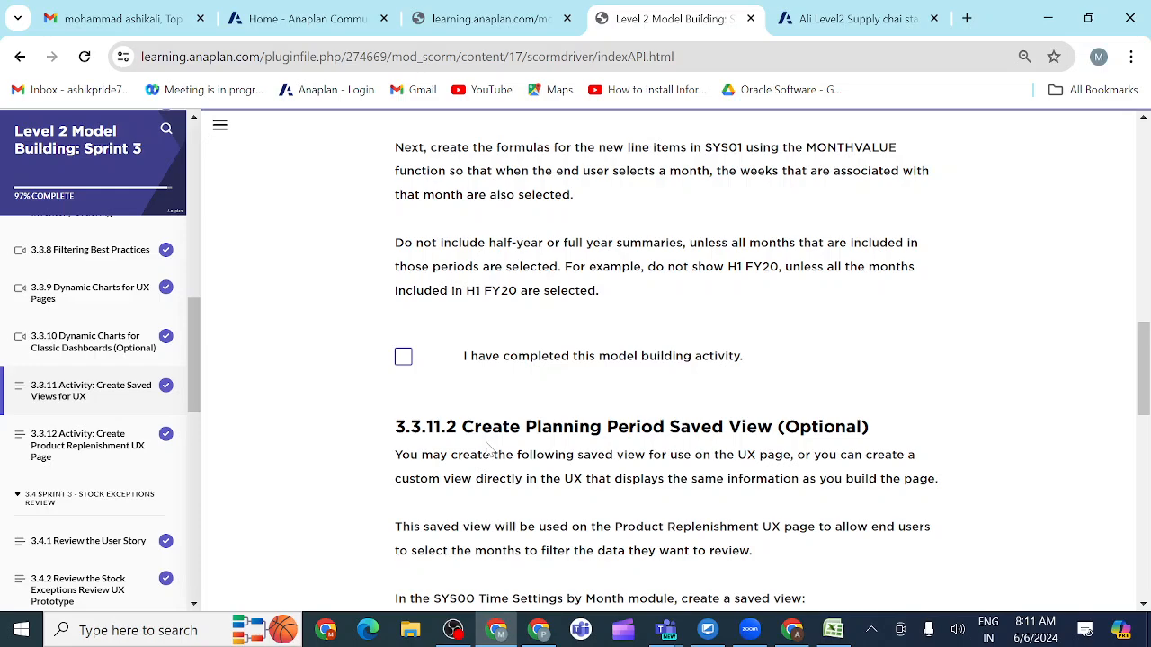
pyautogui.scroll(-3, 489, 449)
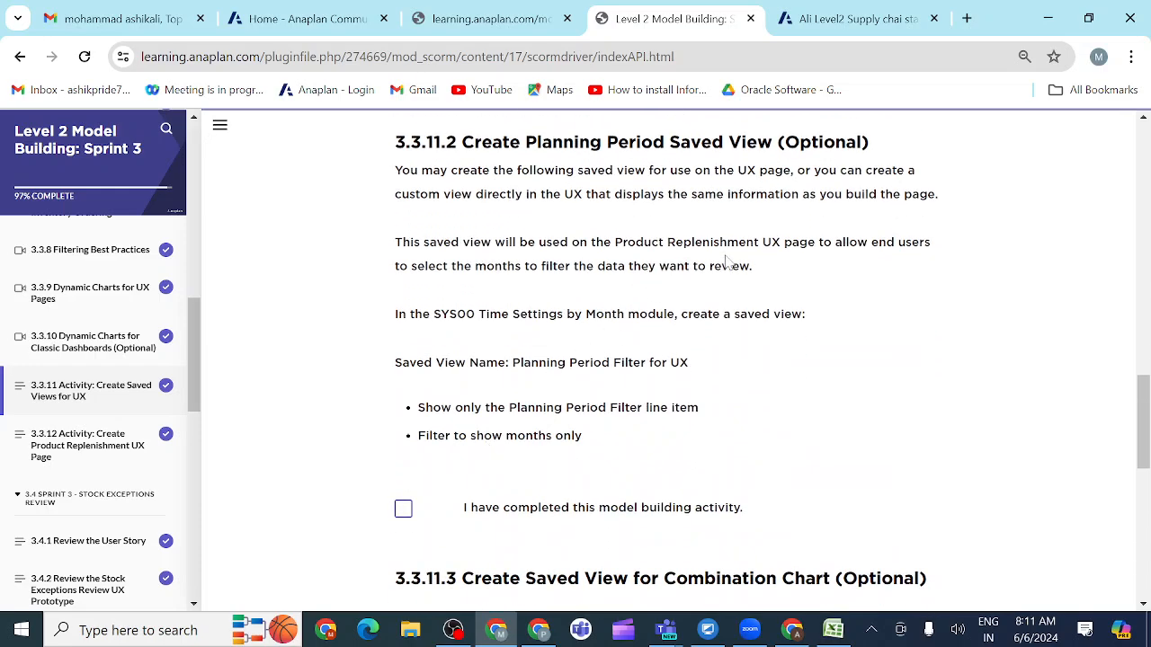
pyautogui.scroll(-3, 696, 343)
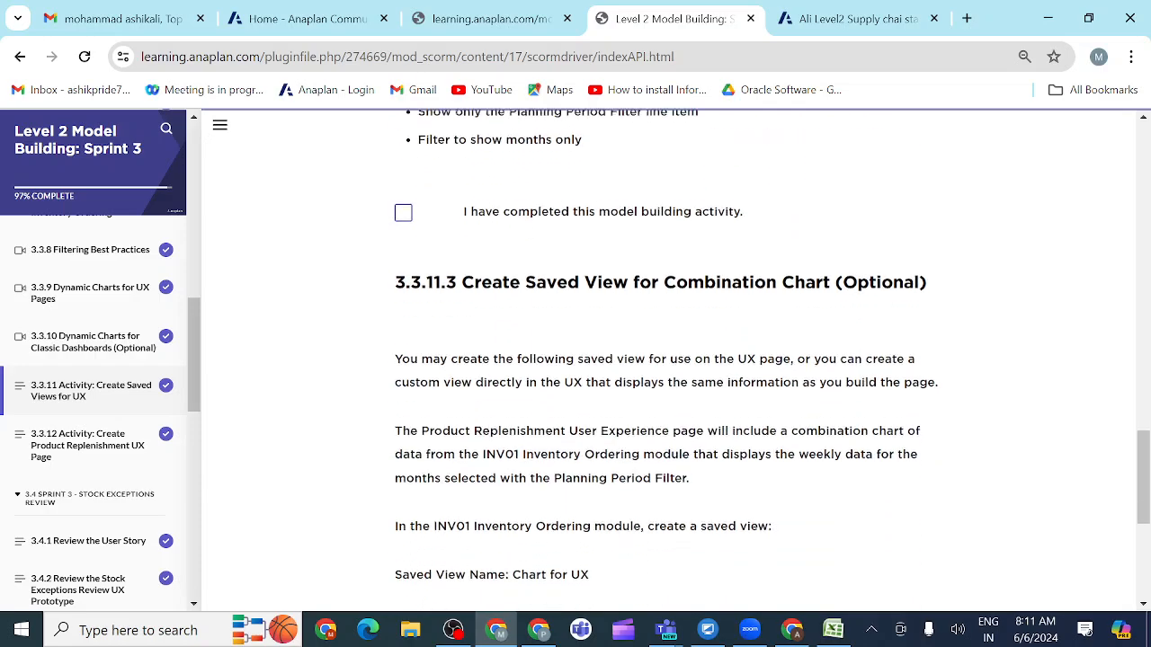
pyautogui.scroll(-3, 675, 360)
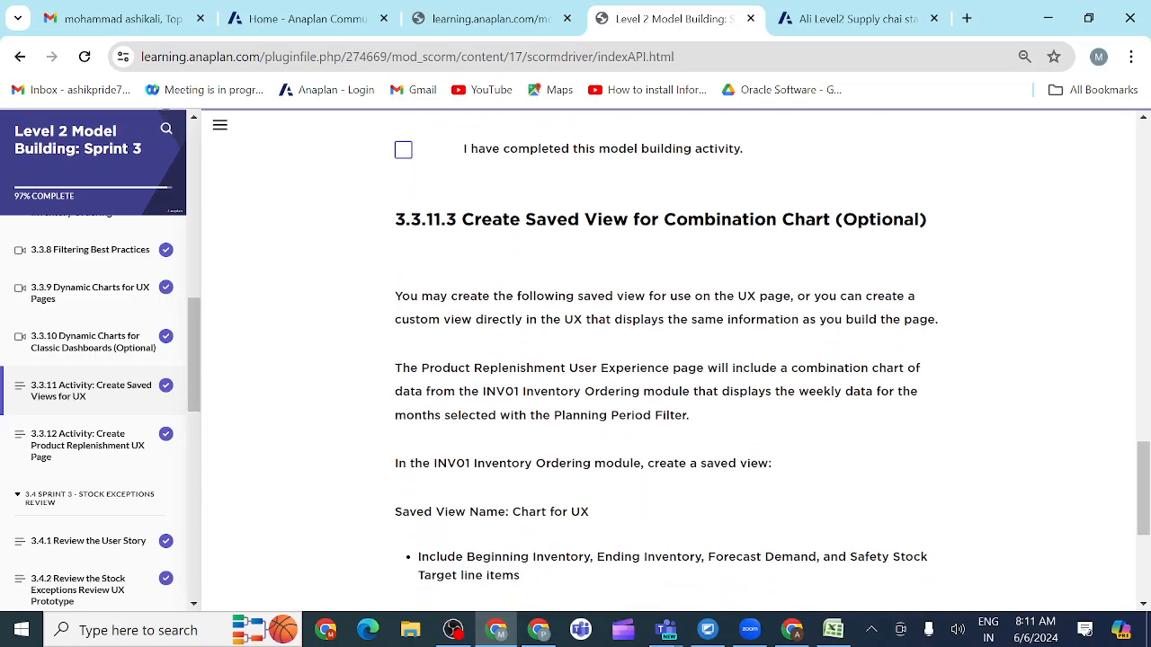
pyautogui.scroll(-1, 653, 410)
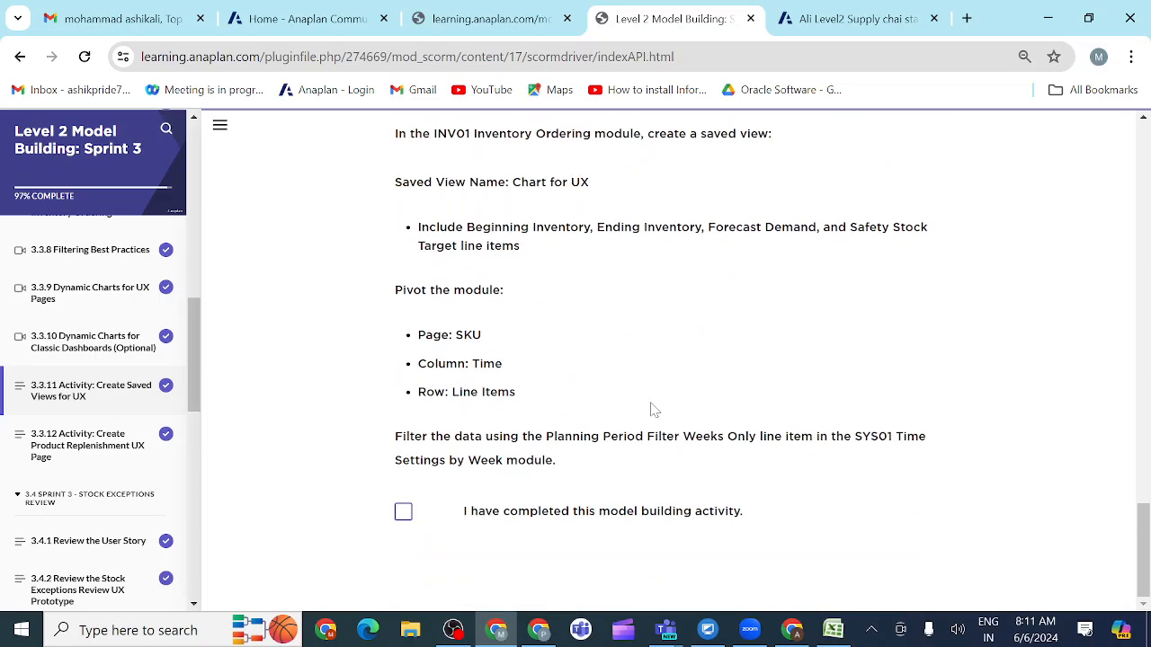
pyautogui.scroll(10, 654, 410)
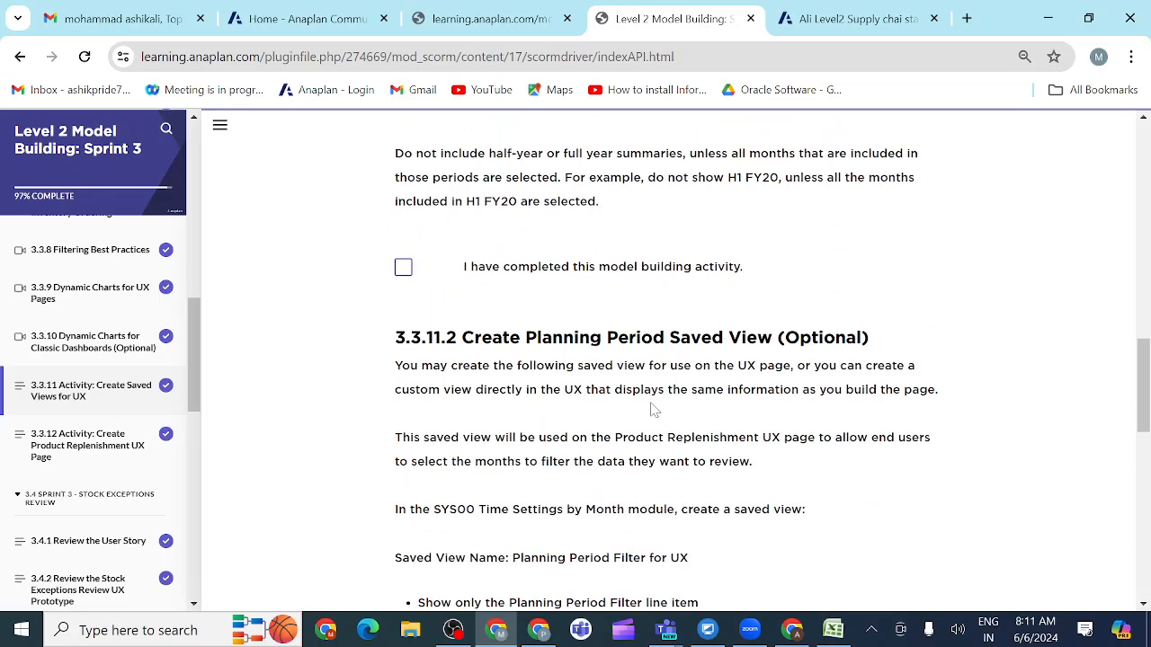
pyautogui.scroll(5, 654, 410)
pyautogui.scroll(-8, 653, 410)
pyautogui.scroll(1, 654, 410)
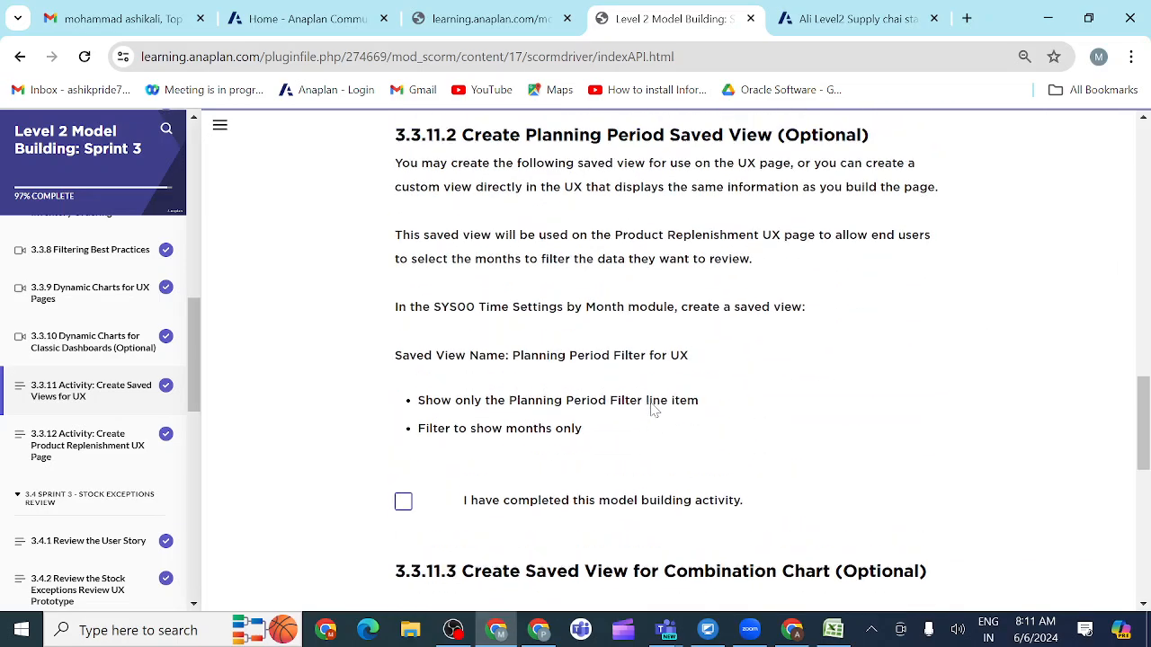
pyautogui.scroll(2, 654, 410)
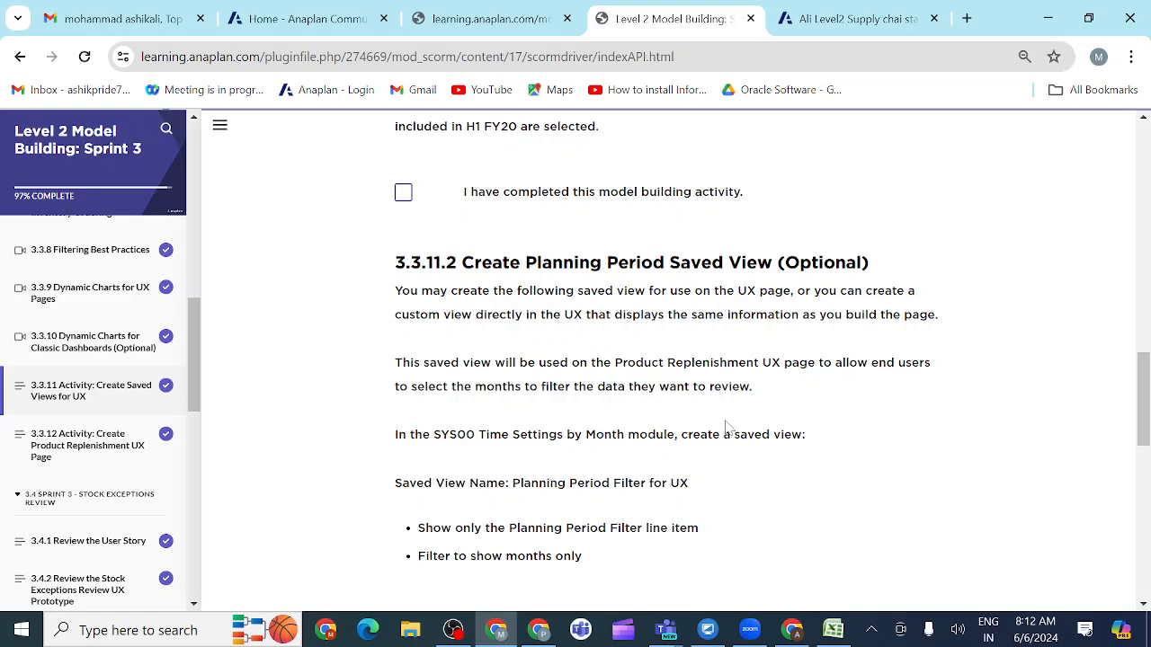
pyautogui.scroll(-1, 728, 427)
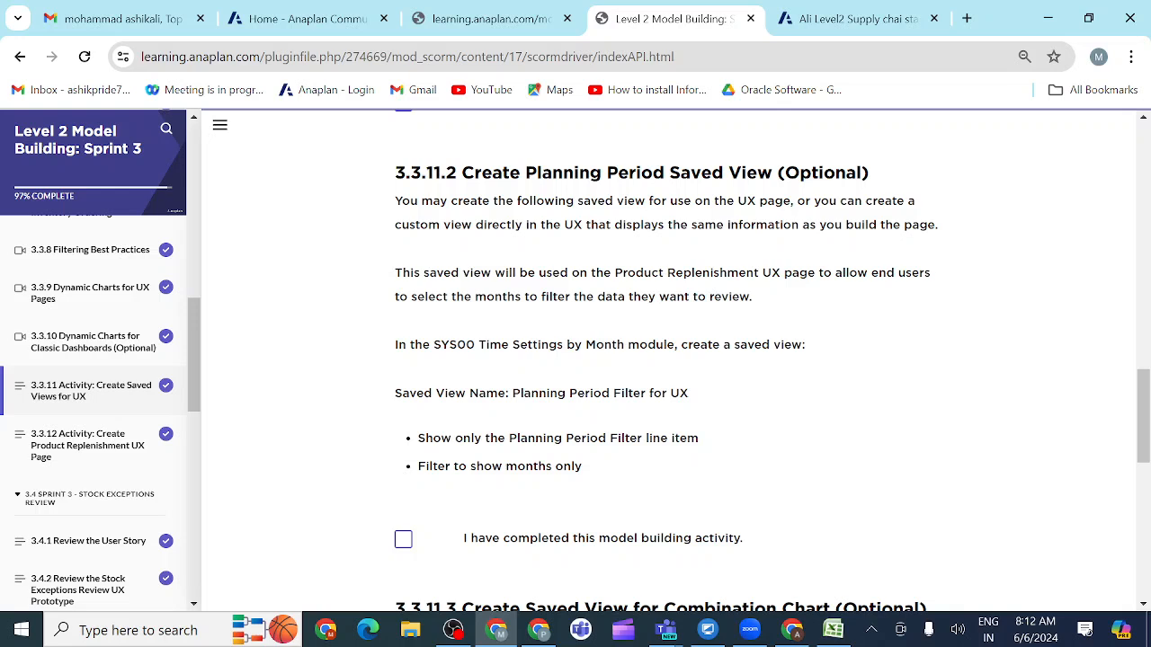
# Step: Copy the view name from the course and save the SYS00 Time Settings by Month module as a view named Planning Period Filter for UX
pyautogui.moveTo(510, 393); pyautogui.dragTo(724, 403)
pyautogui.hotkey('ctrl', 'c')
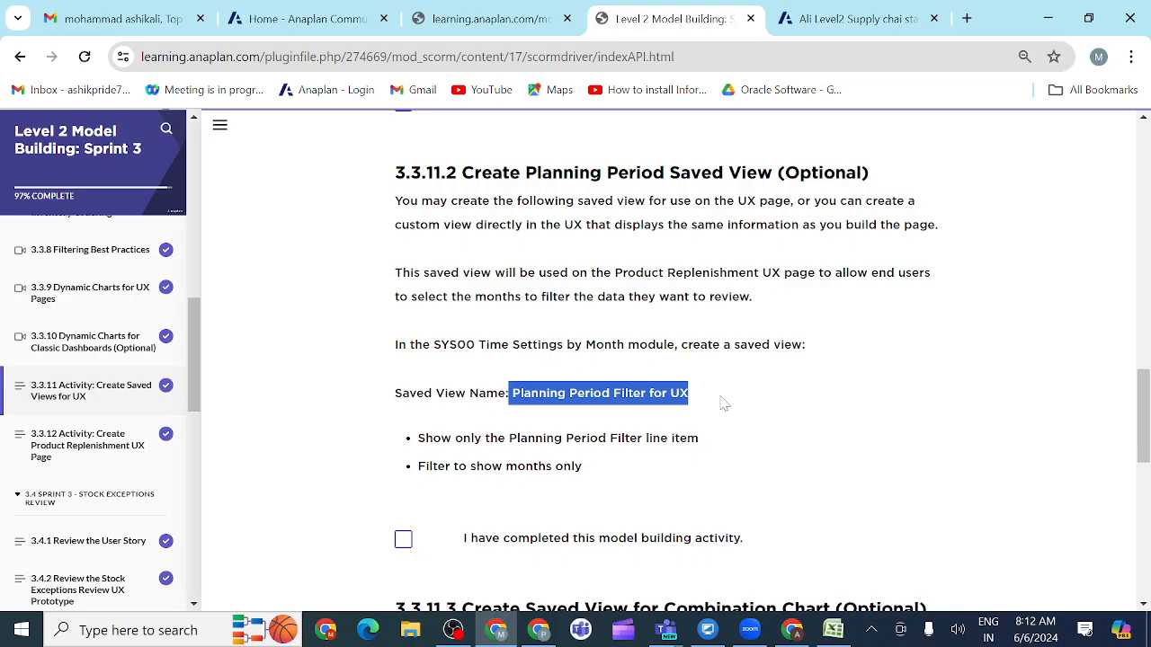
pyautogui.click(832, 20)
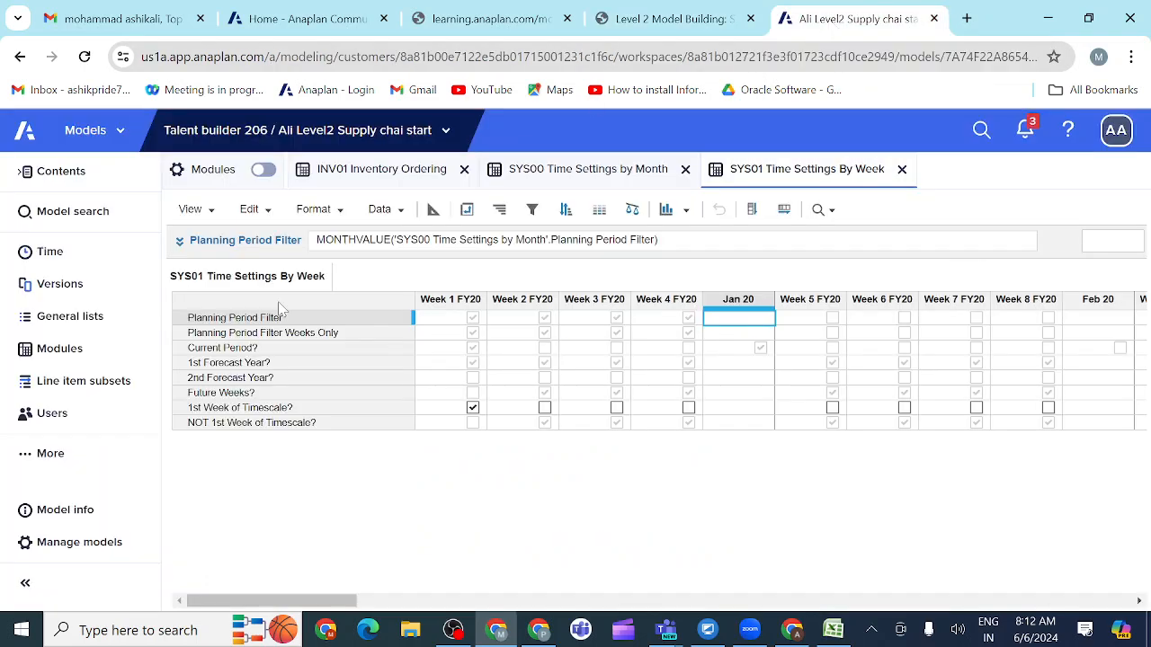
pyautogui.click(562, 180)
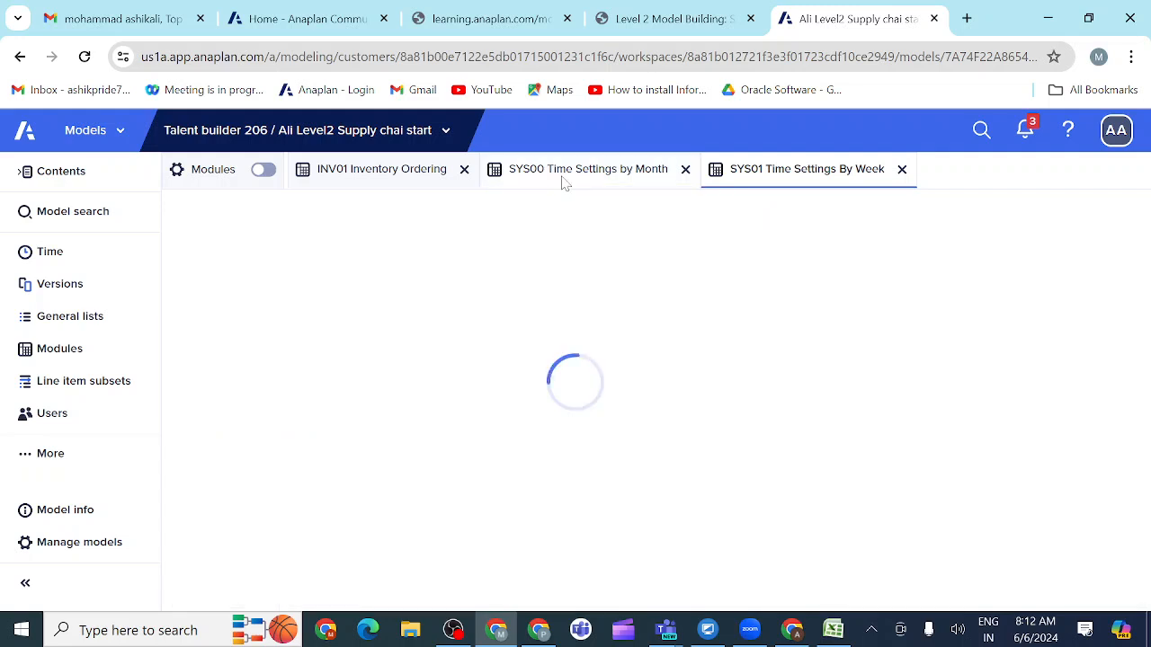
pyautogui.click(193, 209)
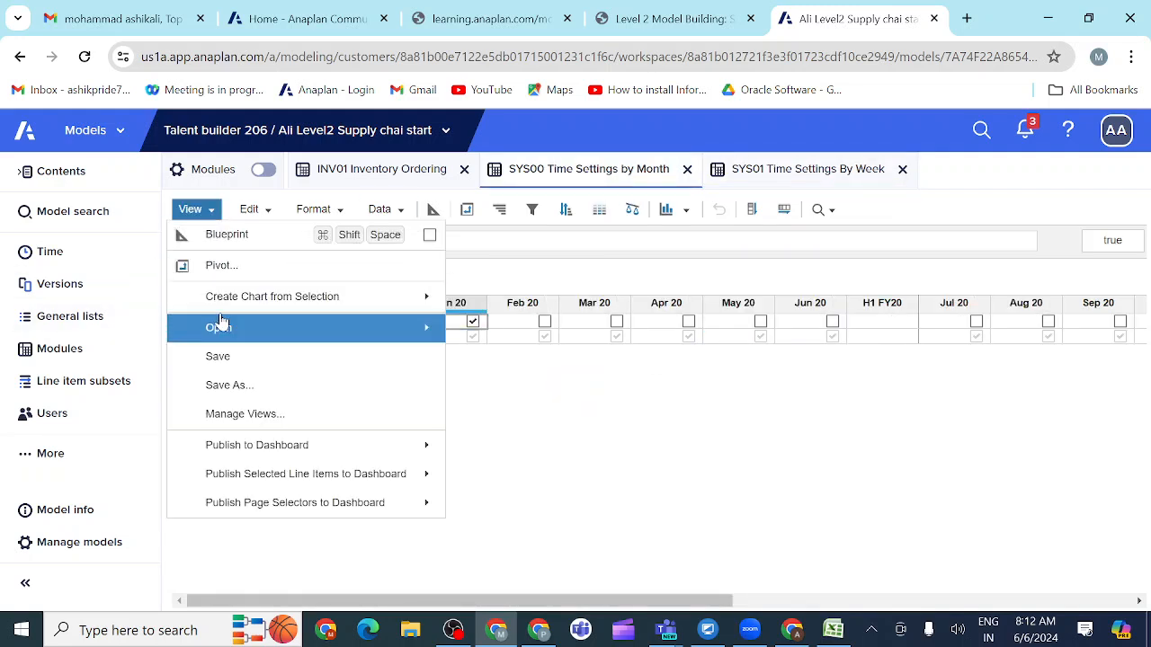
pyautogui.click(221, 386)
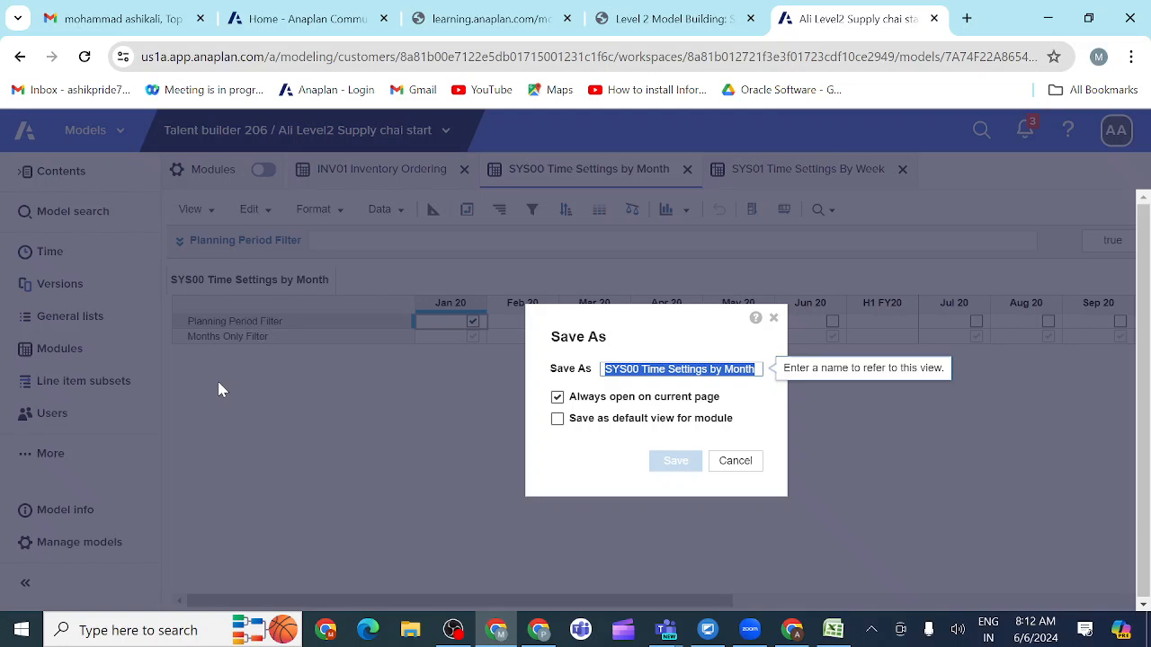
pyautogui.press('BackSpace')
pyautogui.hotkey('ctrl', 'v')
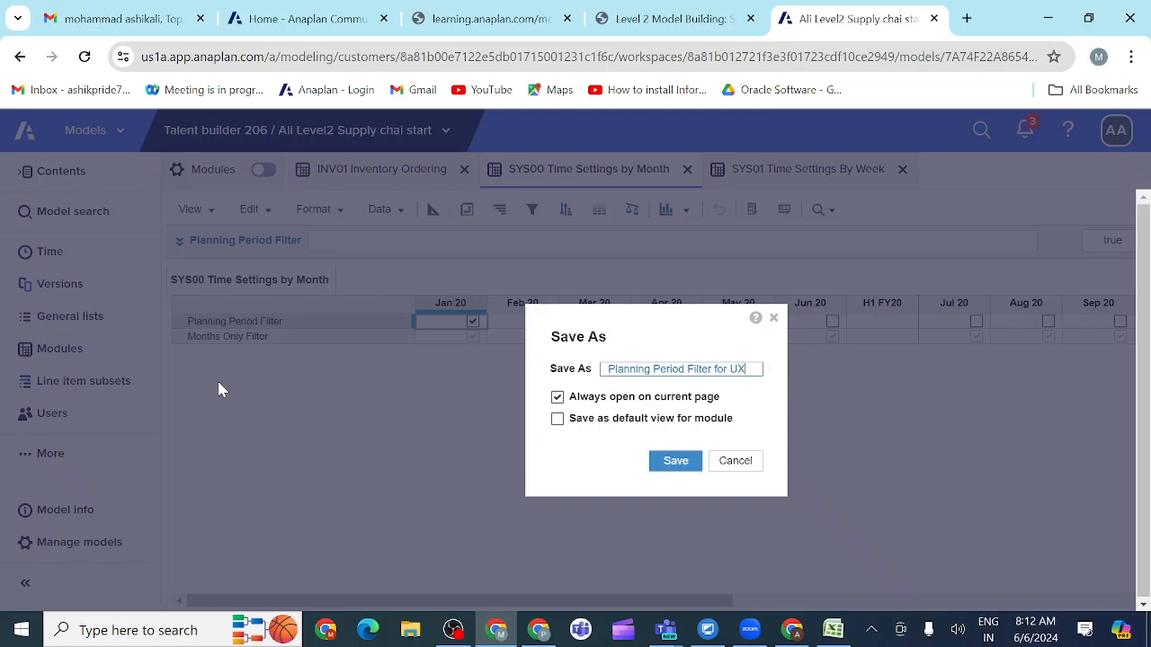
pyautogui.click(676, 462)
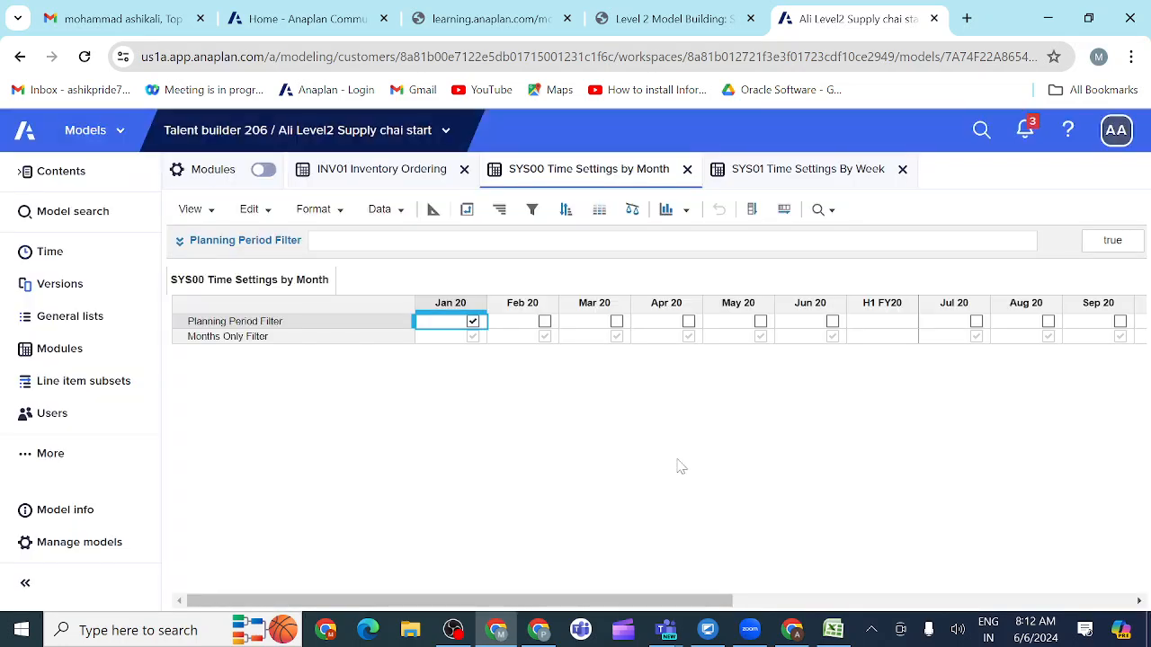
# Step: Open the saved view Planning Period Filter for UX in SYS00 and check its line item and filter requirements in the course
pyautogui.click(209, 214)
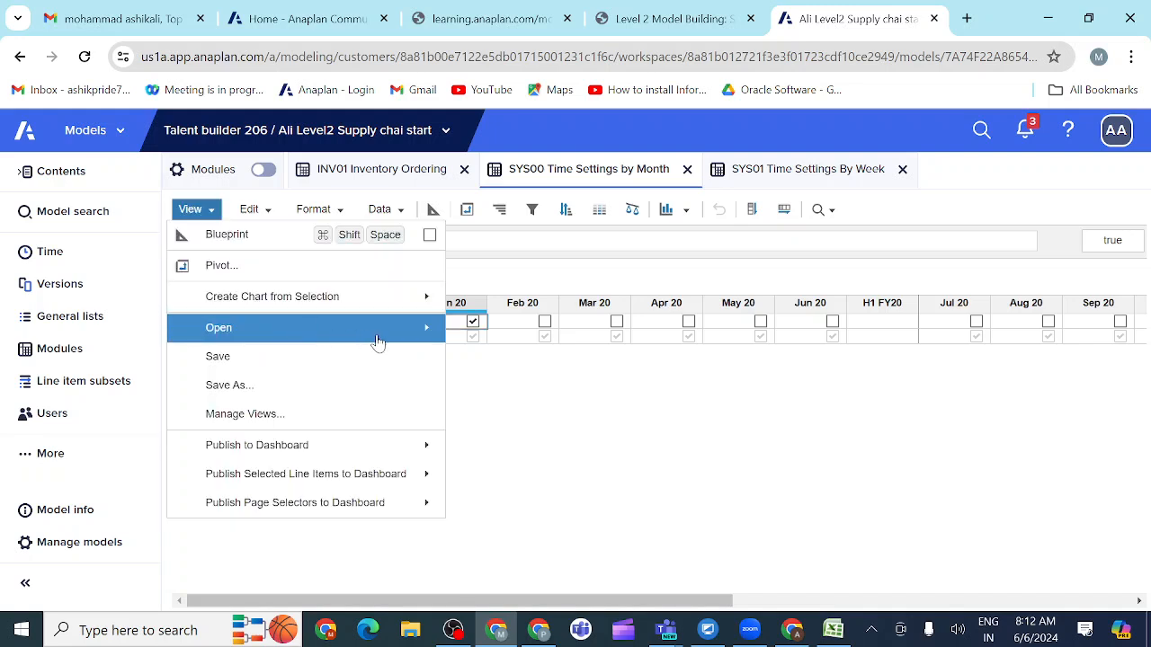
pyautogui.moveTo(385, 329)
pyautogui.click(538, 358)
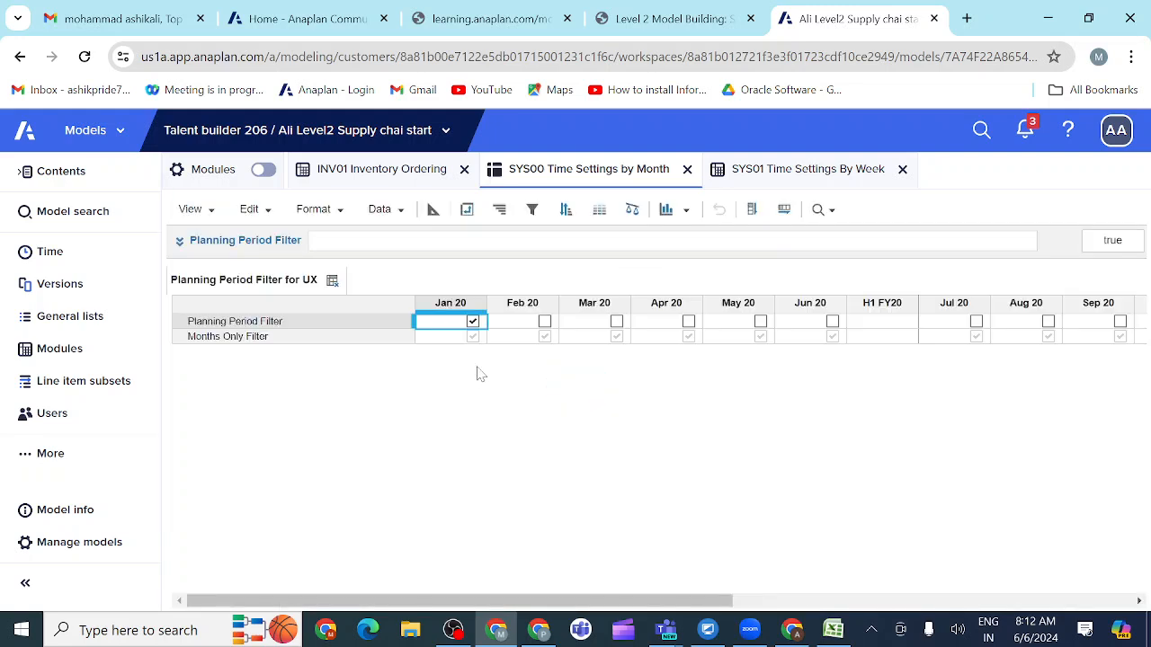
pyautogui.click(724, 22)
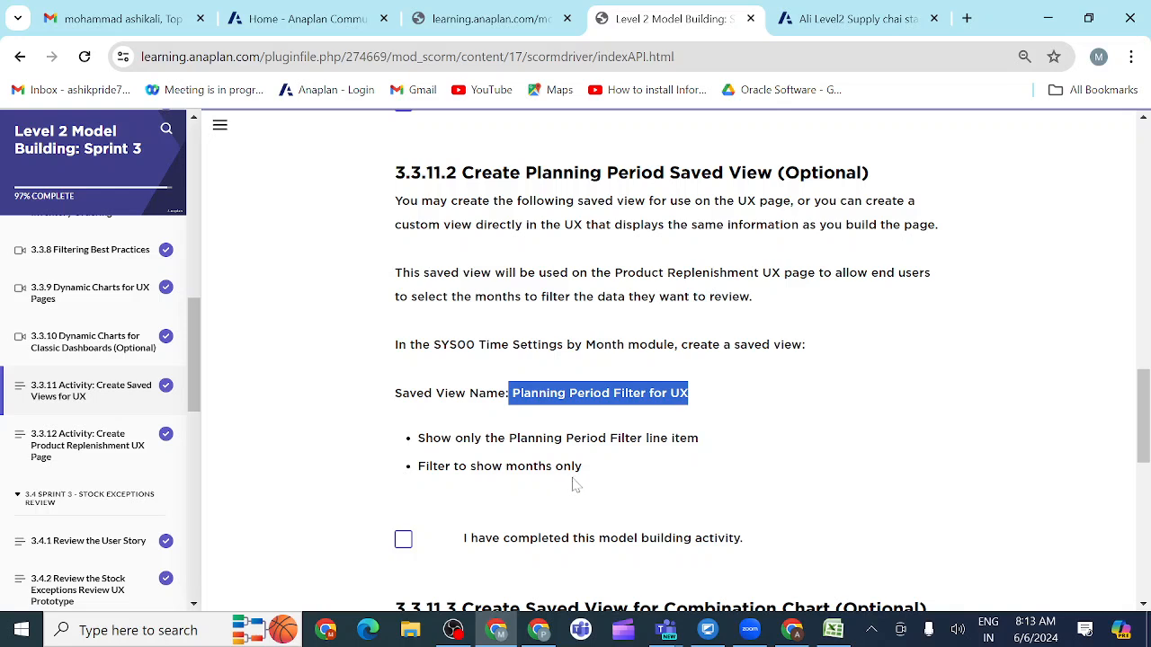
pyautogui.click(829, 22)
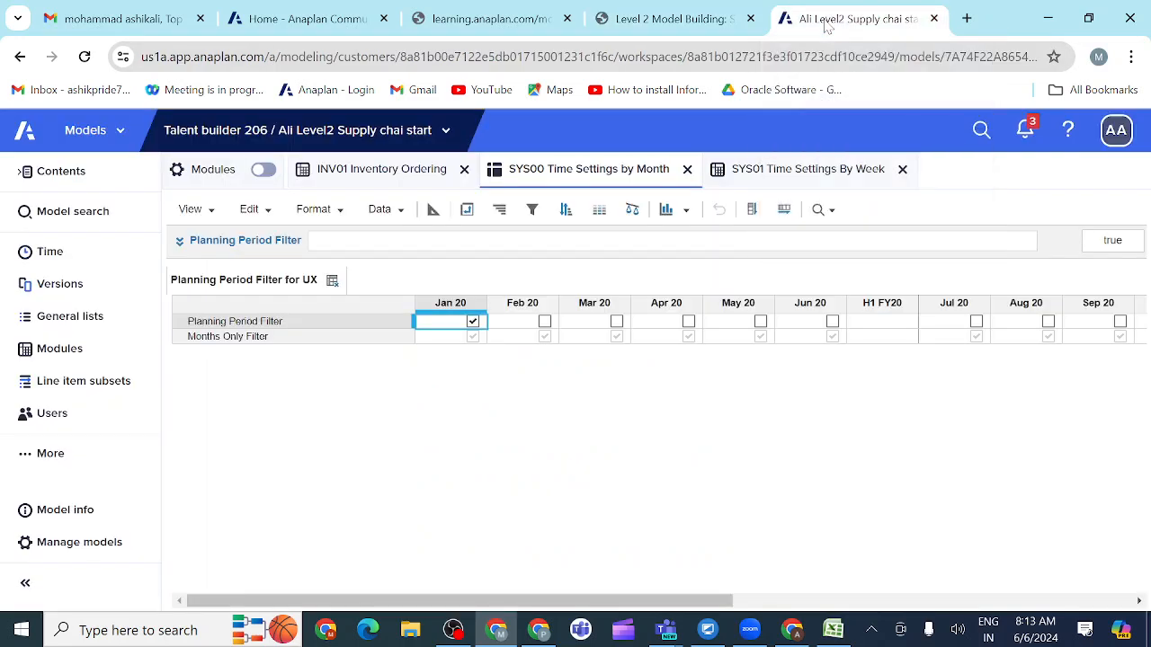
pyautogui.click(242, 328)
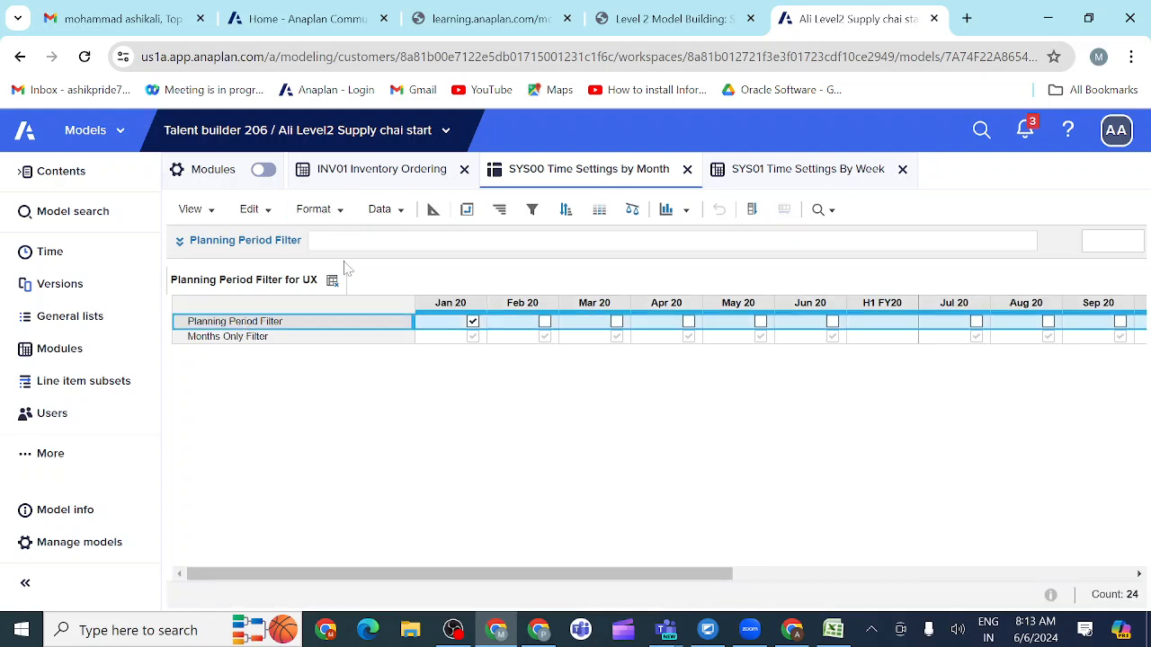
pyautogui.click(416, 321)
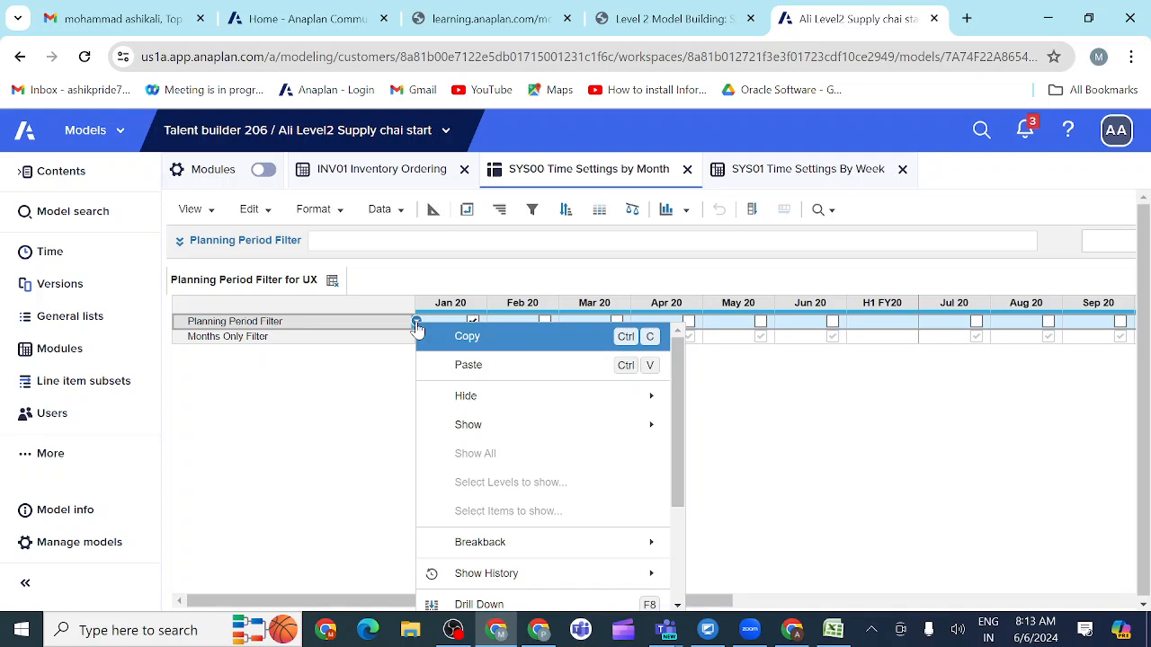
pyautogui.scroll(-3, 477, 429)
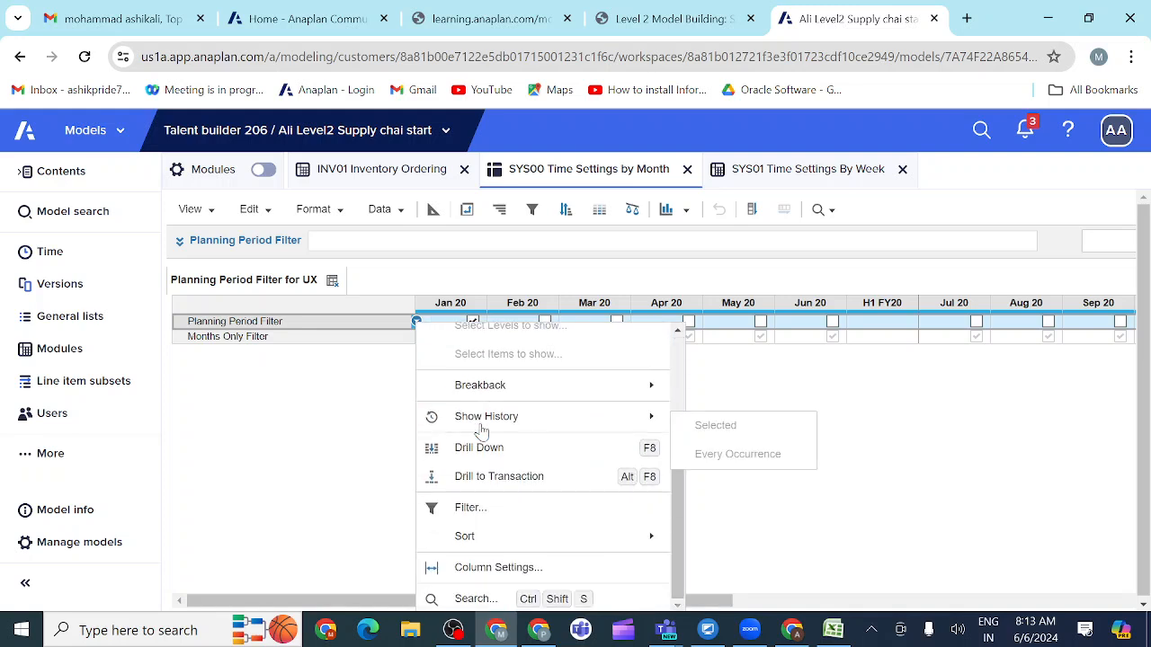
pyautogui.scroll(3, 477, 429)
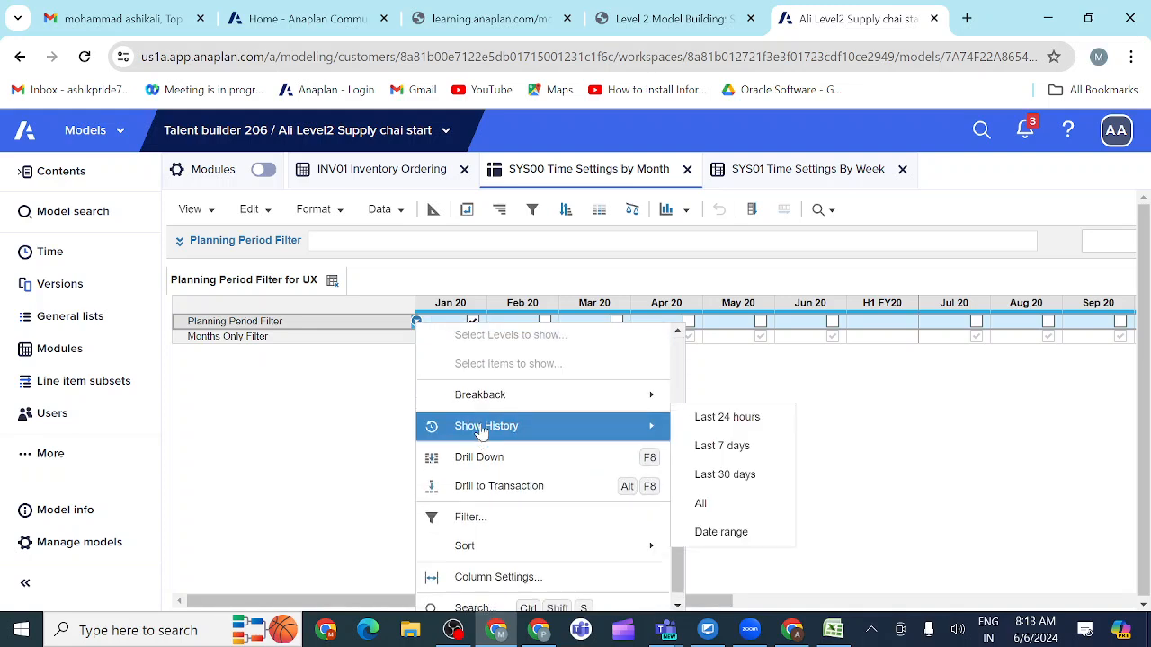
pyautogui.click(376, 422)
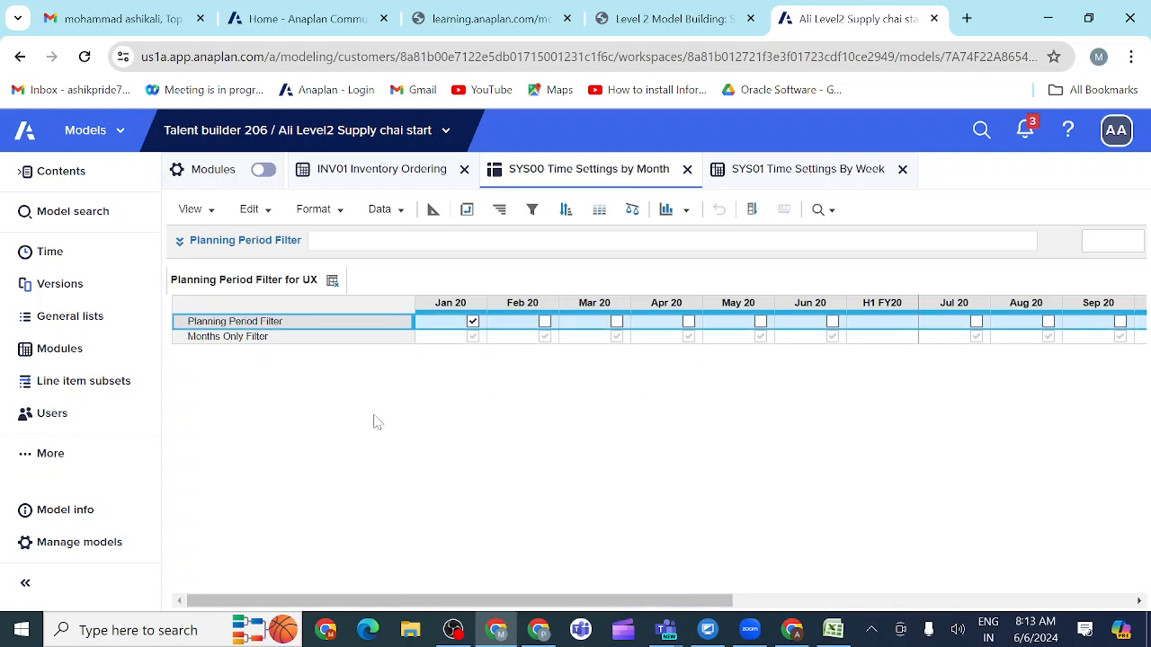
pyautogui.click(444, 337)
pyautogui.click(395, 322)
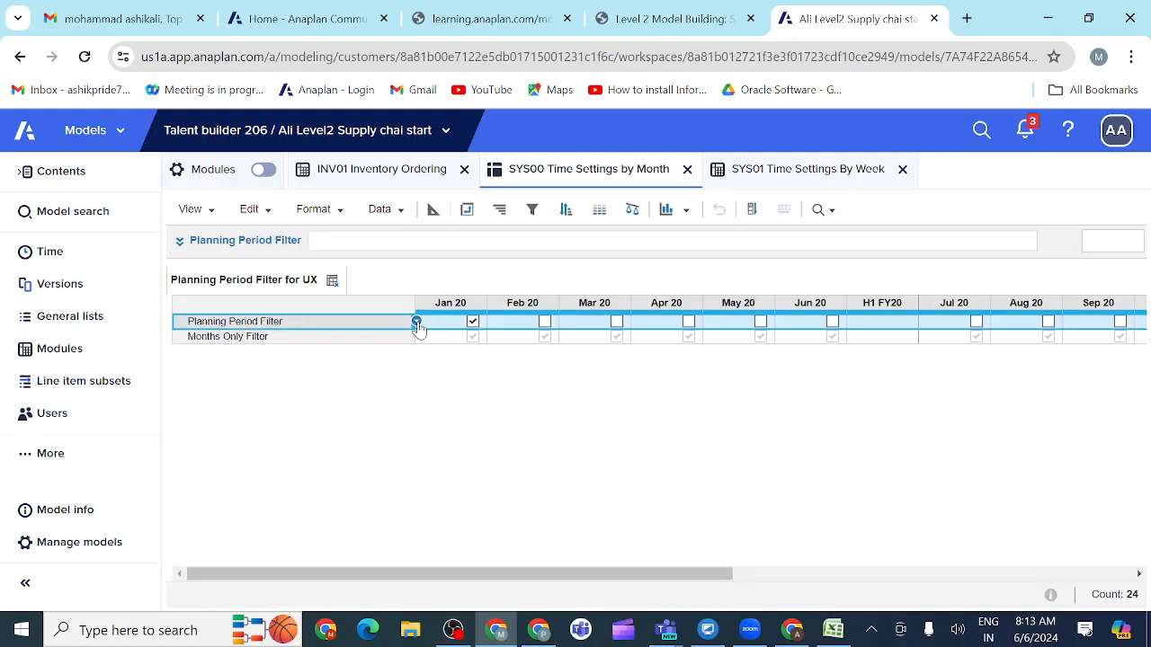
pyautogui.rightClick(418, 329)
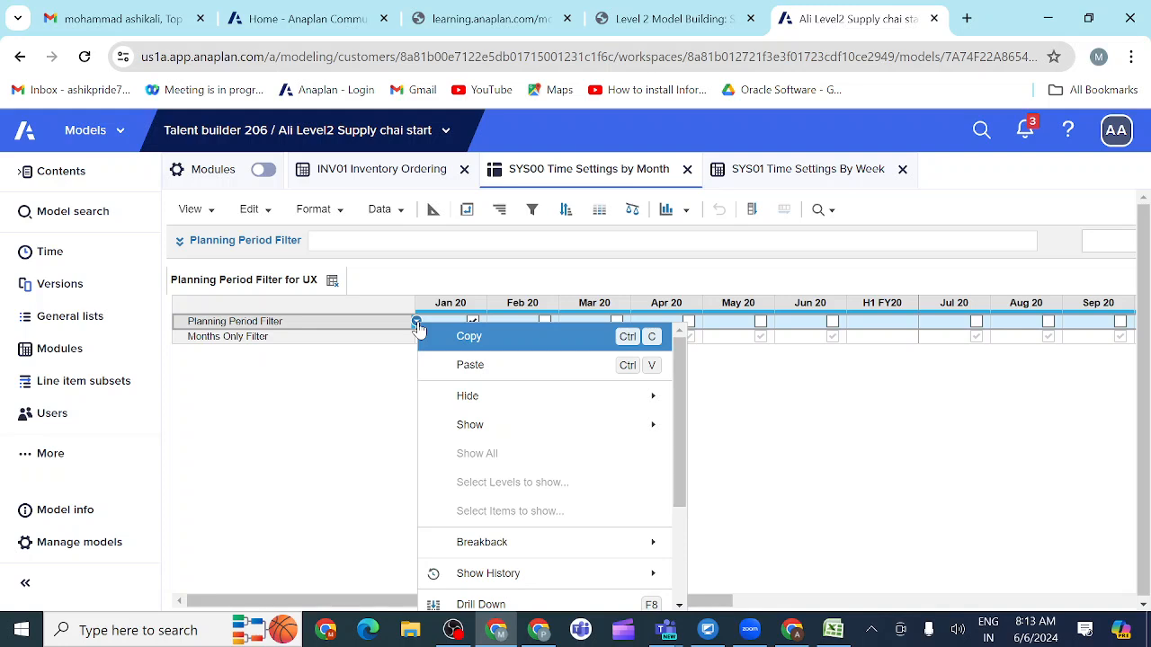
pyautogui.moveTo(467, 431)
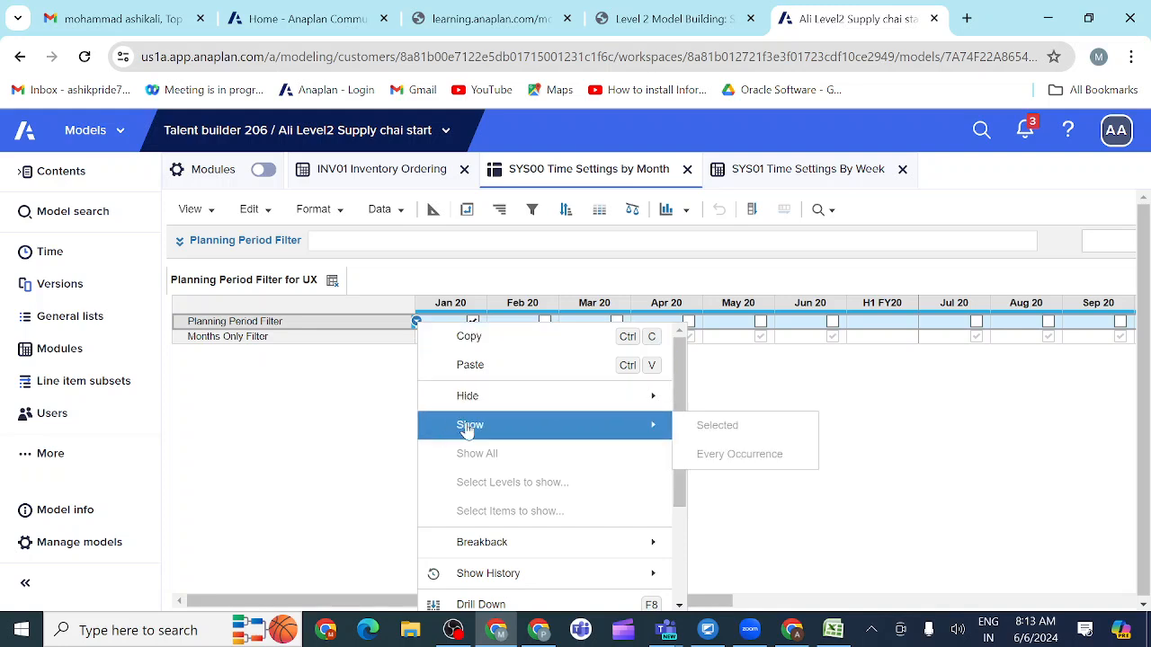
pyautogui.click(339, 421)
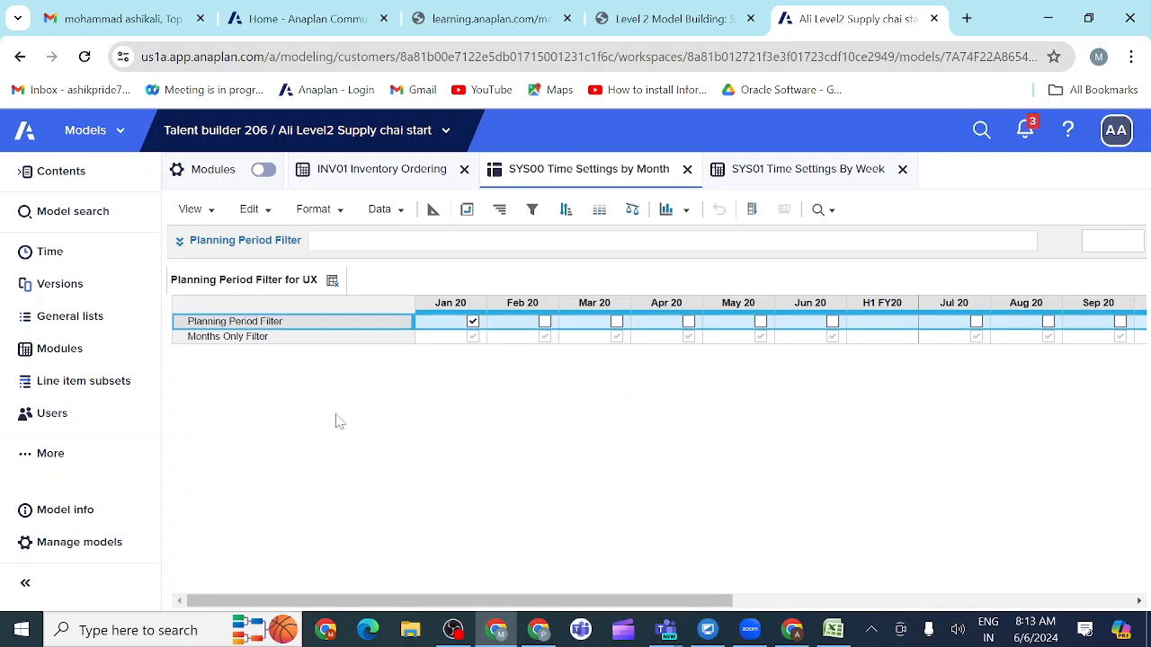
pyautogui.click(290, 339)
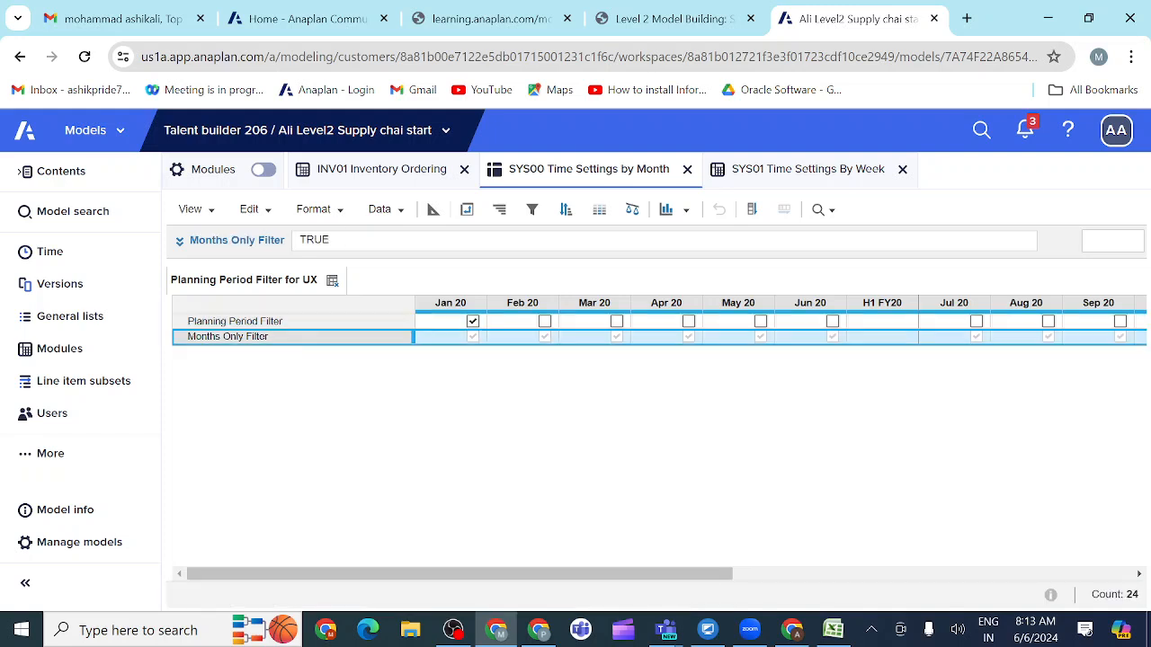
pyautogui.click(304, 325)
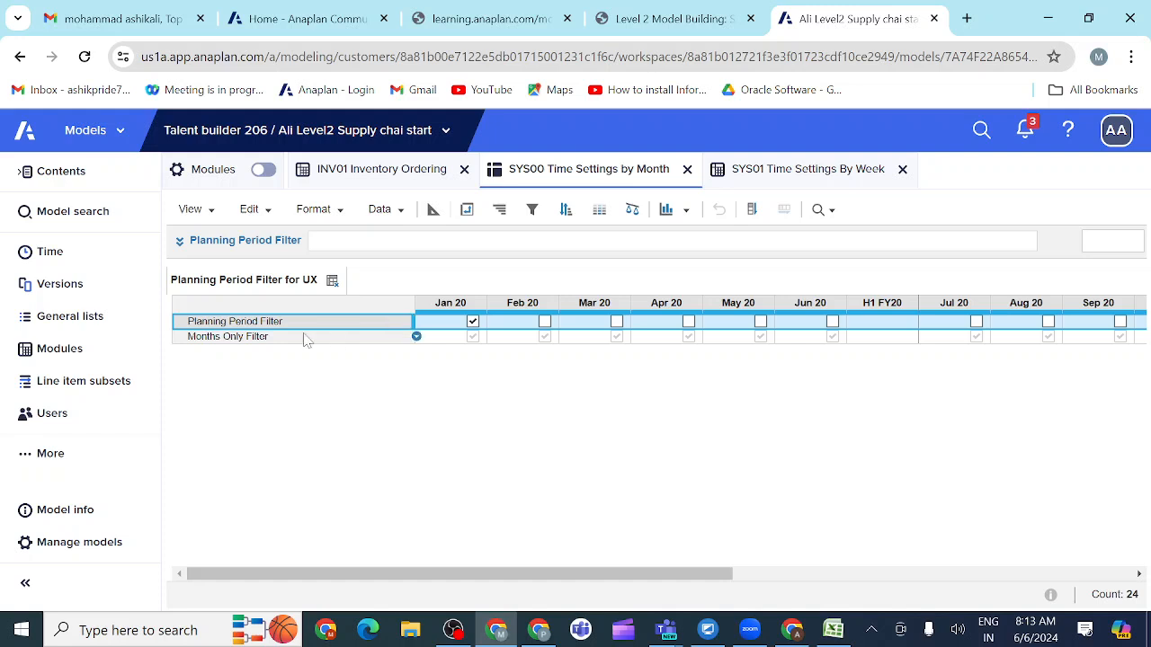
pyautogui.click(433, 210)
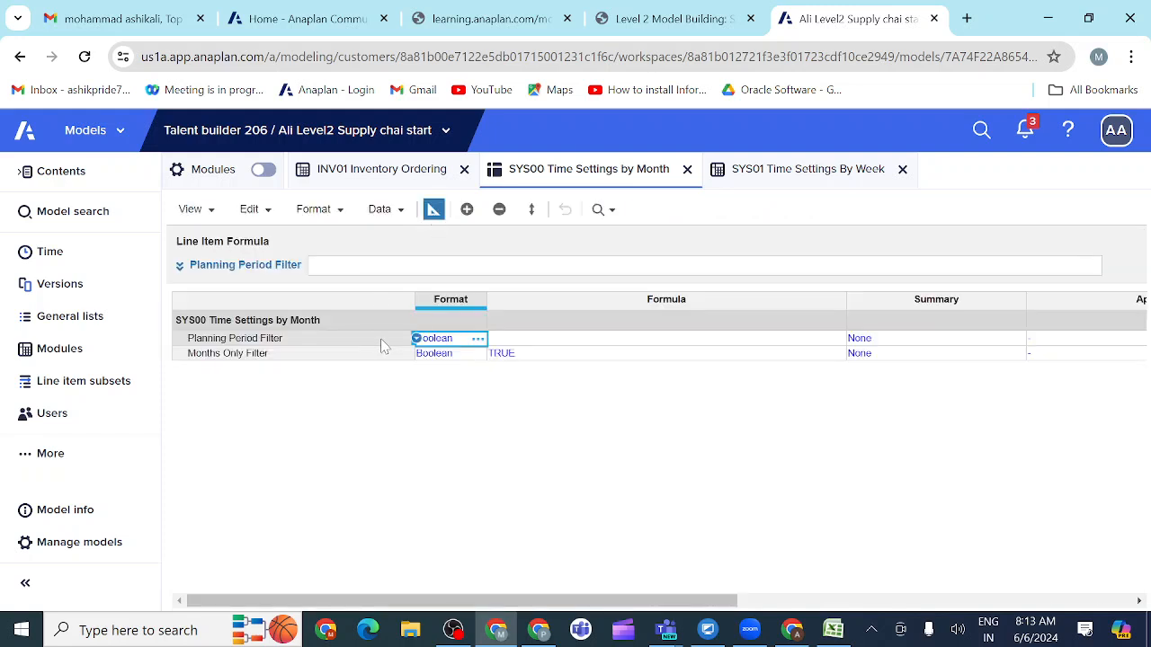
pyautogui.rightClick(414, 349)
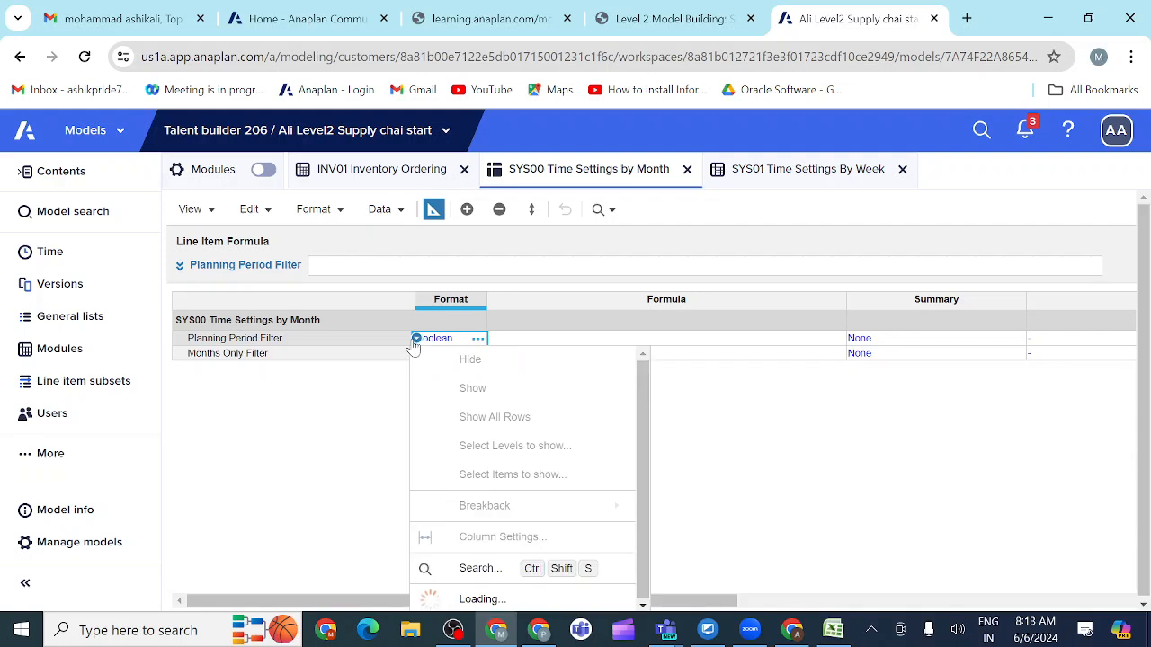
pyautogui.click(344, 422)
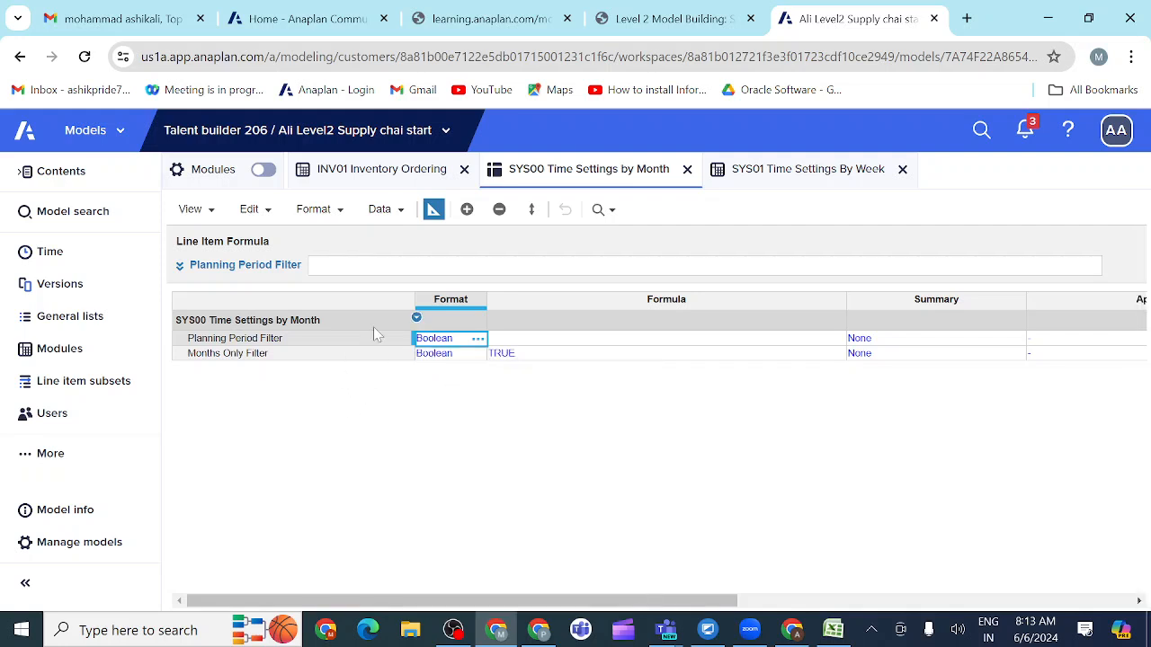
pyautogui.click(433, 211)
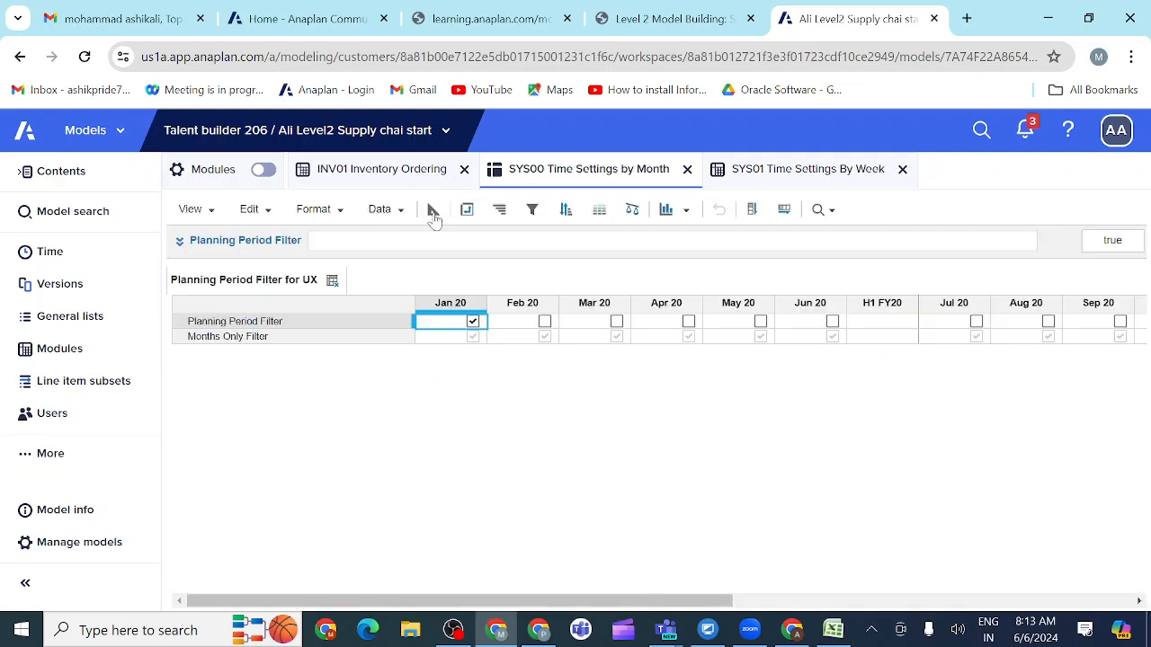
# Step: Show only the Planning Period Filter line item in the Planning Period Filter for UX view, and recheck the view's requirements in the course
pyautogui.click(306, 325)
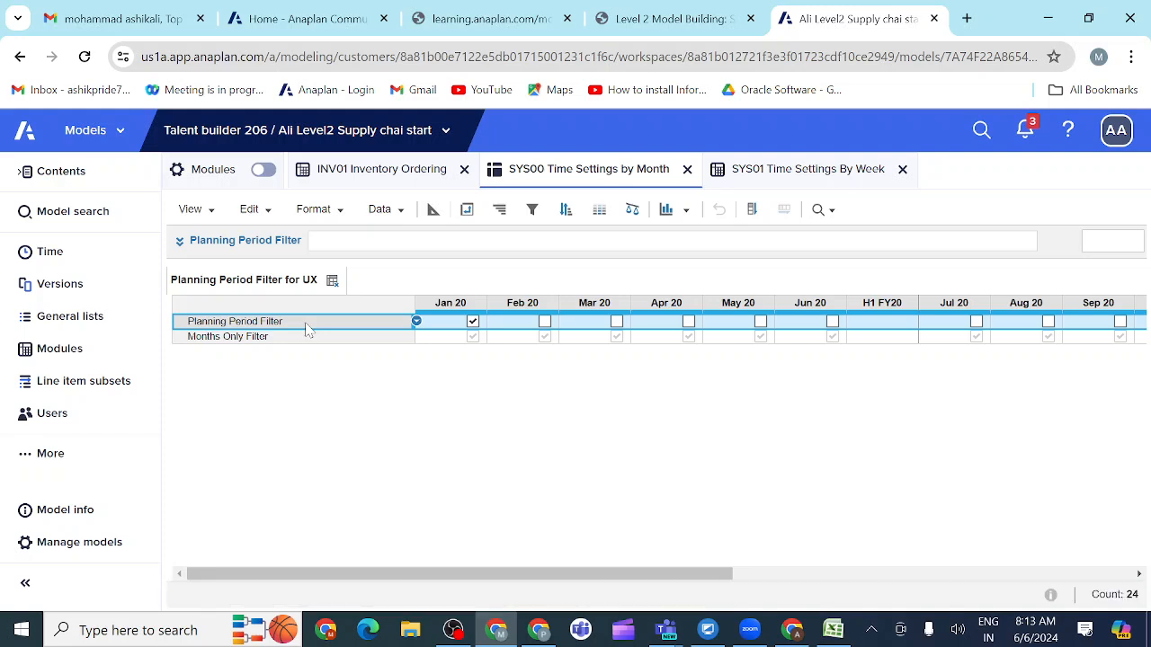
pyautogui.rightClick(417, 323)
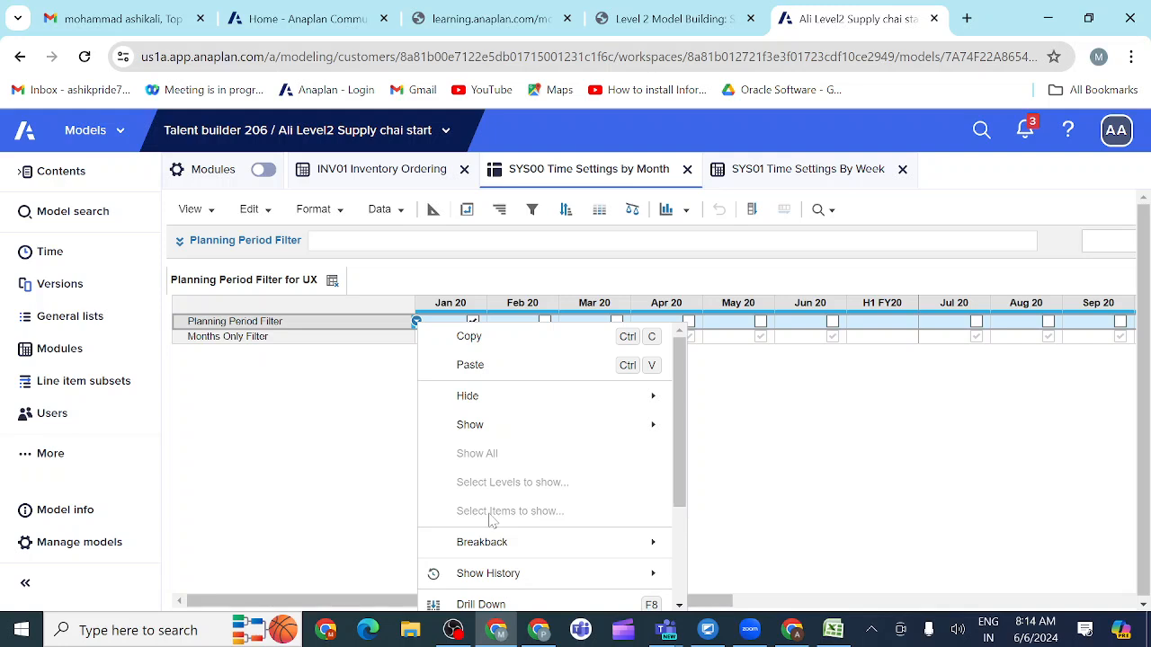
pyautogui.scroll(-2, 493, 519)
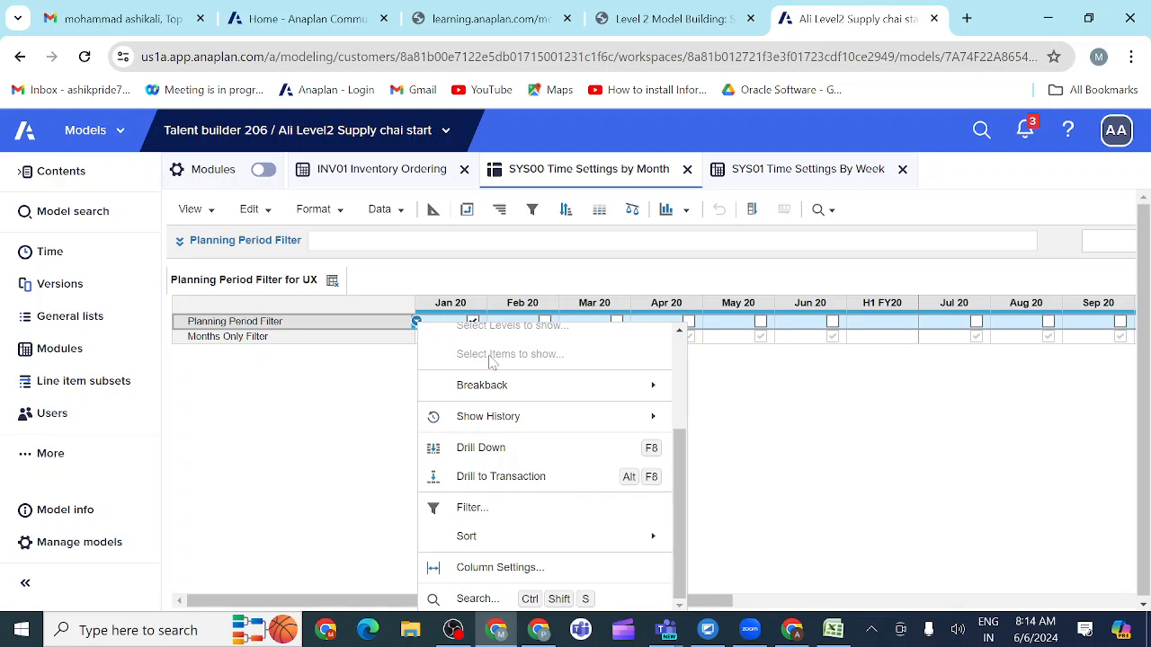
pyautogui.scroll(2, 489, 360)
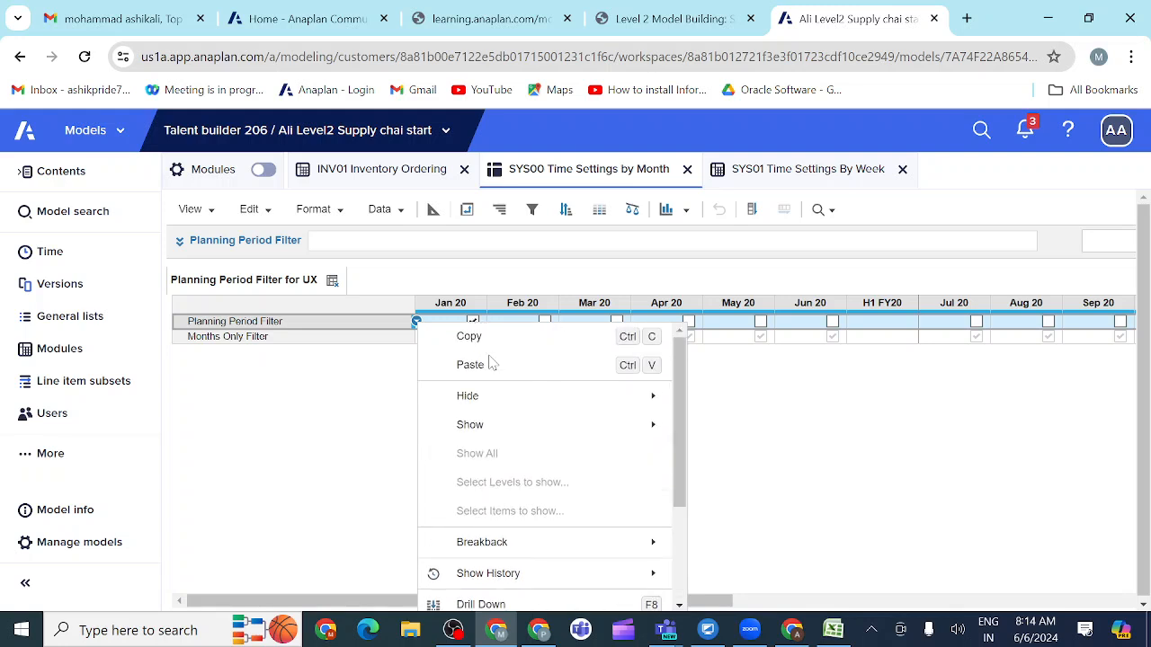
pyautogui.click(378, 422)
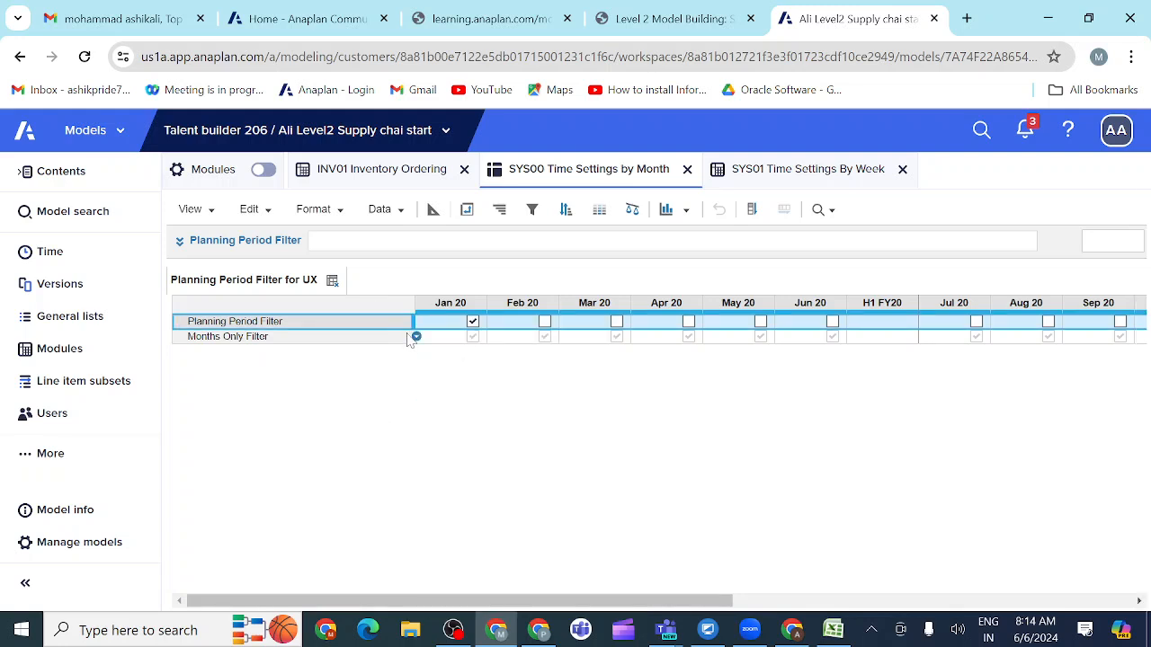
pyautogui.moveTo(408, 322)
pyautogui.click(340, 214)
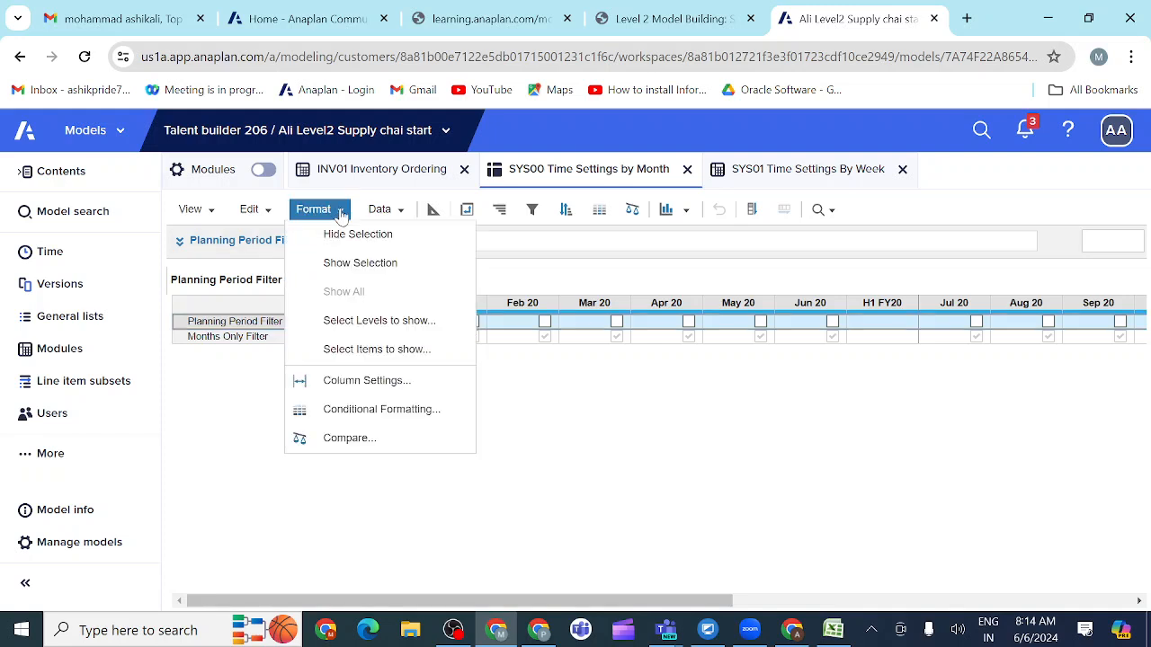
pyautogui.click(345, 262)
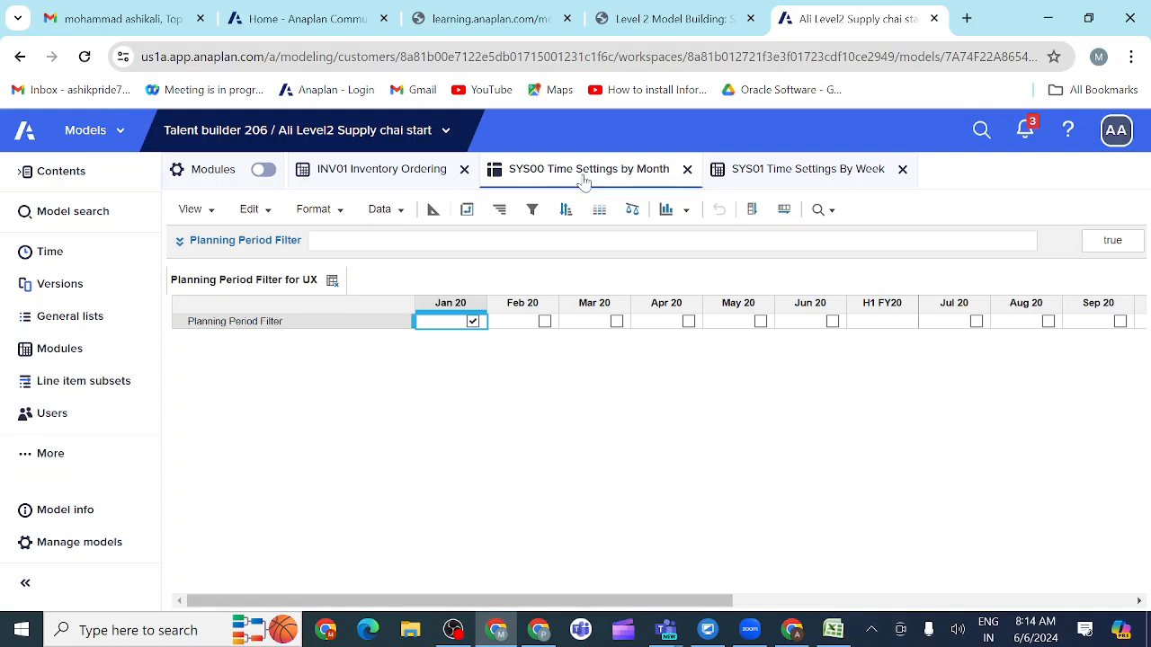
pyautogui.click(720, 22)
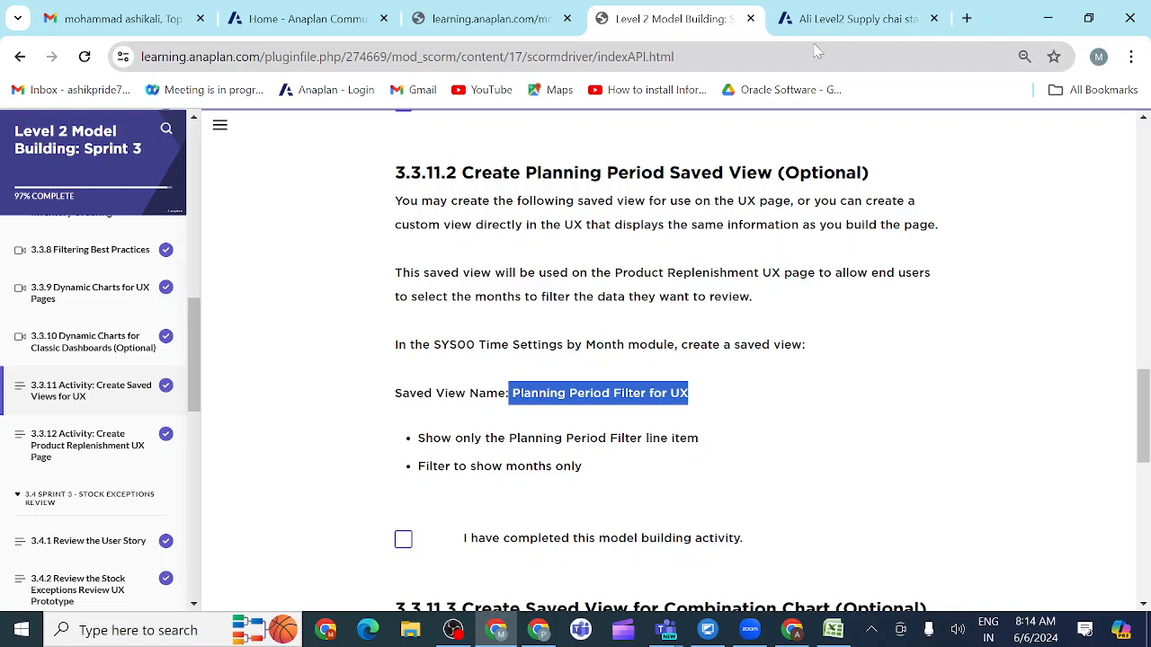
pyautogui.click(849, 18)
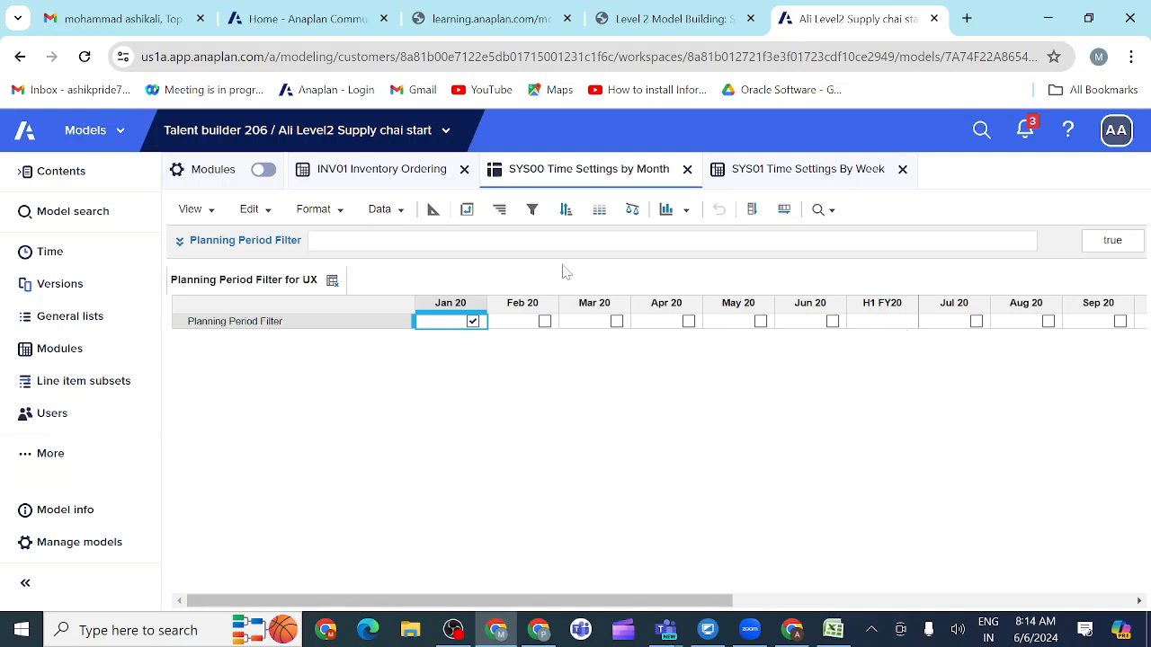
# Step: Filter the time dimension of Planning Period Filter for UX to periods where the SYS00 line item Months Only Filter is true
pyautogui.click(530, 212)
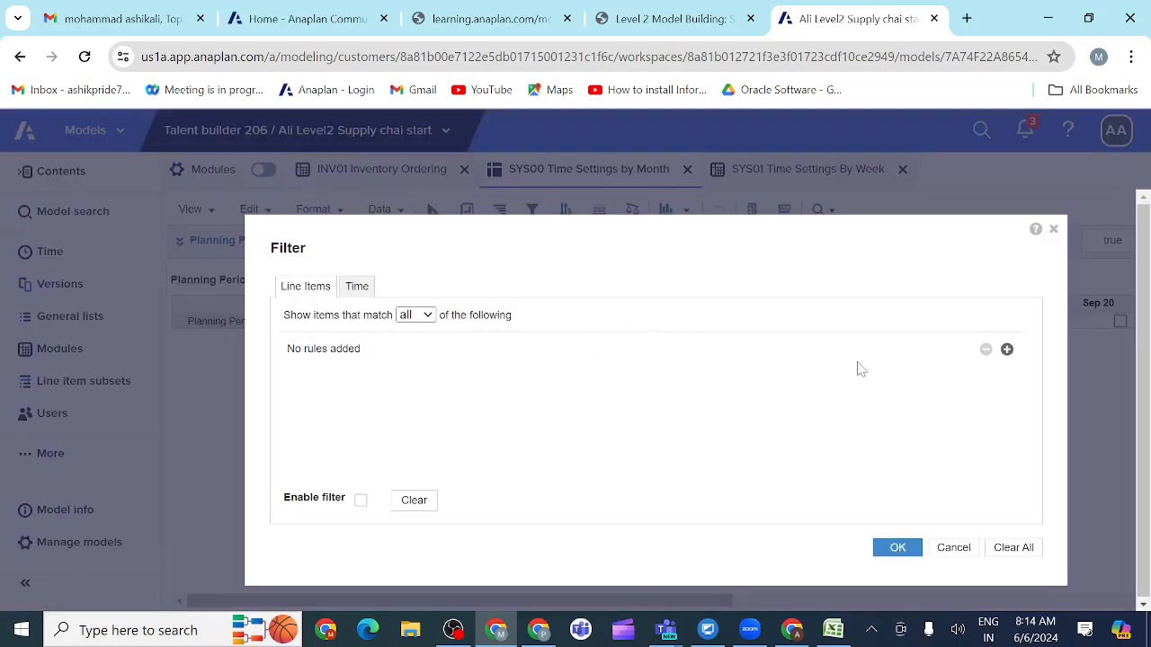
pyautogui.click(364, 288)
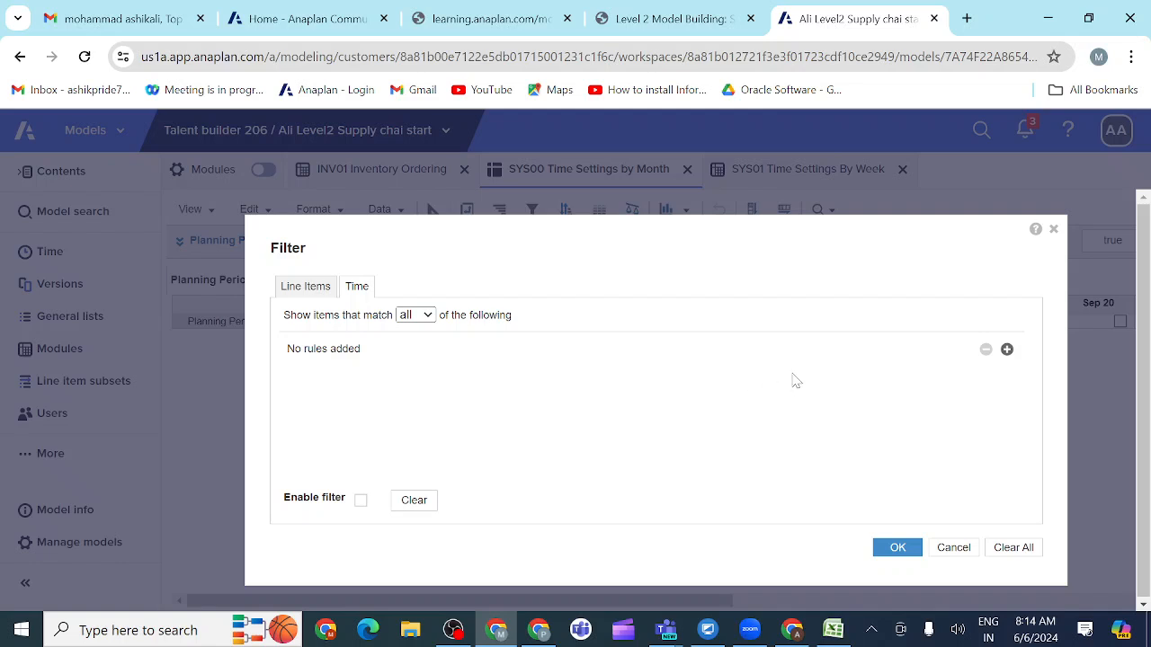
pyautogui.click(1007, 350)
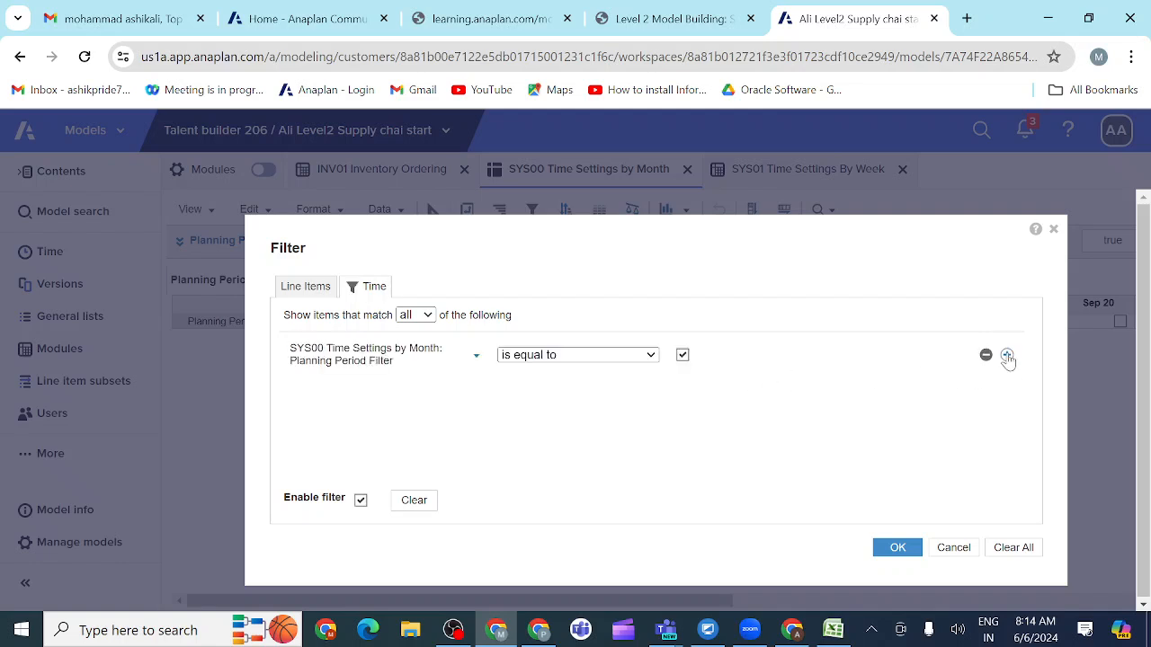
pyautogui.click(477, 356)
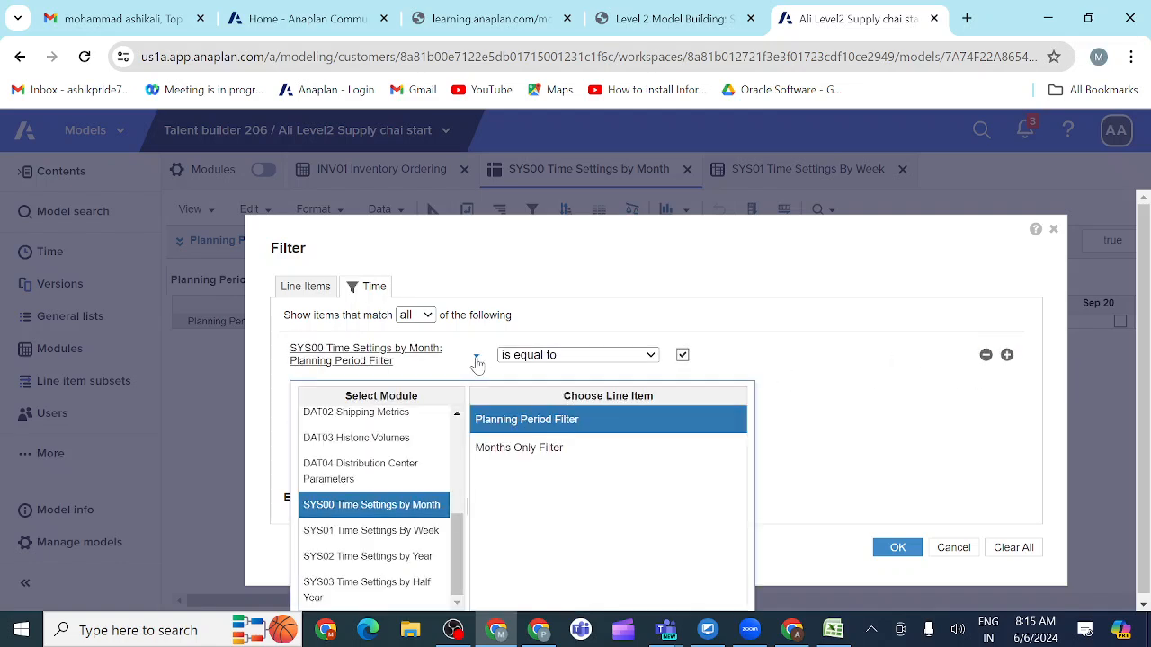
pyautogui.click(492, 450)
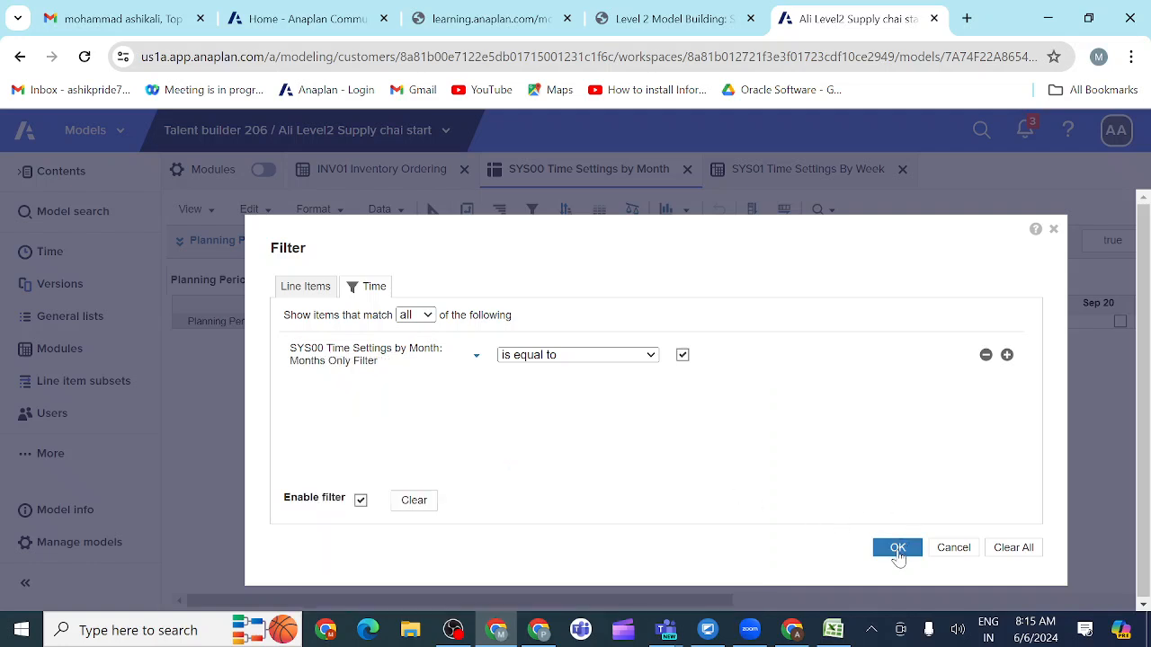
pyautogui.click(898, 550)
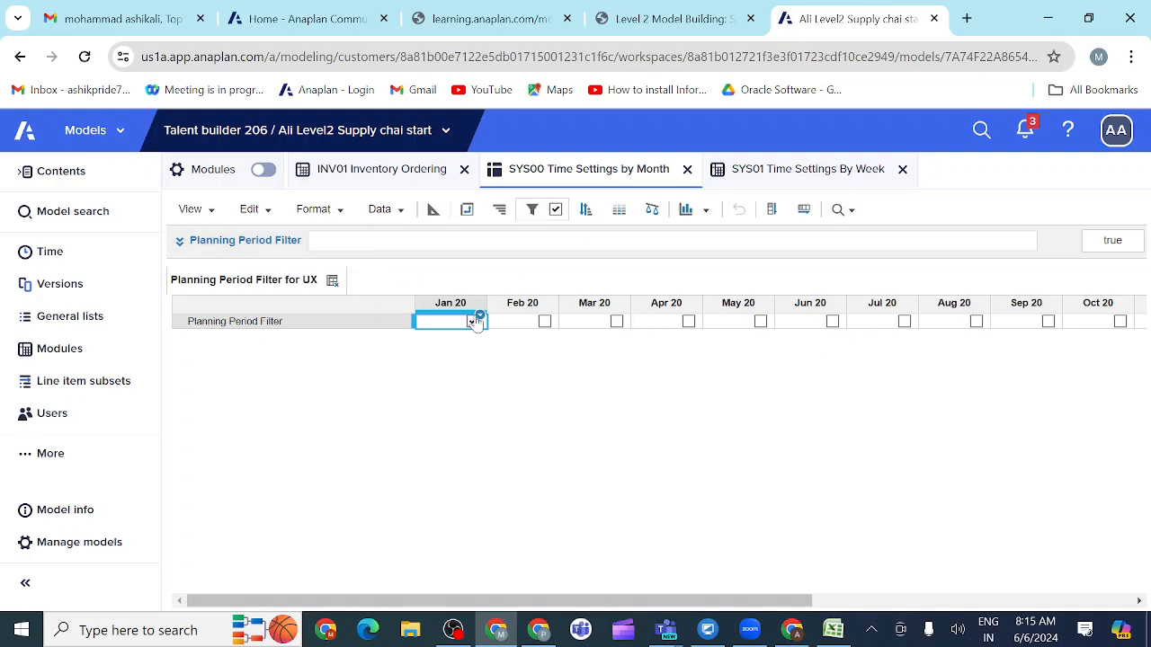
# Step: Check the filtered months and save the Planning Period Filter for UX view, overwriting its current version
pyautogui.hscroll(5, 700, 429)
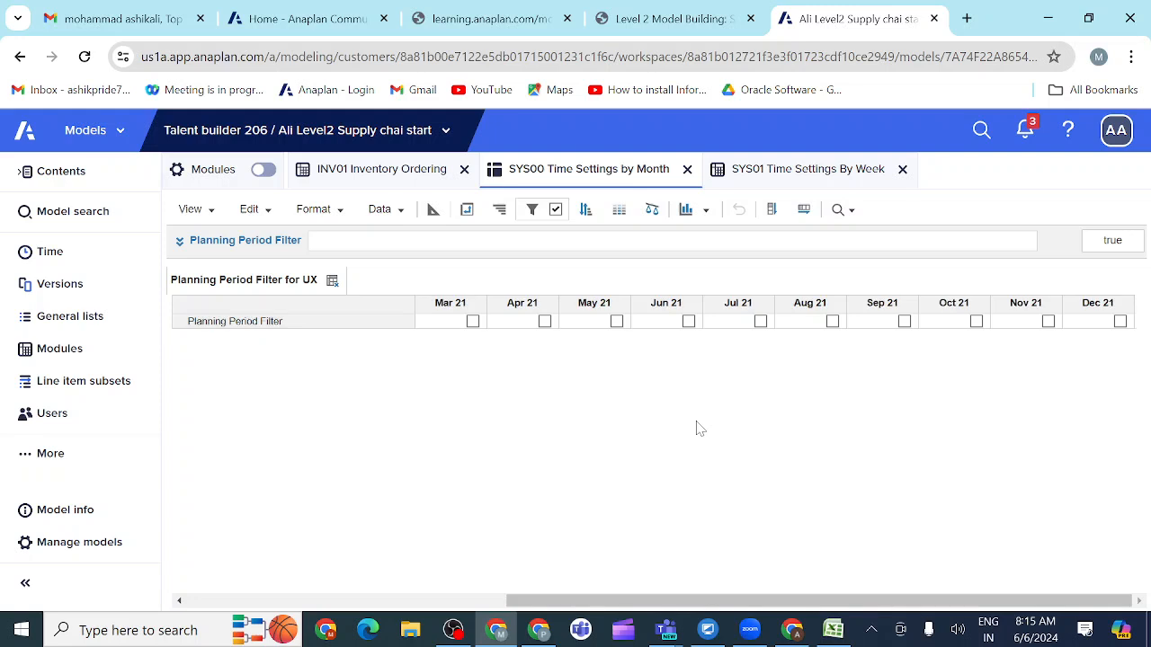
pyautogui.hscroll(-5, 700, 429)
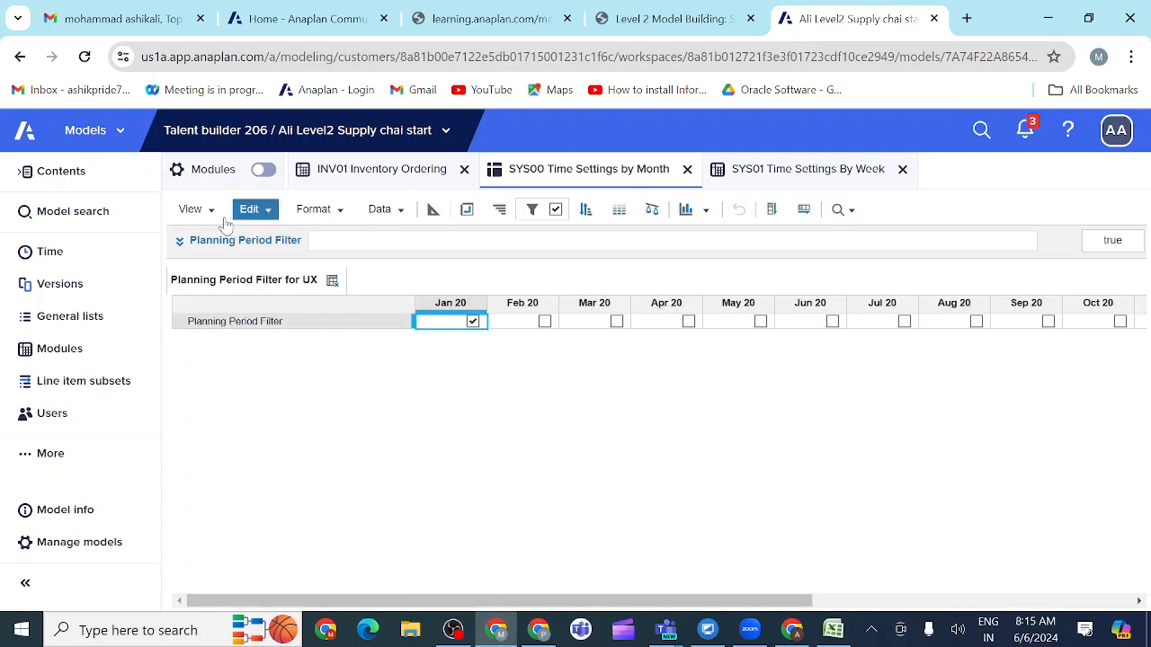
pyautogui.click(192, 209)
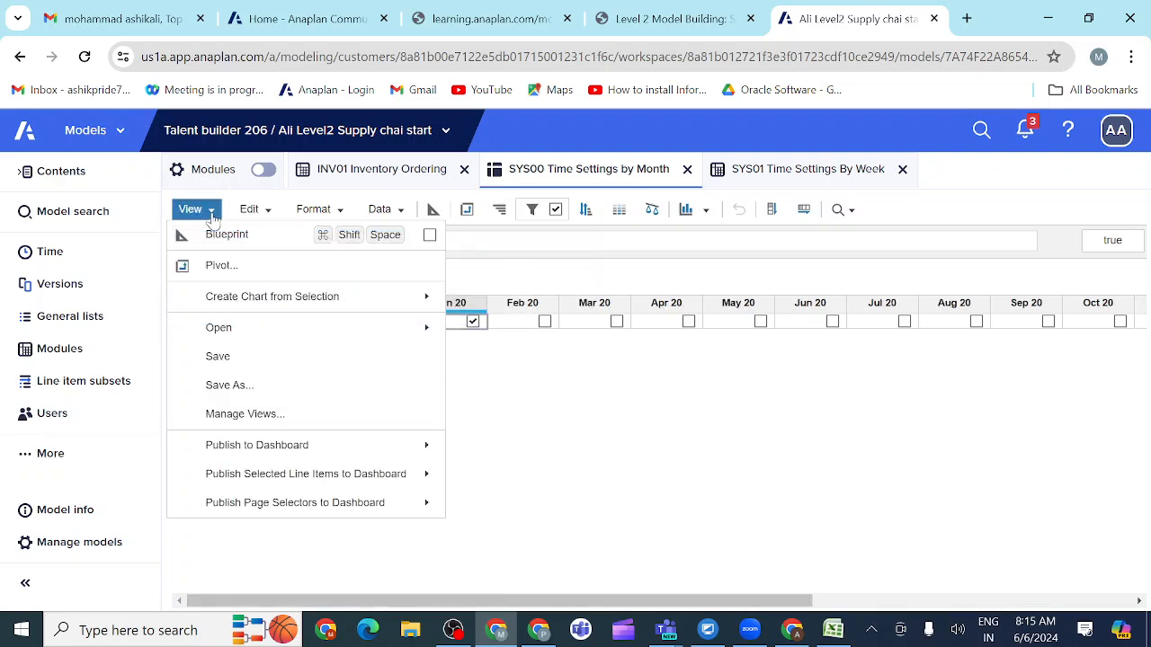
pyautogui.click(223, 356)
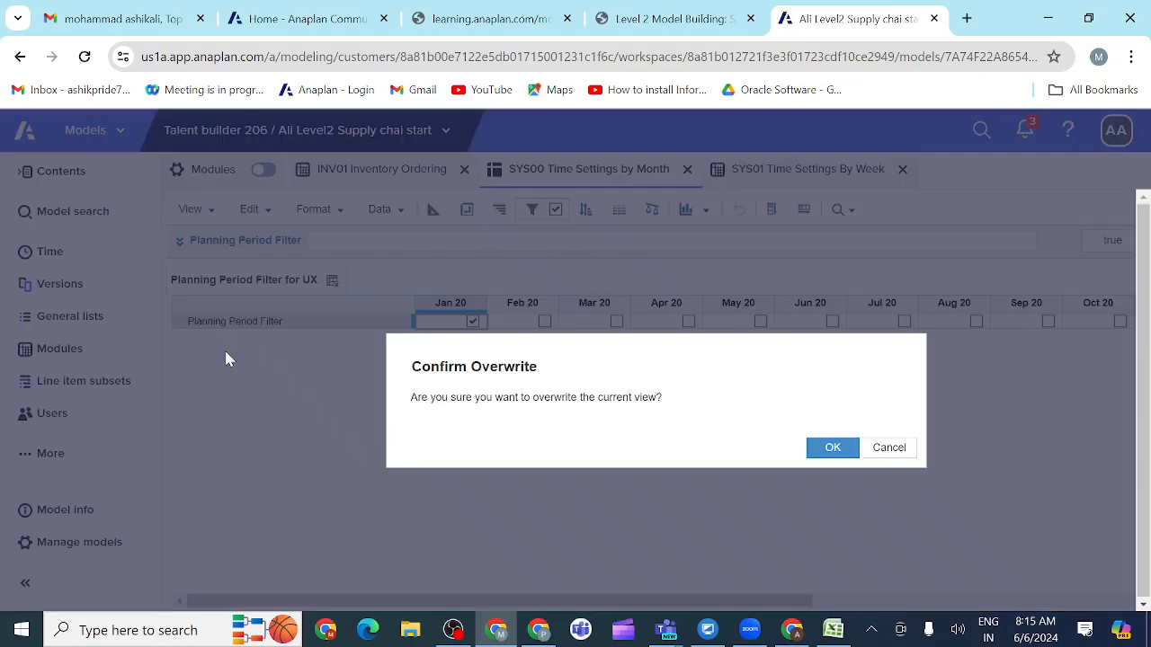
pyautogui.click(831, 449)
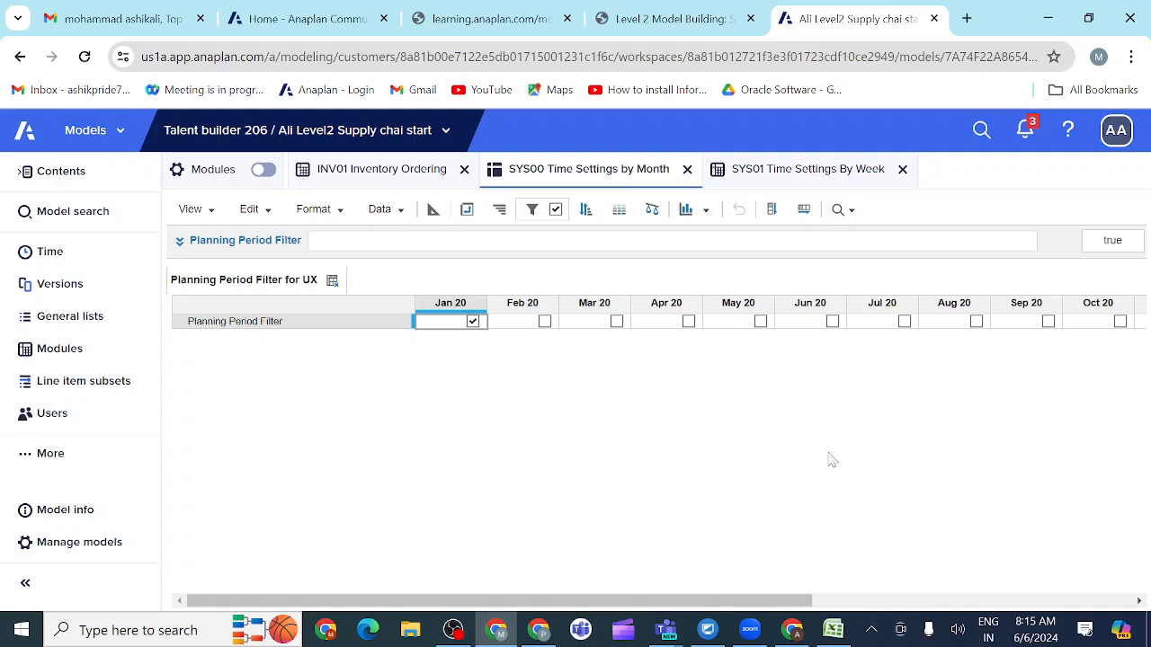
# Step: Switch to the course page, read the section 3.3.11.3 instructions and select the saved view name Chart for UX
pyautogui.click(714, 22)
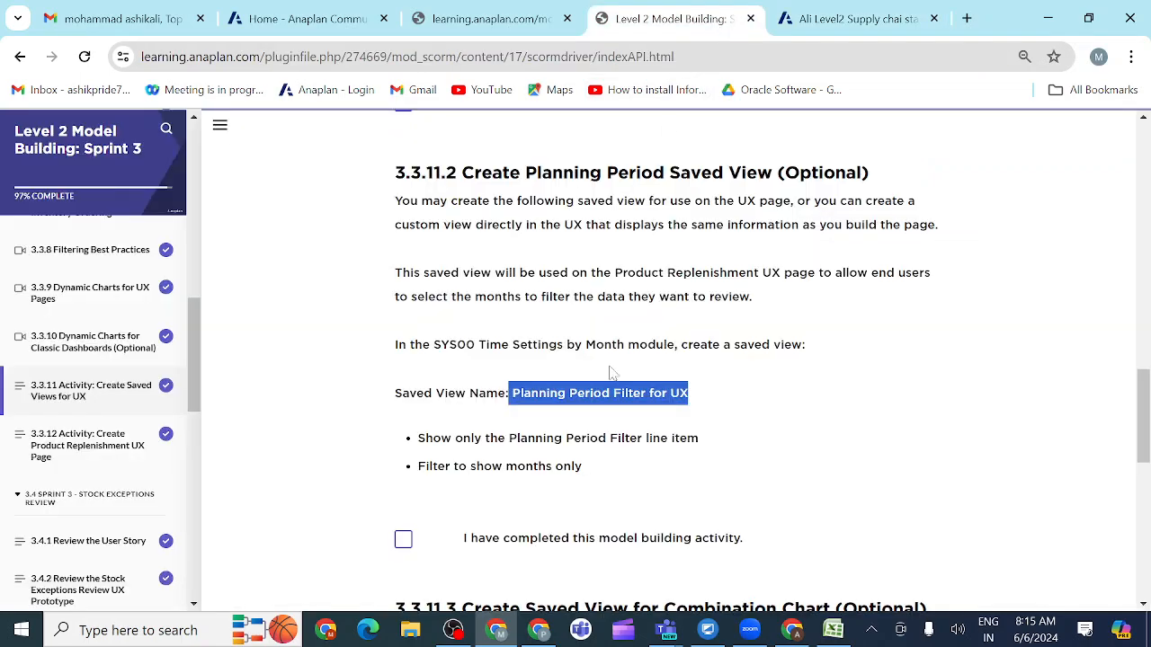
pyautogui.scroll(-3, 728, 486)
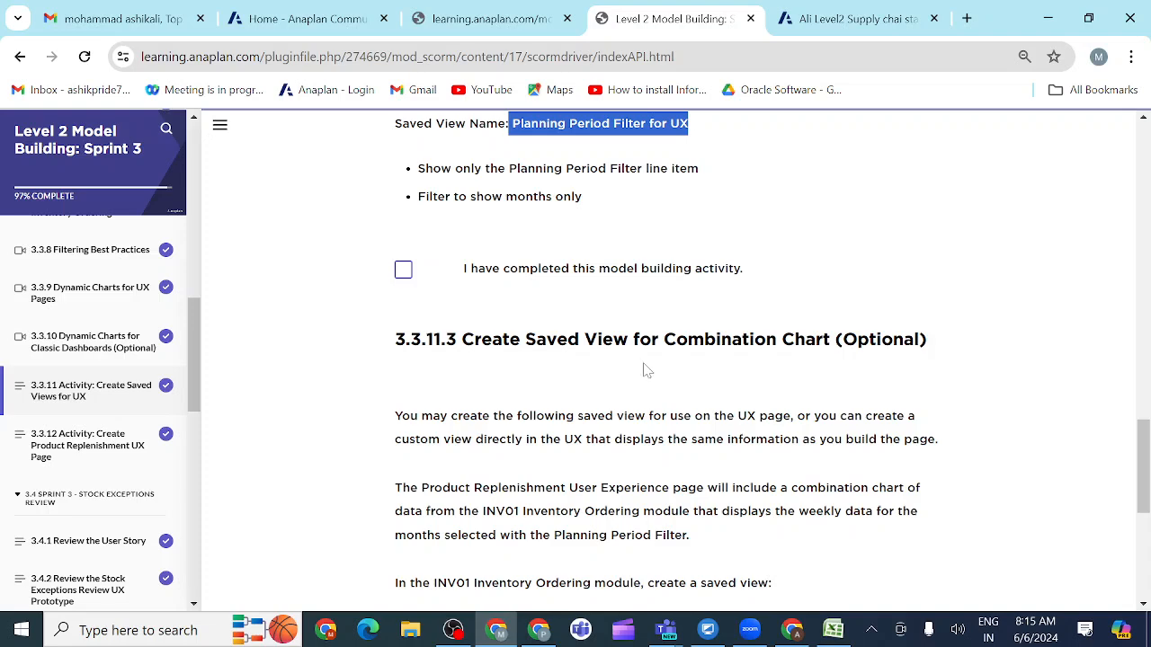
pyautogui.scroll(-1, 645, 369)
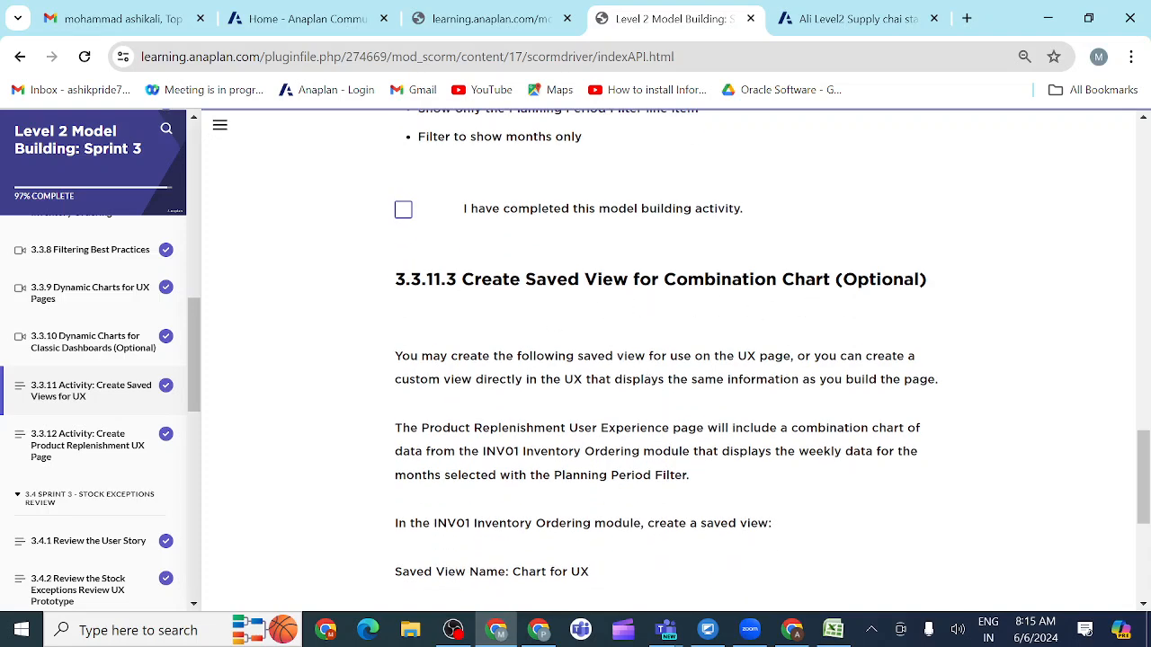
pyautogui.scroll(-1, 814, 309)
pyautogui.scroll(-1, 733, 366)
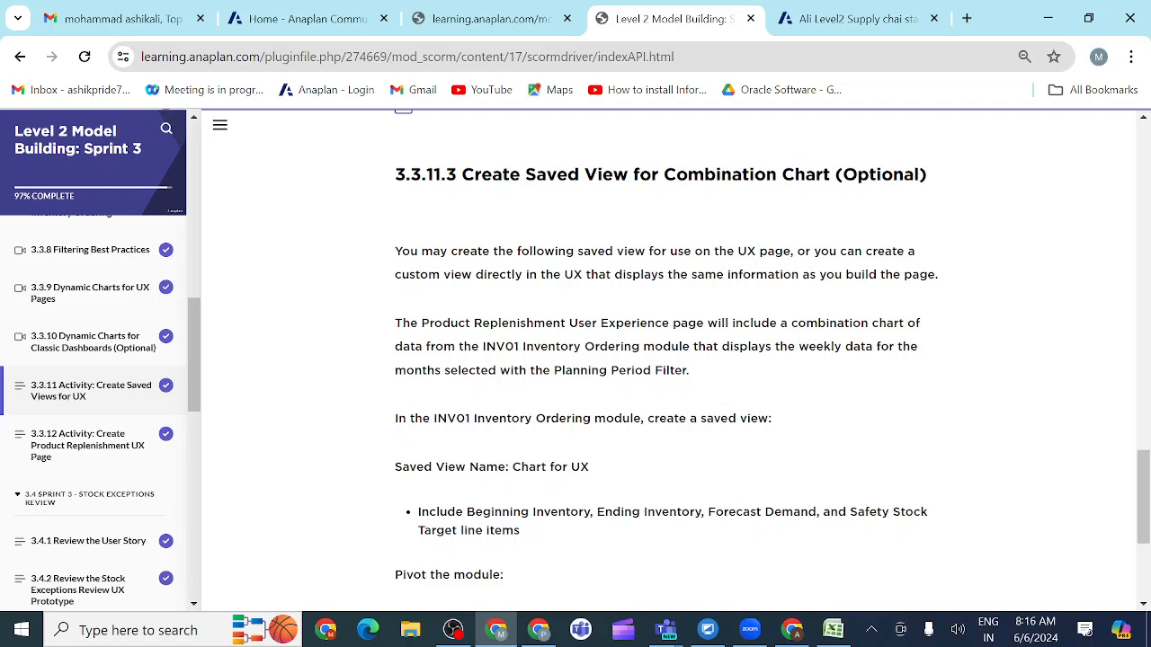
pyautogui.moveTo(512, 467); pyautogui.dragTo(607, 479)
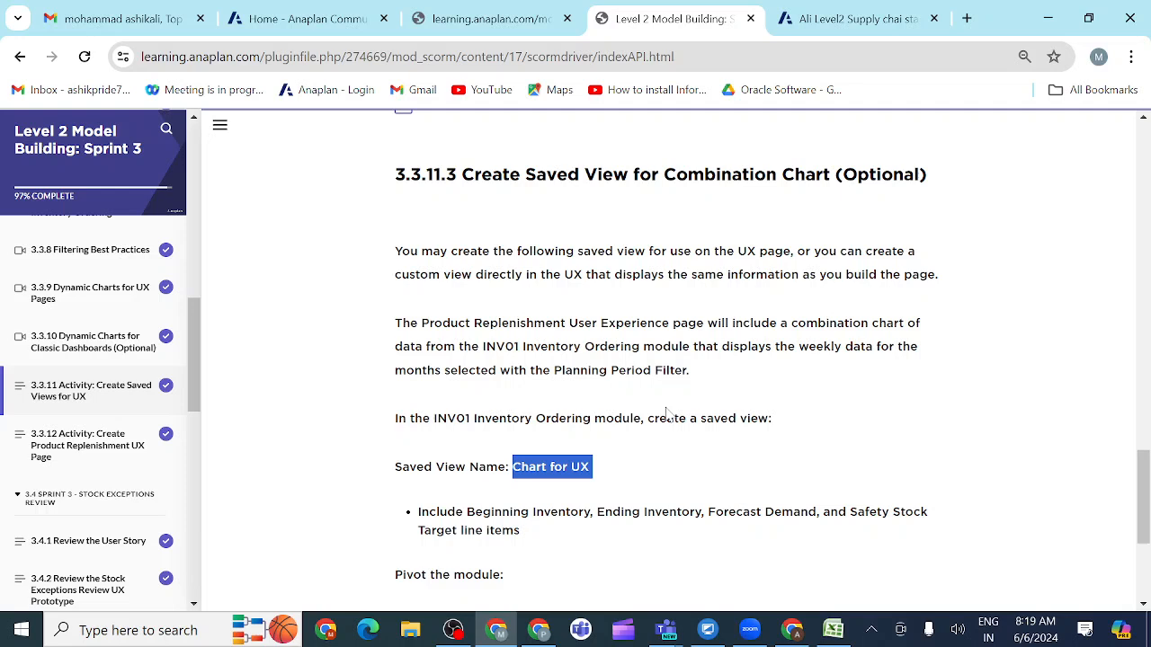
pyautogui.click(836, 28)
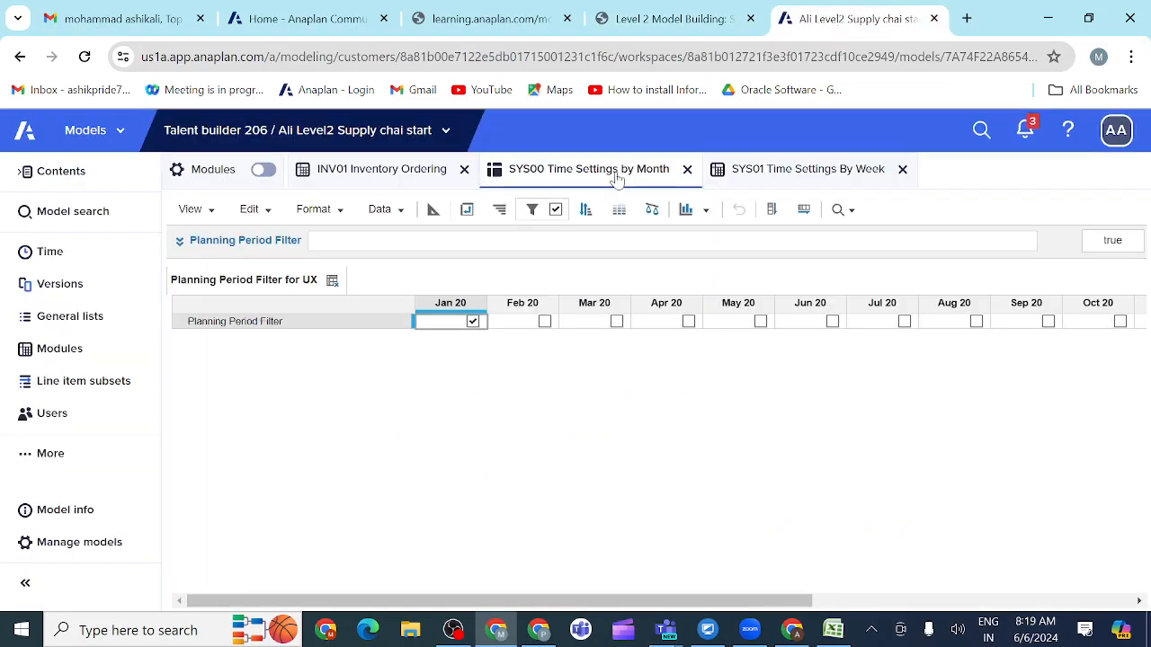
pyautogui.click(719, 20)
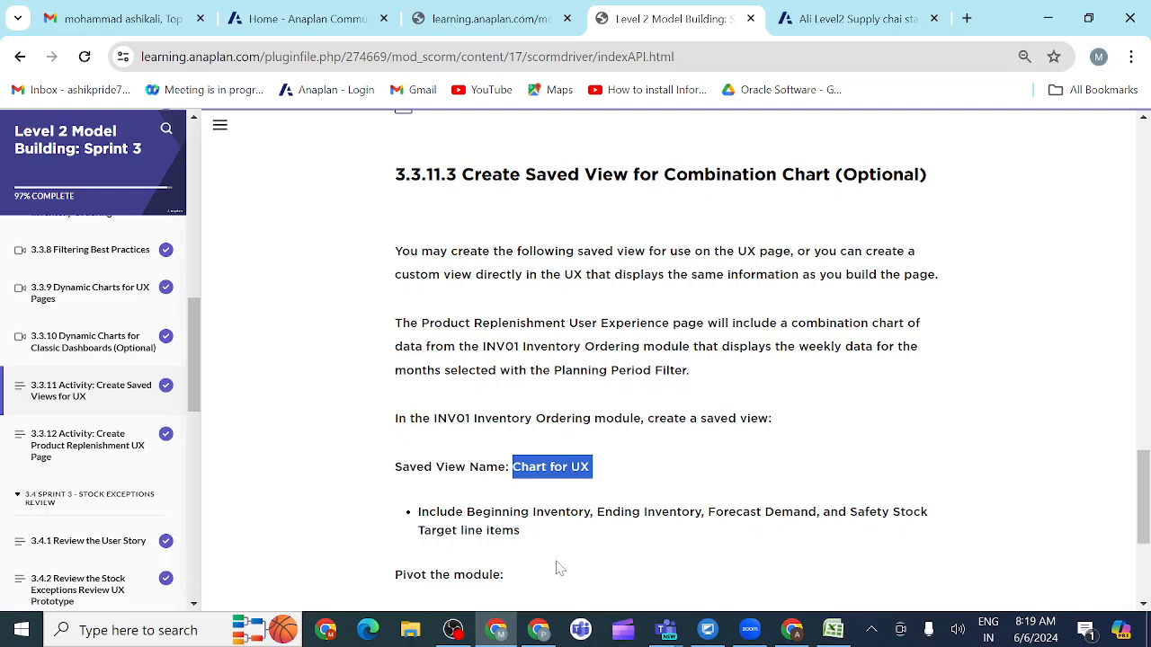
# Step: Switch to Microsoft Teams, close the ended meeting's window and rejoin the Anaplan evening class meeting
pyautogui.moveTo(666, 633)
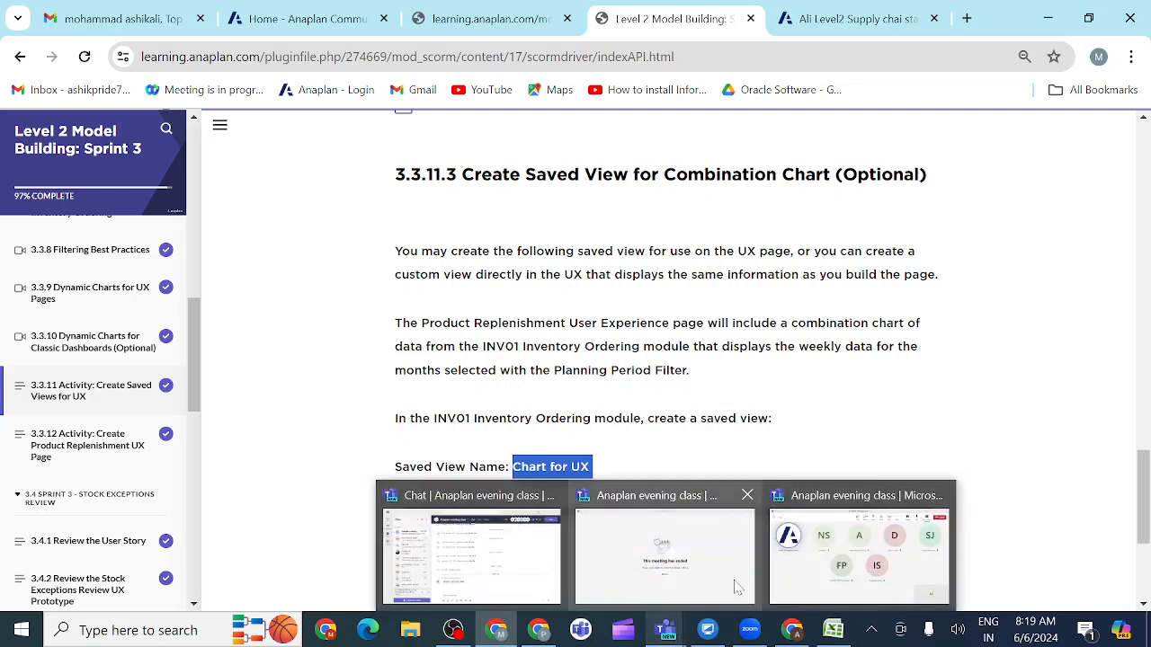
pyautogui.click(665, 549)
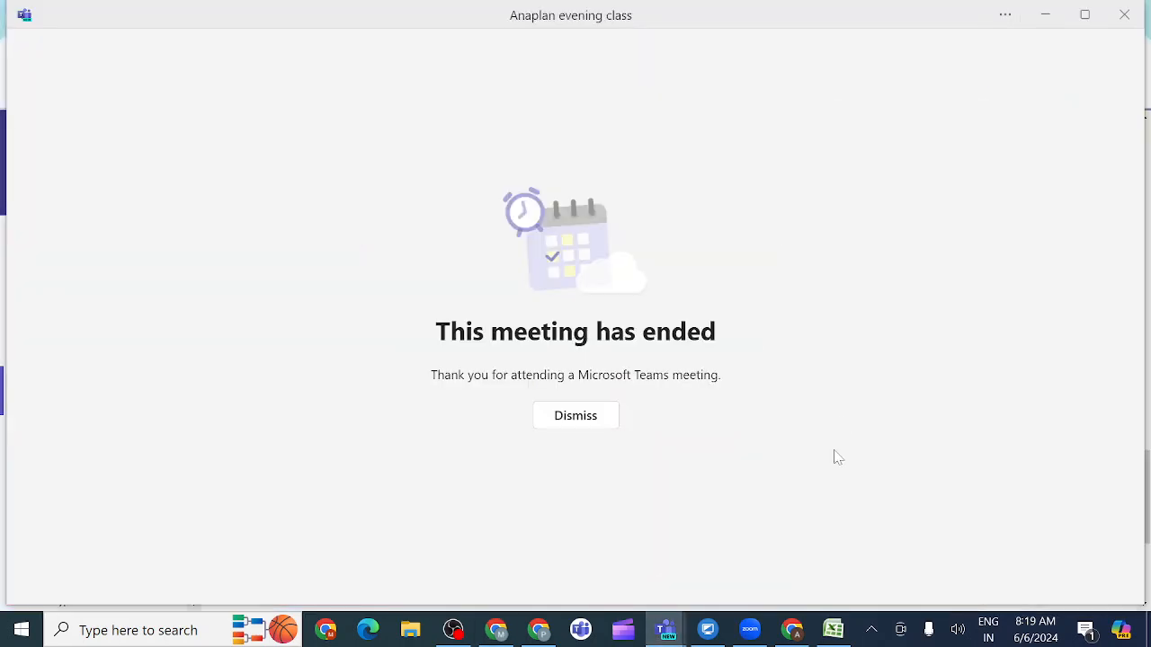
pyautogui.click(1124, 25)
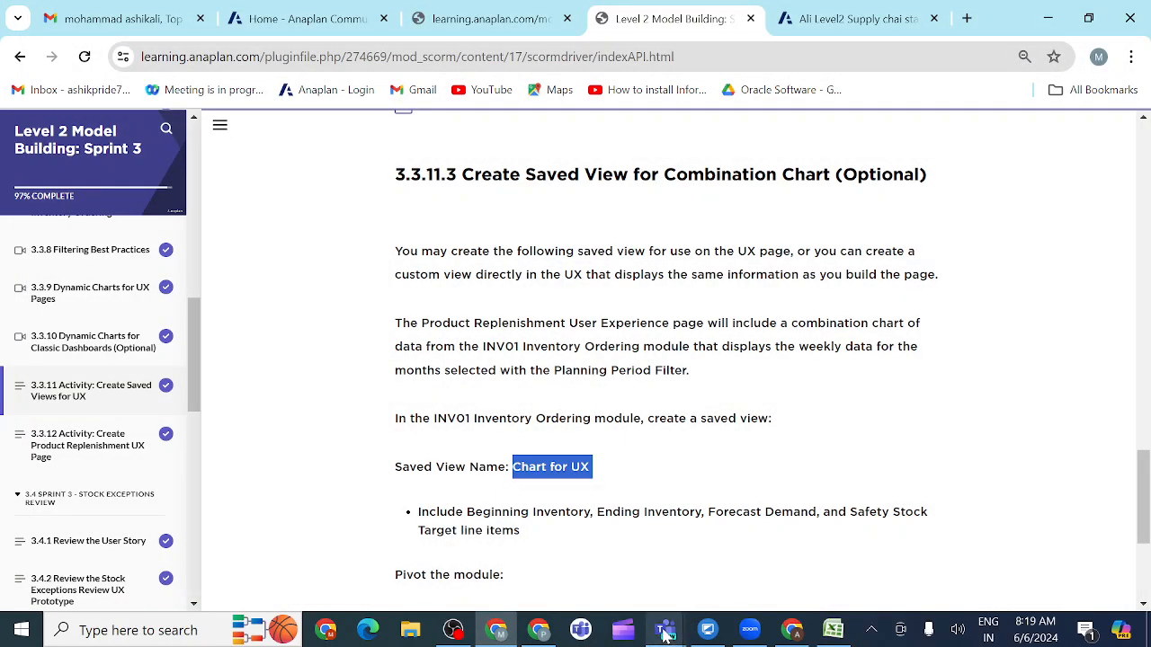
pyautogui.moveTo(670, 633)
pyautogui.click(562, 589)
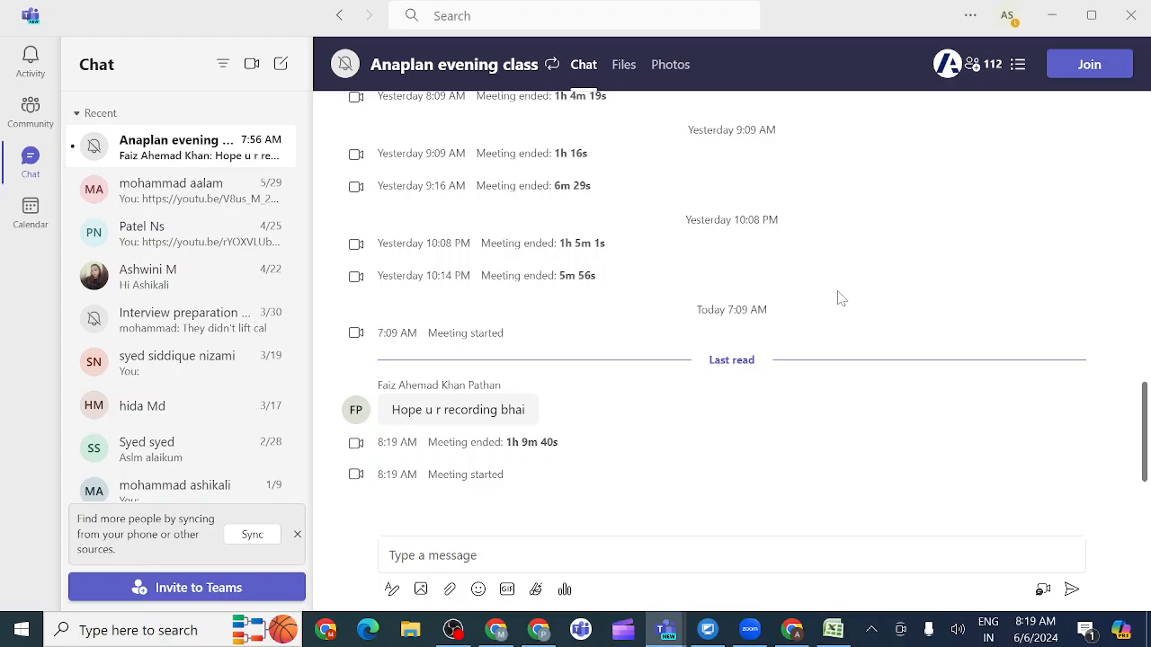
pyautogui.click(1085, 77)
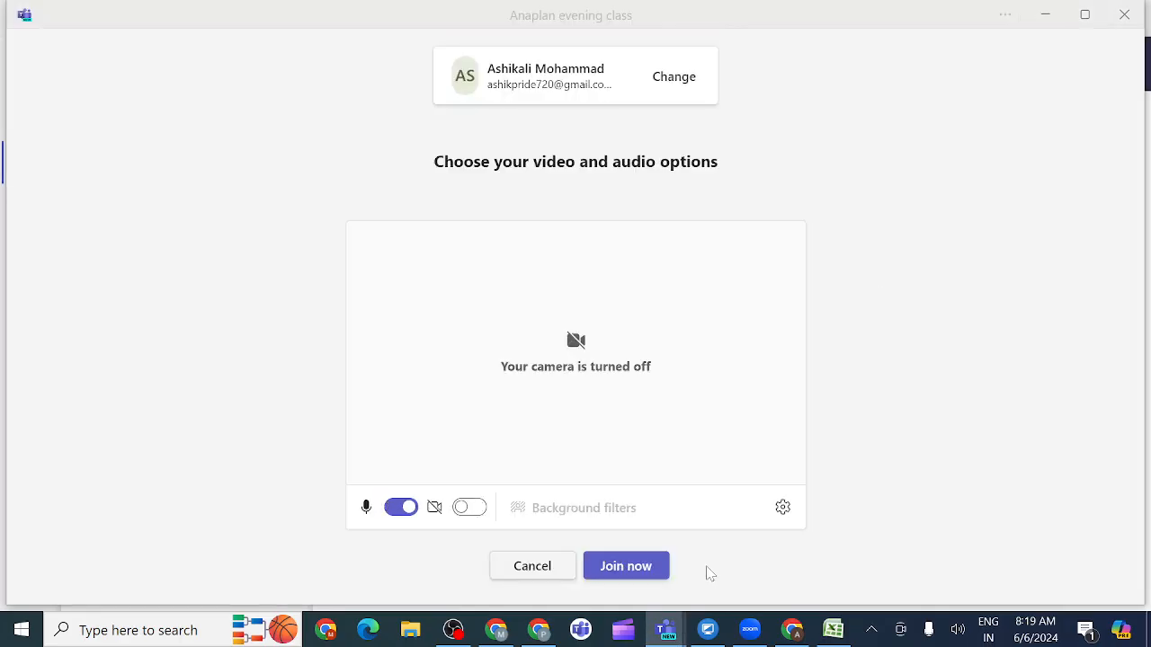
pyautogui.click(636, 565)
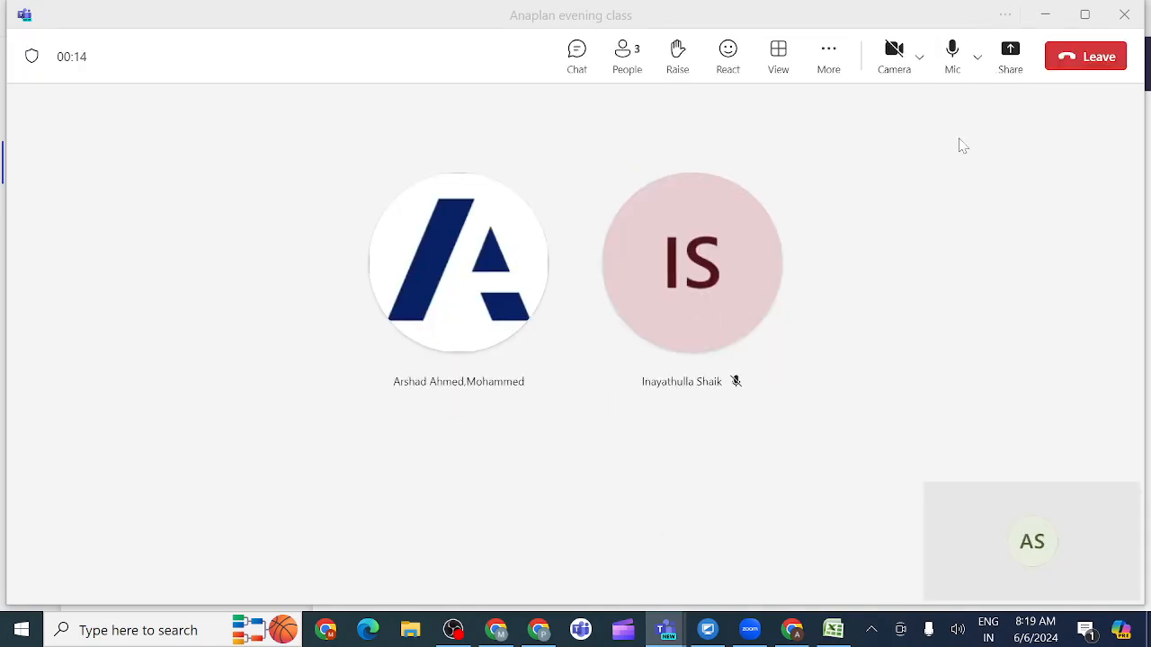
# Step: Share the entire screen in the Anaplan evening class meeting with computer sound included
pyautogui.click(1011, 56)
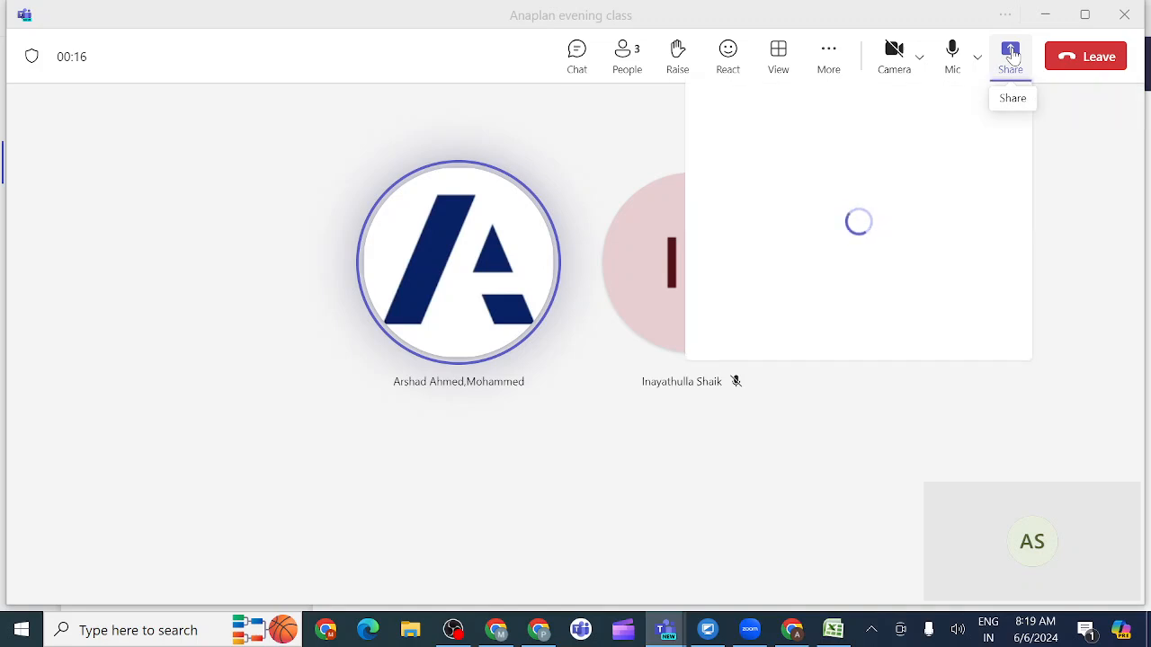
pyautogui.click(989, 126)
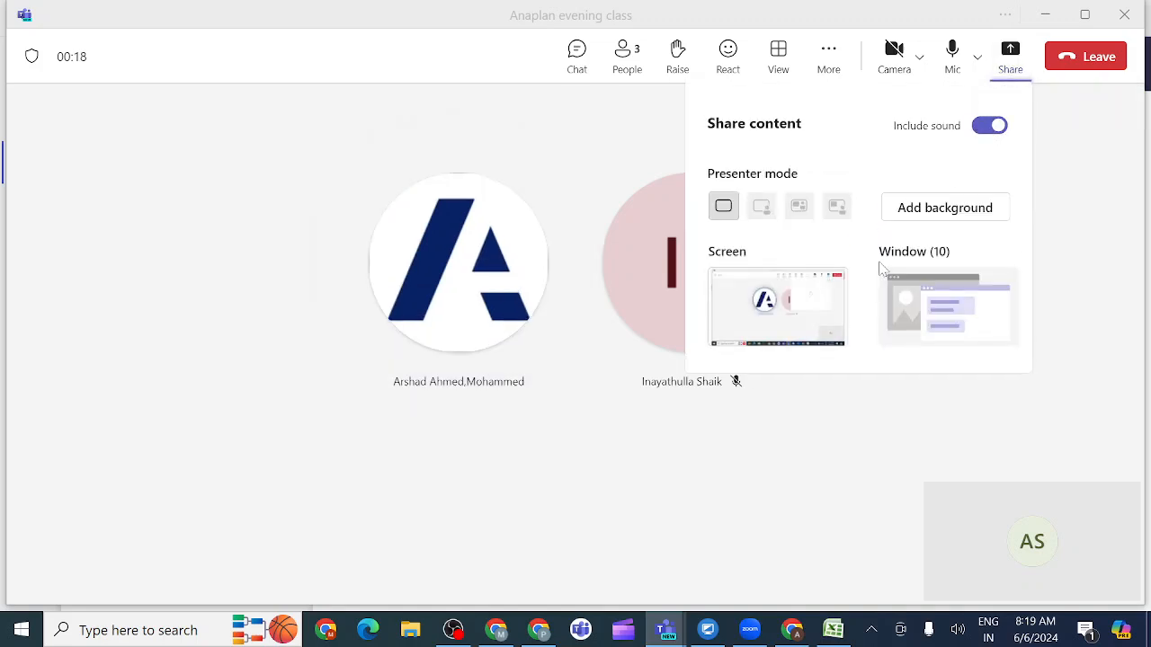
pyautogui.click(812, 306)
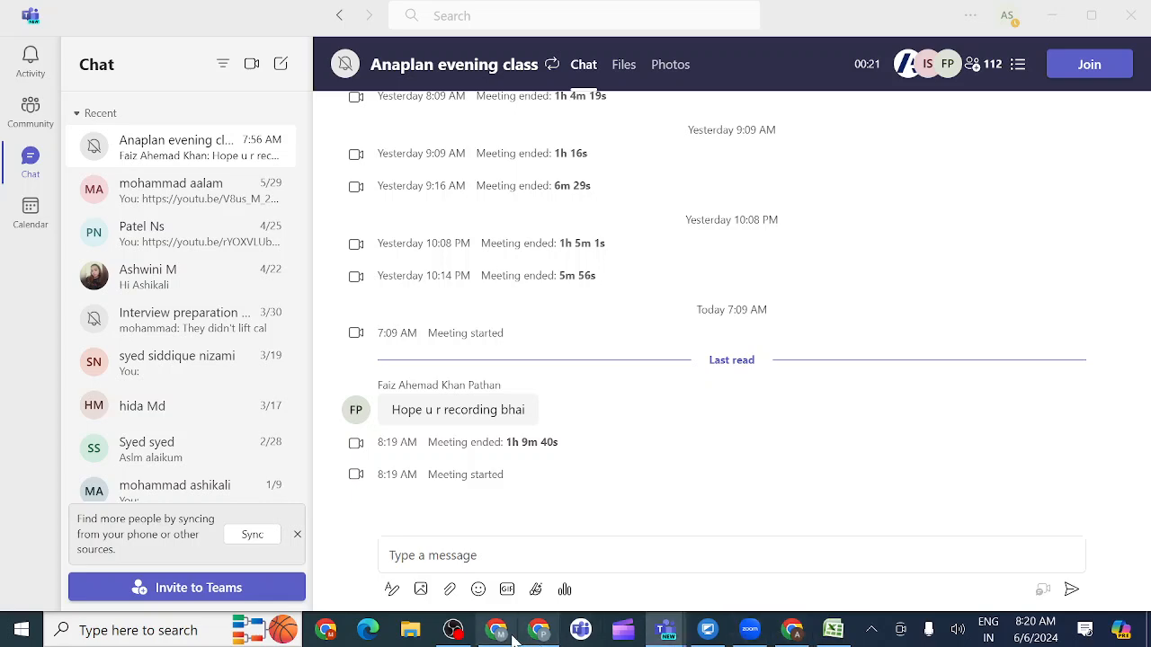
# Step: Switch back to the course page in Chrome and copy the saved view name Chart for UX from section 3.3.11.3
pyautogui.moveTo(495, 638)
pyautogui.click(524, 588)
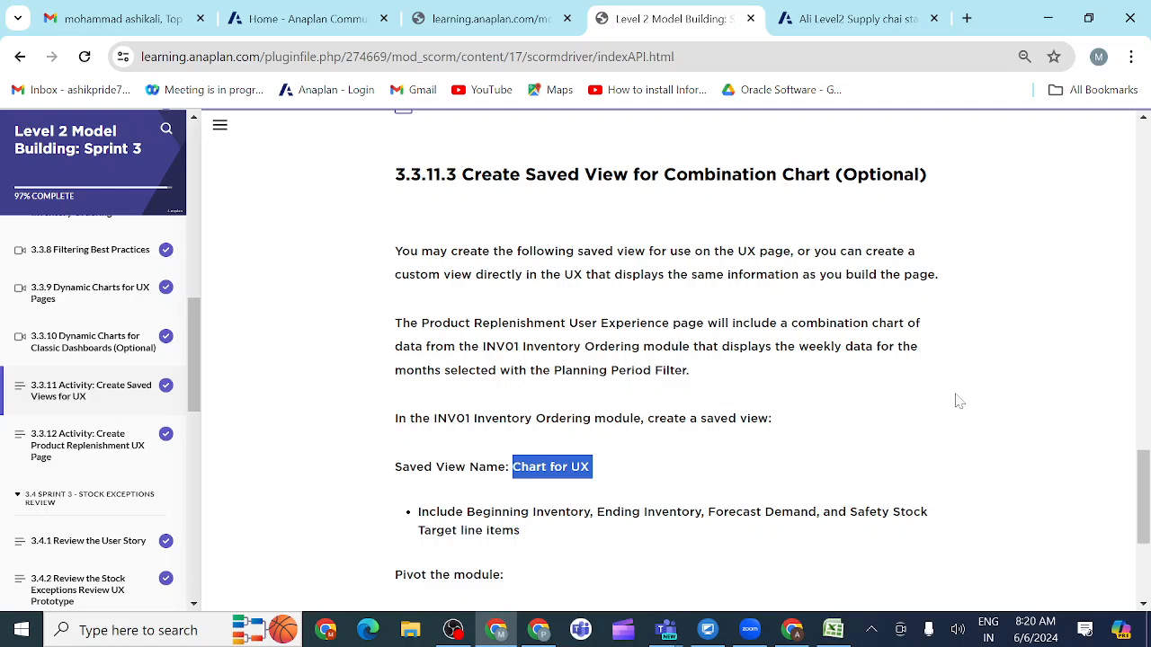
pyautogui.click(1075, 385)
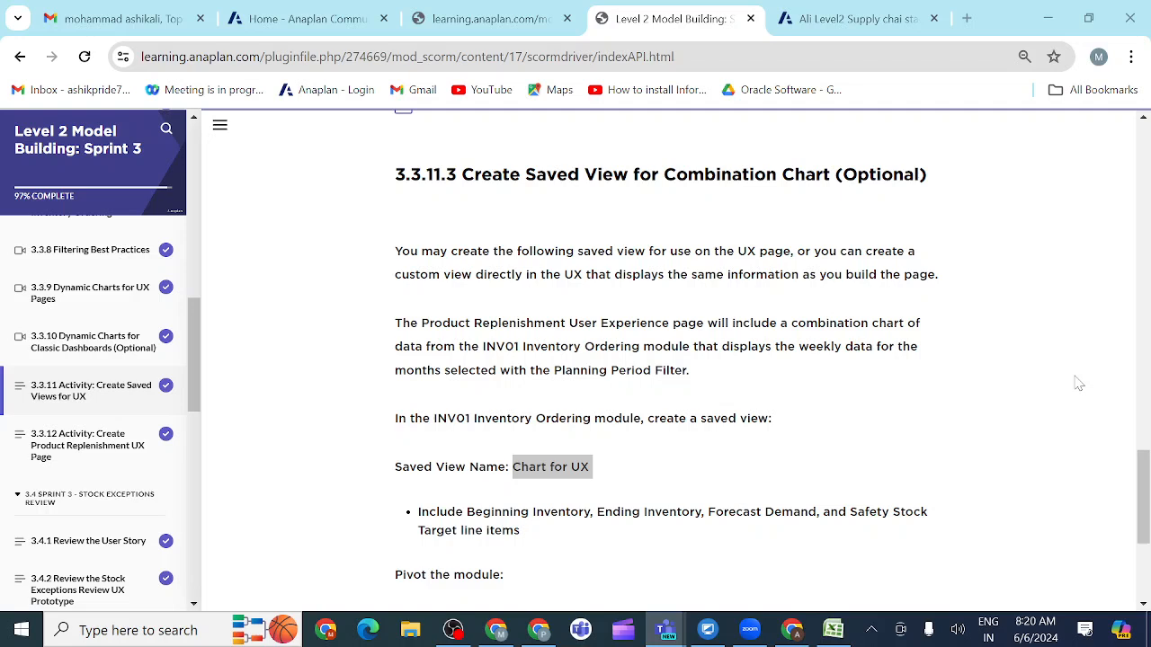
pyautogui.click(982, 410)
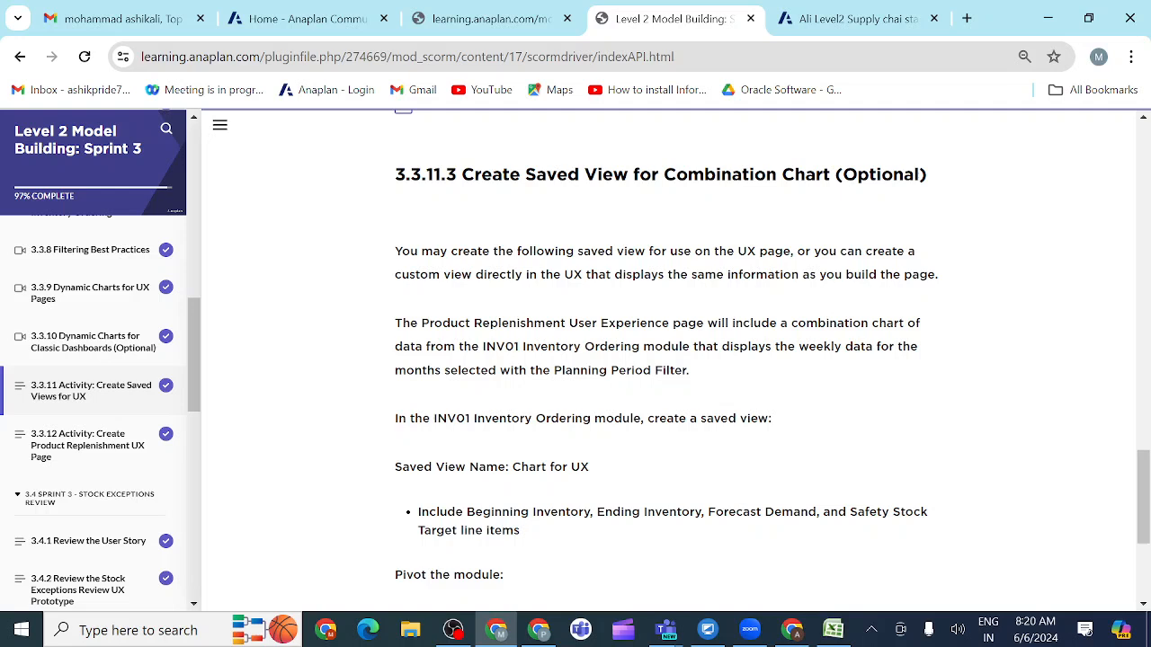
pyautogui.moveTo(512, 466); pyautogui.dragTo(611, 470)
pyautogui.hotkey('ctrl', 'c')
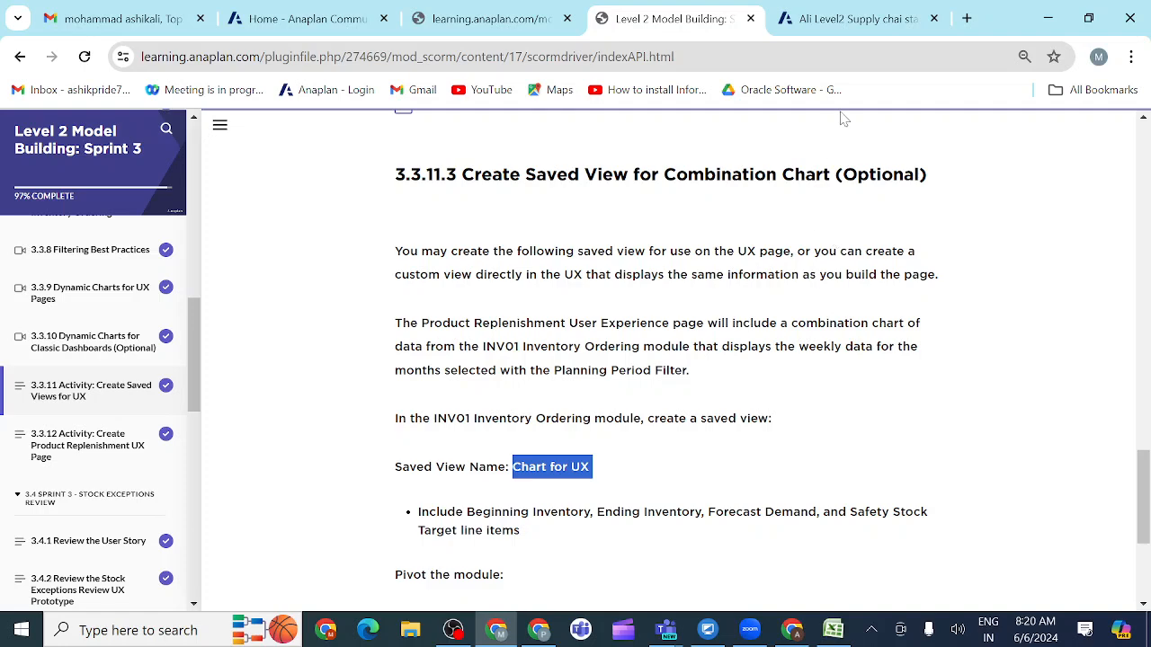
# Step: Switch back to the Anaplan model and save the INV01 Inventory Ordering view under the name Chart for UX
pyautogui.click(826, 21)
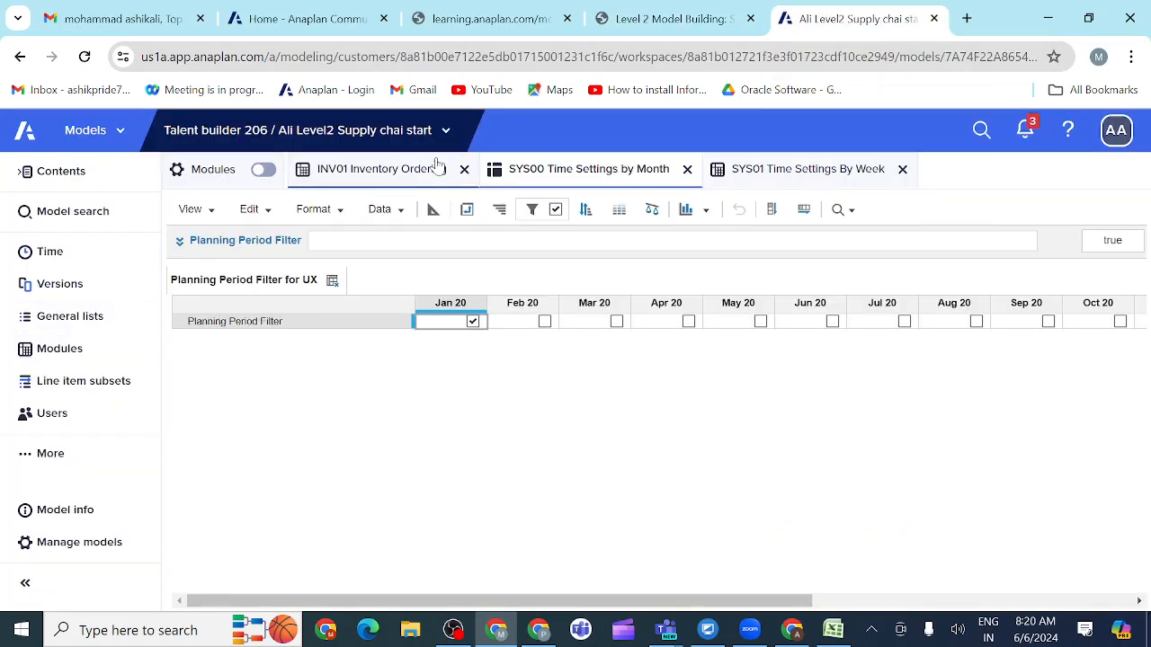
pyautogui.click(391, 172)
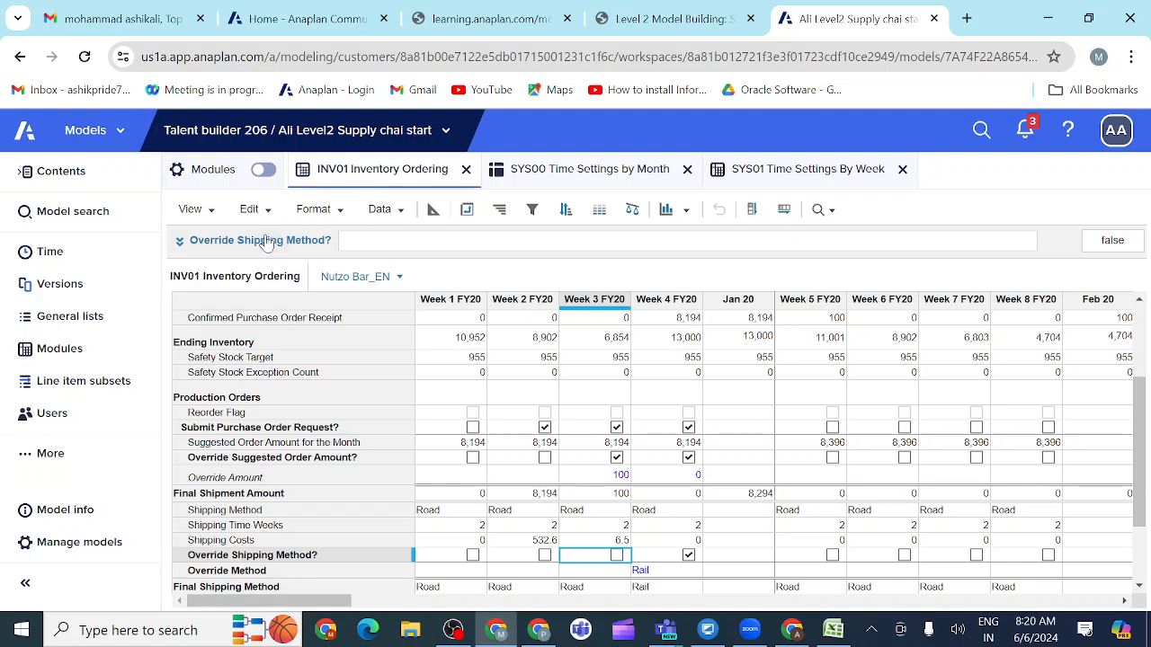
pyautogui.click(212, 218)
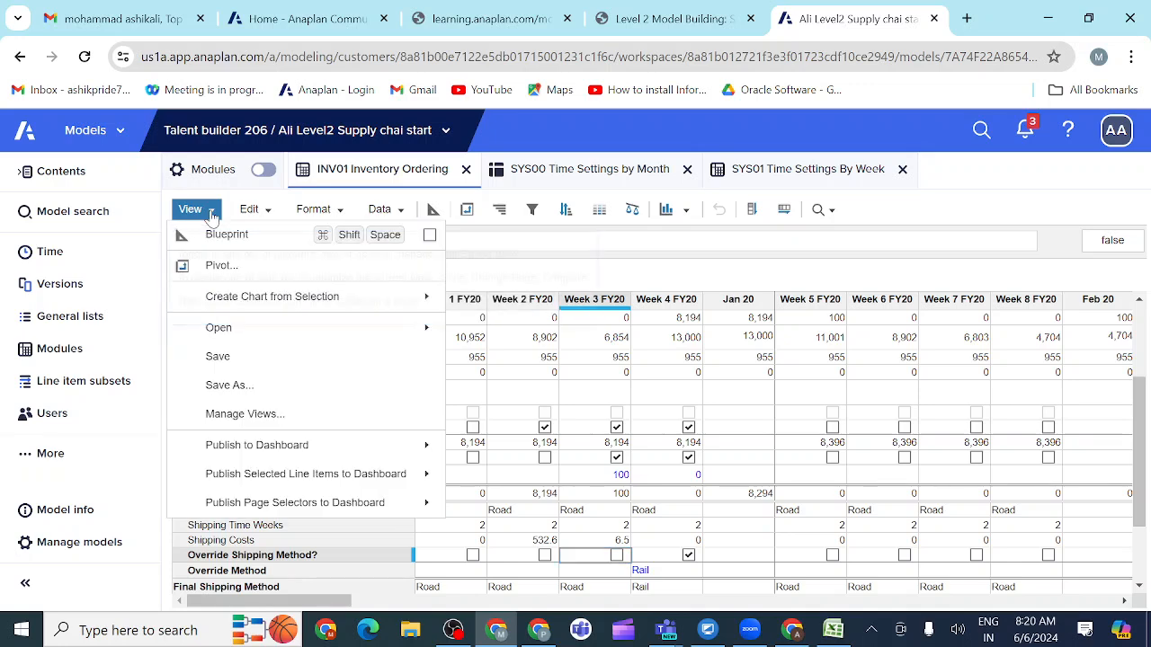
pyautogui.click(236, 387)
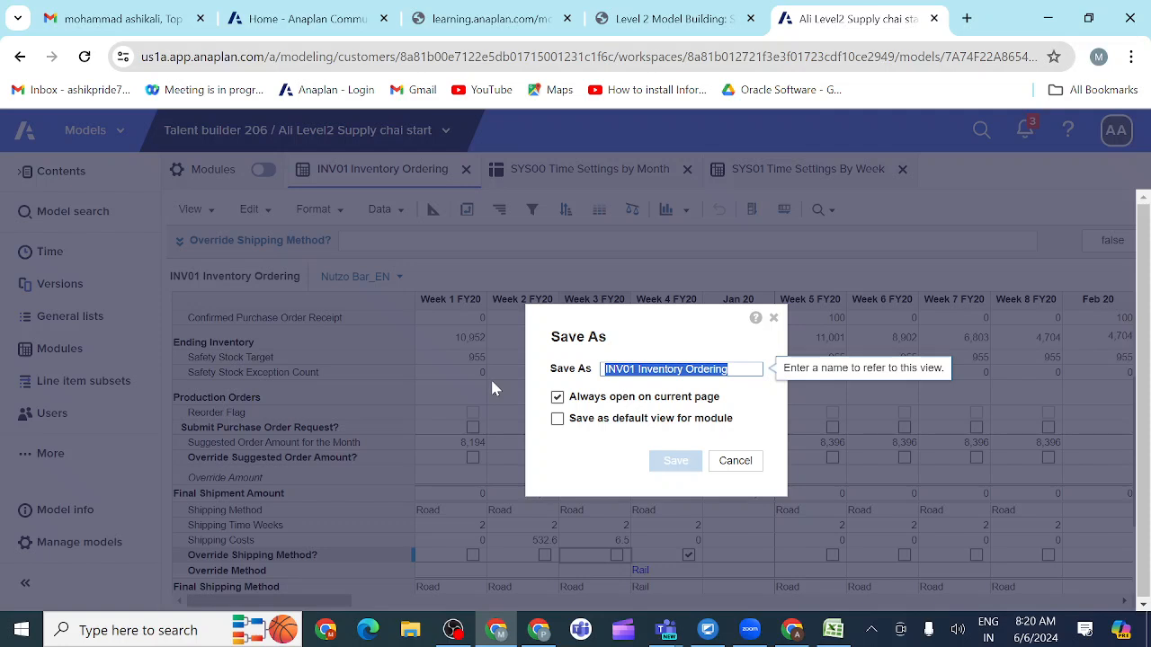
pyautogui.press('BackSpace')
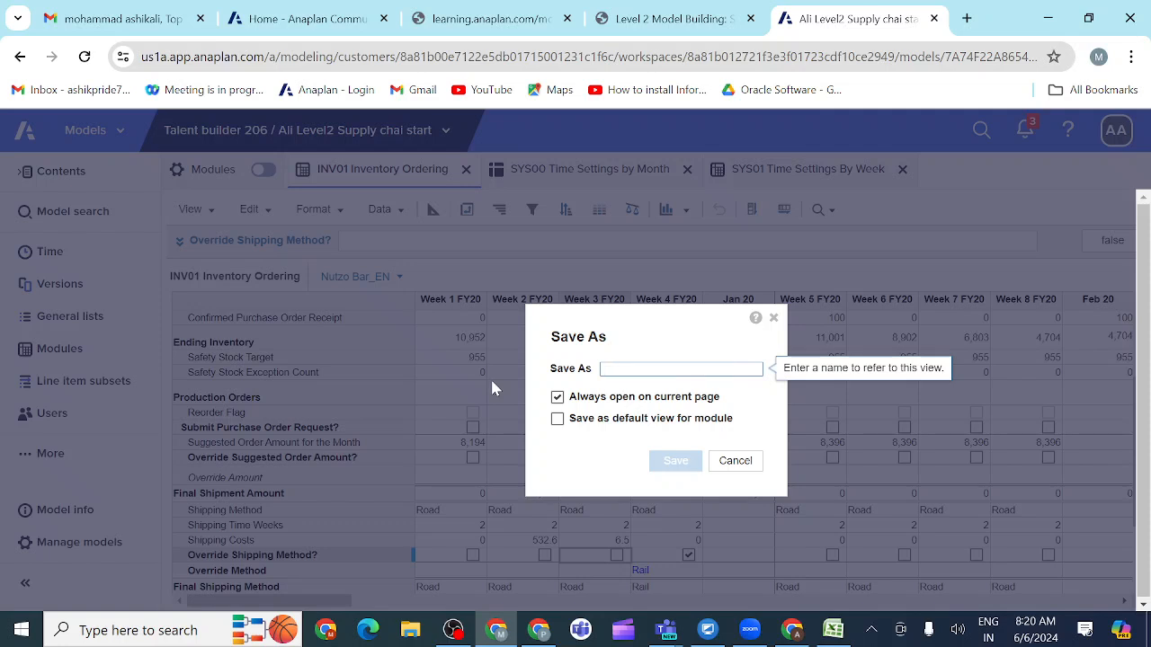
pyautogui.hotkey('ctrl', 'v')
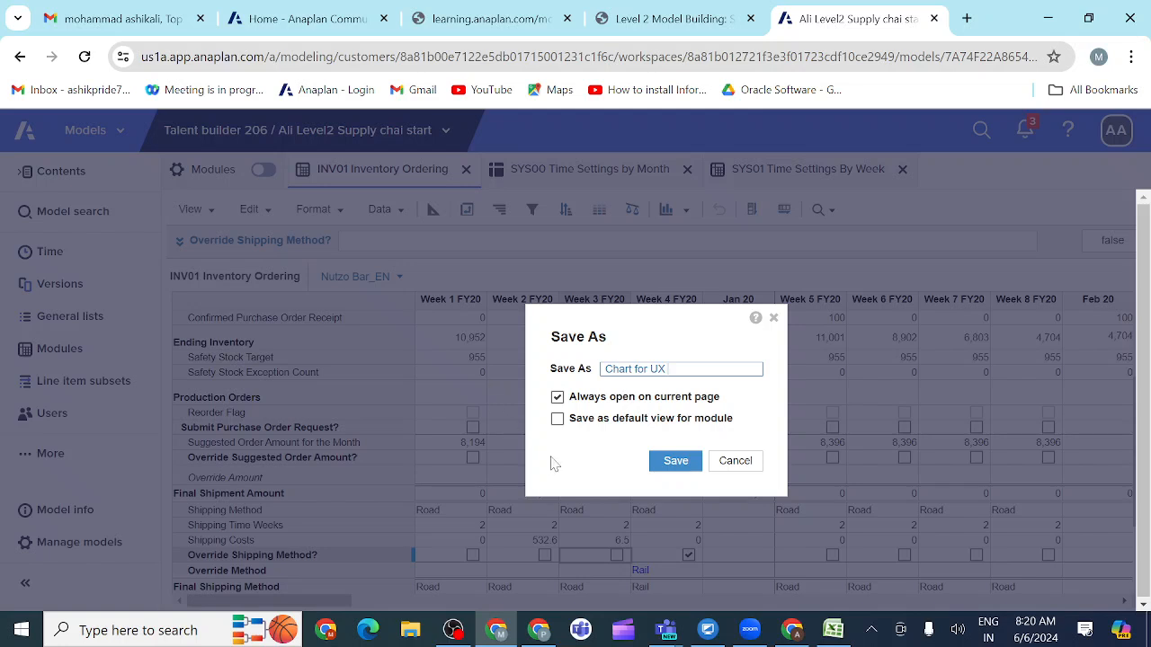
pyautogui.click(675, 462)
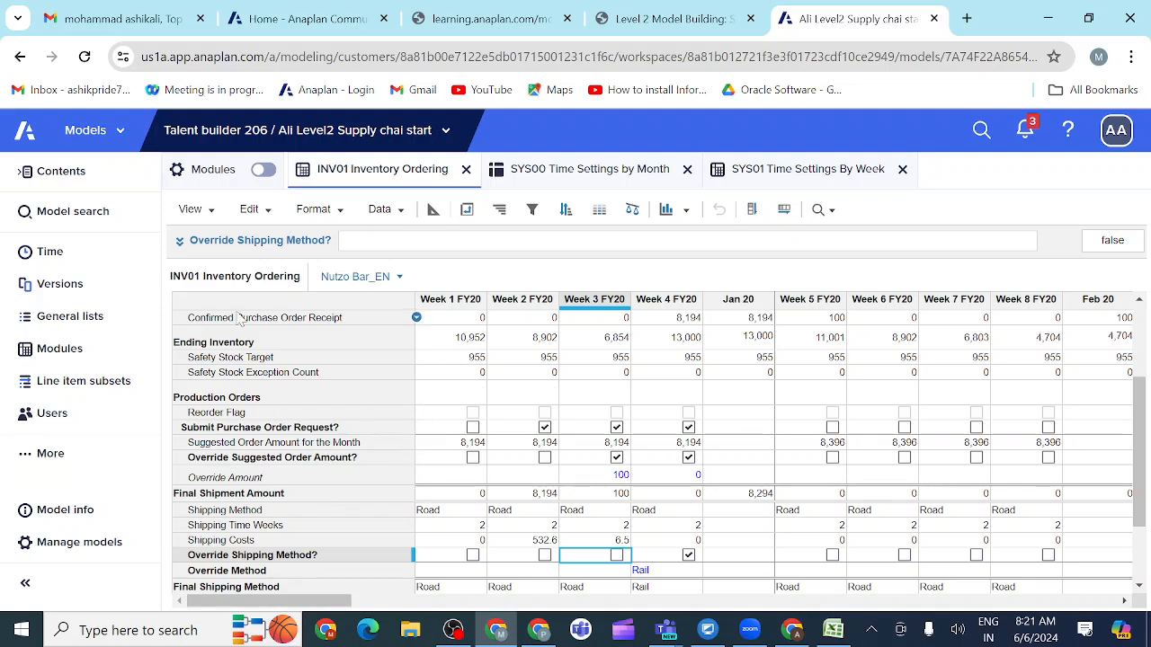
# Step: Open the Chart for UX saved view, then return to the default INV01 Inventory Ordering view
pyautogui.click(213, 212)
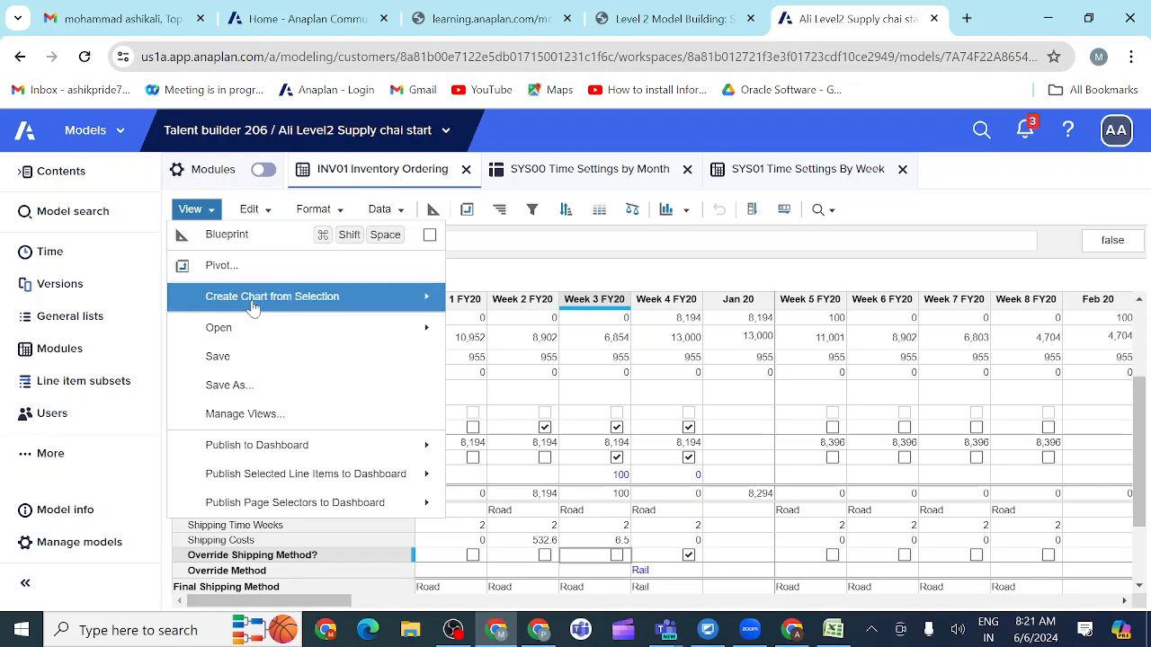
pyautogui.moveTo(430, 338)
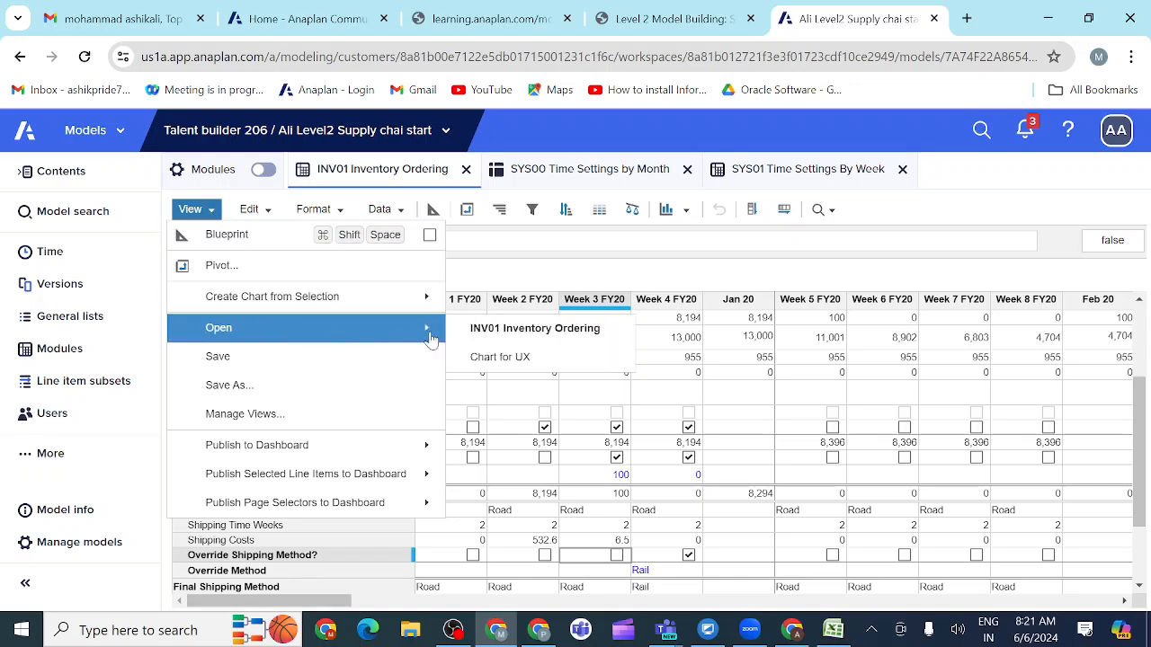
pyautogui.click(497, 356)
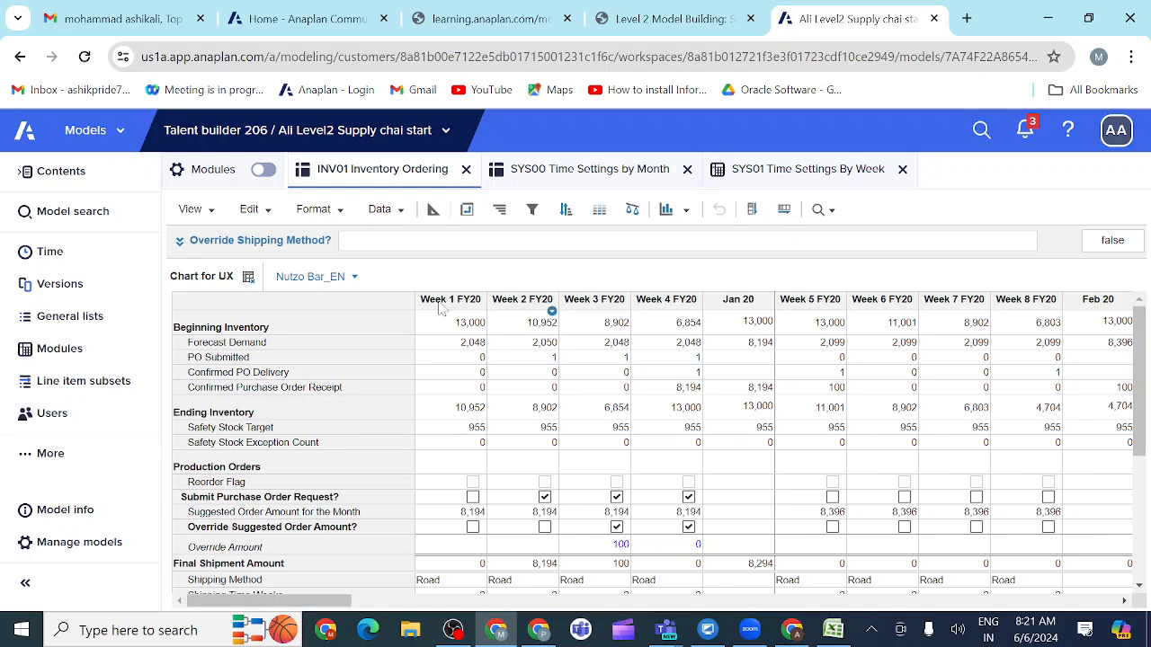
pyautogui.click(249, 279)
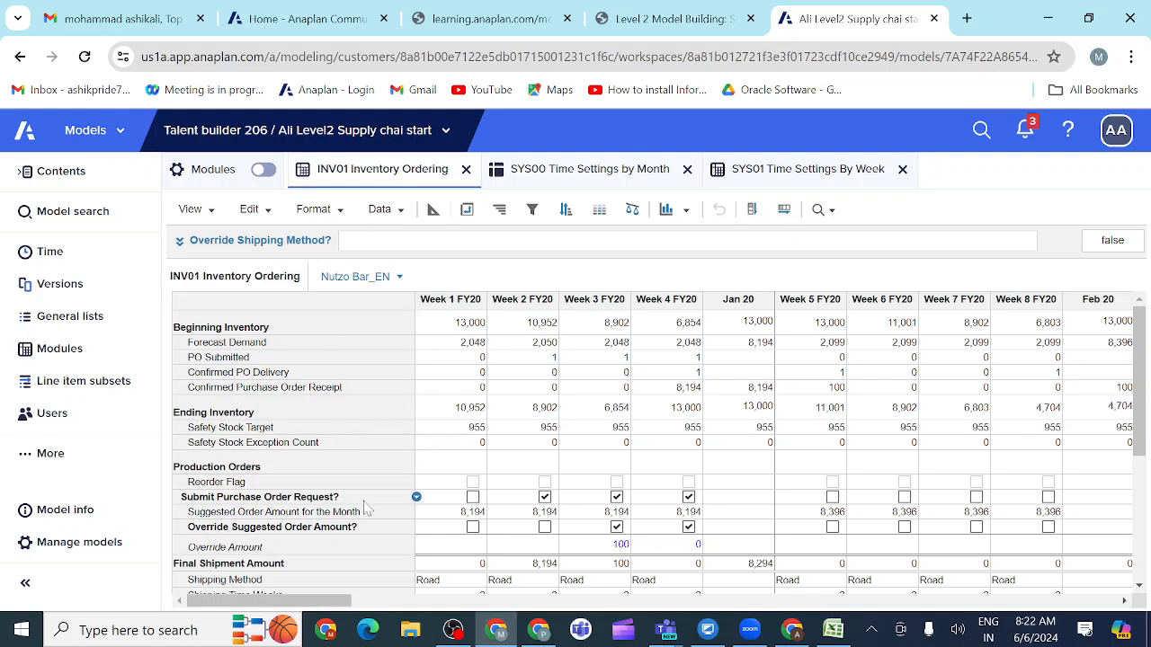
# Step: Open the saved view Chart for UX in the INV01 Inventory Ordering module
pyautogui.click(212, 219)
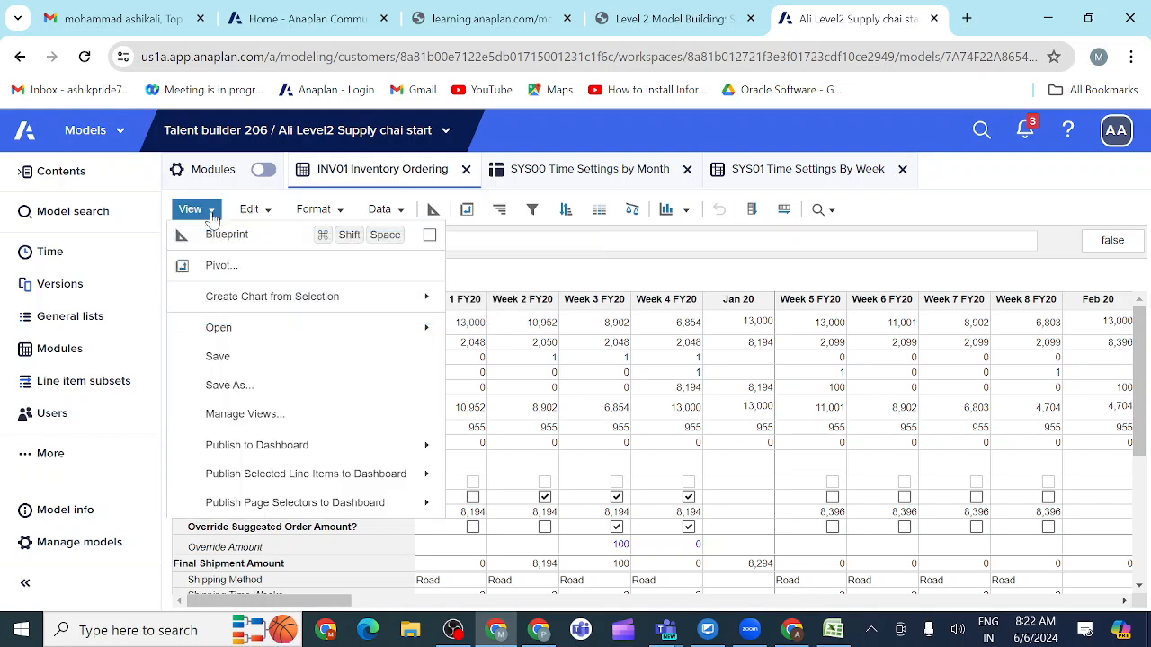
pyautogui.moveTo(297, 331)
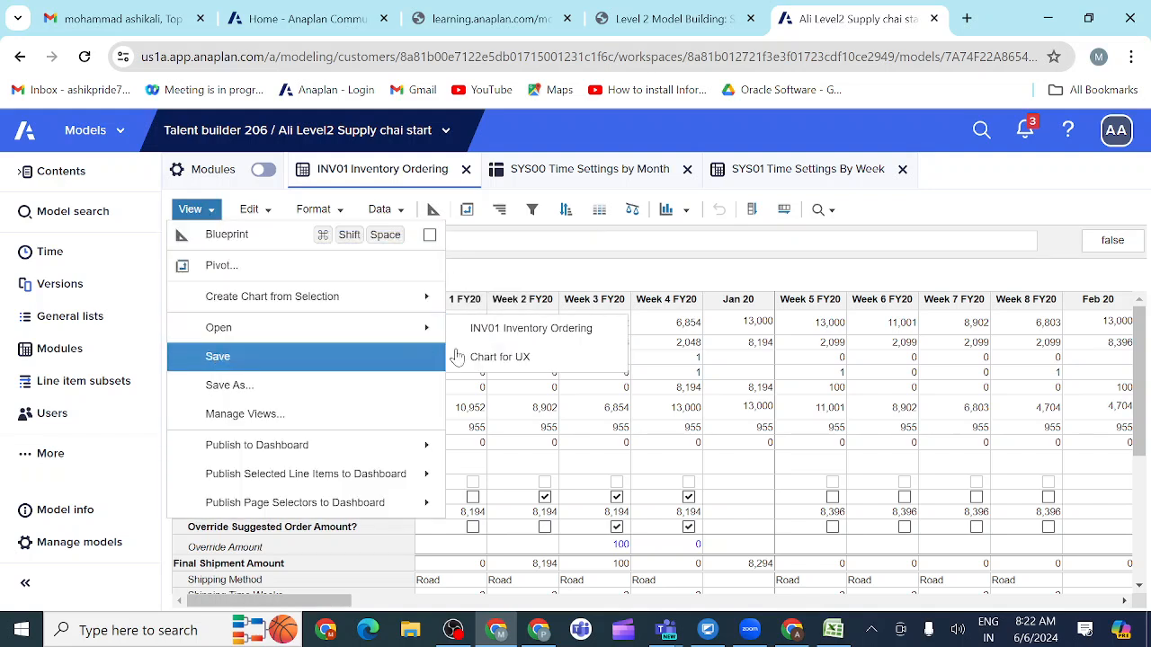
pyautogui.click(497, 364)
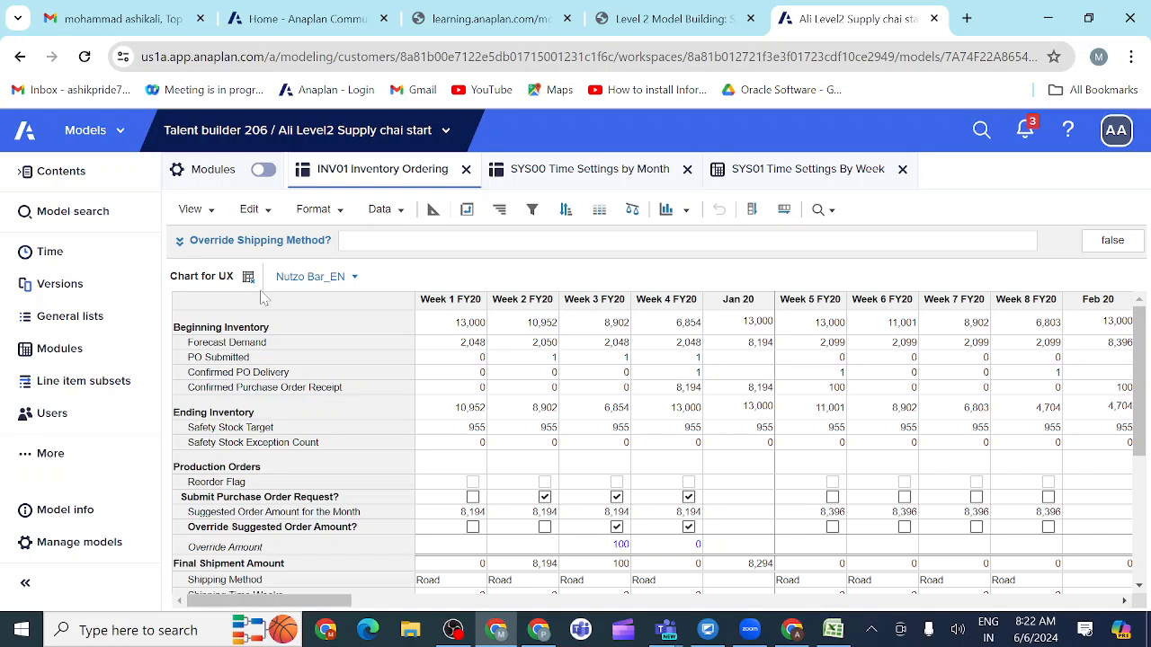
# Step: Check the required line items on the course page, and in Anaplan add Beginning Inventory to the items to show in Chart for UX
pyautogui.click(719, 23)
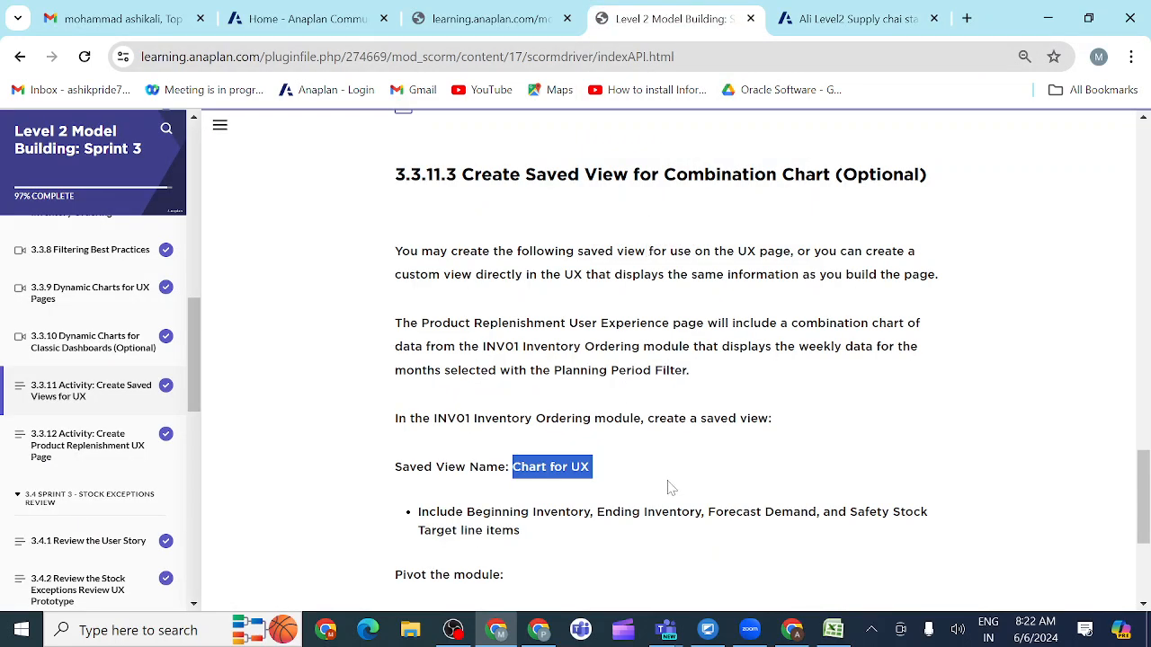
pyautogui.scroll(-2, 669, 487)
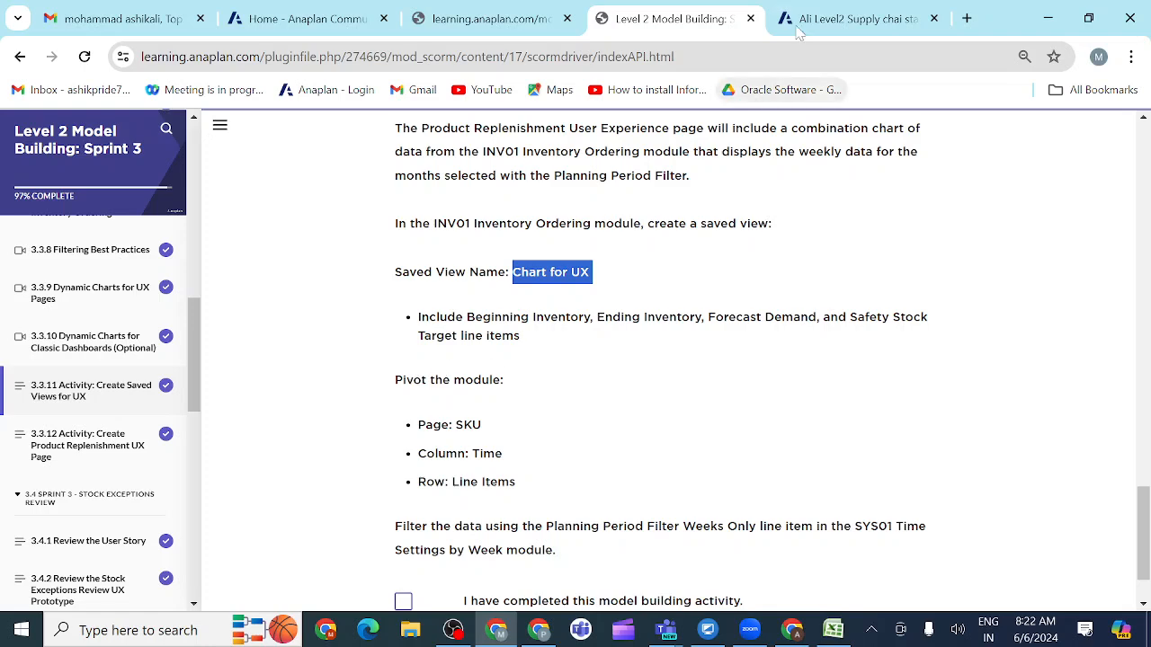
pyautogui.click(823, 25)
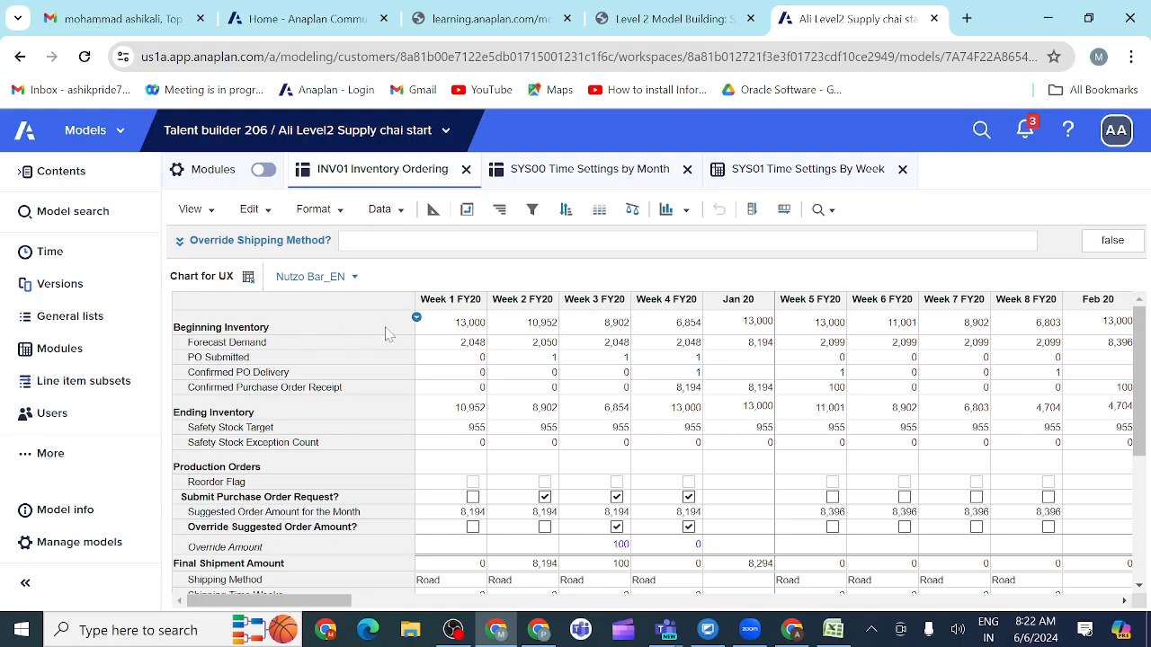
pyautogui.click(416, 320)
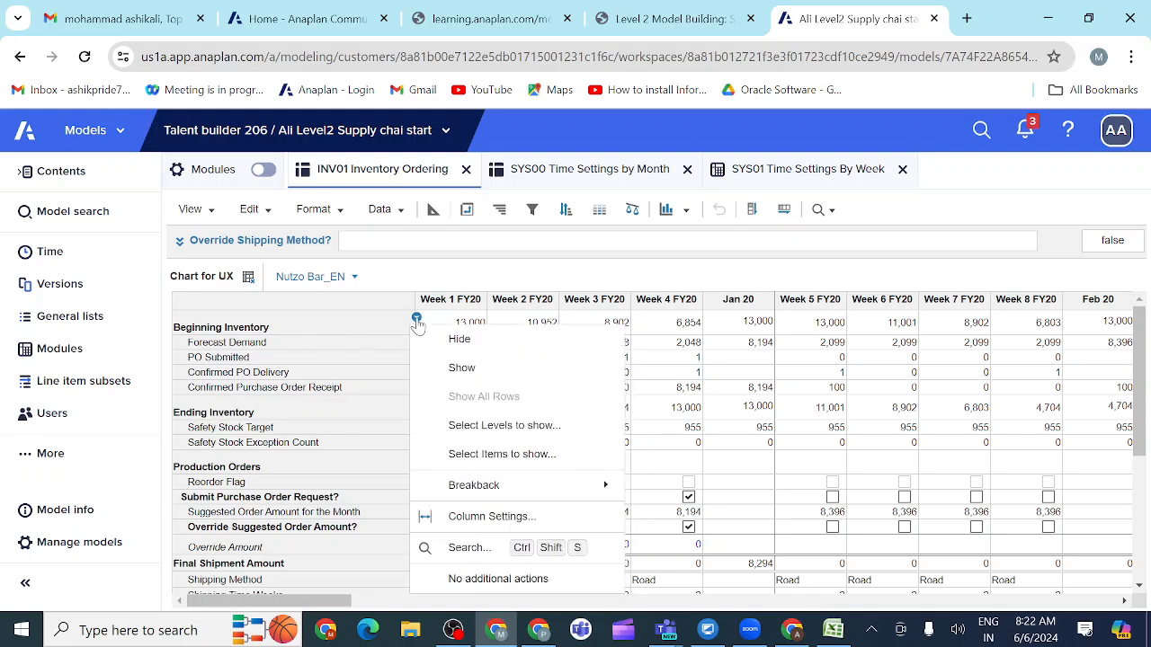
pyautogui.click(481, 460)
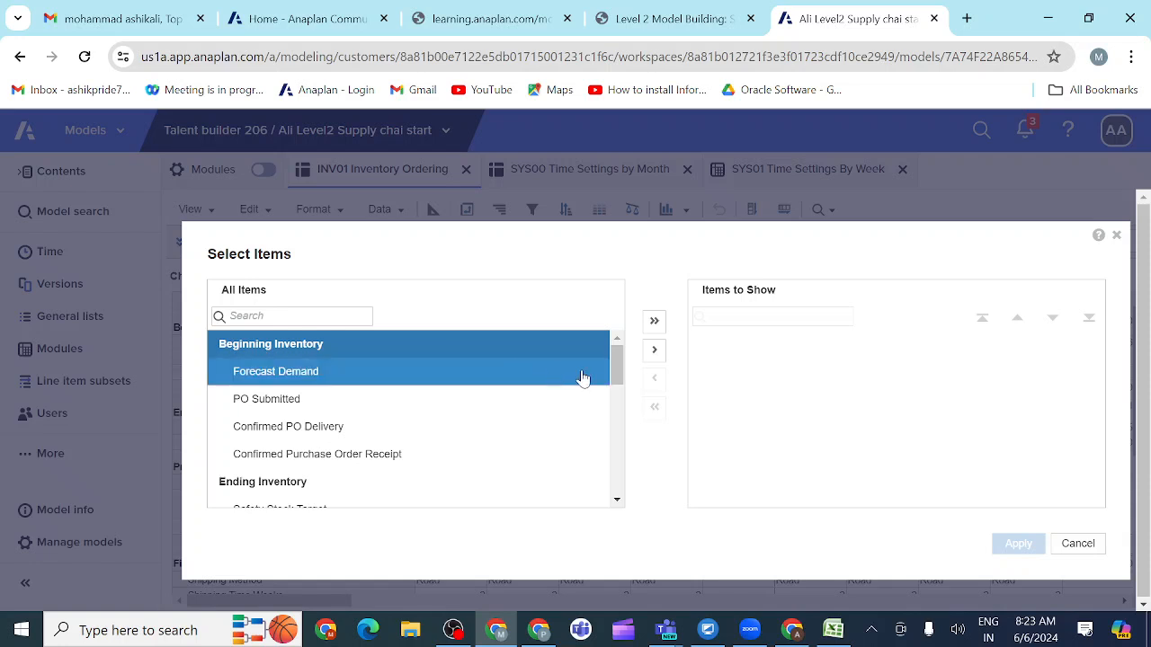
pyautogui.click(655, 352)
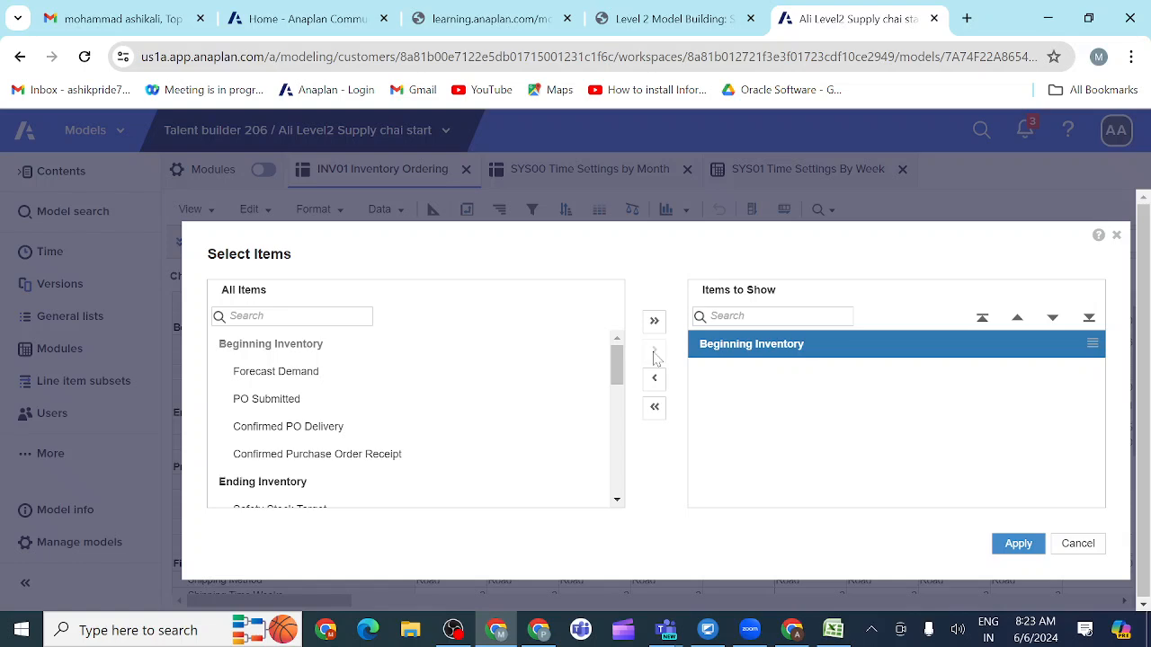
# Step: Recheck the line item list on the course page and select Forecast Demand and Ending Inventory among the available items in Anaplan
pyautogui.click(719, 28)
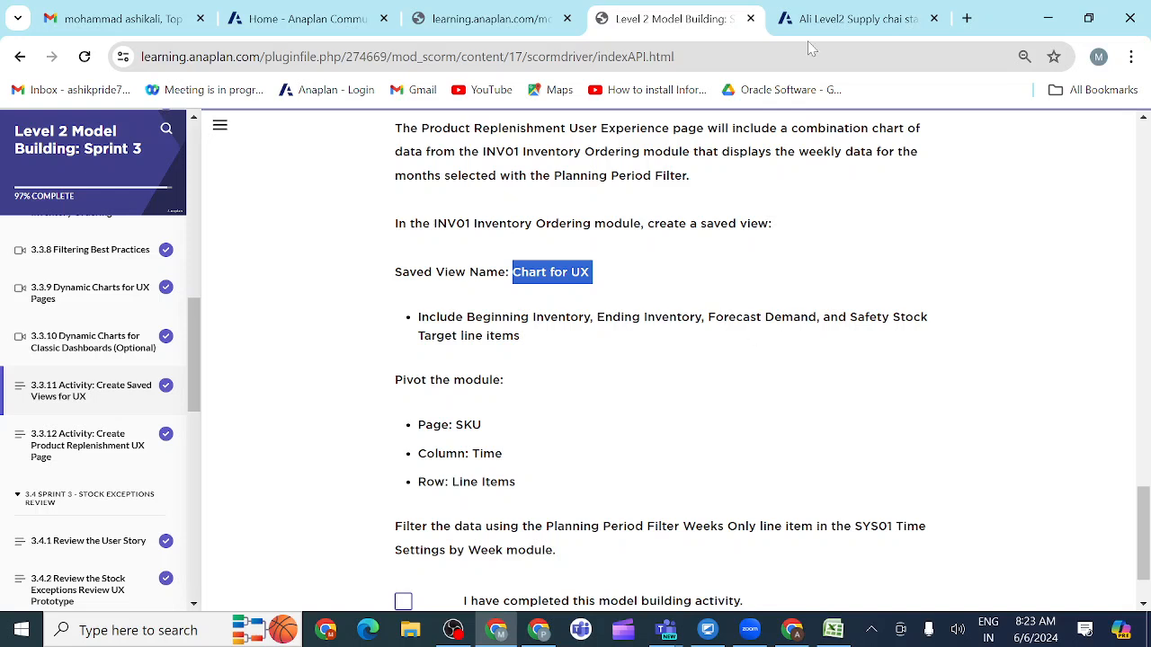
pyautogui.click(836, 20)
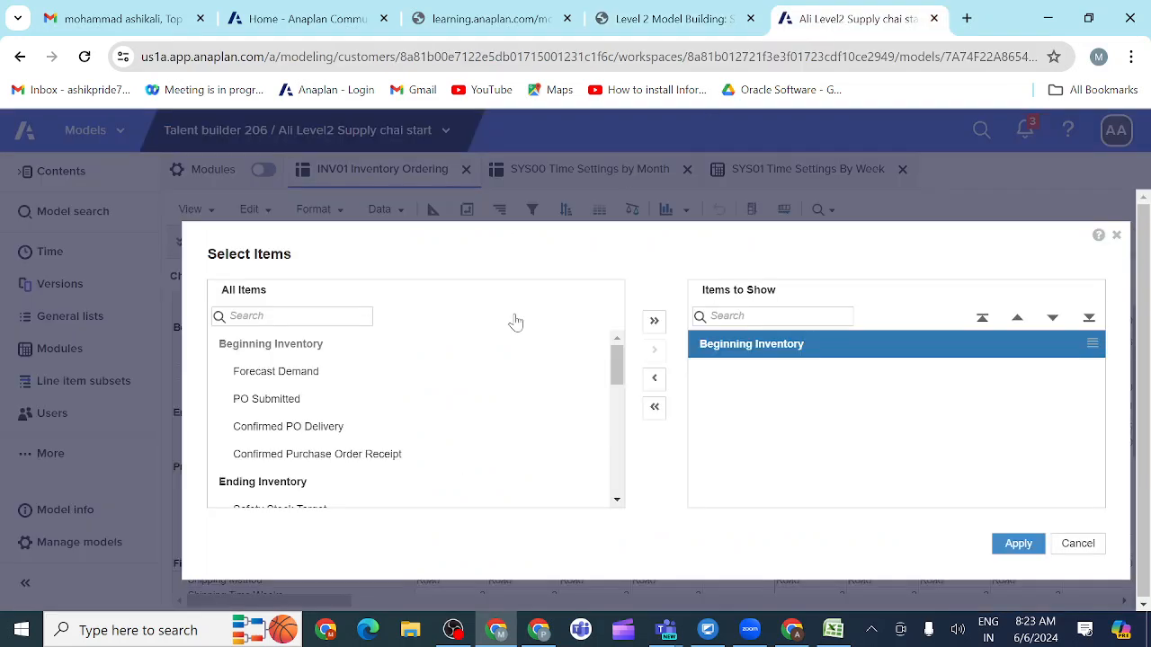
pyautogui.click(409, 377)
pyautogui.click(381, 387)
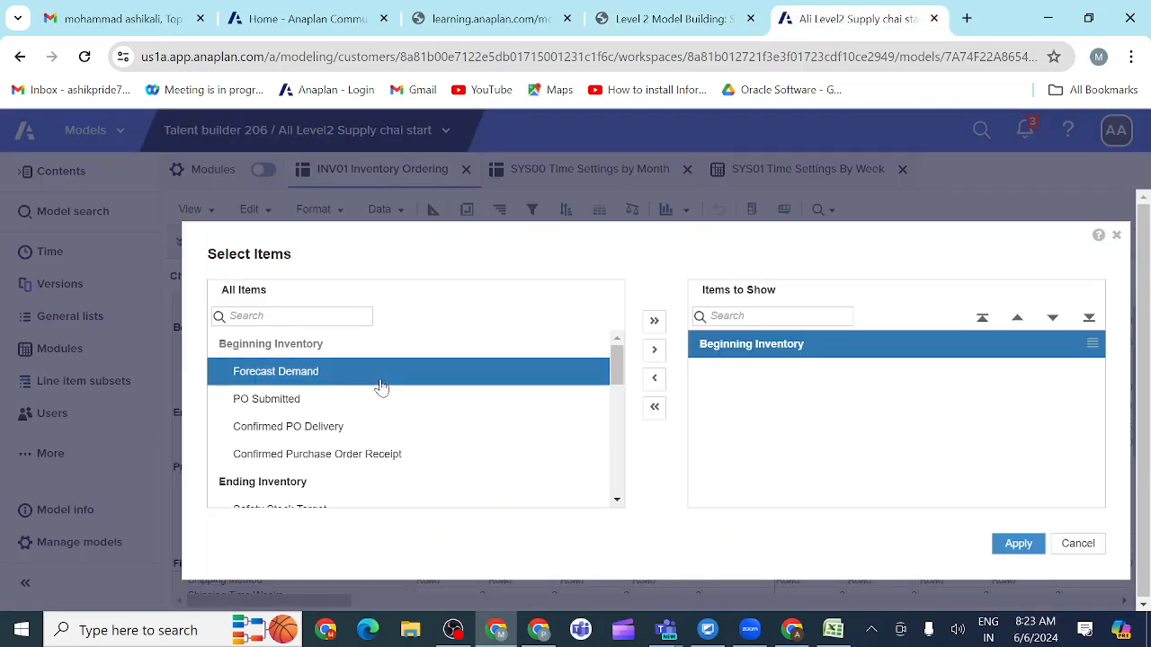
pyautogui.keyDown('shift'); pyautogui.click(493, 409); pyautogui.keyUp('shift')
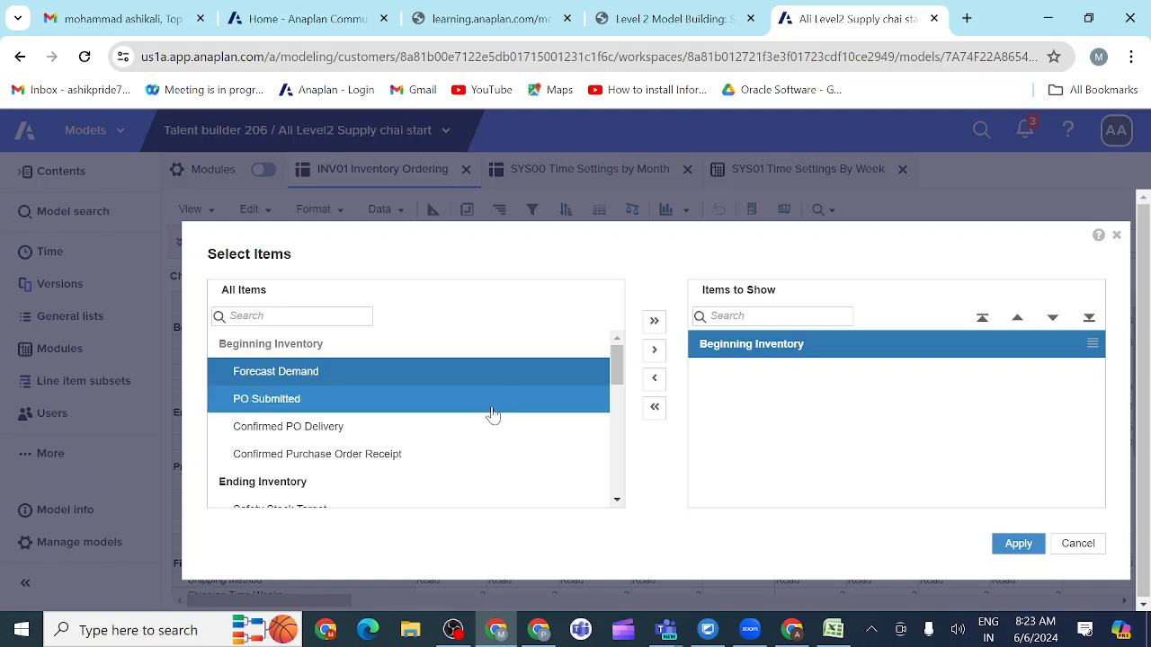
pyautogui.keyDown('ctrl'); pyautogui.click(414, 491); pyautogui.keyUp('ctrl')
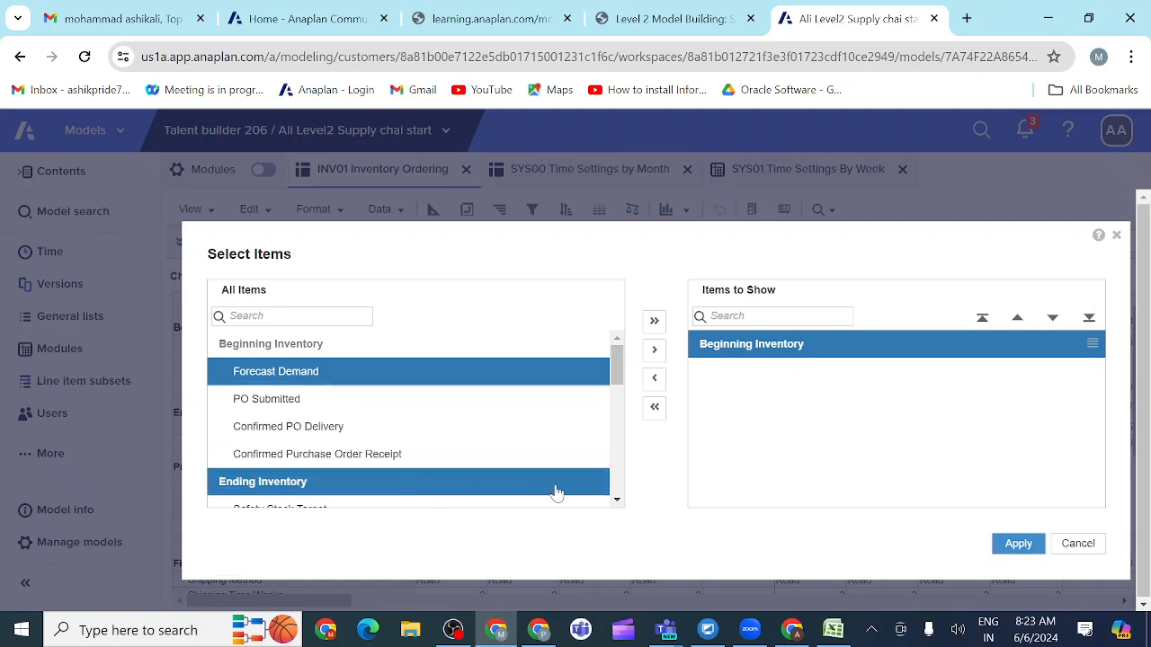
pyautogui.click(616, 501)
pyautogui.click(616, 500)
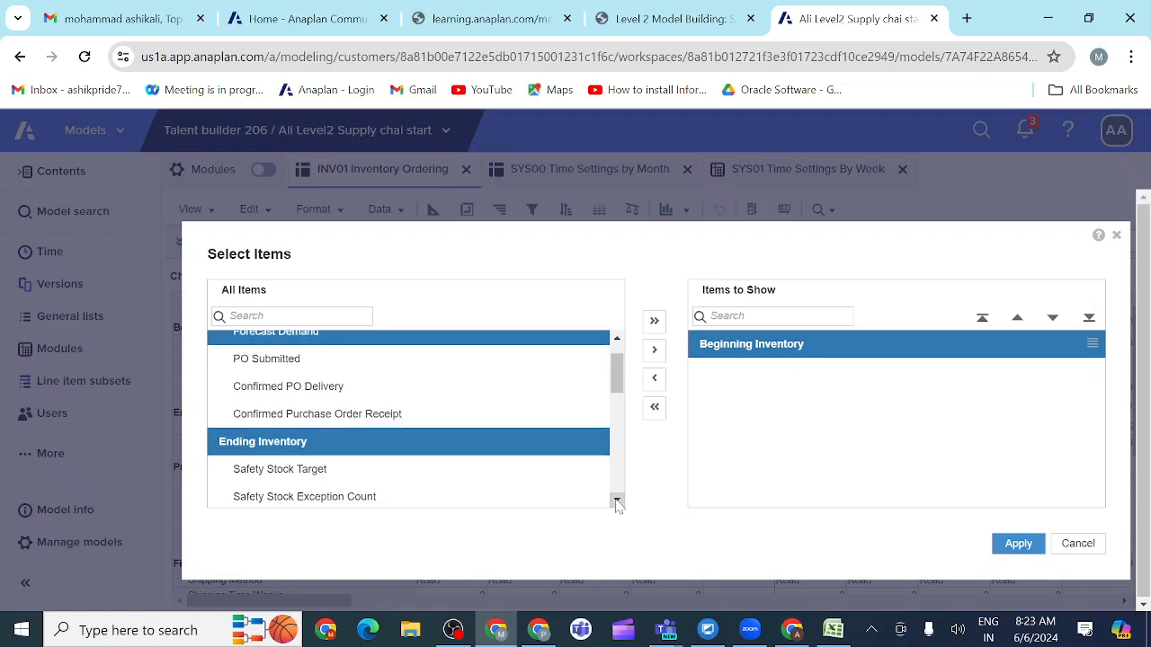
pyautogui.click(616, 500)
pyautogui.click(616, 501)
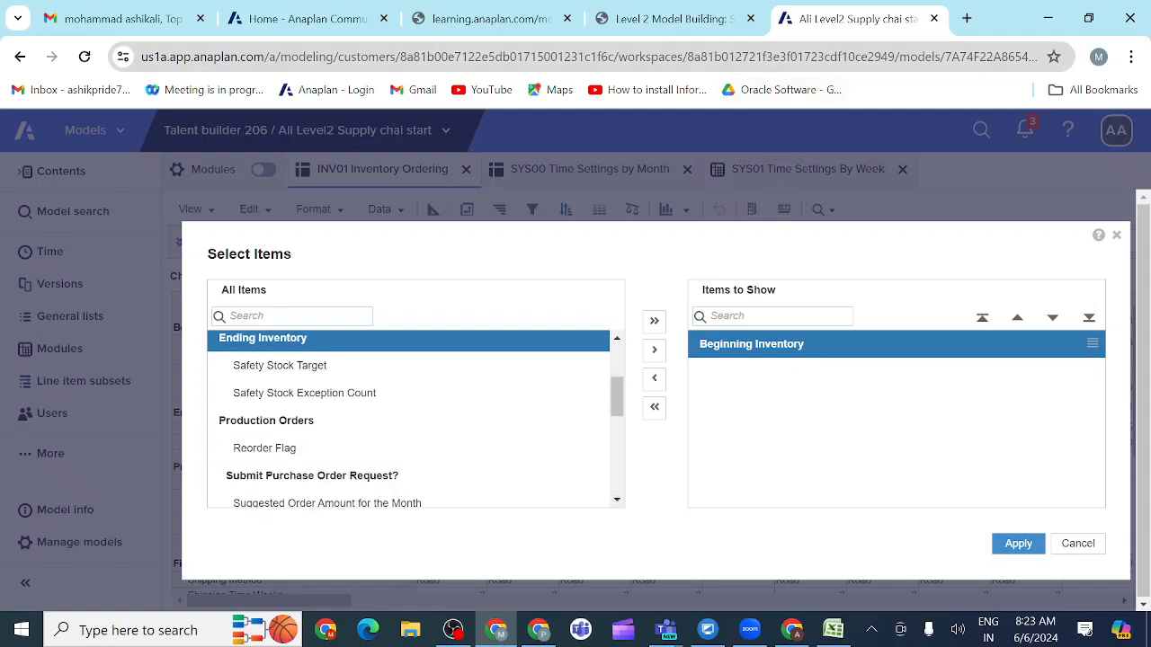
# Step: Consult the course page again, include Safety Stock Target in the selection, and apply the selected line items as items to show
pyautogui.click(716, 19)
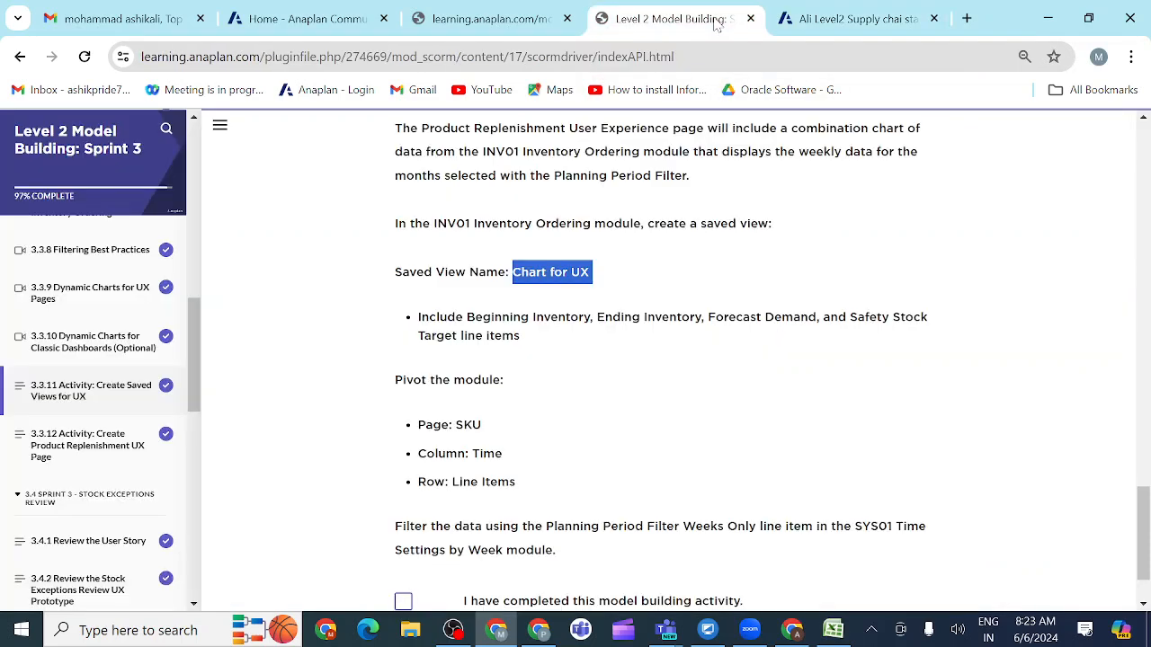
pyautogui.click(849, 20)
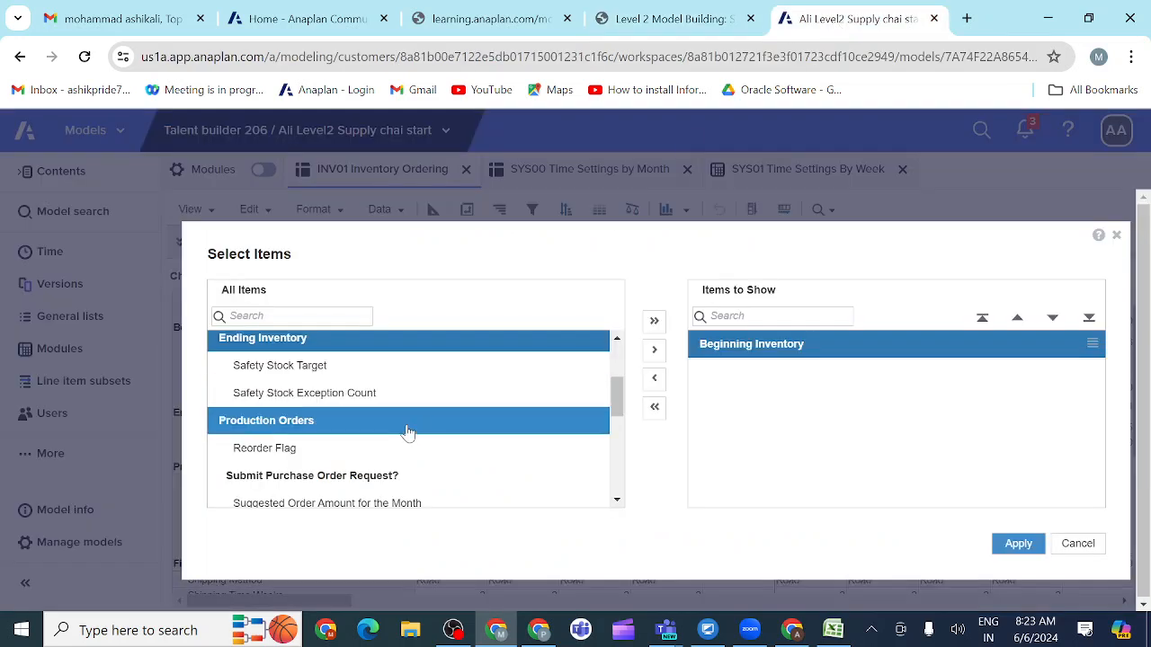
pyautogui.click(341, 371)
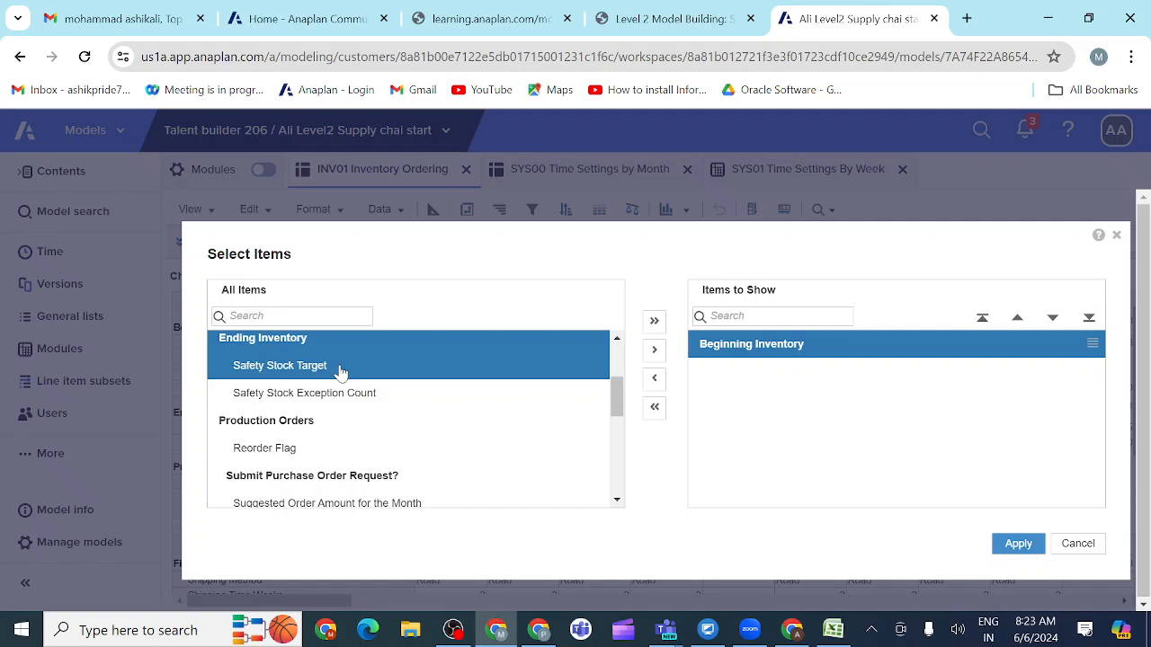
pyautogui.click(654, 351)
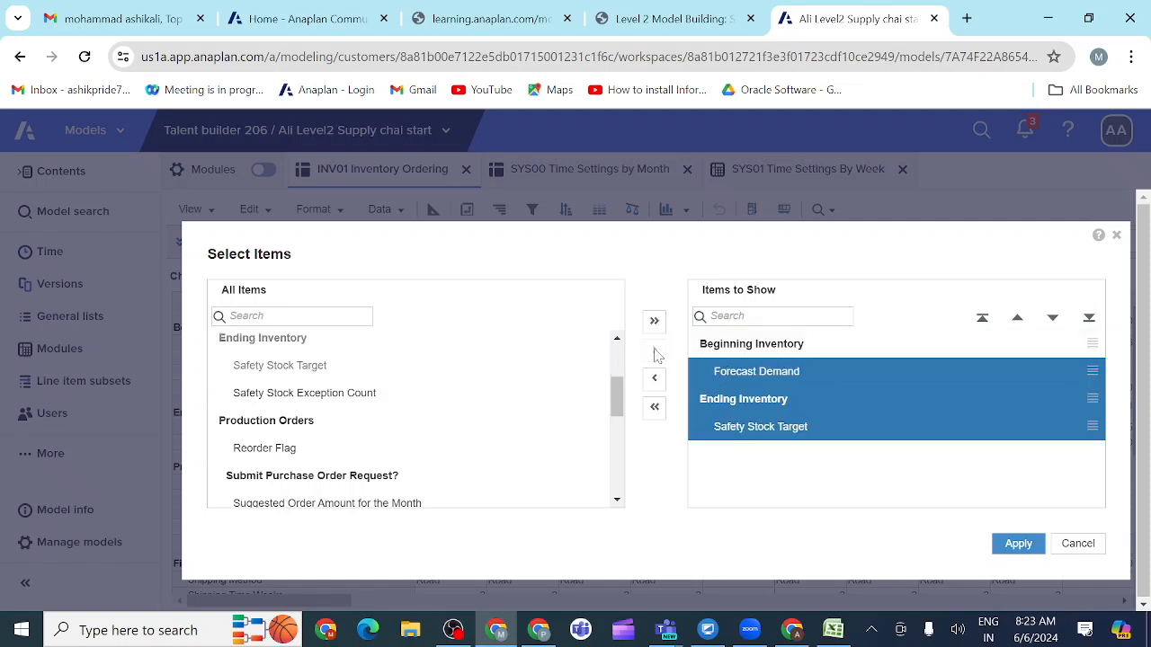
pyautogui.click(1018, 545)
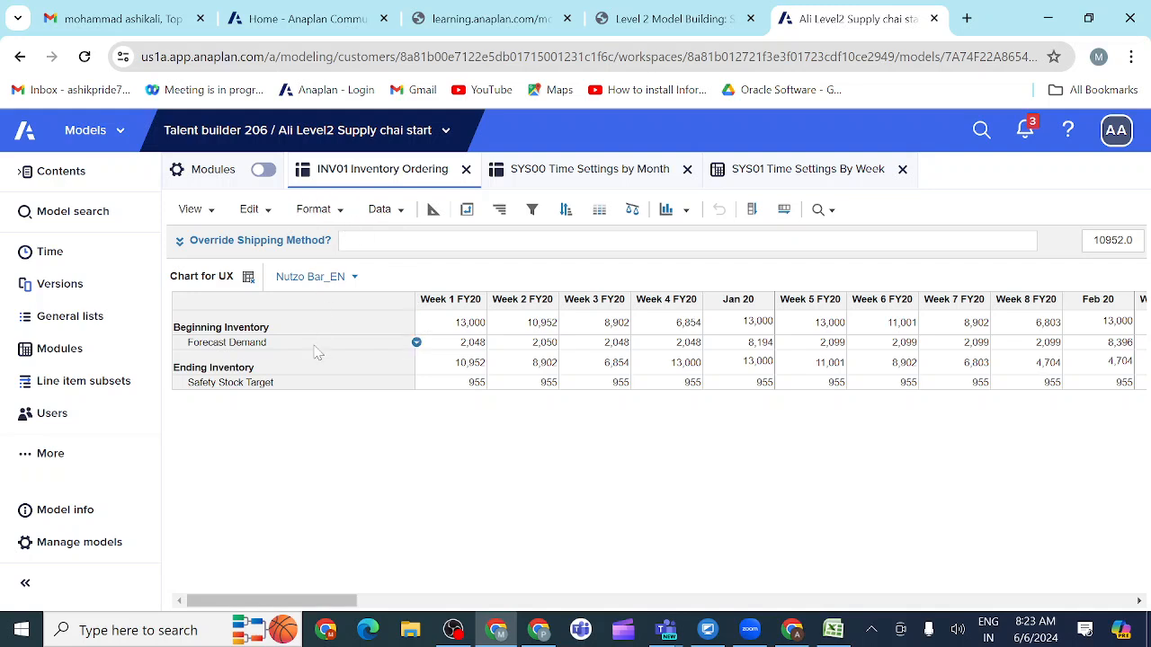
# Step: Compare the Chart for UX view with the pivot and filter requirements in section 3.3.11.3 of the course page
pyautogui.click(719, 26)
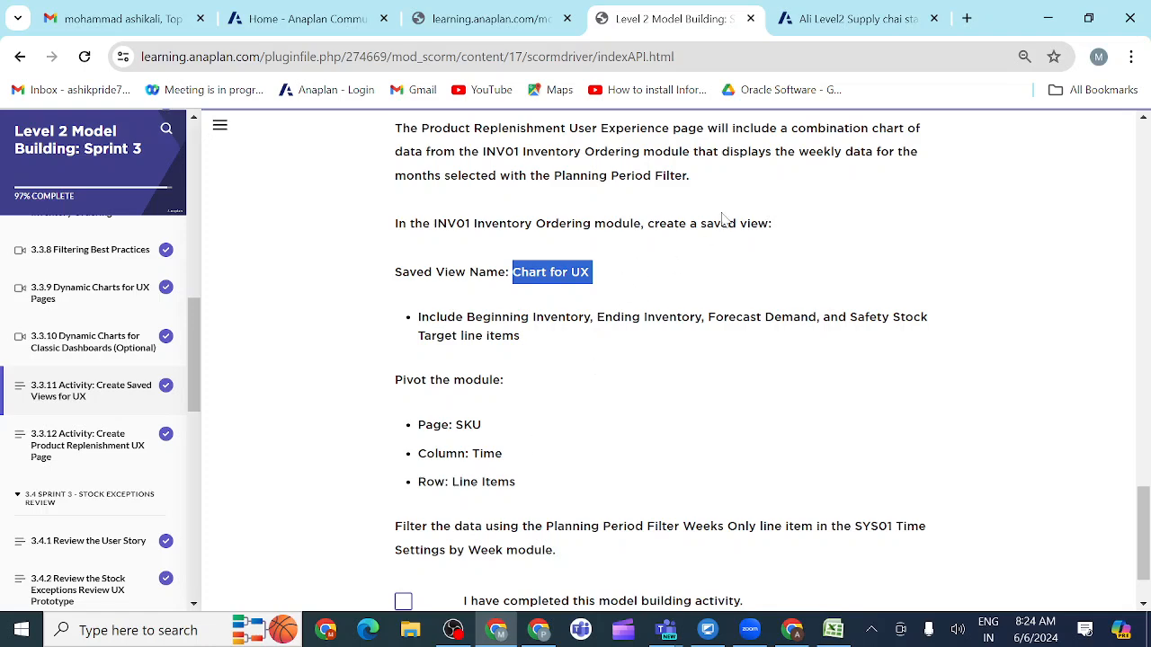
pyautogui.click(833, 18)
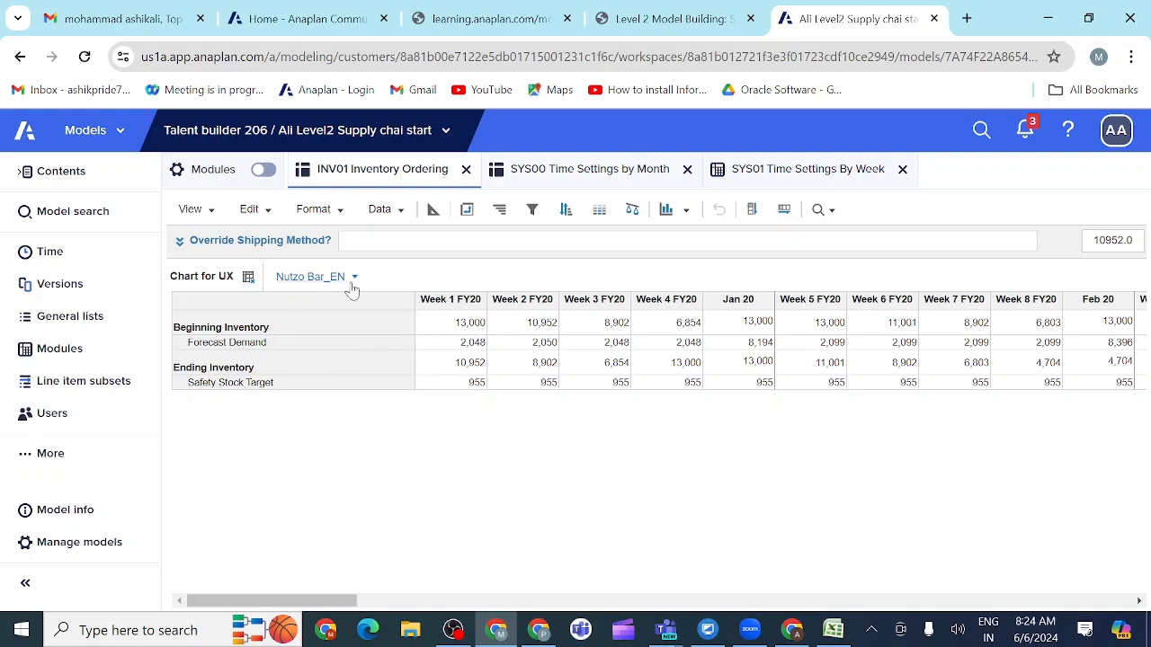
pyautogui.click(721, 19)
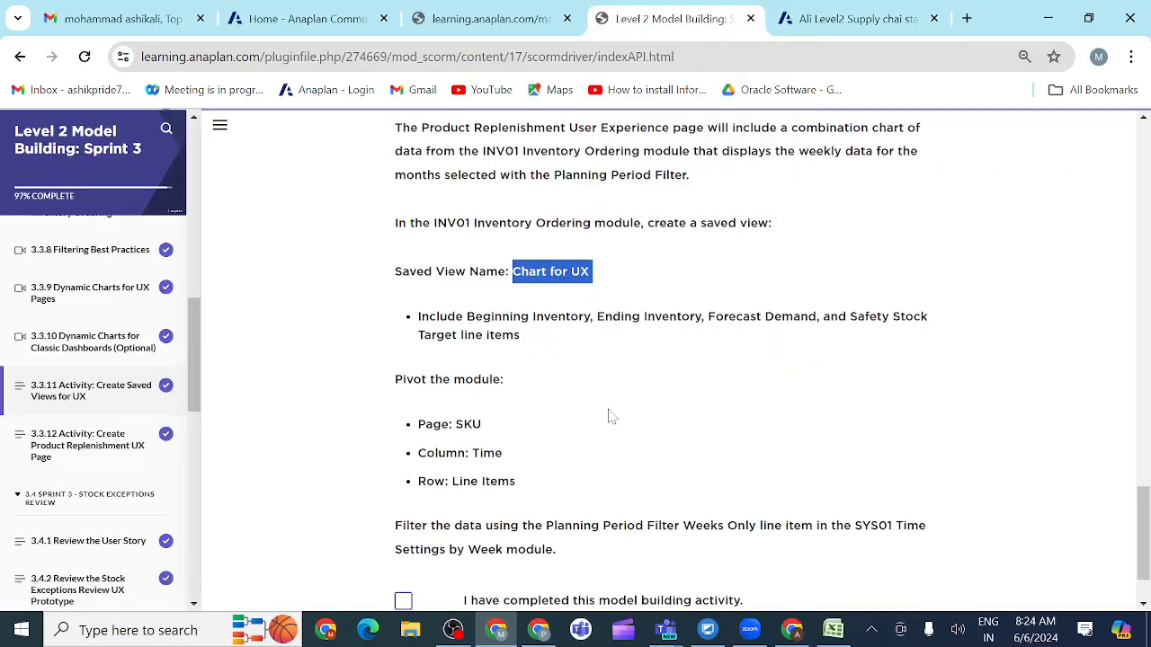
# Step: Check the filter requirement on the course page, and in Anaplan filter Chart for UX's Time by SYS01 Planning Period Filter Weeks Only equal to true
pyautogui.scroll(-1, 608, 416)
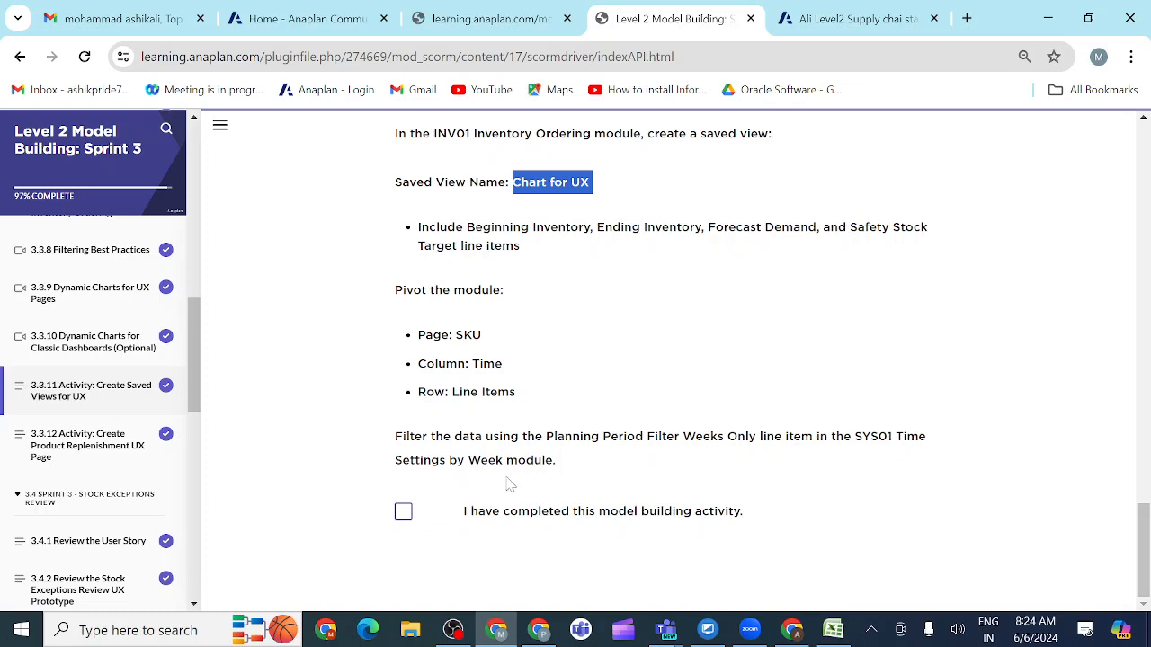
pyautogui.click(834, 25)
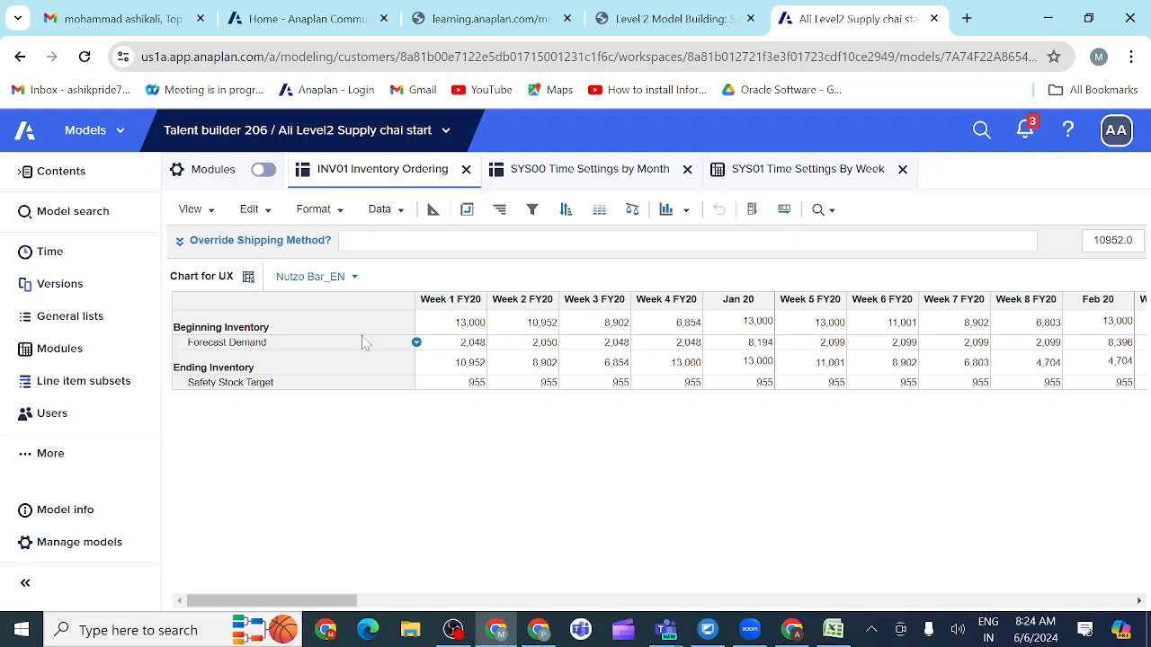
pyautogui.click(533, 212)
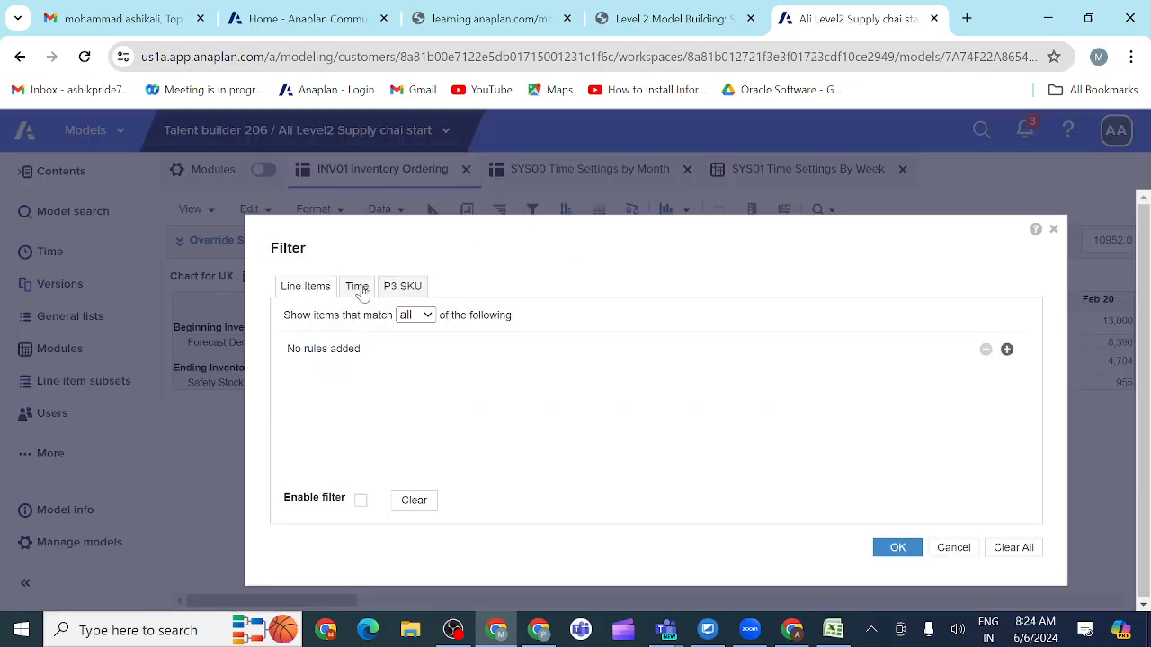
pyautogui.click(1007, 350)
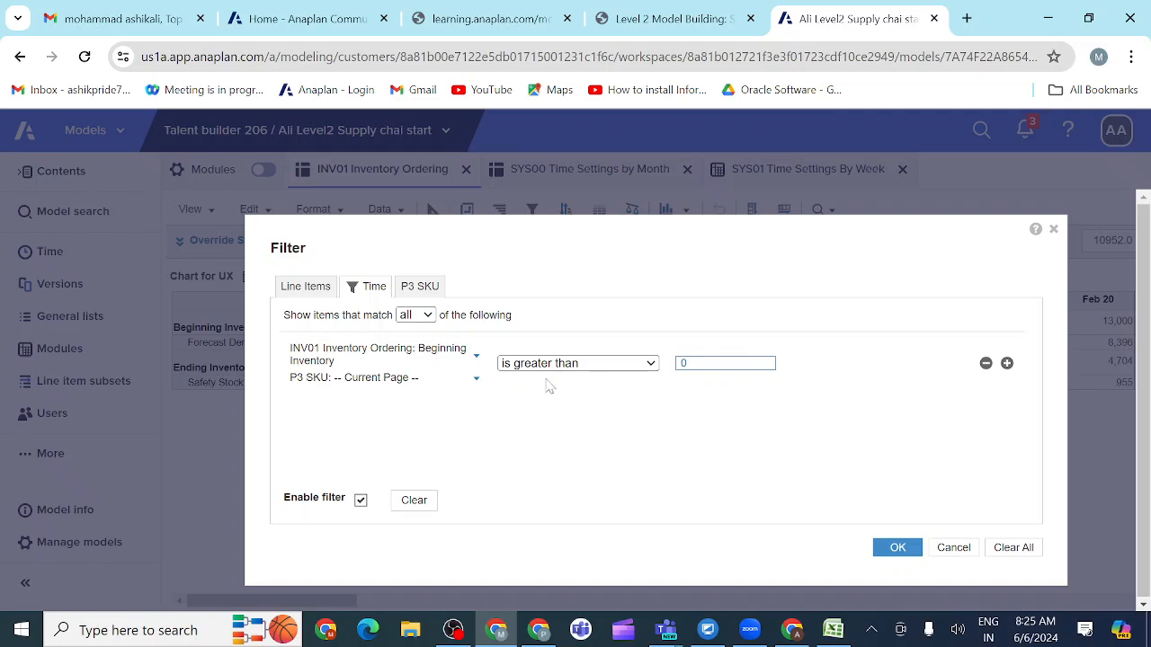
pyautogui.click(476, 357)
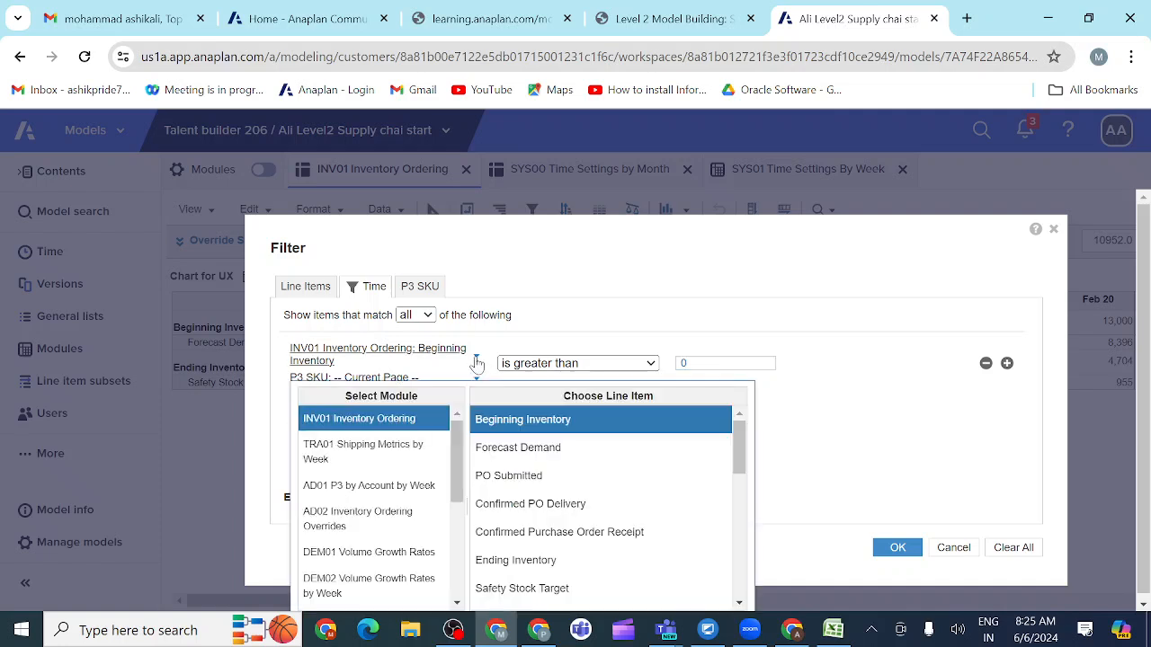
pyautogui.scroll(-5, 378, 512)
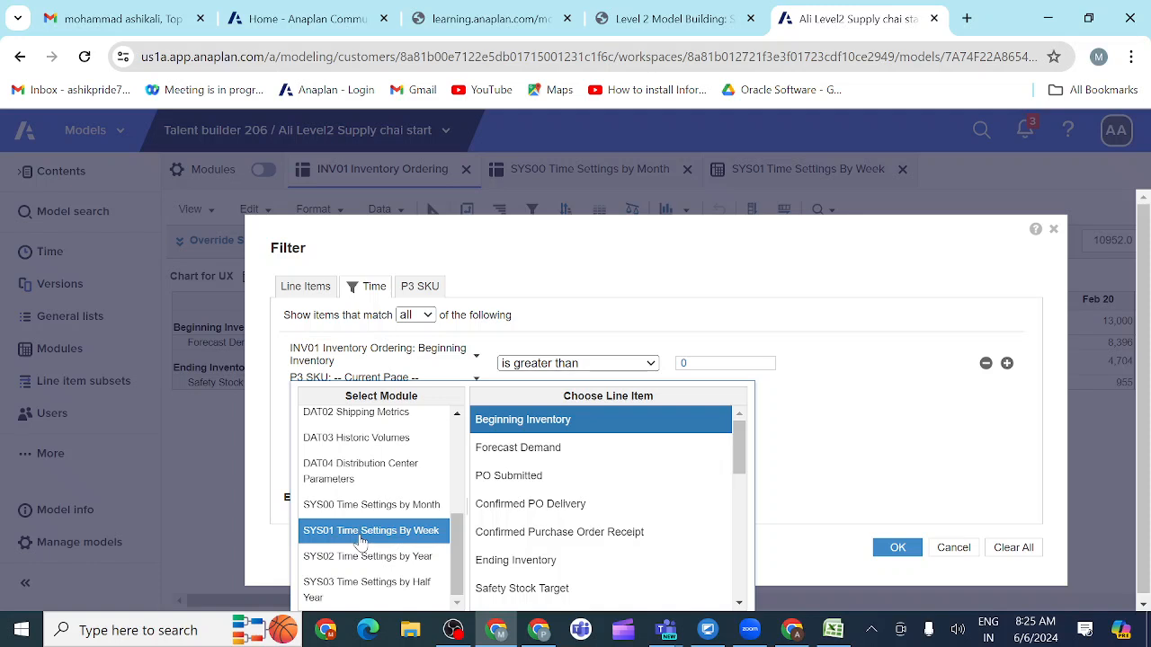
pyautogui.click(361, 537)
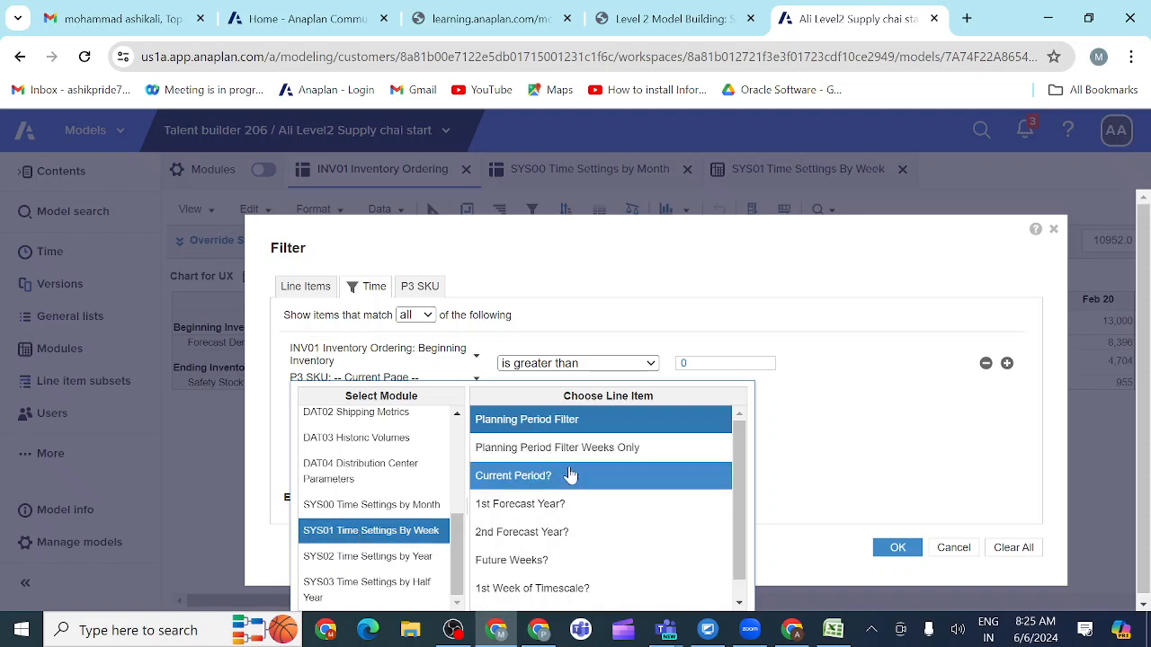
pyautogui.click(534, 448)
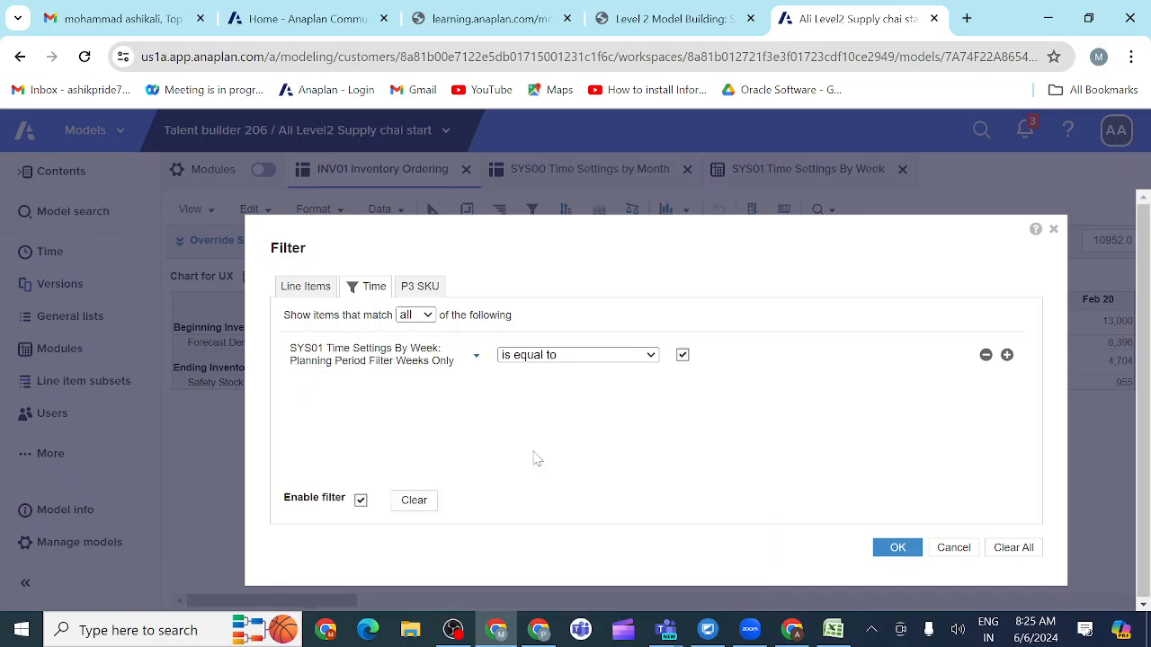
pyautogui.click(900, 550)
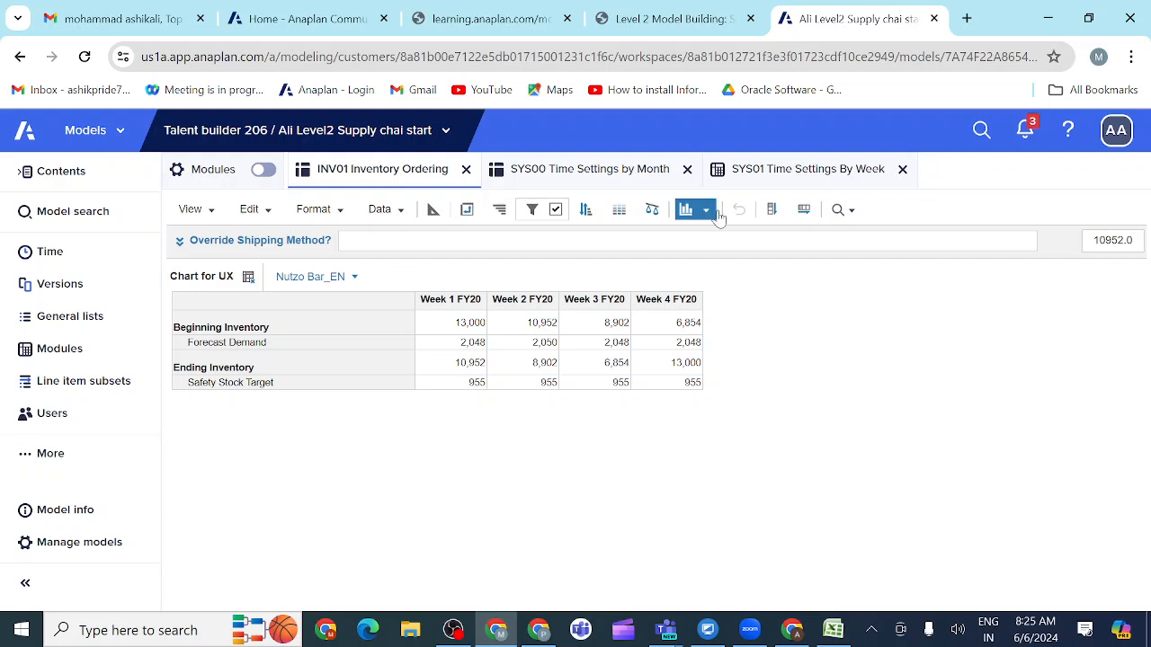
# Step: In SYS00 Time Settings by Month, apply the formula TRUE to Planning Period Filter and clear the formula again to leave every month ticked
pyautogui.click(626, 173)
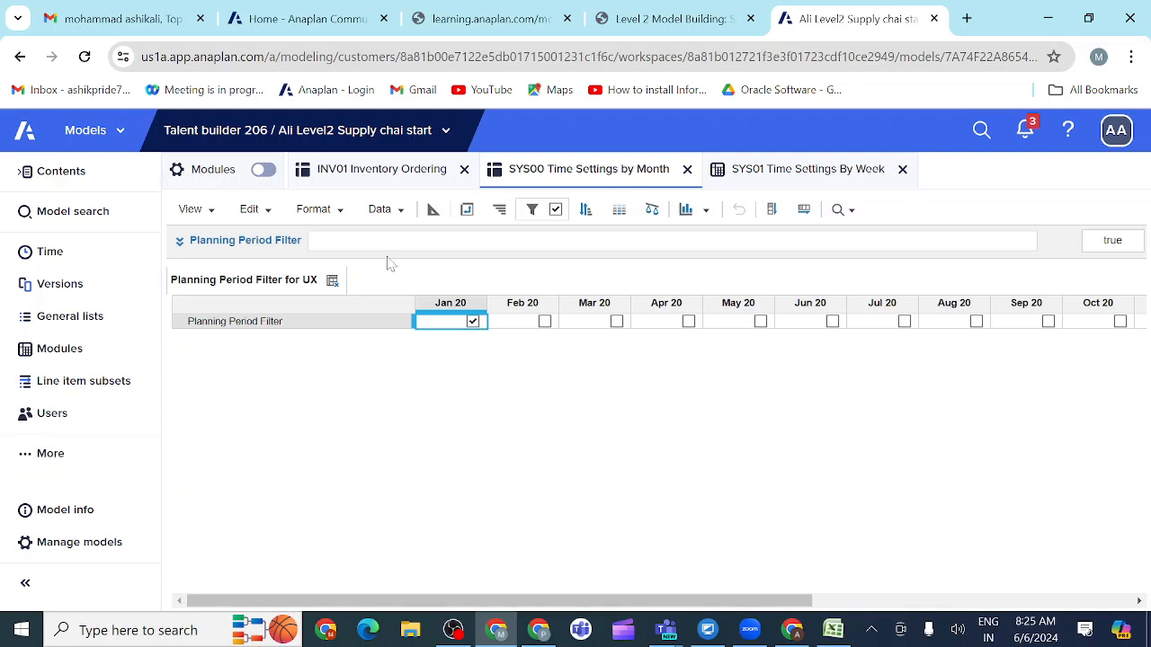
pyautogui.click(316, 241)
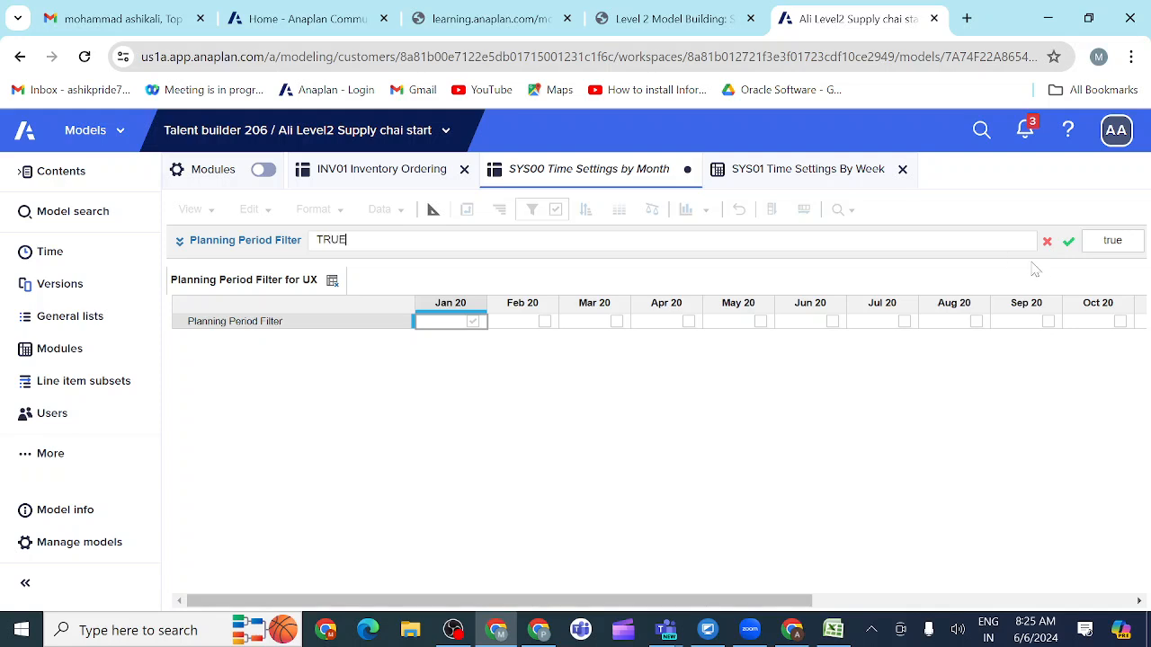
pyautogui.click(1069, 241)
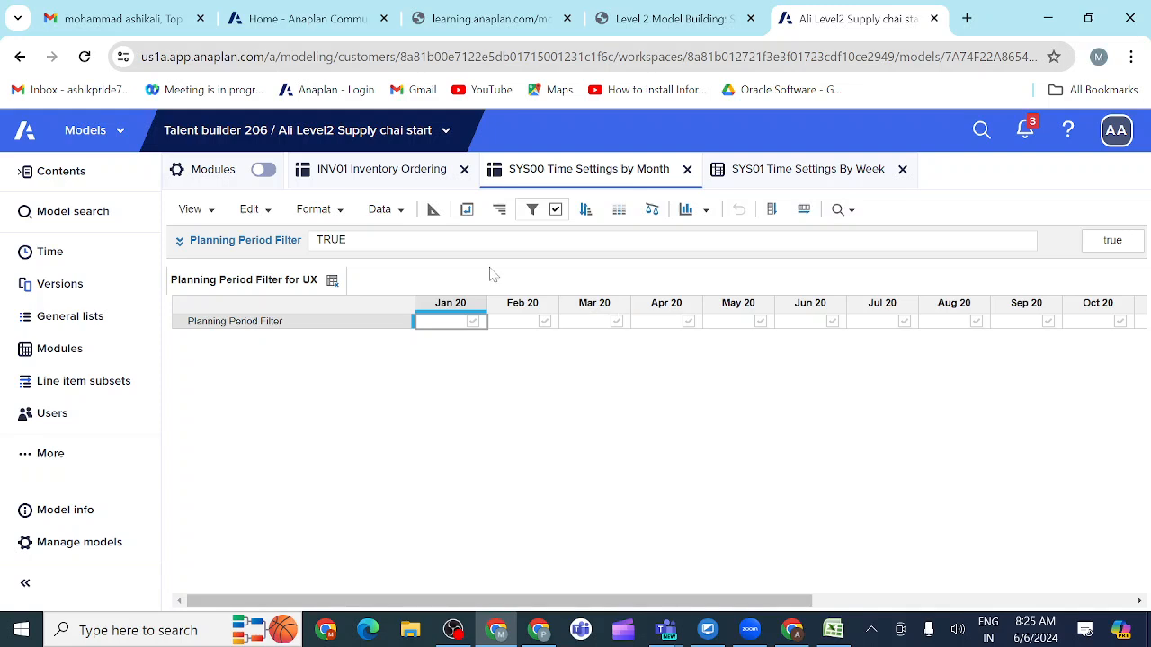
pyautogui.doubleClick(332, 240)
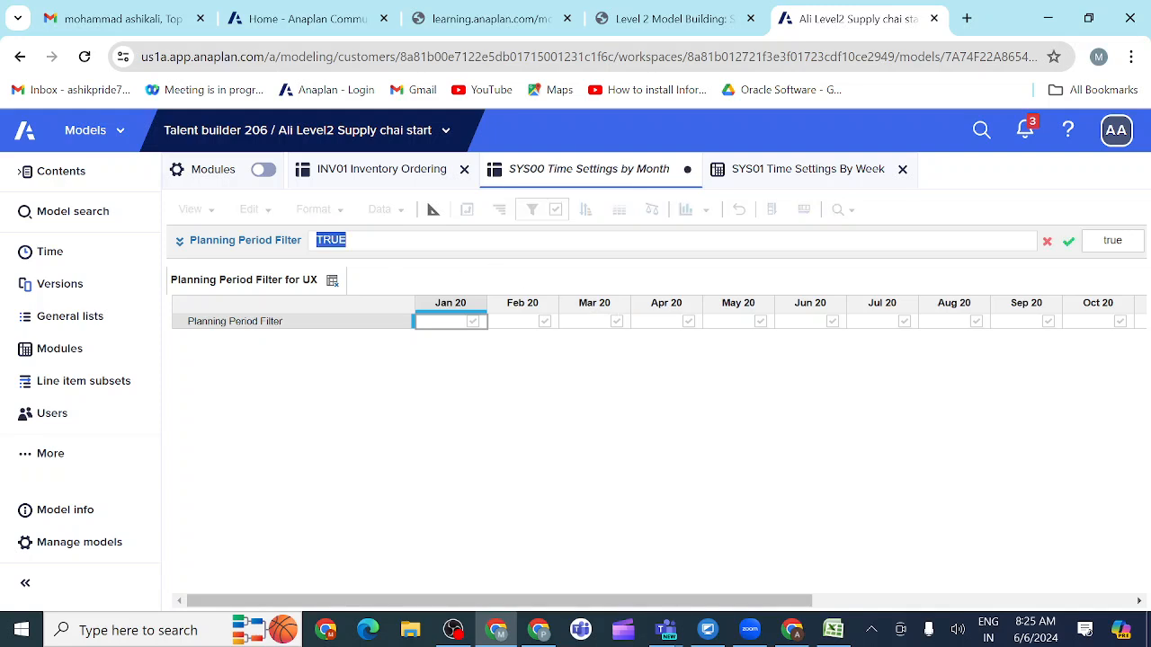
pyautogui.press('BackSpace')
pyautogui.click(1069, 242)
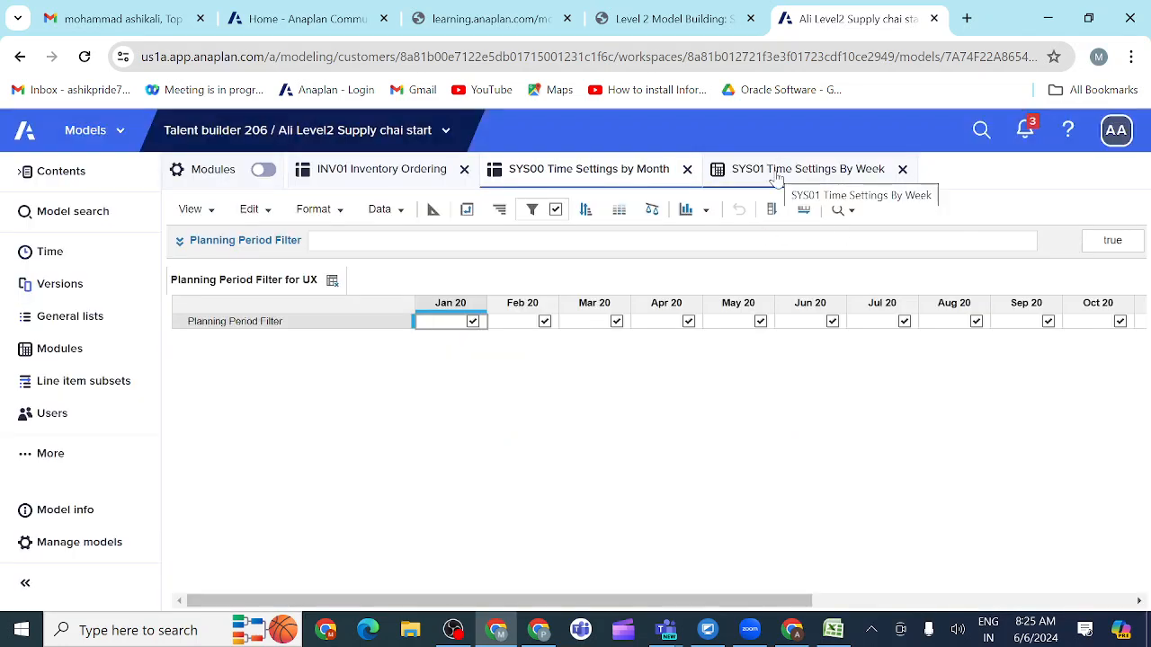
# Step: Return to INV01 Inventory Ordering and refresh the Chart for UX view
pyautogui.click(399, 174)
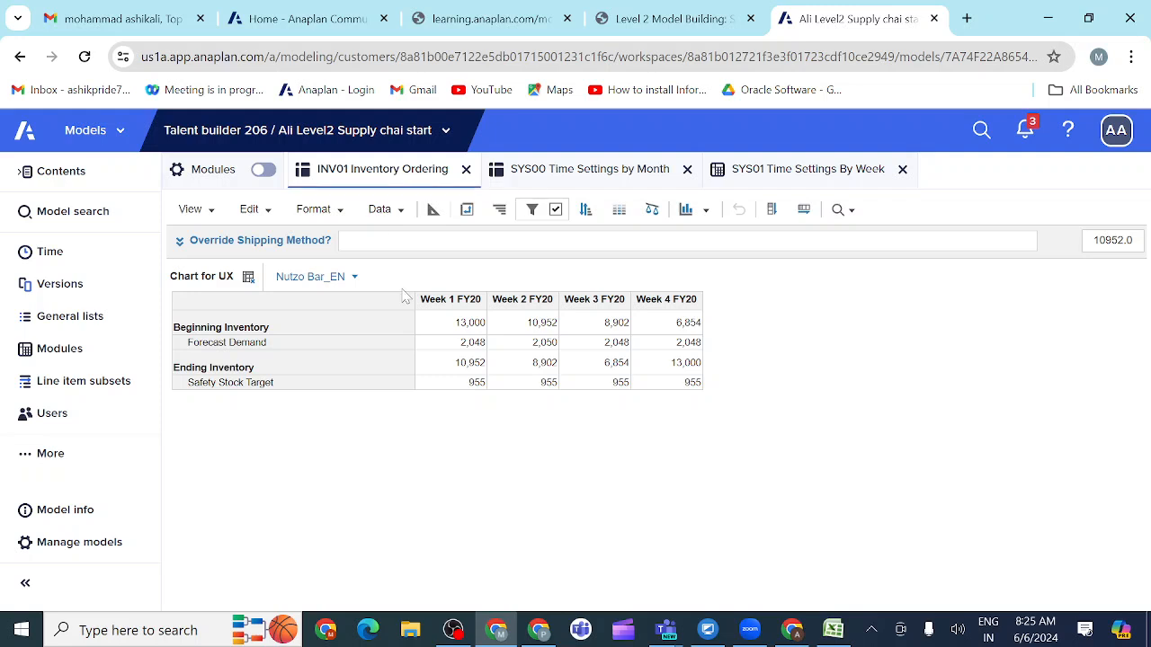
pyautogui.click(341, 222)
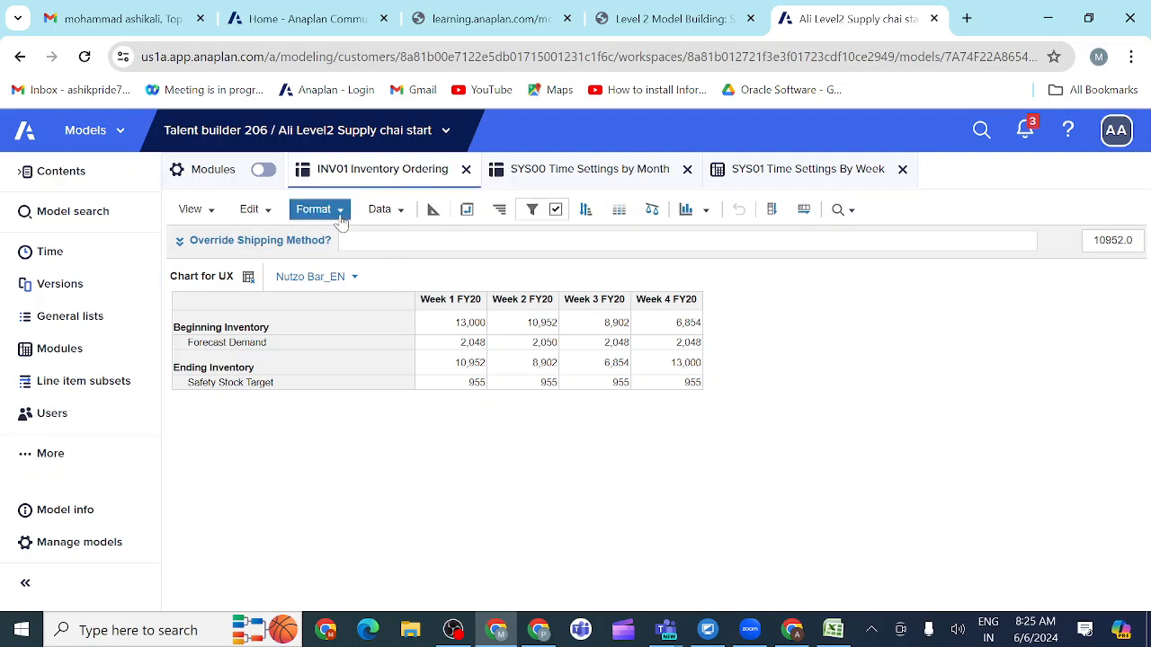
pyautogui.click(341, 222)
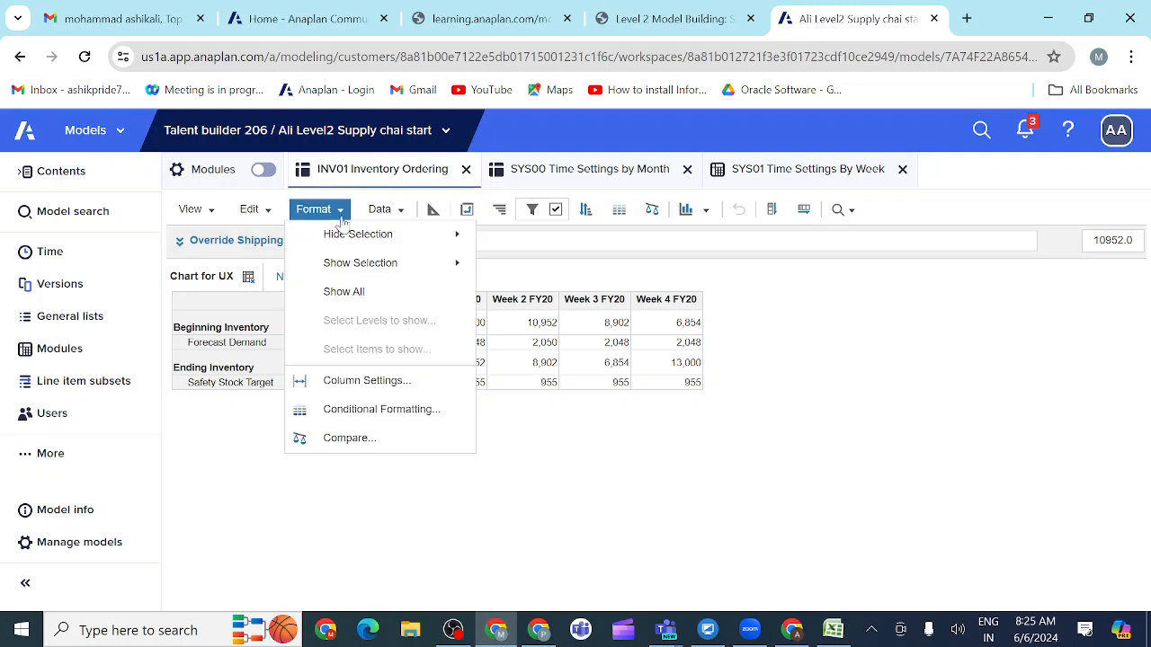
pyautogui.click(224, 438)
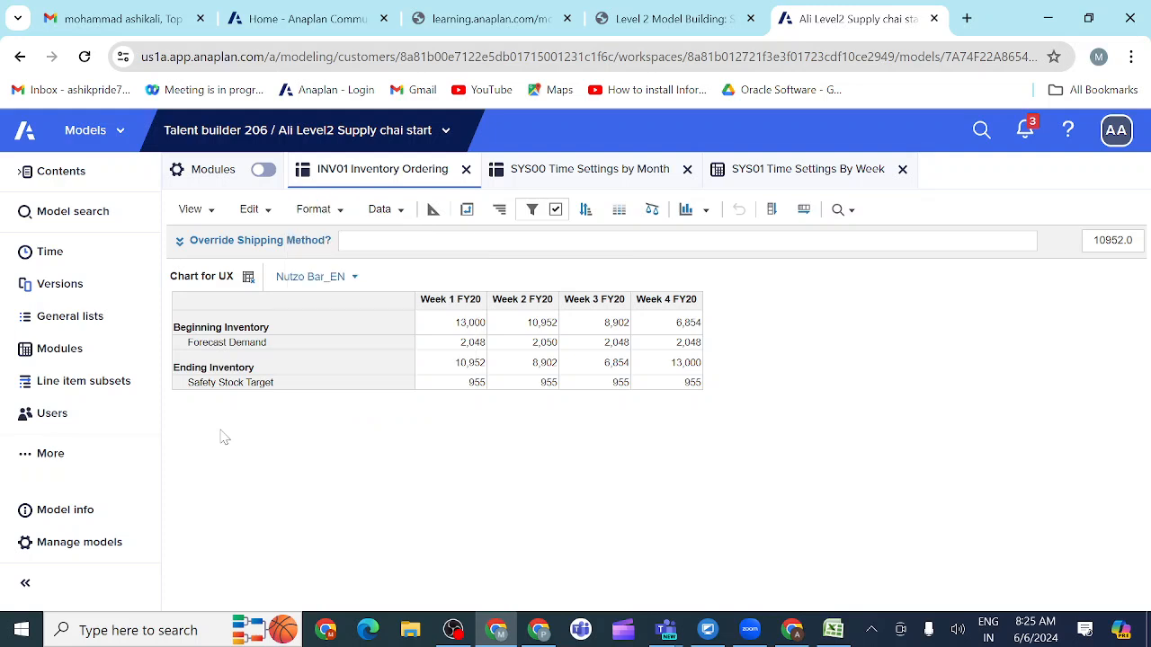
pyautogui.click(267, 221)
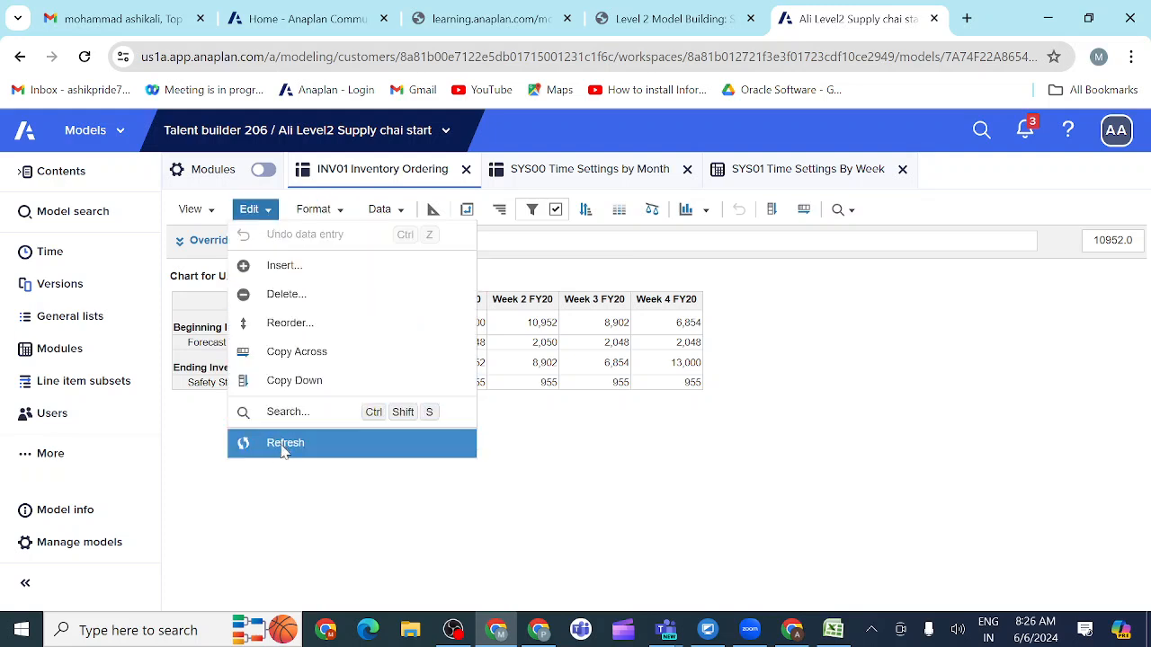
pyautogui.click(283, 443)
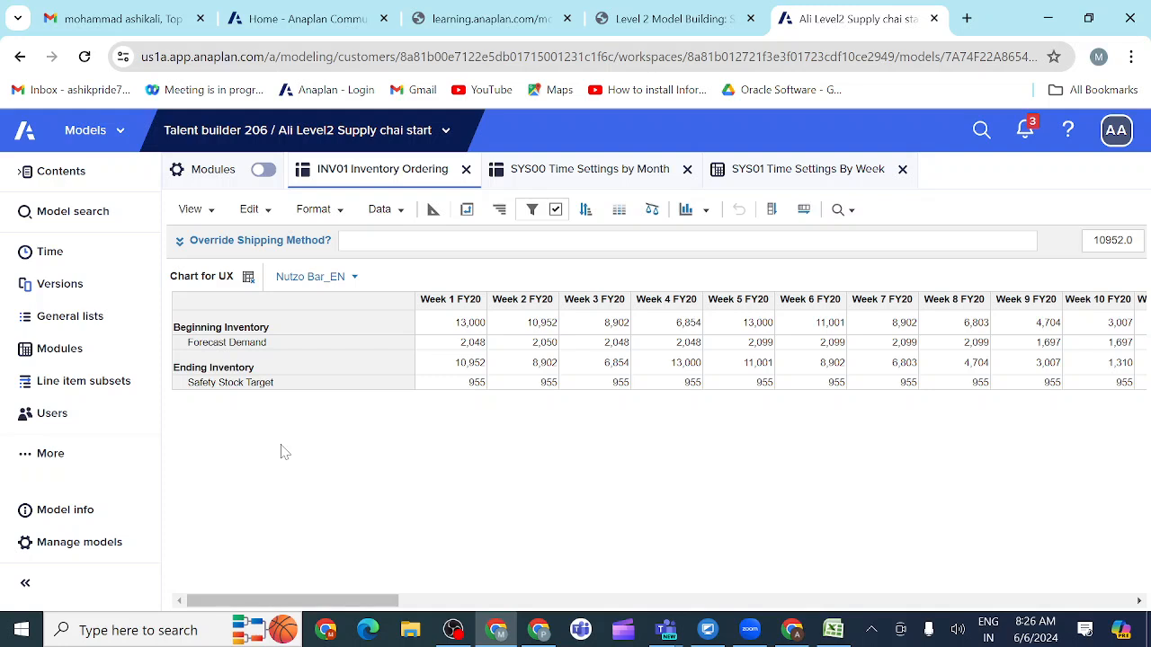
# Step: Look through the filtered weeks in Chart for UX and save the view, overwriting the current one
pyautogui.hscroll(10, 550, 495)
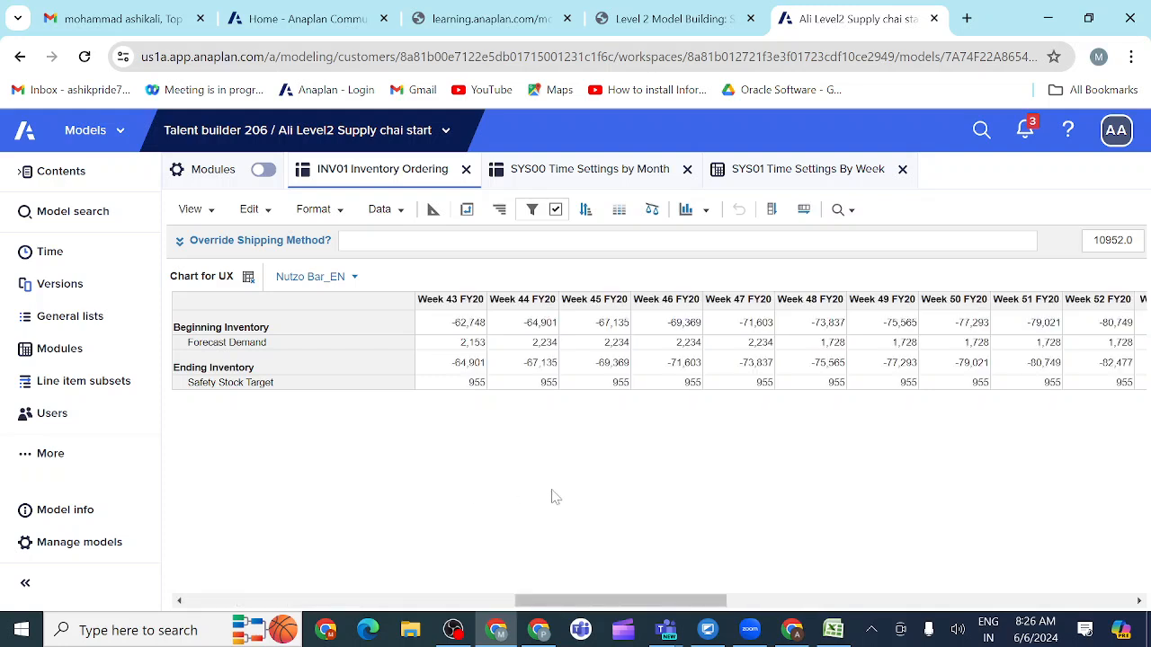
pyautogui.hscroll(-10, 550, 496)
pyautogui.hscroll(8, 555, 497)
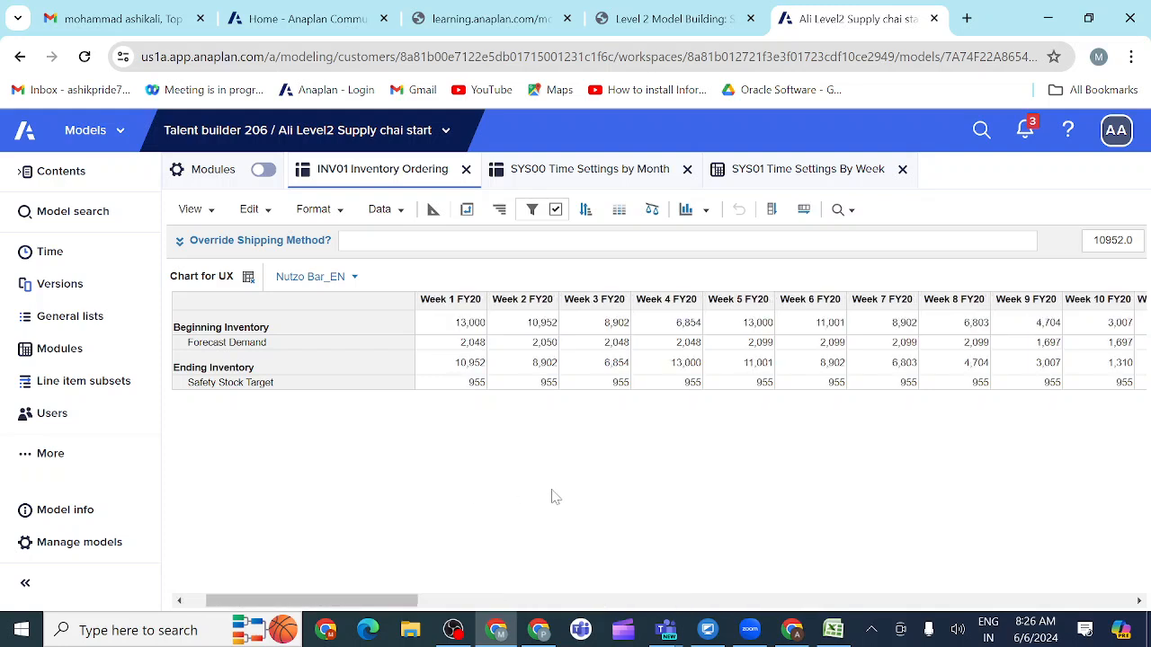
pyautogui.hscroll(2, 555, 497)
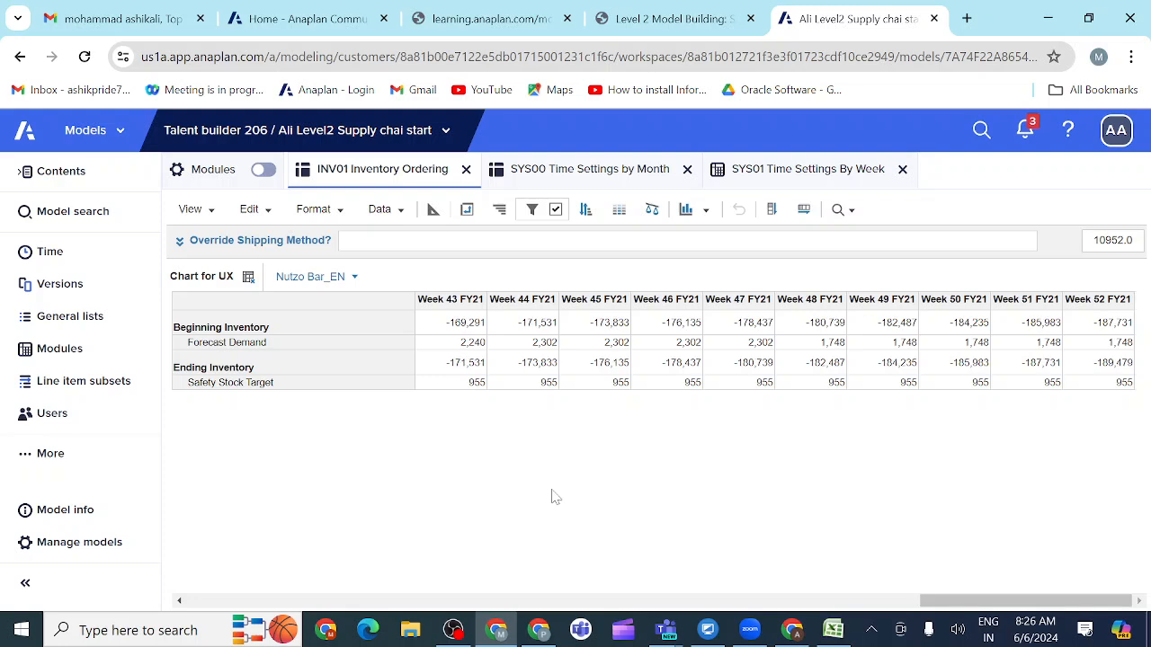
pyautogui.hscroll(-10, 554, 497)
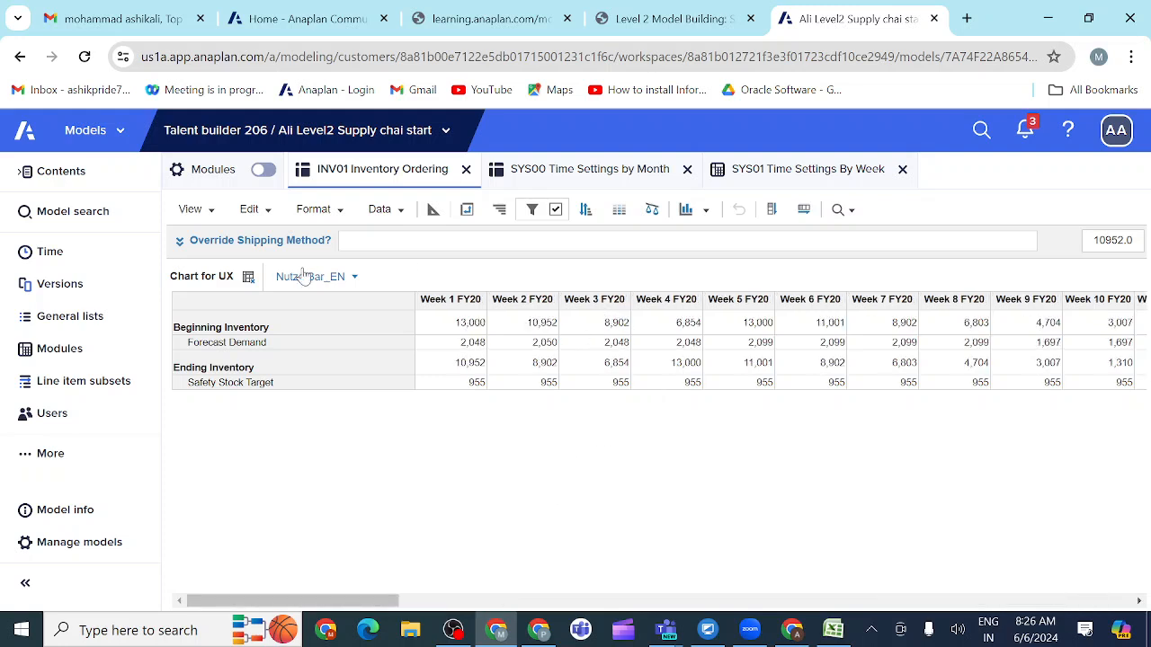
pyautogui.click(214, 218)
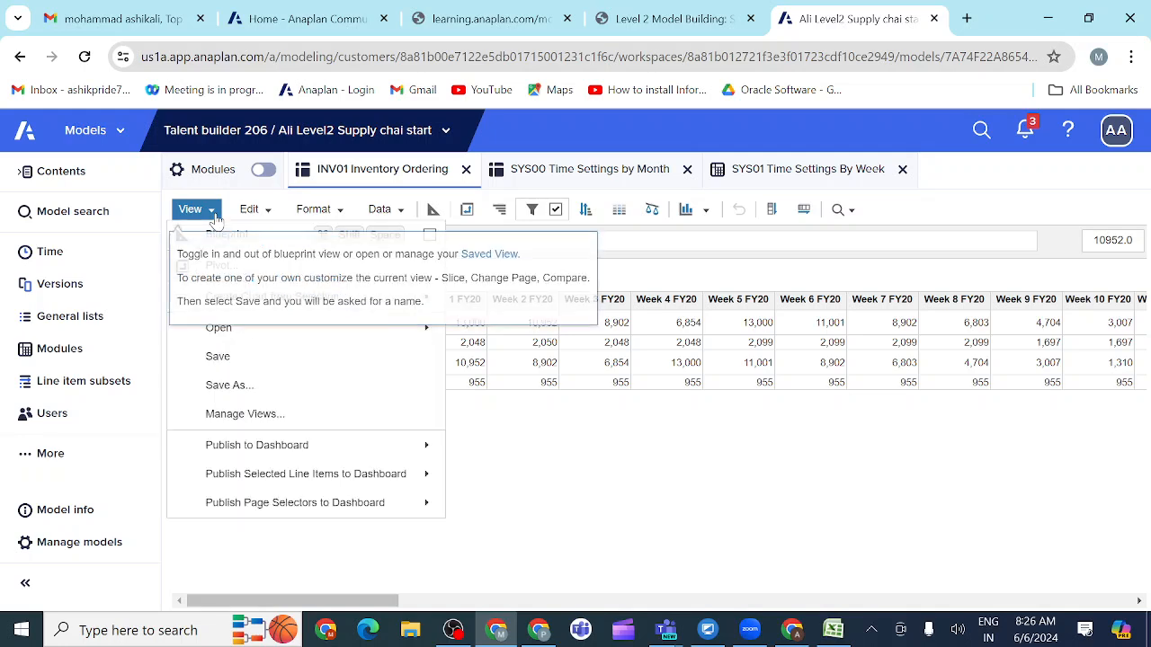
pyautogui.click(217, 356)
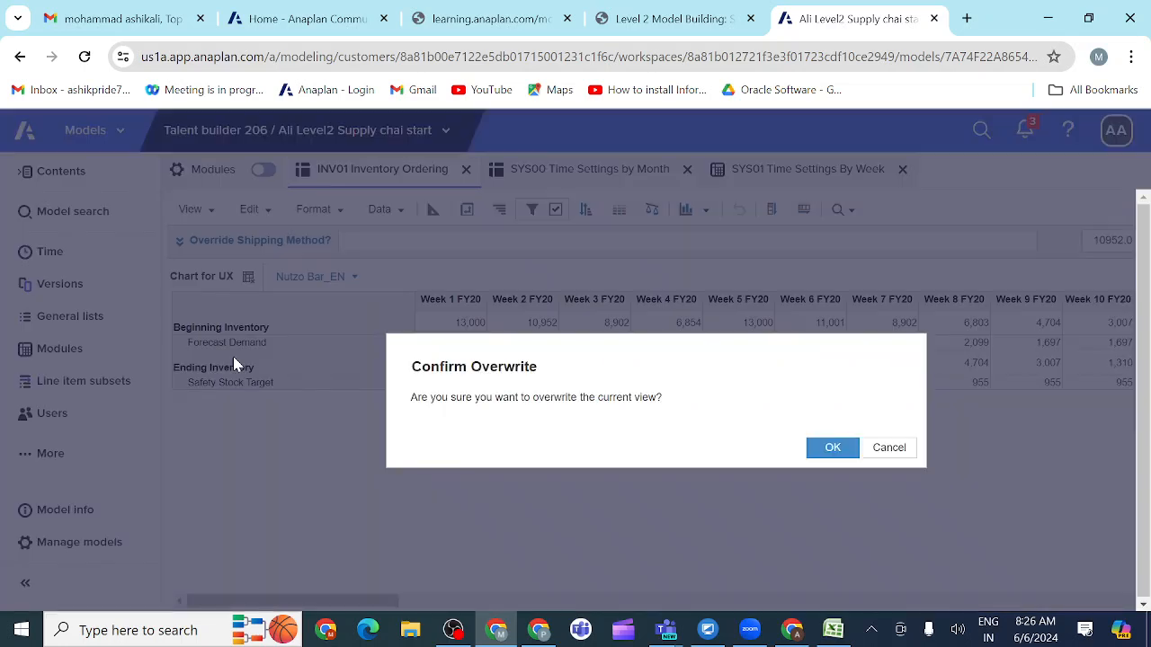
pyautogui.click(832, 450)
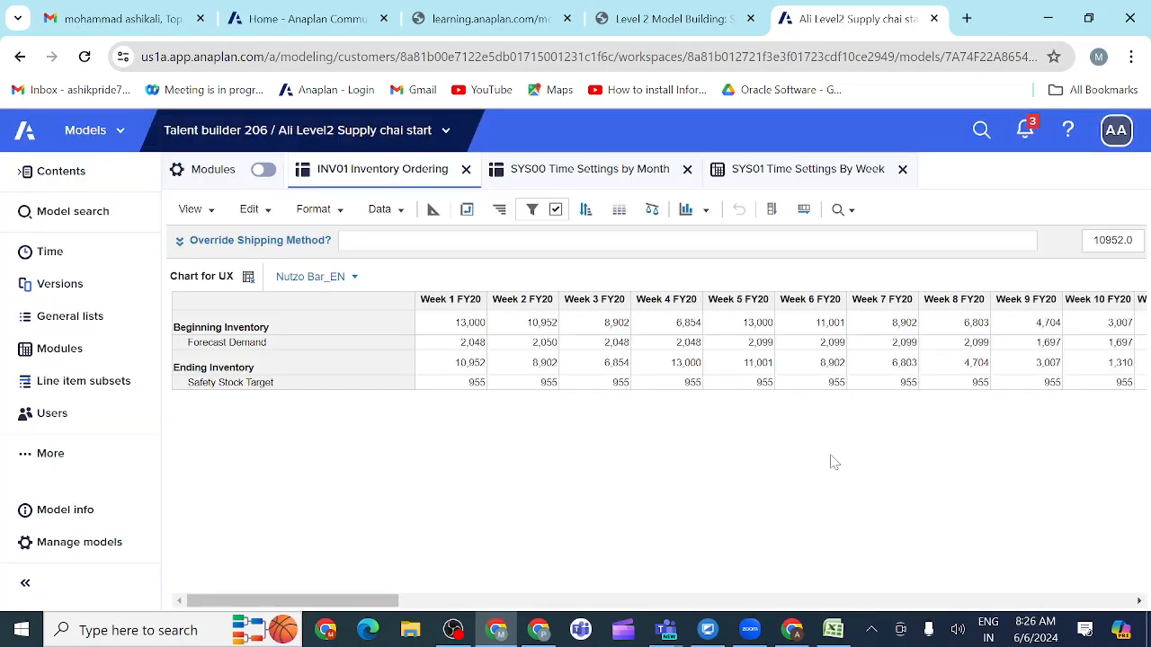
# Step: Review Planning Period Filter in SYS00 Time Settings by Month and the Planning Period Filter Weeks Only line item in SYS01 Time Settings By Week
pyautogui.click(586, 178)
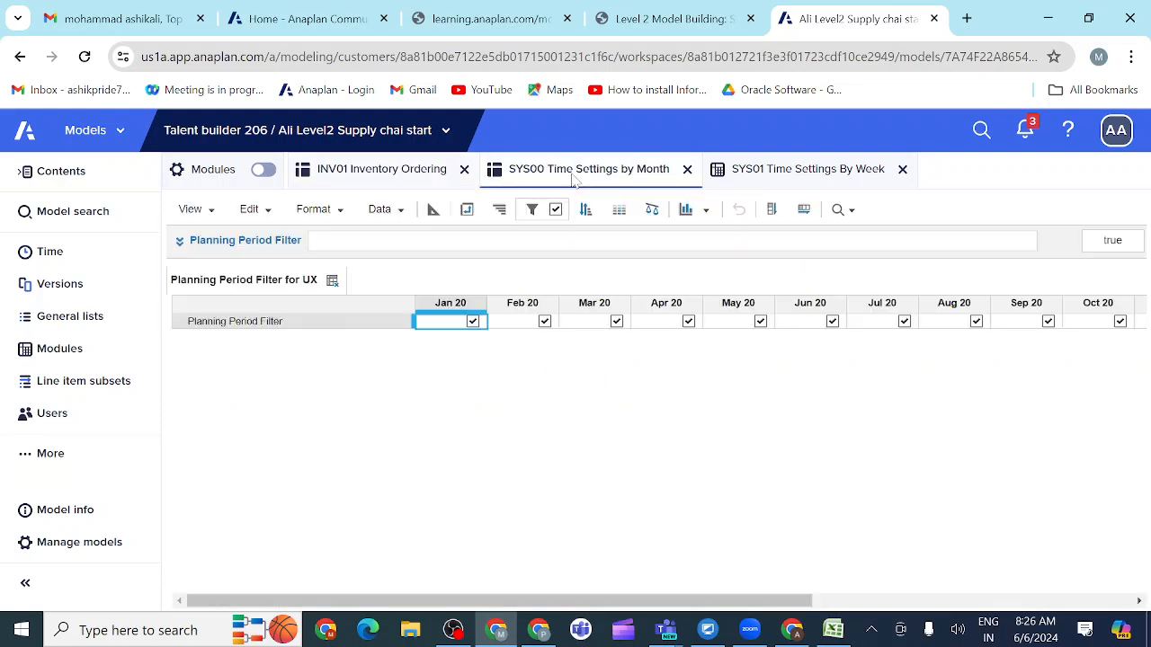
pyautogui.click(780, 177)
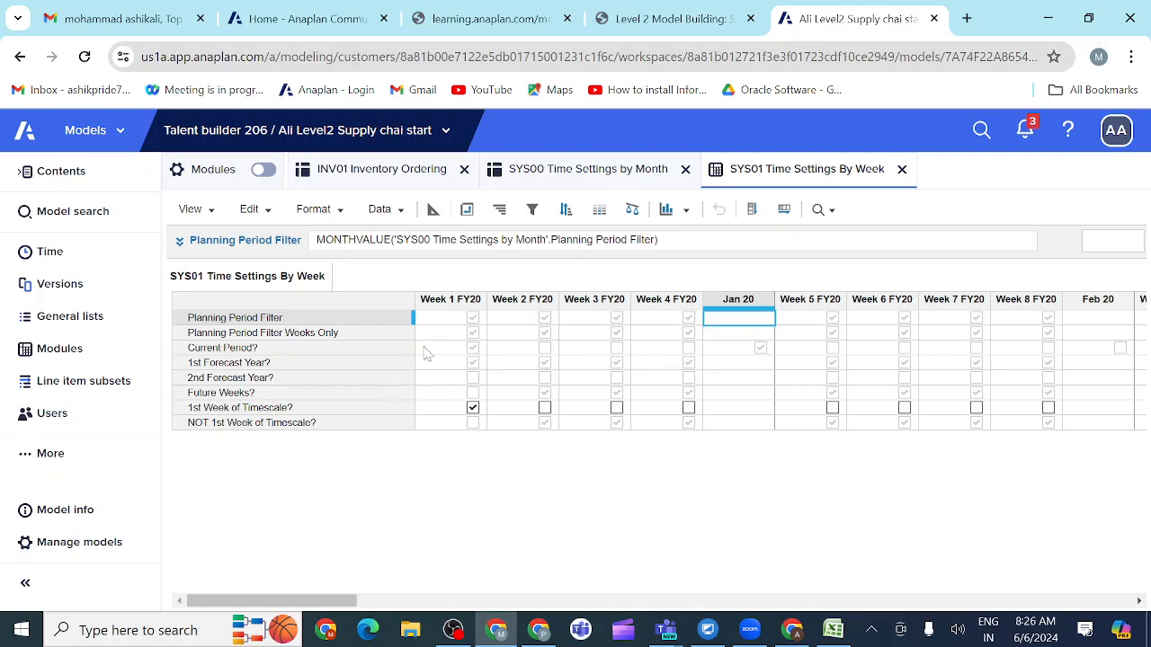
pyautogui.click(334, 338)
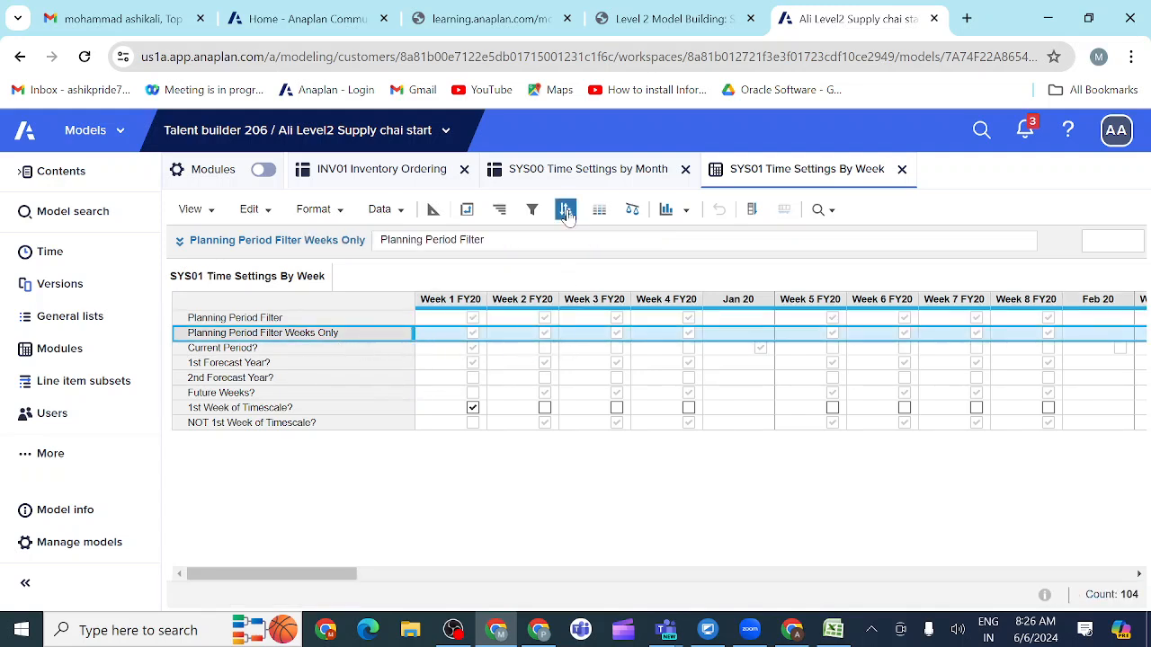
# Step: Return to INV01 Inventory Ordering and check the Time filter rule of the Chart for UX view, keeping it as set
pyautogui.click(406, 179)
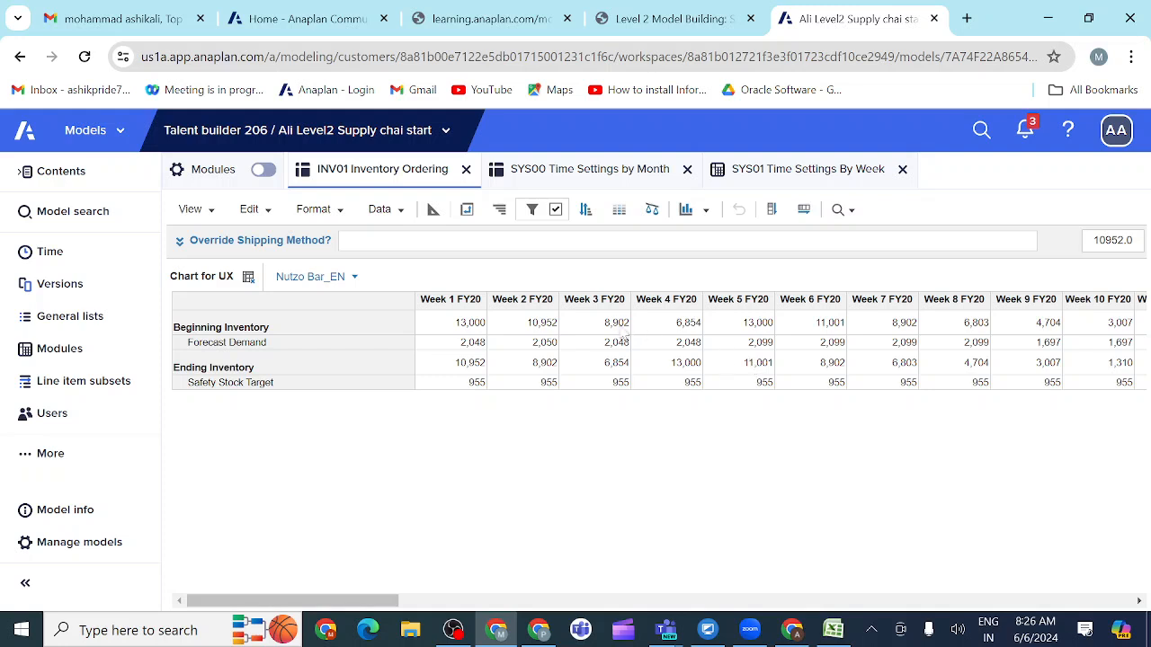
pyautogui.click(532, 213)
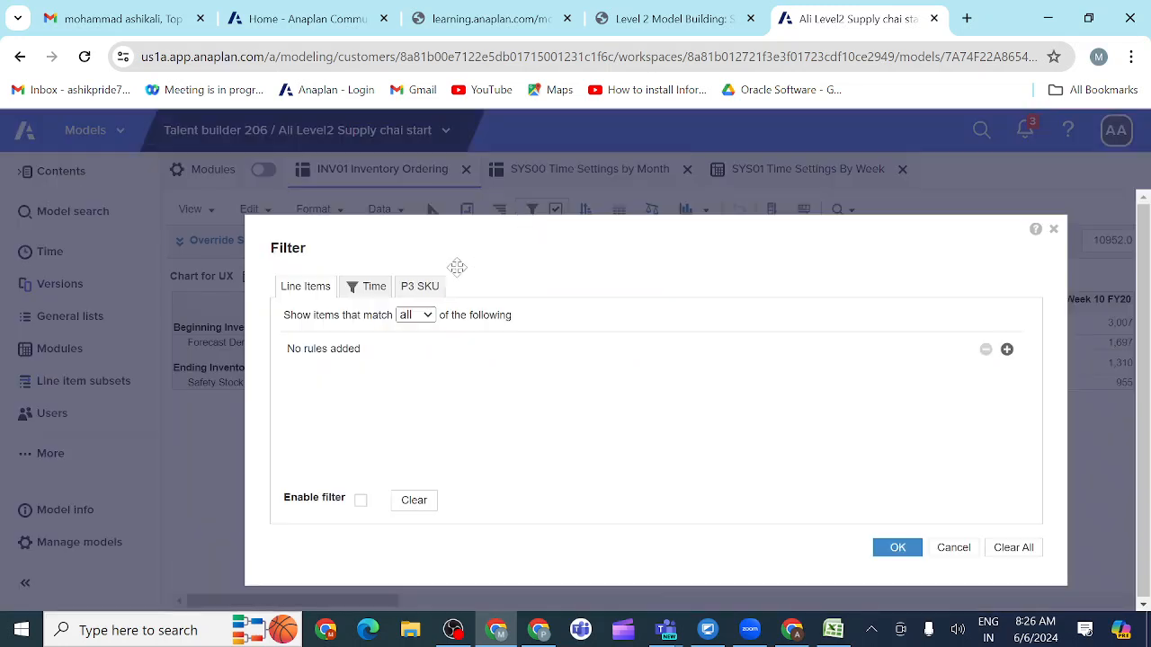
pyautogui.click(375, 290)
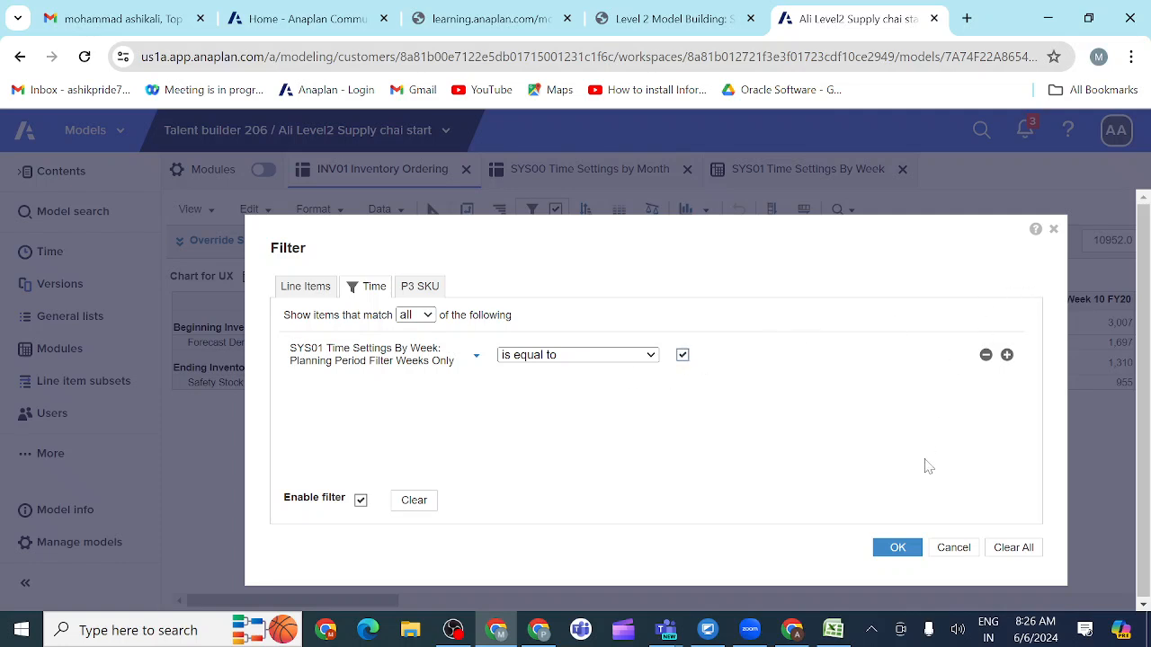
pyautogui.click(899, 549)
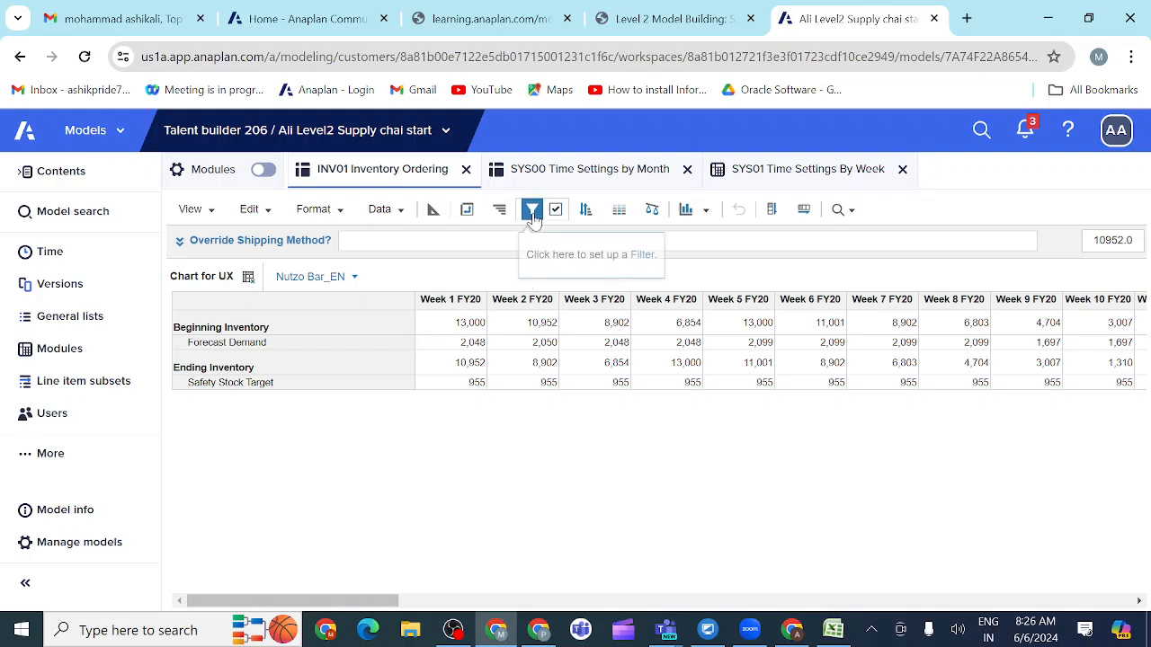
# Step: Save the Chart for UX view of INV01 Inventory Ordering, overwriting the current view
pyautogui.click(212, 219)
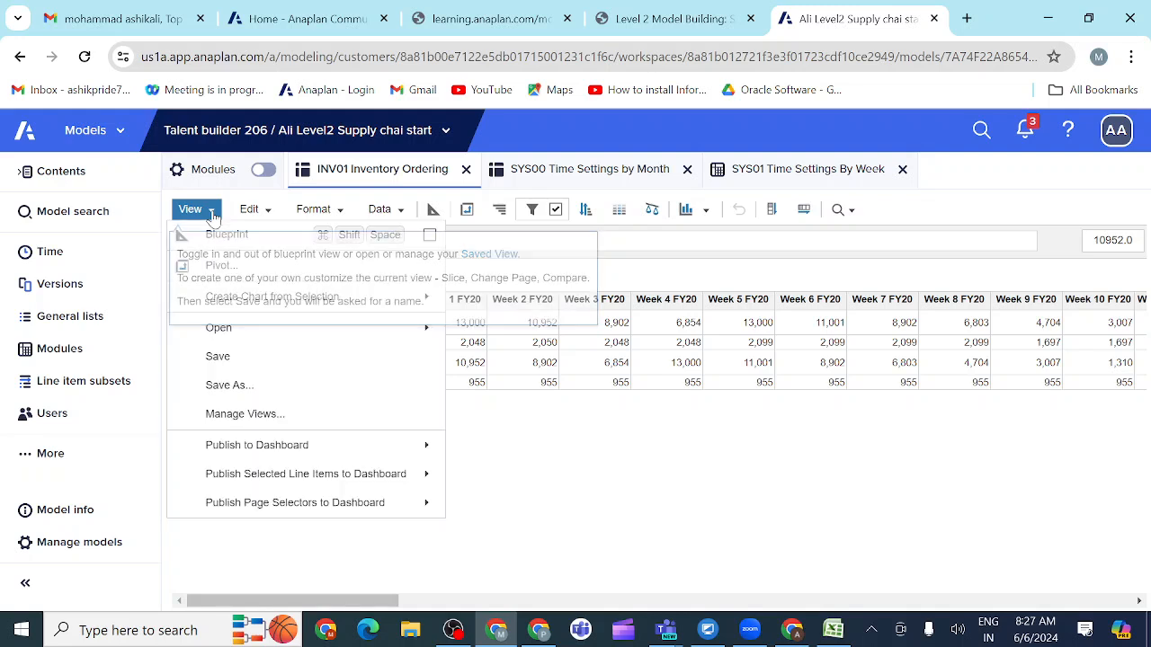
pyautogui.click(219, 358)
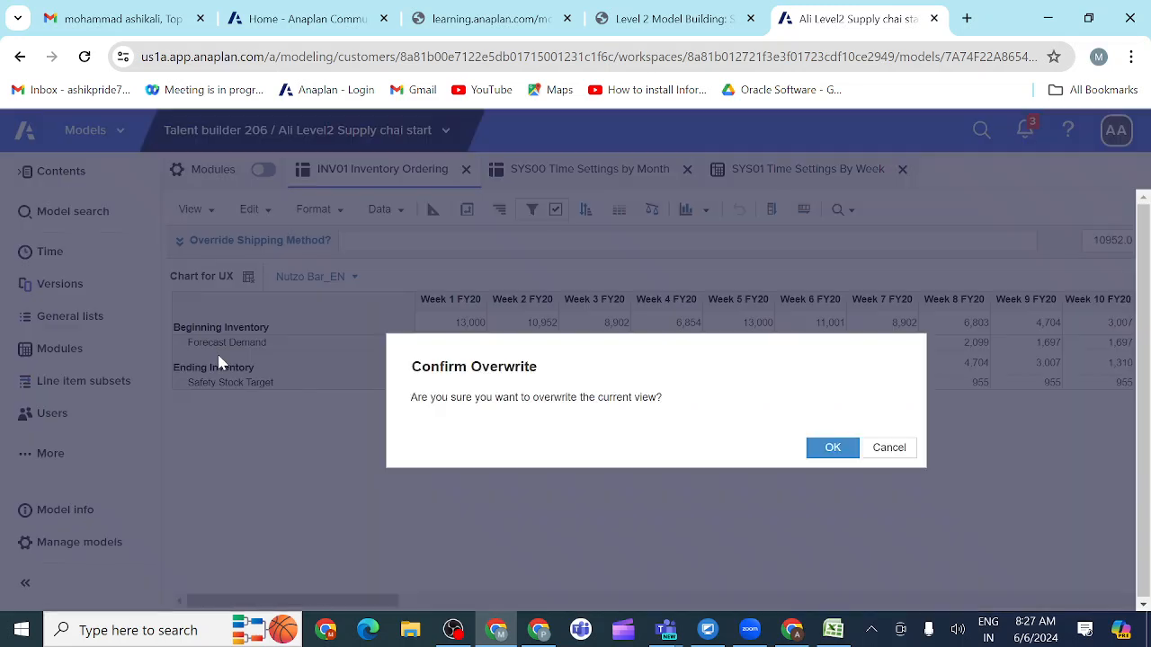
pyautogui.click(832, 449)
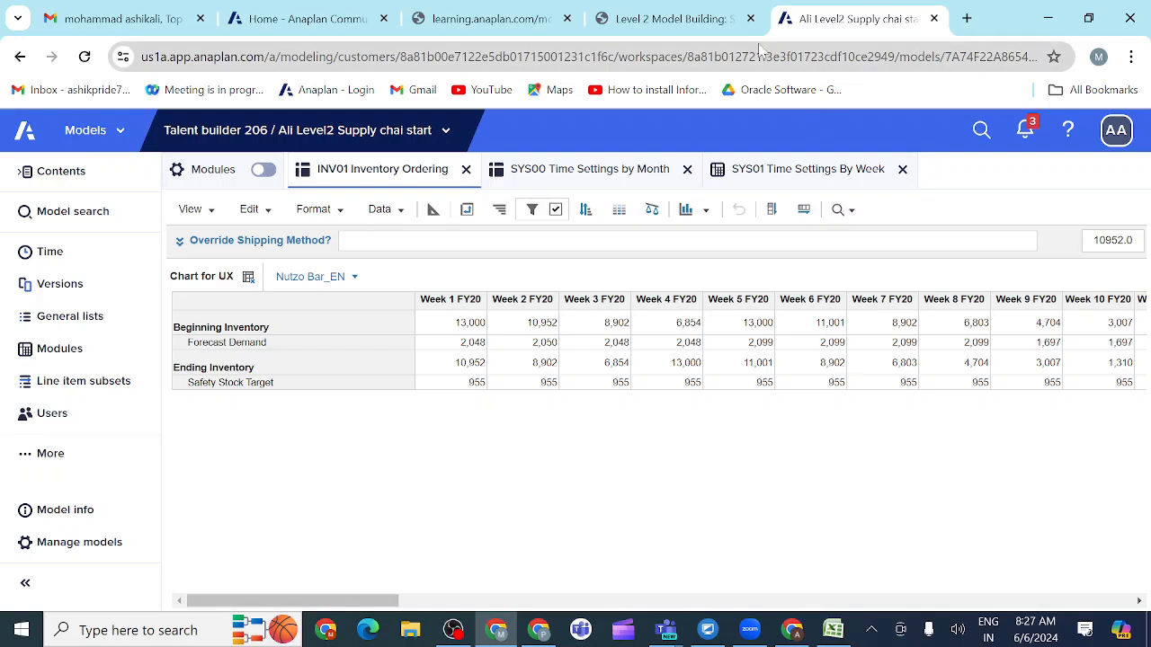
# Step: Mark course activity 3.3.11 as completed and open activity 3.3.12, Create Product Replenishment UX Page
pyautogui.click(670, 19)
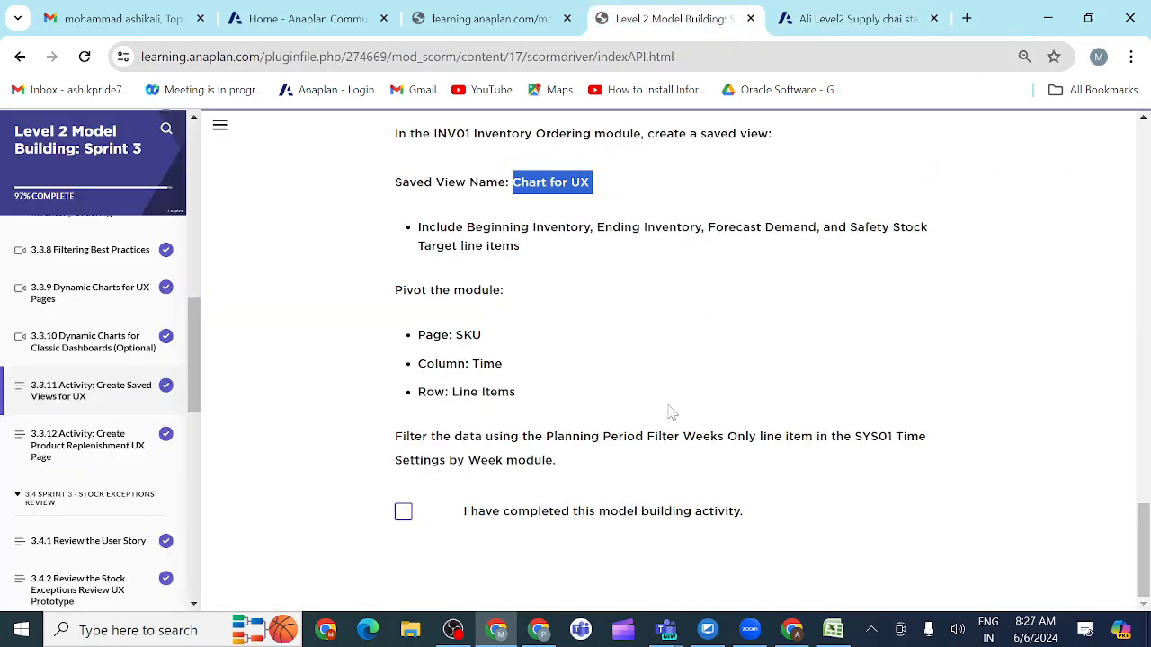
pyautogui.click(403, 516)
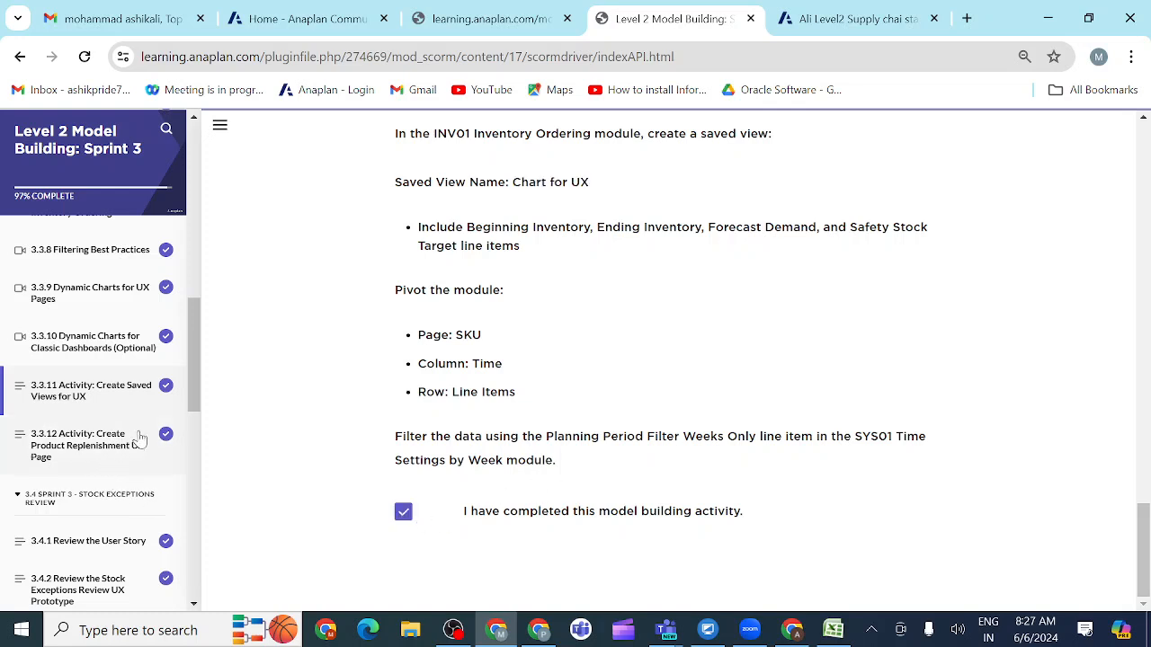
pyautogui.click(106, 454)
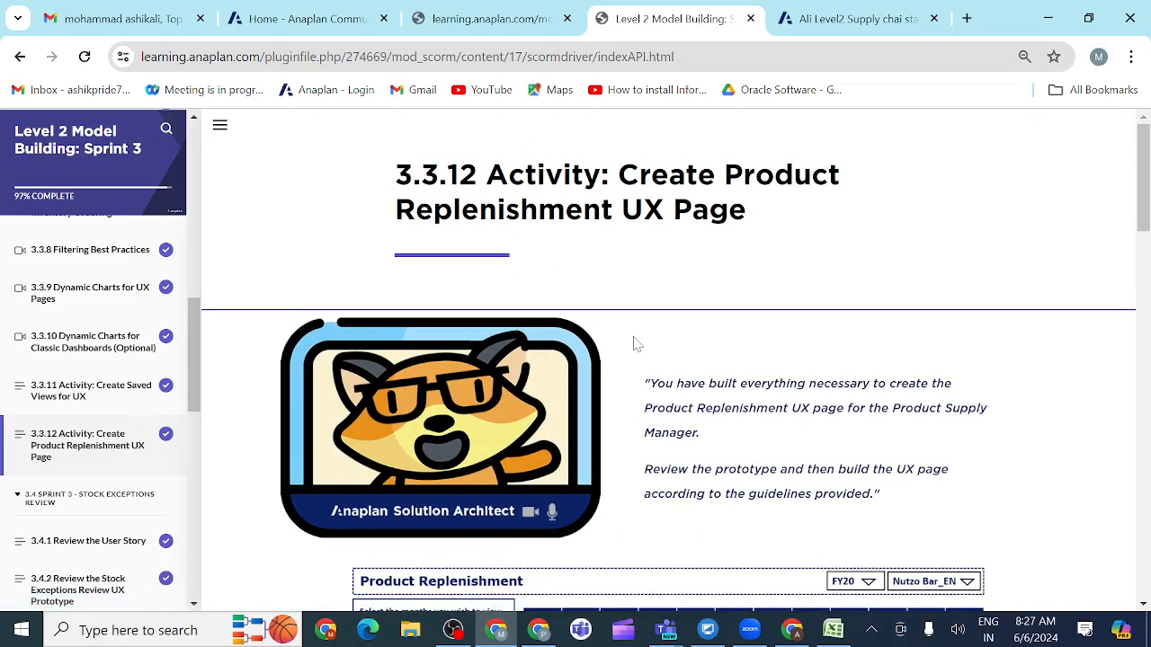
# Step: Review the Product Replenishment prototype and the page requirements in activity 3.3.12
pyautogui.scroll(-3, 690, 418)
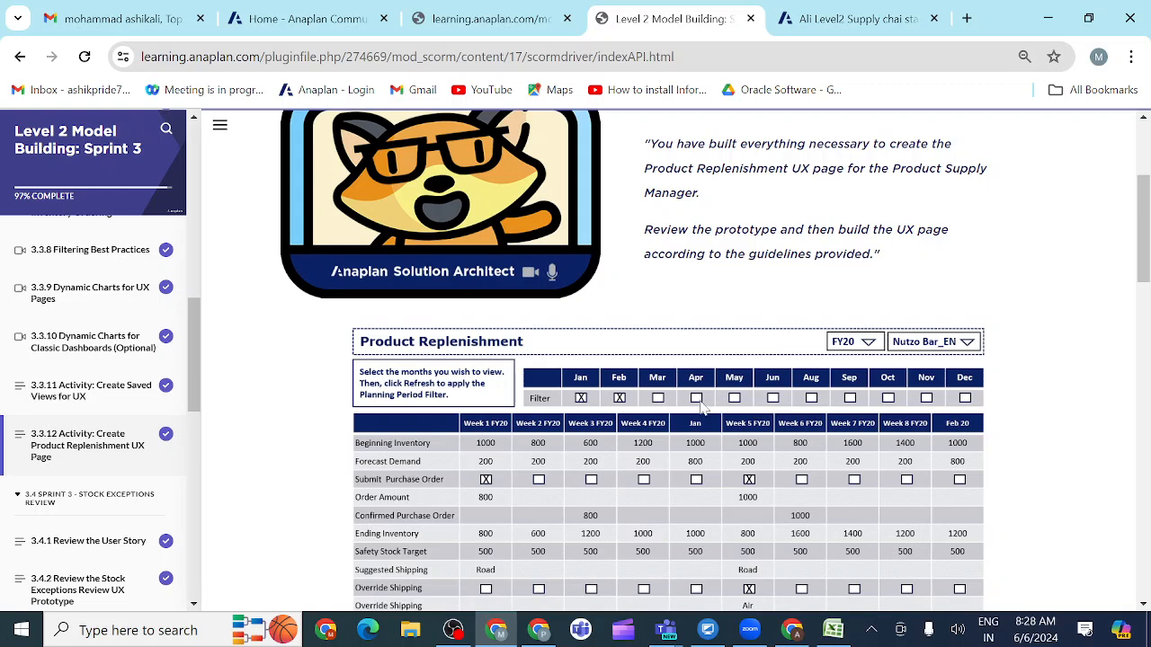
pyautogui.scroll(-3, 683, 404)
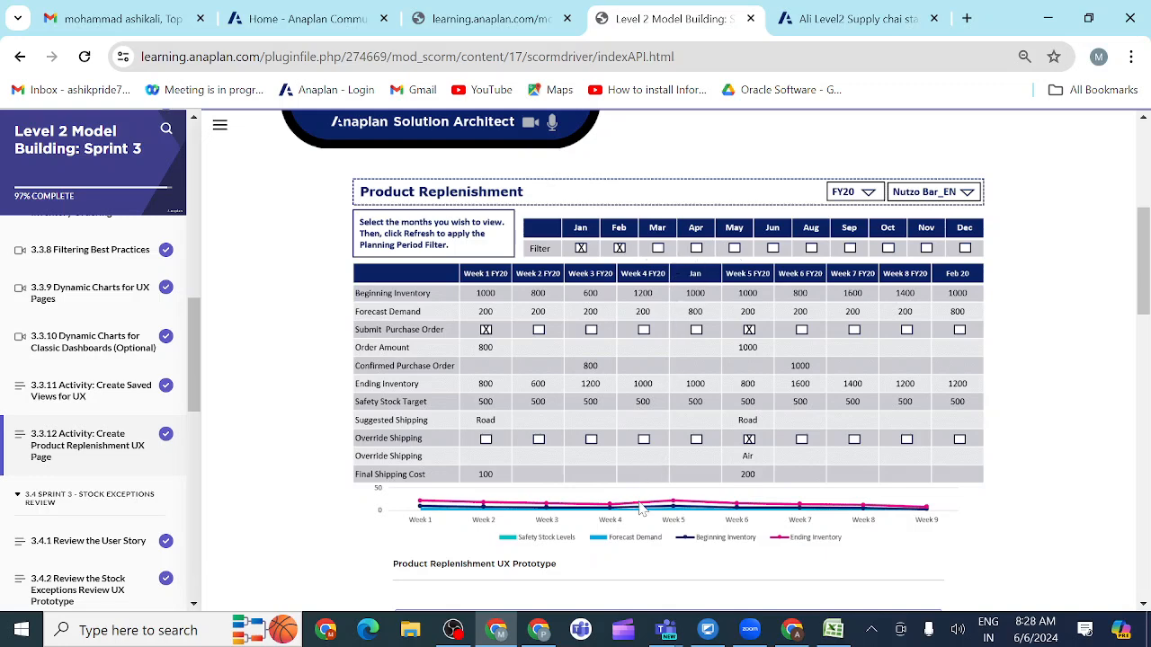
pyautogui.scroll(-1, 666, 462)
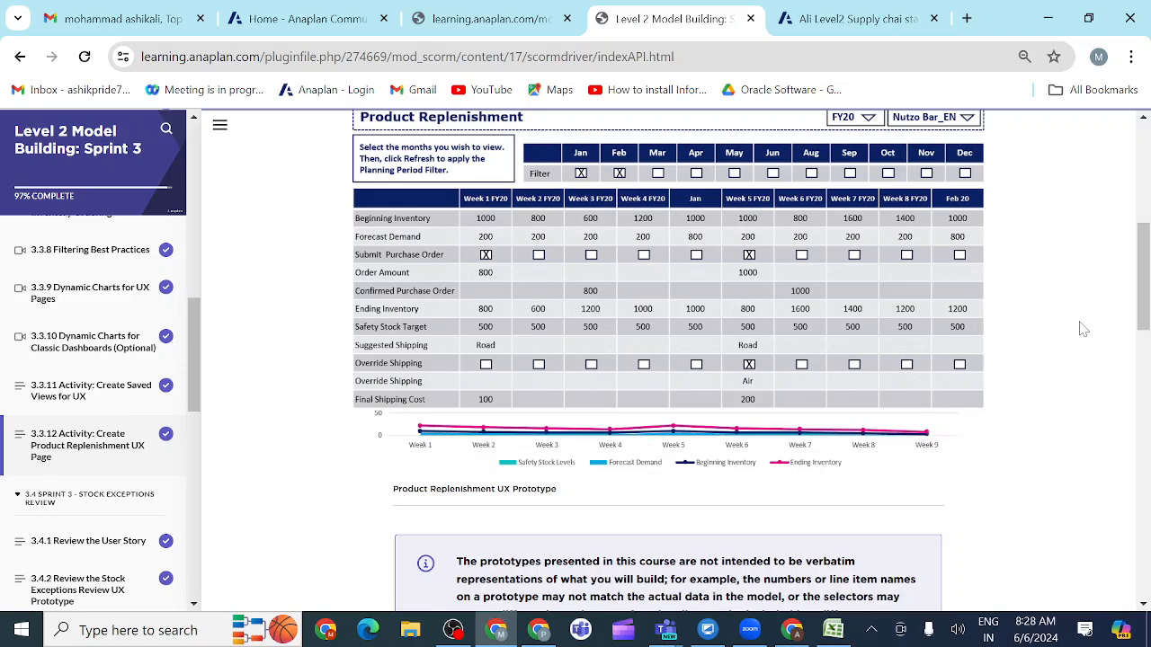
pyautogui.moveTo(1142, 309); pyautogui.dragTo(1145, 392)
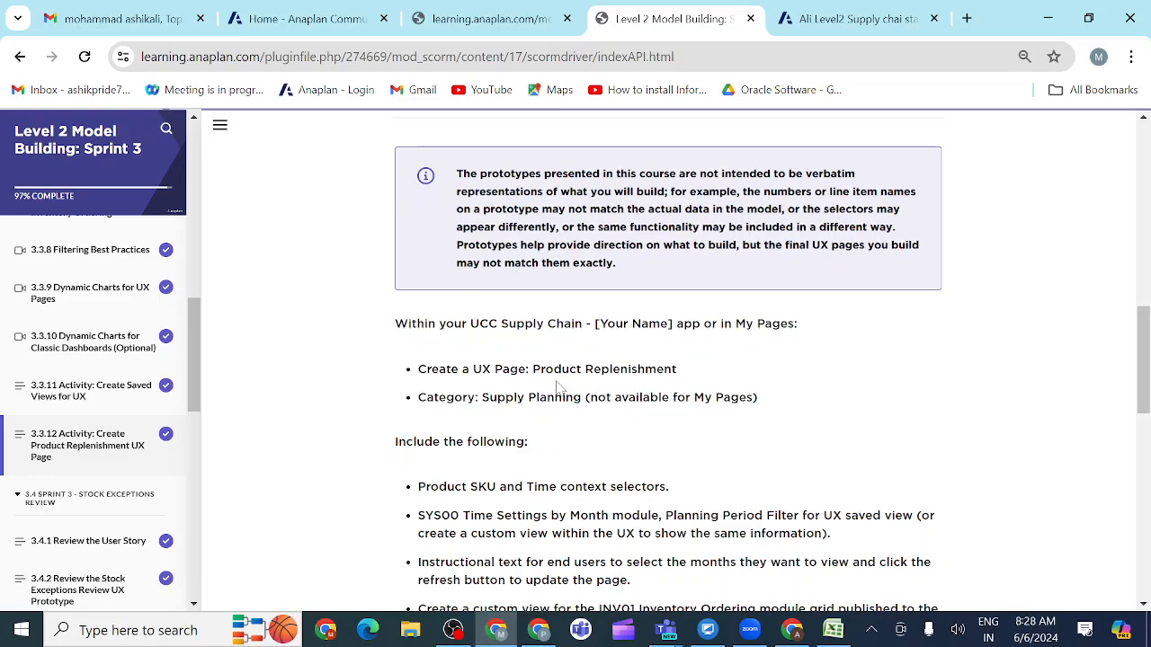
# Step: Duplicate the Anaplan model's browser tab and close the mail and Anaplan Community tabs
pyautogui.click(834, 20)
pyautogui.rightClick(834, 23)
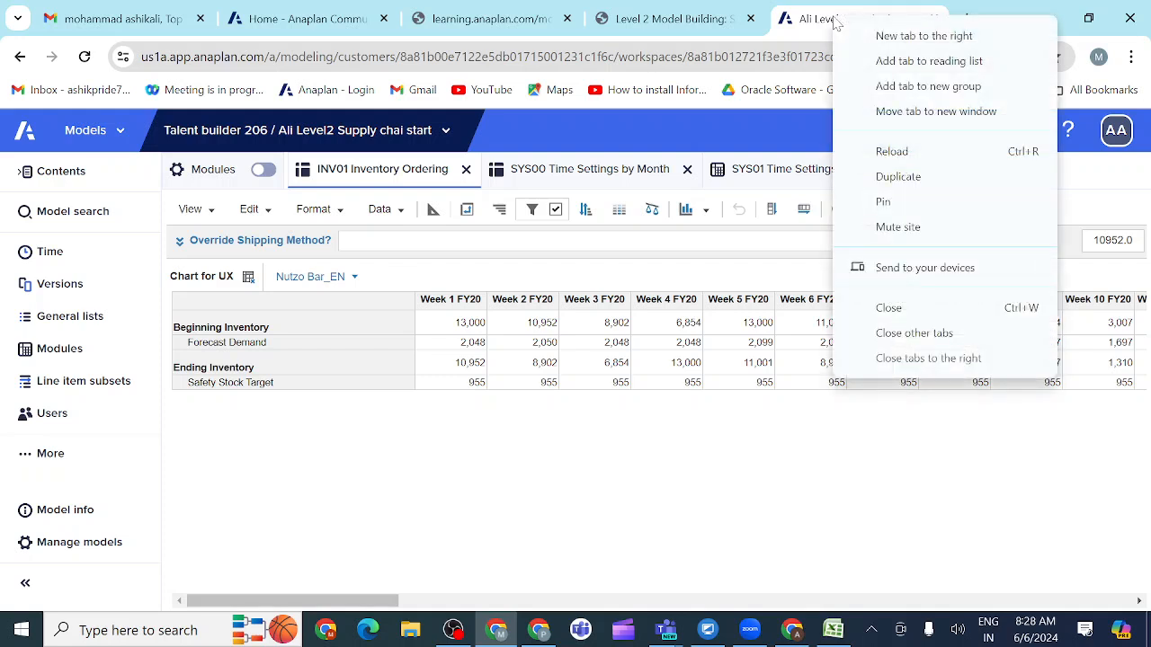
pyautogui.click(899, 177)
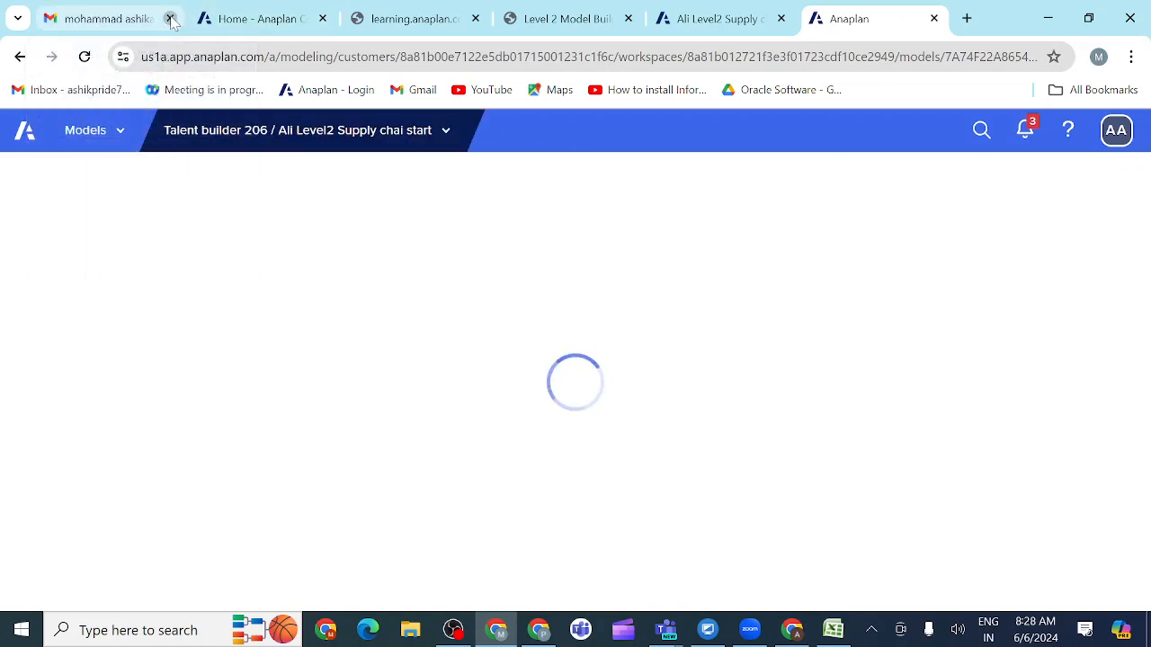
pyautogui.click(170, 18)
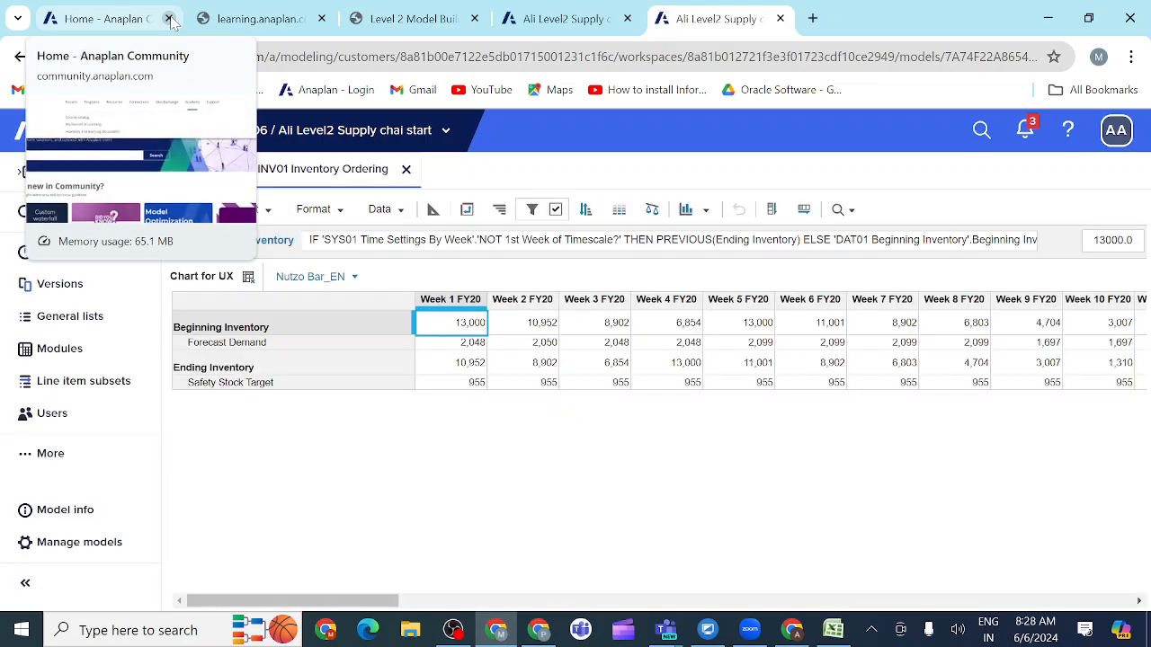
pyautogui.click(168, 19)
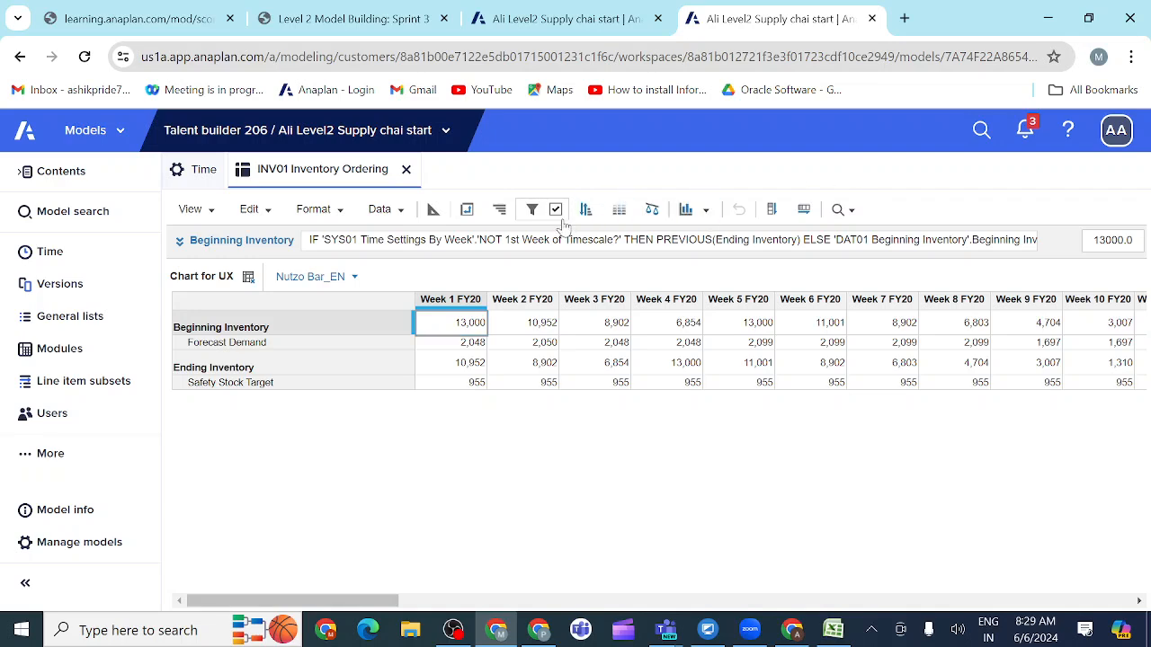
# Step: Copy the page name Product Replenishment from the activity instructions and open My Pages in the duplicated Anaplan tab
pyautogui.click(349, 22)
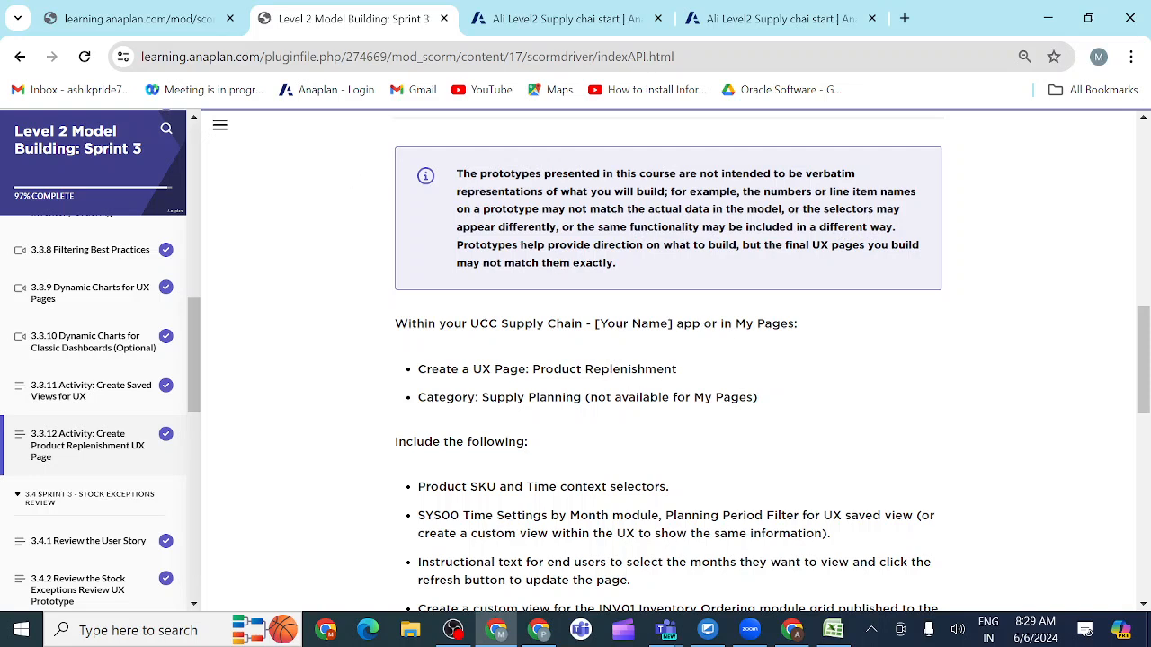
pyautogui.moveTo(532, 369); pyautogui.dragTo(707, 369)
pyautogui.hotkey('ctrl', 'c')
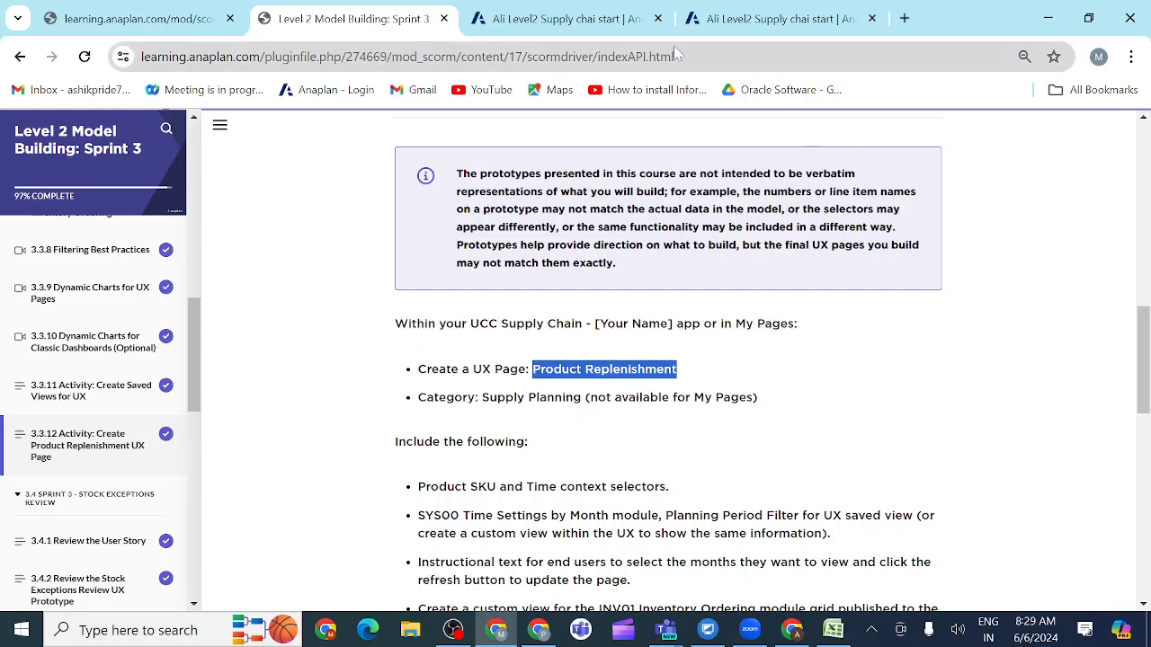
pyautogui.click(749, 19)
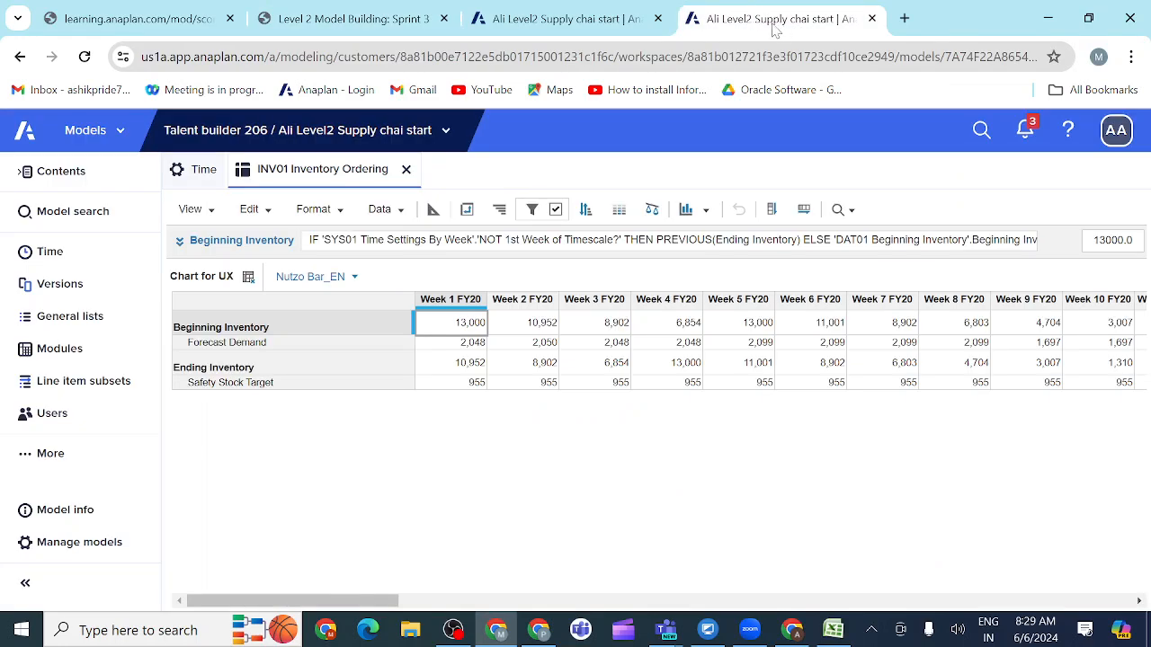
pyautogui.click(123, 137)
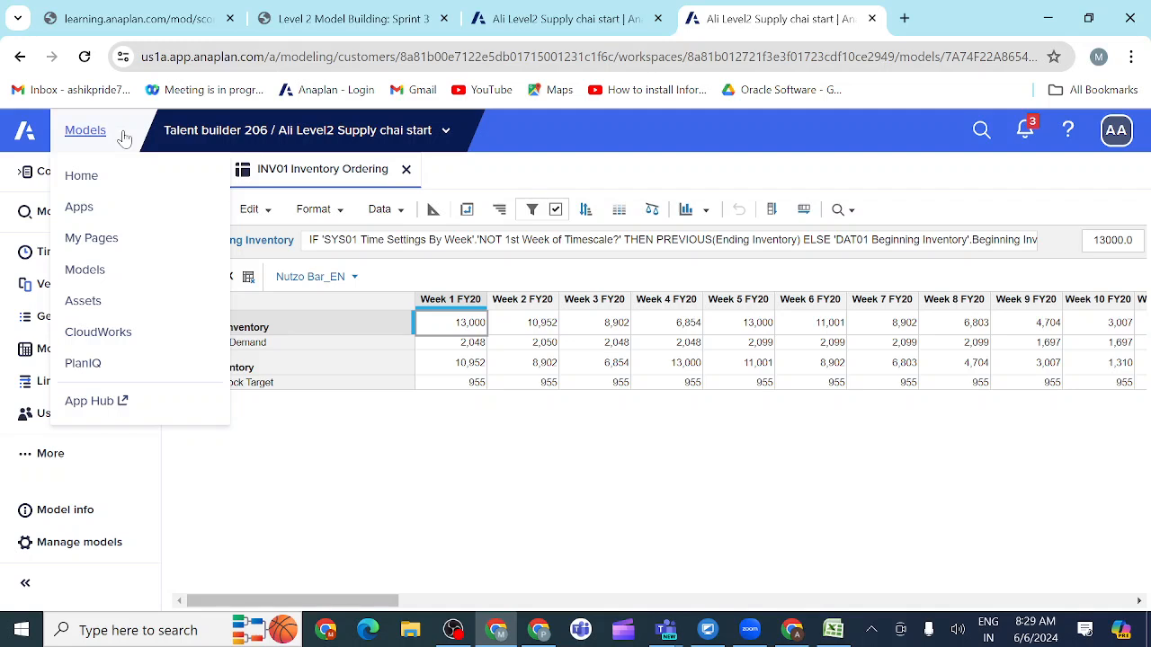
pyautogui.click(103, 241)
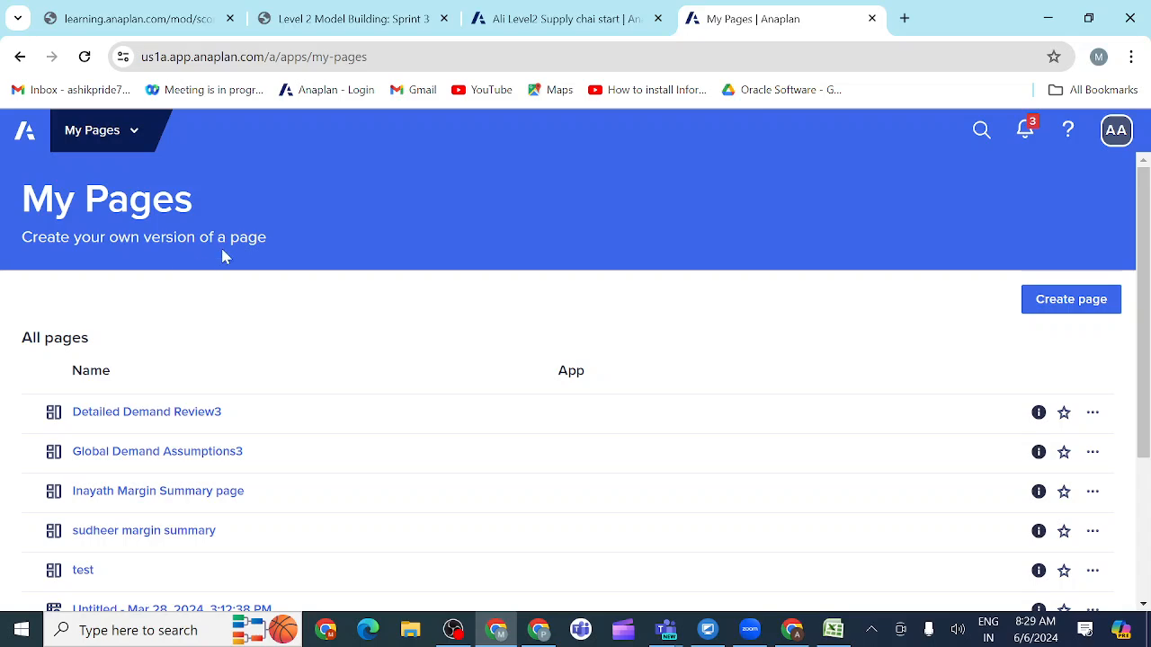
# Step: Start a new board page in My Pages and name it Product Replenishment
pyautogui.click(1064, 301)
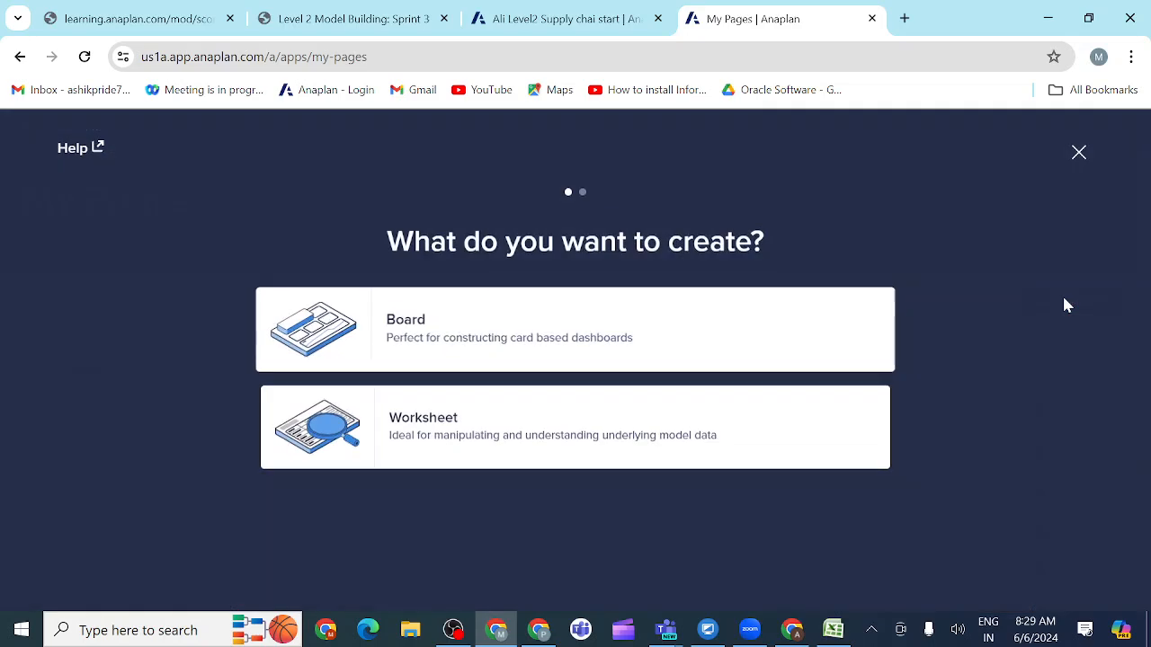
pyautogui.click(506, 349)
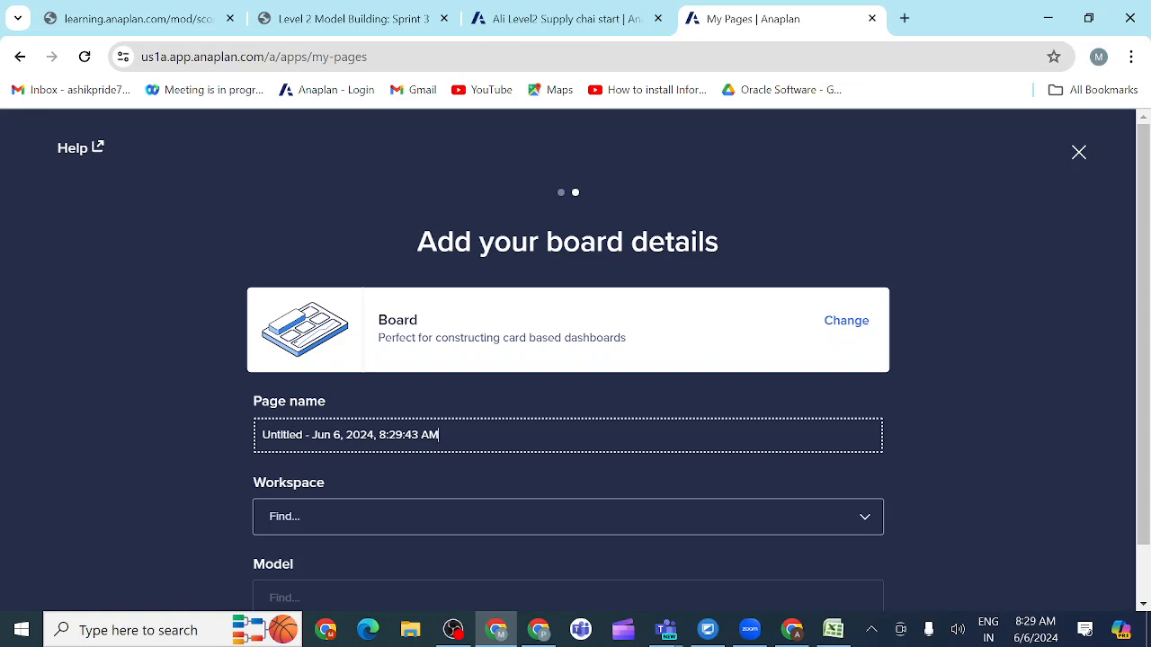
pyautogui.press('BackSpace')
pyautogui.press('BackSpace')
pyautogui.press('BackSpace')
pyautogui.press('BackSpace')
pyautogui.press('BackSpace')
pyautogui.press('BackSpace')
pyautogui.press('BackSpace')
pyautogui.press('BackSpace')
pyautogui.press('BackSpace')
pyautogui.press('BackSpace')
pyautogui.press('BackSpace')
pyautogui.press('BackSpace')
pyautogui.press('BackSpace')
pyautogui.press('BackSpace')
pyautogui.press('BackSpace')
pyautogui.press('BackSpace')
pyautogui.press('BackSpace')
pyautogui.press('BackSpace')
pyautogui.press('BackSpace')
pyautogui.press('BackSpace')
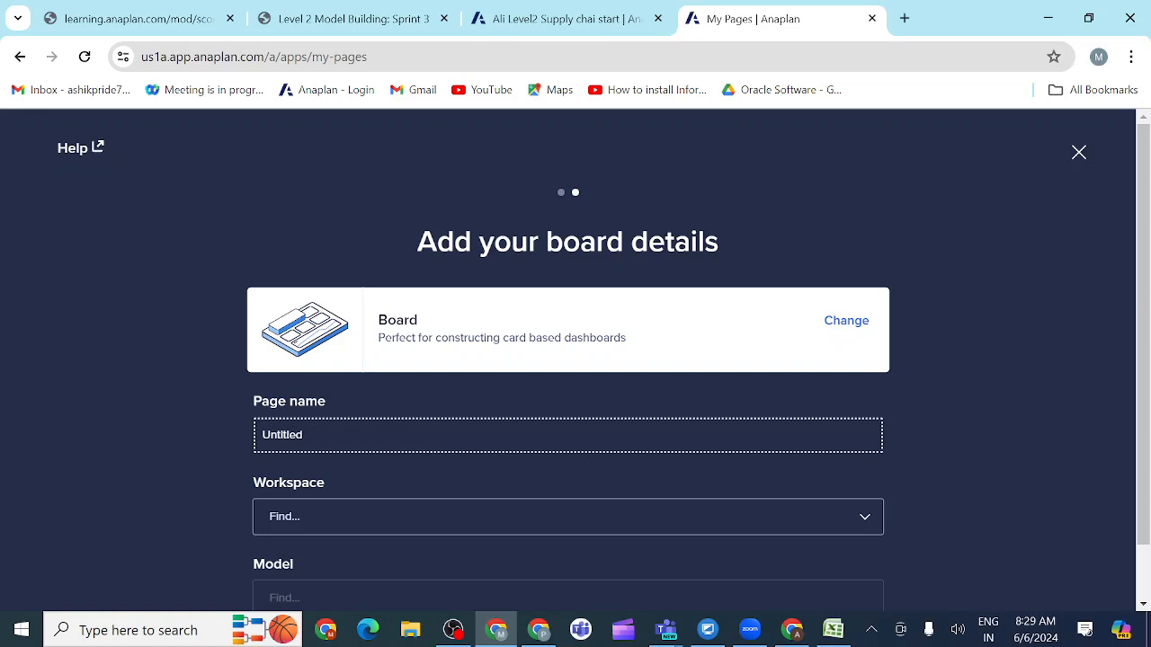
pyautogui.hotkey('ctrl', 'v')
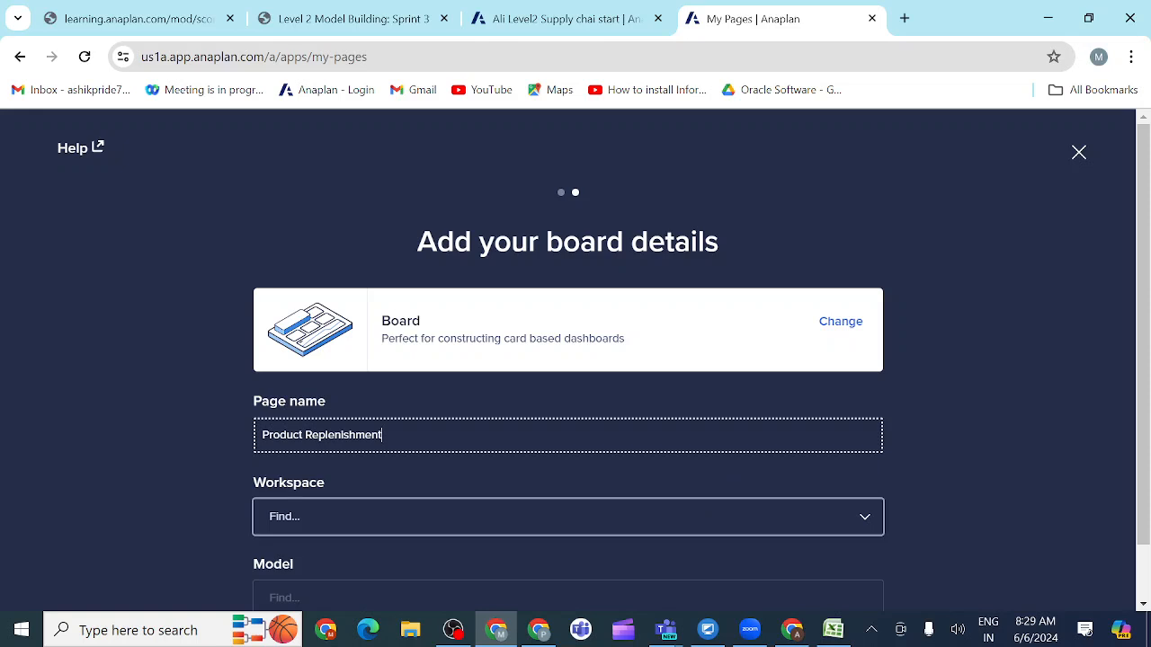
# Step: Assign the Talent builder 206 workspace and the Level2 Supply chai start model to the page, and create the board
pyautogui.click(511, 517)
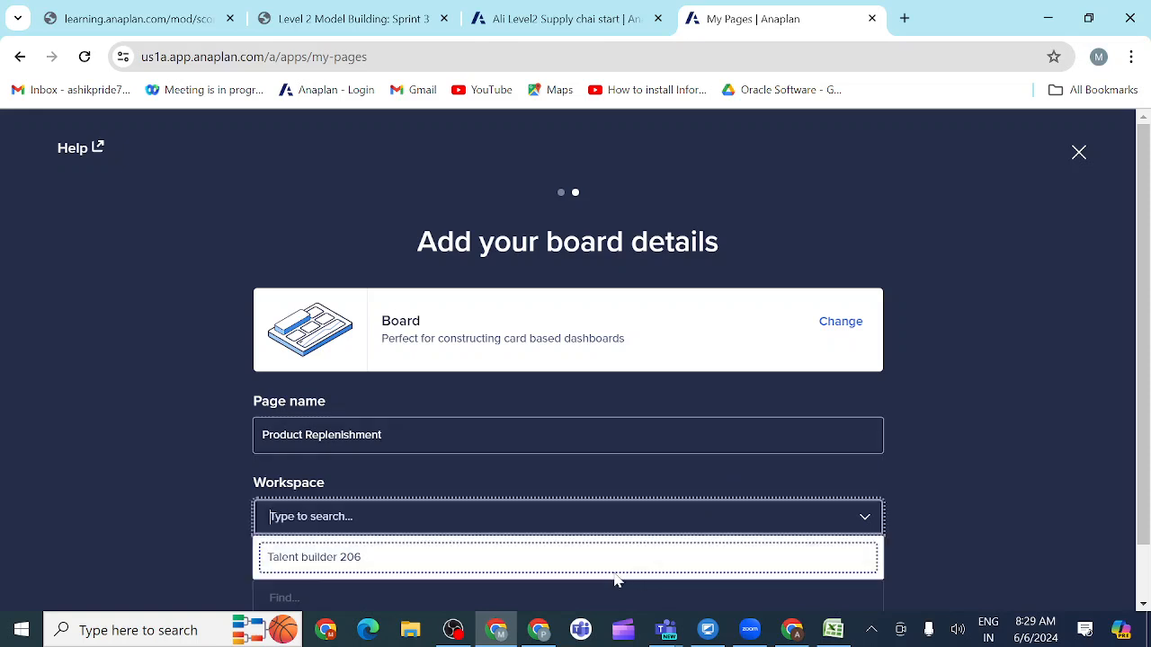
pyautogui.click(509, 550)
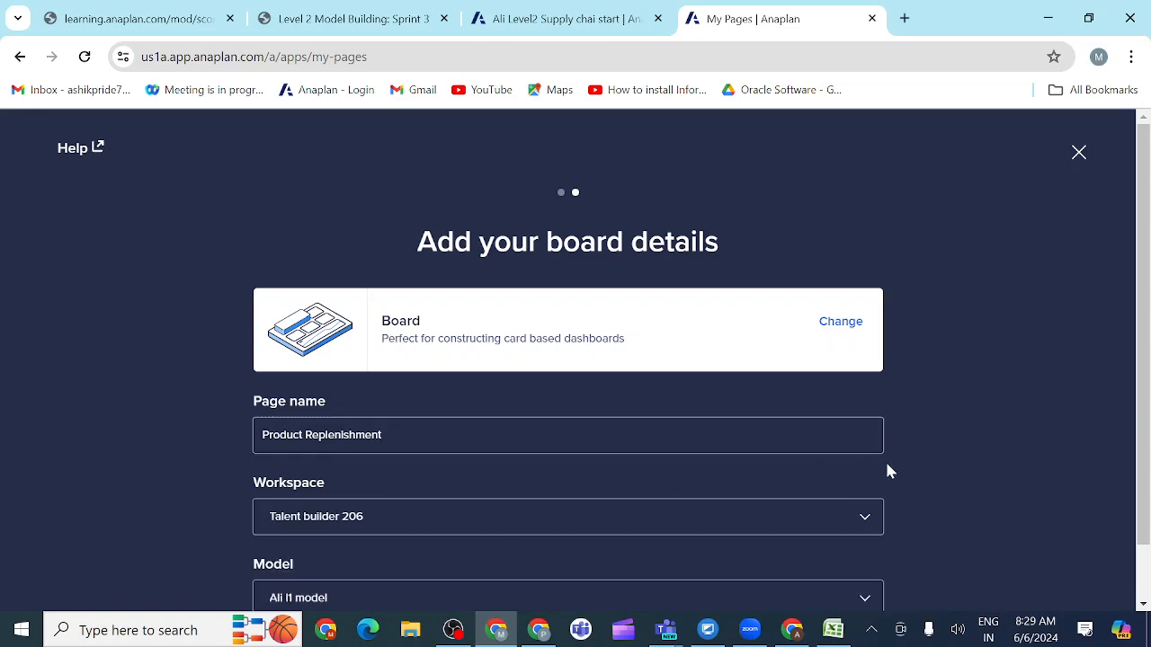
pyautogui.scroll(-1, 963, 472)
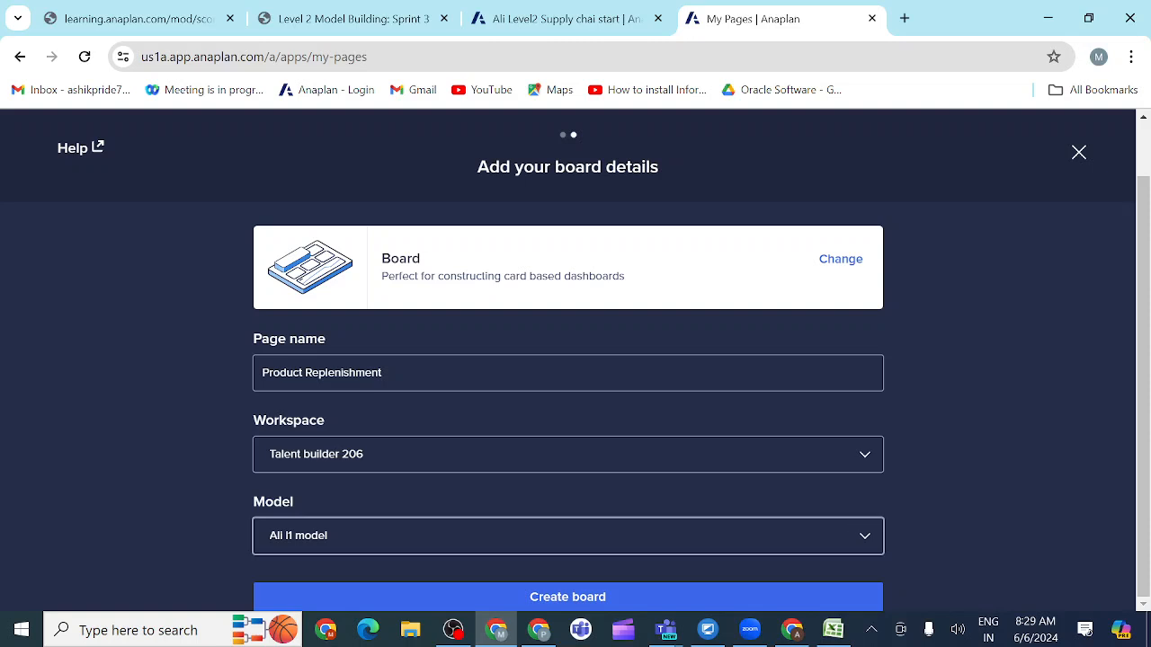
pyautogui.click(835, 537)
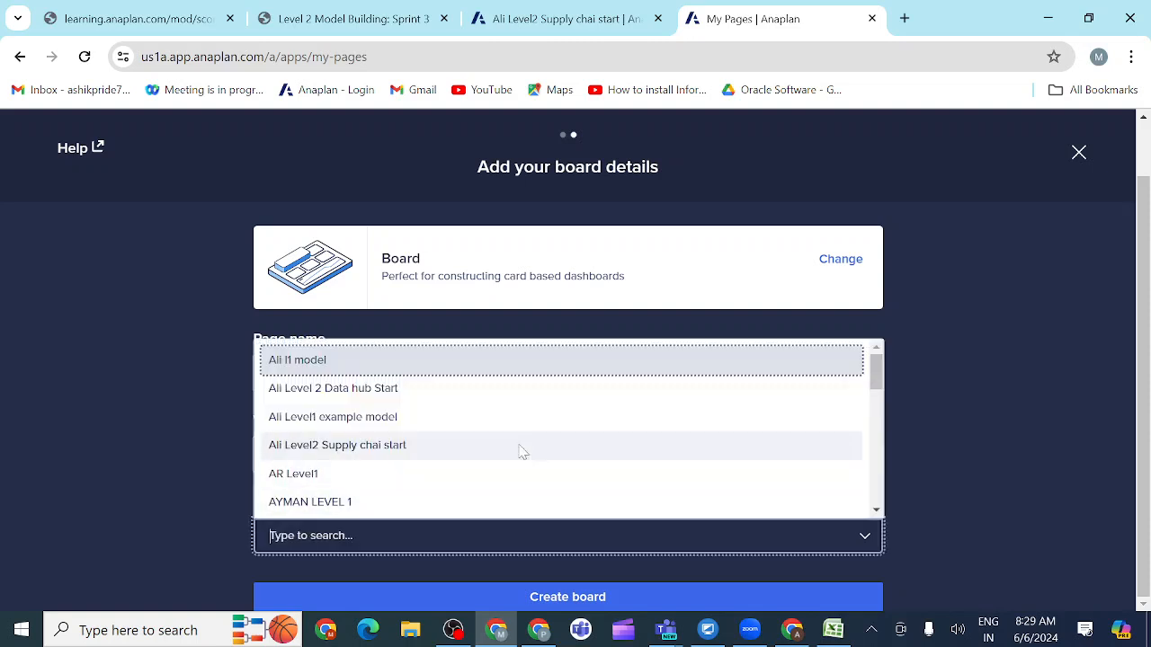
pyautogui.click(381, 456)
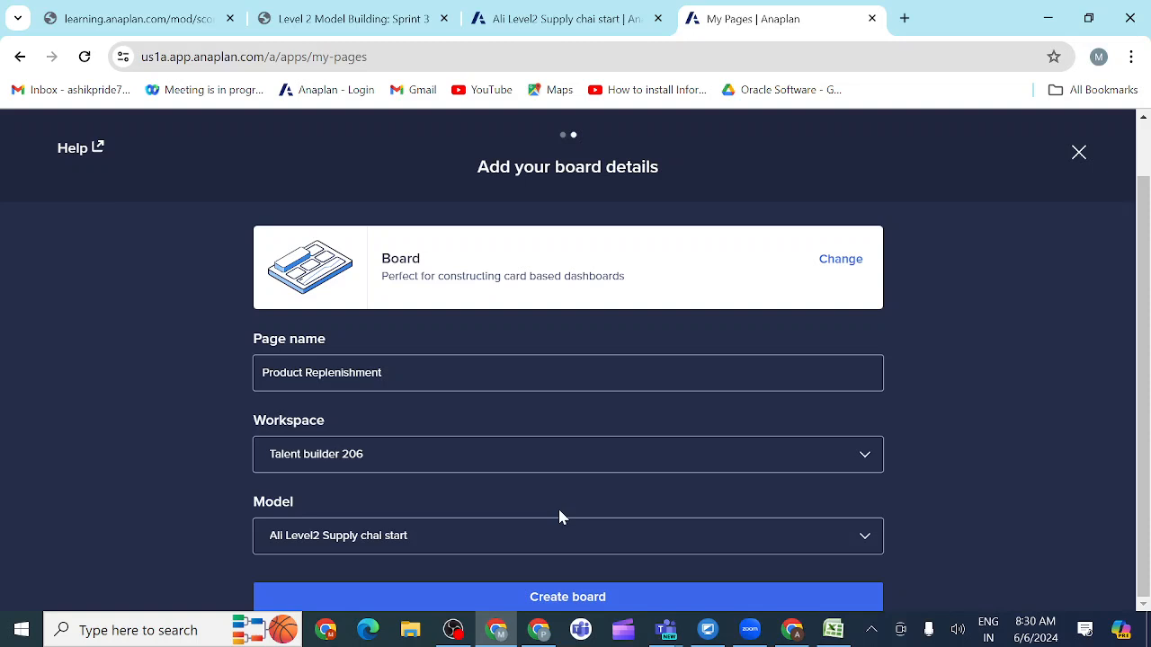
pyautogui.click(534, 604)
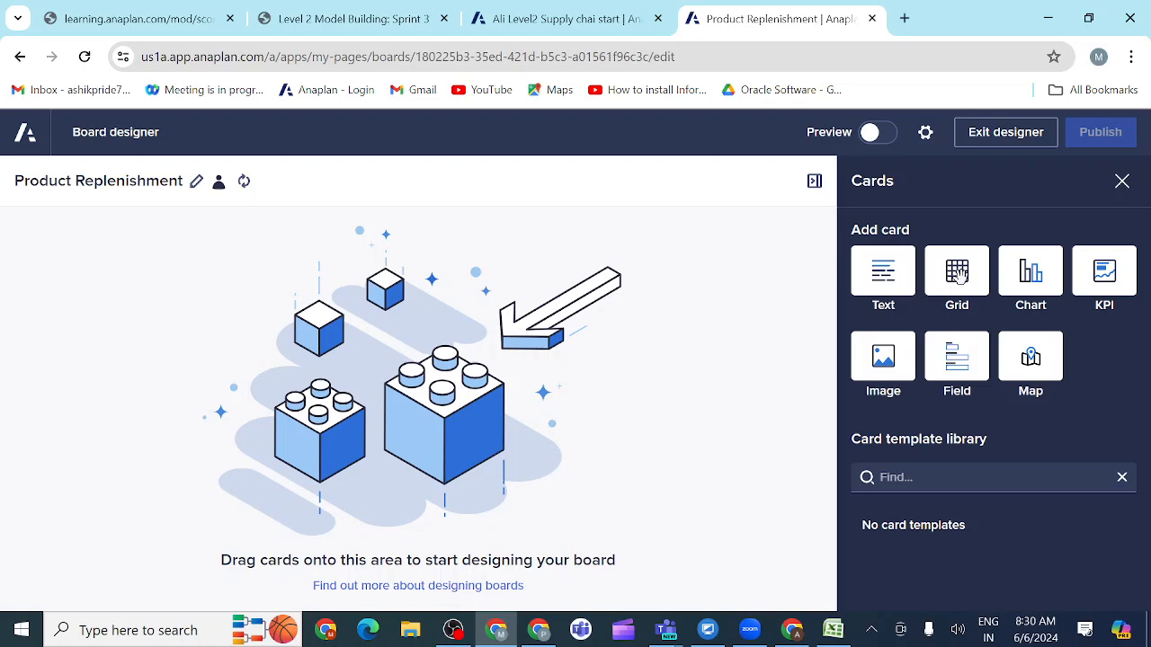
# Step: Add a grid card to the empty Product Replenishment board and return to the activity 3.3.12 instructions
pyautogui.moveTo(956, 274); pyautogui.dragTo(412, 397)
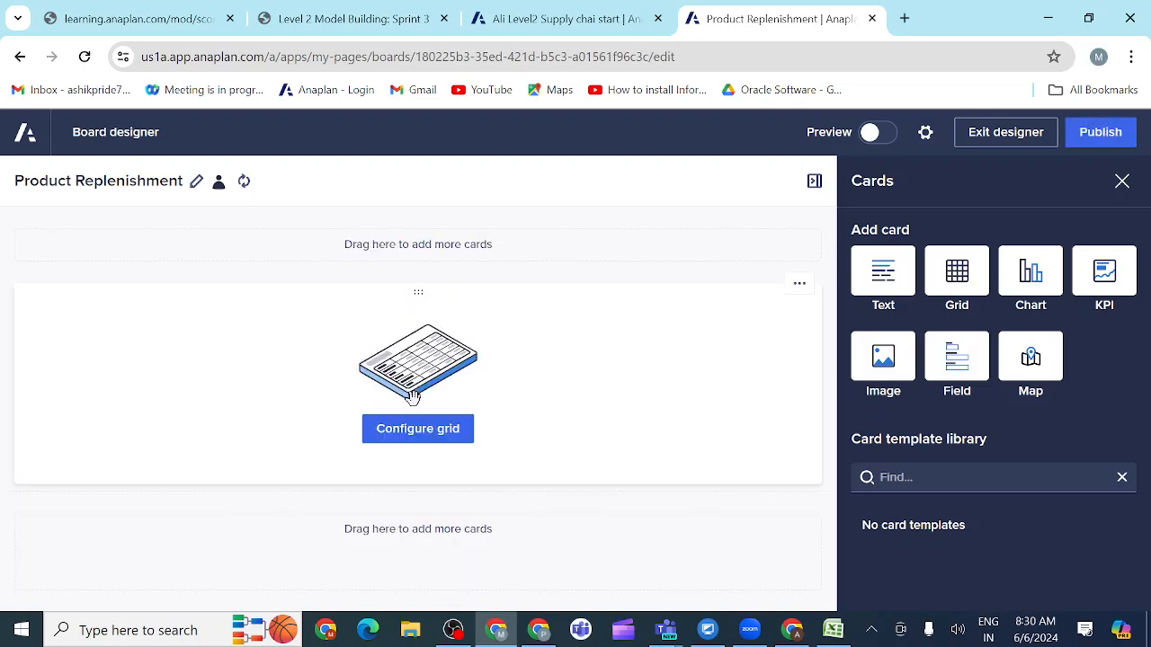
pyautogui.click(385, 28)
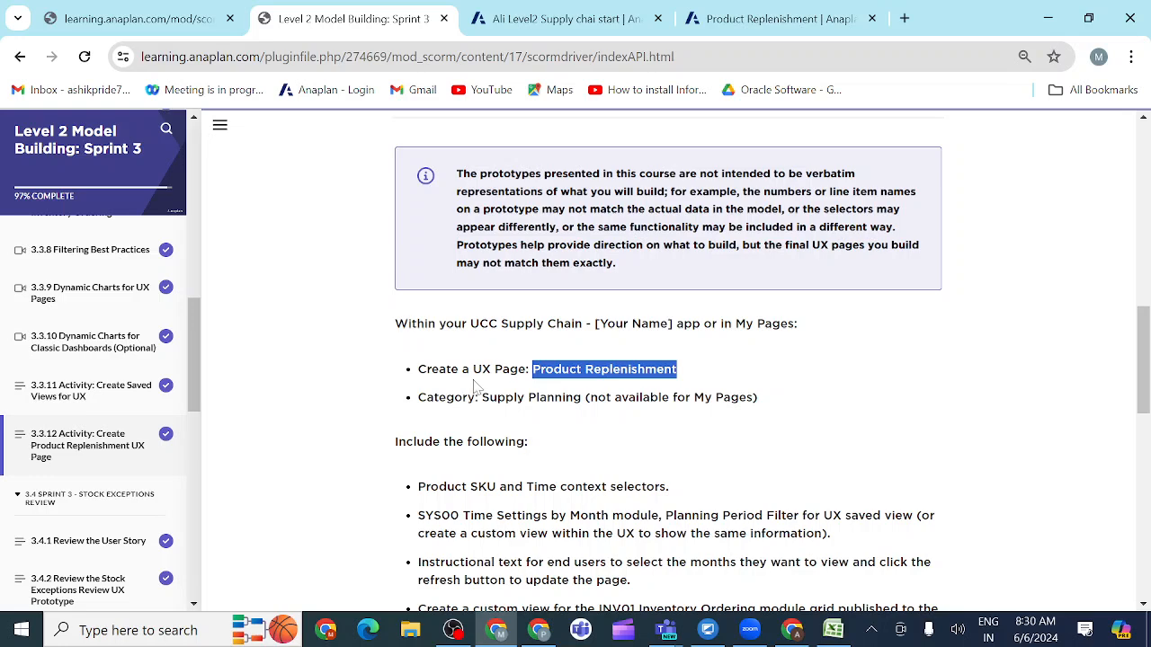
# Step: Check the activity requirements and choose the SYS00 Time Settings by Month module as the empty grid card's custom view source
pyautogui.scroll(-3, 477, 386)
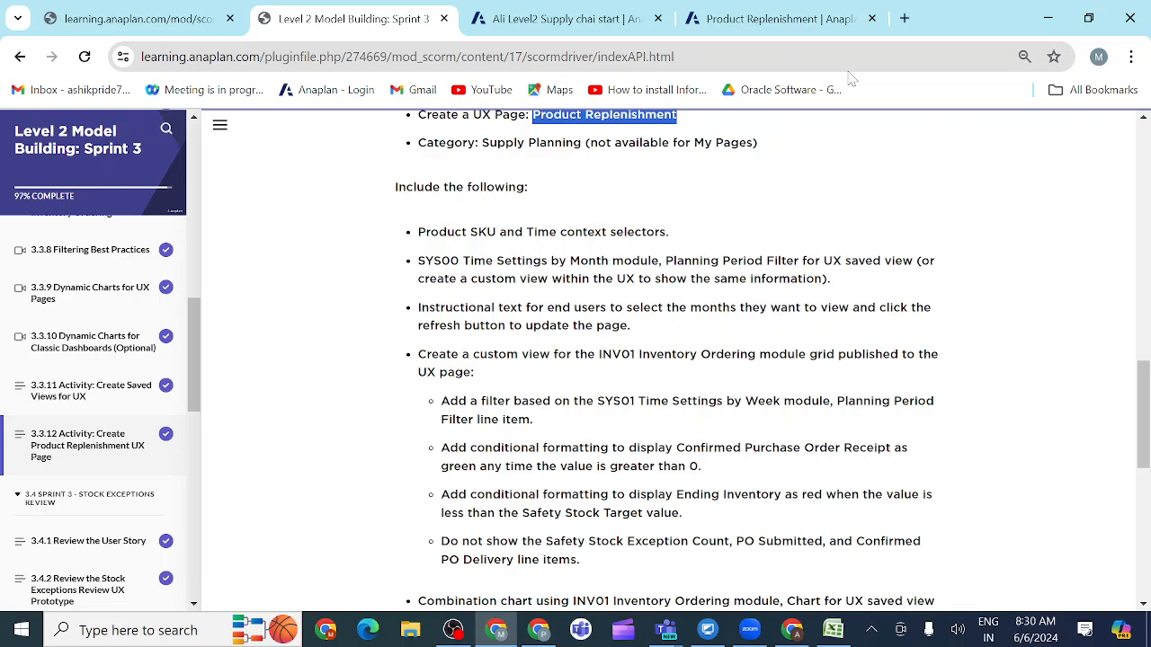
pyautogui.click(750, 19)
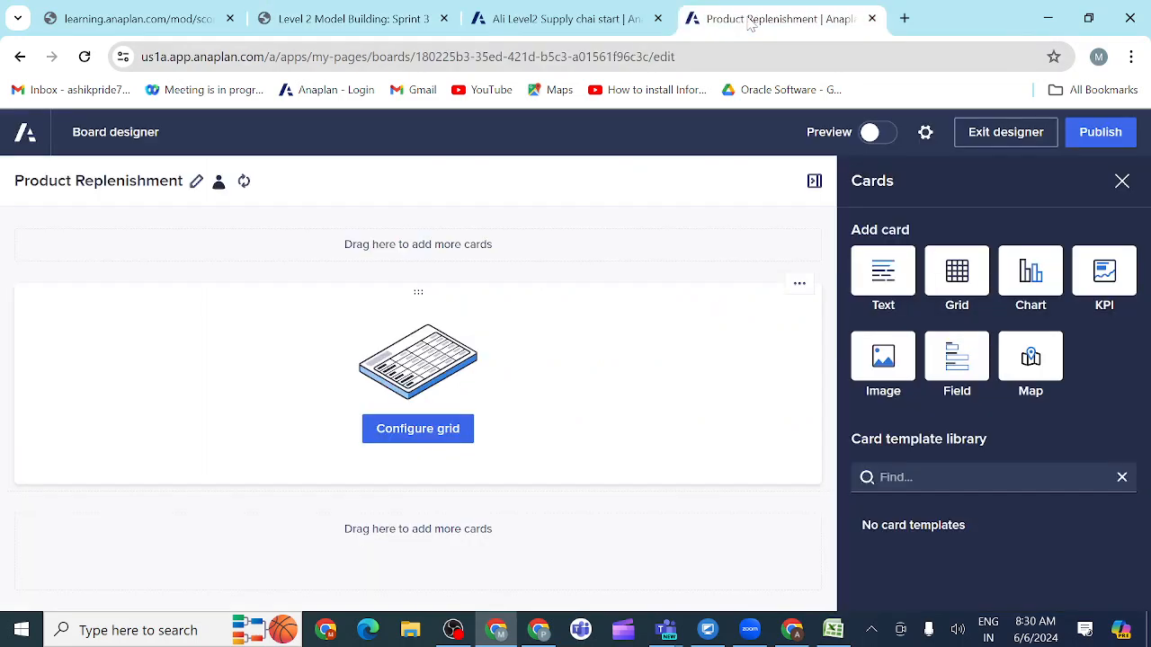
pyautogui.click(419, 434)
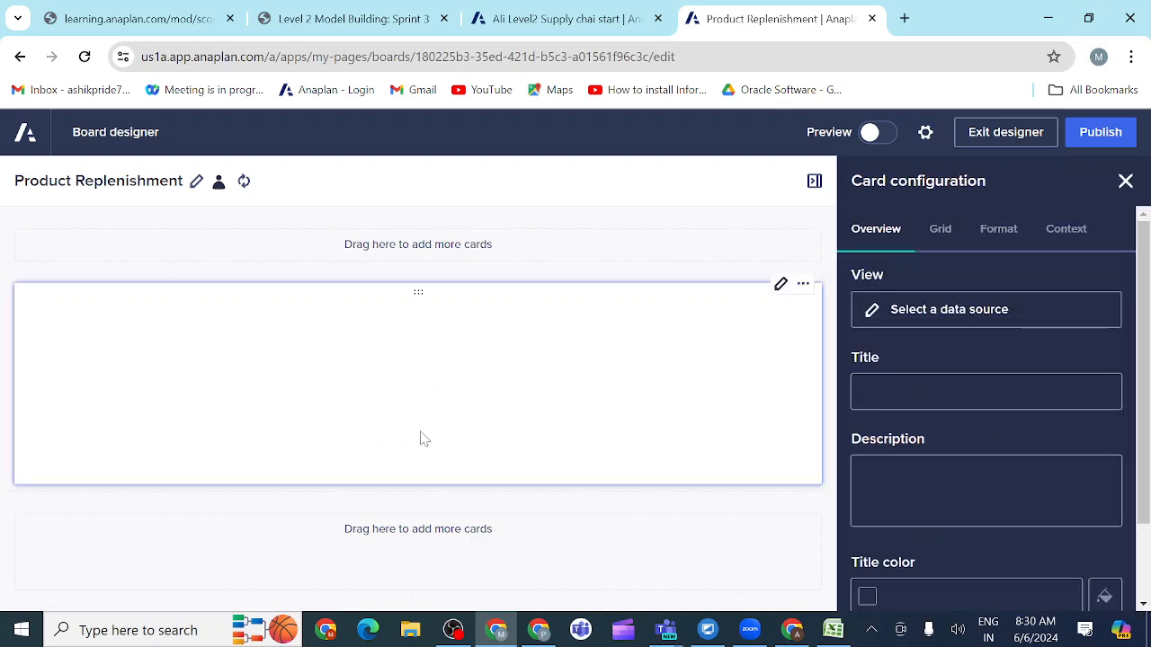
pyautogui.click(891, 311)
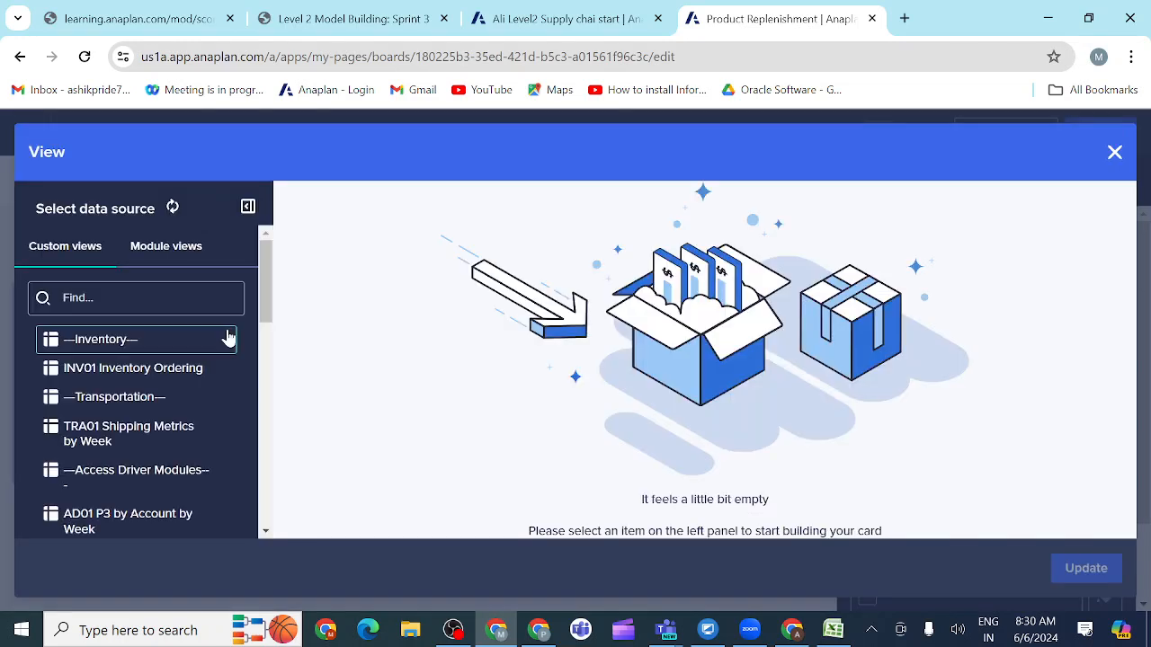
pyautogui.scroll(-6, 124, 432)
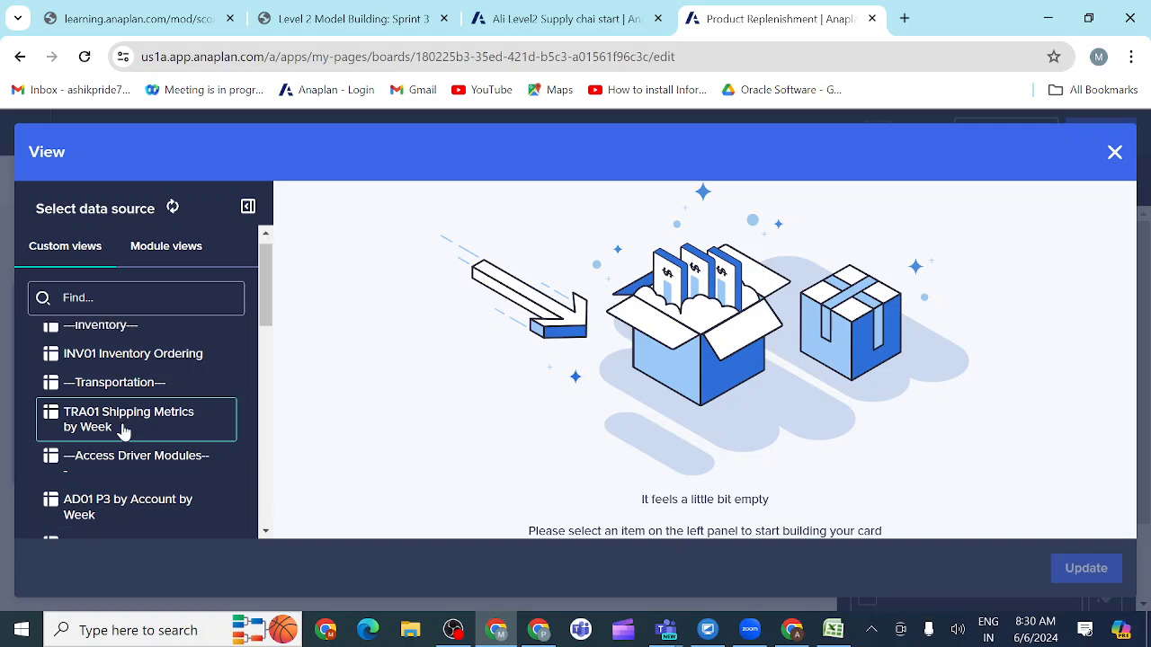
pyautogui.scroll(-2, 124, 432)
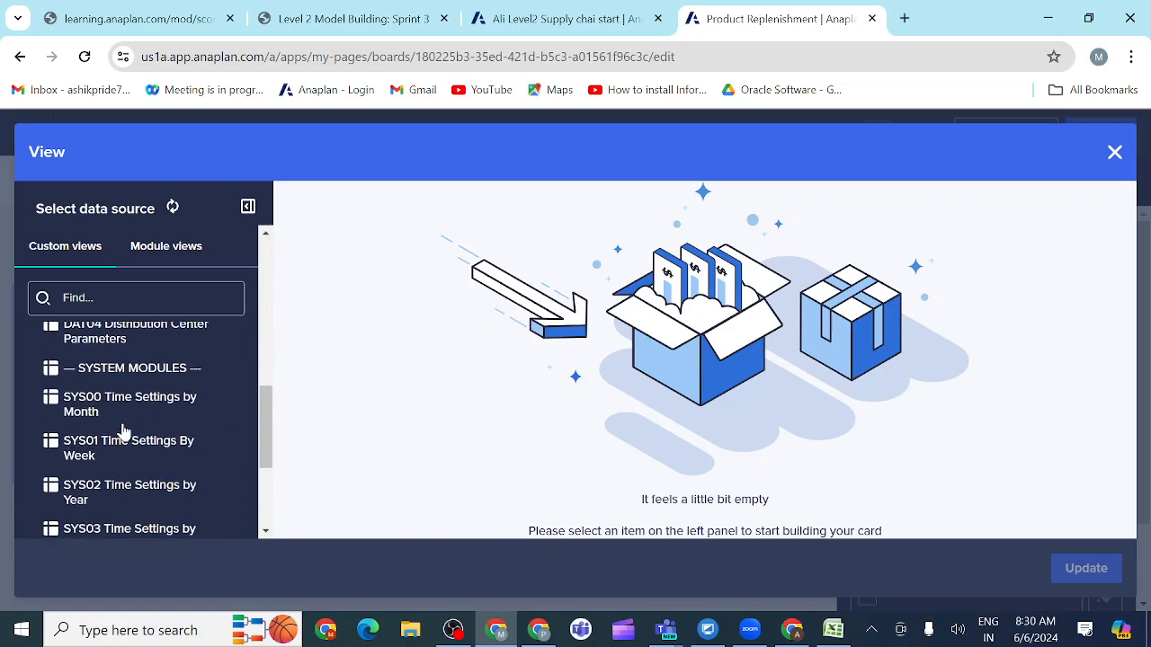
pyautogui.click(115, 404)
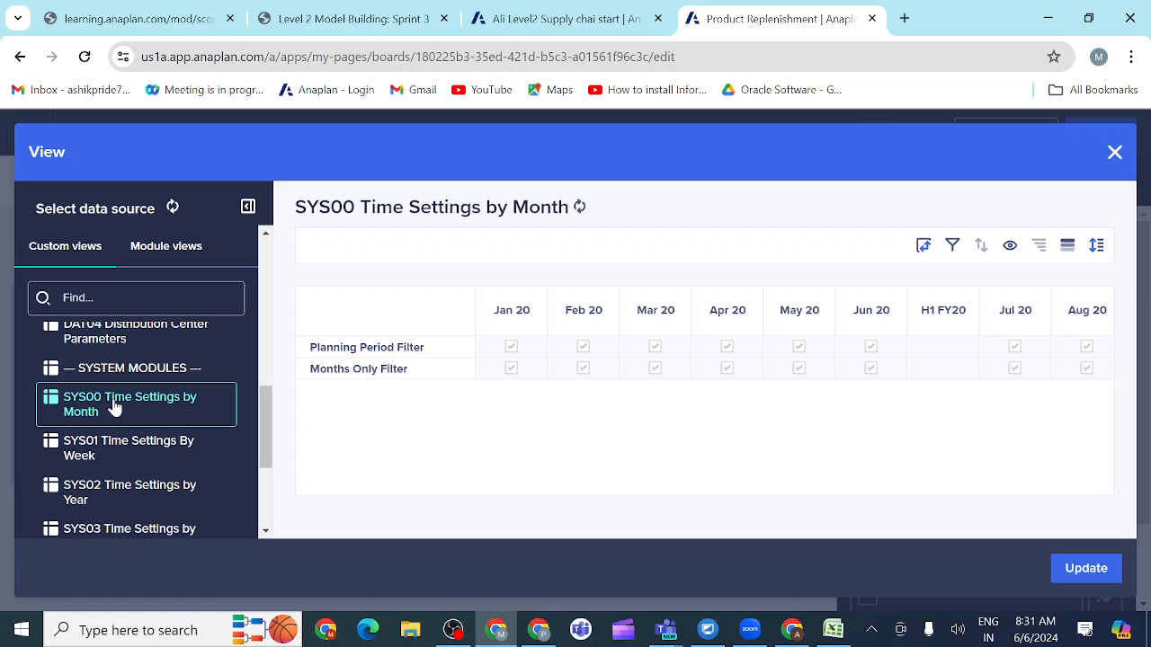
# Step: Limit the SYS00 Time Settings by Month view's line items to only Planning Period Filter
pyautogui.click(377, 352)
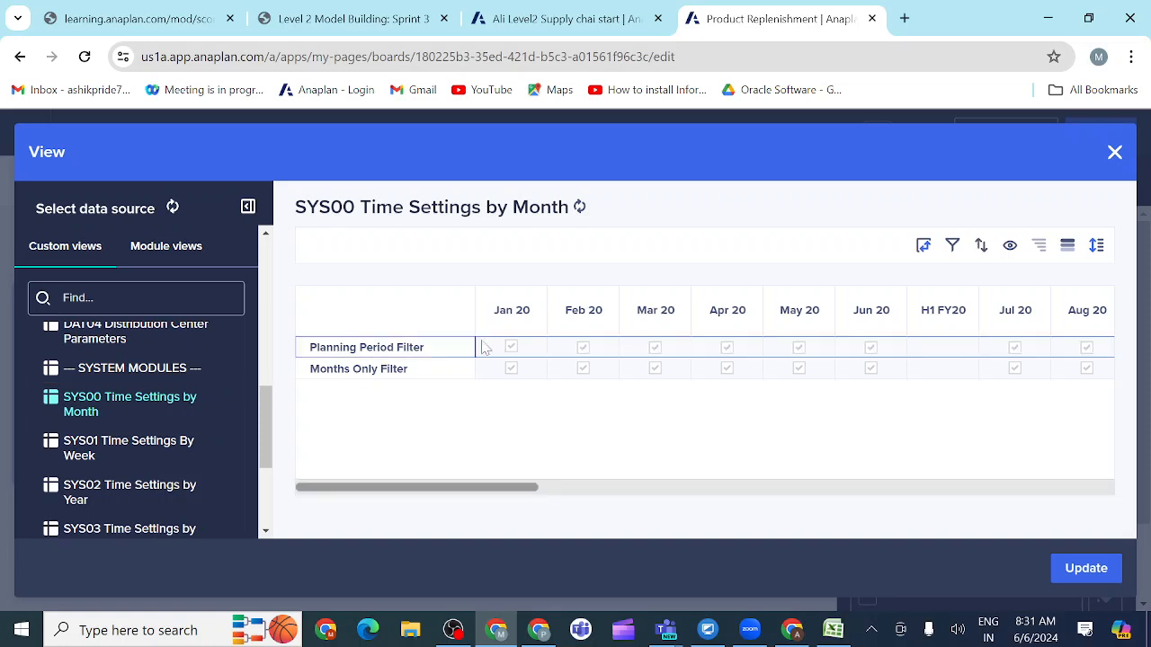
pyautogui.click(1010, 246)
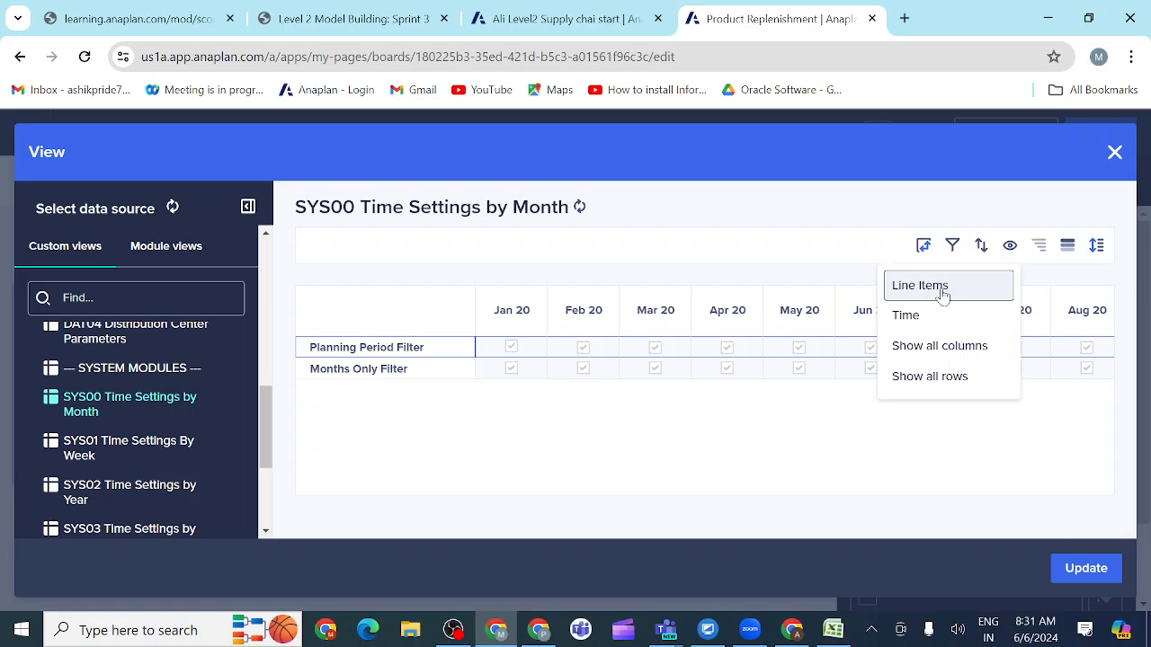
pyautogui.click(942, 286)
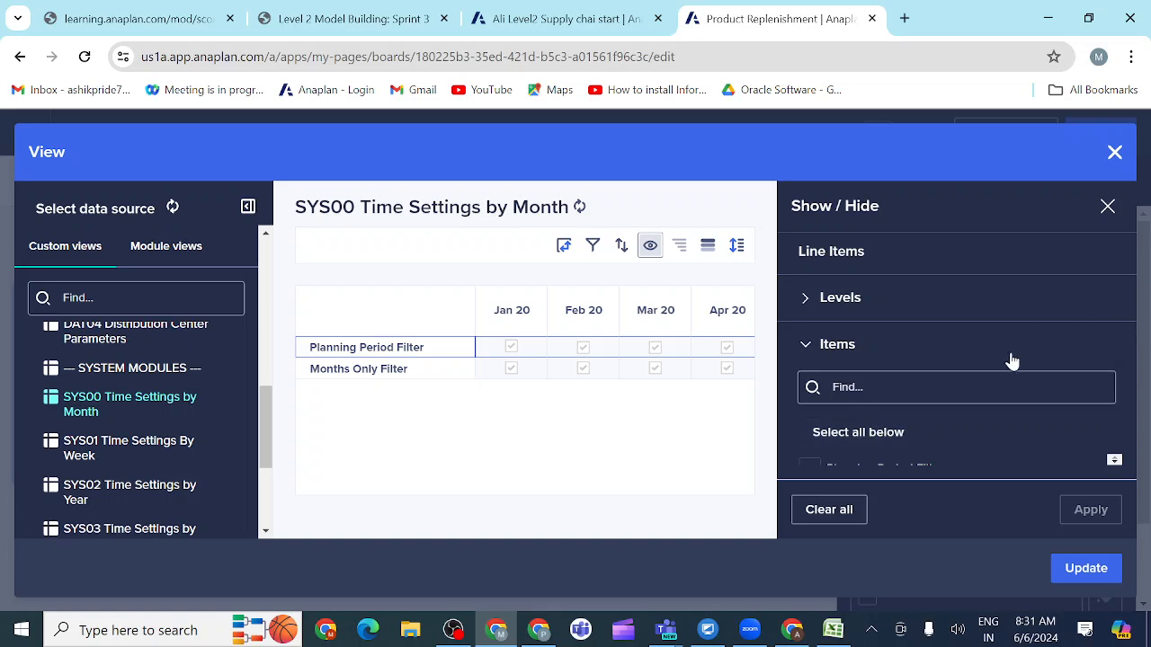
pyautogui.click(1115, 465)
pyautogui.click(1114, 458)
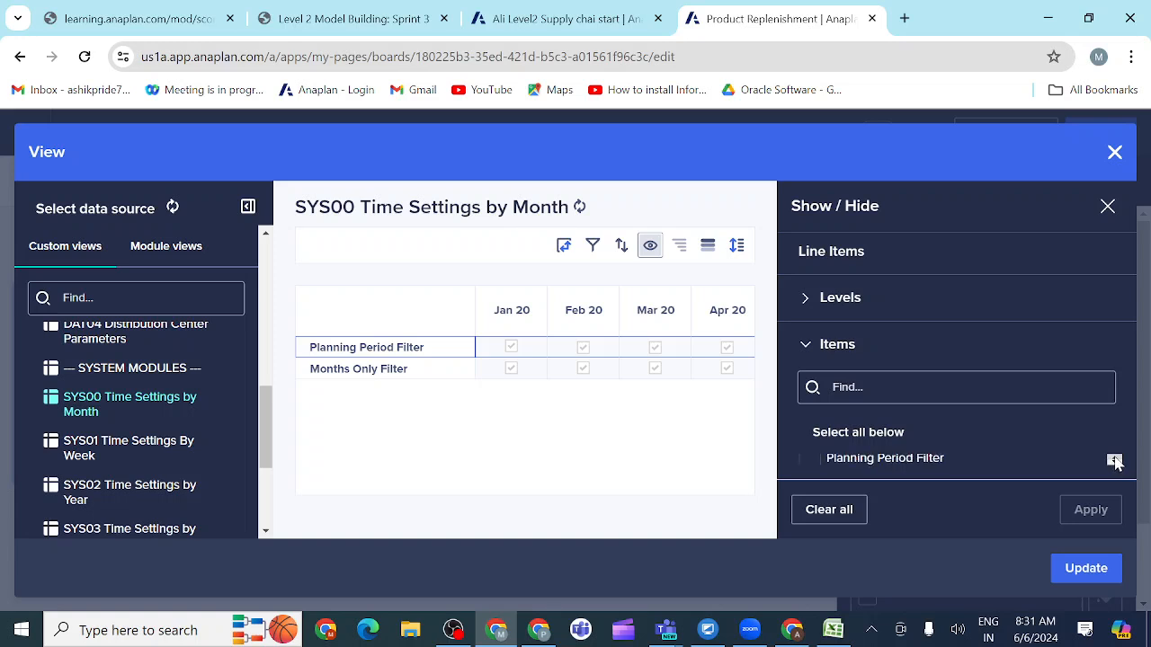
pyautogui.click(811, 468)
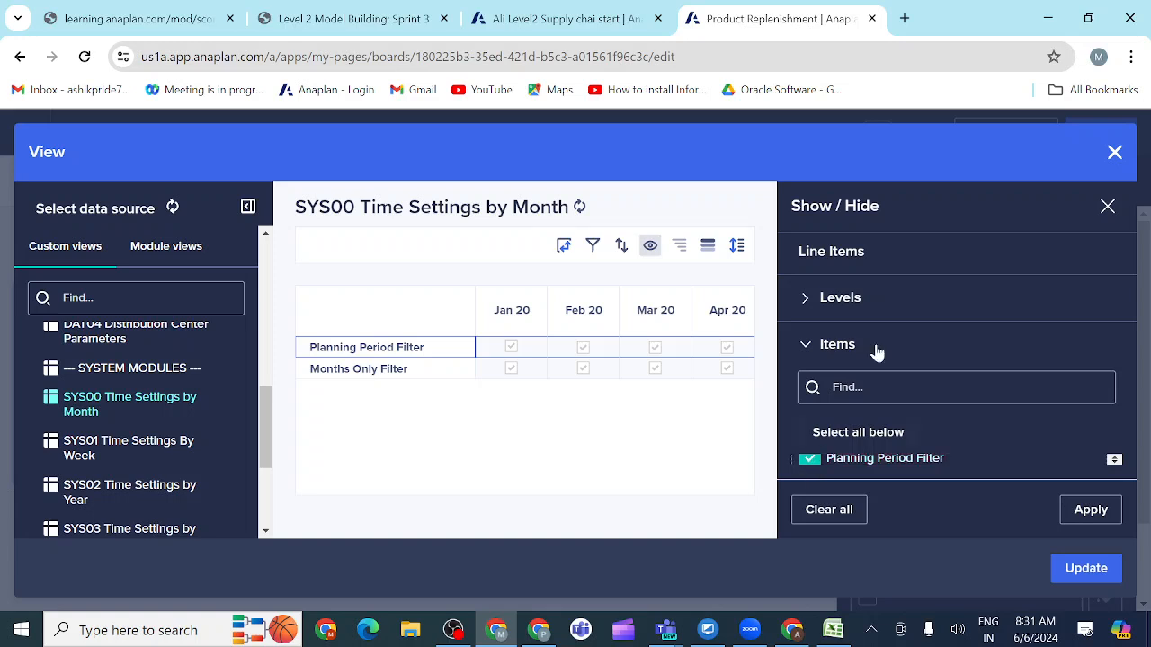
pyautogui.click(1092, 513)
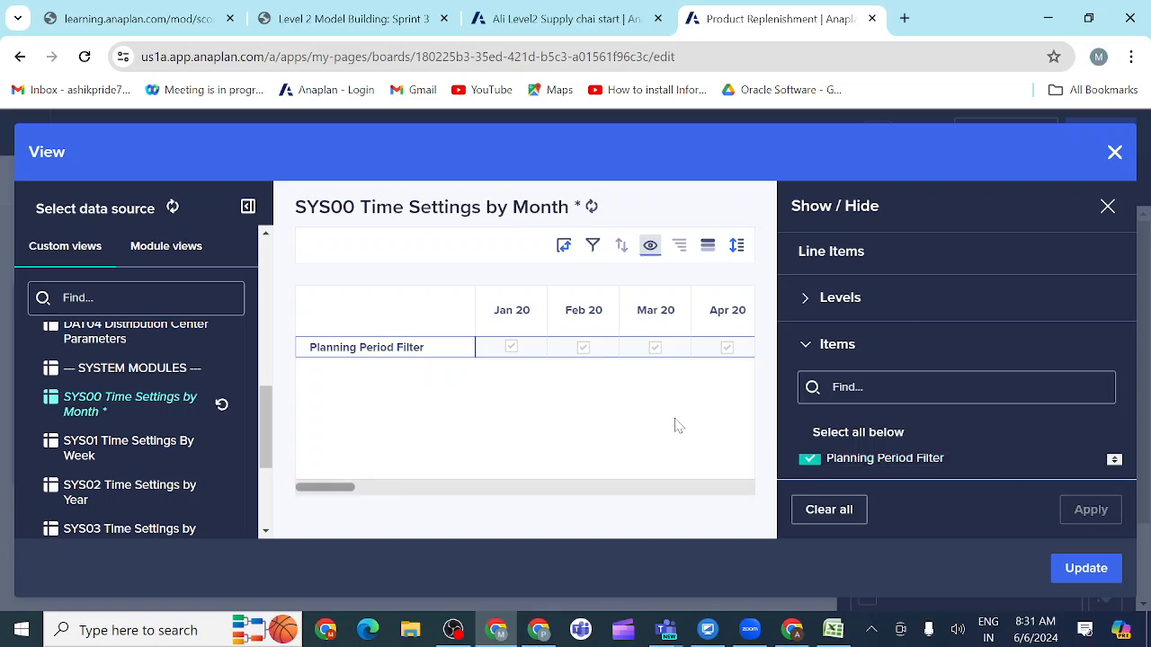
pyautogui.click(1108, 208)
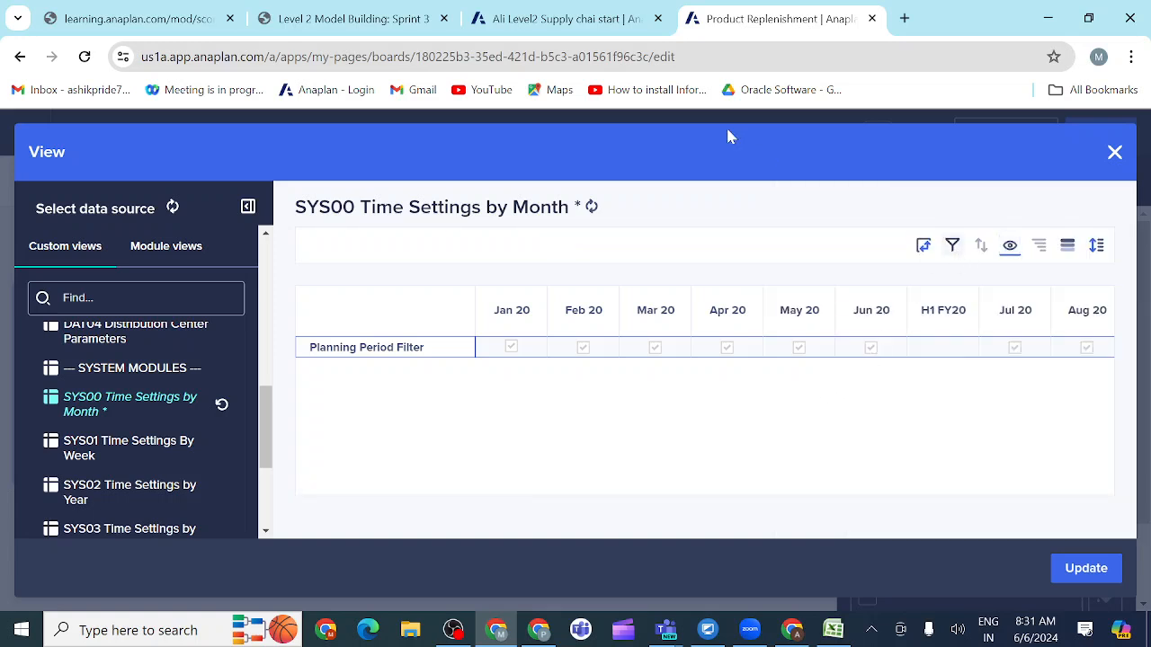
# Step: Compare the view with the Product Replenishment prototype and add a filter rule for the view's Time columns
pyautogui.click(372, 27)
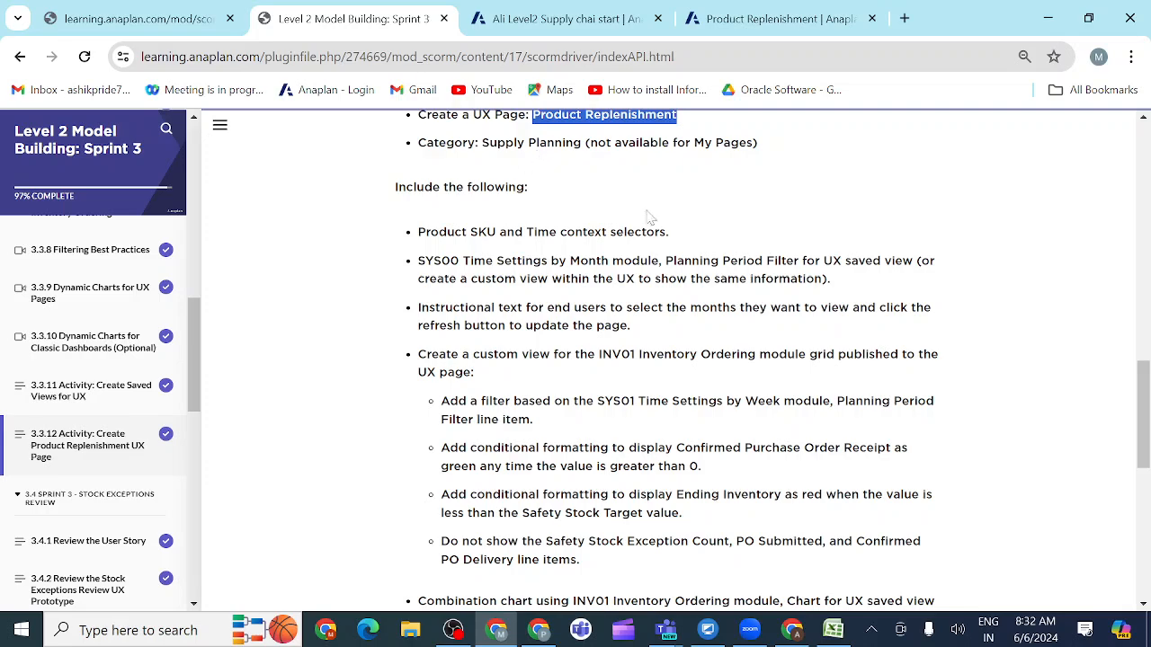
pyautogui.moveTo(1147, 399); pyautogui.dragTo(1130, 236)
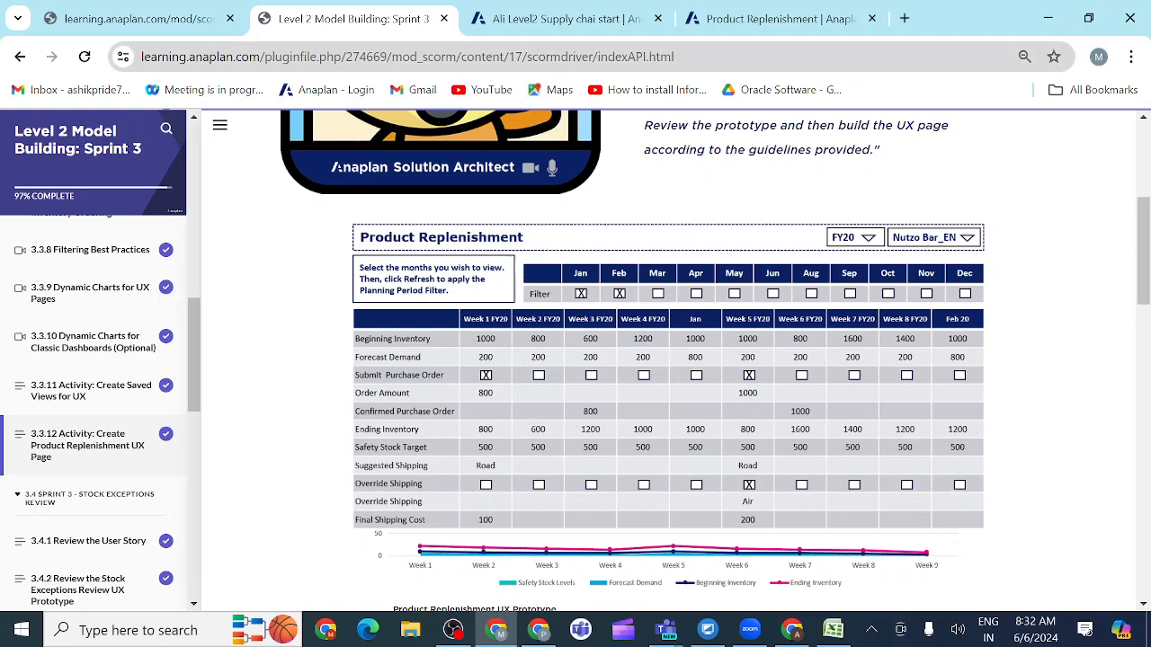
pyautogui.click(755, 19)
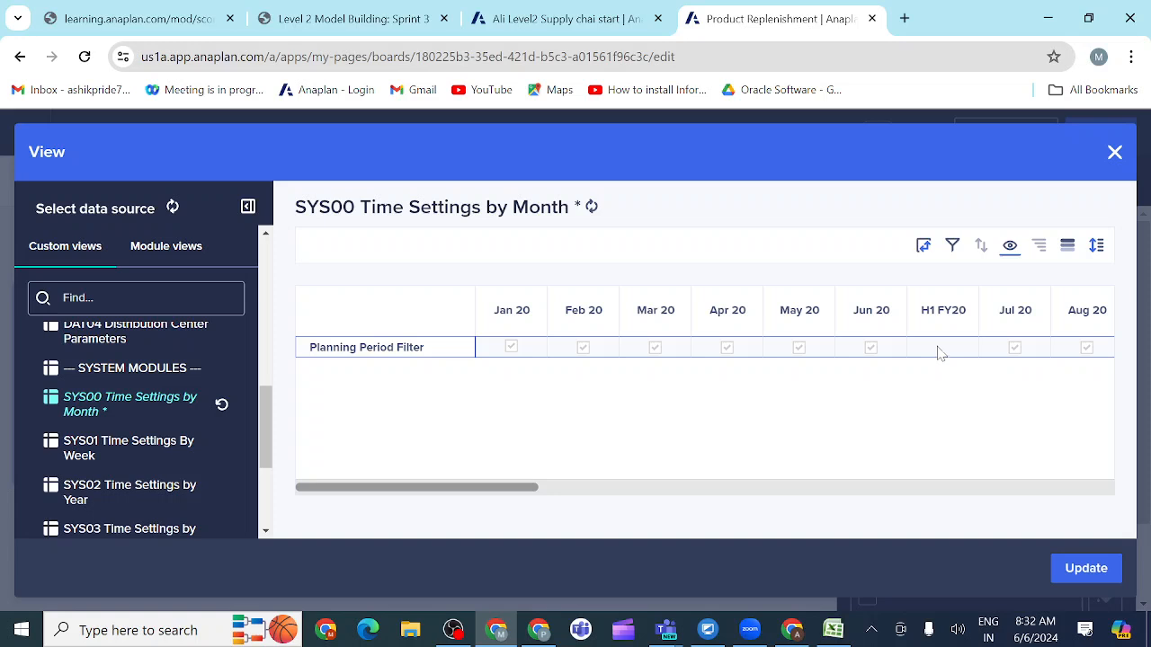
pyautogui.click(953, 248)
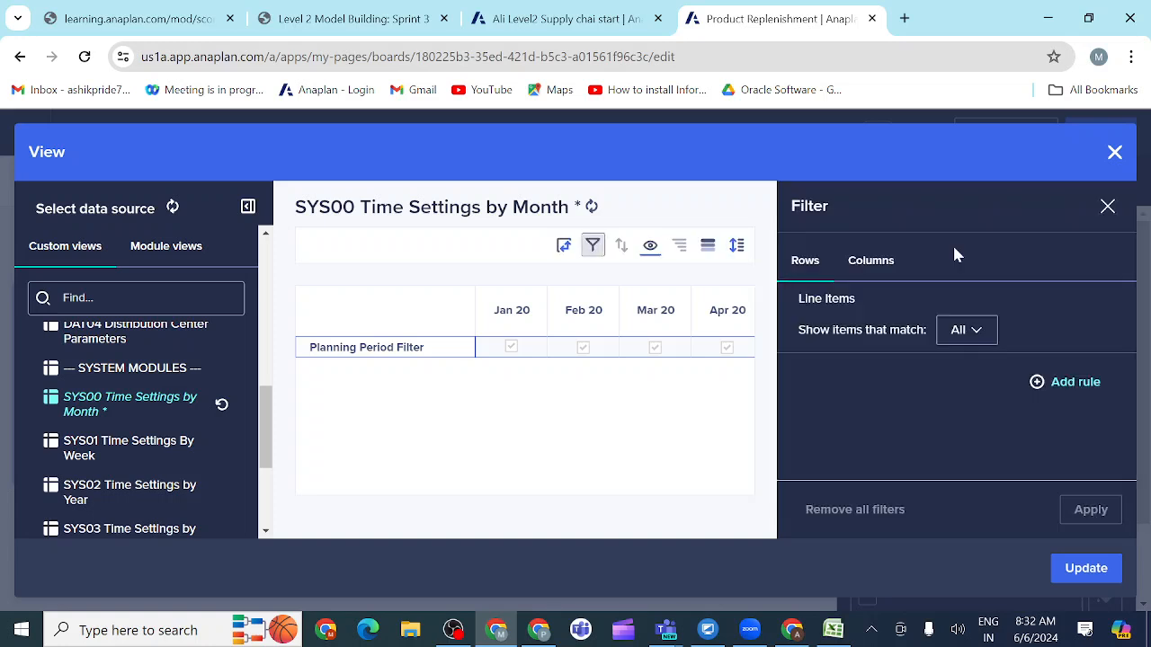
pyautogui.click(881, 268)
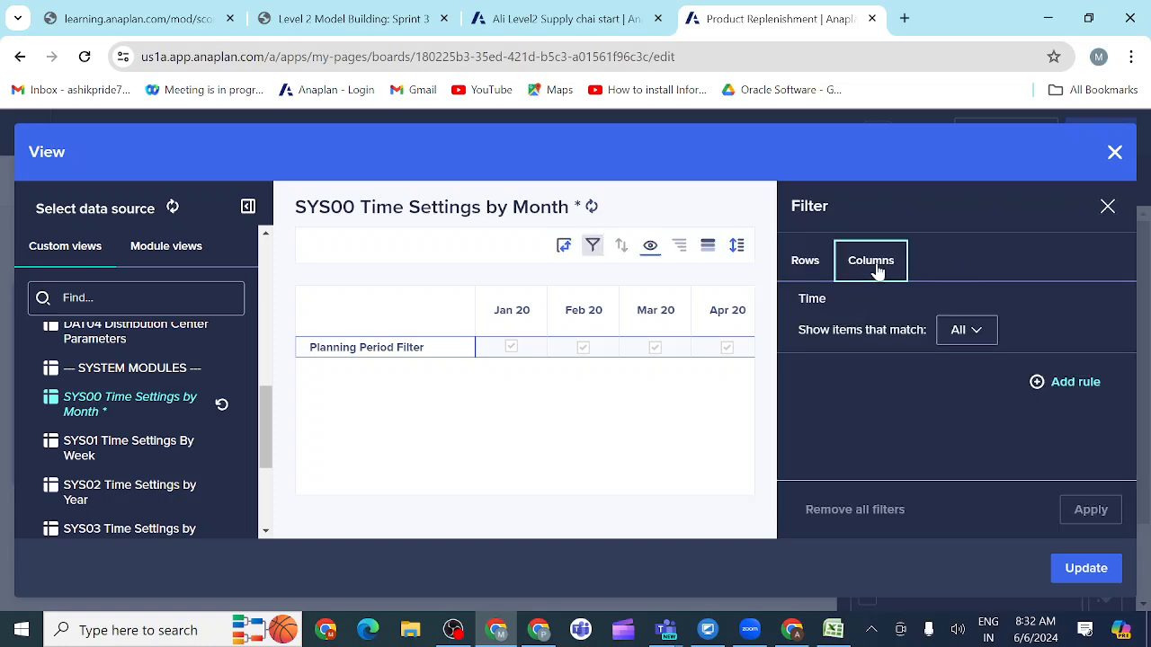
pyautogui.click(1039, 385)
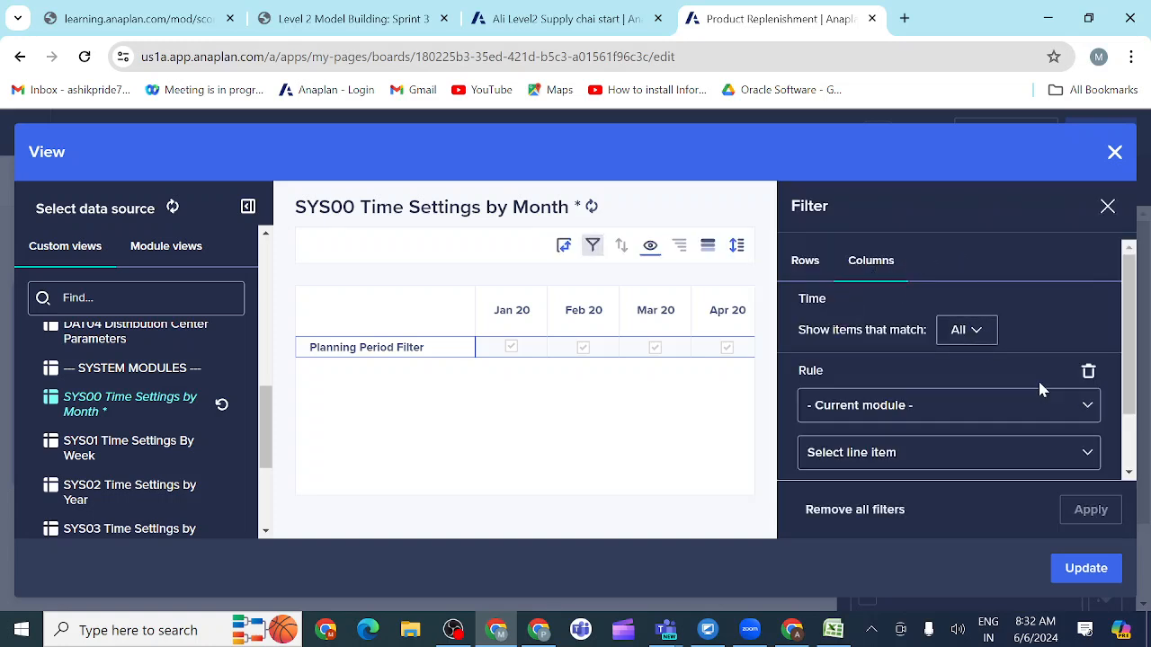
pyautogui.click(1087, 408)
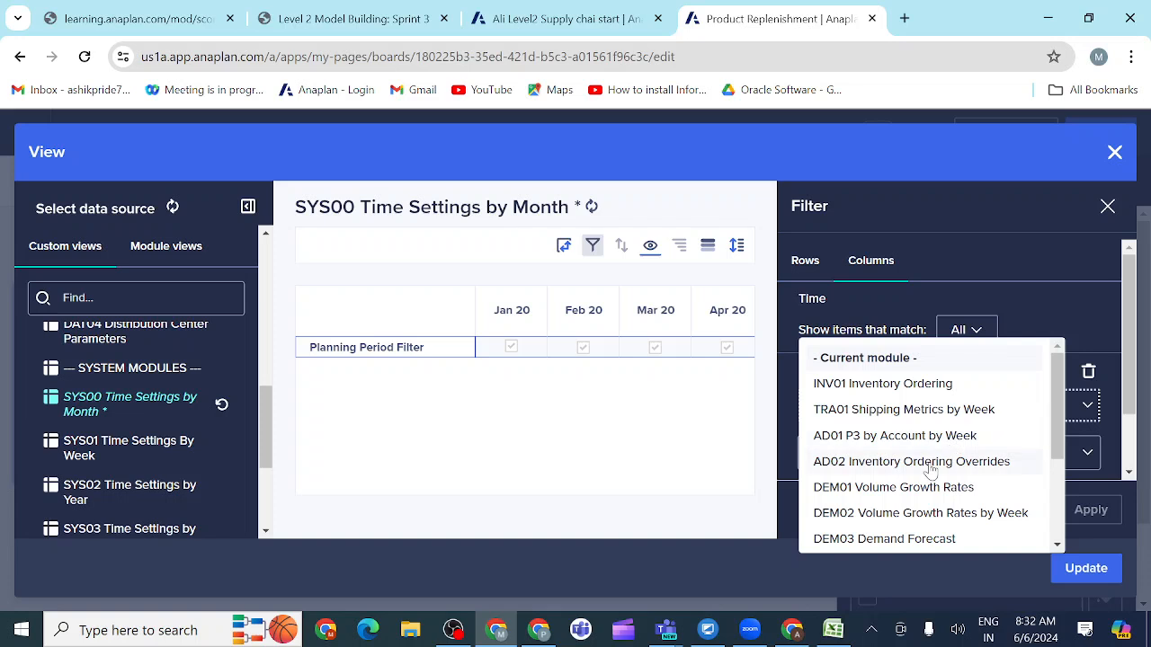
pyautogui.scroll(-3, 929, 462)
pyautogui.scroll(3, 931, 472)
pyautogui.scroll(-3, 931, 470)
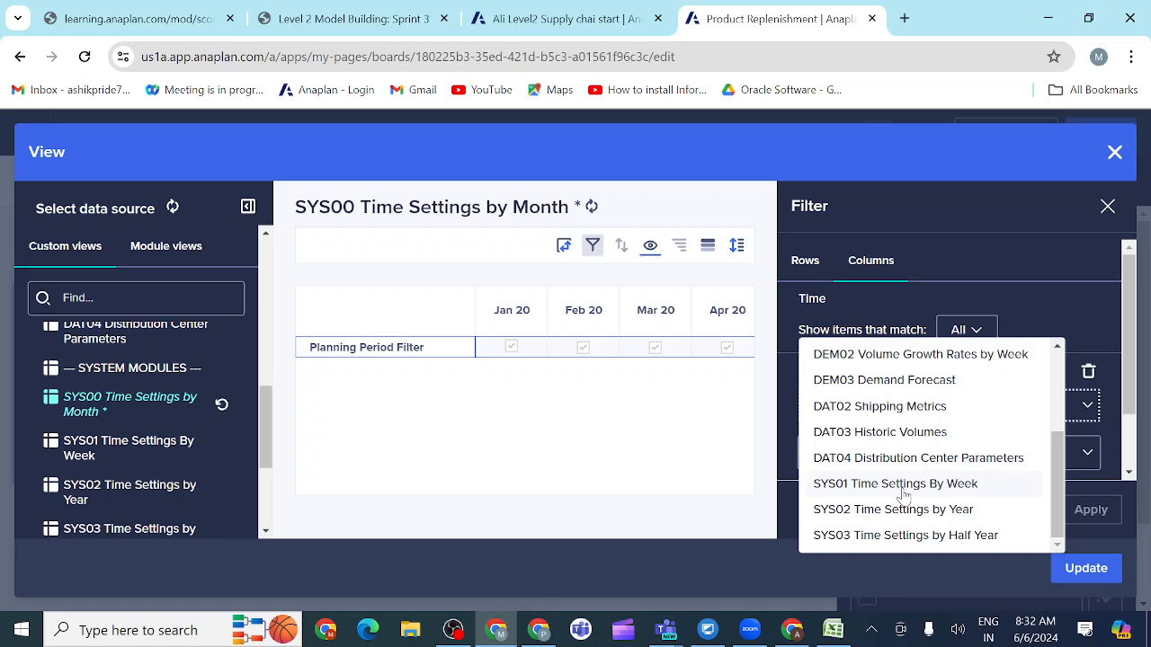
pyautogui.scroll(5, 897, 476)
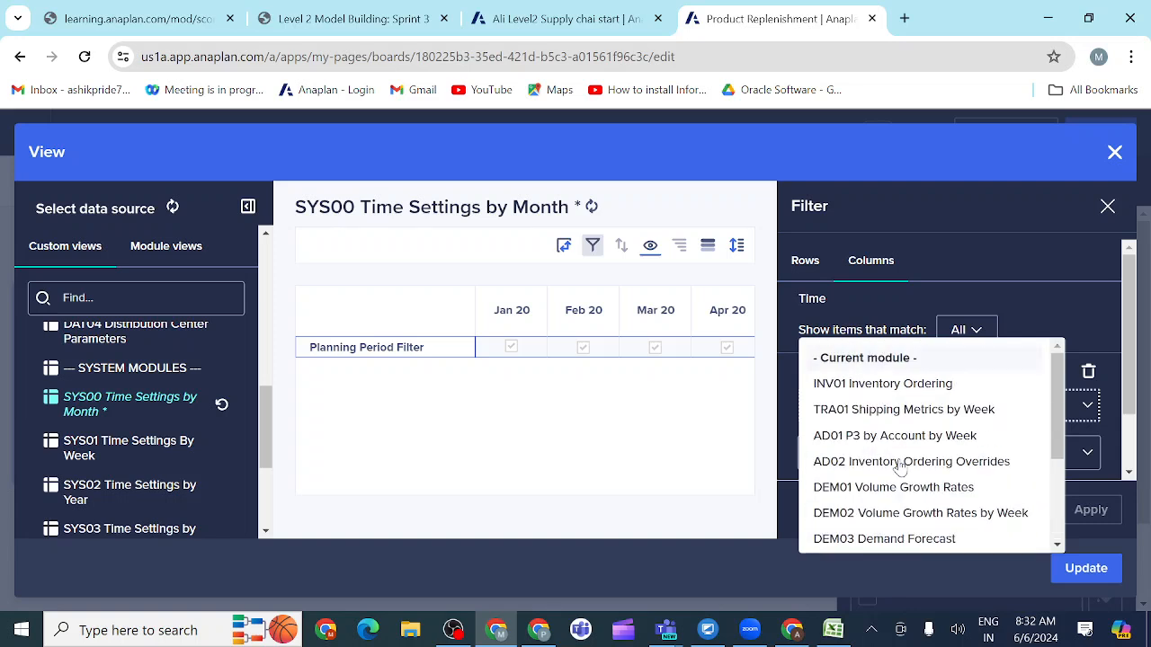
pyautogui.click(1036, 309)
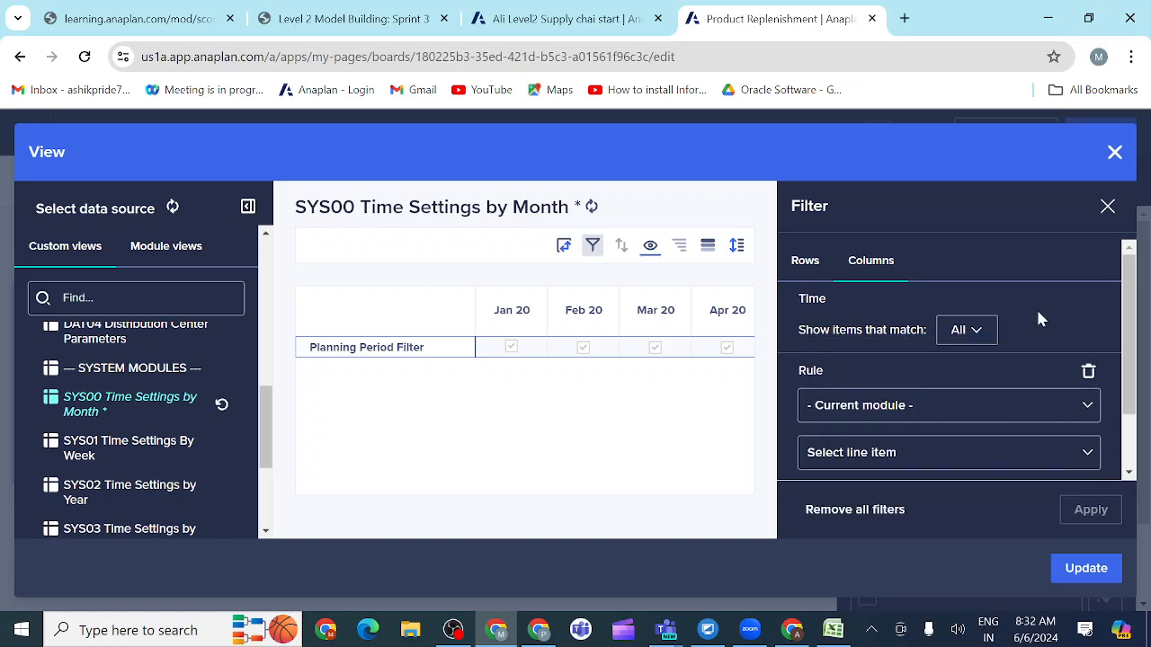
# Step: Set the Time column rule to Months Only Filter is true, apply it, and update the grid card with the view
pyautogui.click(1088, 455)
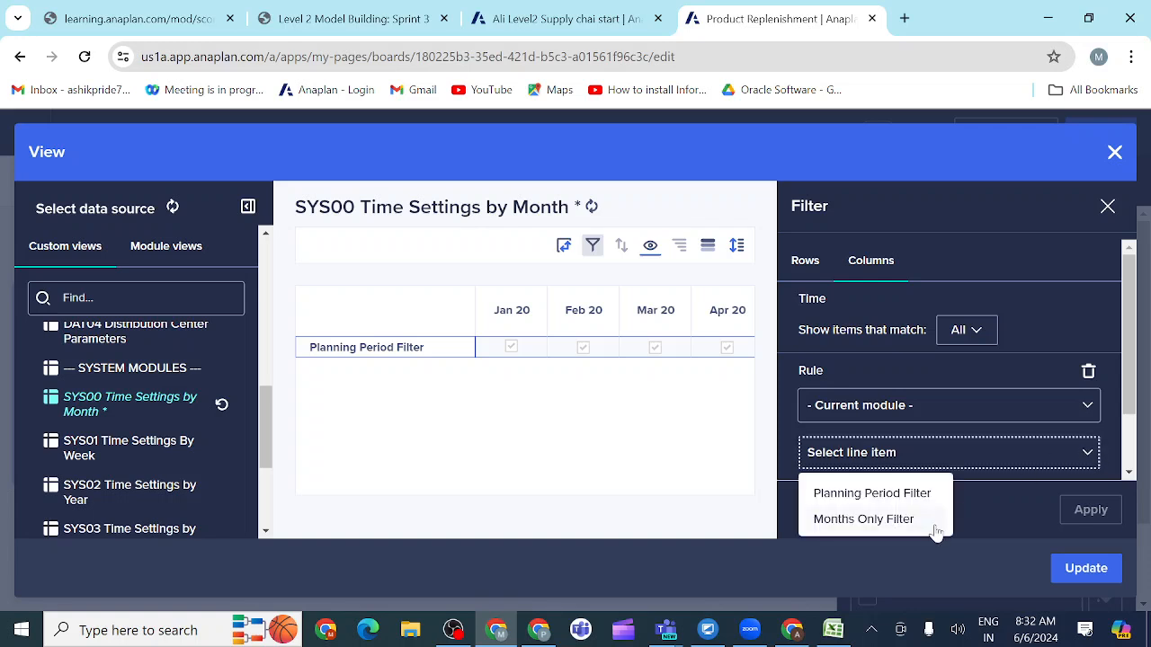
pyautogui.click(868, 520)
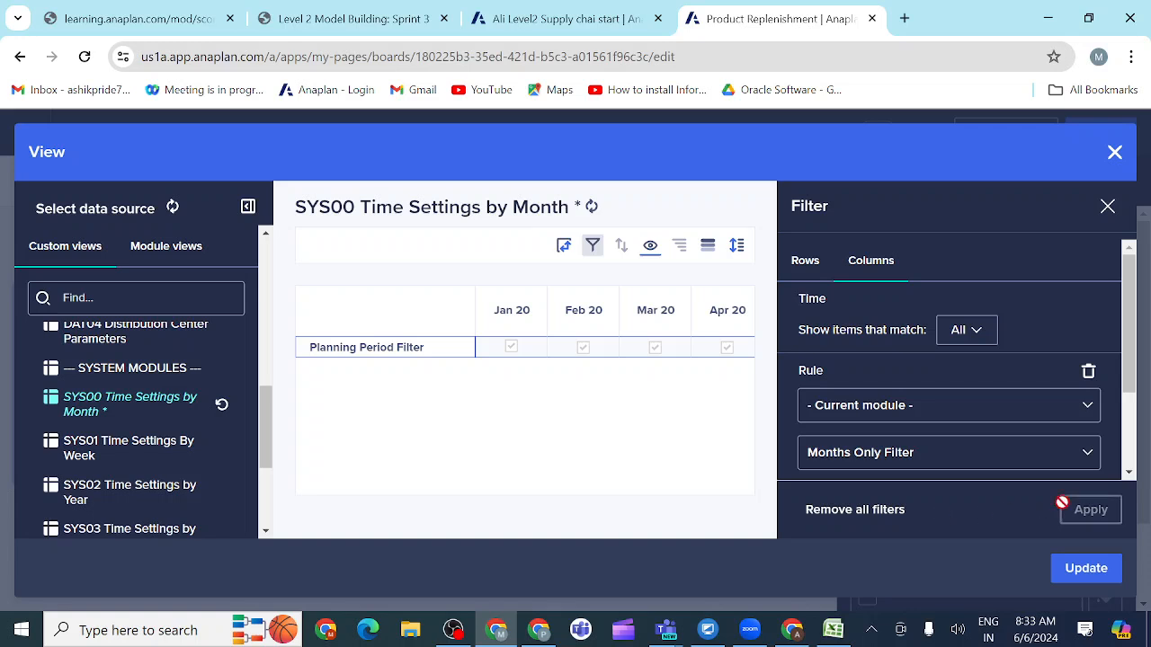
pyautogui.scroll(-2, 1022, 455)
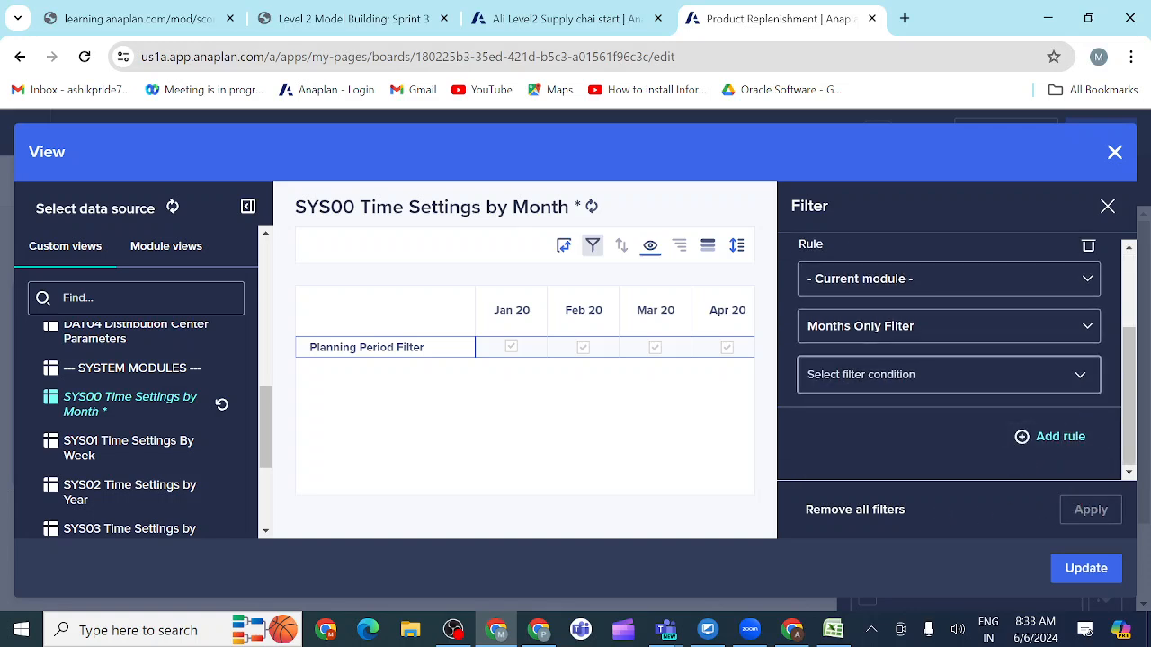
pyautogui.click(935, 374)
pyautogui.click(933, 414)
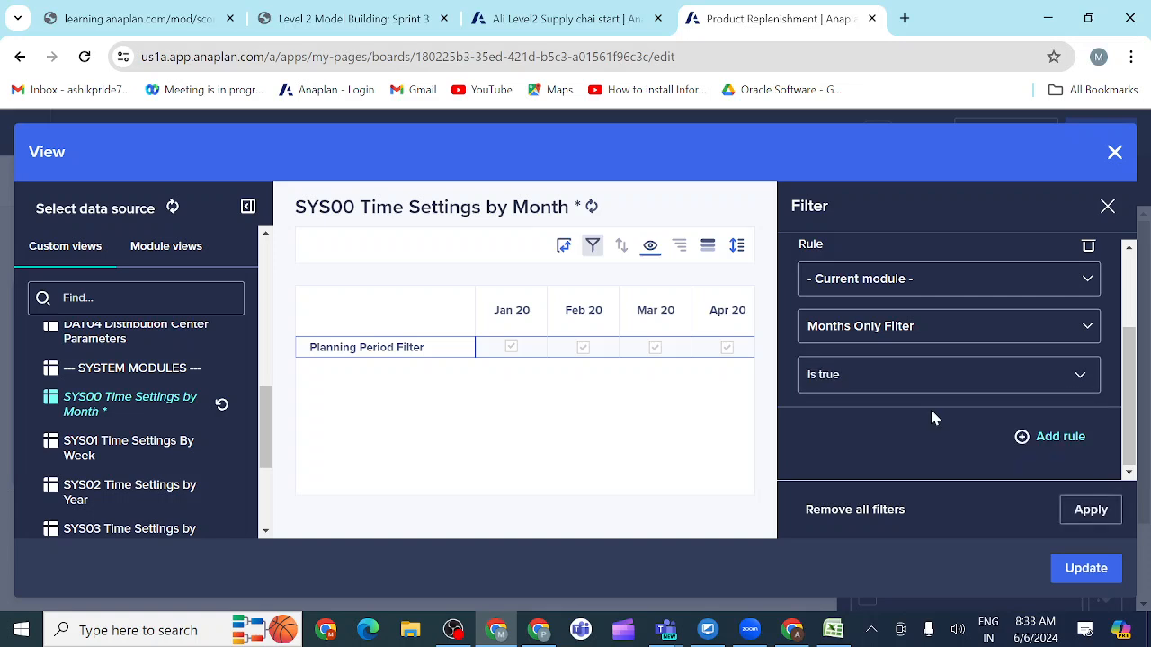
pyautogui.click(1090, 518)
pyautogui.click(1107, 208)
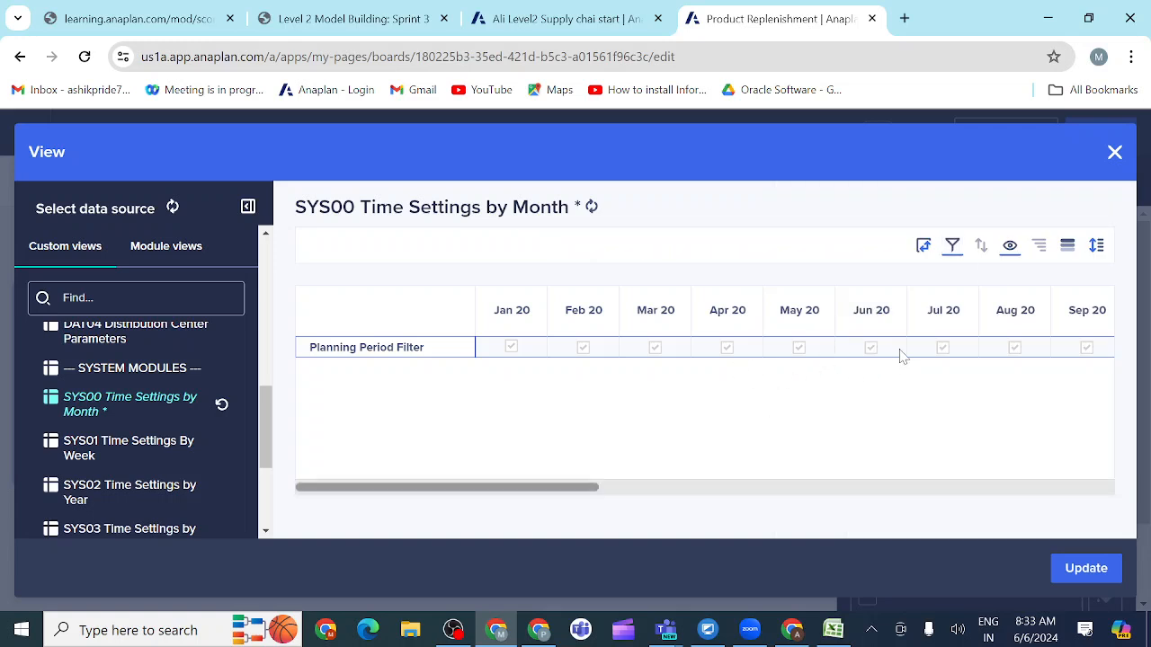
pyautogui.click(1081, 576)
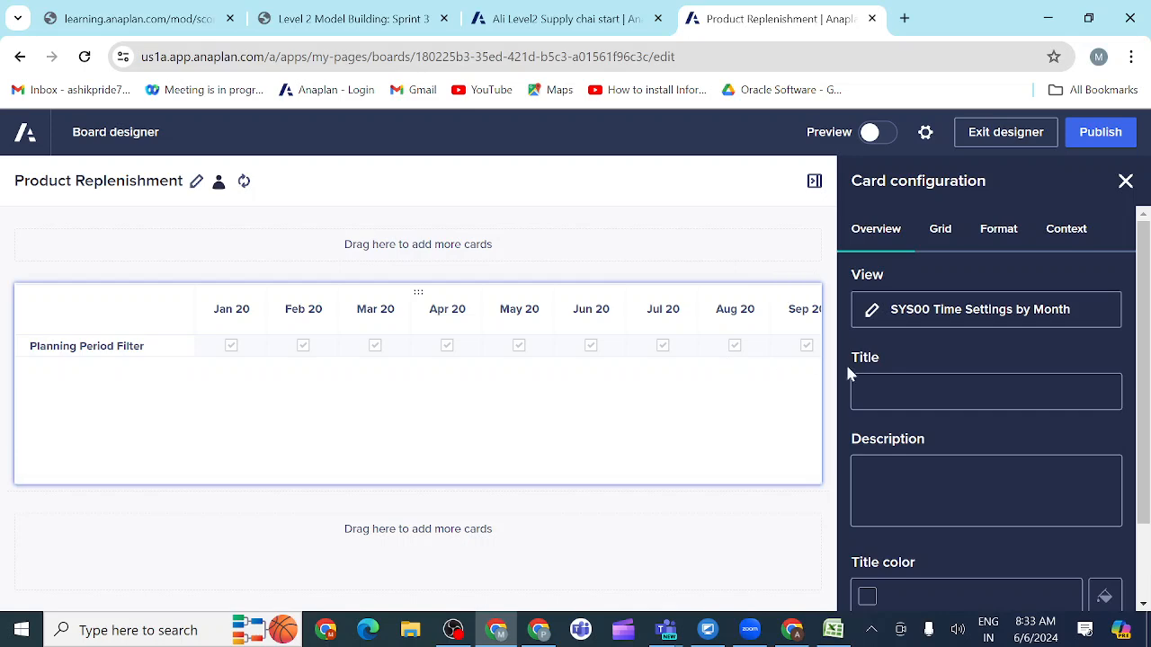
# Step: Review the activity's list of required page elements, including the INV01 Inventory Ordering grid and the combination chart
pyautogui.click(862, 392)
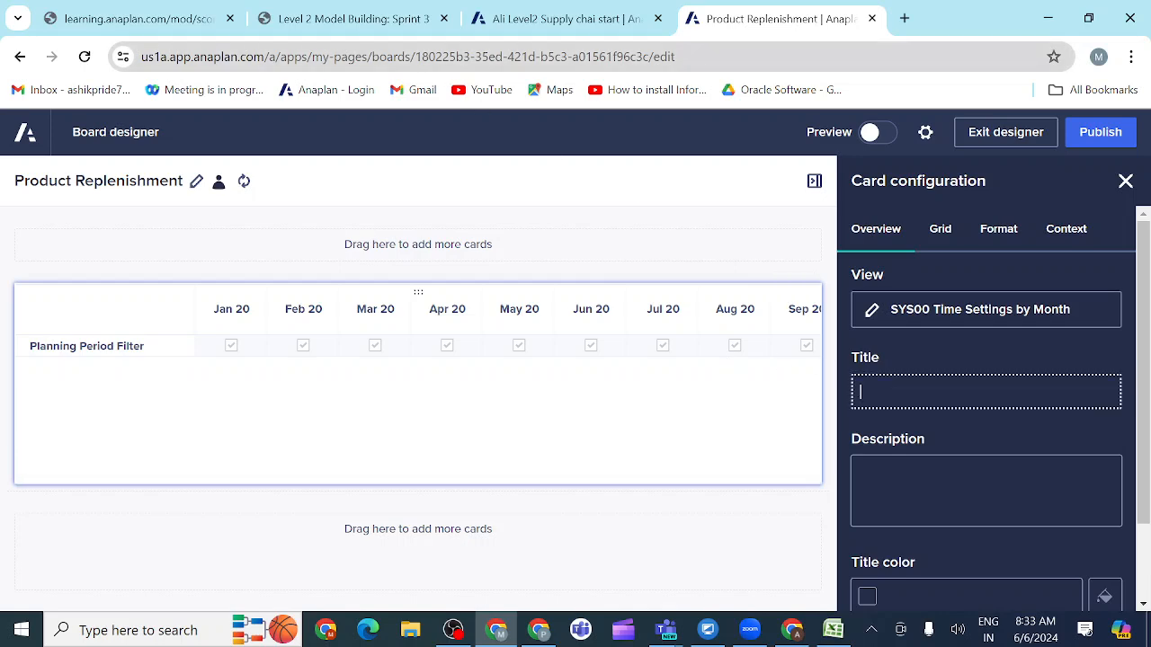
pyautogui.click(357, 27)
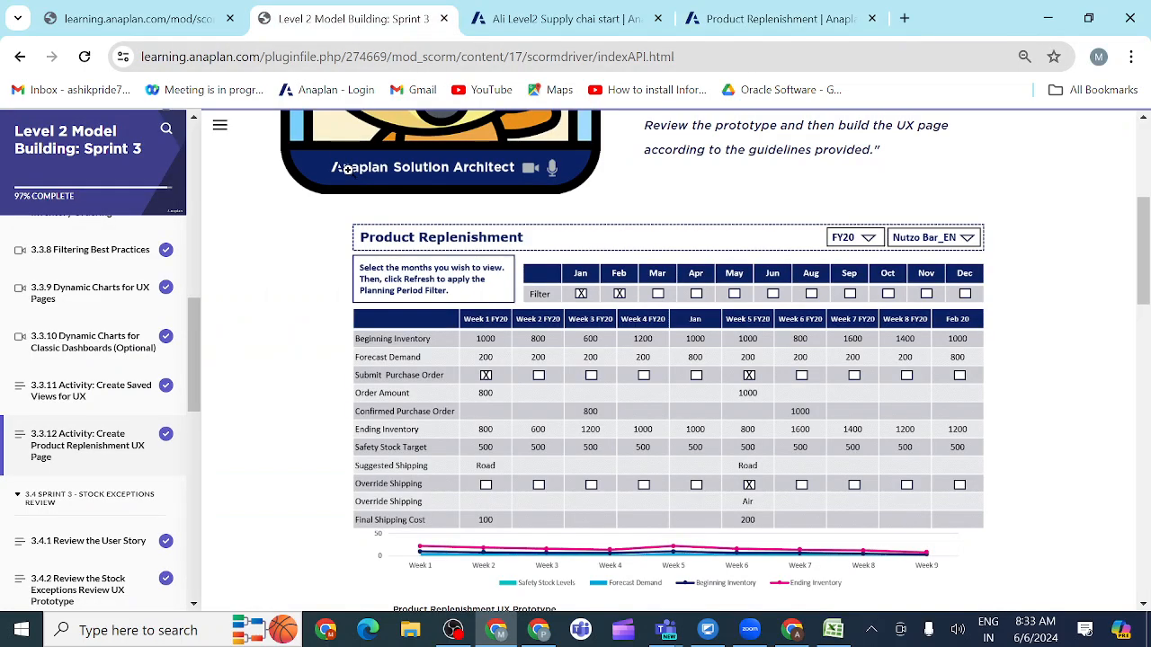
pyautogui.scroll(-1, 598, 283)
pyautogui.scroll(-8, 599, 283)
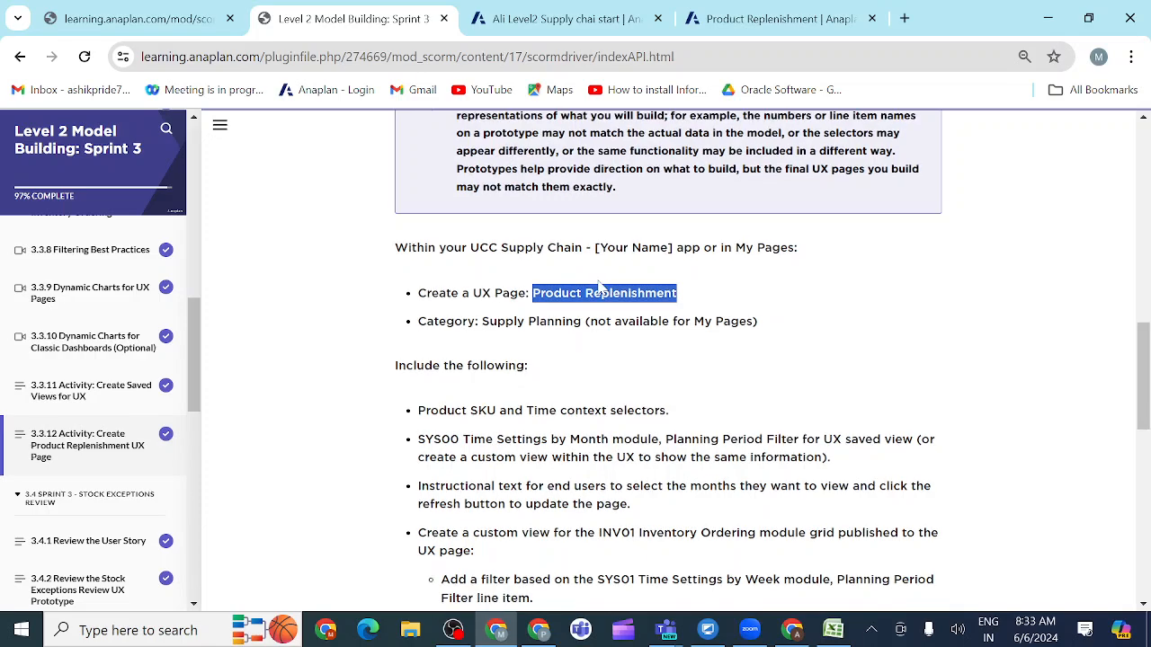
pyautogui.scroll(-3, 599, 286)
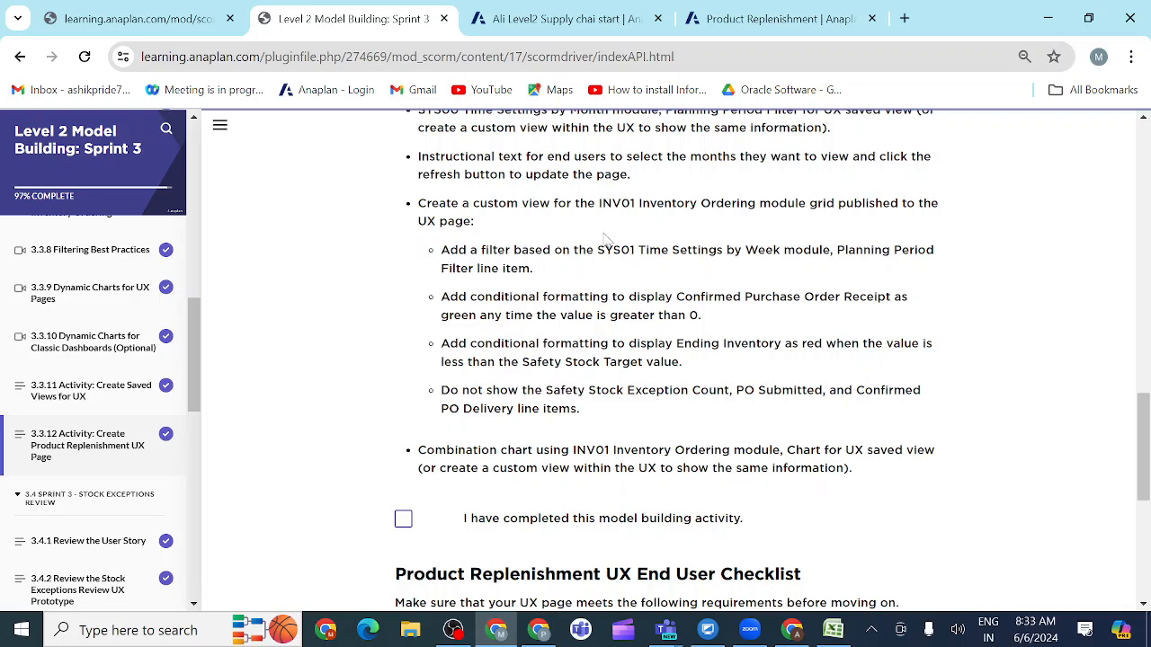
pyautogui.scroll(2, 641, 229)
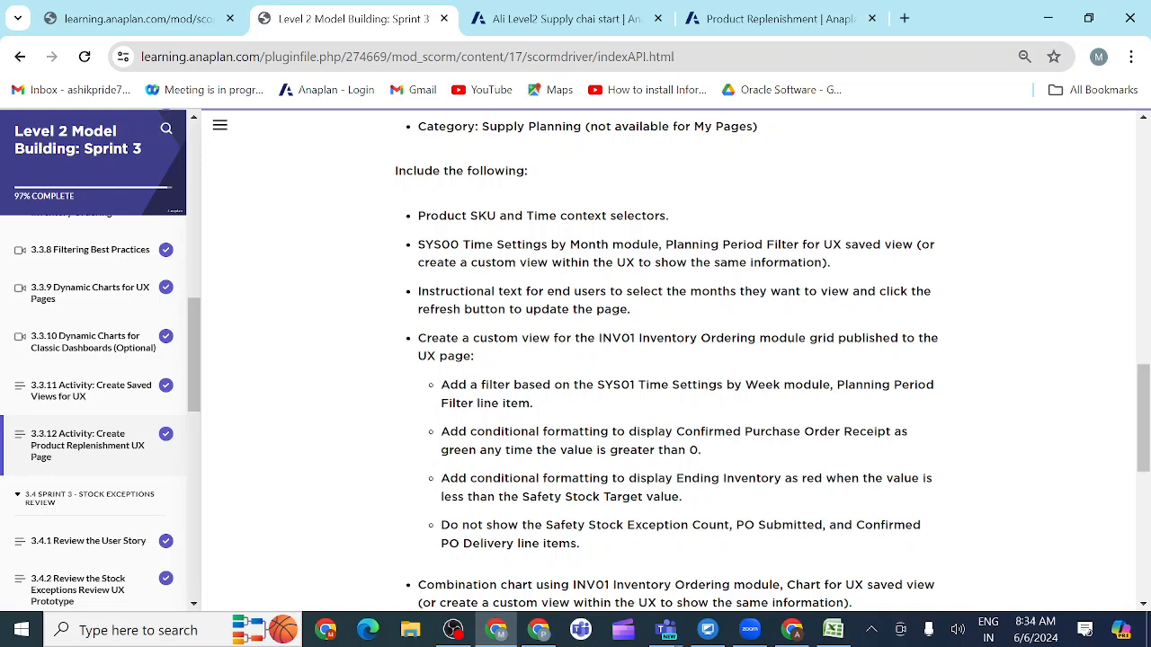
pyautogui.click(760, 20)
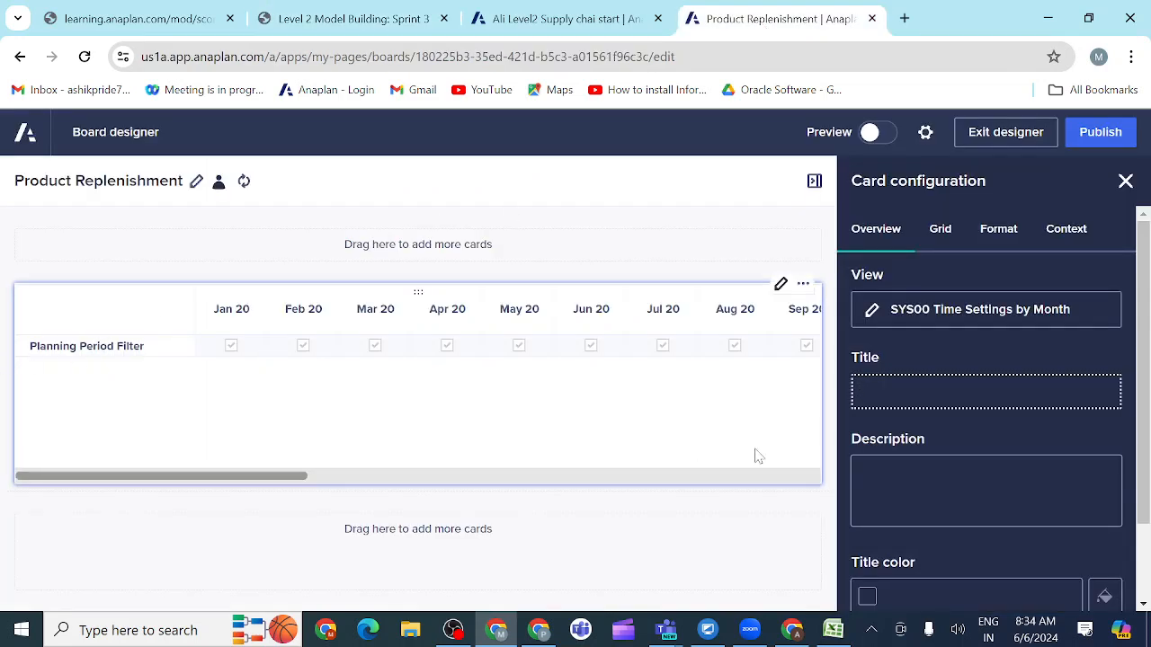
# Step: Title the grid card "Planning Period filter grid" and allow entering and editing cell data
pyautogui.write('Planning Period filter ')
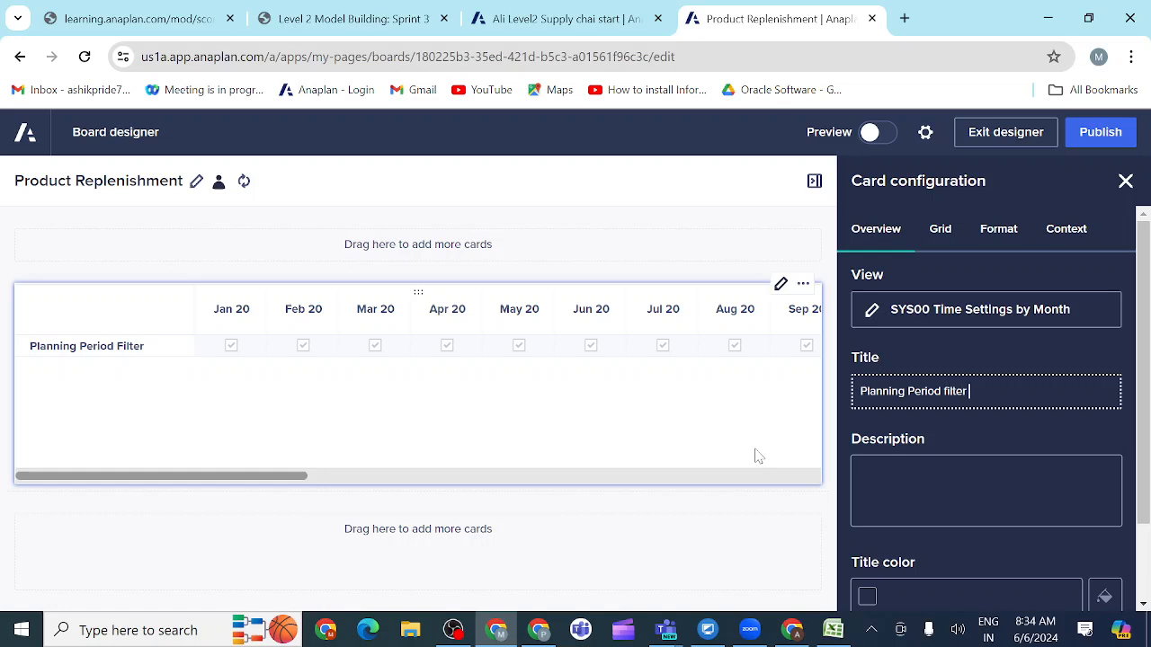
pyautogui.write('grid')
pyautogui.scroll(-1, 899, 544)
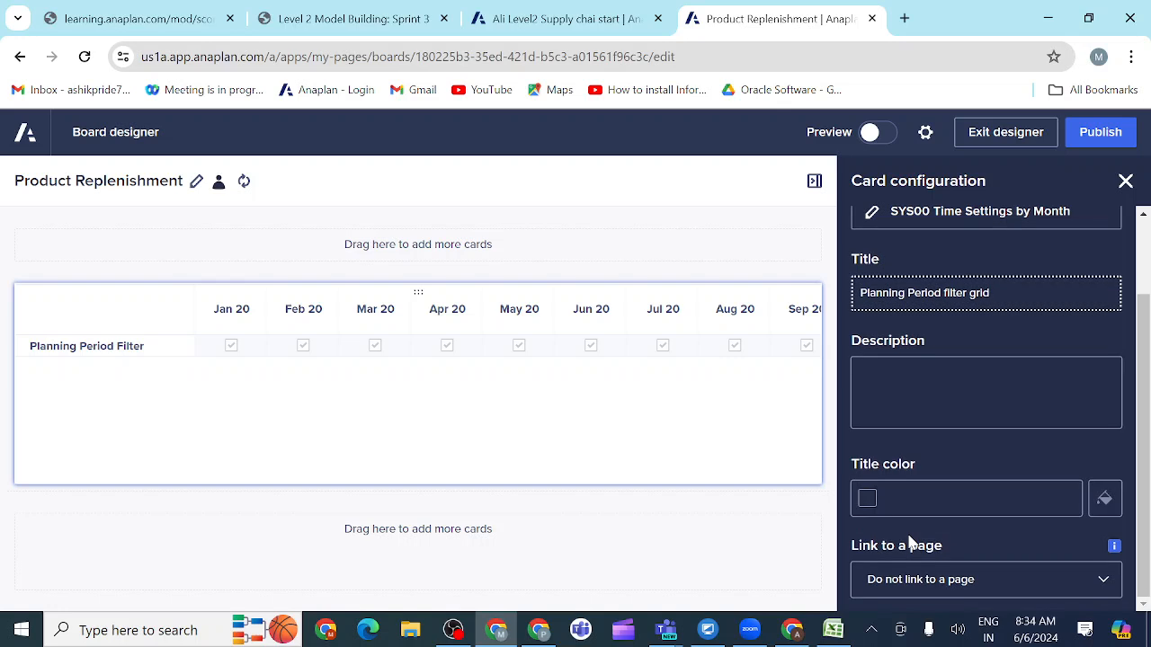
pyautogui.scroll(1, 910, 544)
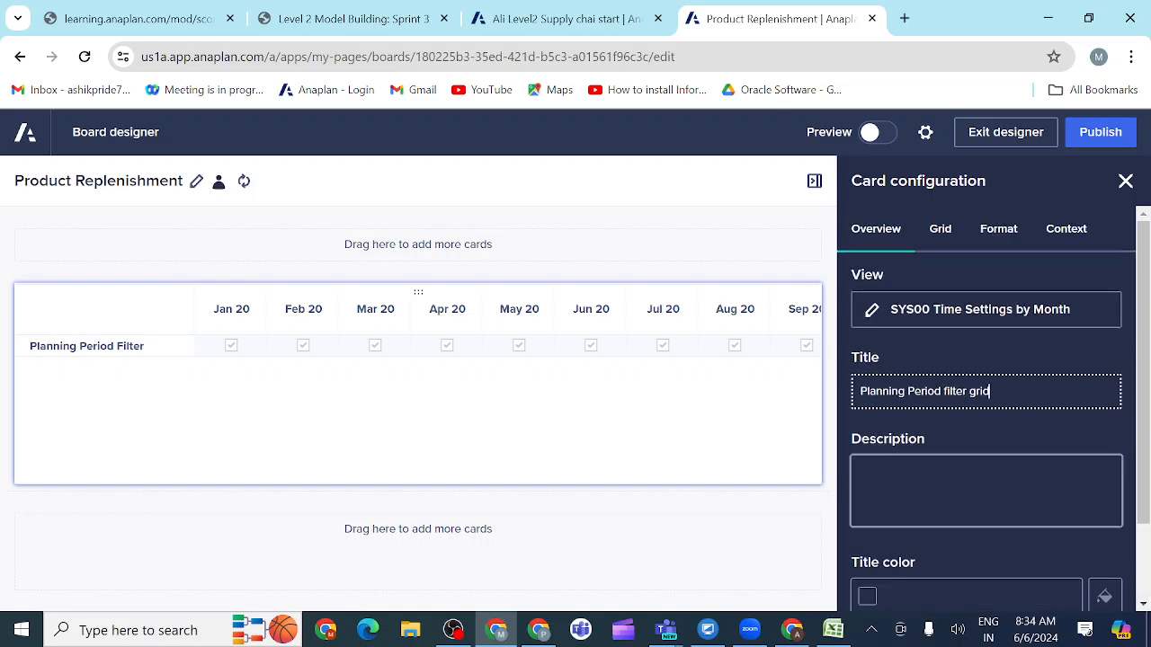
pyautogui.click(942, 230)
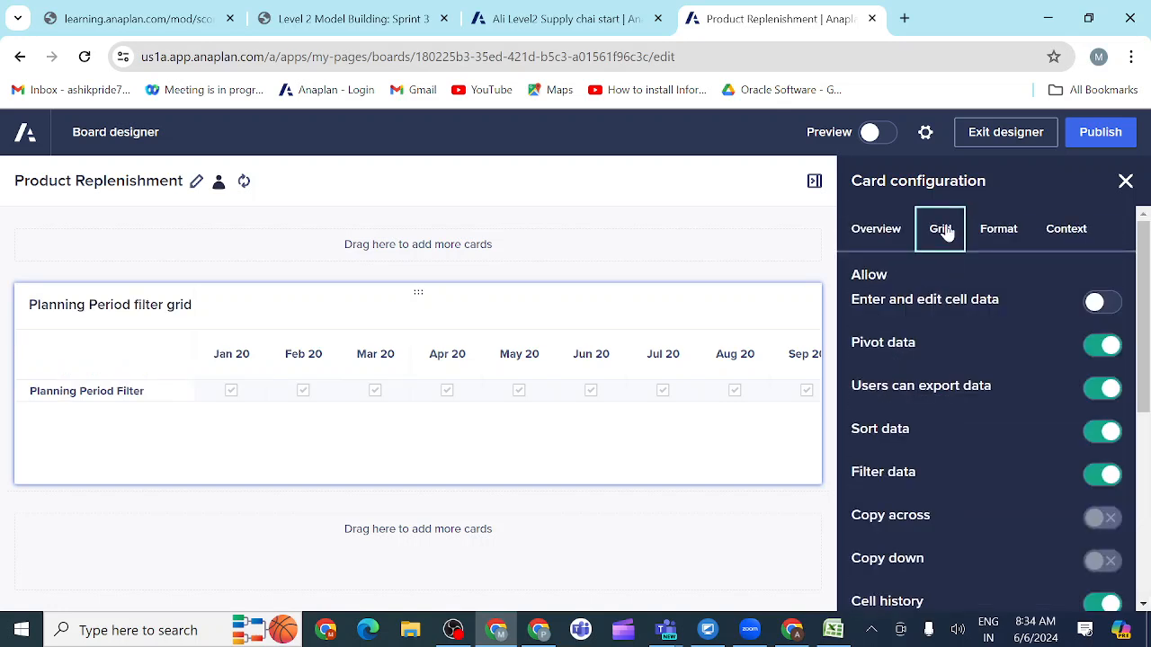
pyautogui.click(1104, 309)
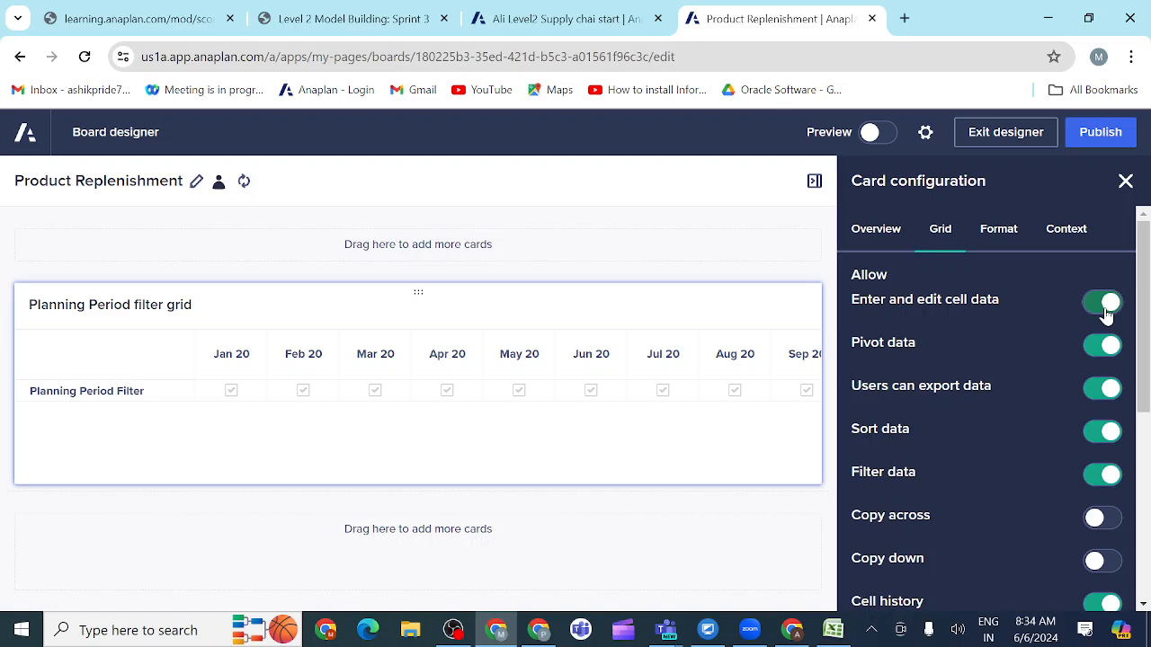
# Step: Try the blue, red and navy theme templates on the grid card, and apply the plain white one
pyautogui.click(1003, 241)
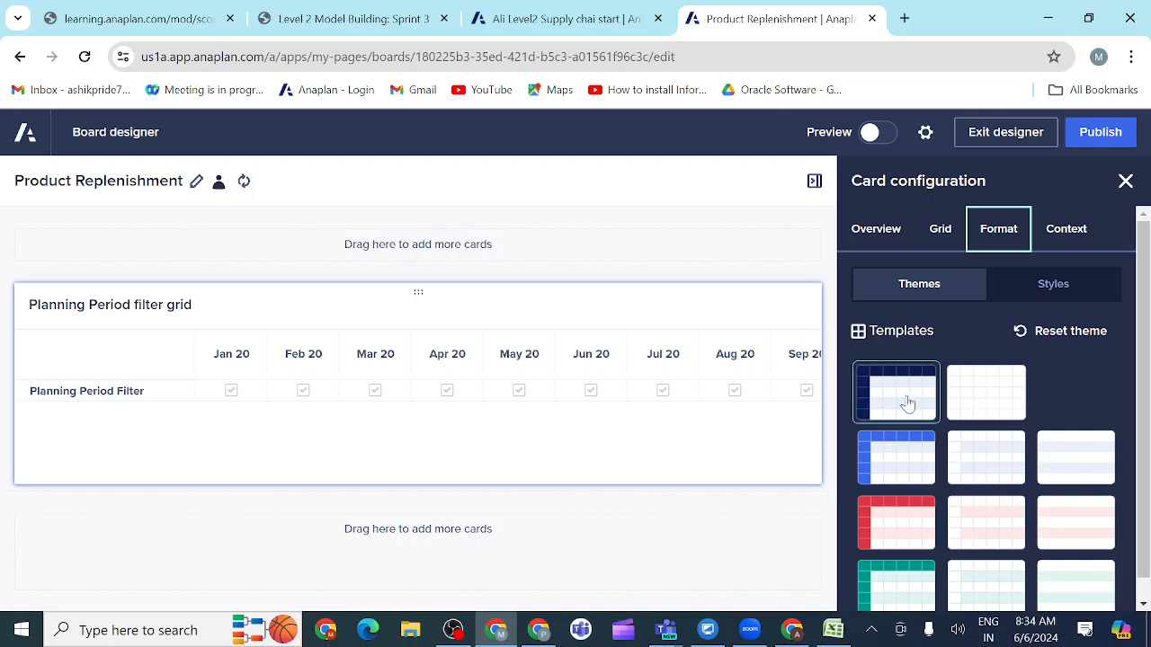
pyautogui.click(893, 458)
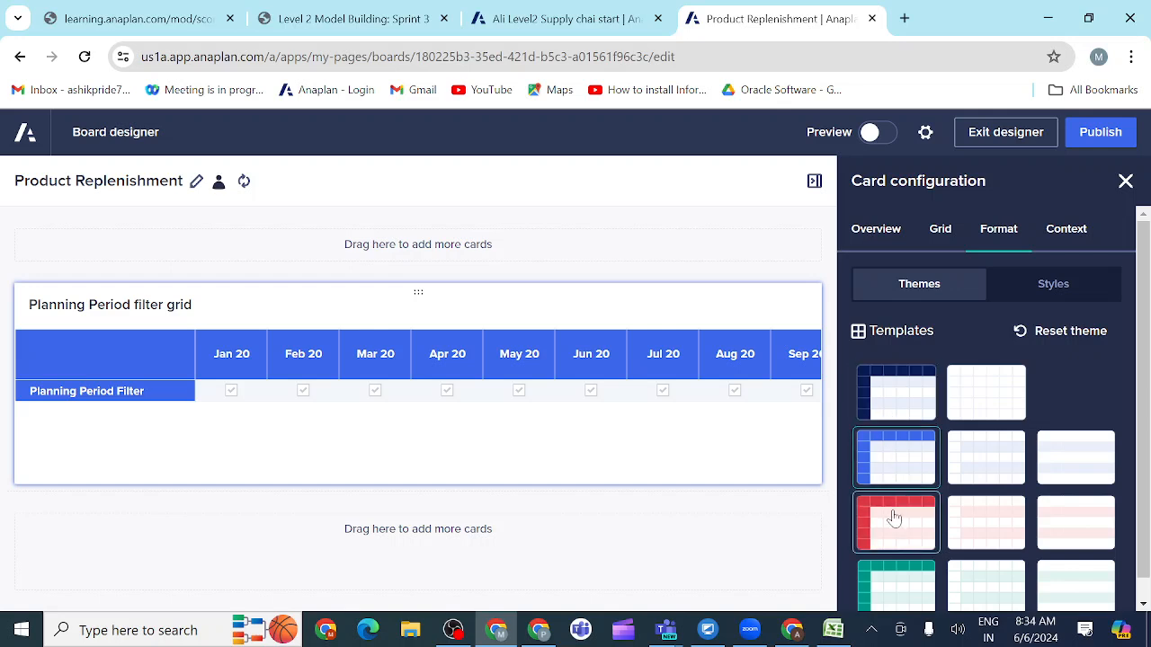
pyautogui.click(895, 534)
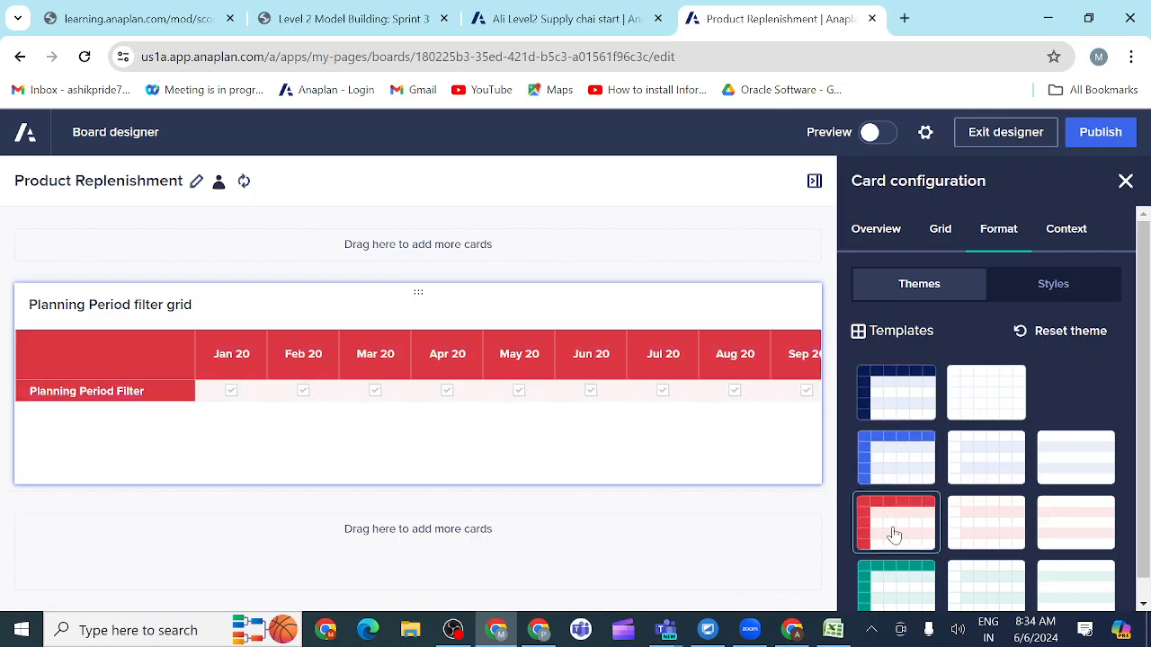
pyautogui.click(889, 461)
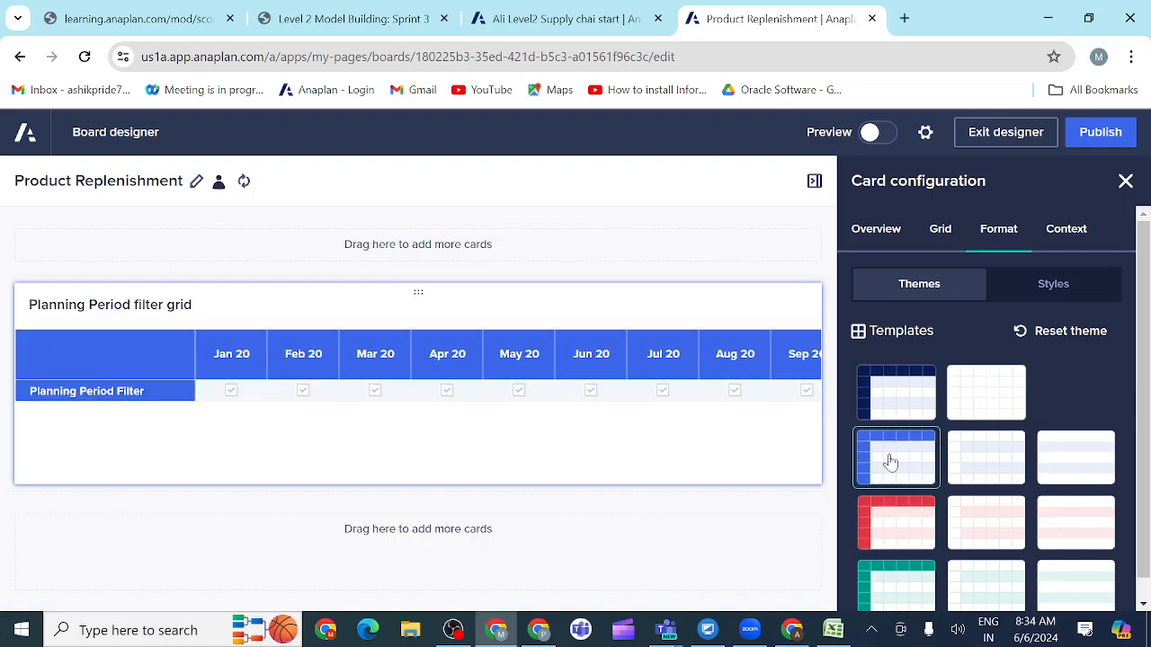
pyautogui.click(886, 406)
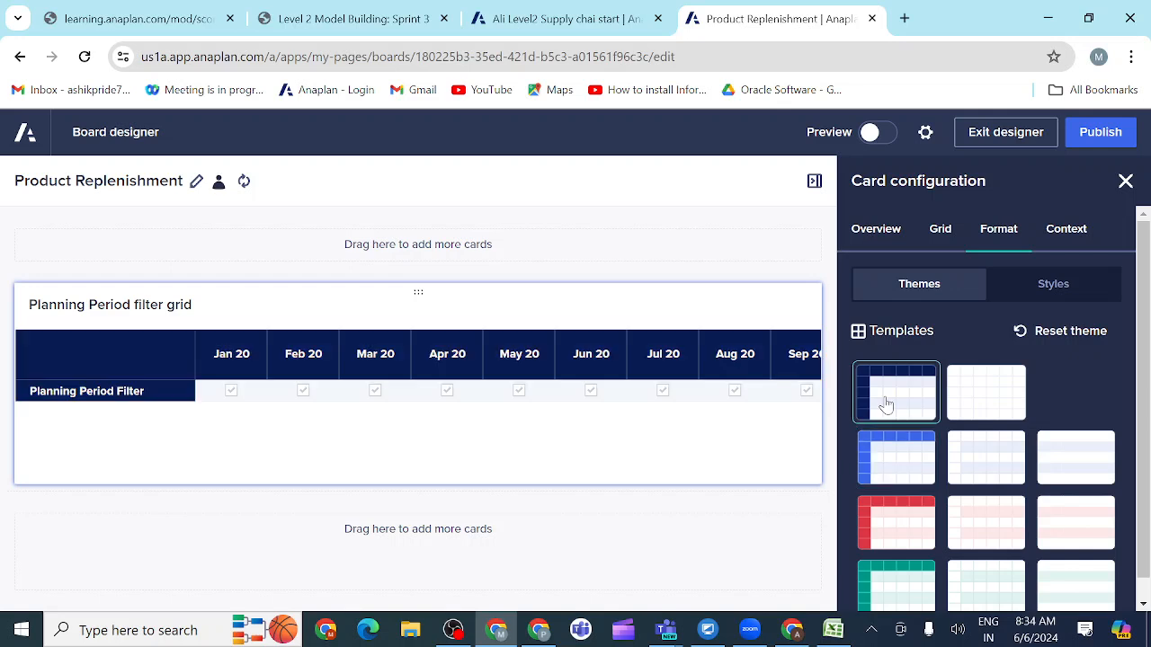
pyautogui.click(961, 404)
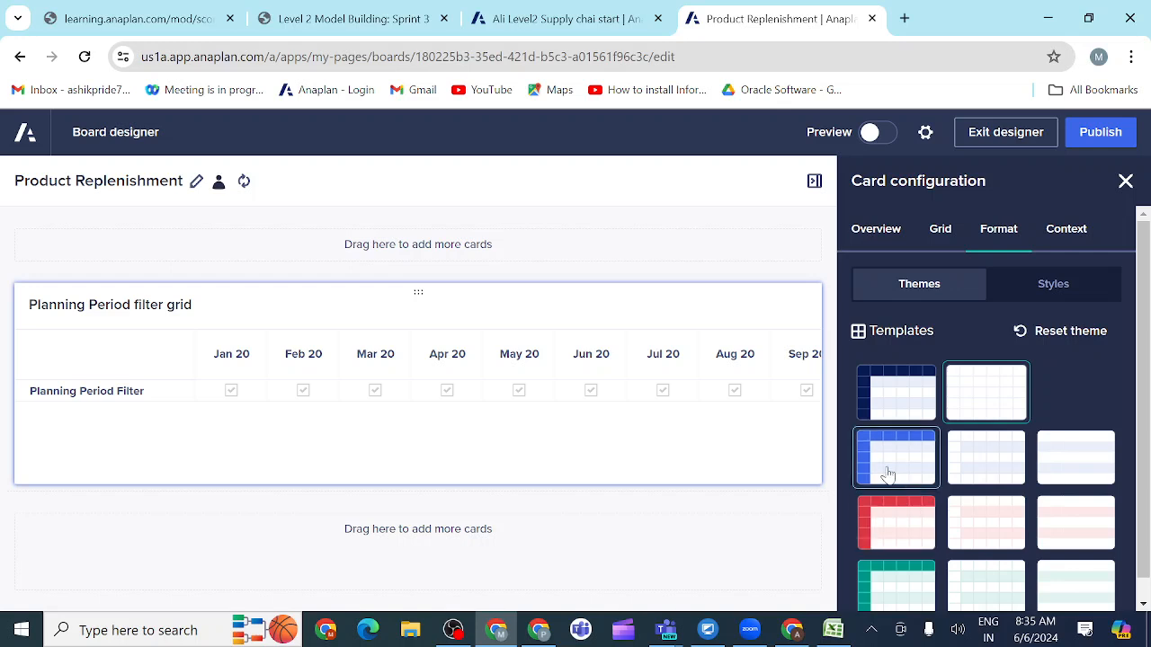
pyautogui.click(888, 475)
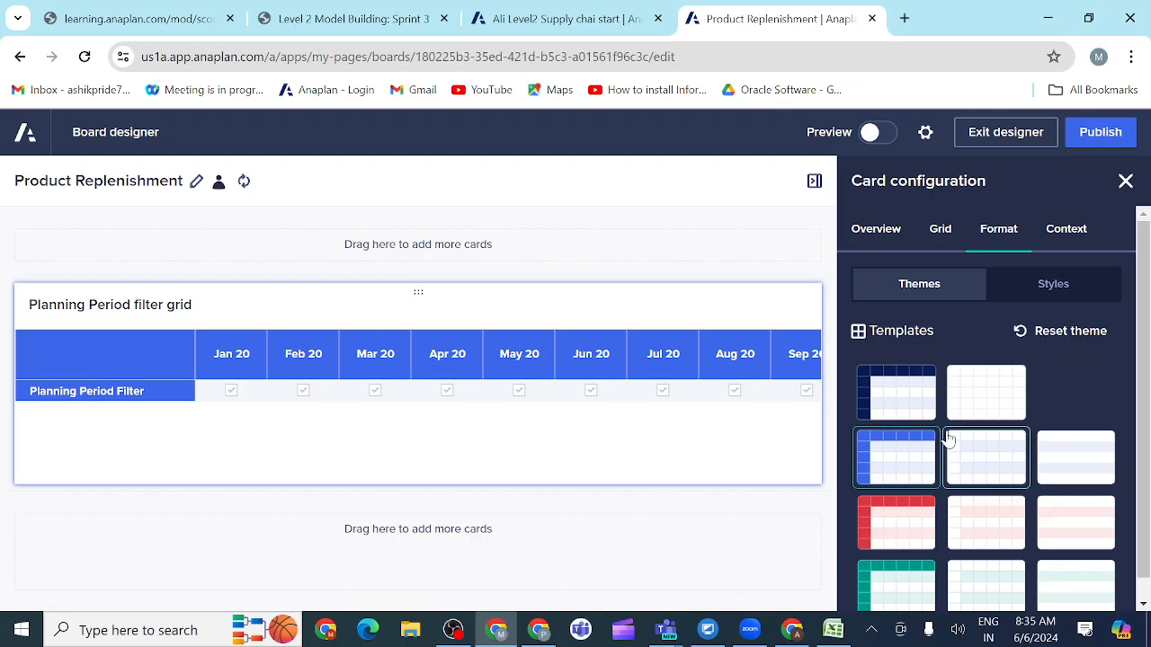
pyautogui.click(974, 406)
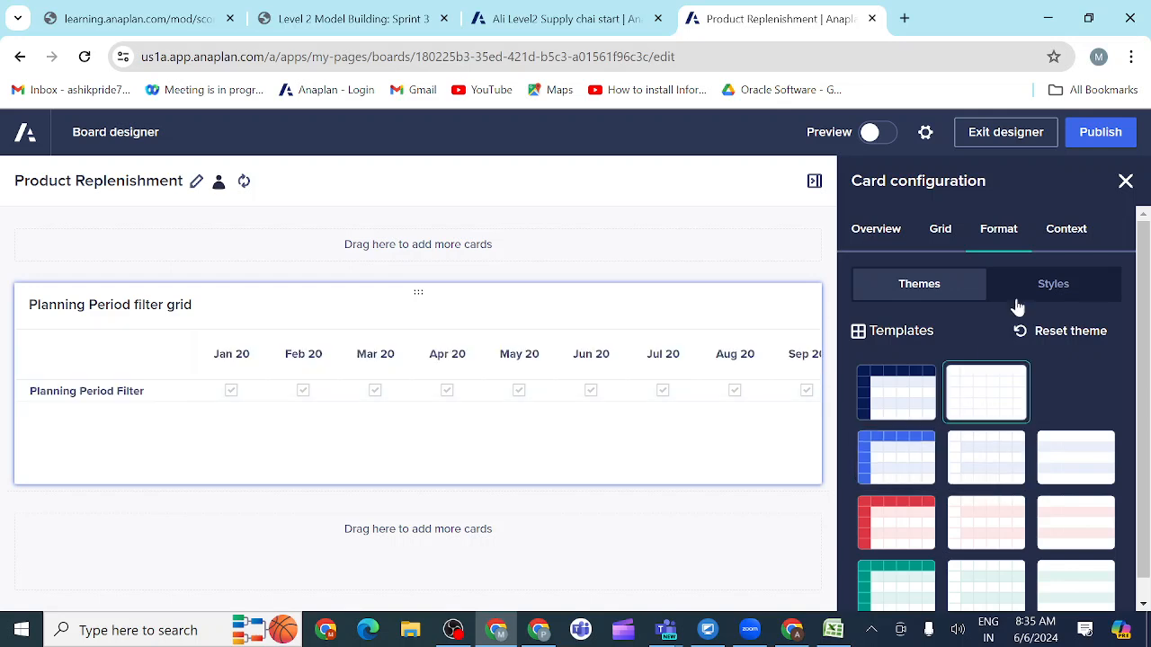
# Step: Enable the hierarchy filter for the card's Time columns and set the page's Time selector to FY20
pyautogui.click(1068, 236)
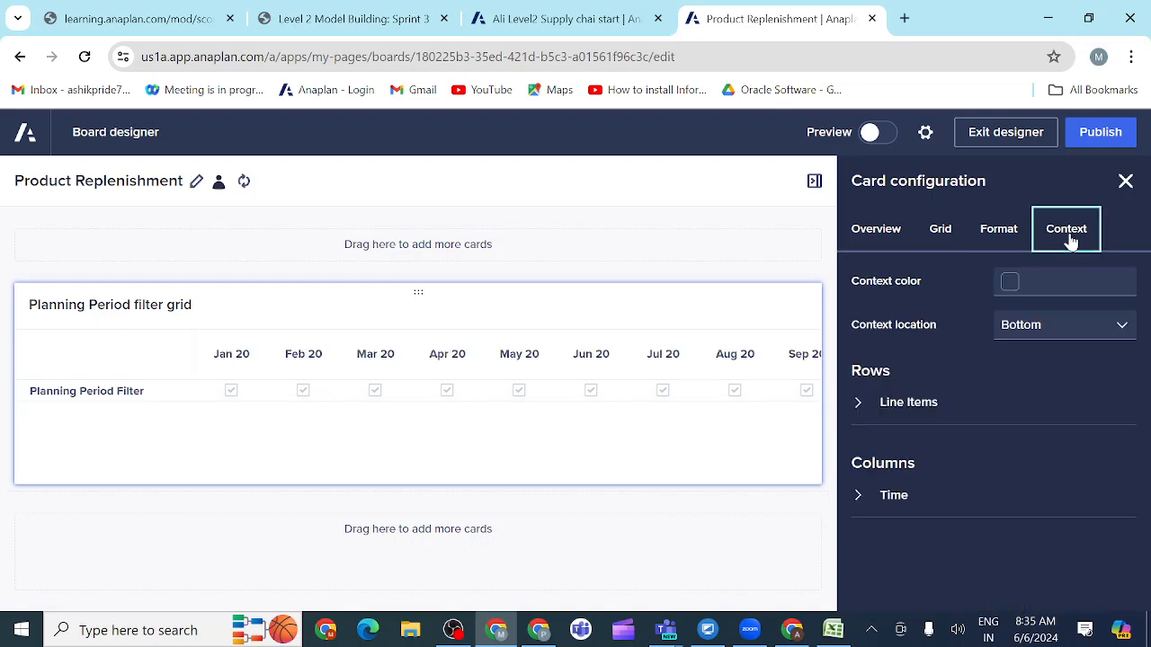
pyautogui.click(857, 405)
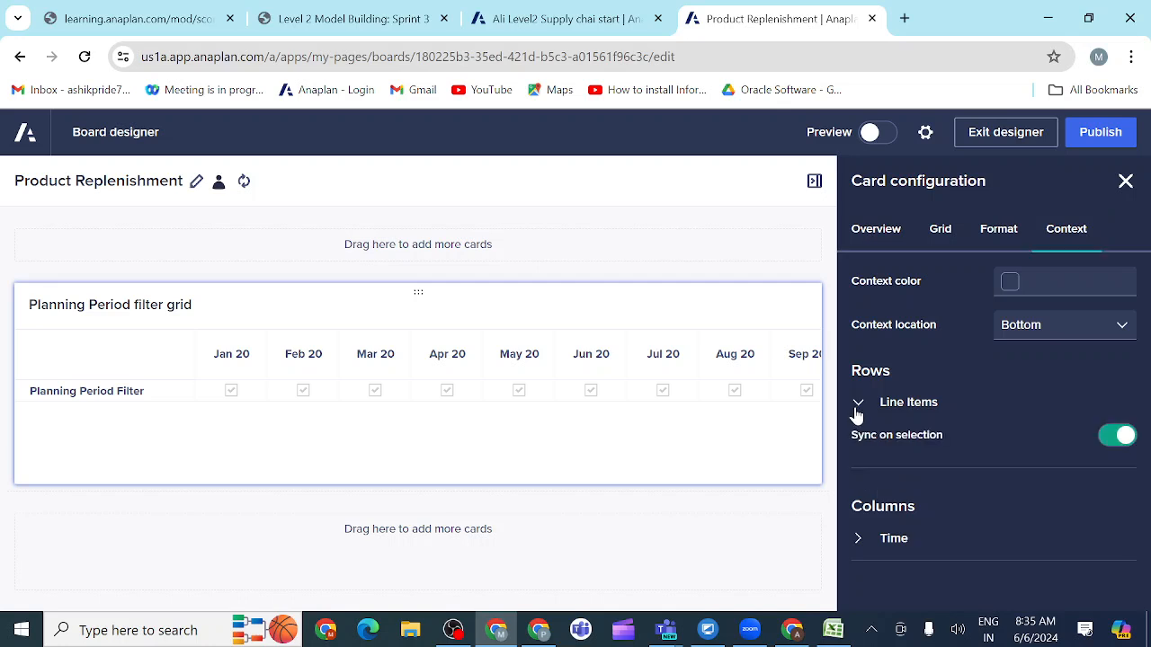
pyautogui.click(860, 542)
pyautogui.scroll(-1, 937, 522)
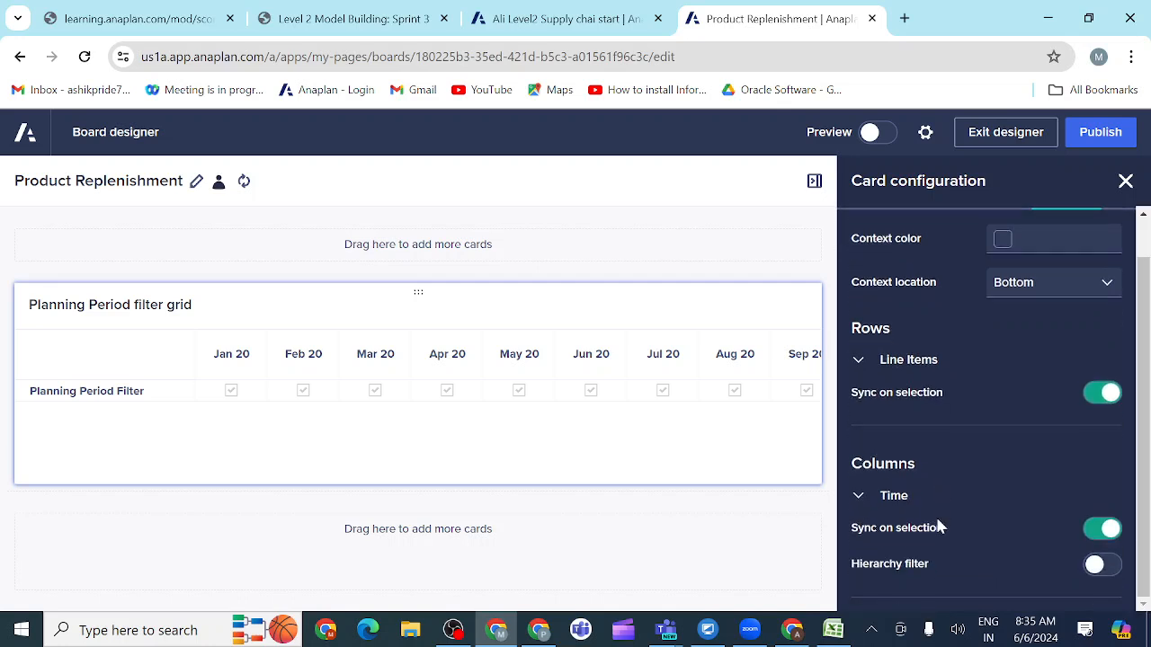
pyautogui.click(1097, 565)
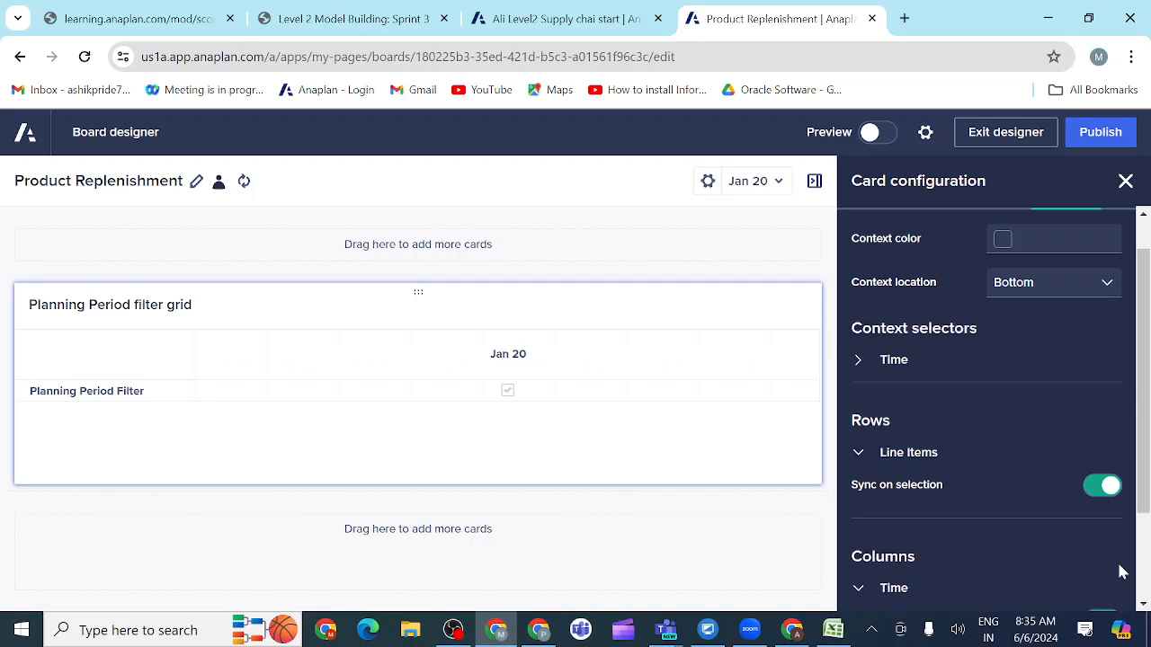
pyautogui.click(777, 181)
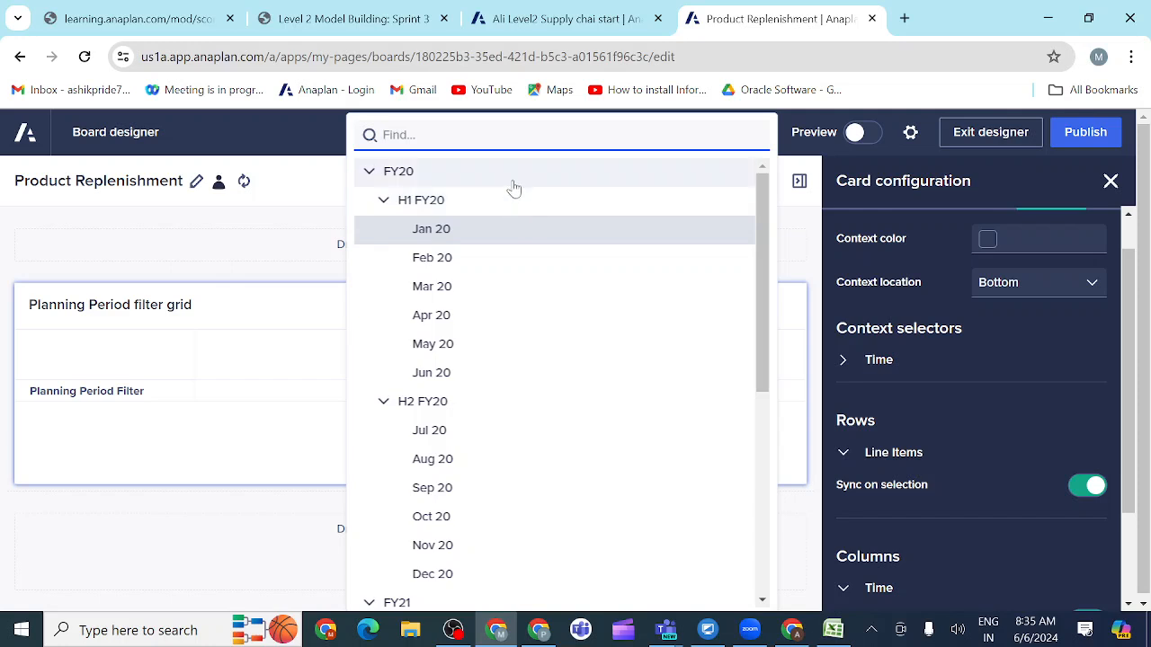
pyautogui.click(512, 183)
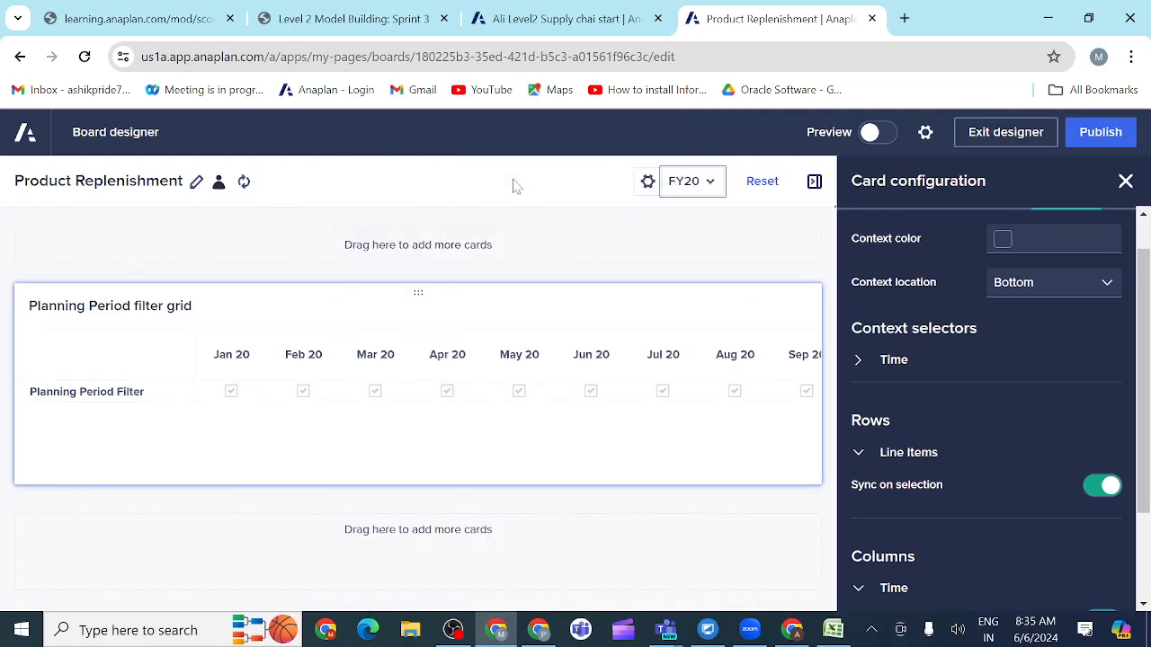
# Step: Publish the board and clear the Planning Period Filter checkboxes from Mar 20 through Dec 20
pyautogui.click(1099, 134)
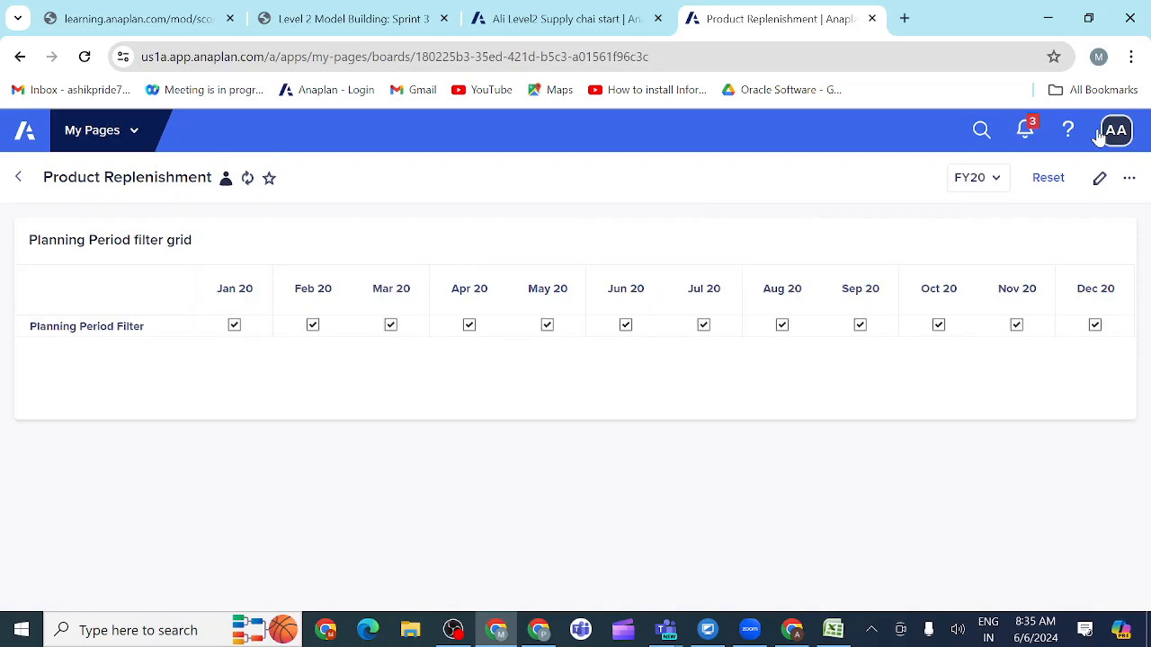
pyautogui.click(234, 327)
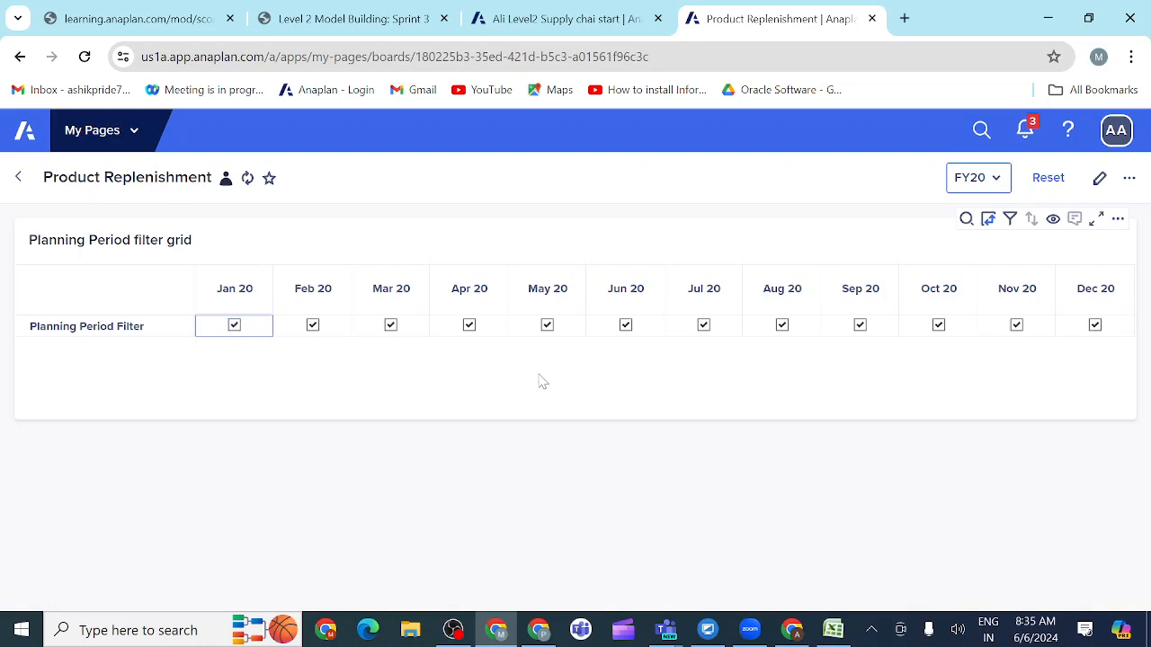
pyautogui.click(1095, 326)
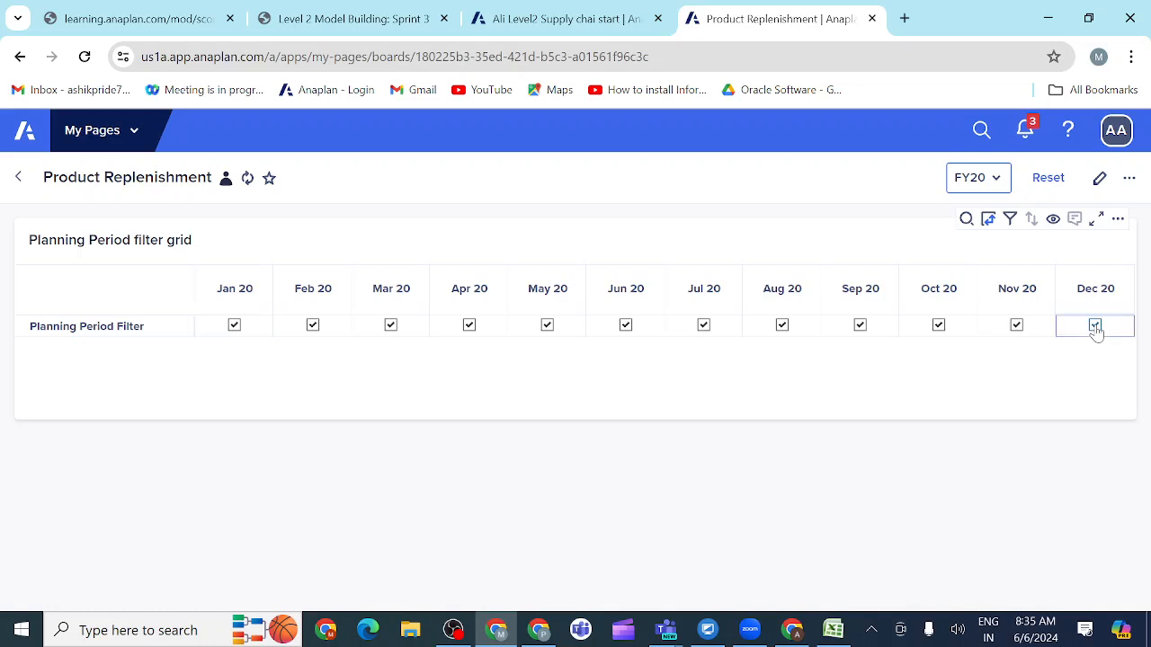
pyautogui.click(1012, 331)
pyautogui.click(939, 331)
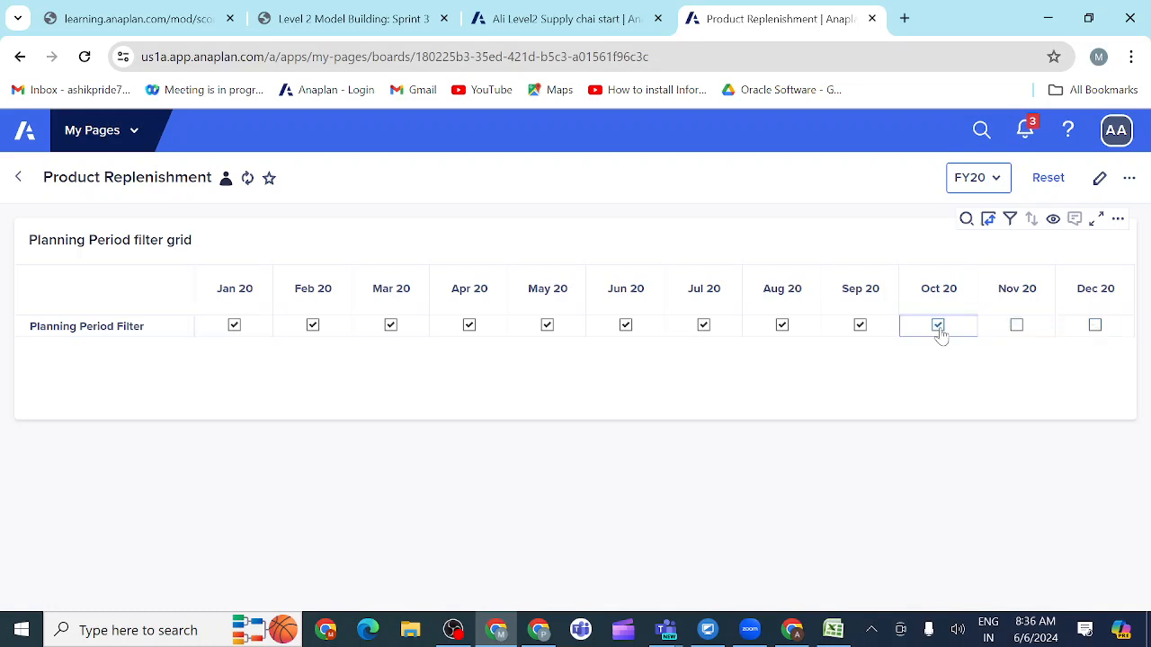
pyautogui.click(860, 329)
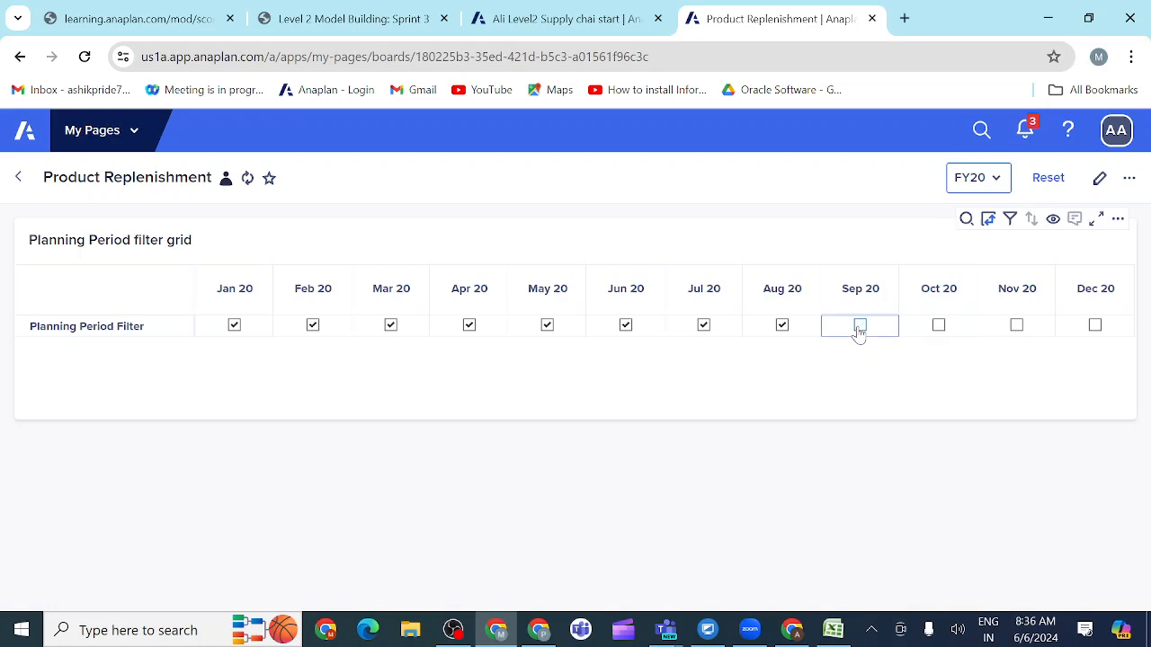
pyautogui.click(781, 329)
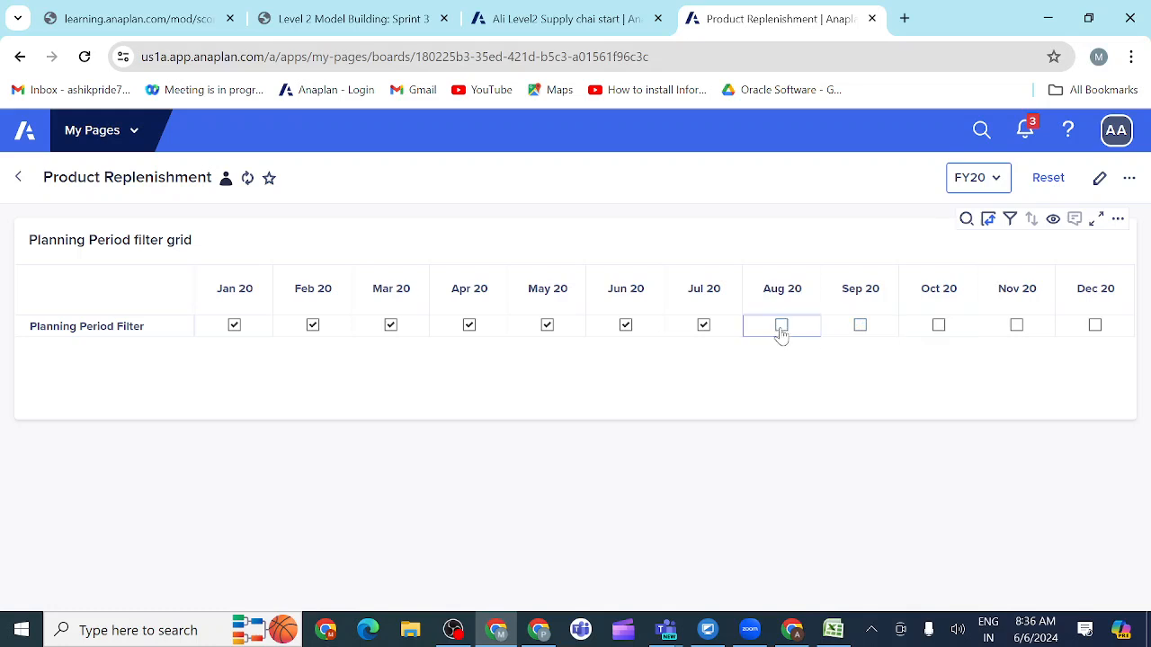
pyautogui.click(702, 329)
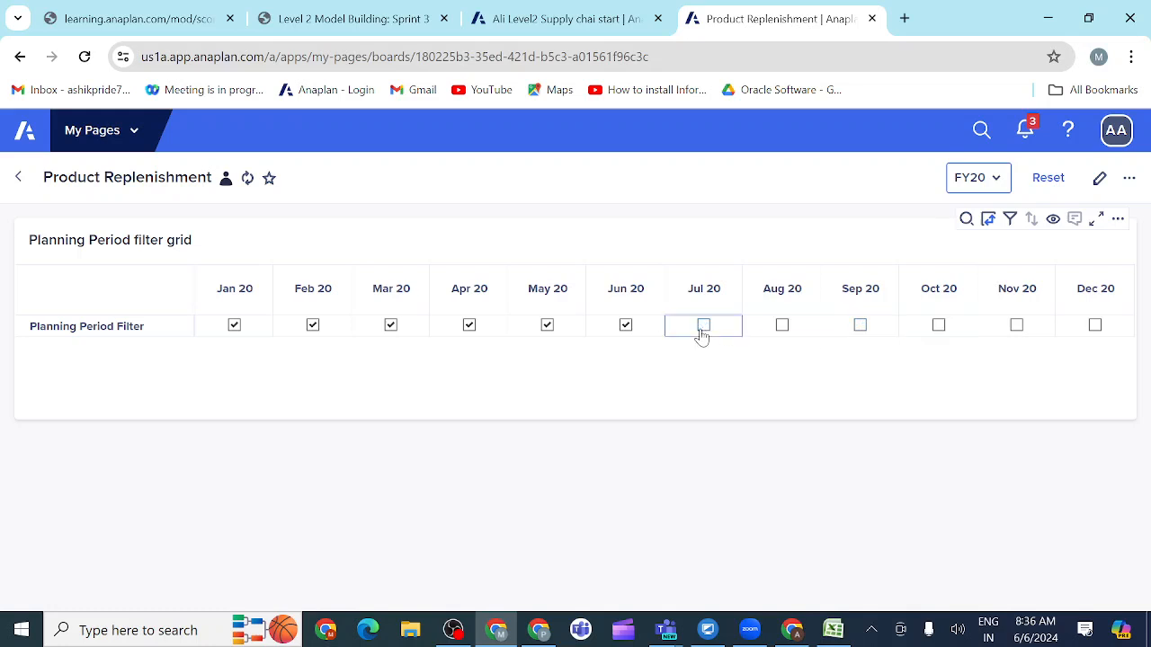
pyautogui.click(625, 329)
pyautogui.click(546, 329)
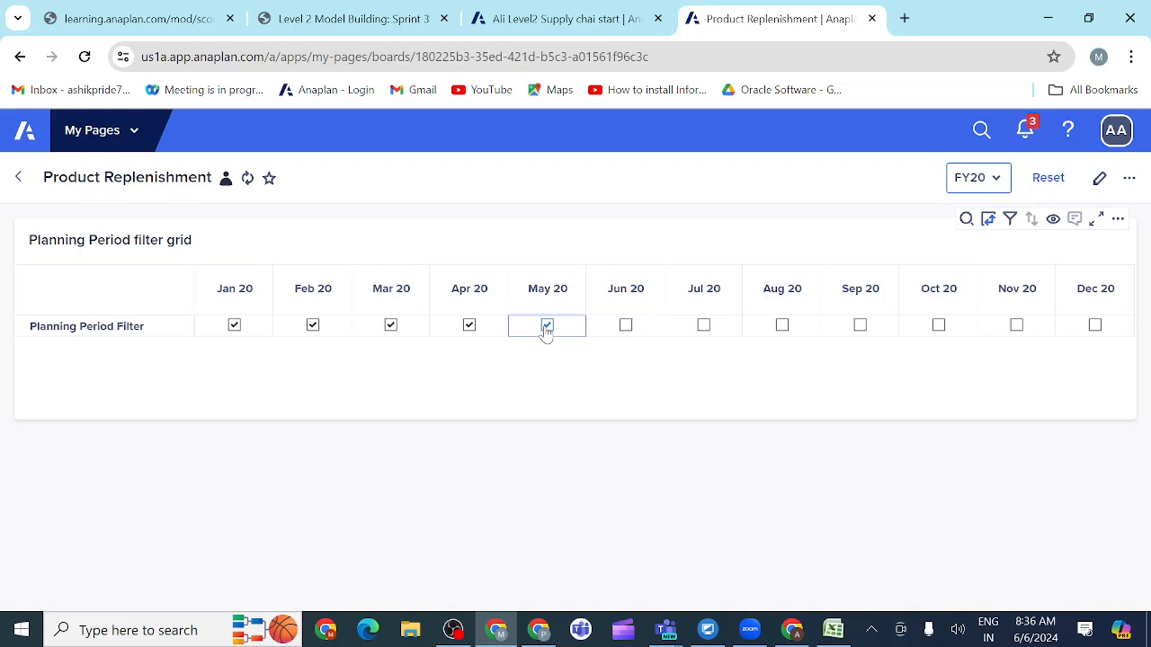
pyautogui.click(469, 327)
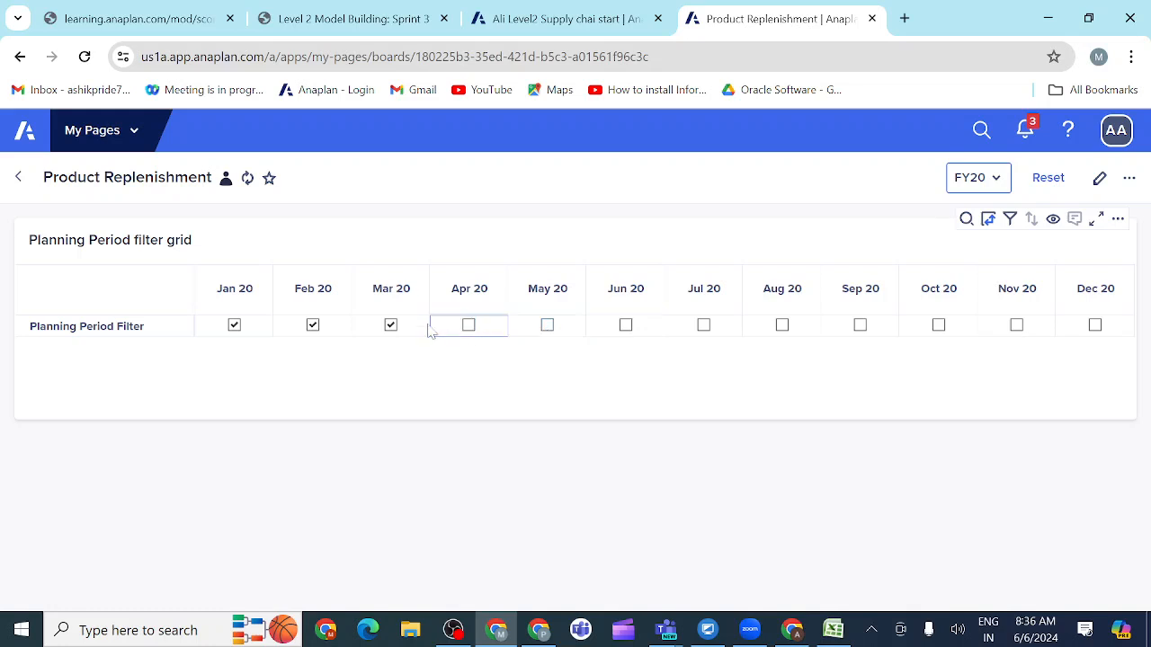
pyautogui.click(390, 327)
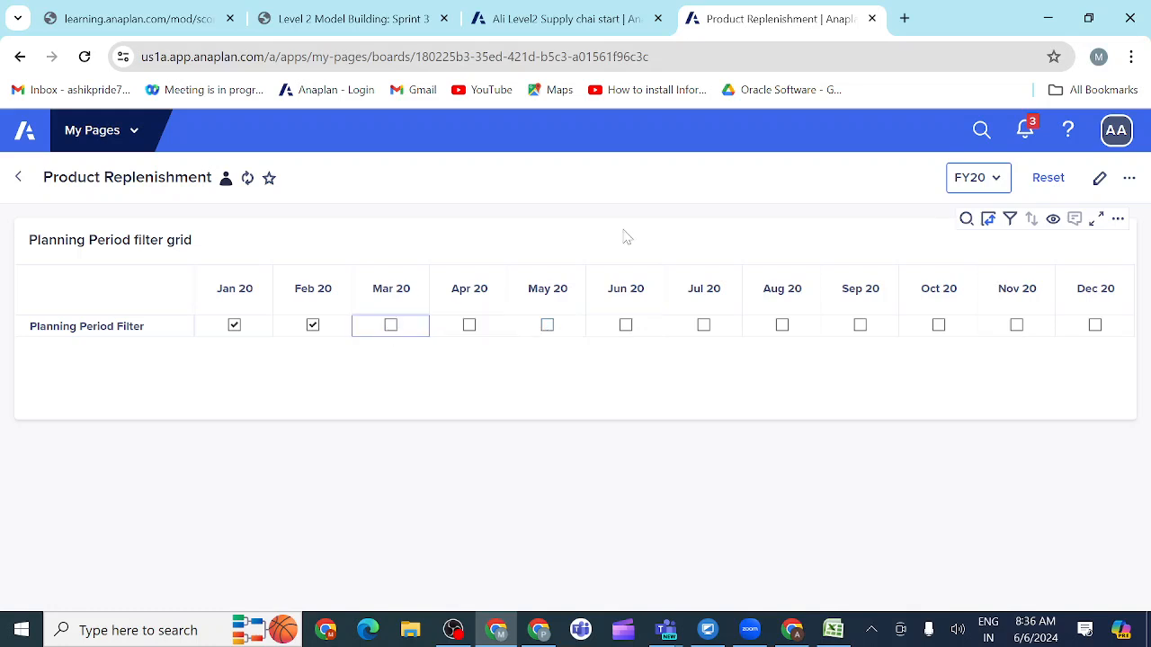
# Step: Compare the published filter grid with the activity's Product Replenishment prototype
pyautogui.click(366, 20)
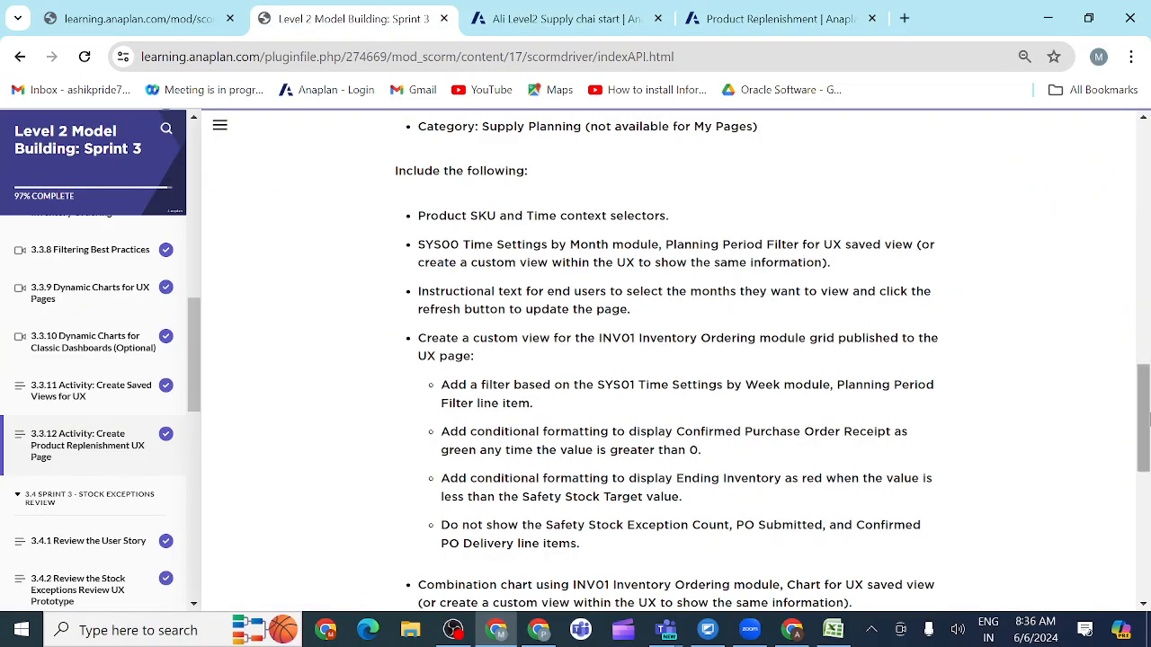
pyautogui.moveTo(1144, 420); pyautogui.dragTo(1115, 267)
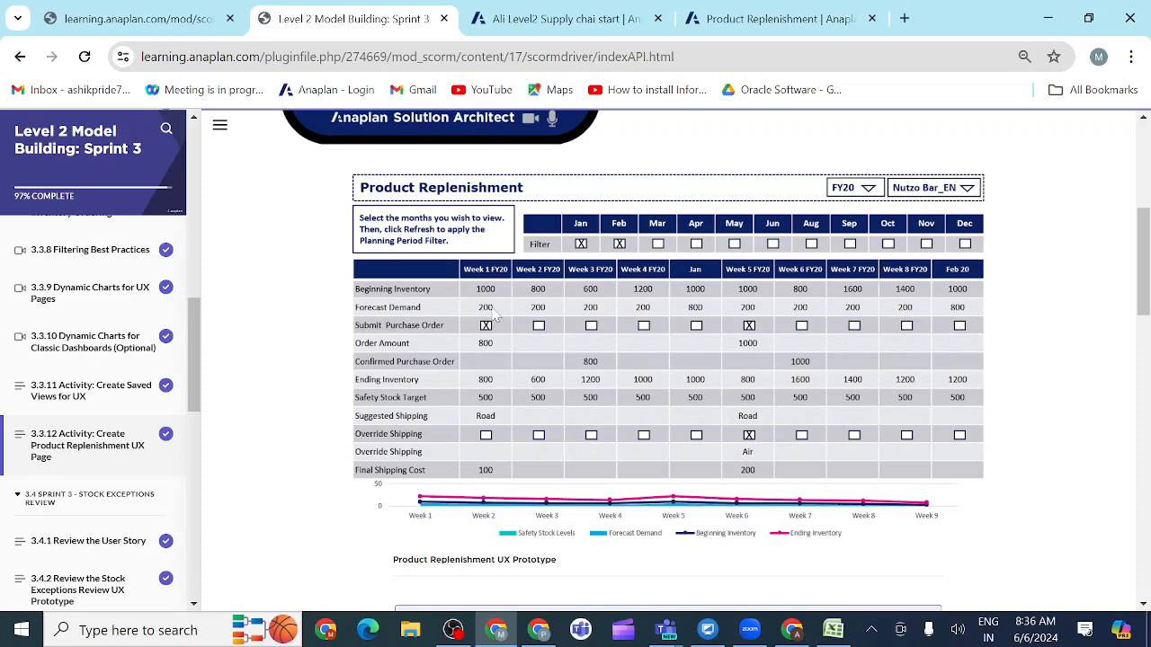
# Step: Reopen the Product Replenishment board for editing and add a text card beside the Planning Period filter grid, ready for text entry
pyautogui.scroll(-3, 538, 506)
pyautogui.scroll(-3, 539, 506)
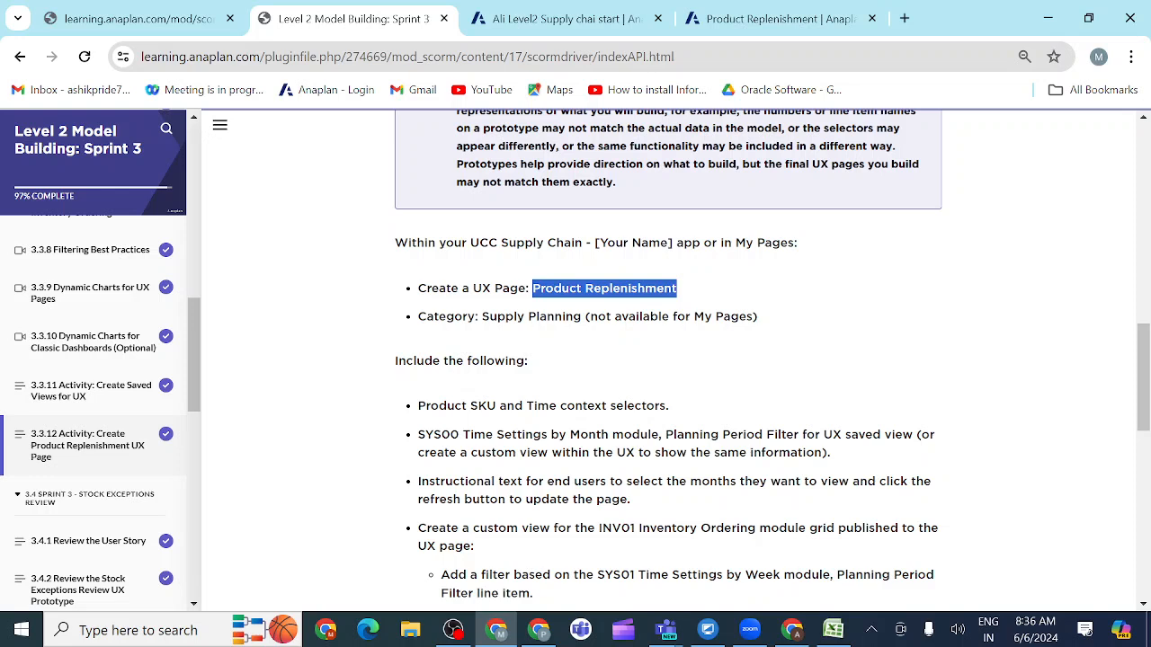
pyautogui.click(765, 25)
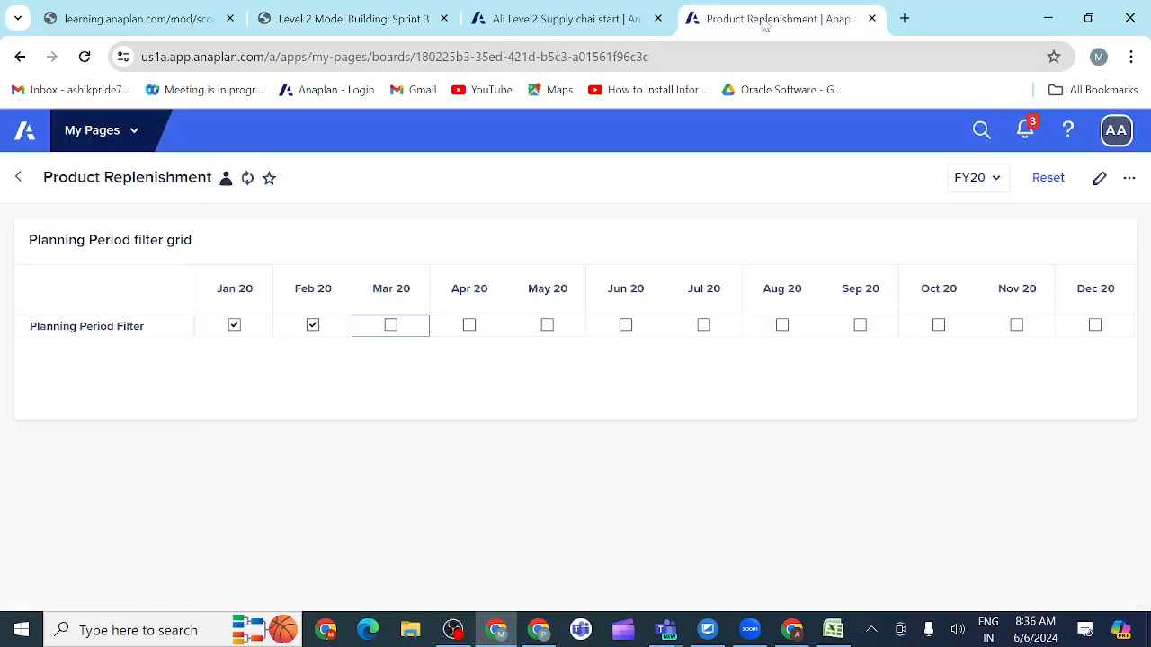
pyautogui.click(1098, 179)
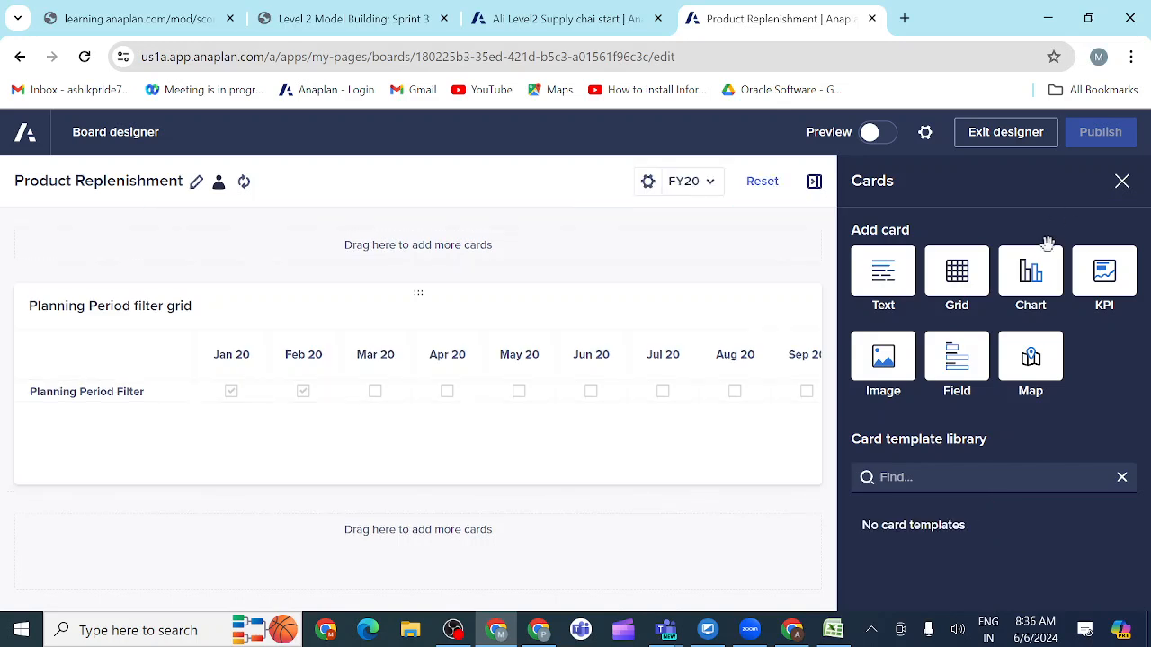
pyautogui.moveTo(888, 272); pyautogui.dragTo(106, 409)
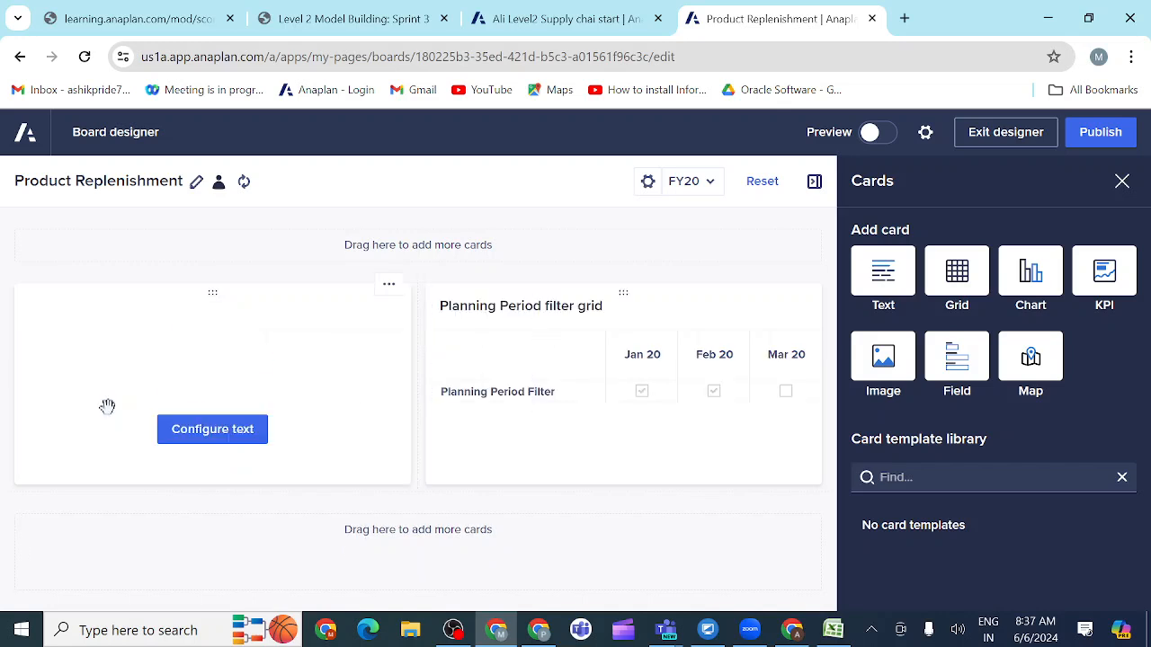
pyautogui.click(189, 436)
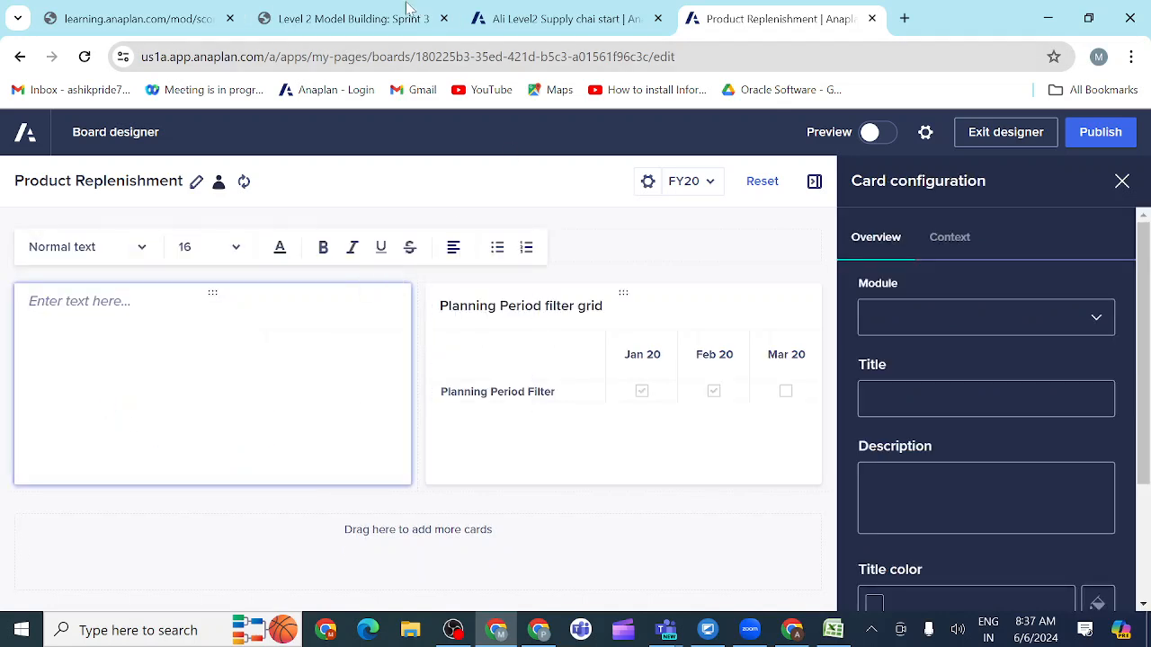
# Step: Fill the text card with the activity's wording "select the months they want to view and click the refresh button to update the page."
pyautogui.click(292, 24)
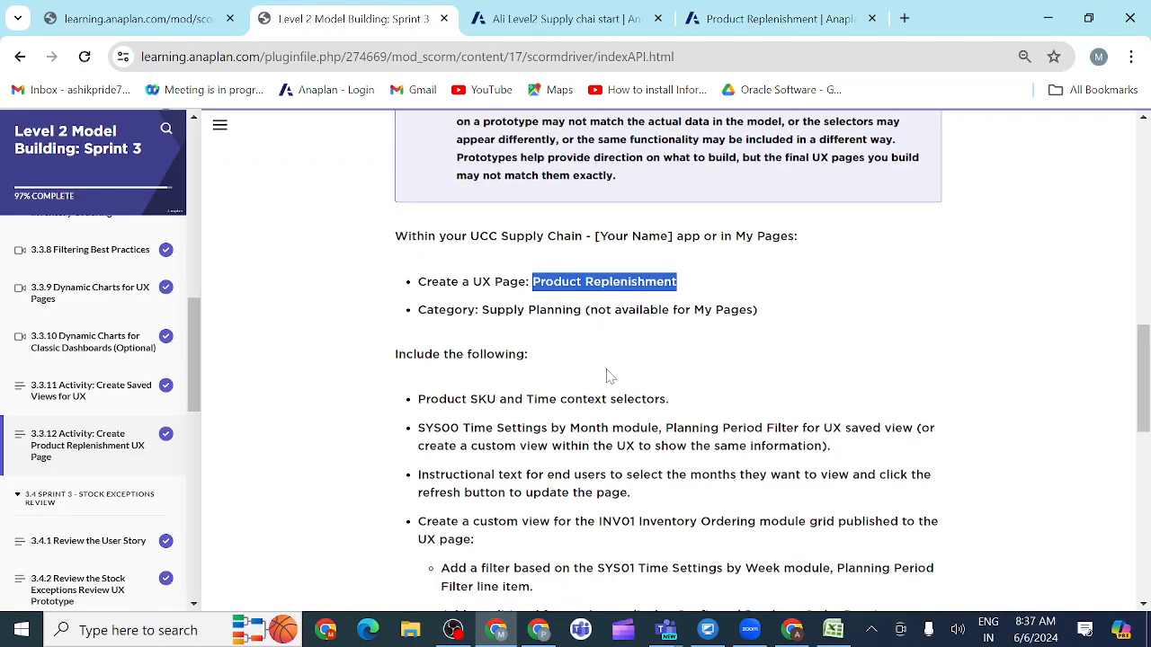
pyautogui.scroll(-1, 608, 377)
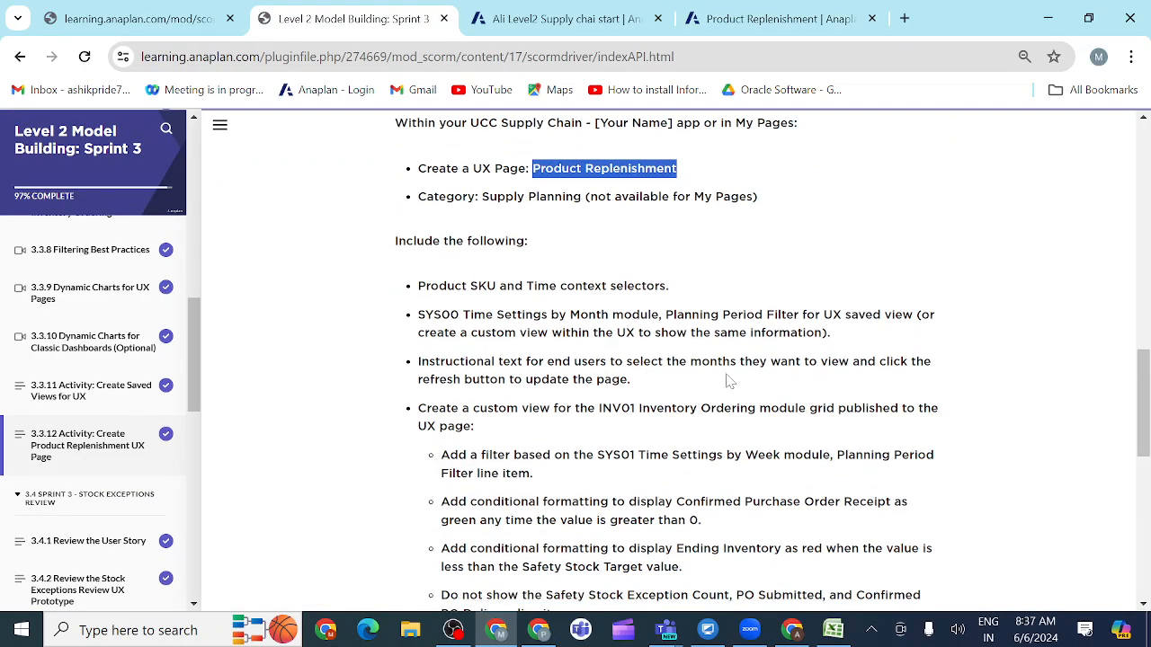
pyautogui.moveTo(626, 361); pyautogui.dragTo(868, 361)
pyautogui.moveTo(900, 361); pyautogui.dragTo(932, 385)
pyautogui.hotkey('ctrl', 'c')
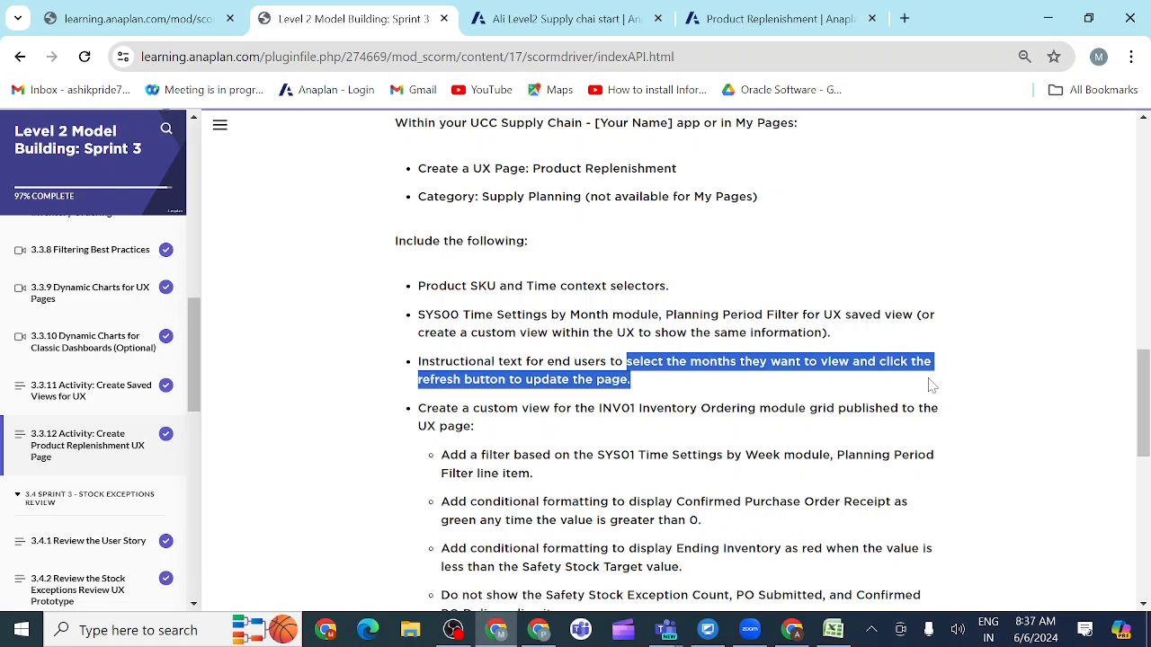
pyautogui.click(760, 20)
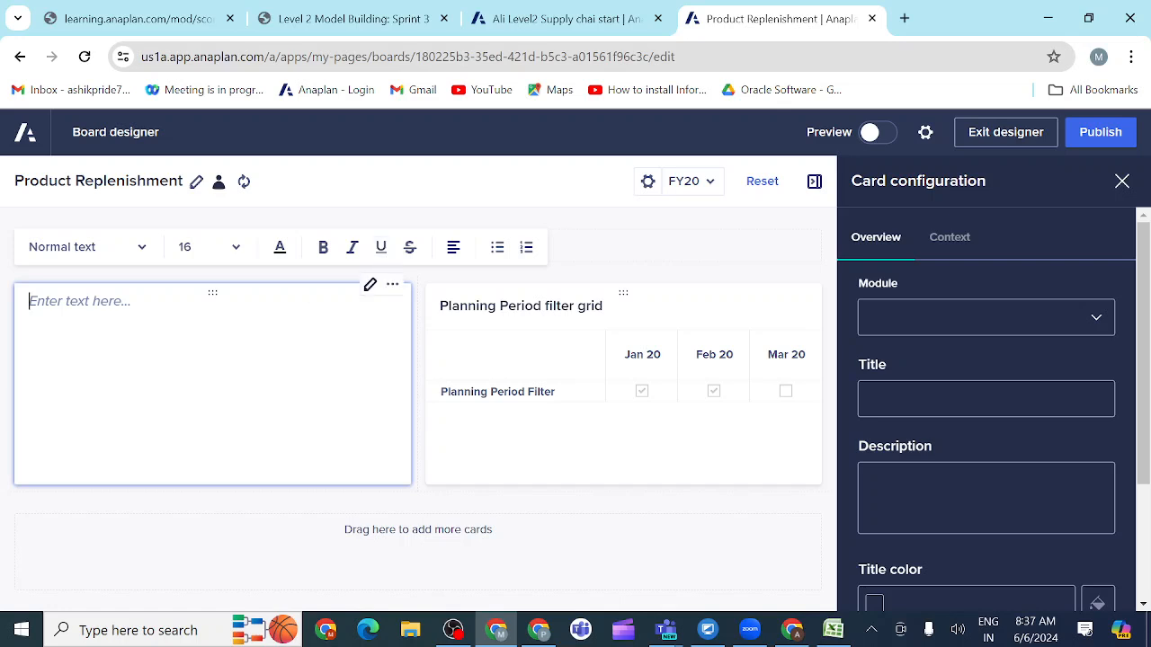
pyautogui.hotkey('ctrl', 'v')
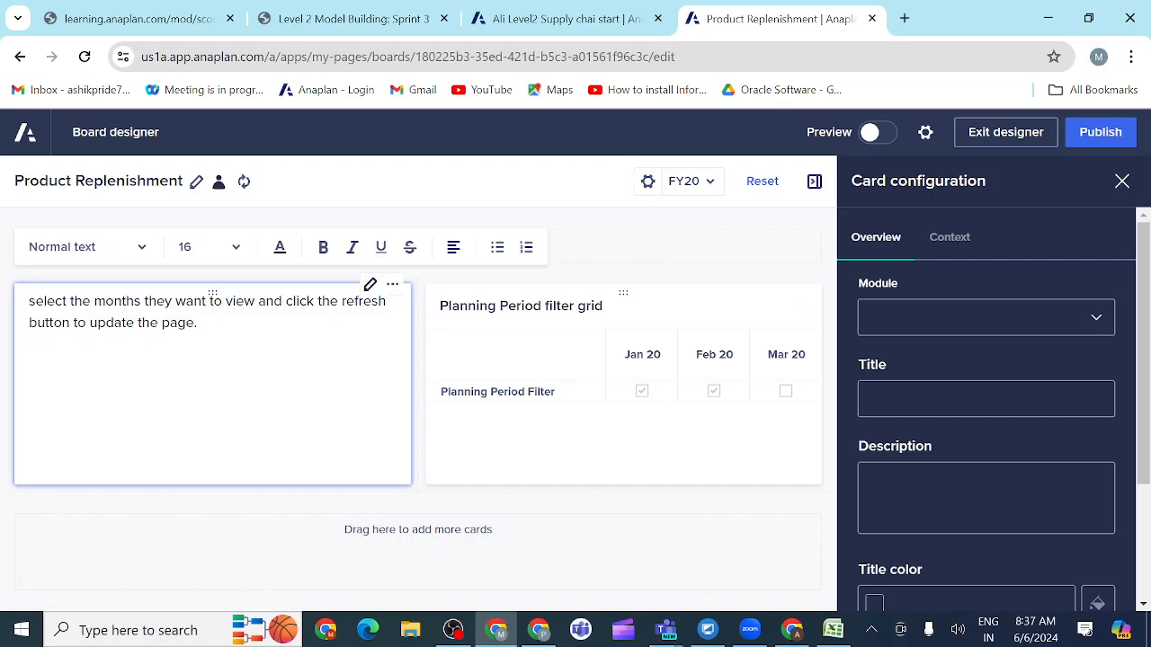
# Step: Check the prototype's instruction box and make the card's instructional text bold and centre-aligned
pyautogui.click(235, 249)
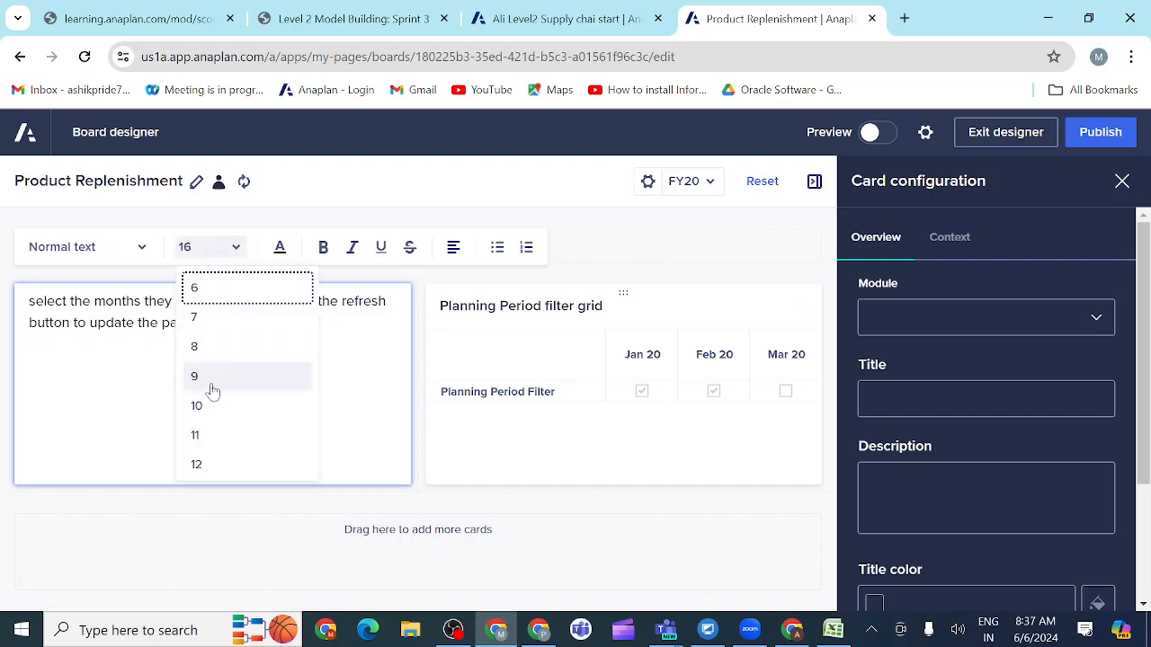
pyautogui.click(289, 225)
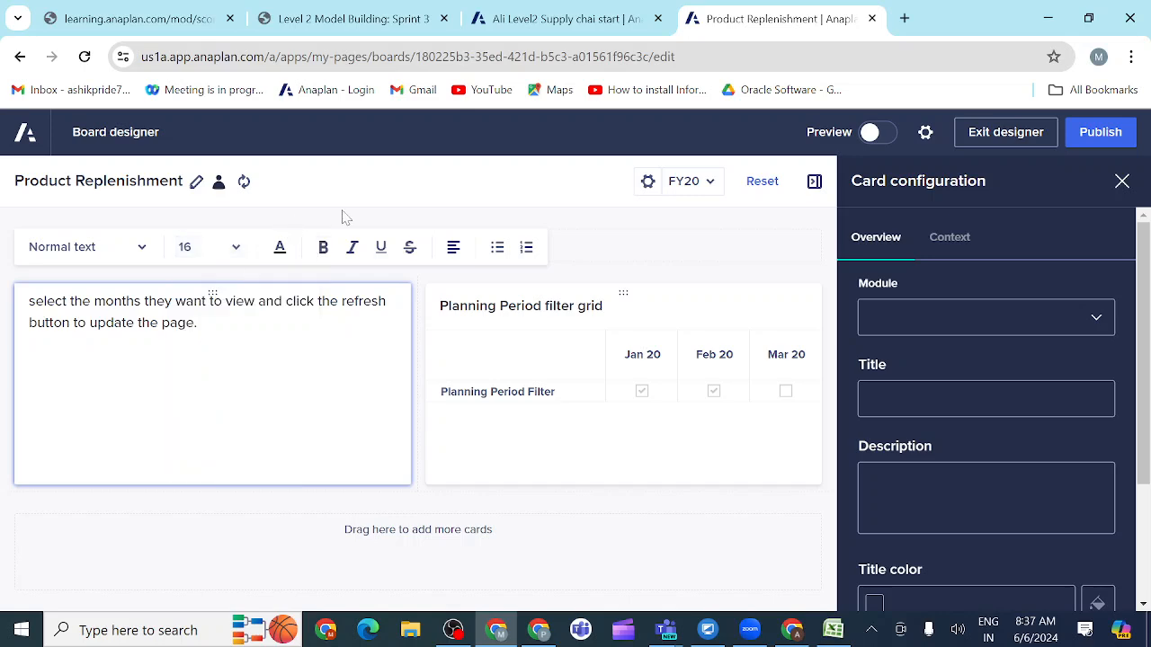
pyautogui.click(369, 20)
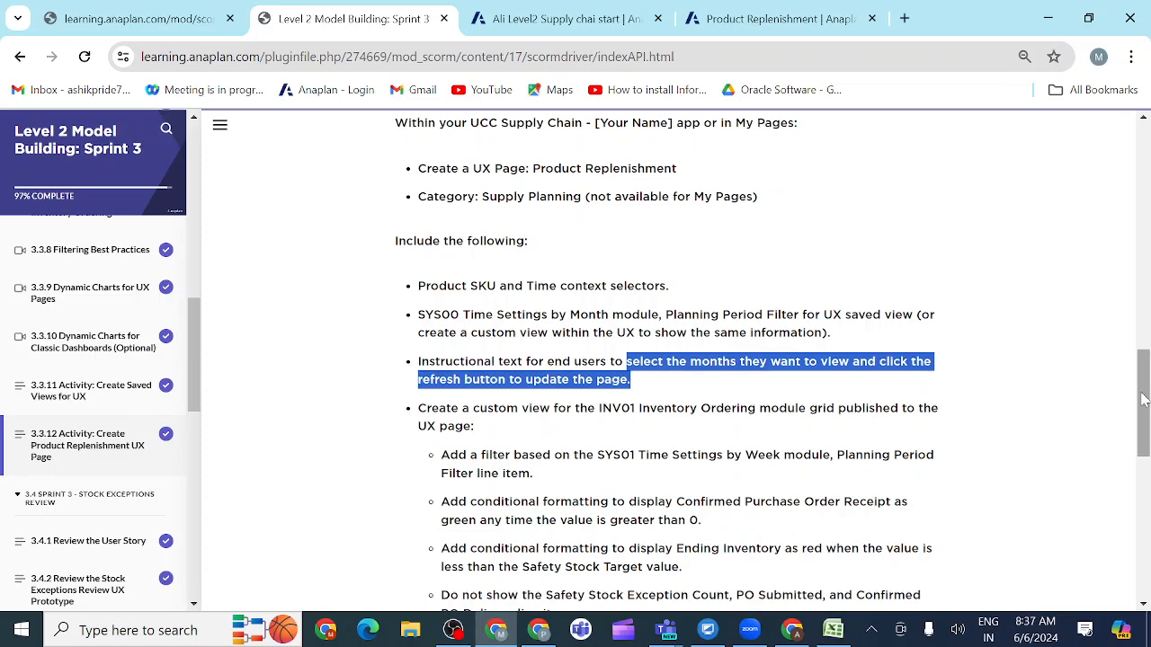
pyautogui.moveTo(1141, 398); pyautogui.dragTo(1130, 273)
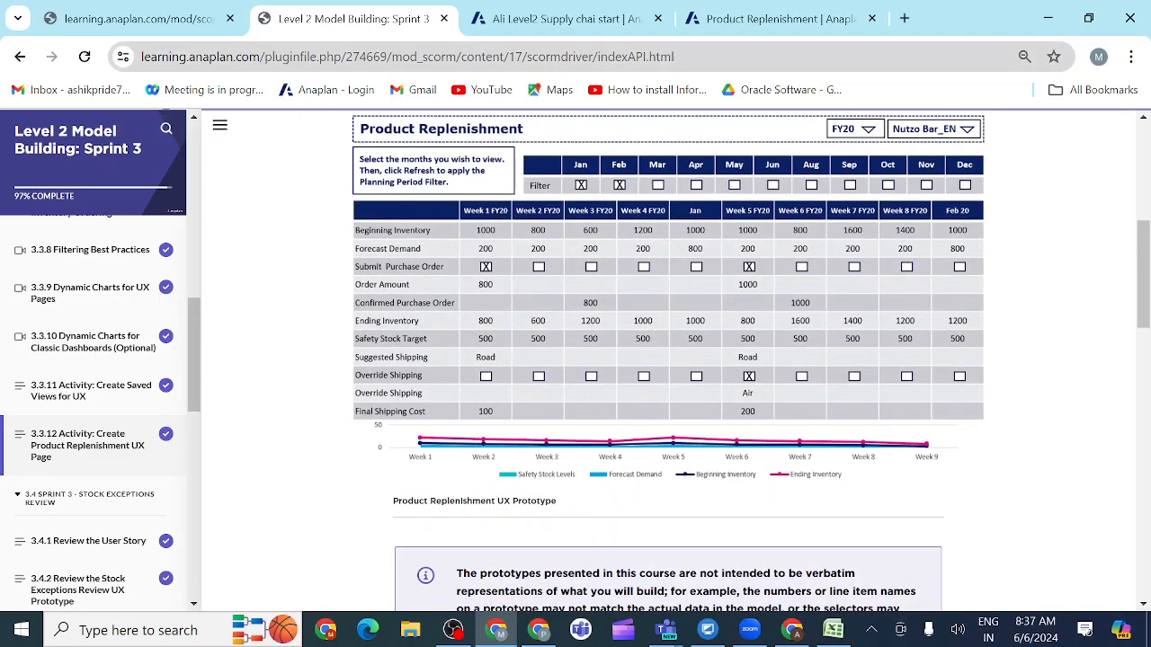
pyautogui.click(764, 21)
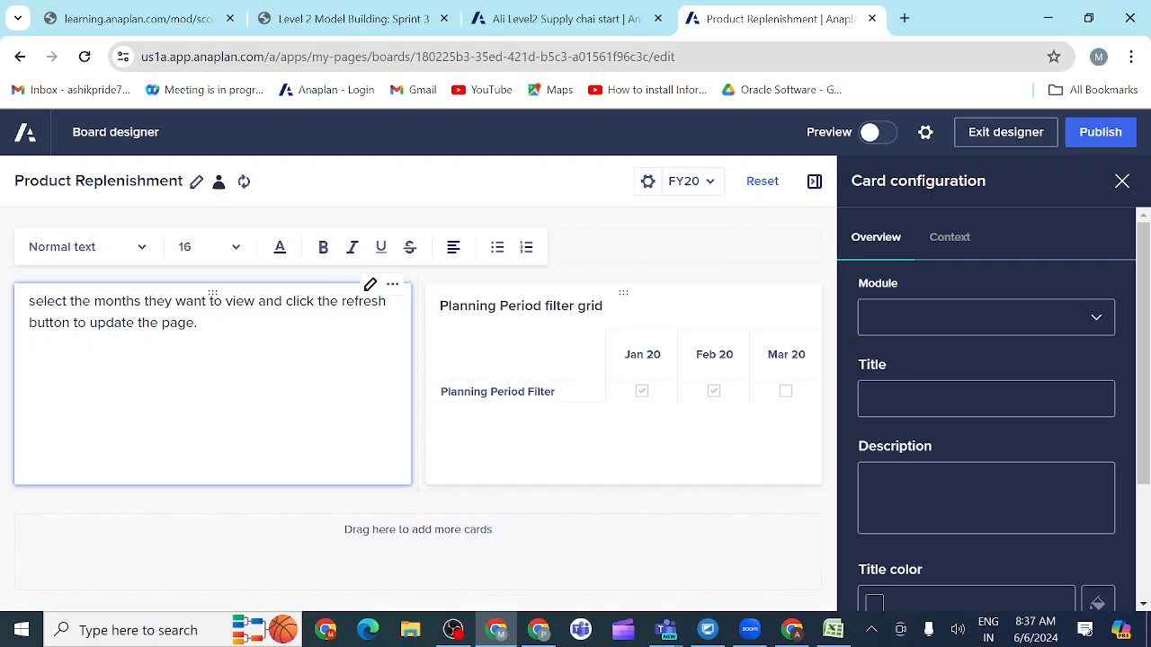
pyautogui.moveTo(196, 323); pyautogui.dragTo(29, 301)
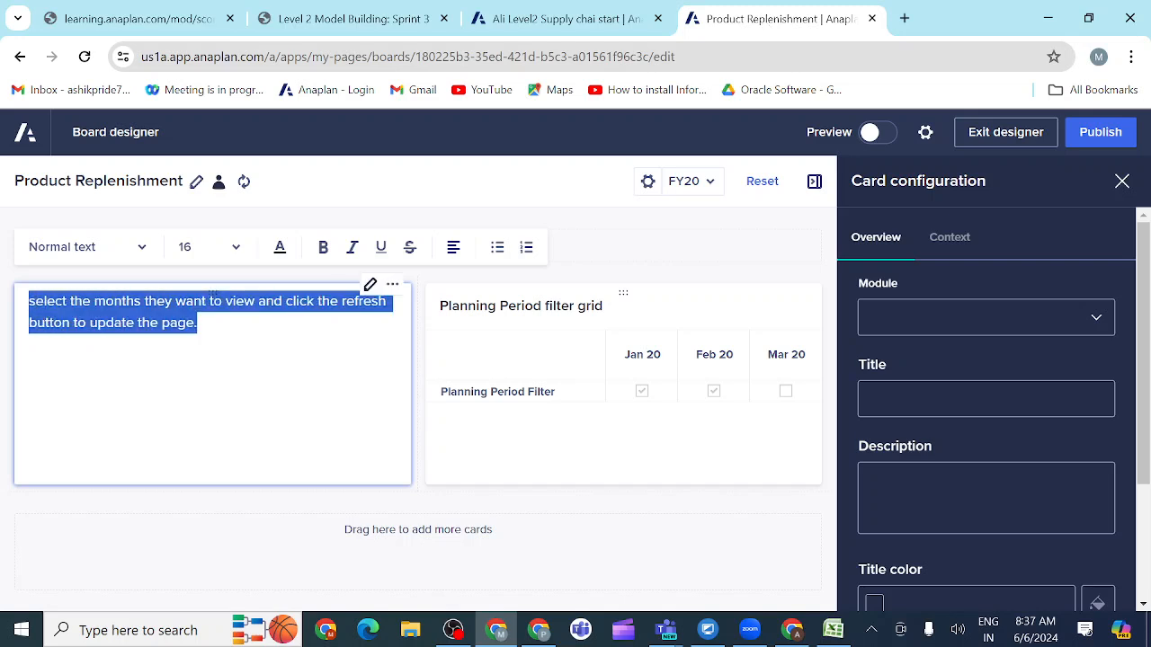
pyautogui.click(324, 249)
pyautogui.click(254, 323)
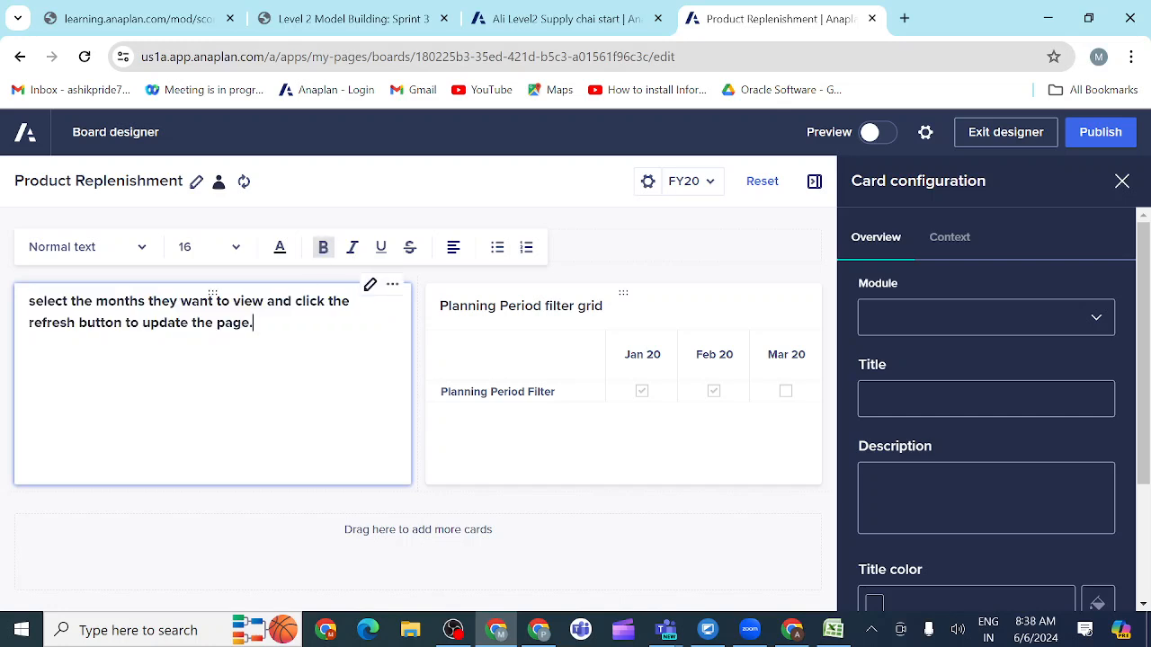
pyautogui.click(454, 248)
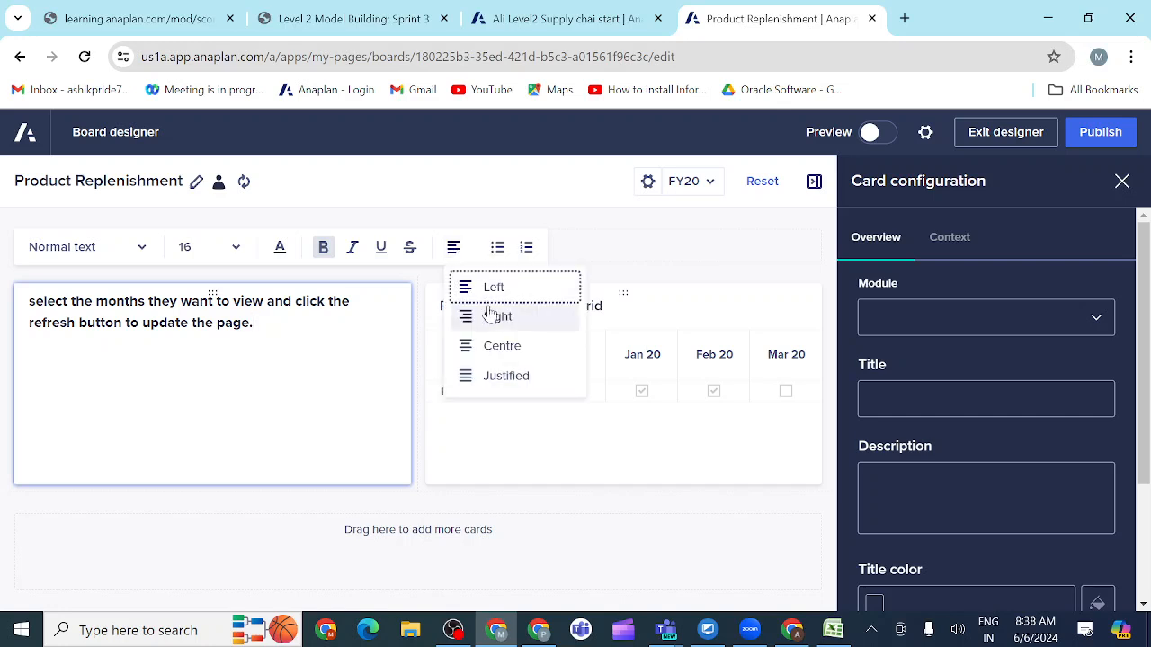
pyautogui.click(494, 358)
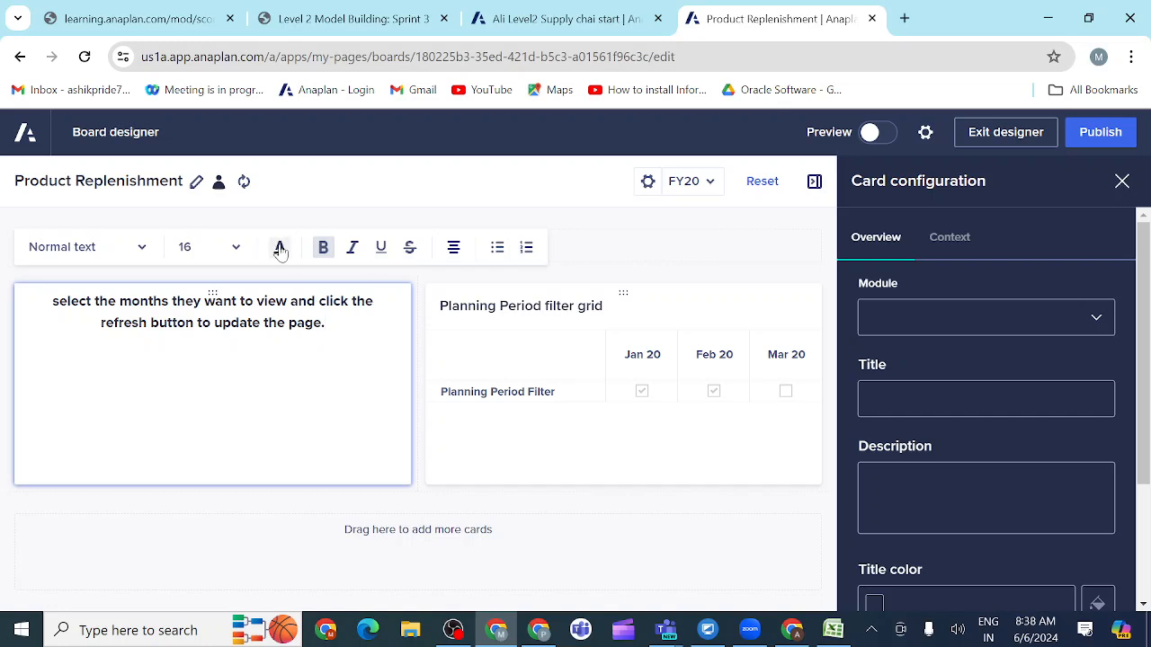
pyautogui.click(249, 224)
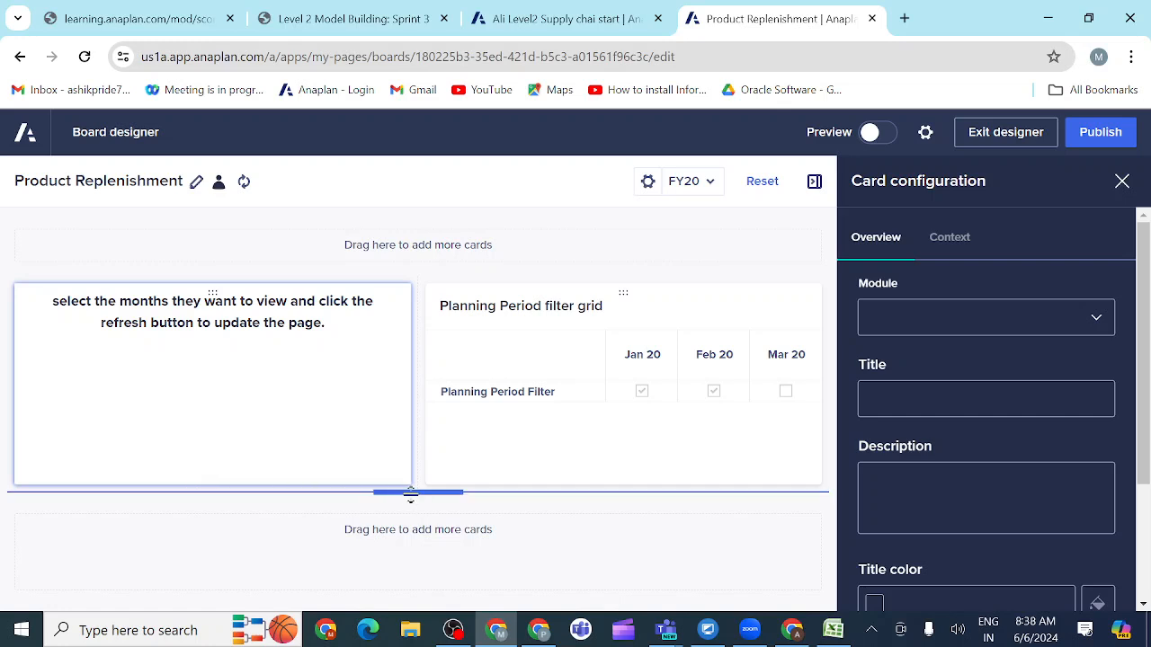
# Step: Reduce the height of the row holding the text and grid cards, and publish the board
pyautogui.moveTo(410, 493); pyautogui.dragTo(404, 435)
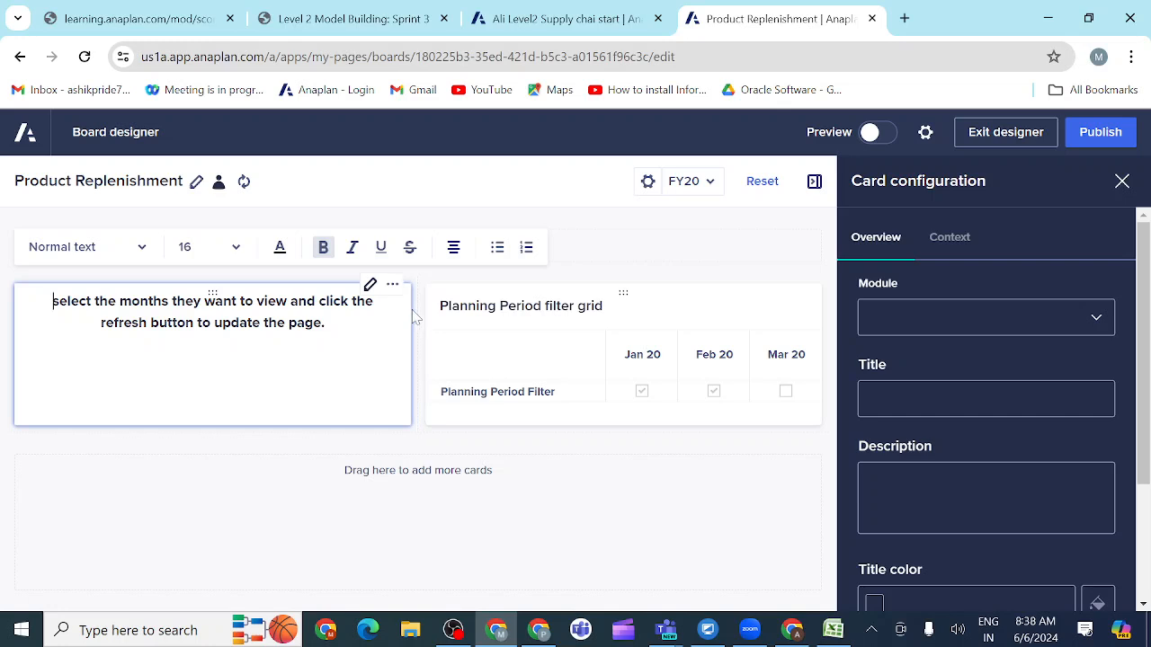
pyautogui.click(393, 274)
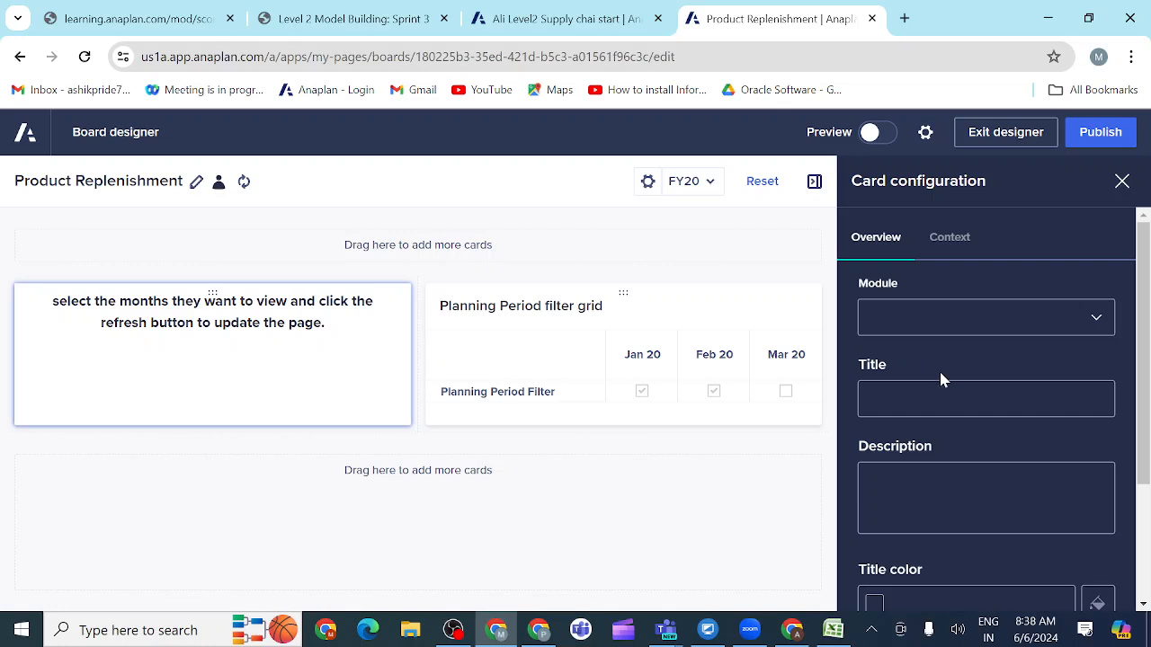
pyautogui.click(1099, 137)
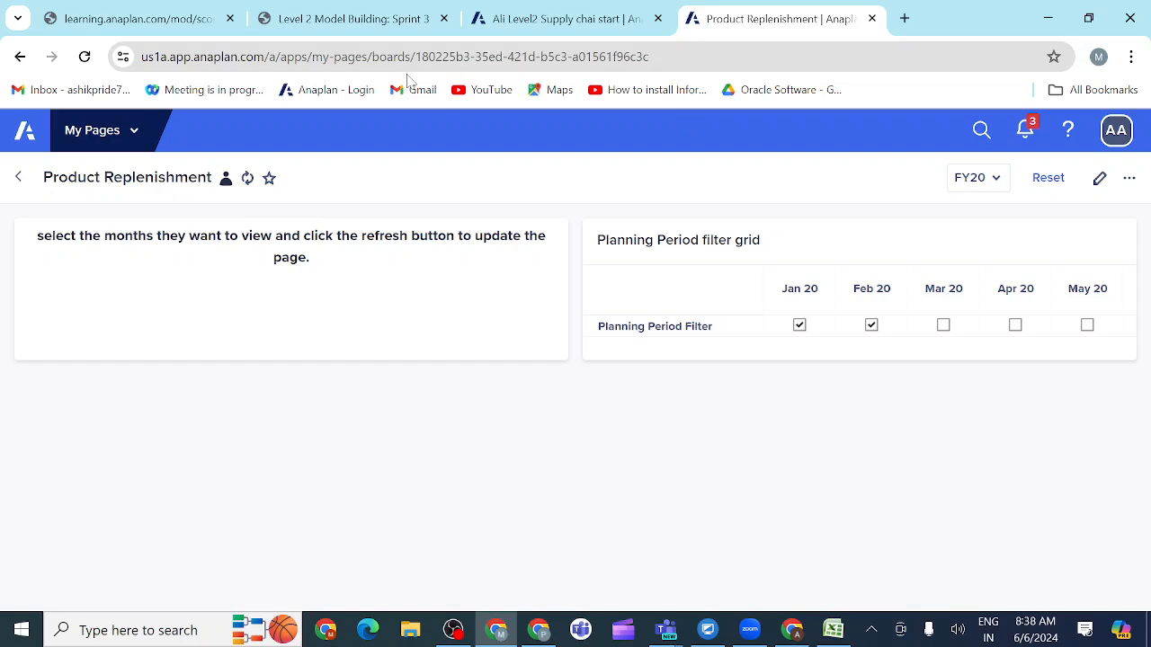
# Step: Compare the published board with the prototype and narrow the text card to about a quarter of the row, widening the filter grid
pyautogui.click(364, 24)
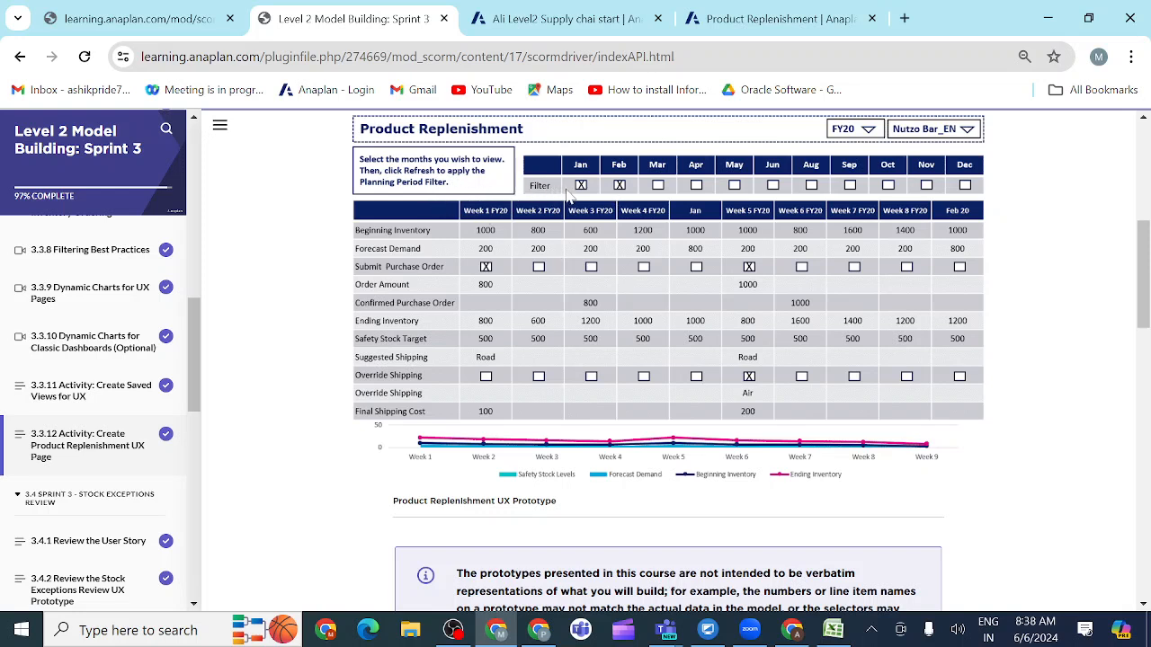
pyautogui.click(752, 20)
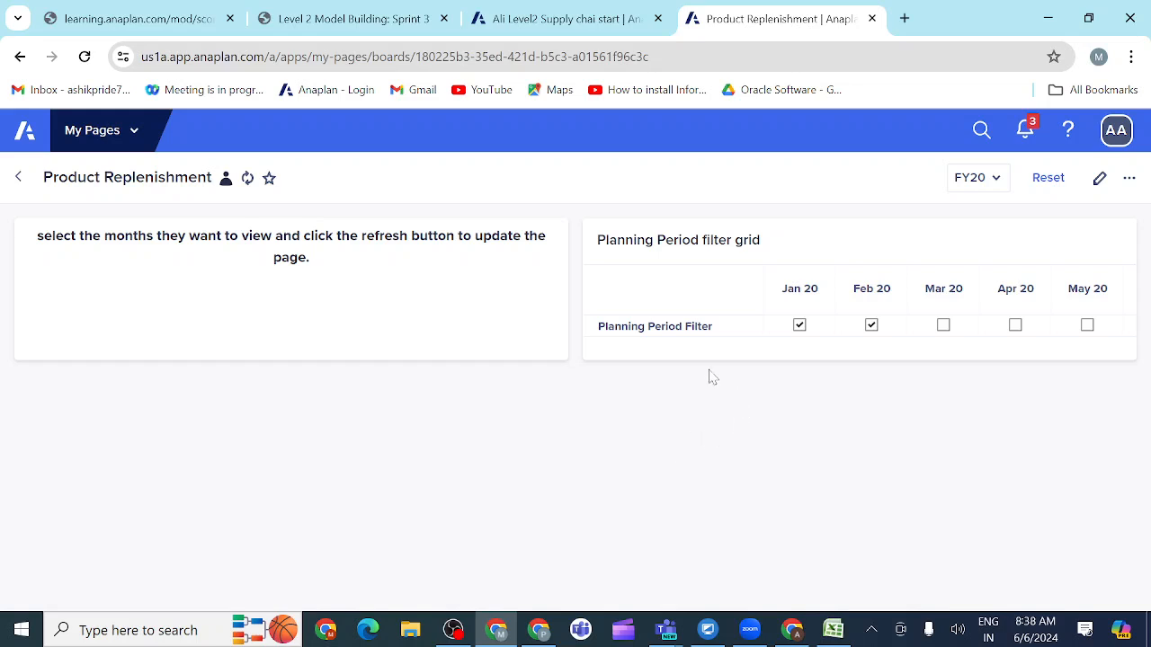
pyautogui.moveTo(650, 365)
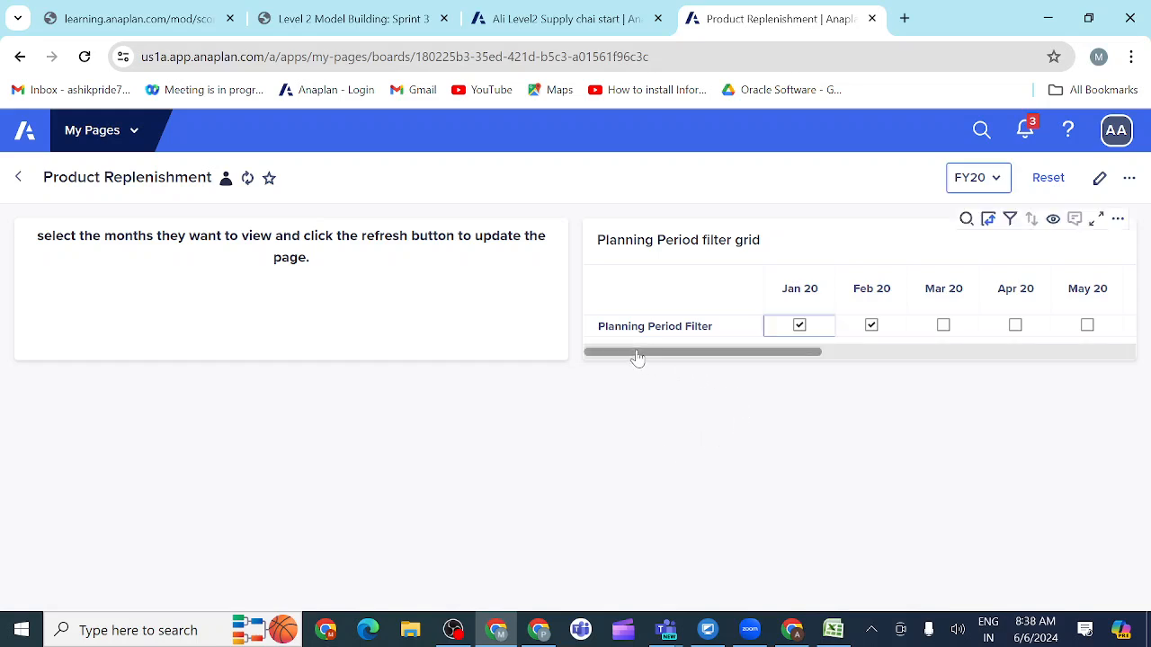
pyautogui.moveTo(638, 356); pyautogui.dragTo(865, 359)
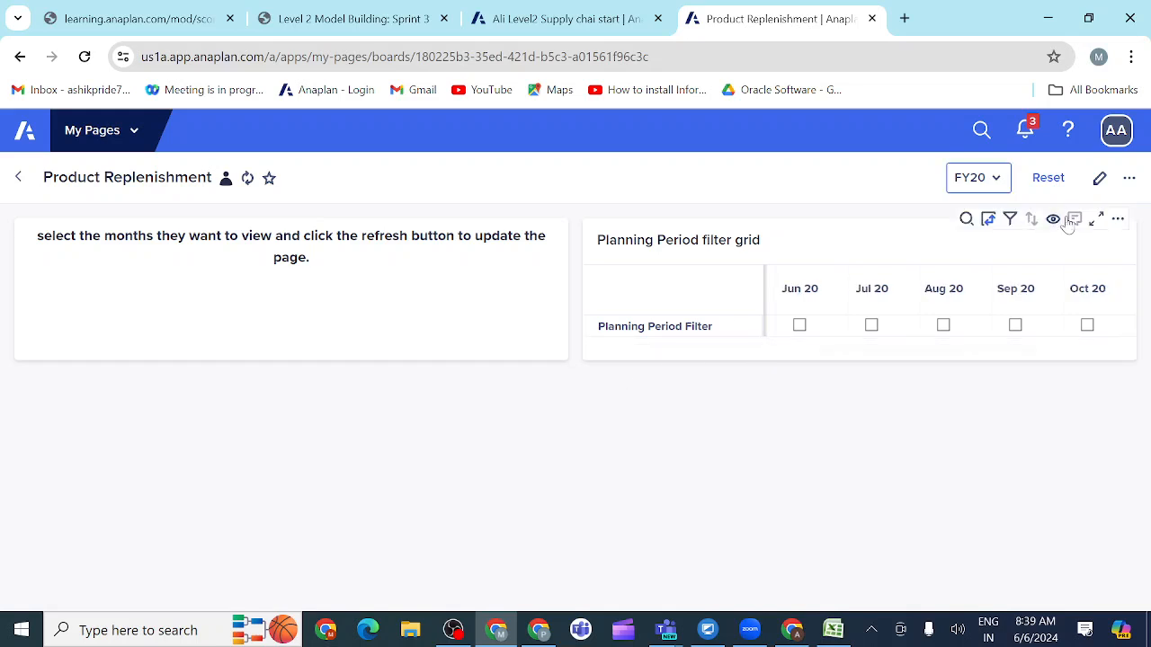
pyautogui.click(1098, 180)
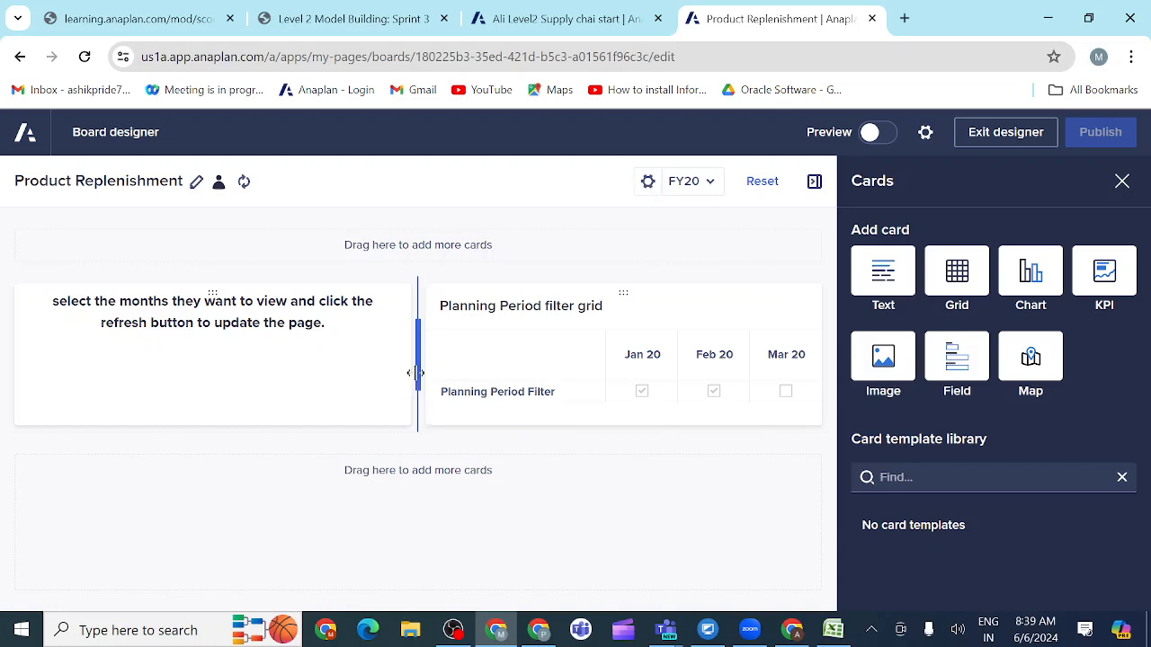
pyautogui.moveTo(417, 372); pyautogui.dragTo(191, 380)
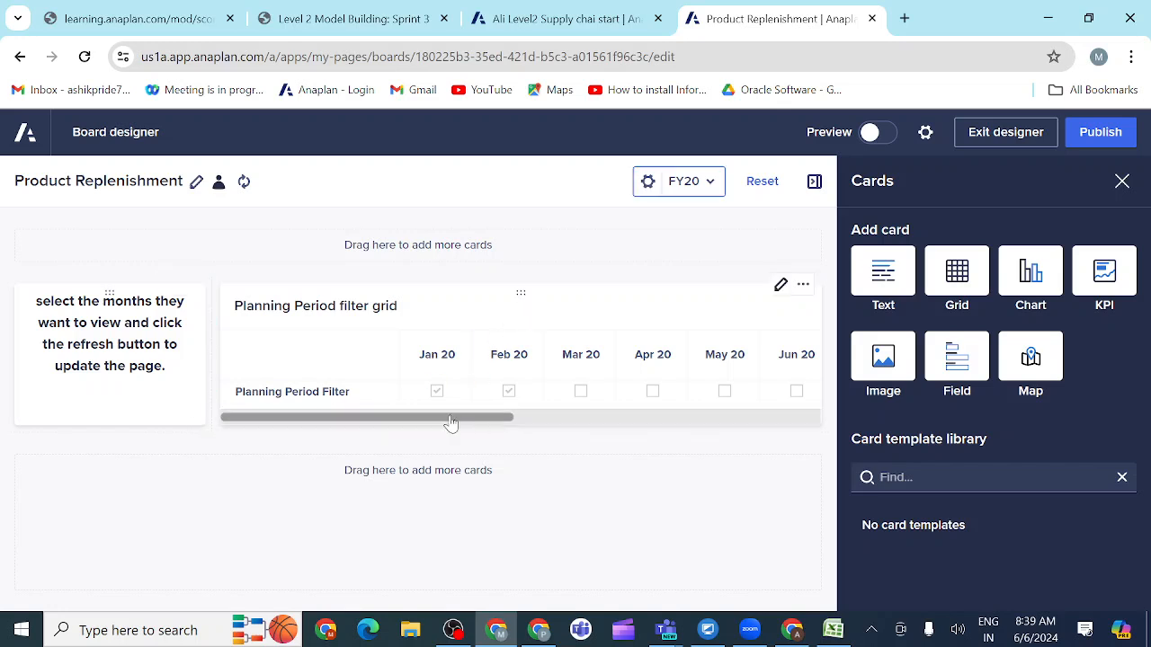
pyautogui.hscroll(2, 431, 429)
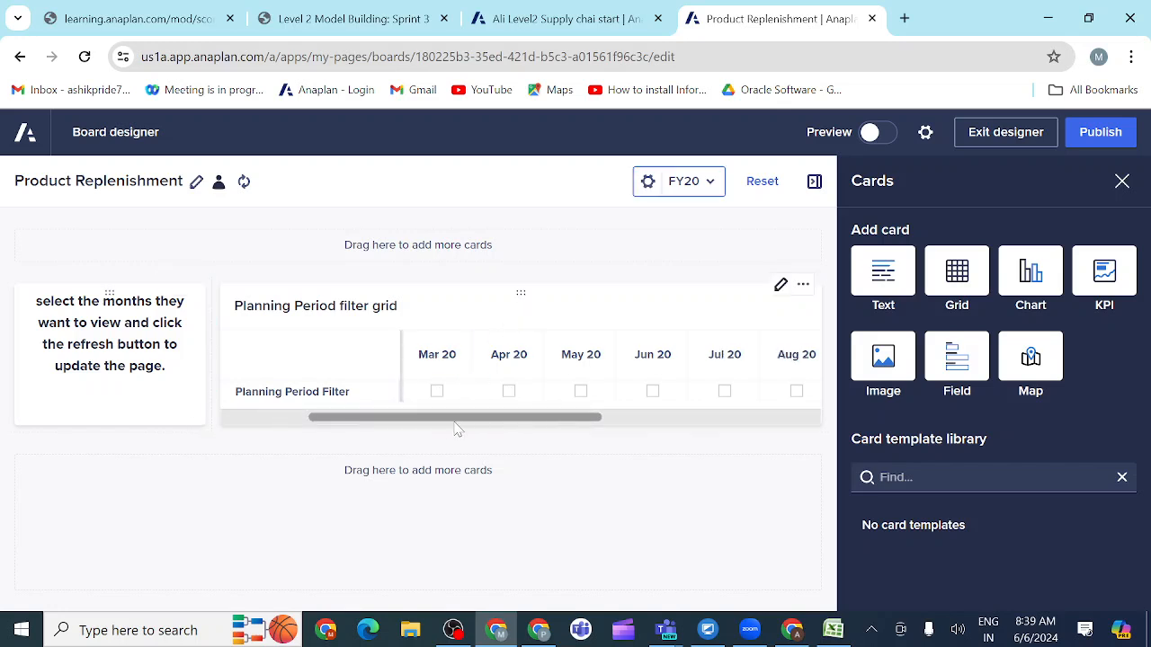
pyautogui.moveTo(457, 429); pyautogui.dragTo(362, 415)
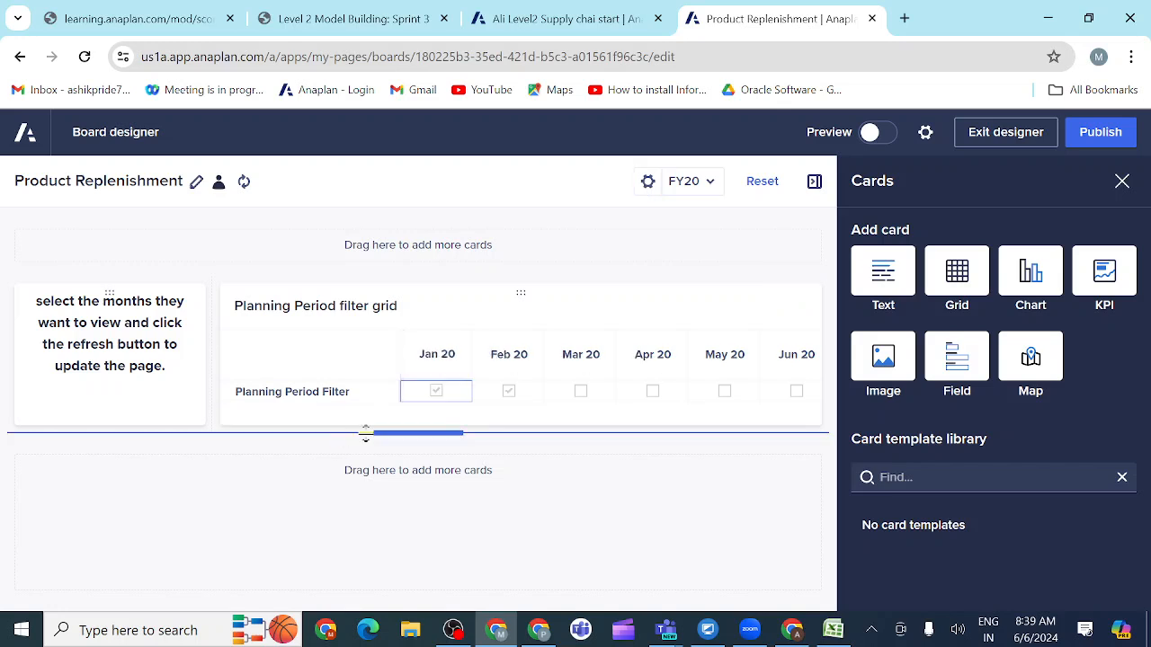
# Step: Make the card row slightly taller and publish the board to check the filter grid's months through Dec 20
pyautogui.moveTo(386, 429); pyautogui.dragTo(397, 475)
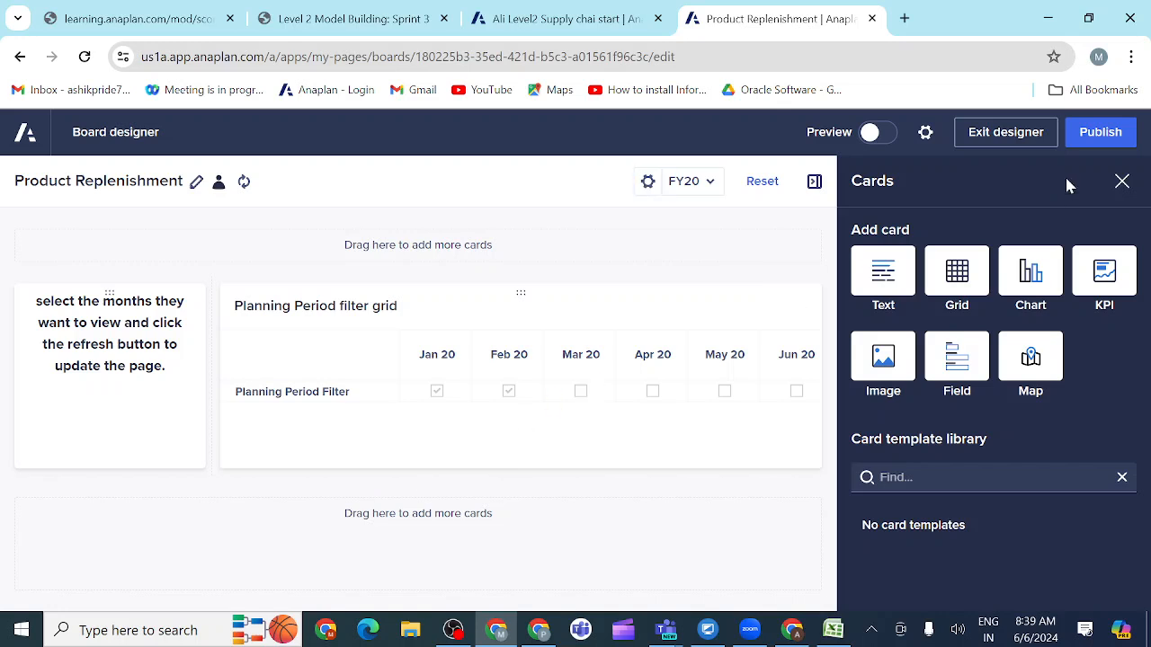
pyautogui.click(1101, 134)
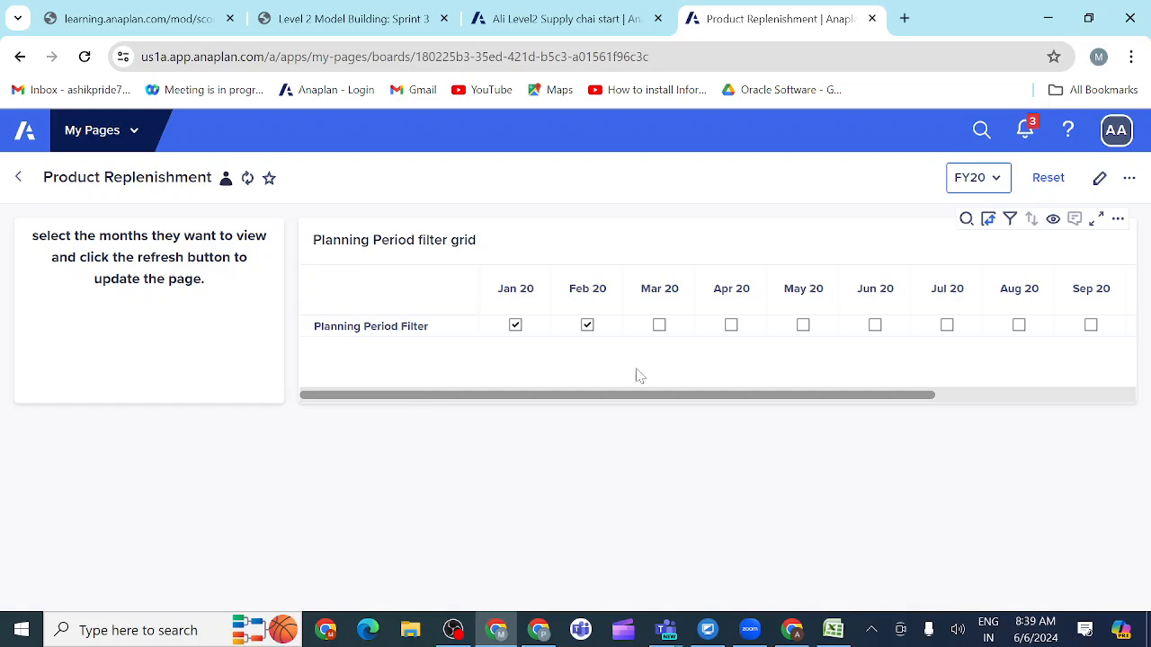
pyautogui.click(636, 398)
pyautogui.moveTo(639, 403); pyautogui.dragTo(835, 405)
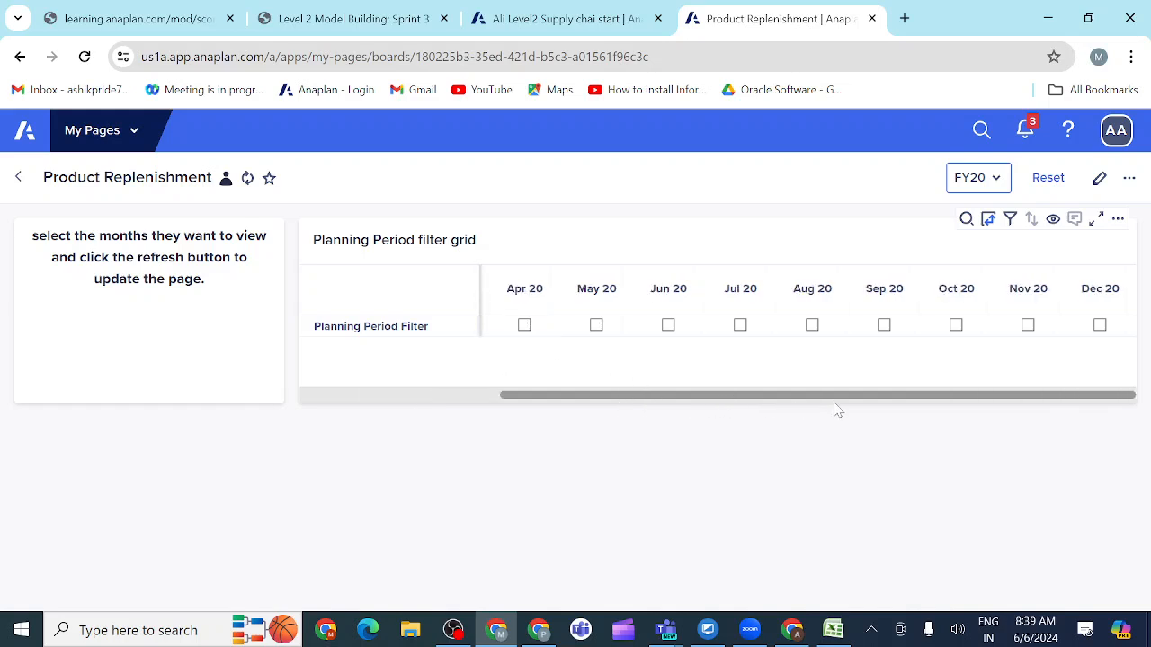
pyautogui.click(399, 396)
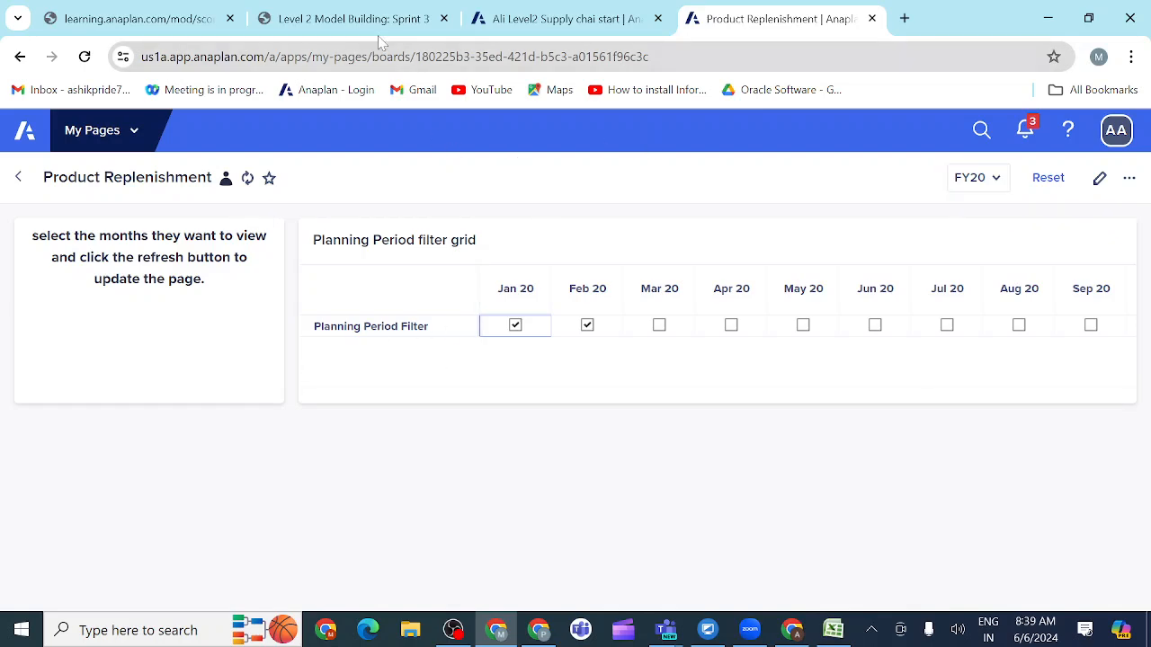
# Step: Review the Product Replenishment prototype and the activity's requirements for the INV01 Inventory Ordering grid and combination chart
pyautogui.click(345, 25)
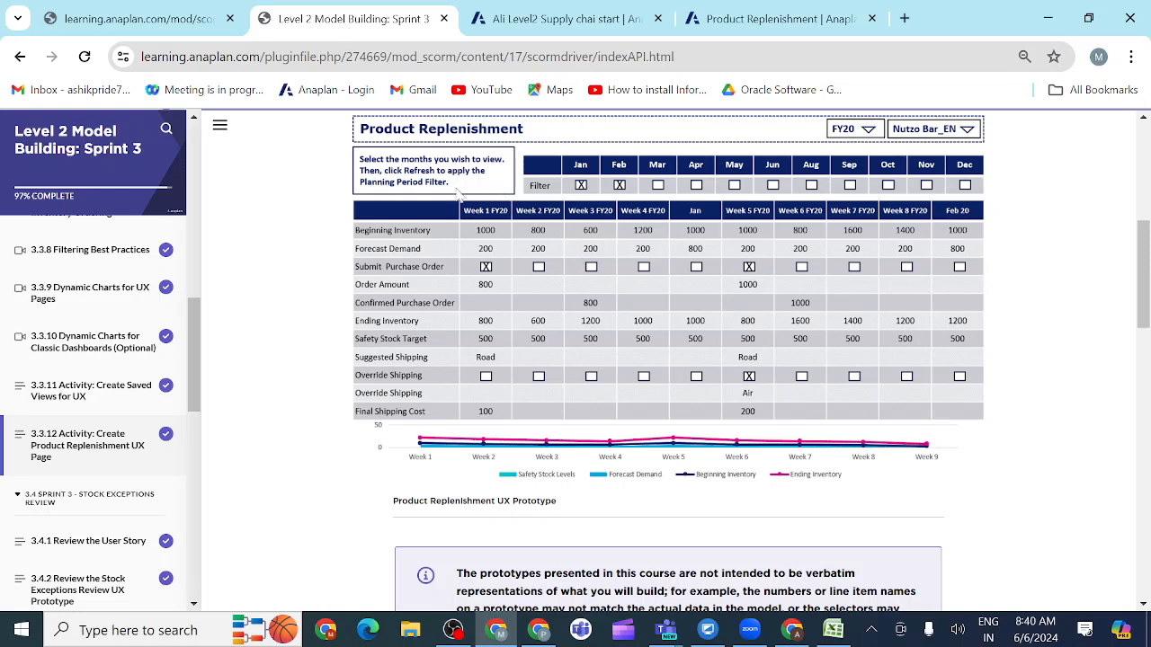
pyautogui.scroll(-3, 490, 378)
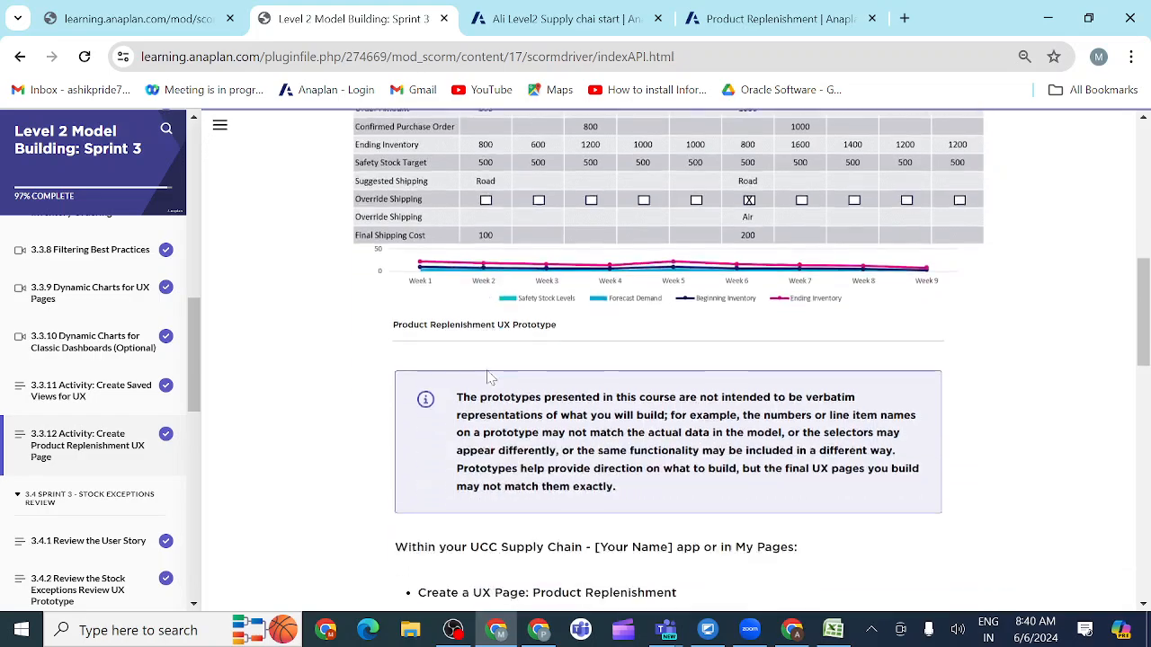
pyautogui.scroll(5, 490, 377)
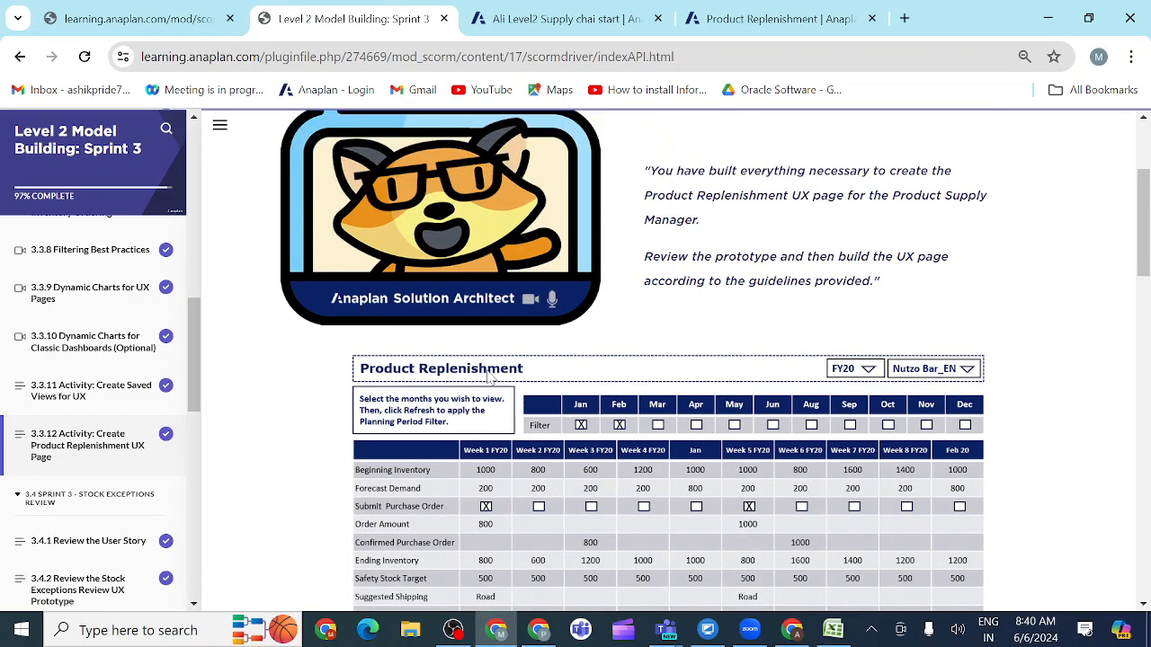
pyautogui.scroll(-2, 536, 287)
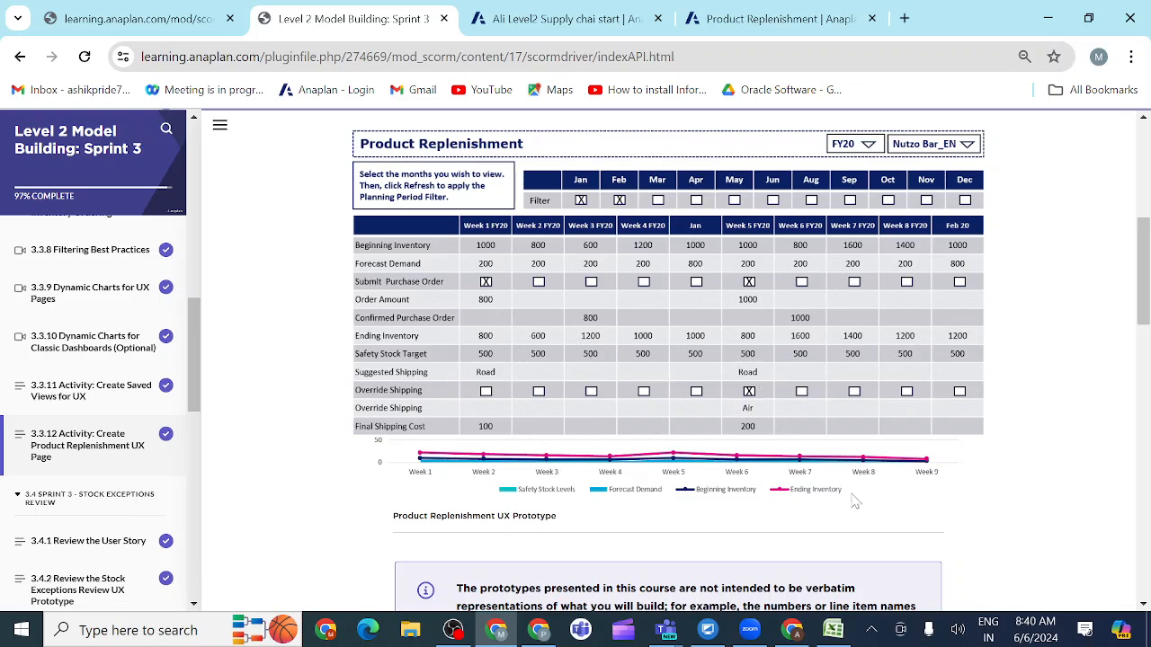
pyautogui.scroll(-1, 753, 540)
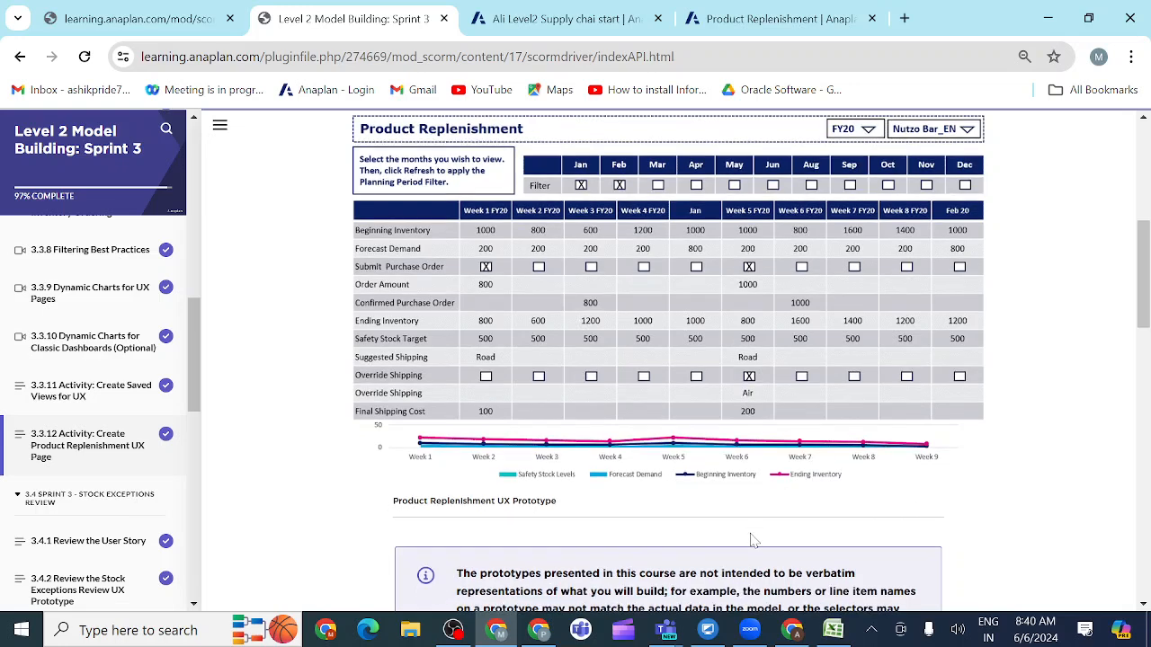
pyautogui.moveTo(1144, 319); pyautogui.dragTo(1141, 484)
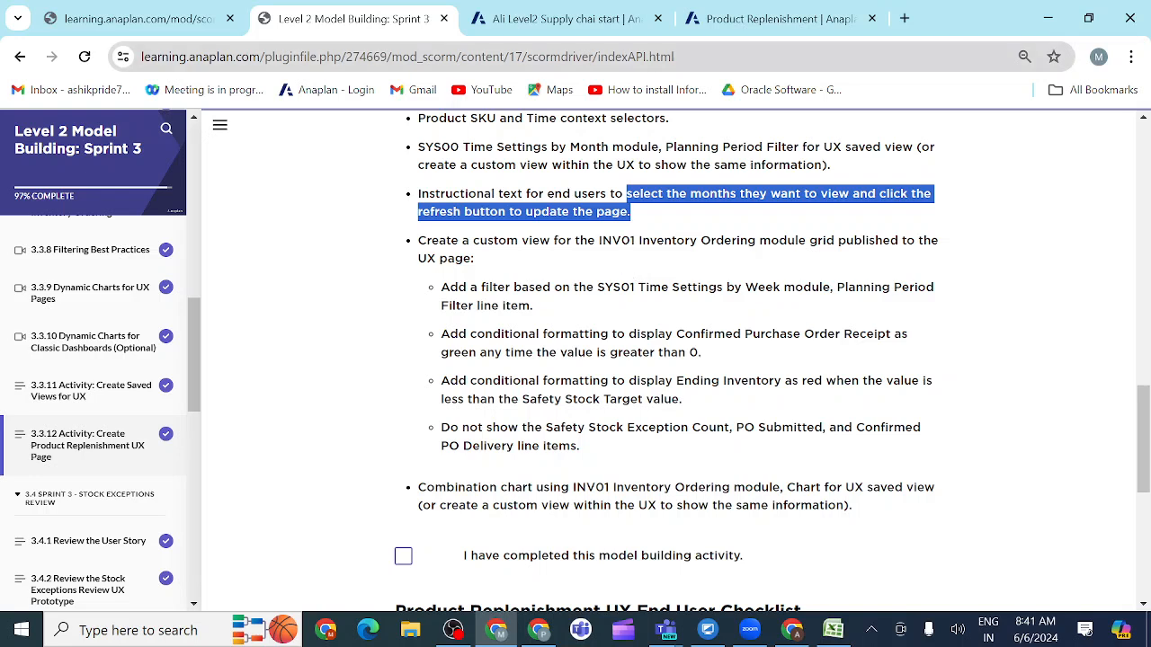
# Step: Reopen the board for editing and reduce the font size of the whole instructional text, trying 11 and settling on 12
pyautogui.click(754, 20)
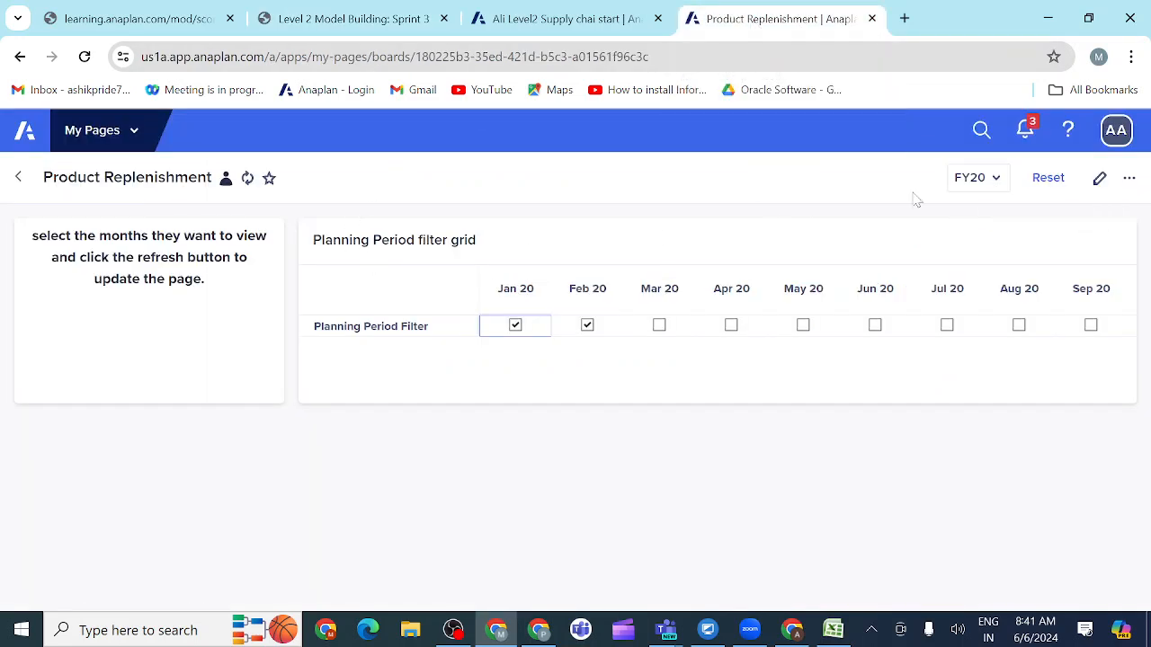
pyautogui.click(1098, 179)
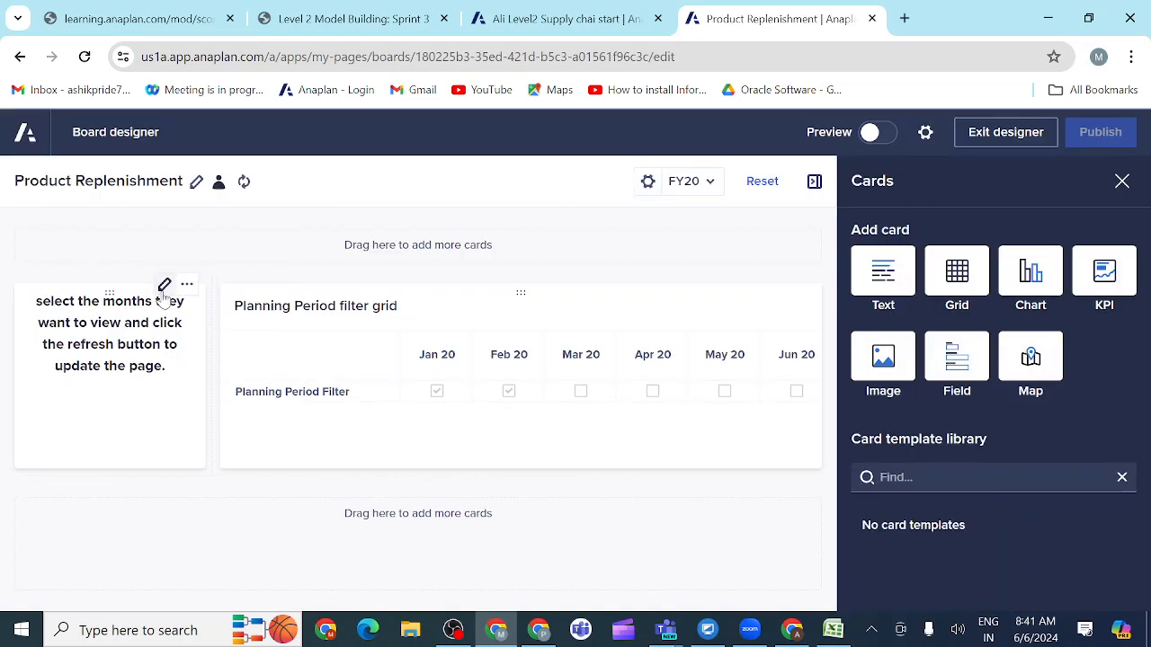
pyautogui.click(164, 288)
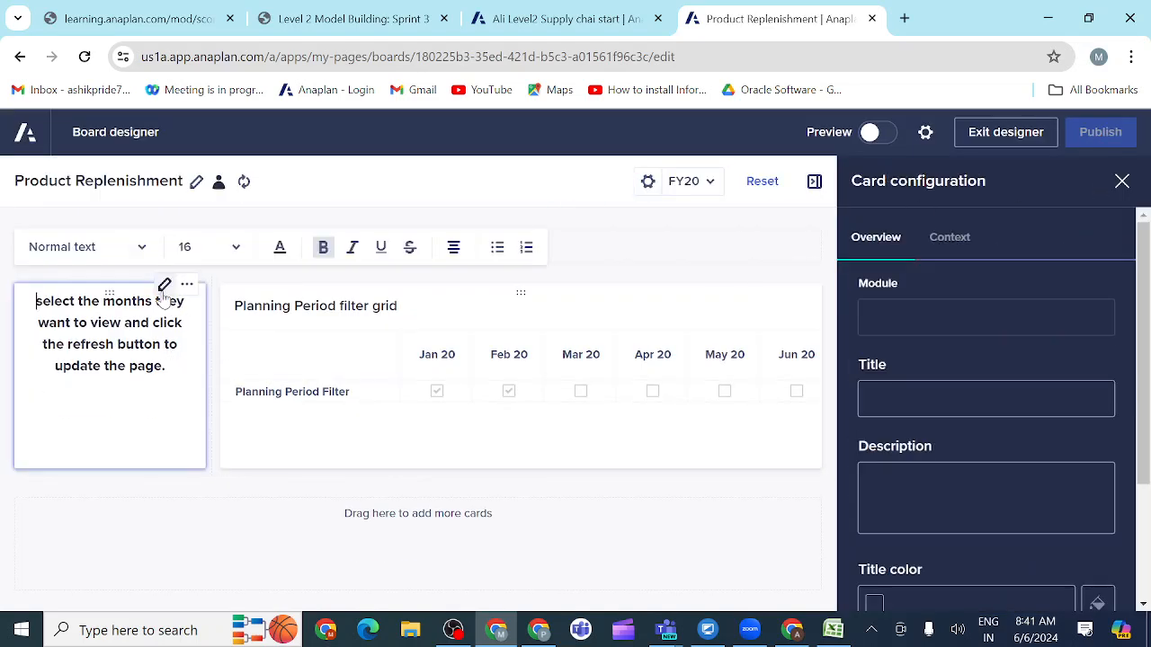
pyautogui.click(237, 254)
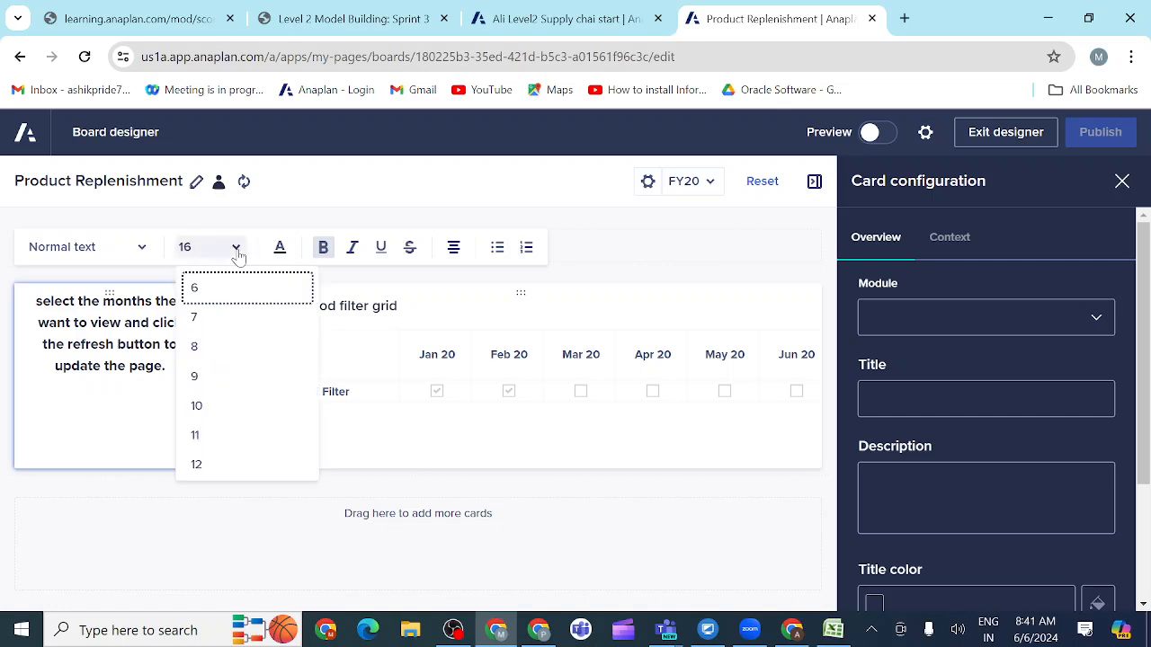
pyautogui.click(196, 436)
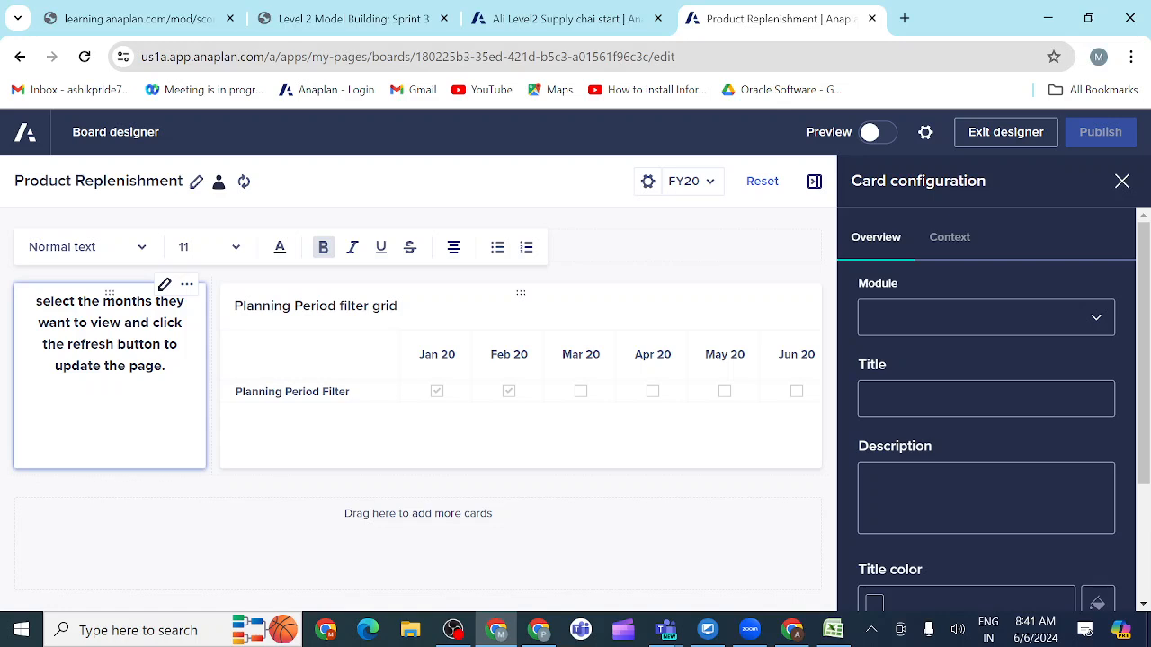
pyautogui.moveTo(166, 365); pyautogui.dragTo(36, 301)
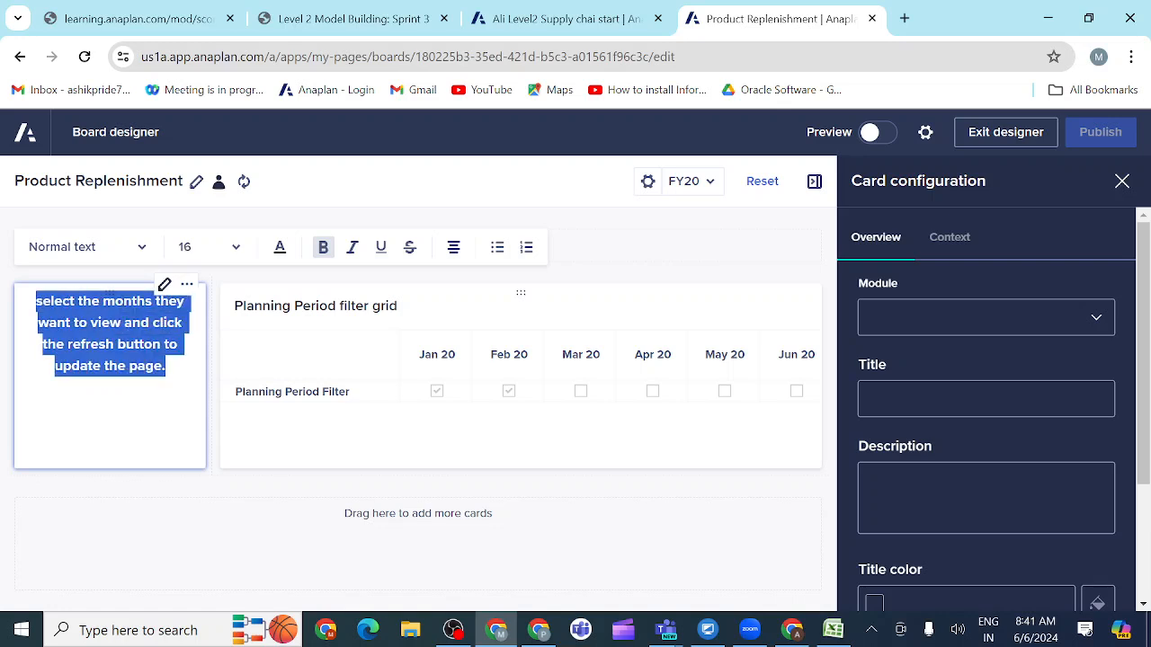
pyautogui.click(236, 250)
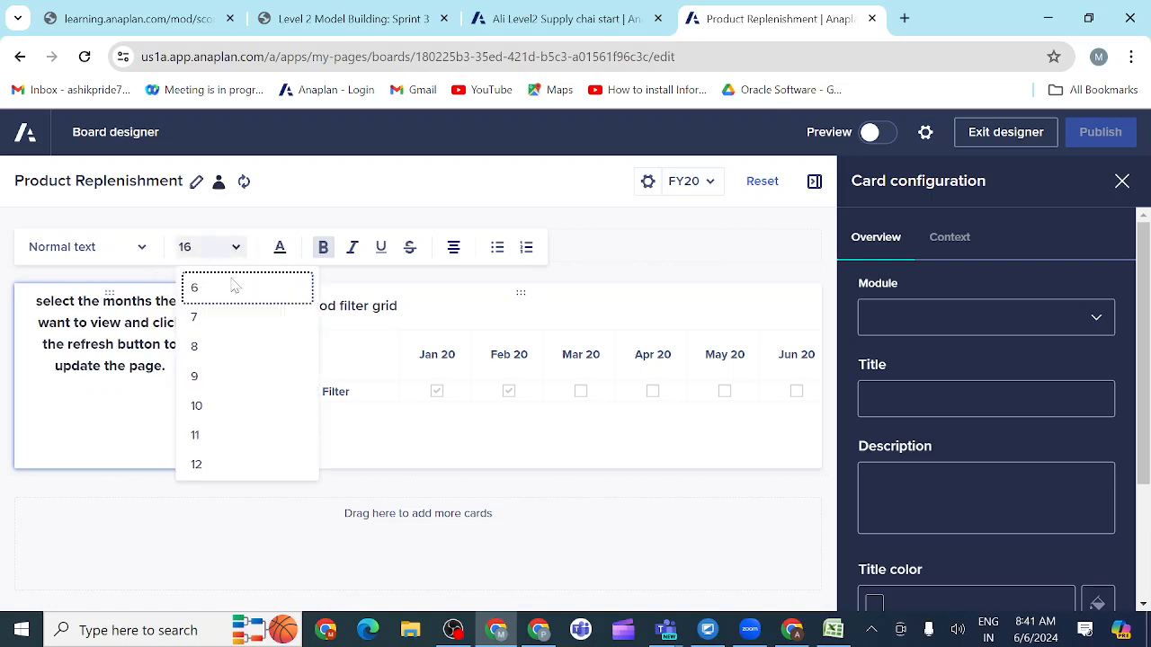
pyautogui.click(213, 445)
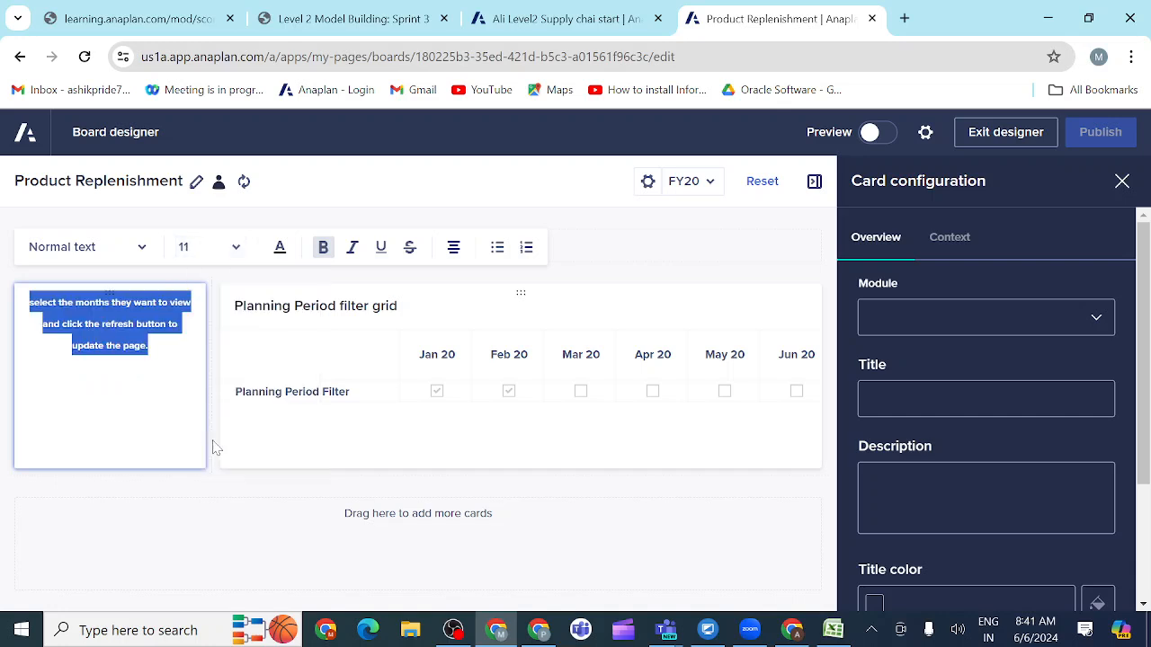
pyautogui.click(235, 250)
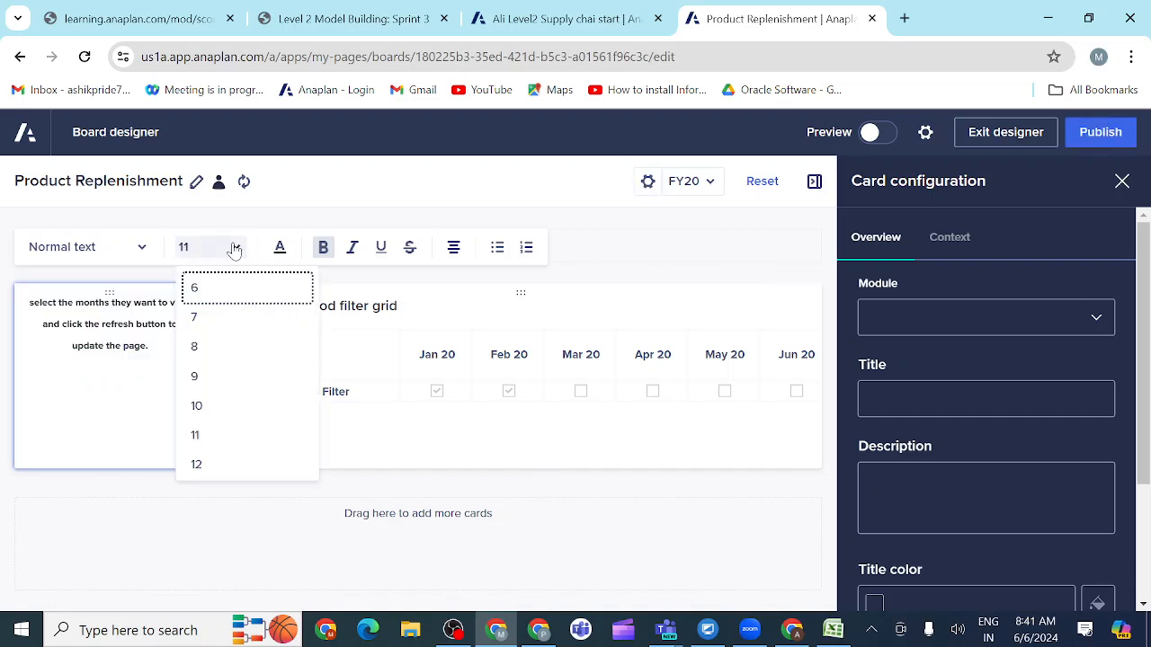
pyautogui.click(196, 465)
pyautogui.click(154, 515)
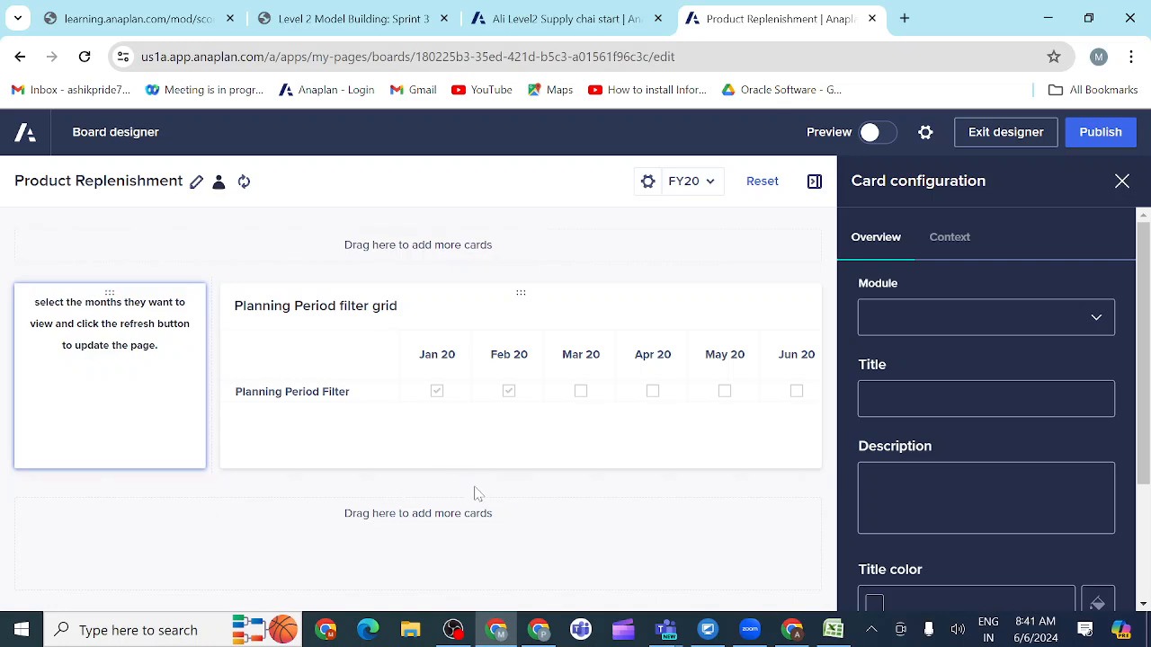
# Step: Reduce the height of the row with the text and filter grid cards slightly and publish the board
pyautogui.moveTo(425, 474); pyautogui.dragTo(419, 445)
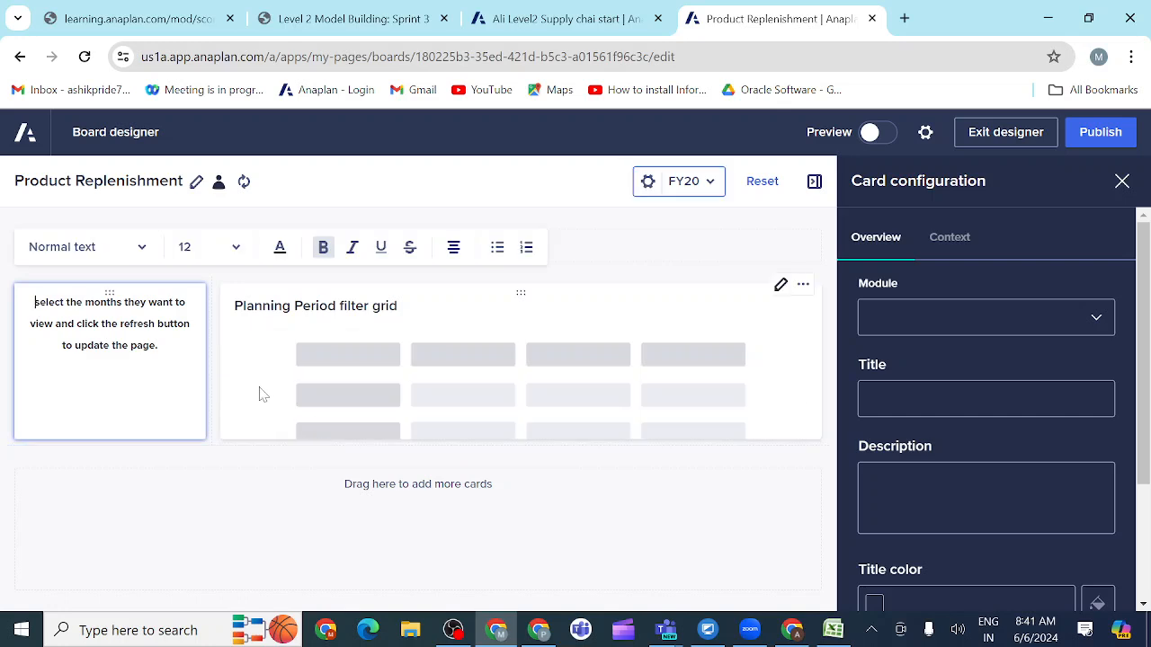
pyautogui.click(1096, 134)
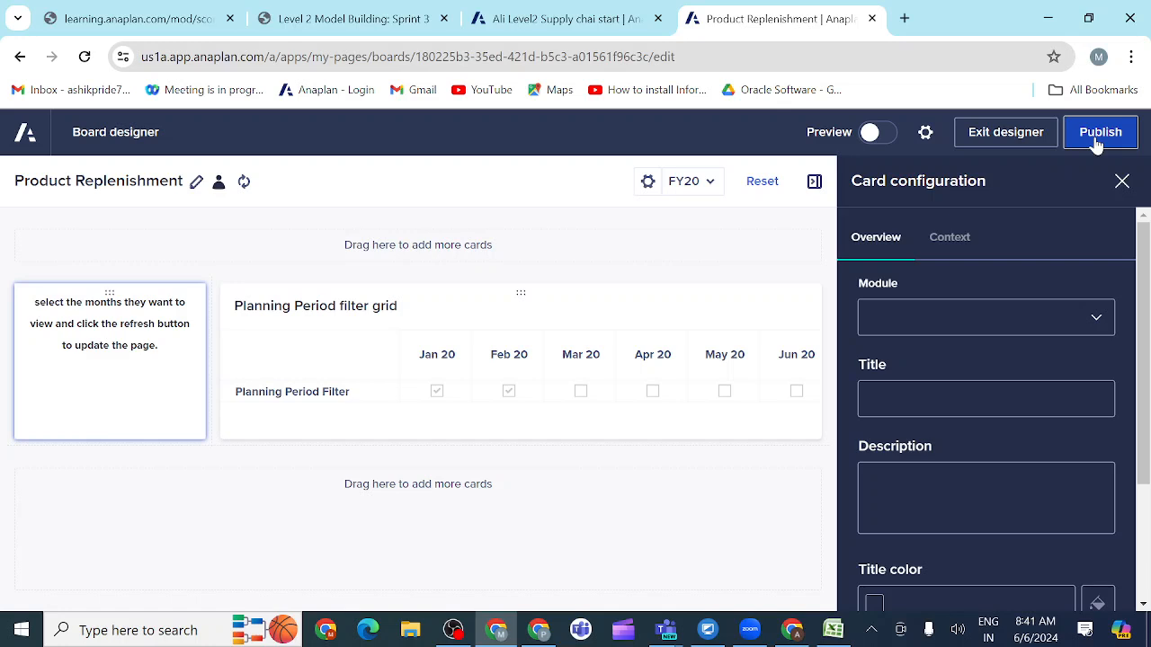
pyautogui.click(1123, 189)
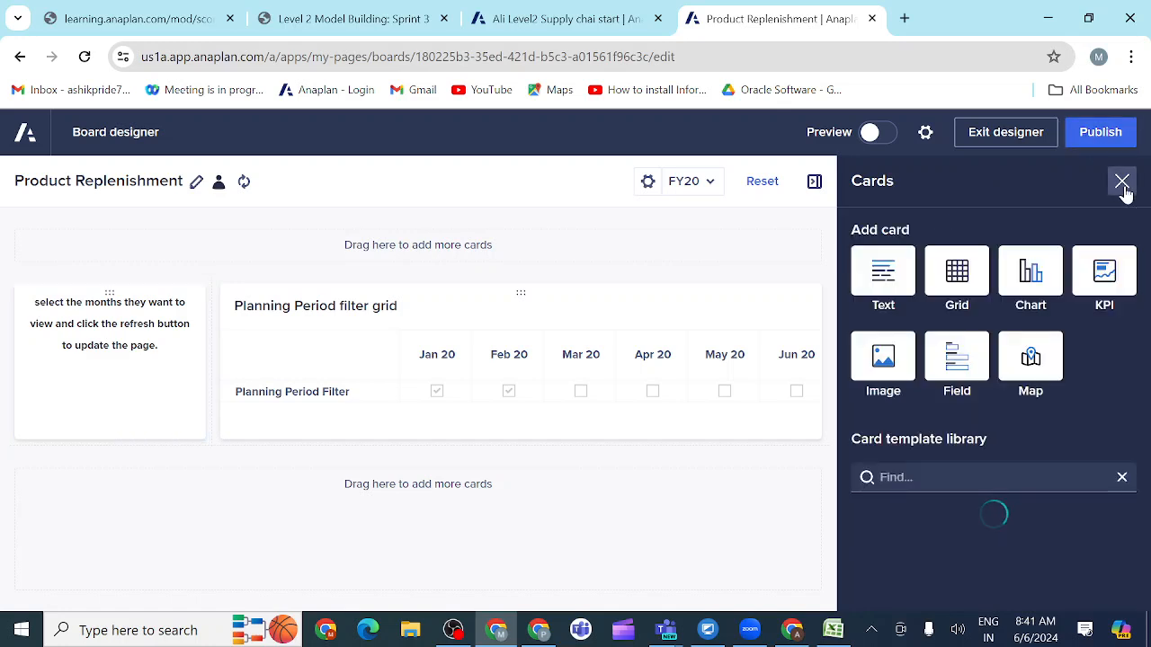
pyautogui.click(1100, 145)
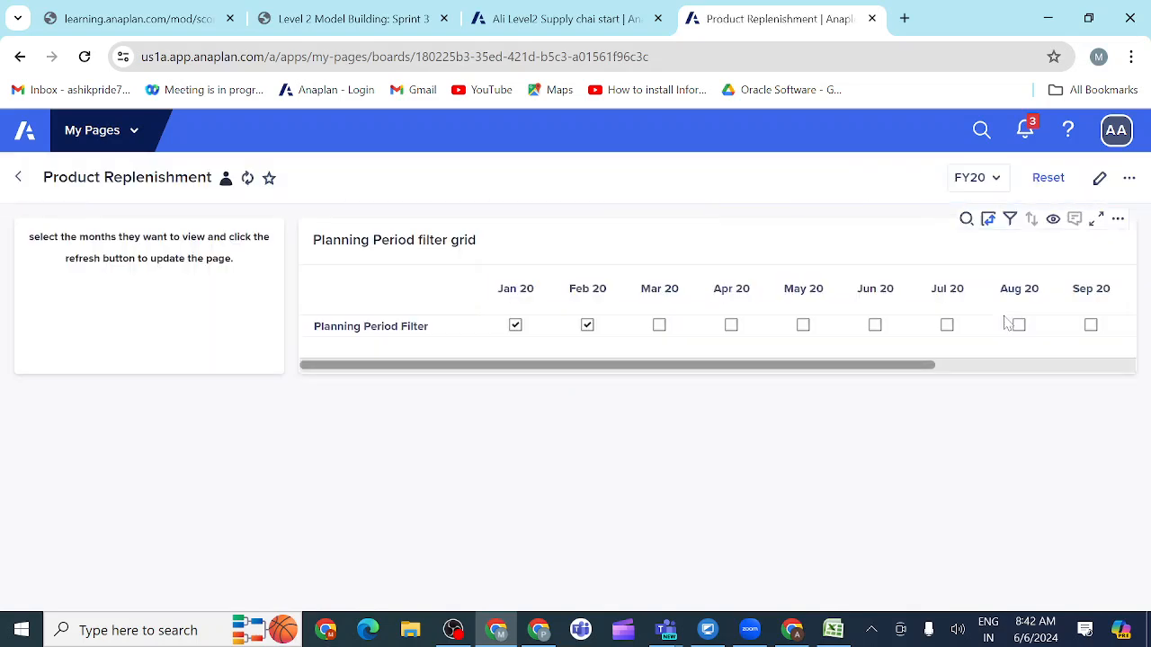
# Step: Add a grid card below the existing row of the board and choose the INV01 Inventory Ordering module for its custom view
pyautogui.click(1098, 179)
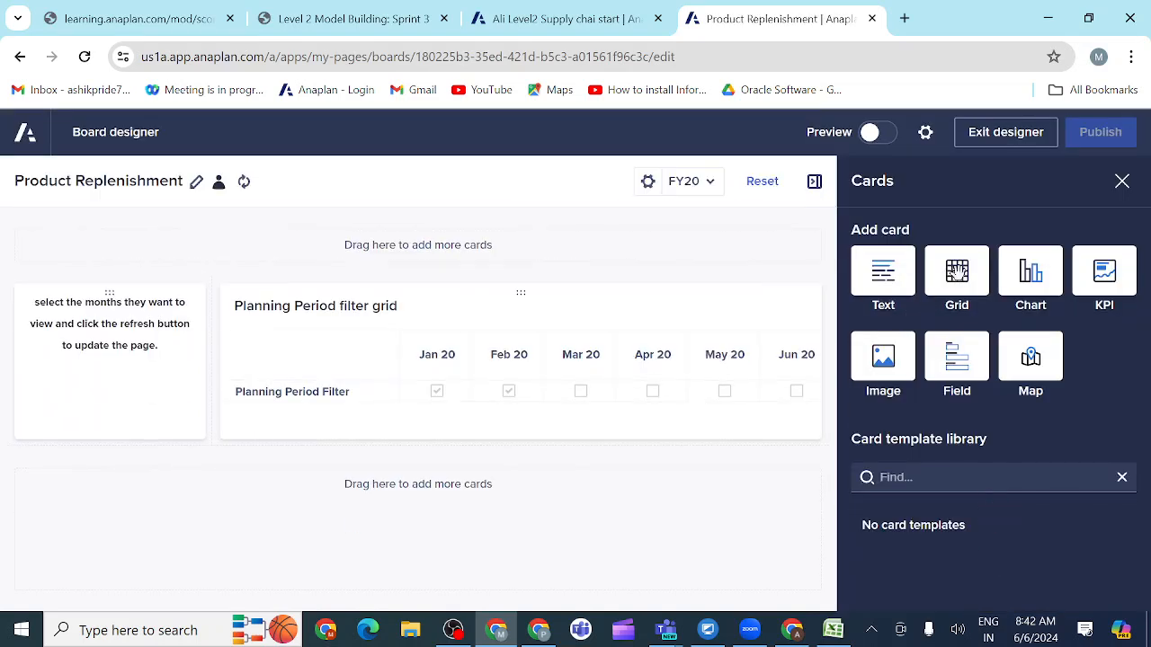
pyautogui.moveTo(956, 273); pyautogui.dragTo(472, 523)
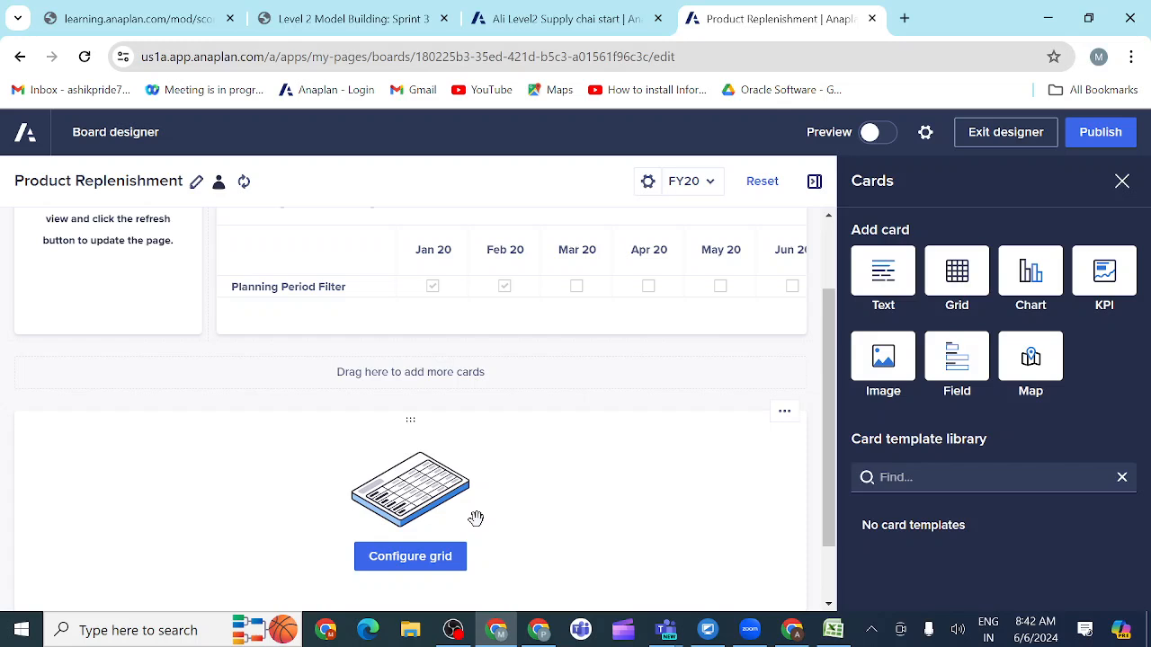
pyautogui.click(399, 563)
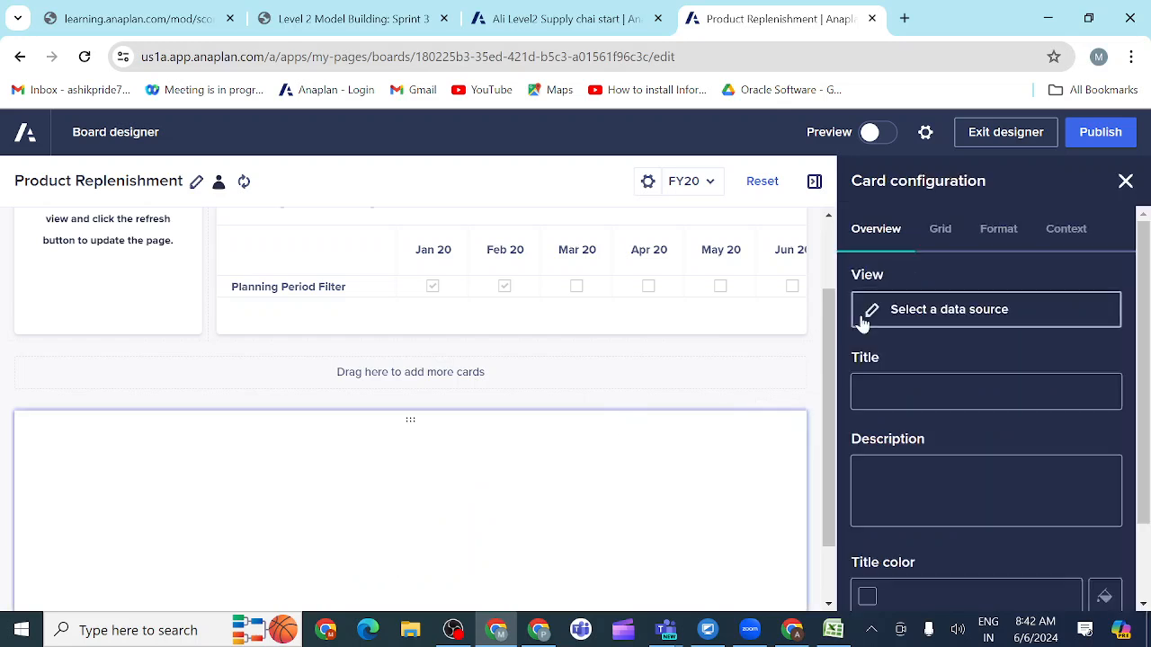
pyautogui.click(893, 311)
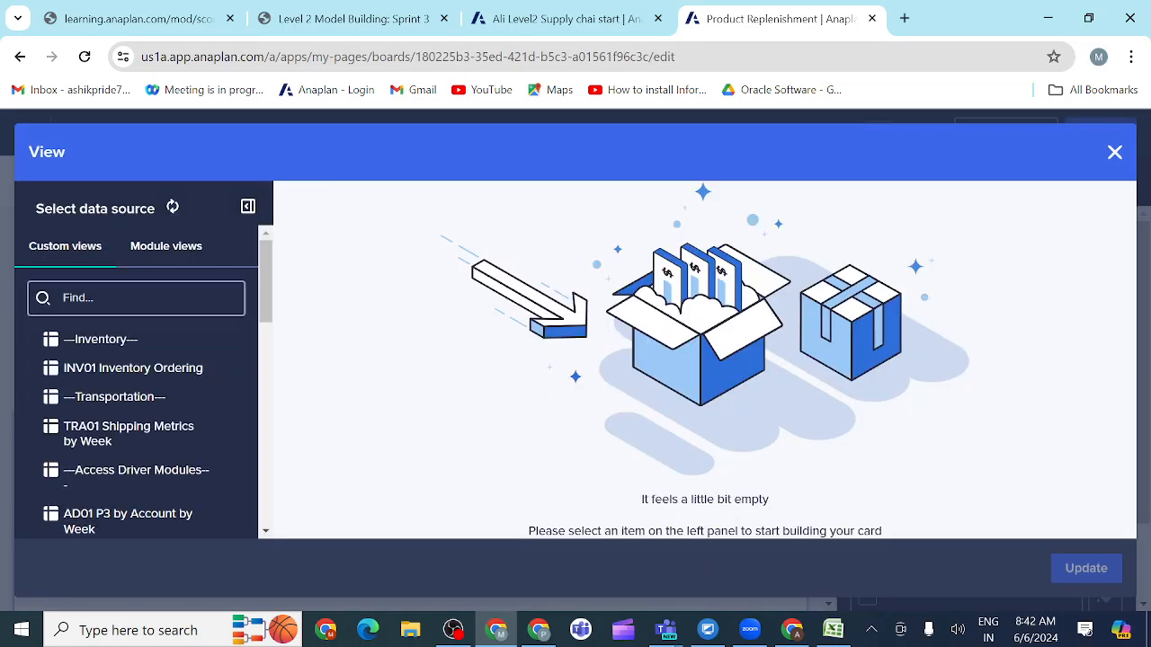
pyautogui.click(121, 379)
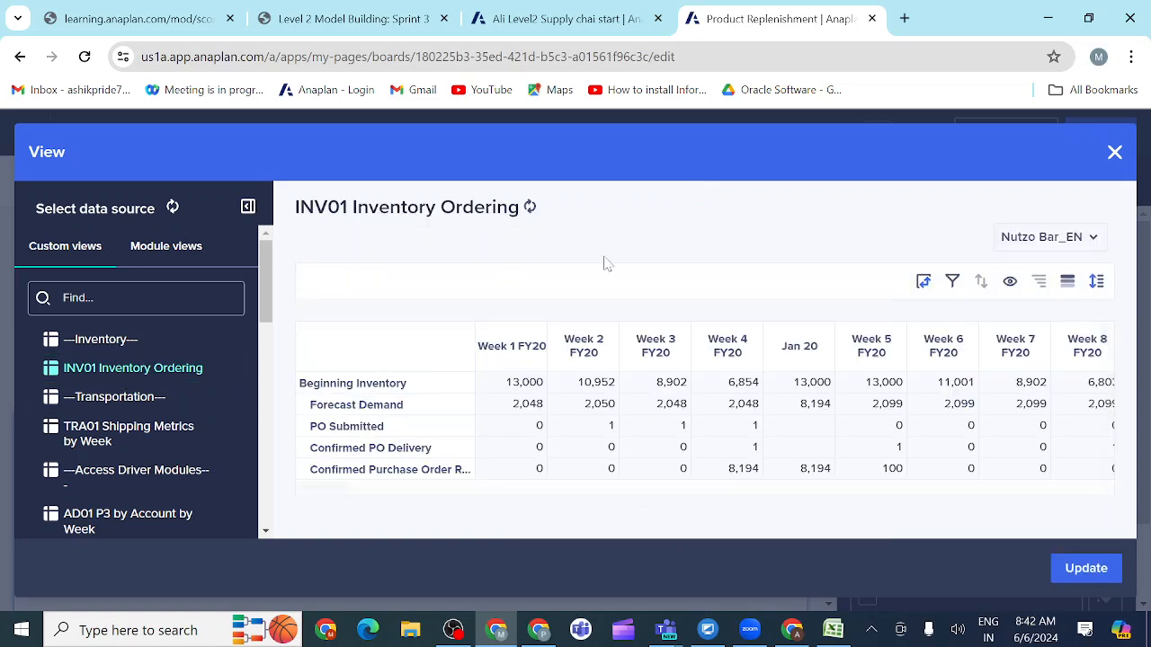
# Step: Check the activity's requirements for the inventory grid and open the show/hide settings for the custom view's line items
pyautogui.click(297, 26)
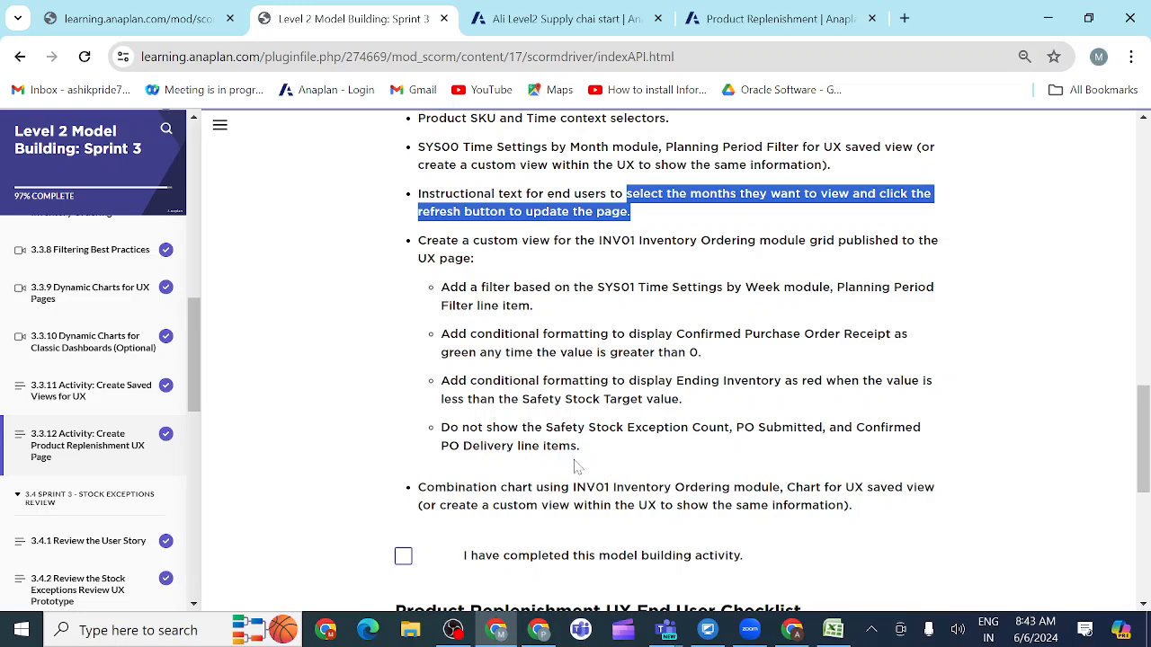
pyautogui.click(760, 20)
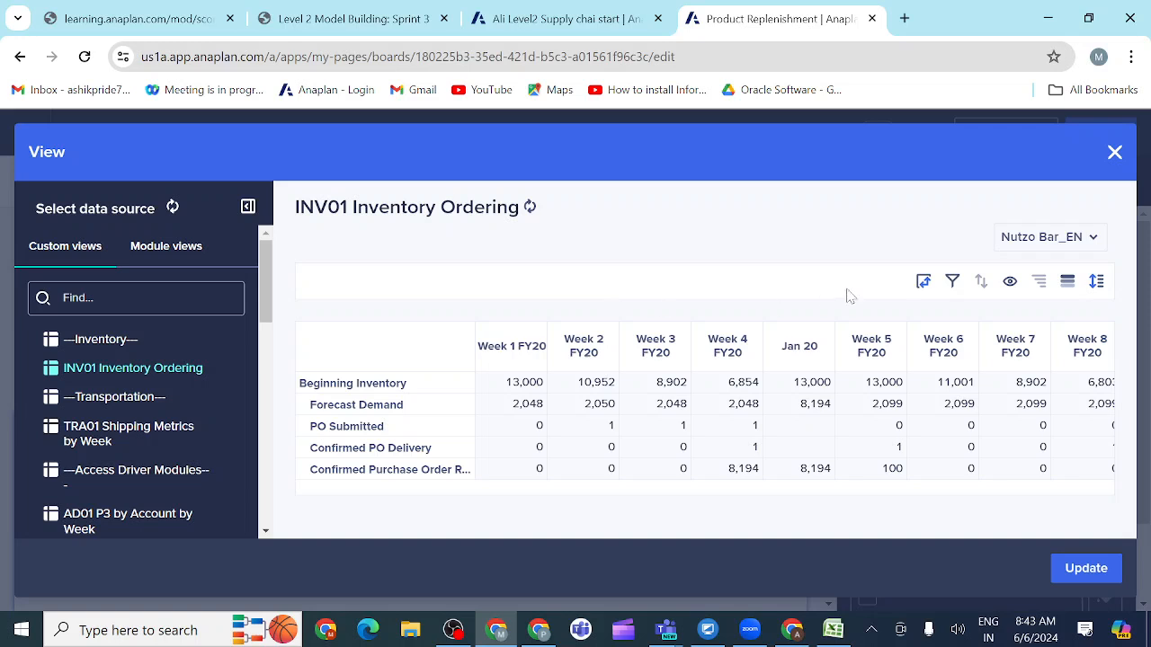
pyautogui.click(1011, 284)
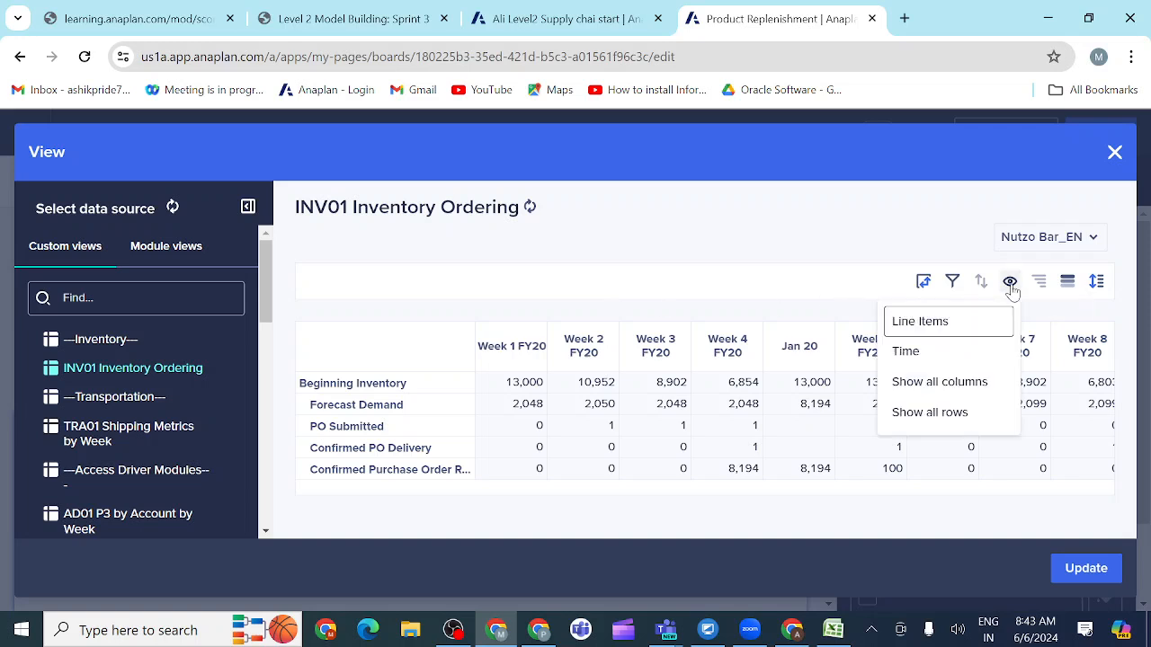
pyautogui.click(935, 329)
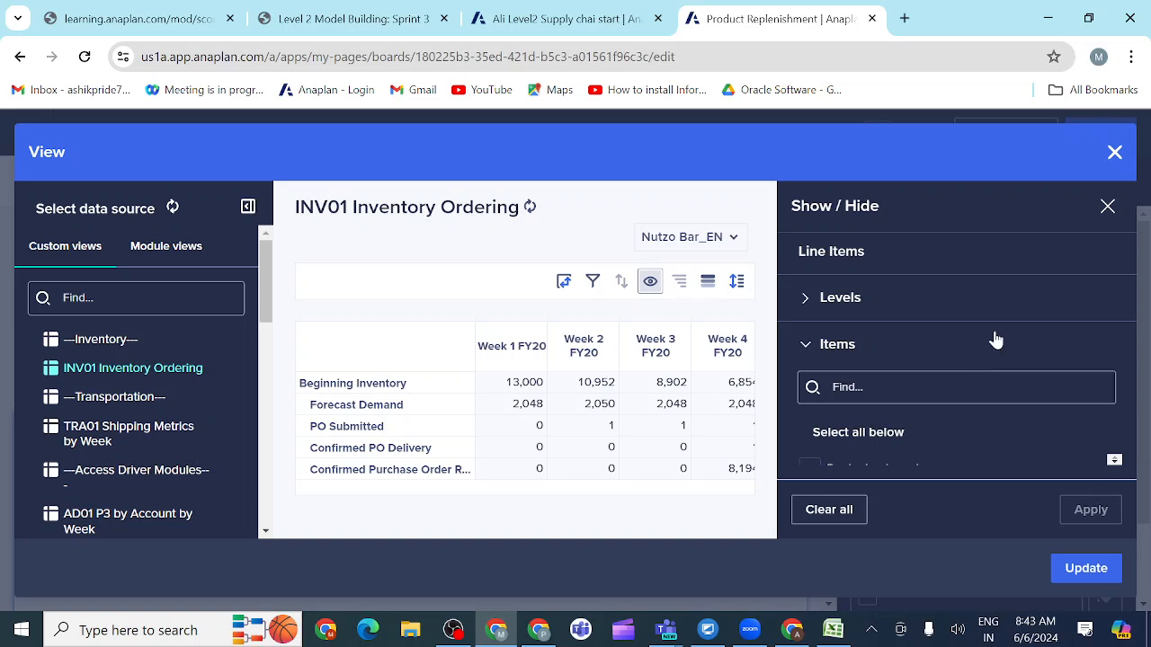
# Step: Reduce the browser page zoom to 80% so that more of the view editor fits on screen
pyautogui.click(1131, 56)
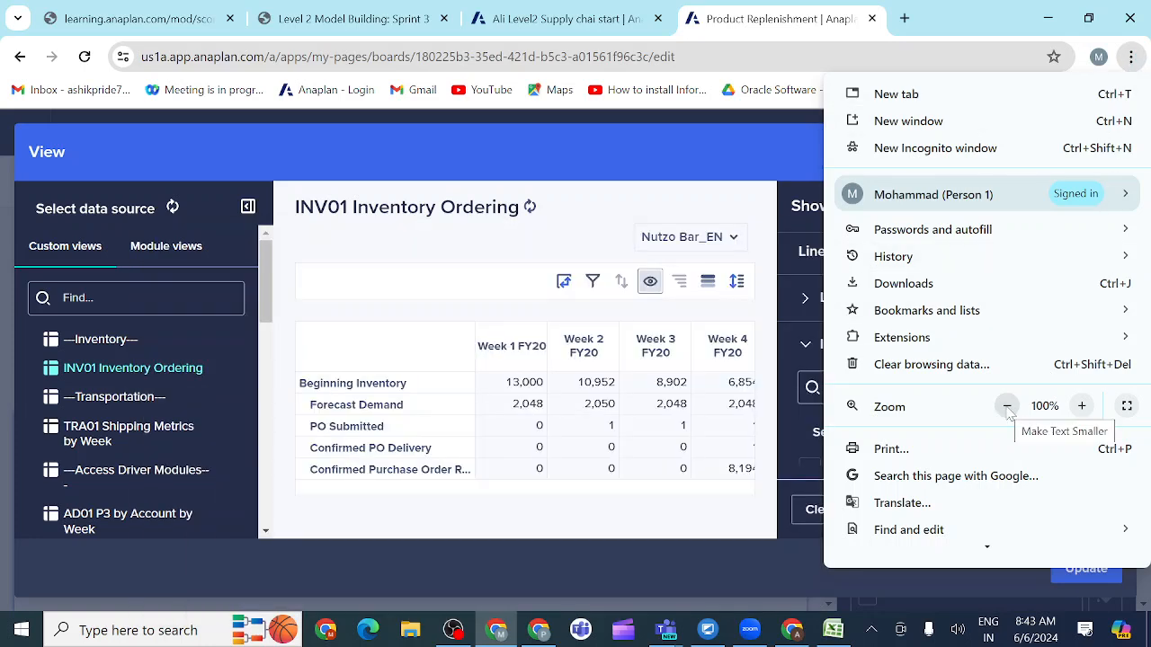
pyautogui.click(1008, 409)
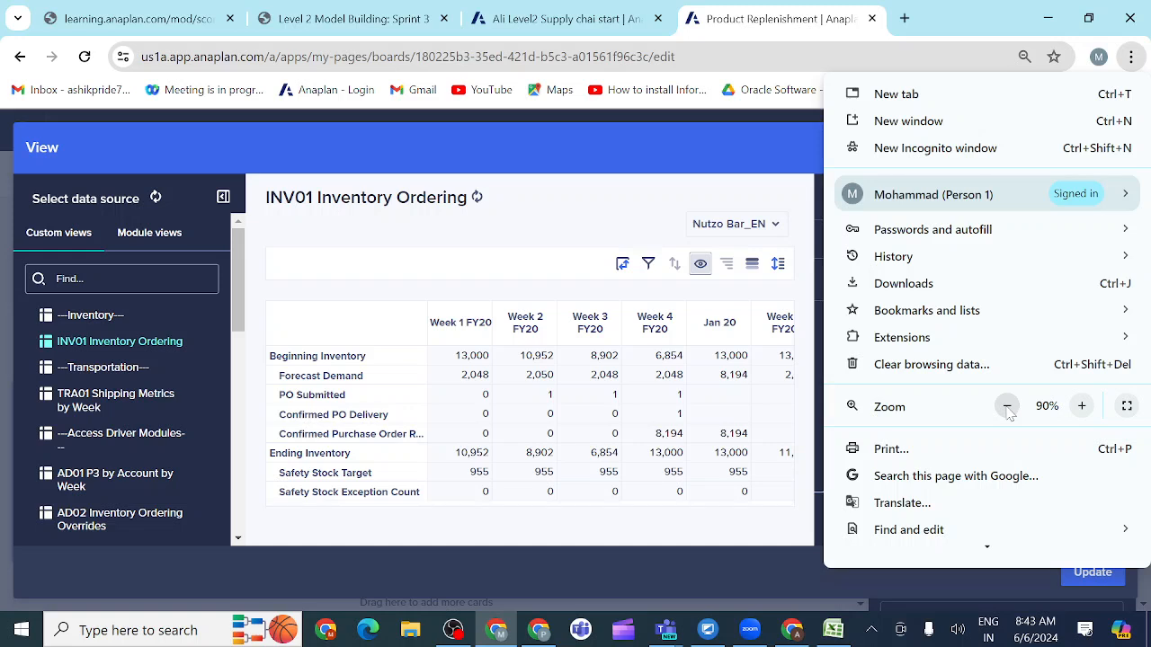
pyautogui.click(1007, 408)
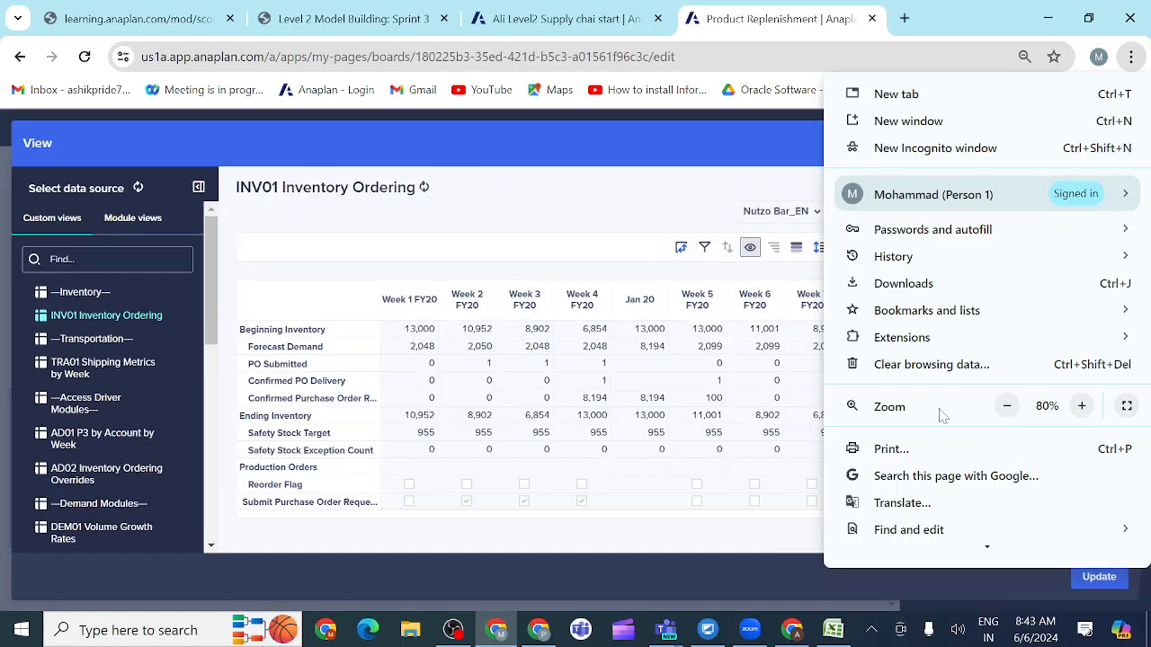
pyautogui.click(733, 187)
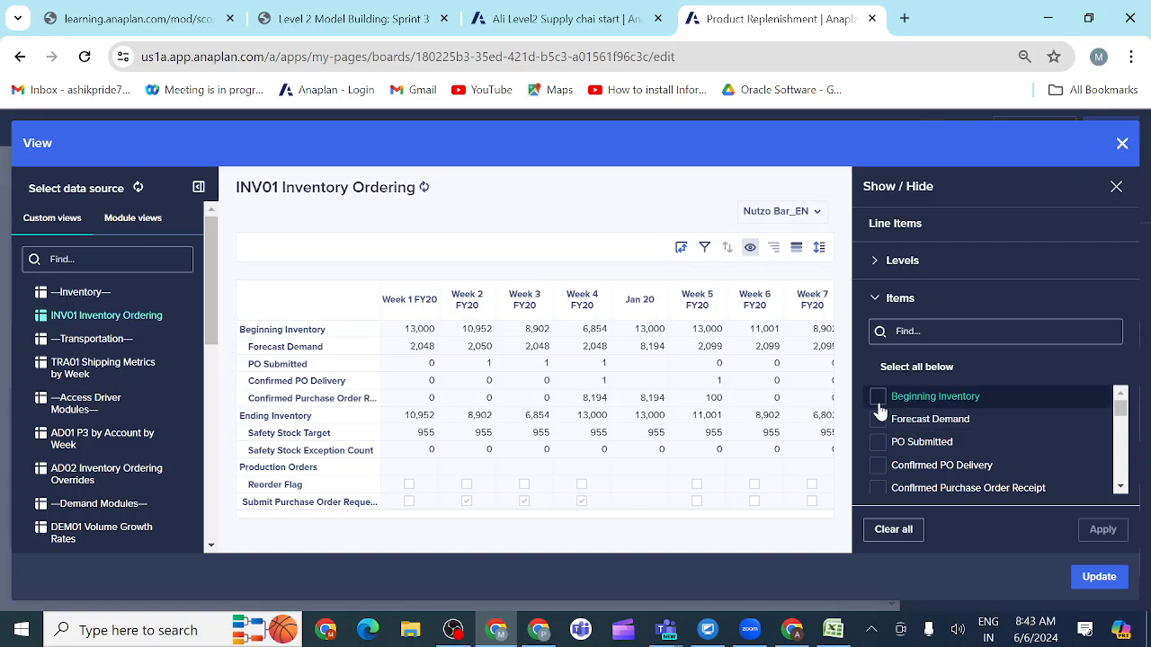
# Step: Show all line items in the INV01 Inventory Ordering view except PO Submitted, Confirmed PO Delivery and Safety Stock Exception Count, checking the activity before applying
pyautogui.click(899, 370)
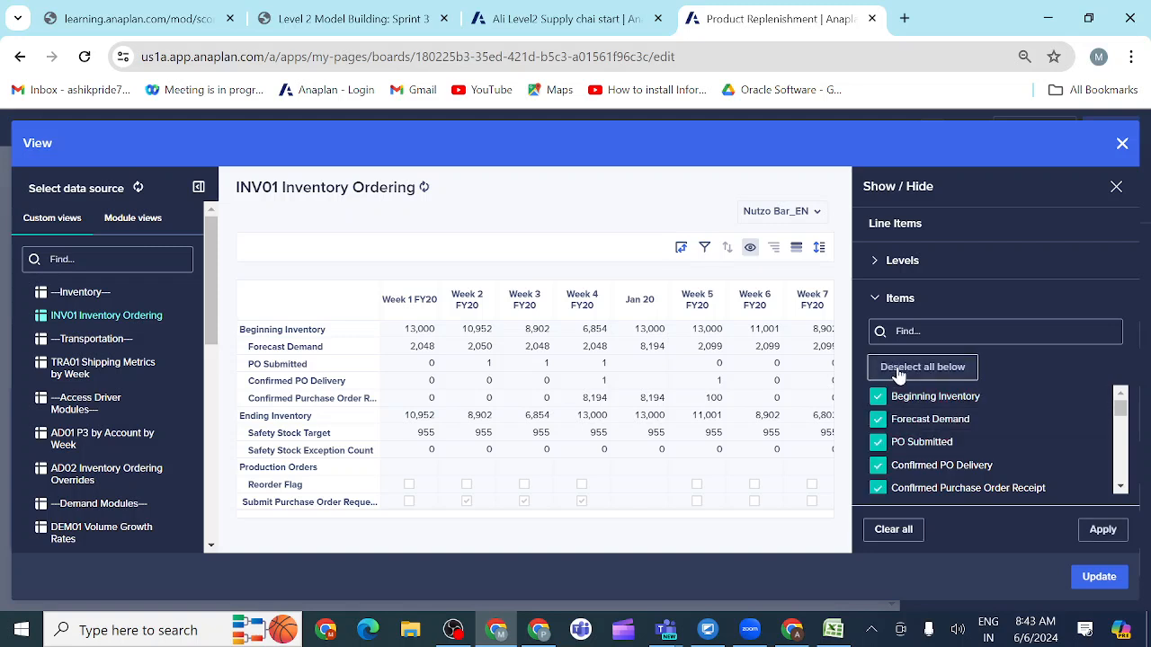
pyautogui.click(899, 374)
pyautogui.click(899, 374)
pyautogui.click(877, 447)
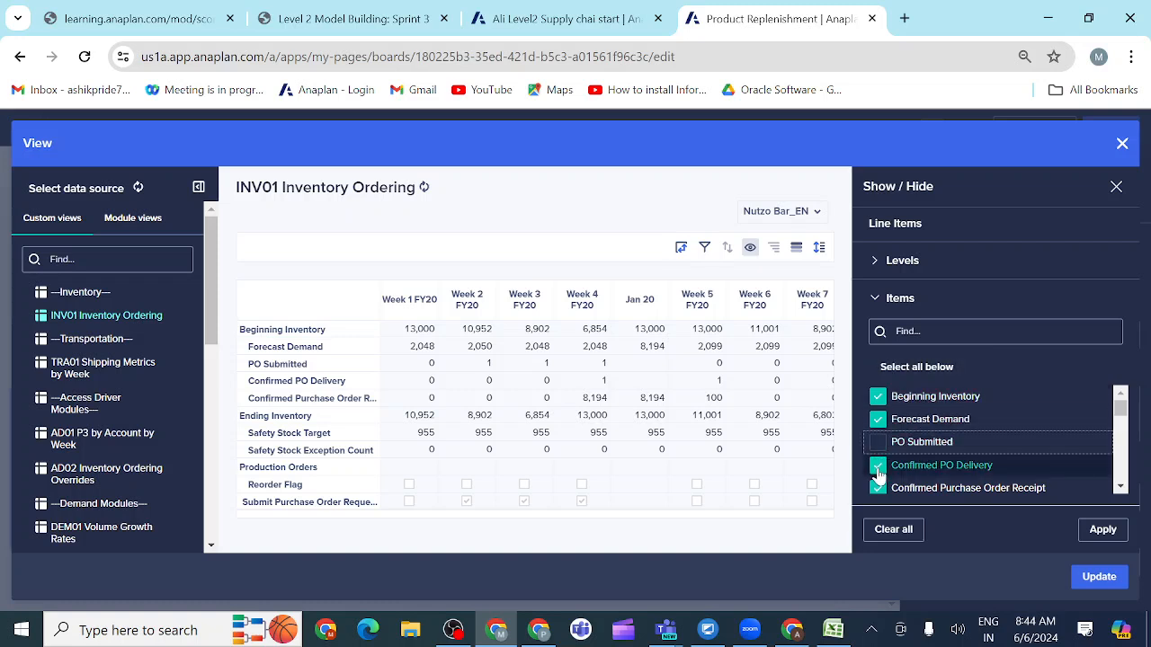
pyautogui.click(878, 467)
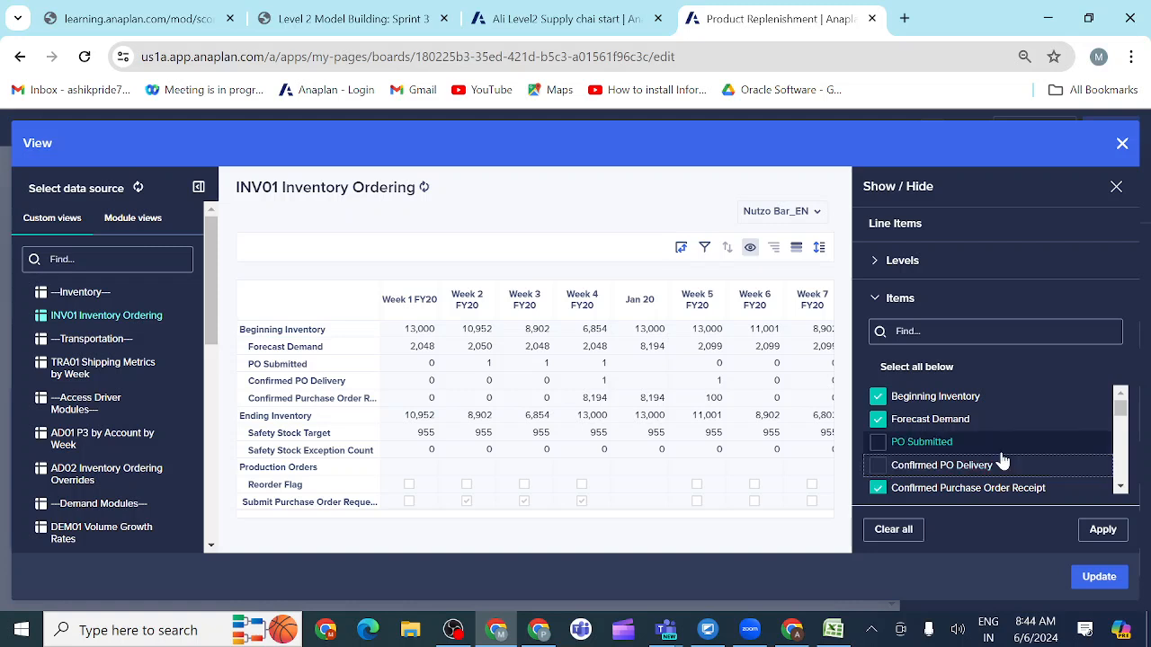
pyautogui.click(1120, 487)
pyautogui.click(1121, 487)
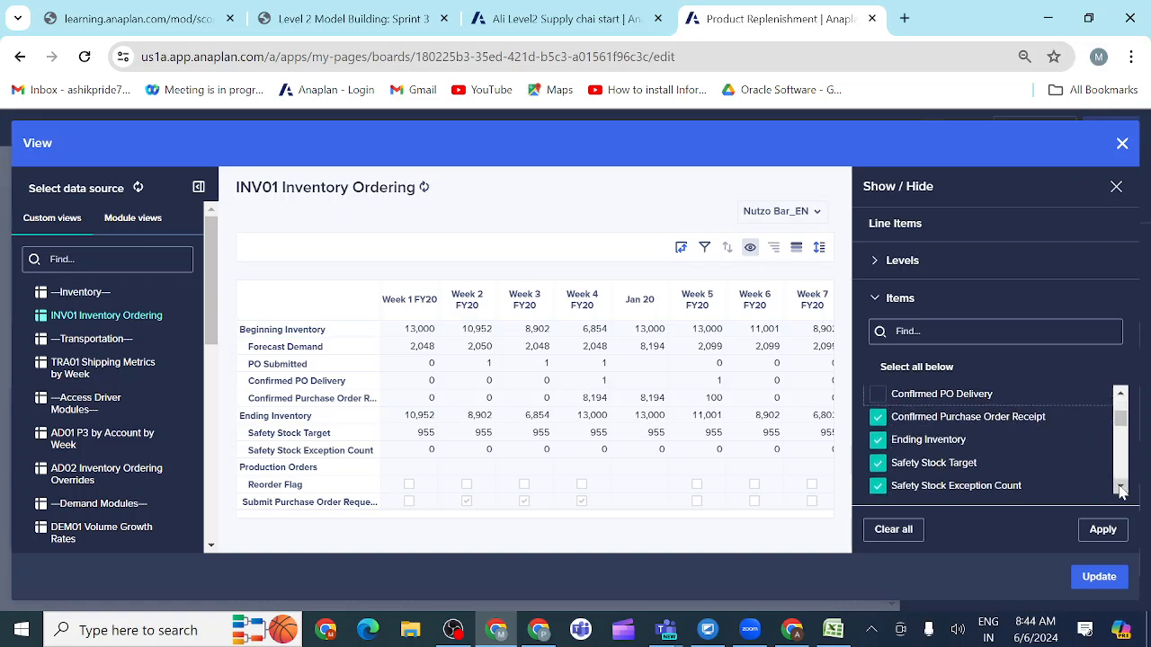
pyautogui.click(1120, 487)
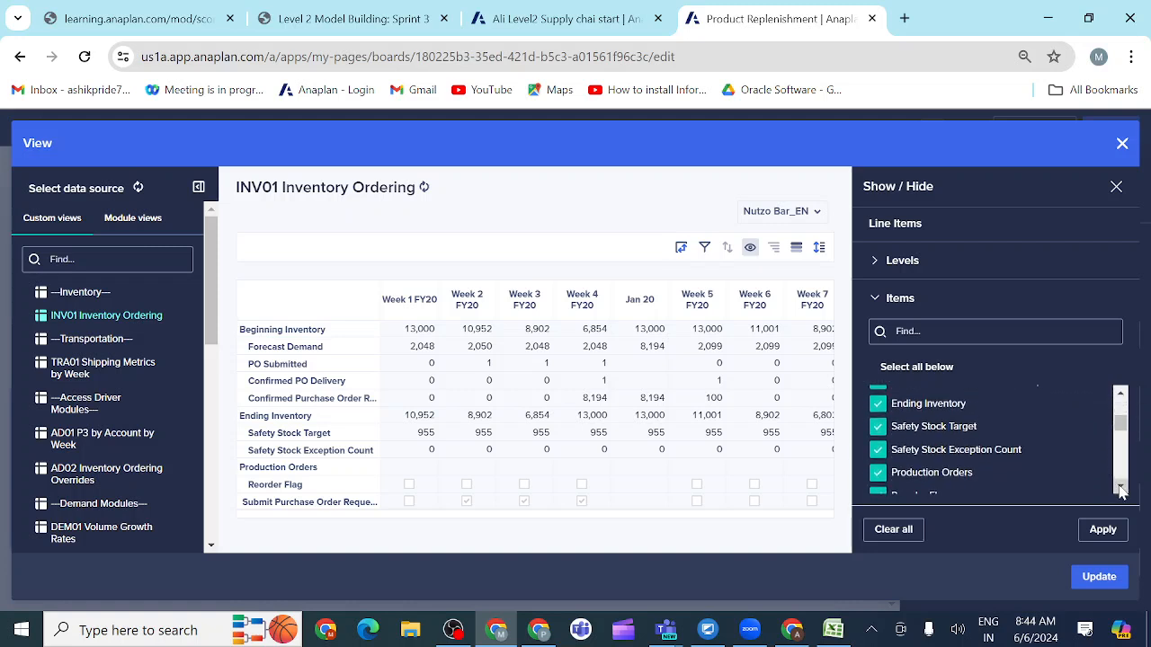
pyautogui.click(879, 450)
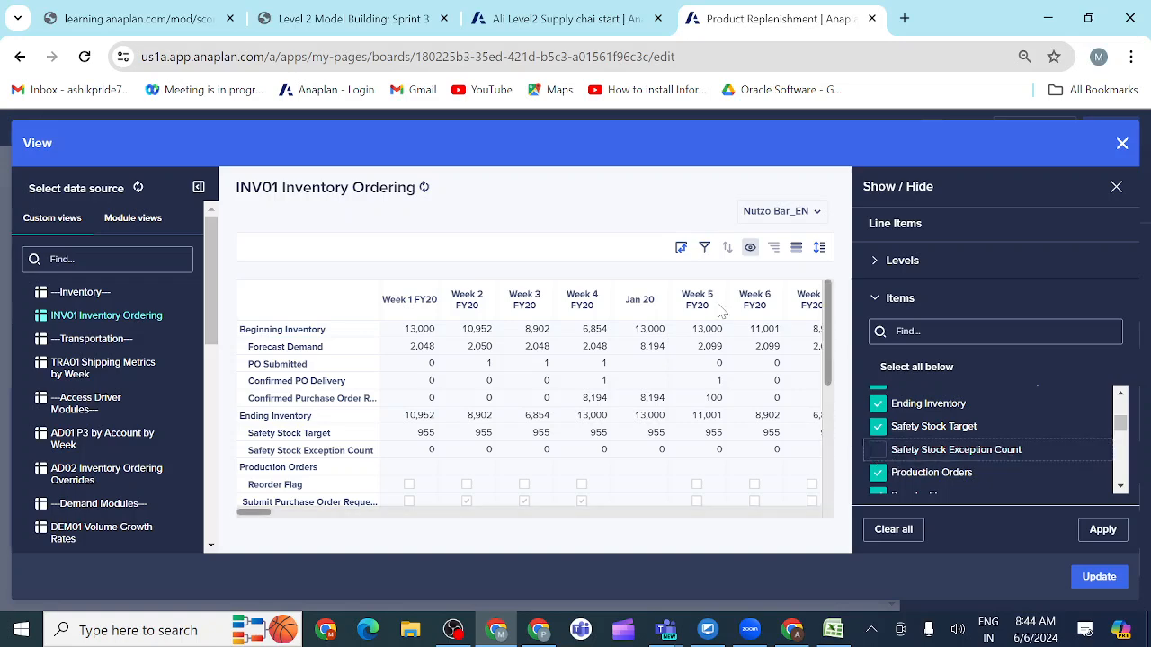
pyautogui.click(357, 26)
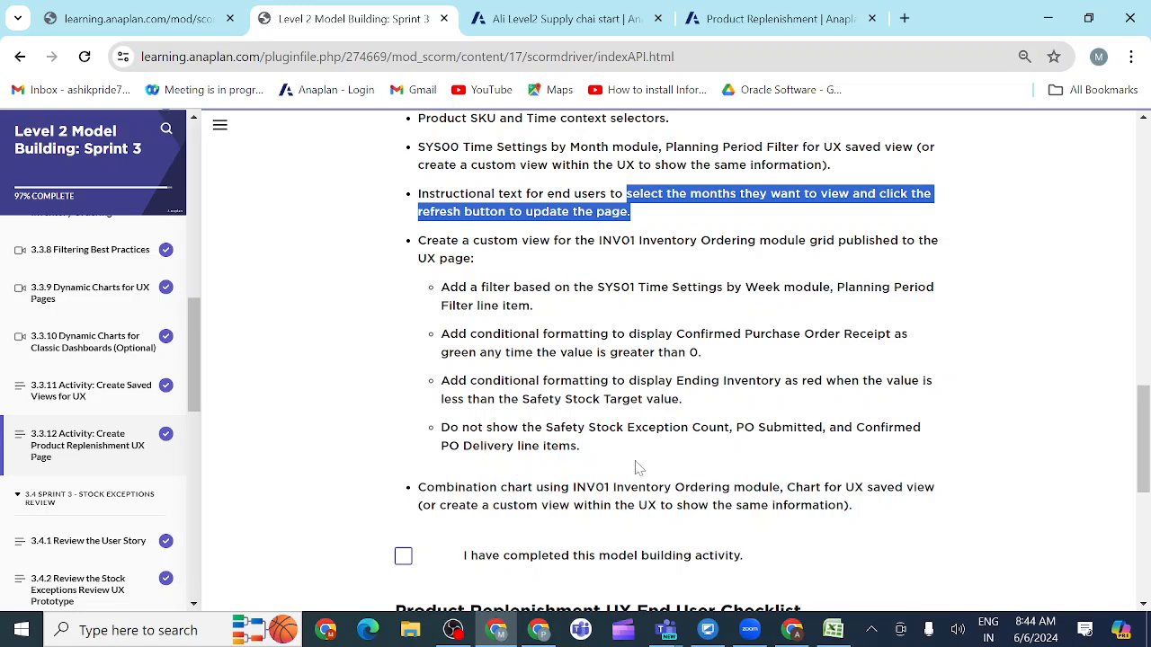
pyautogui.click(777, 19)
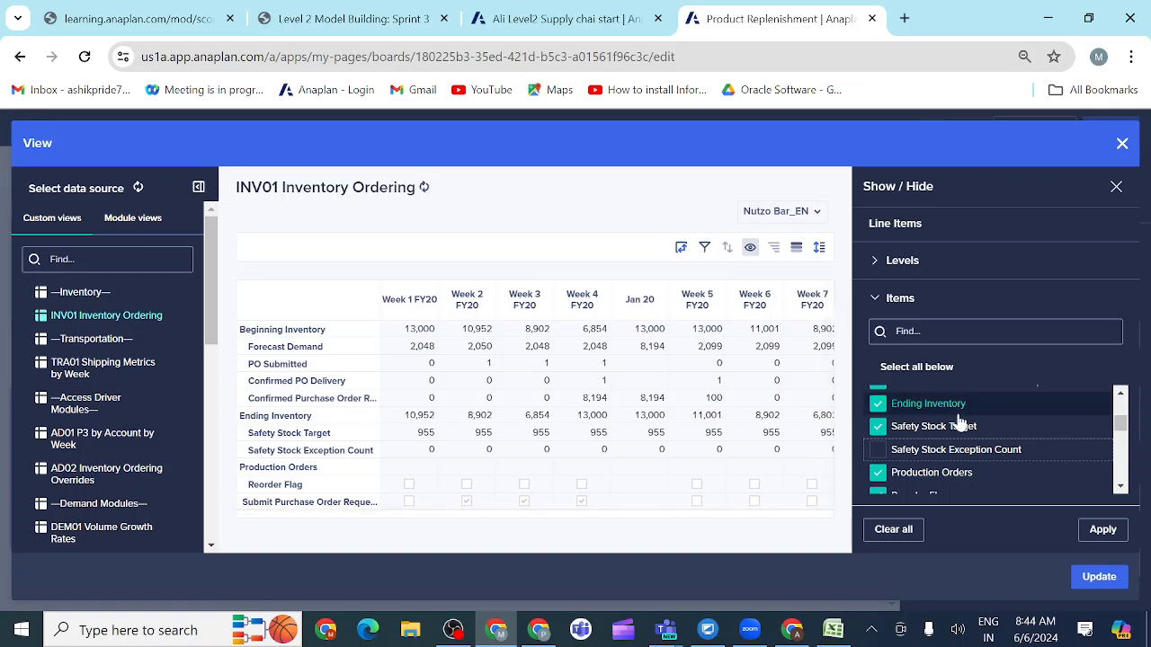
pyautogui.click(1103, 531)
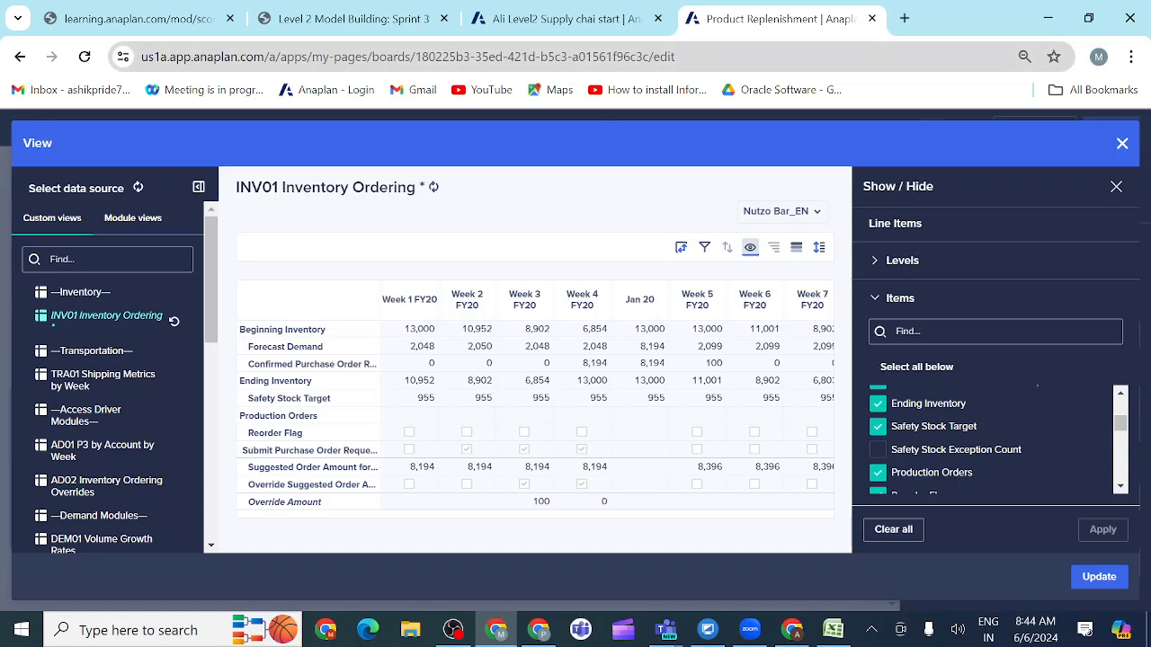
# Step: Check the activity's filter requirement and add a column filter rule on Time based on the SYS01 Time Settings By Week module
pyautogui.click(362, 23)
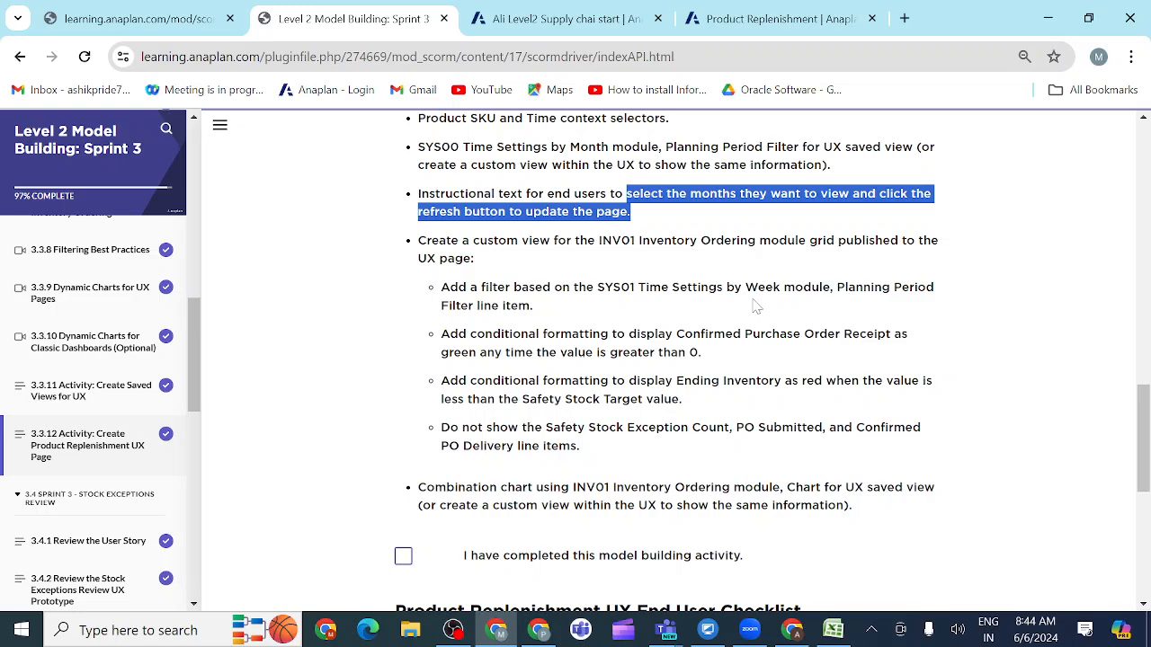
pyautogui.scroll(1, 755, 308)
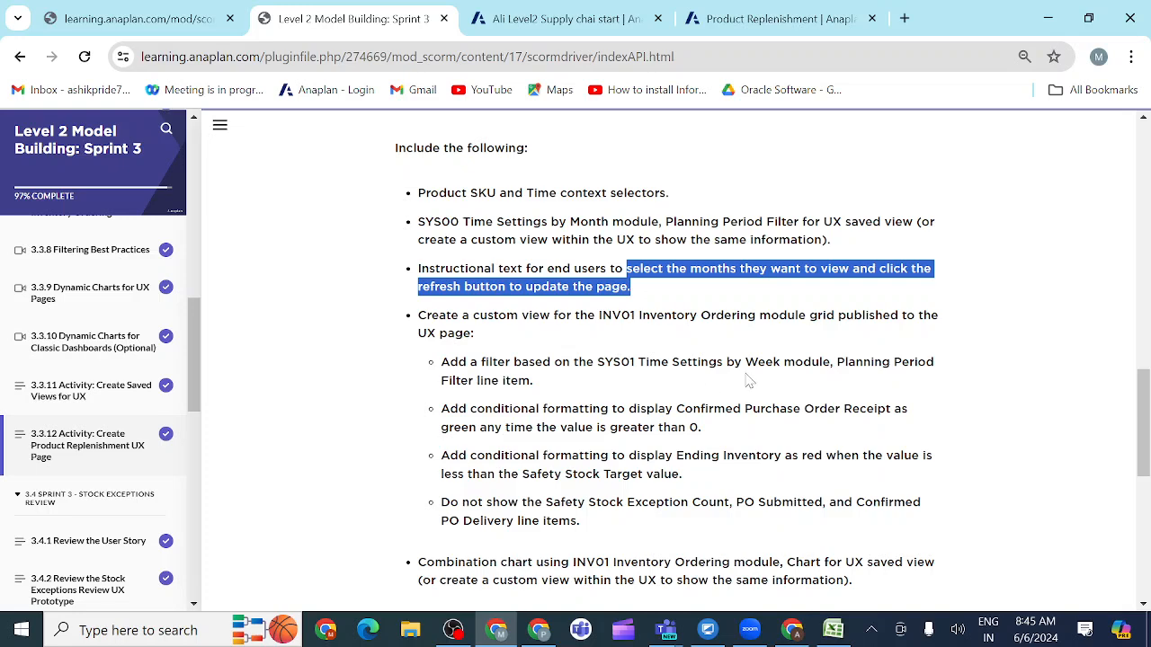
pyautogui.click(755, 20)
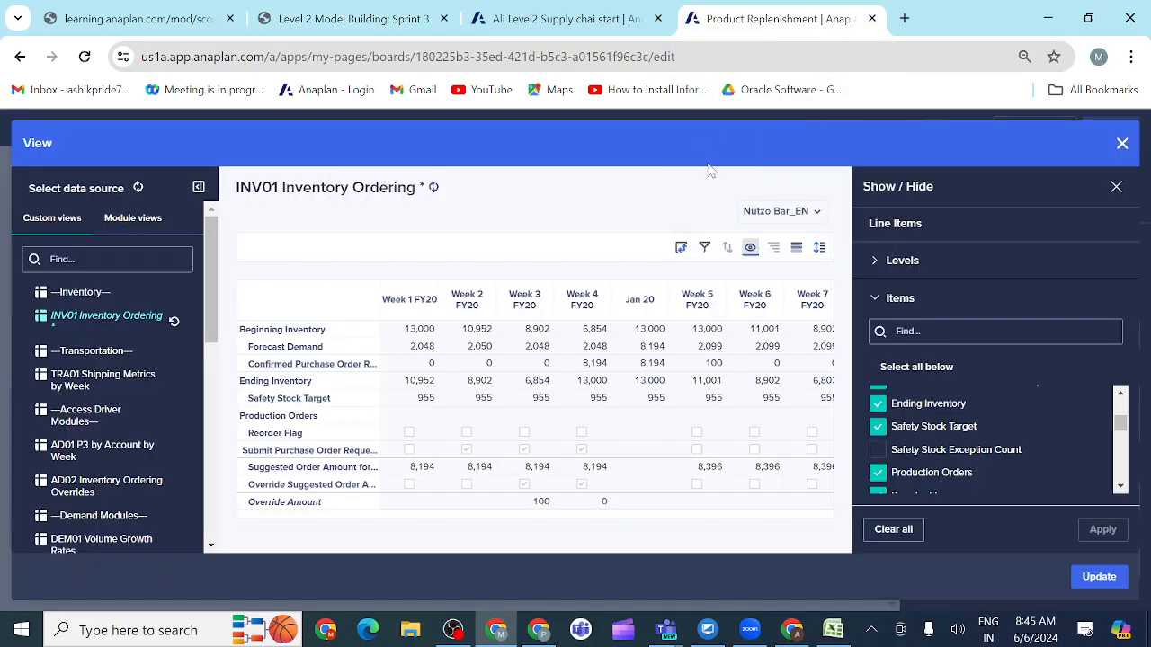
pyautogui.click(704, 255)
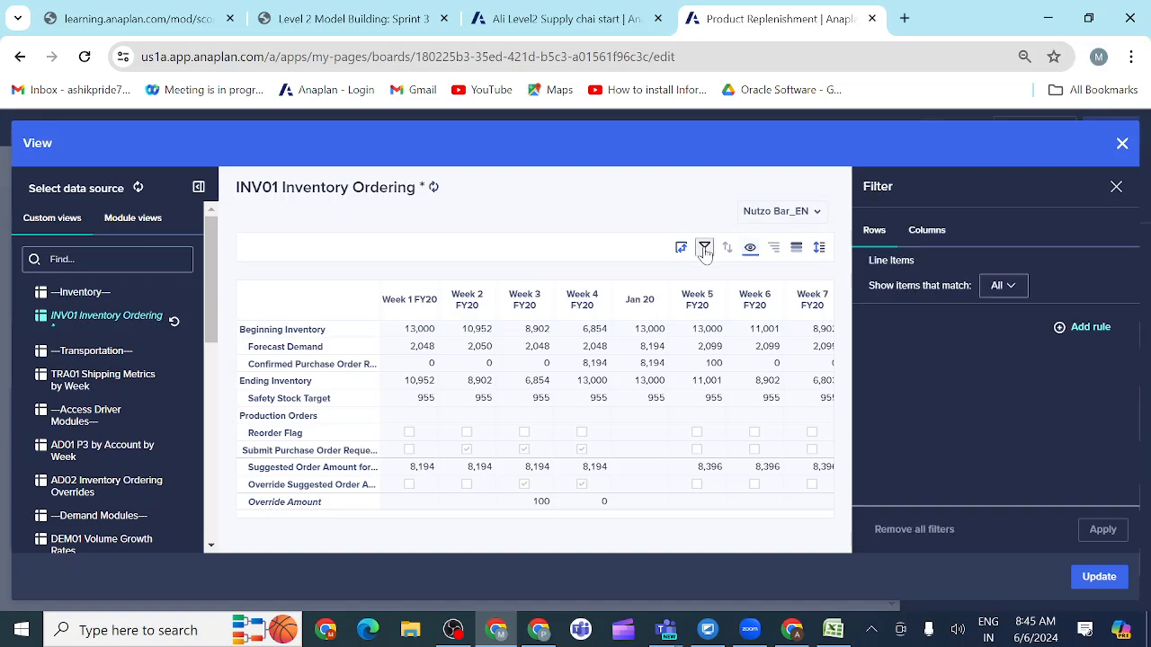
pyautogui.click(926, 232)
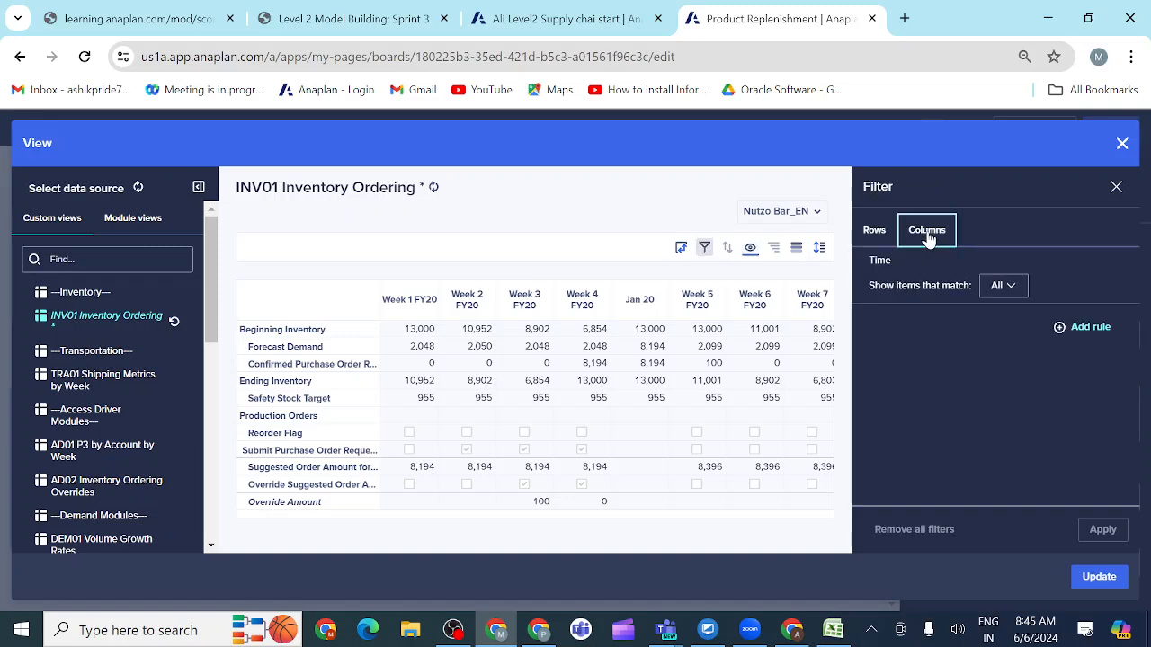
pyautogui.click(1061, 329)
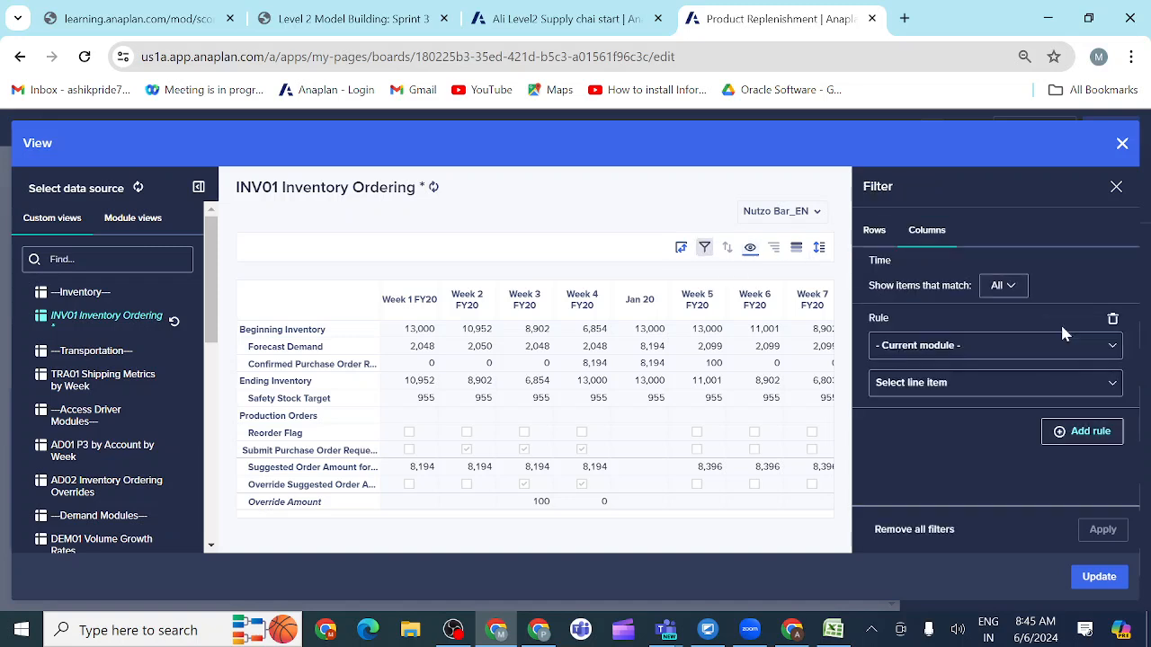
pyautogui.click(1113, 348)
pyautogui.scroll(-2, 972, 407)
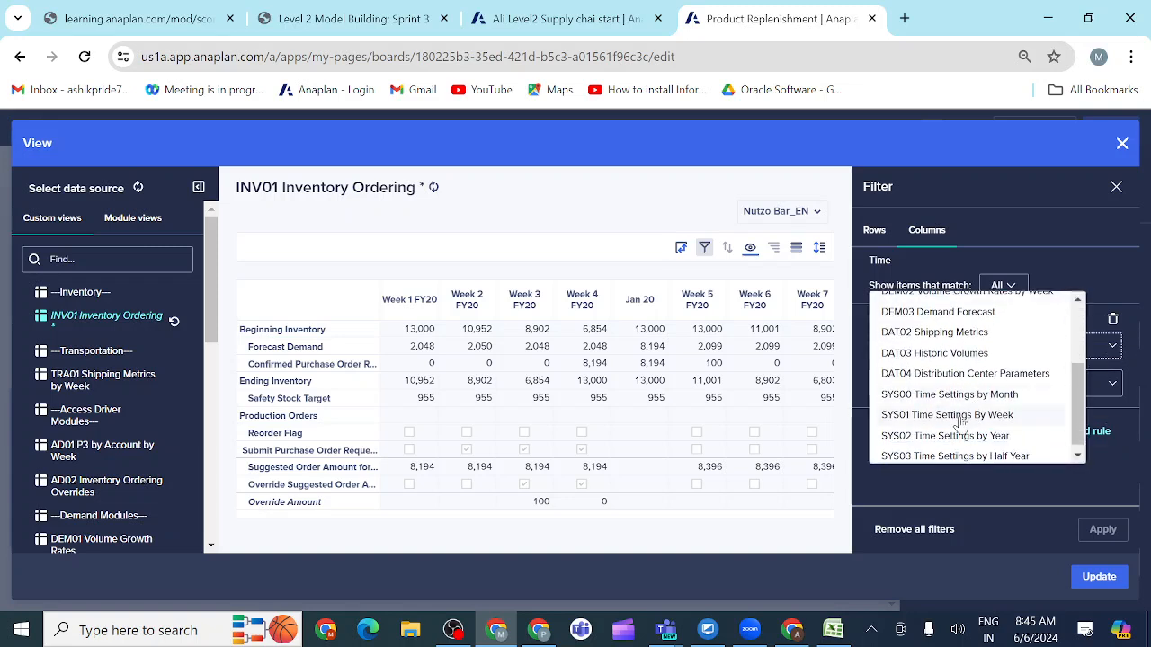
pyautogui.click(958, 415)
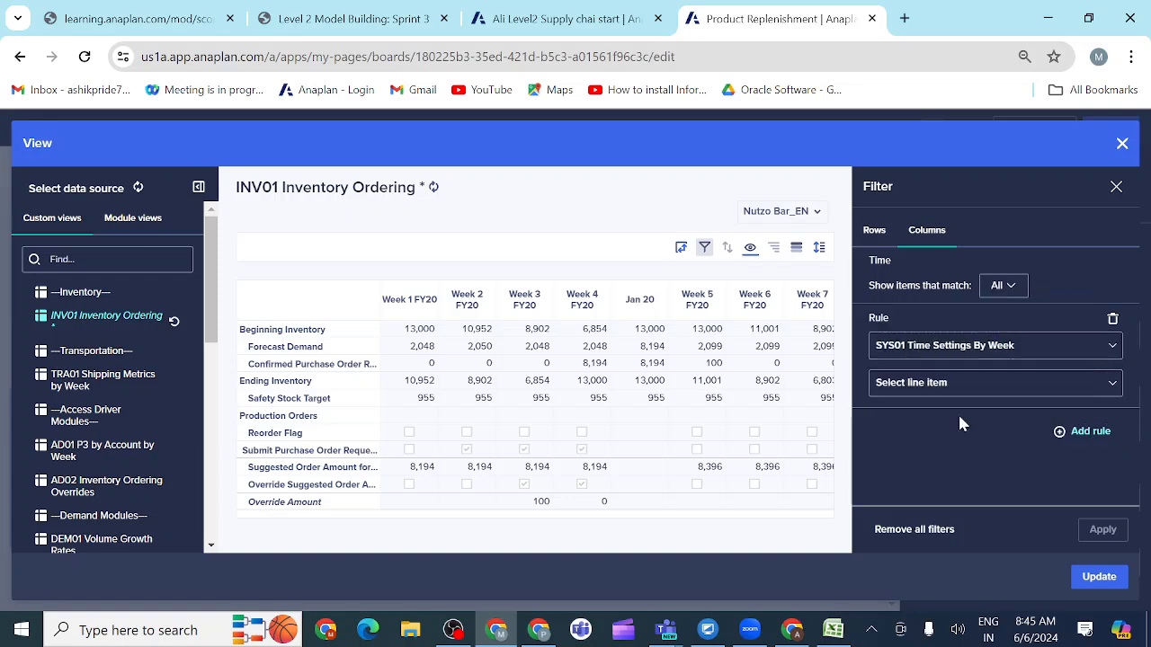
# Step: Recheck the requirement, set the filter rule to Planning Period Filter Weeks Only with the condition Is true, and apply it
pyautogui.click(1113, 387)
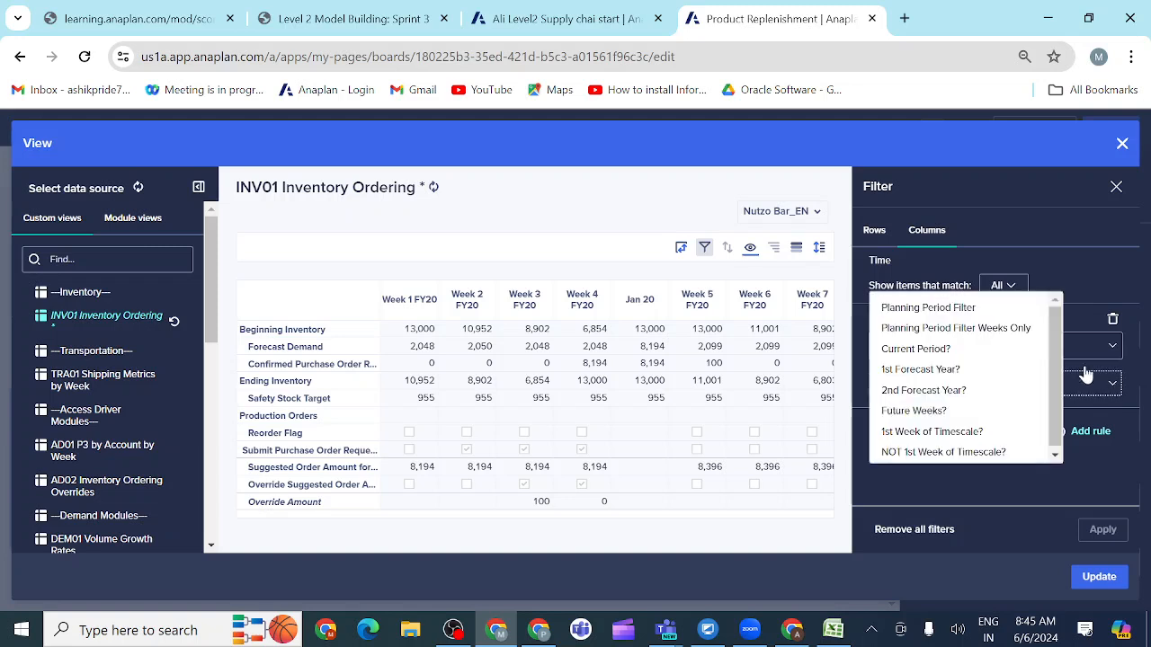
pyautogui.click(380, 27)
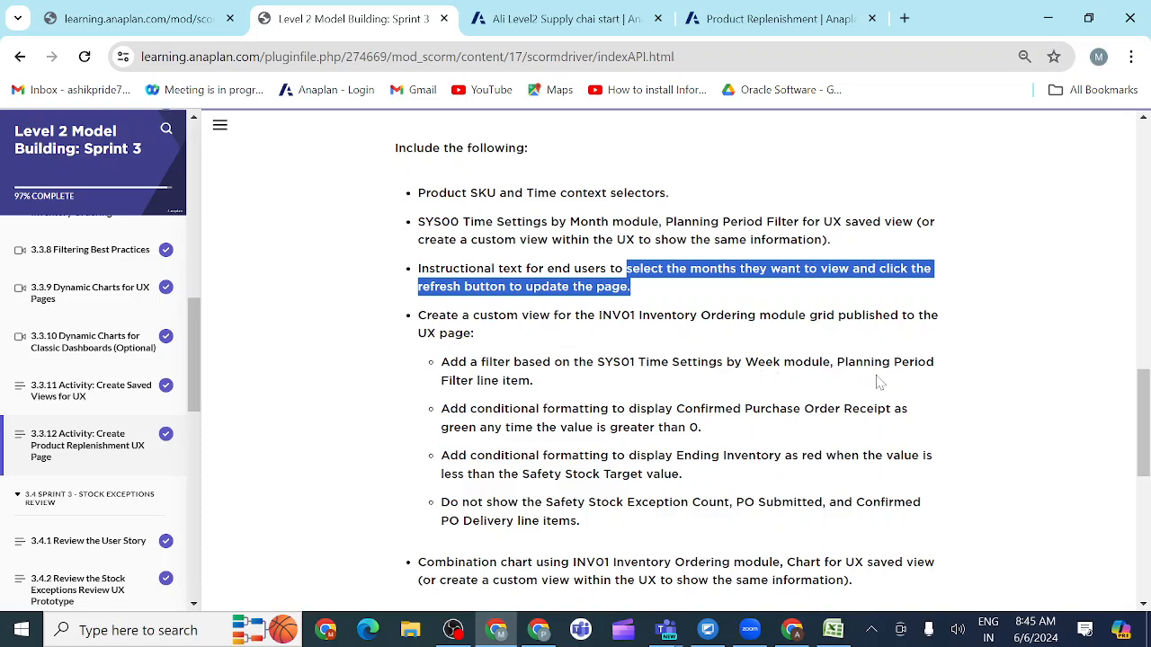
pyautogui.click(767, 20)
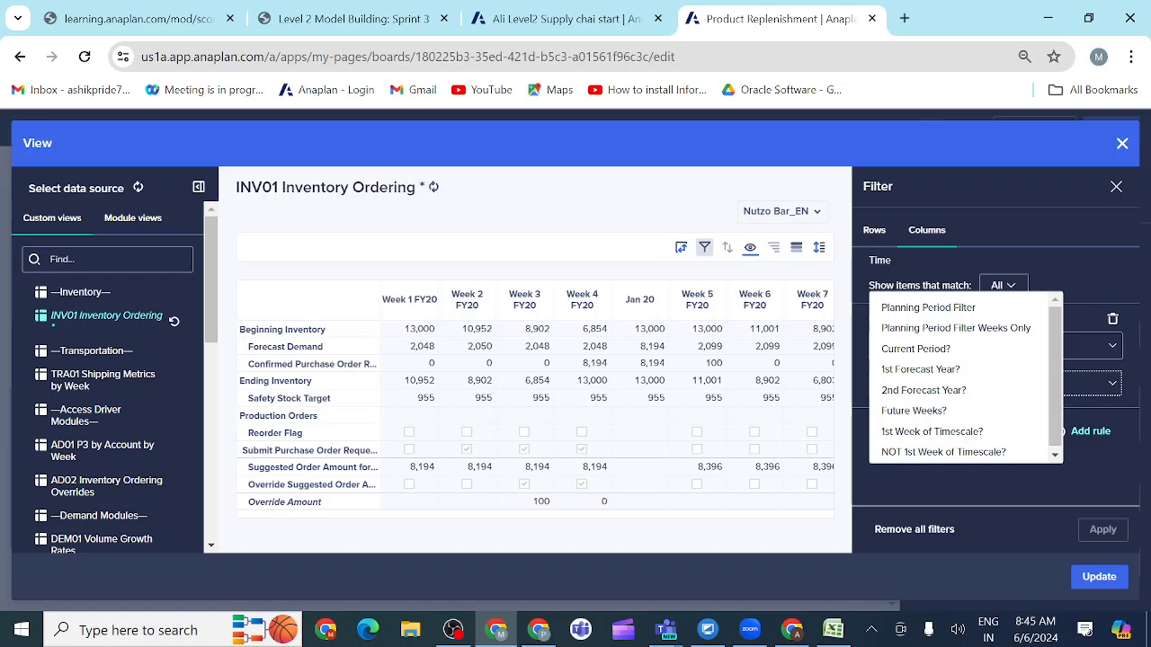
pyautogui.click(932, 334)
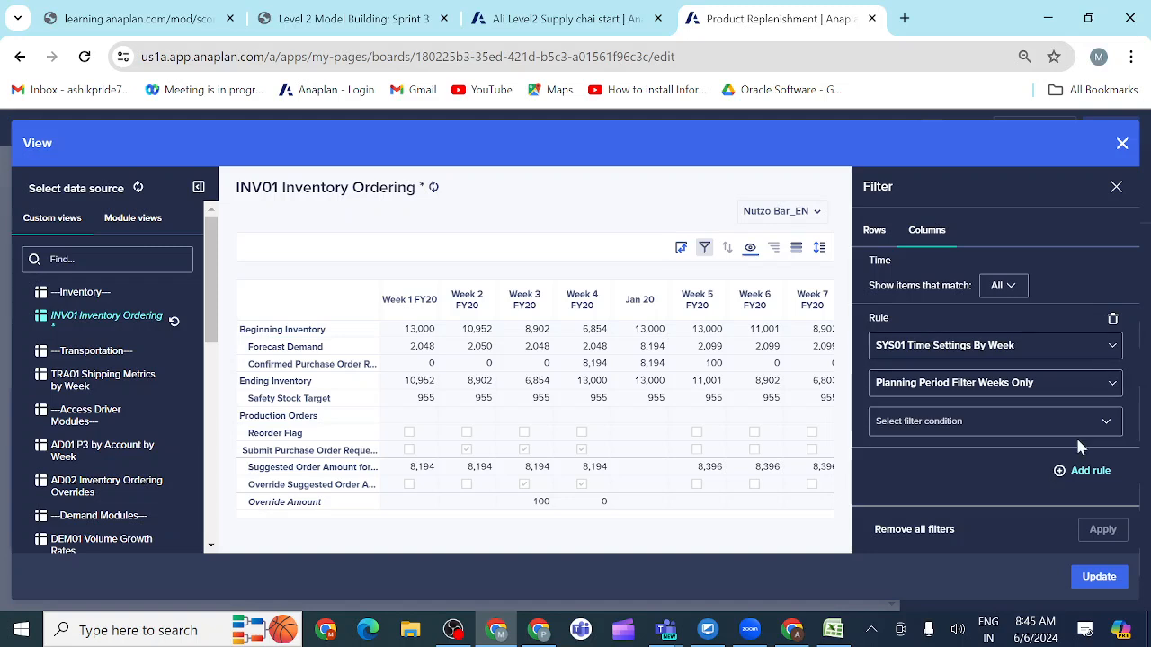
pyautogui.click(1015, 420)
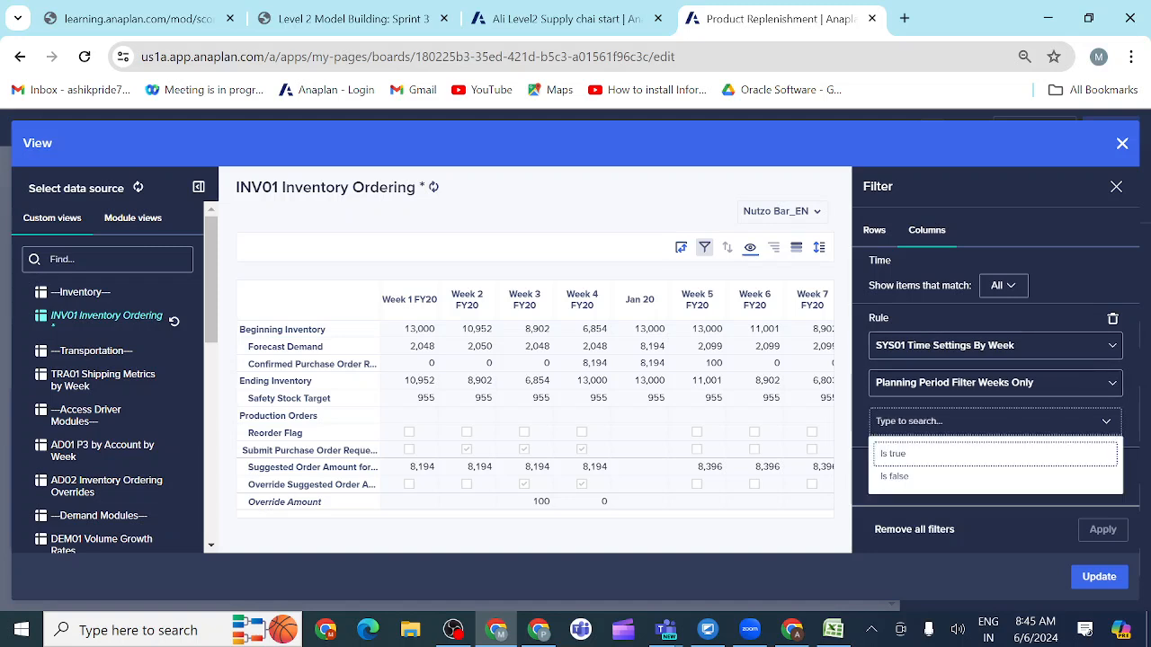
pyautogui.click(944, 456)
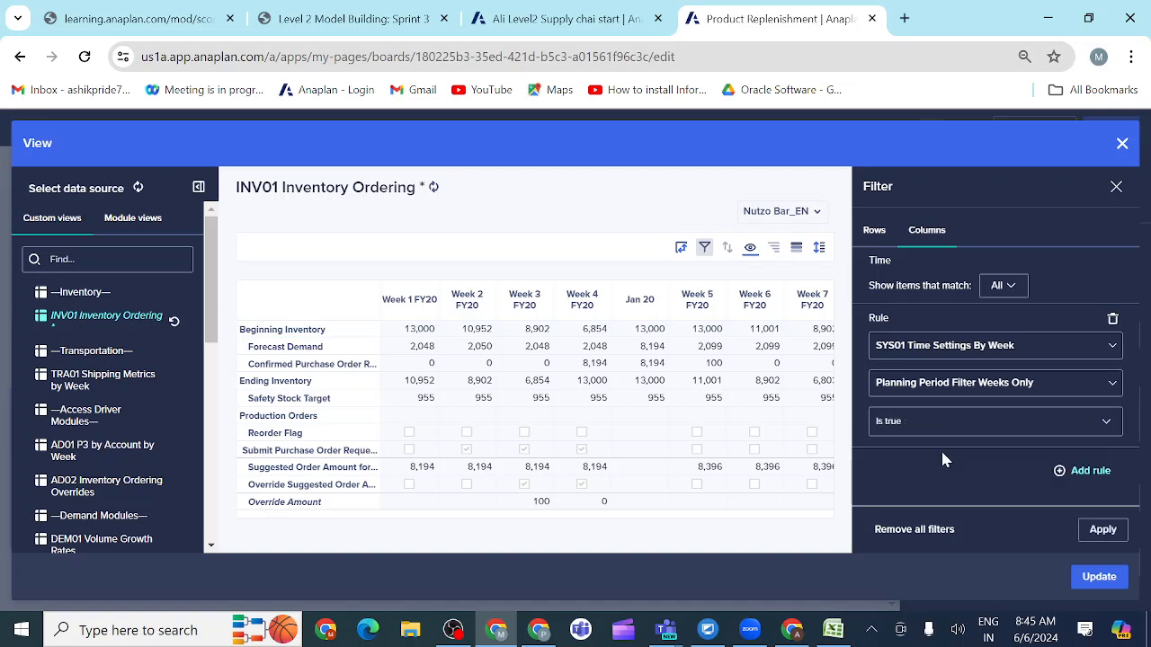
pyautogui.click(1101, 532)
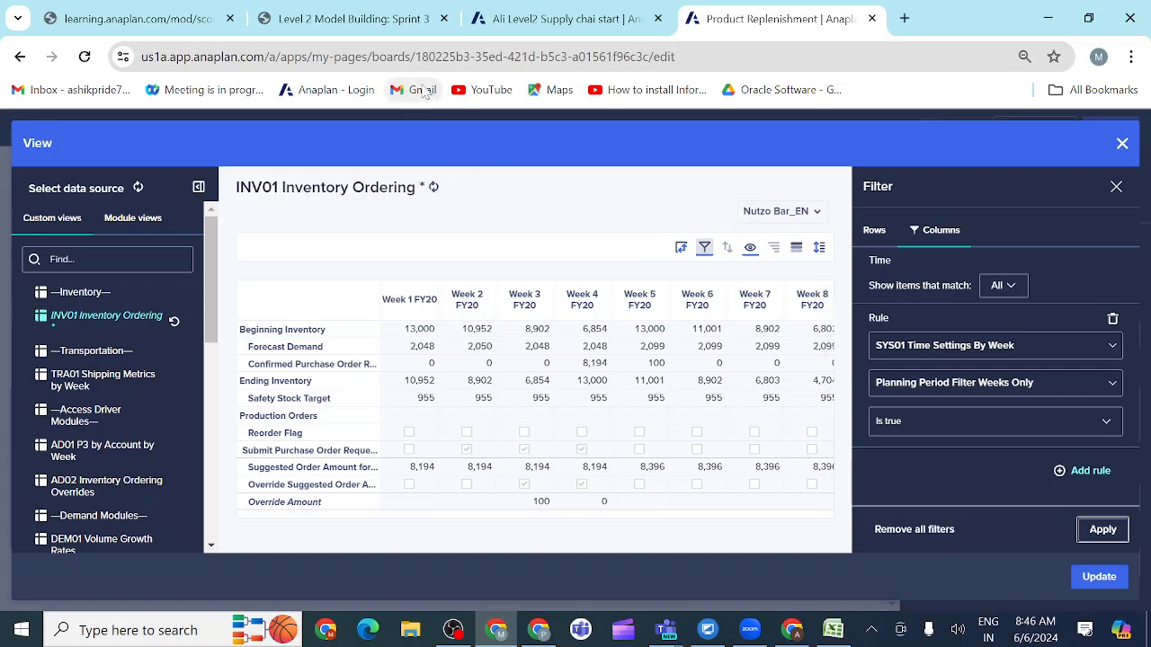
# Step: Check the activity's formatting requirements and start a conditional formatting rule for Confirmed Purchase Order Receipt, with values from Same as Line Item
pyautogui.click(378, 20)
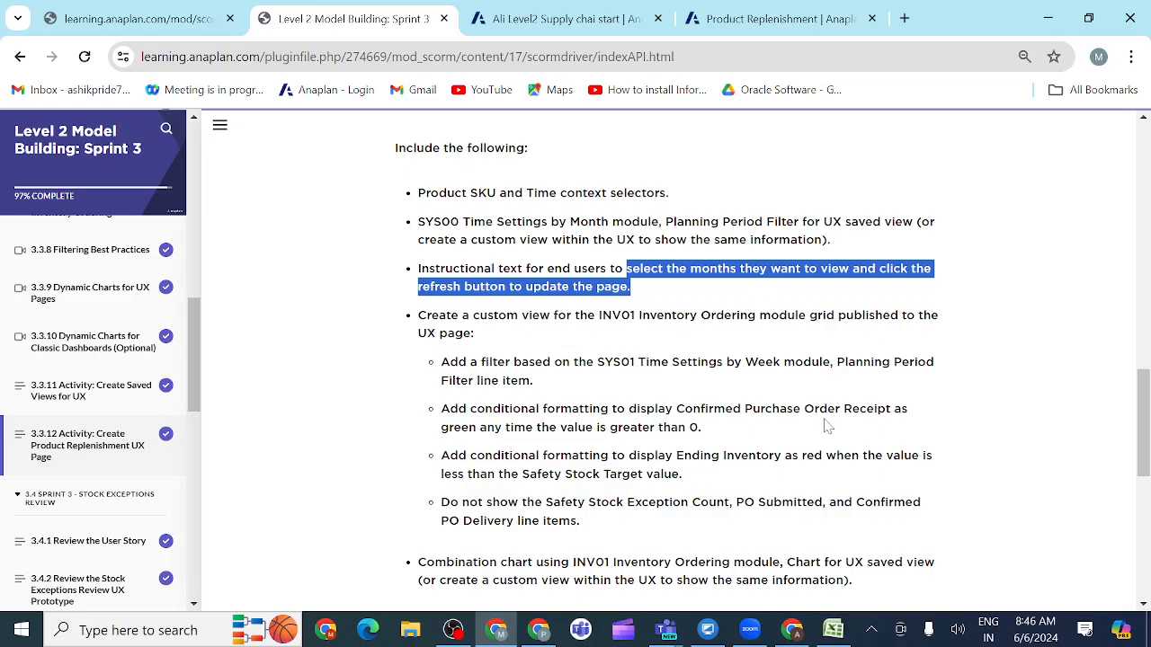
pyautogui.click(768, 20)
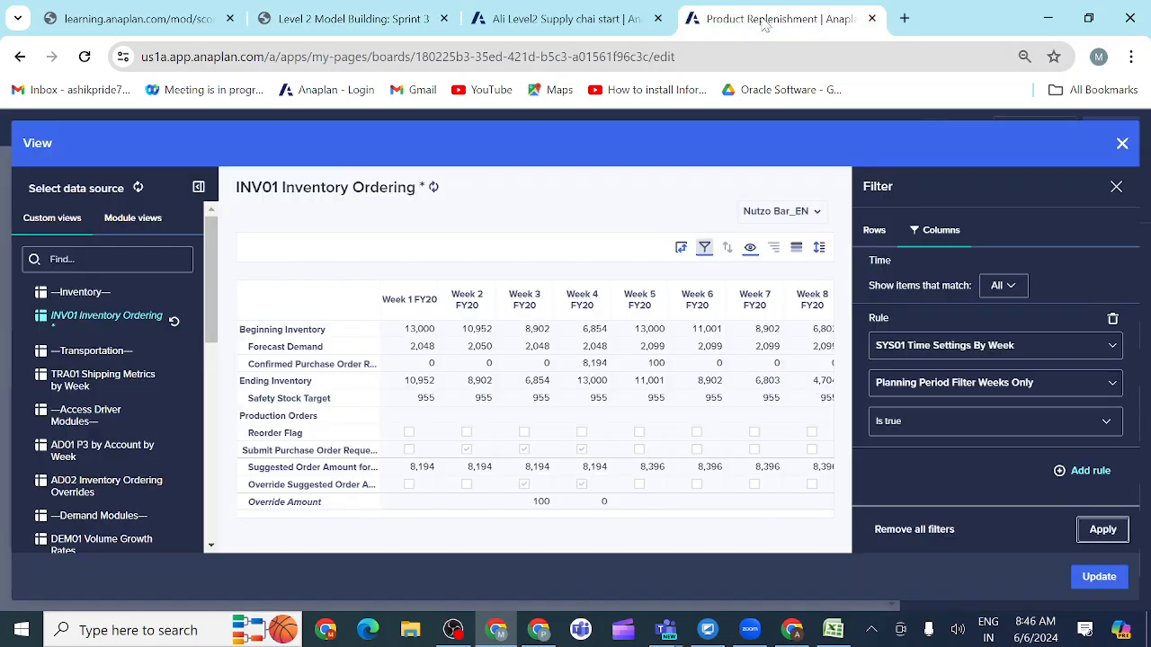
pyautogui.click(797, 251)
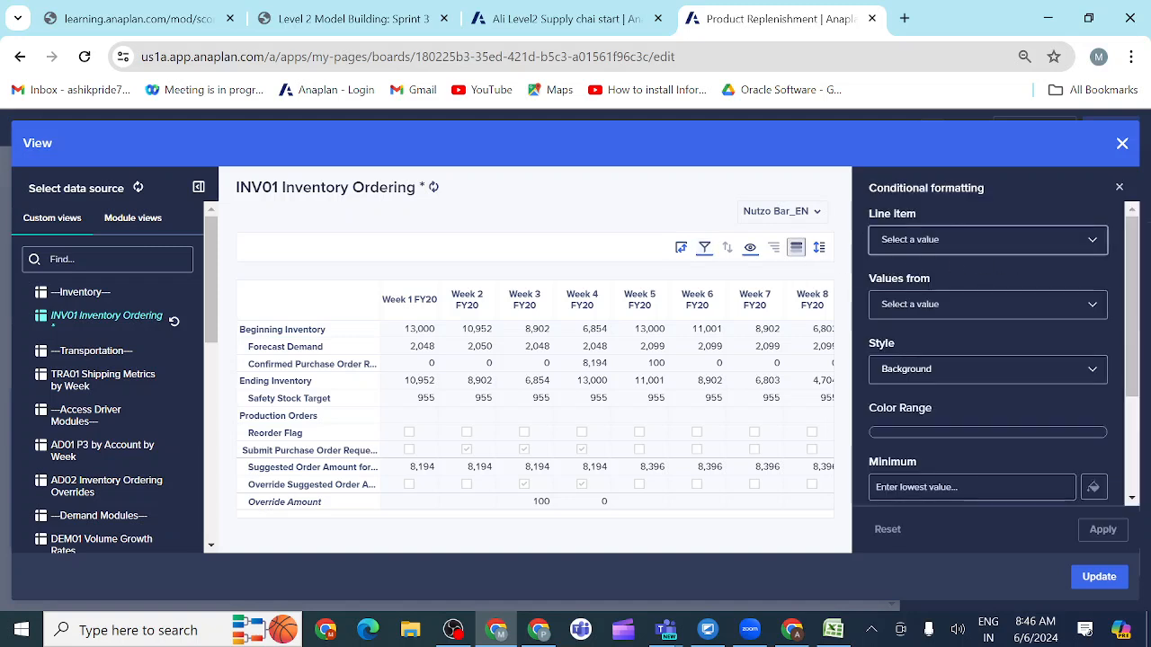
pyautogui.click(987, 241)
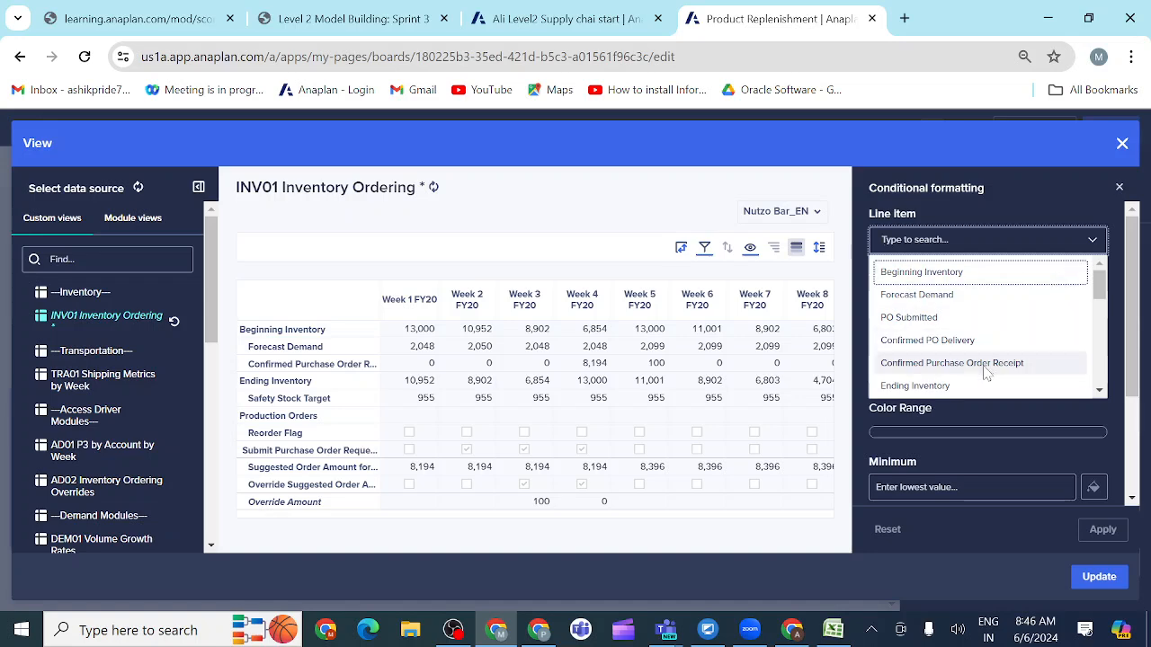
pyautogui.click(378, 30)
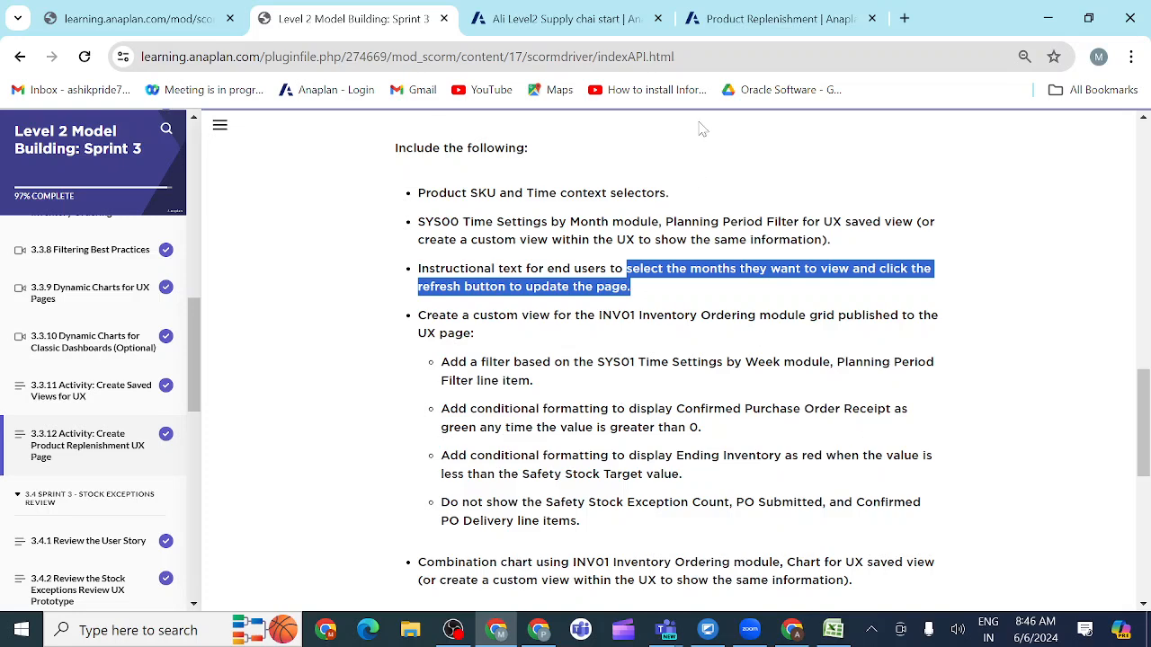
pyautogui.click(769, 18)
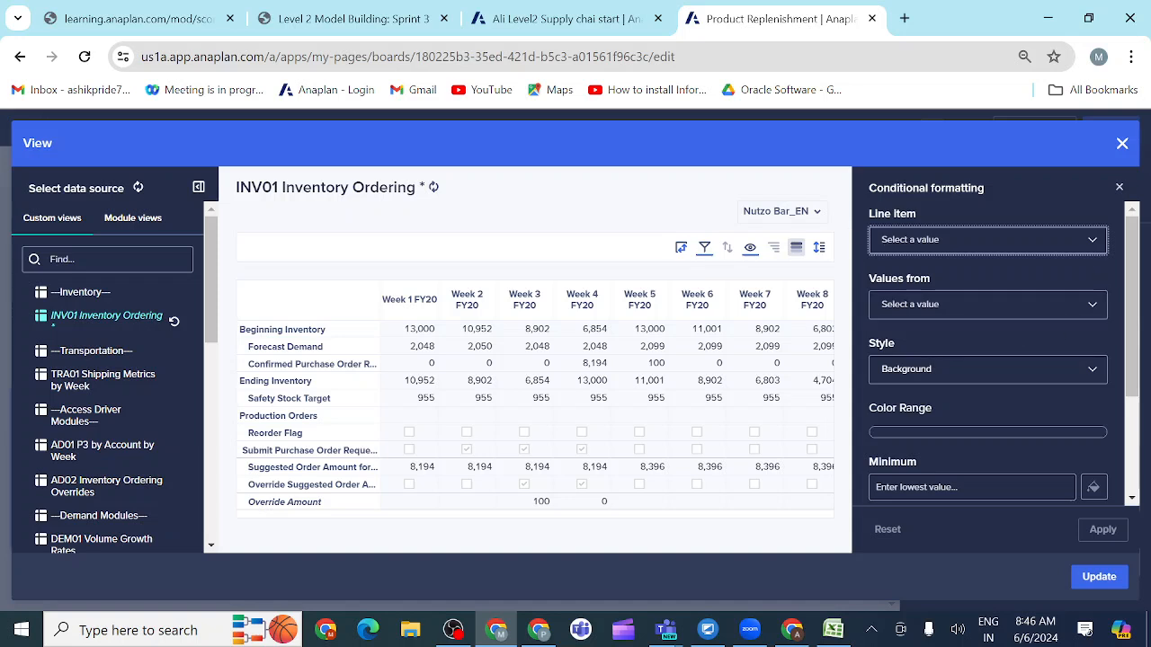
pyautogui.click(987, 240)
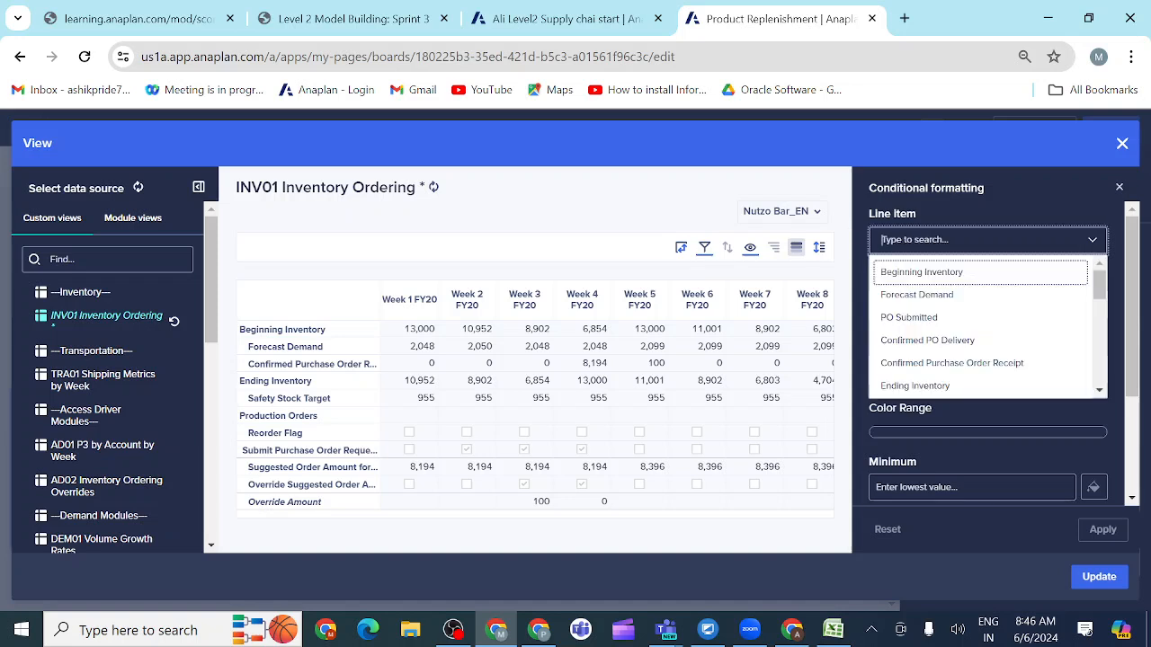
pyautogui.click(980, 364)
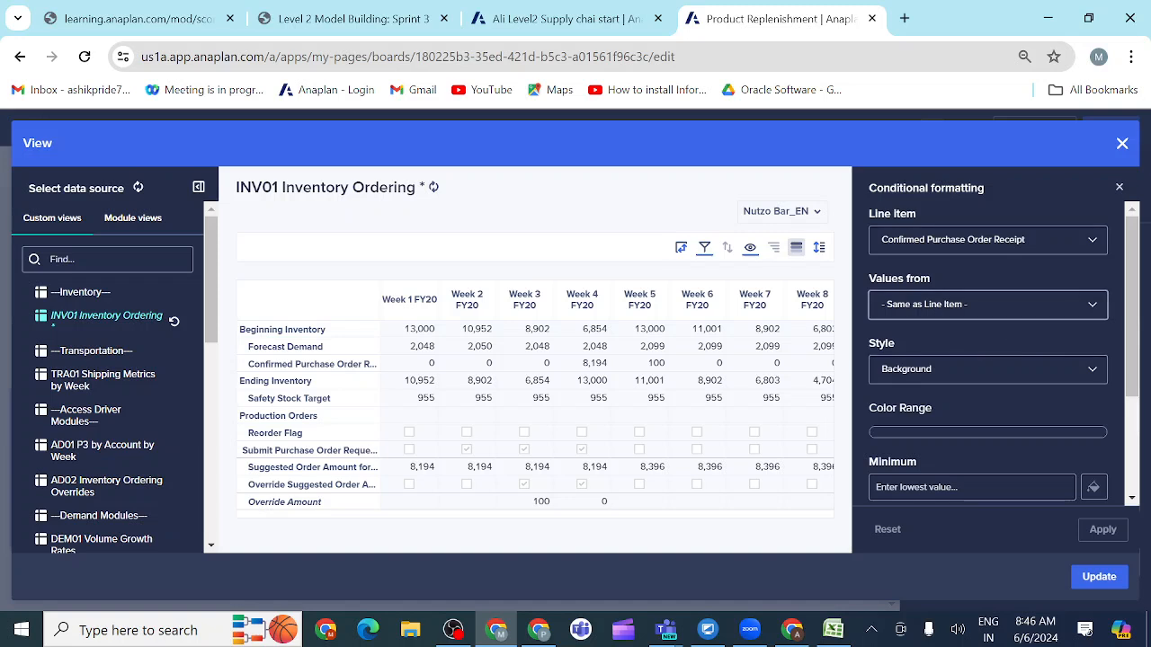
pyautogui.click(1090, 304)
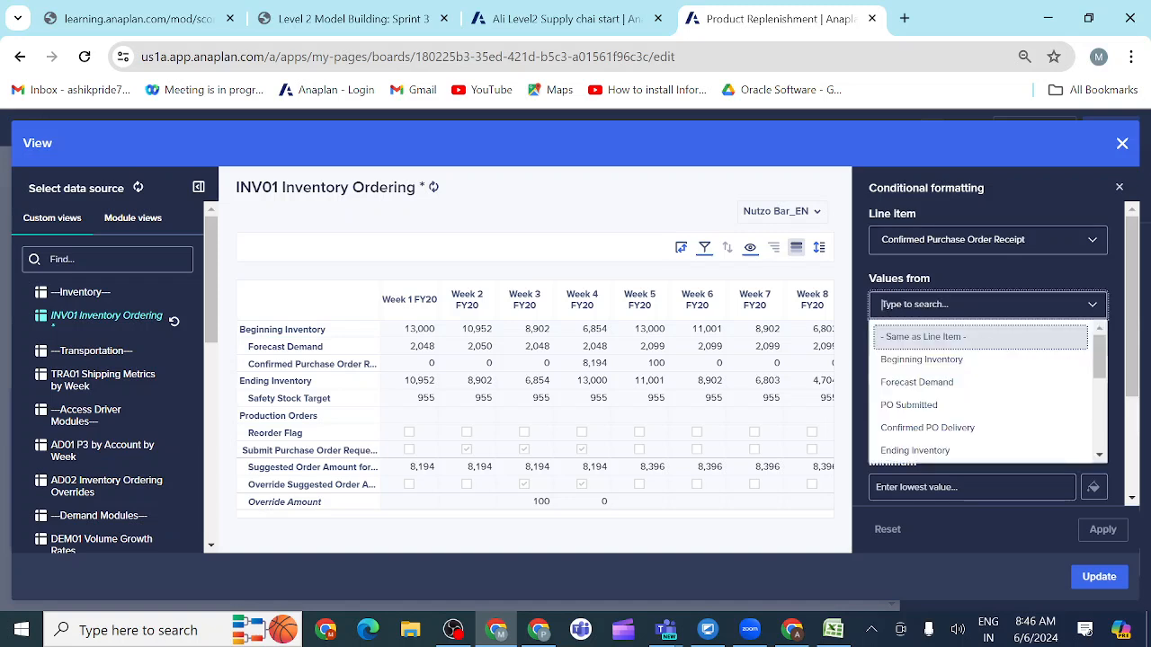
pyautogui.click(1098, 285)
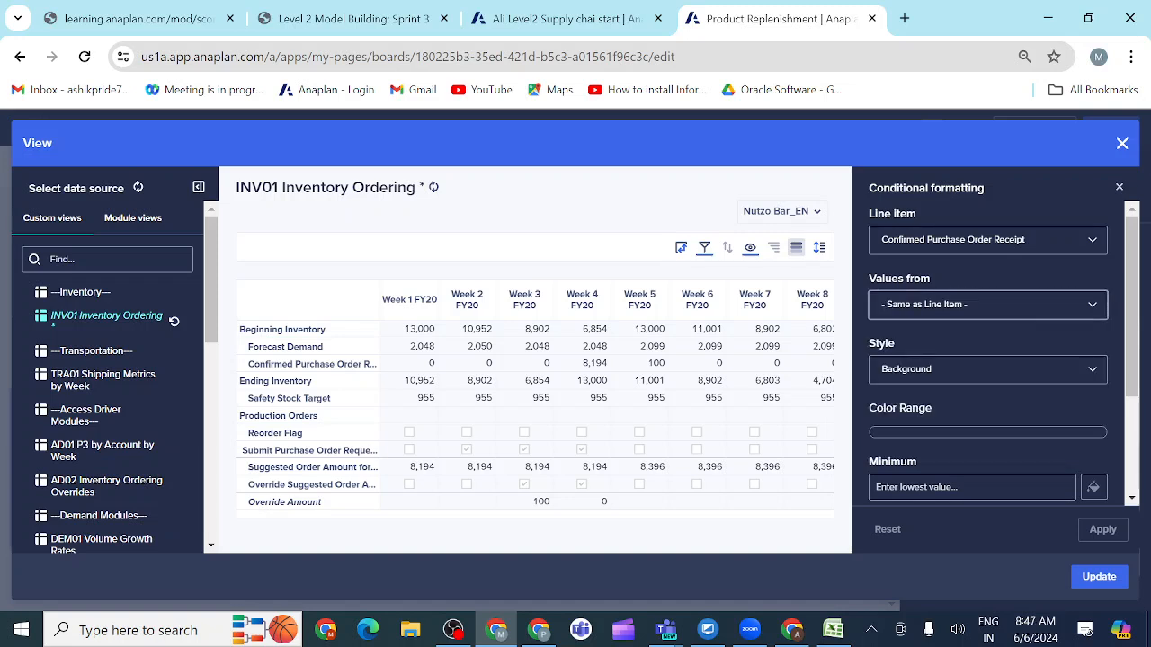
# Step: Set the rule's minimum to 0 and maximum to 1, keeping the Background style
pyautogui.scroll(-2, 961, 444)
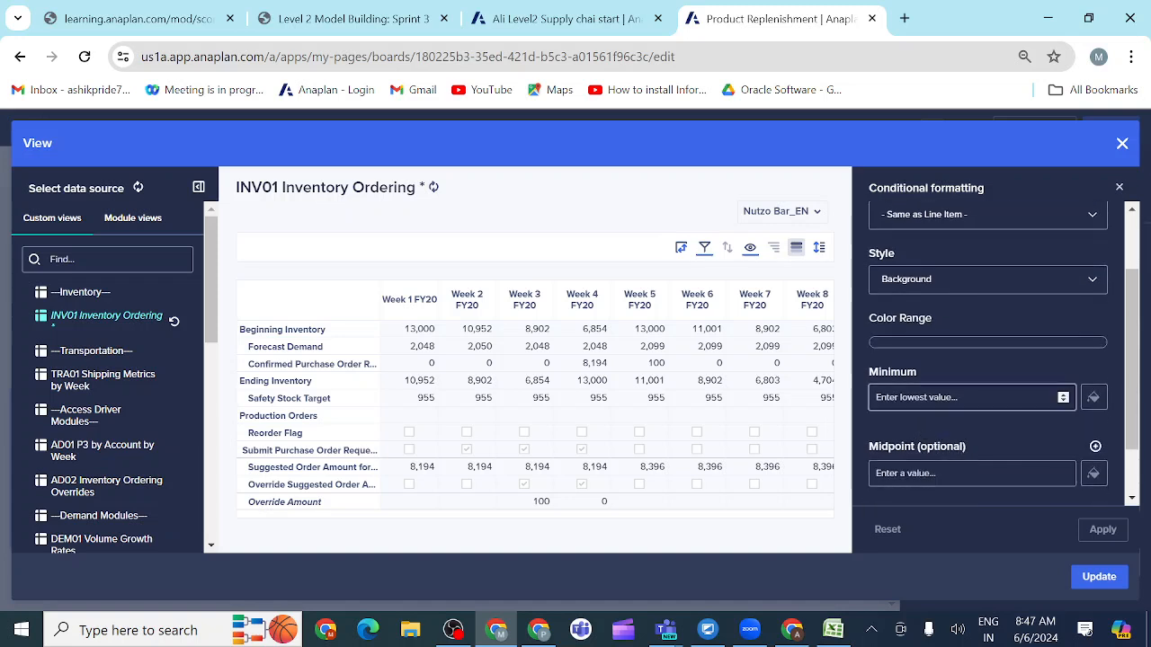
pyautogui.click(961, 397)
pyautogui.write('0')
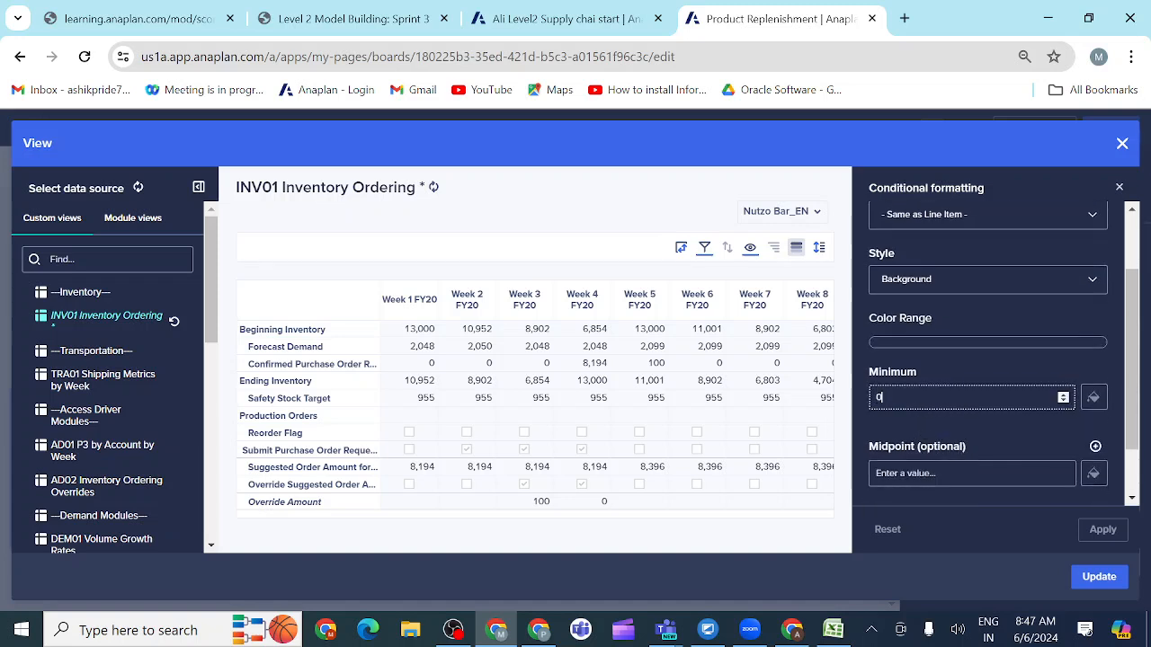
pyautogui.scroll(-1, 962, 473)
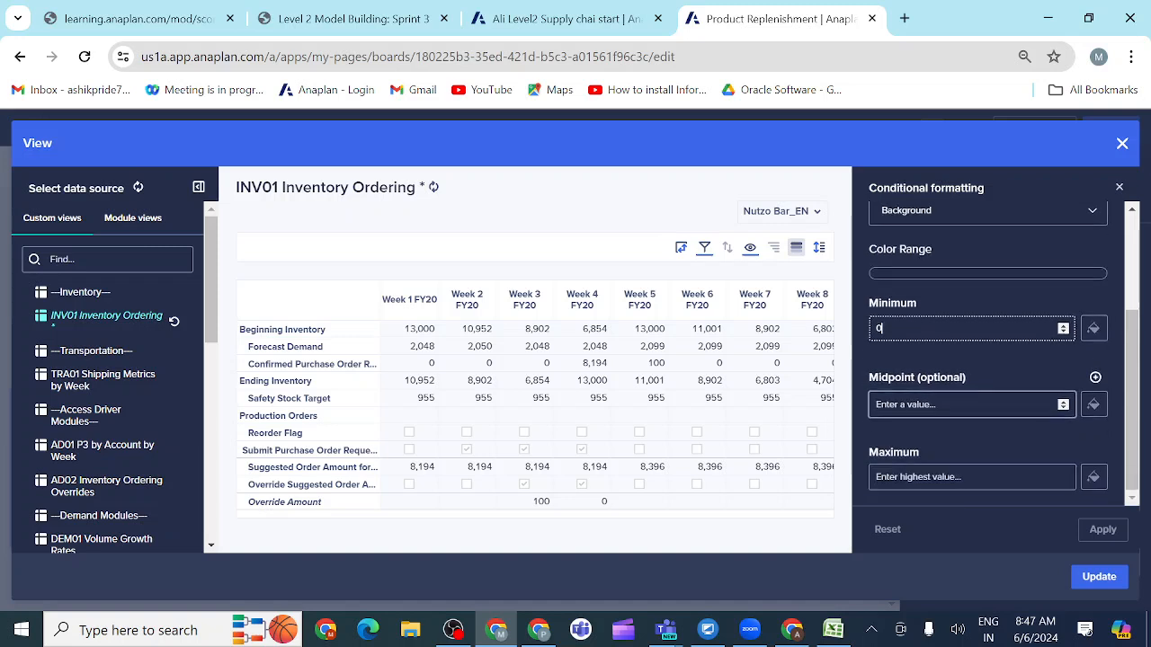
pyautogui.click(962, 477)
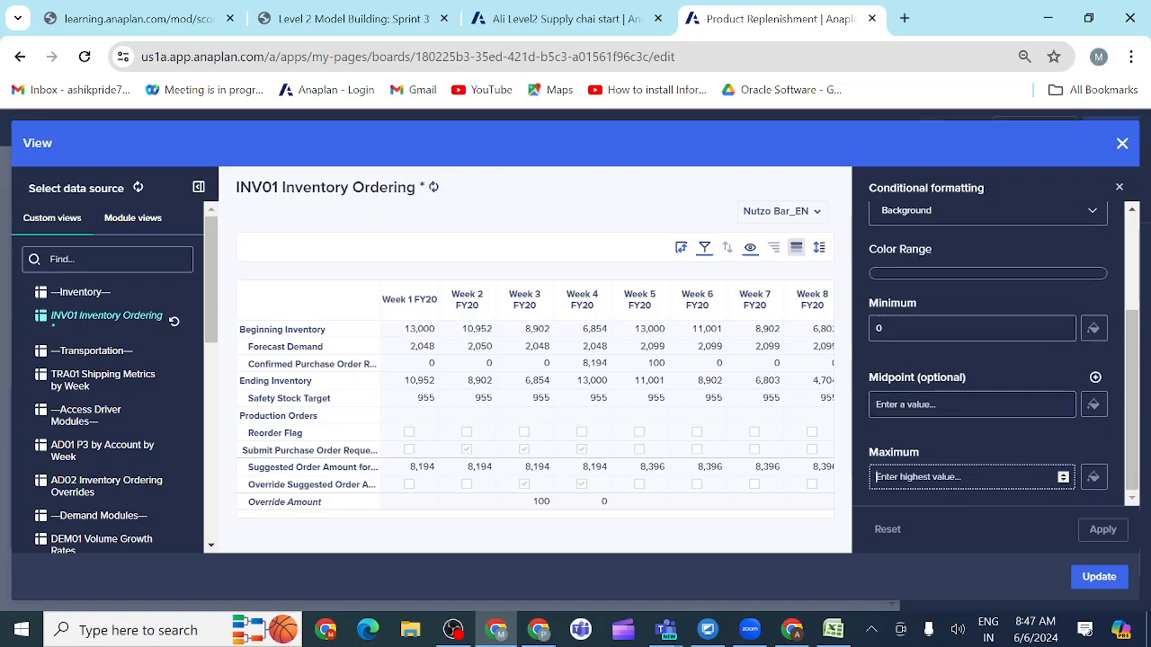
pyautogui.write('1')
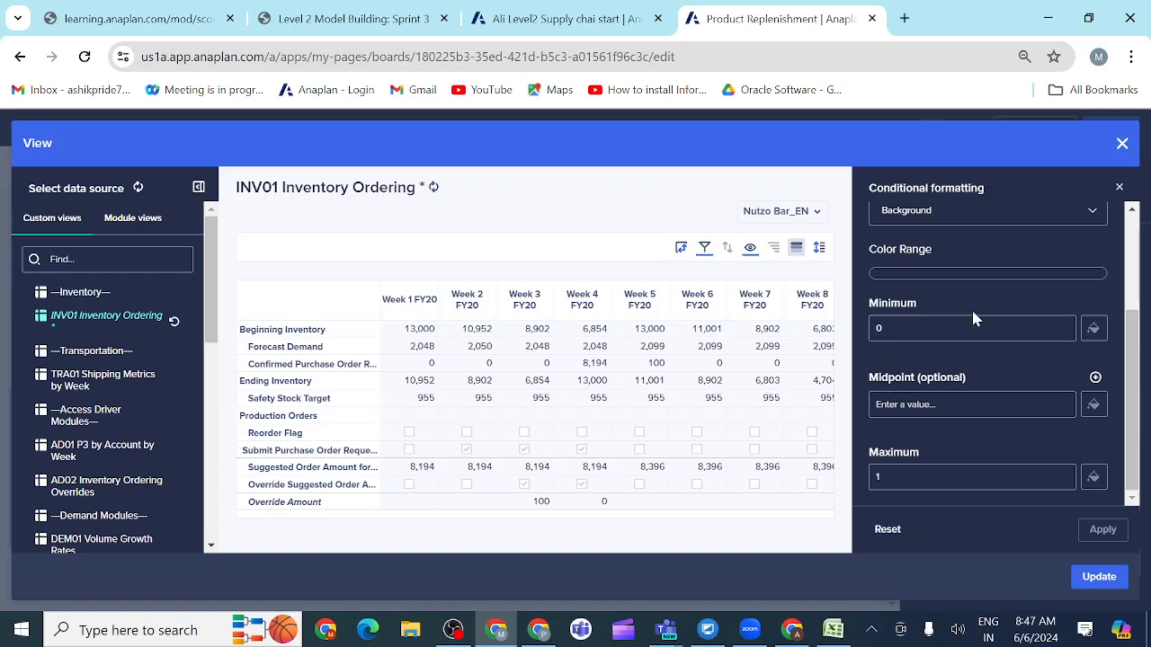
pyautogui.scroll(1, 972, 316)
pyautogui.scroll(1, 971, 307)
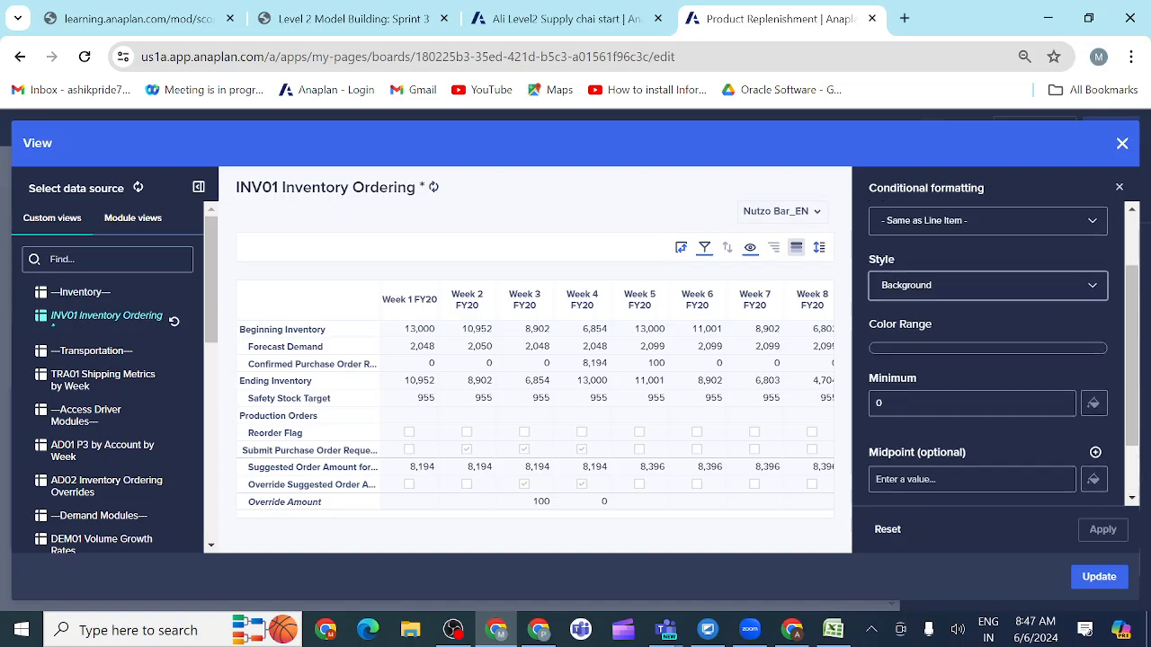
pyautogui.click(971, 284)
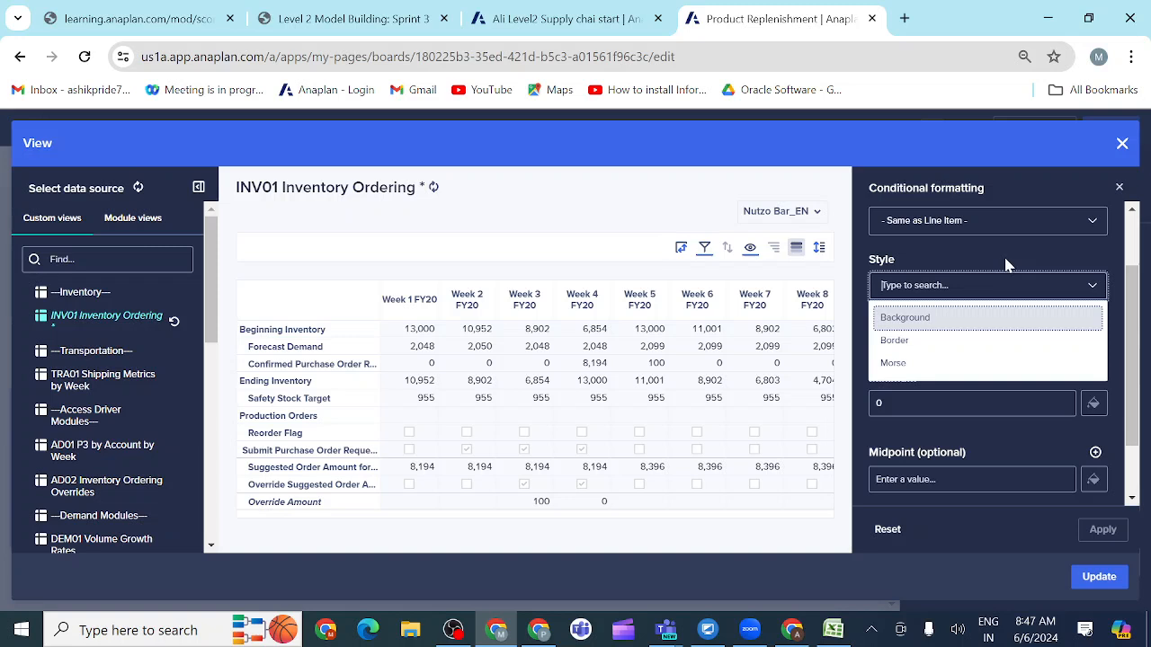
pyautogui.press('Return')
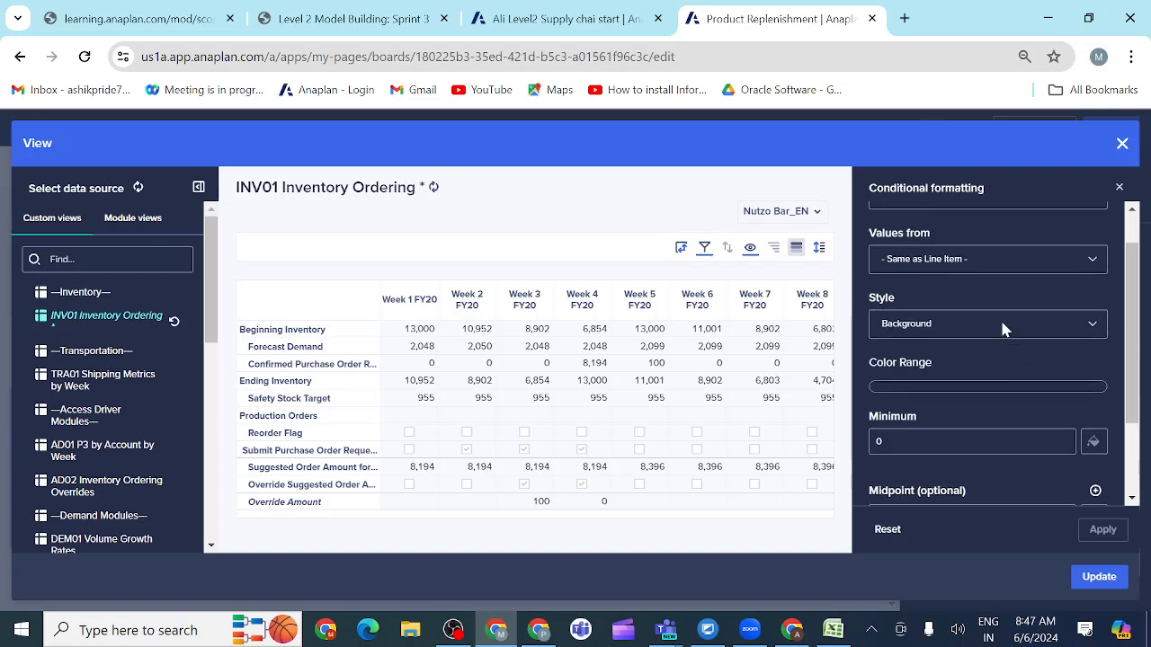
# Step: Assign bright green as the color for the rule's maximum value
pyautogui.scroll(-2, 1004, 330)
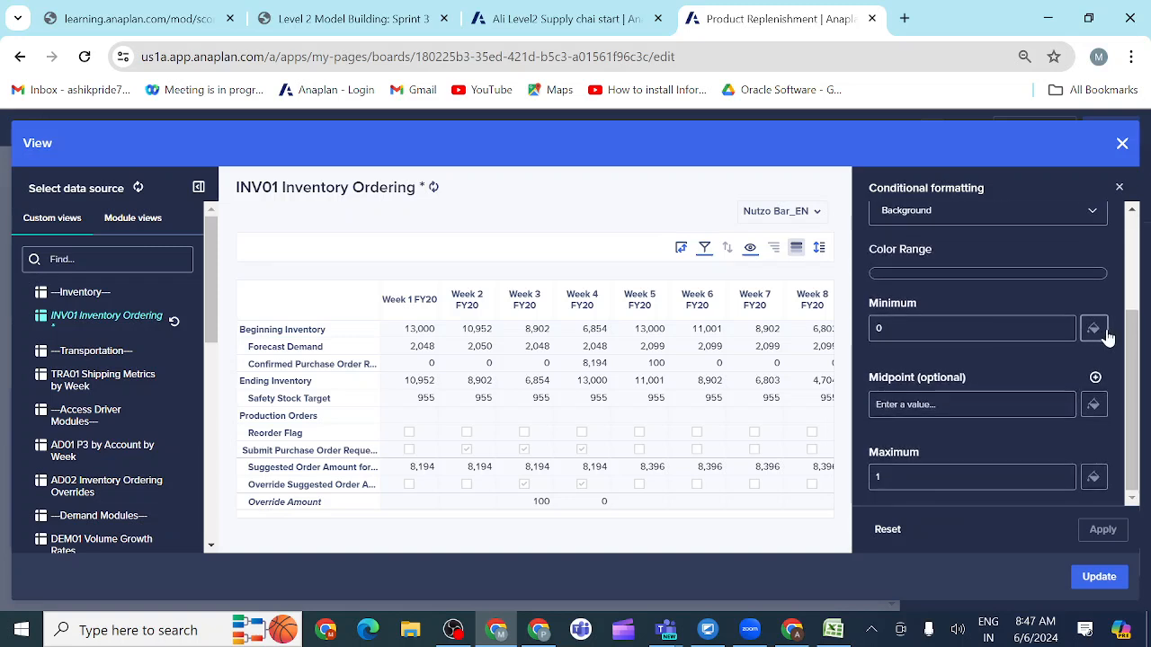
pyautogui.click(1094, 477)
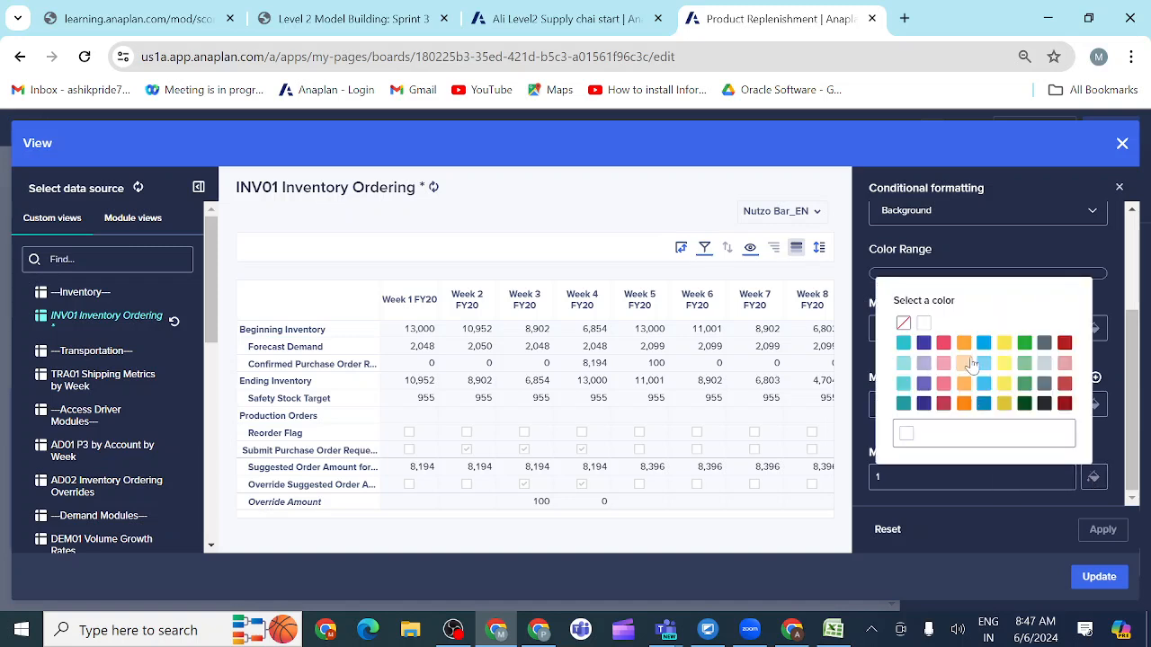
pyautogui.click(1024, 343)
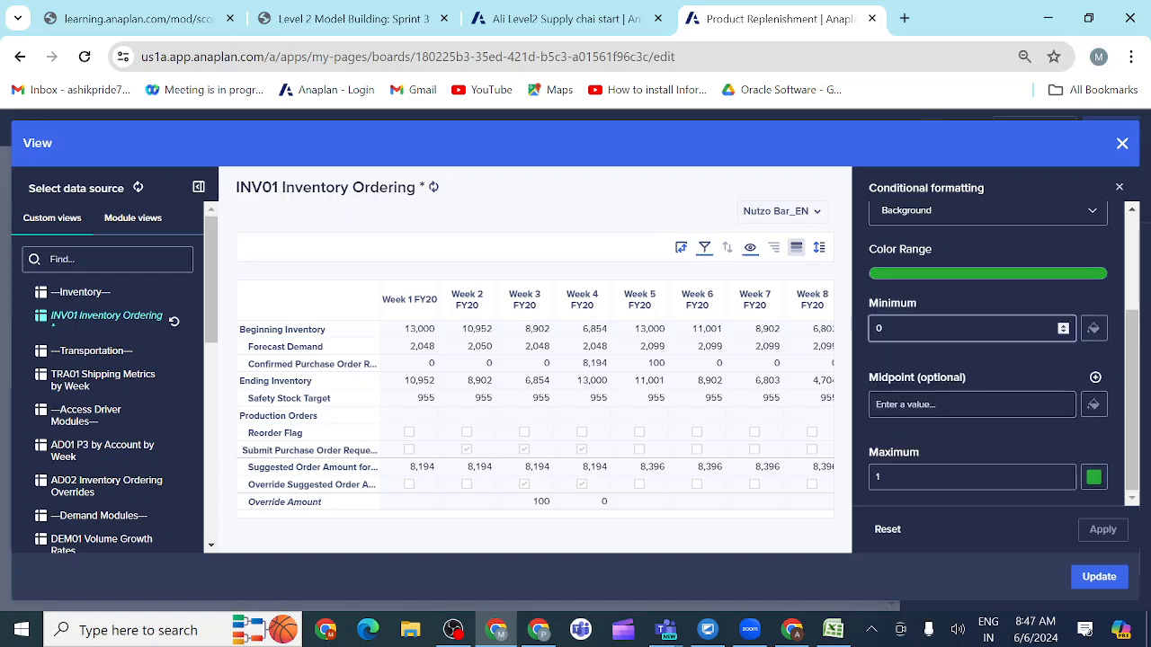
# Step: Assign white to the rule's minimum value and apply the conditional formatting to the grid
pyautogui.scroll(2, 989, 423)
pyautogui.scroll(-1, 989, 424)
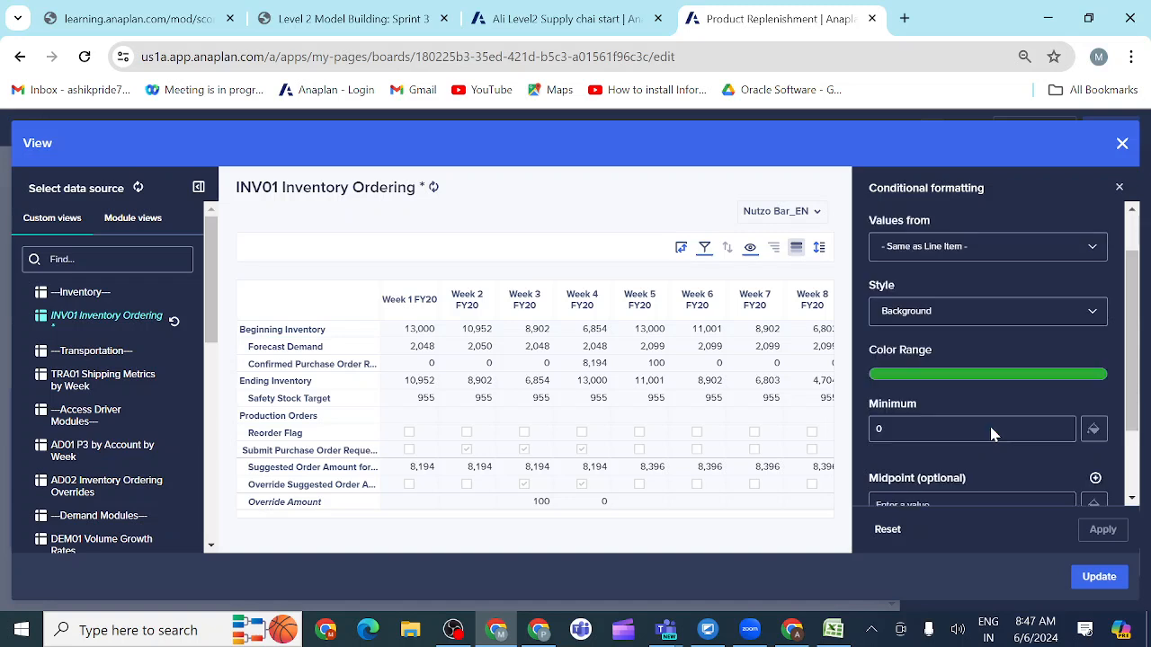
pyautogui.scroll(-2, 992, 434)
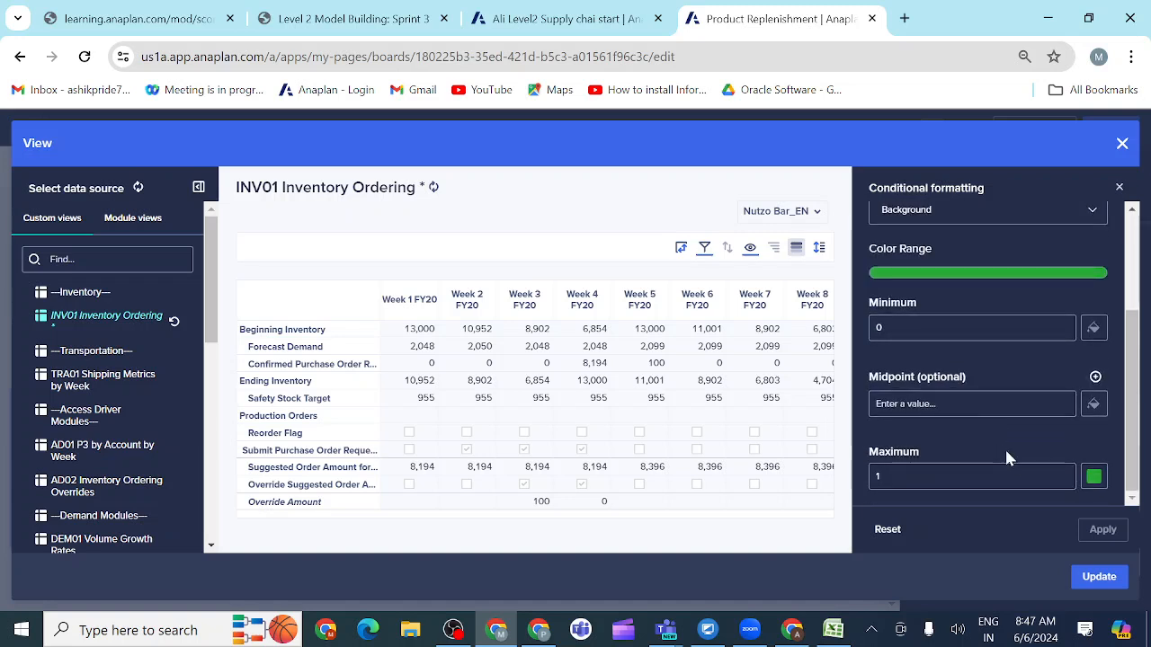
pyautogui.scroll(3, 1004, 447)
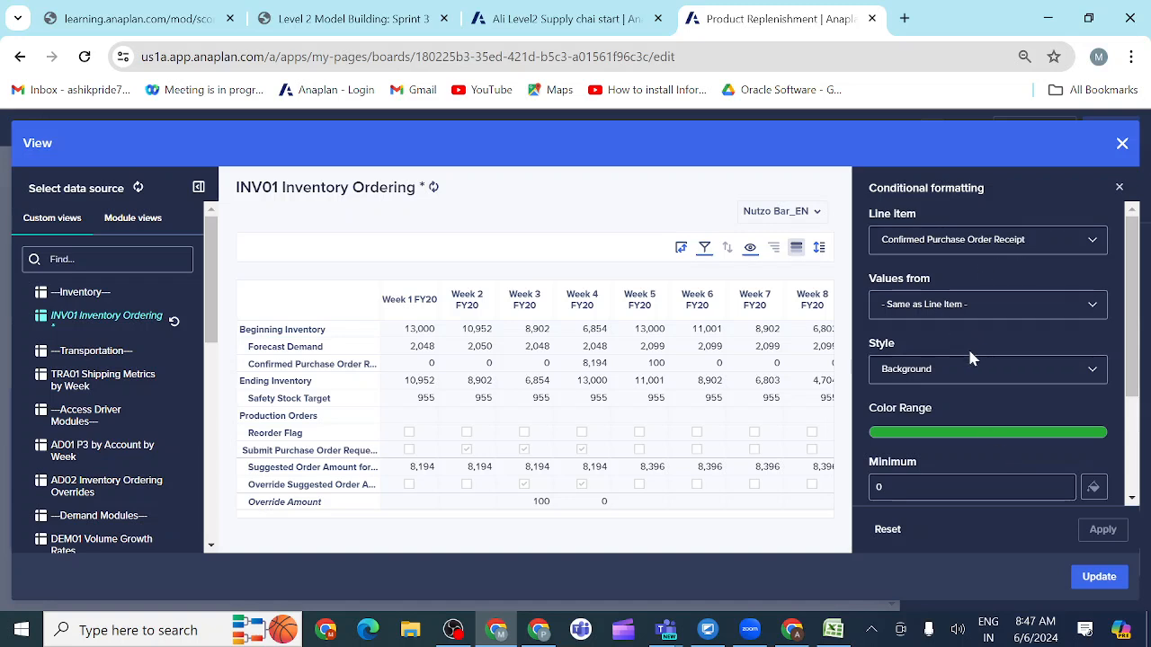
pyautogui.scroll(-3, 969, 358)
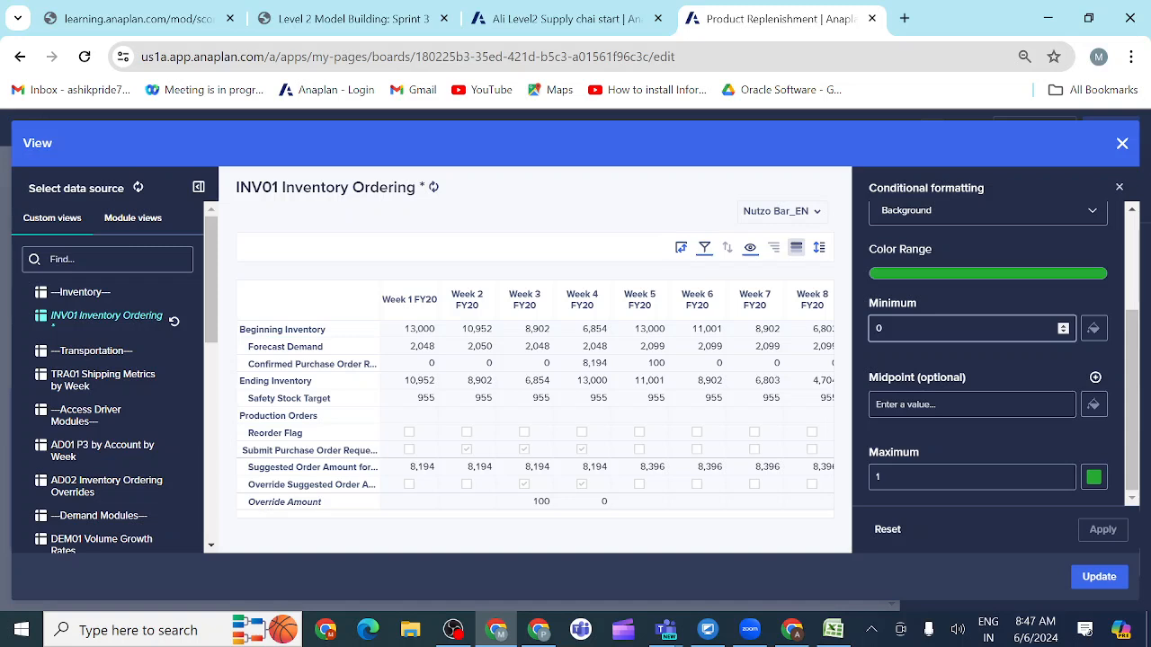
pyautogui.click(1094, 331)
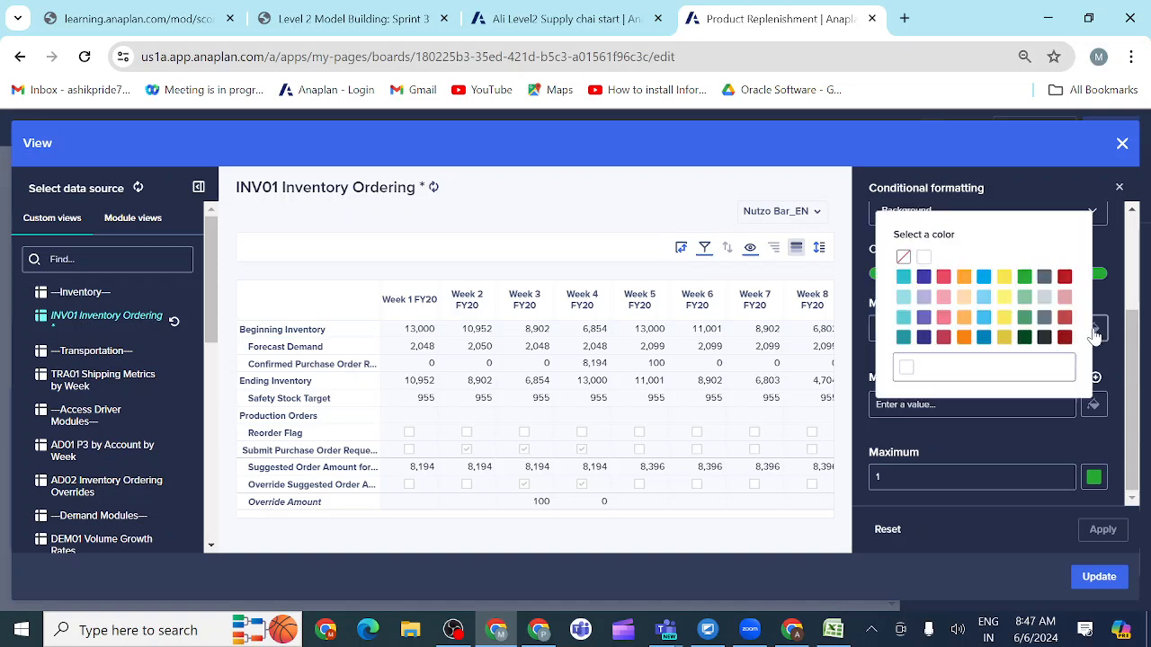
pyautogui.click(923, 257)
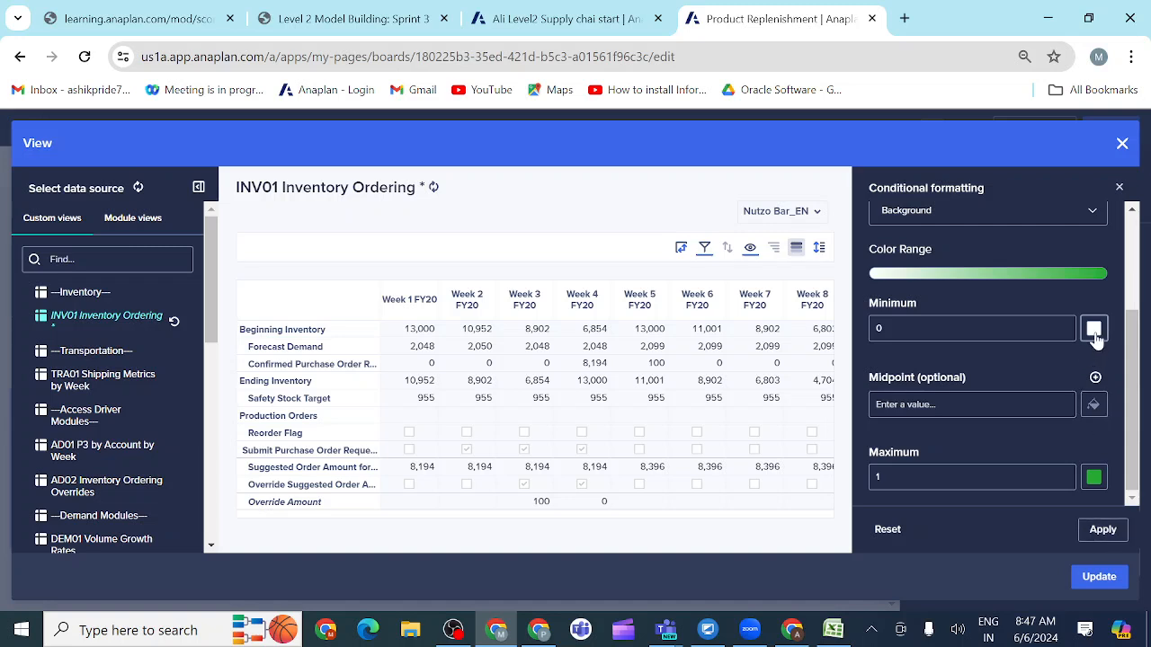
pyautogui.click(1104, 532)
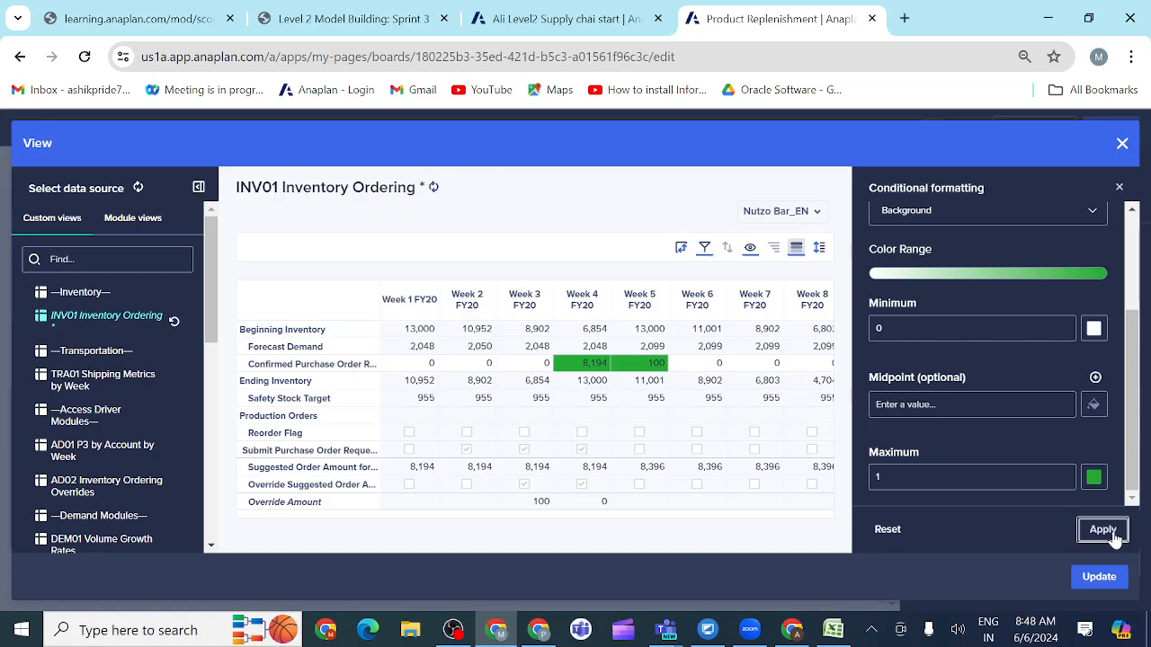
# Step: Check the activity's Ending Inventory formatting requirement and start a new conditional formatting rule on the INV01 Inventory Ordering grid
pyautogui.click(334, 23)
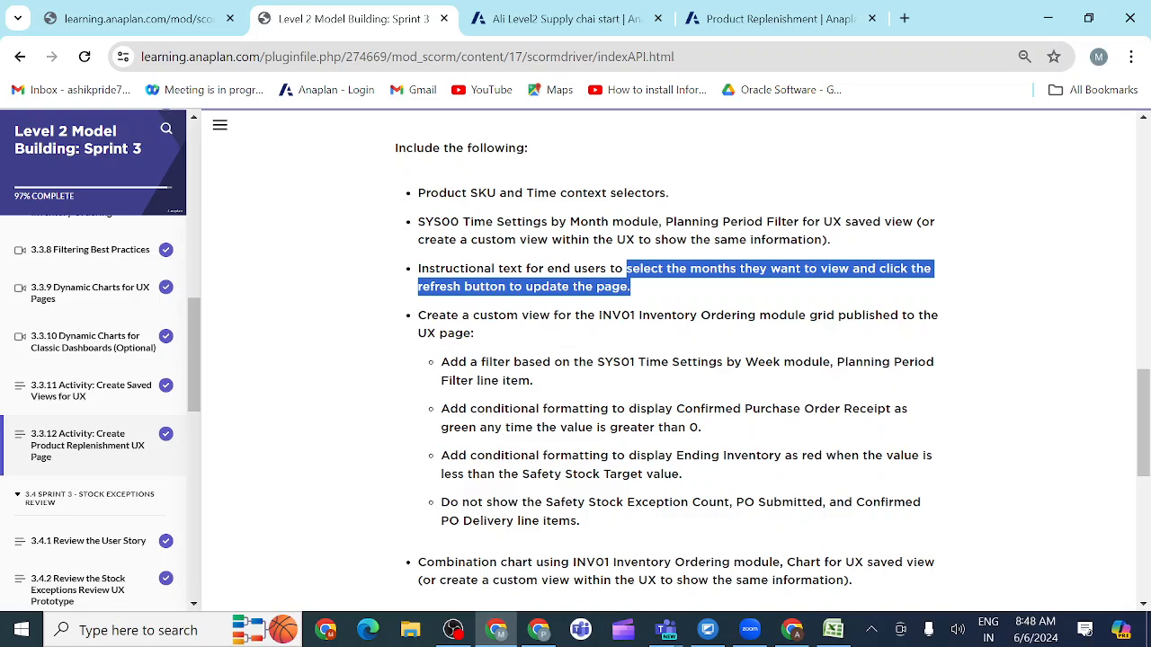
pyautogui.scroll(-1, 505, 422)
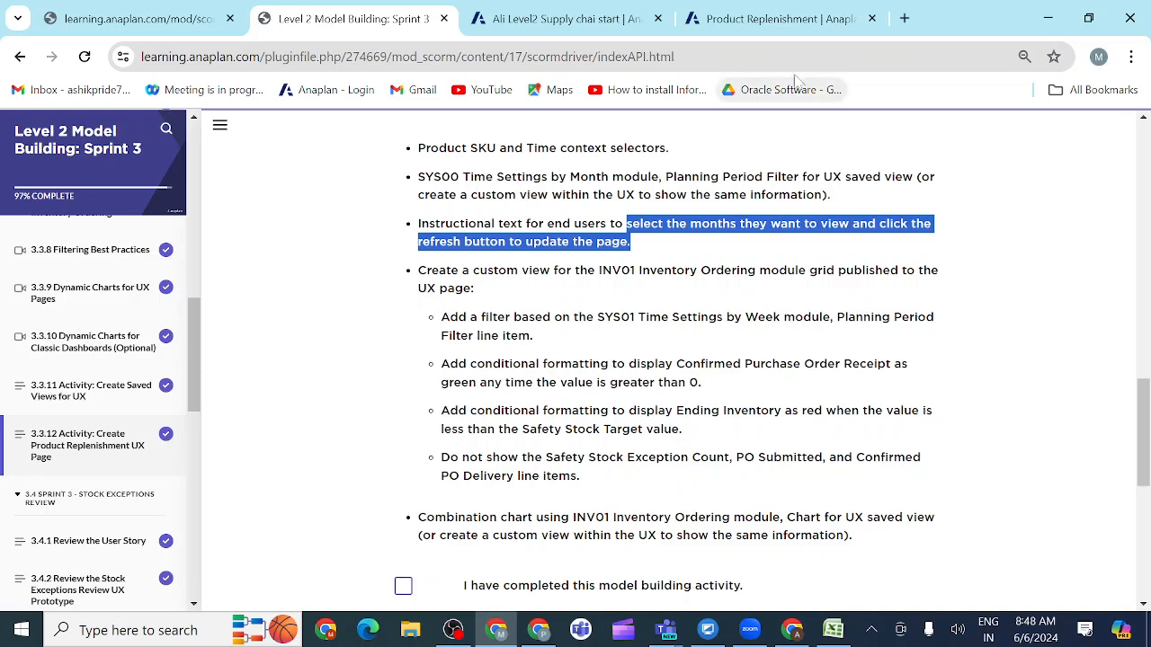
pyautogui.click(763, 28)
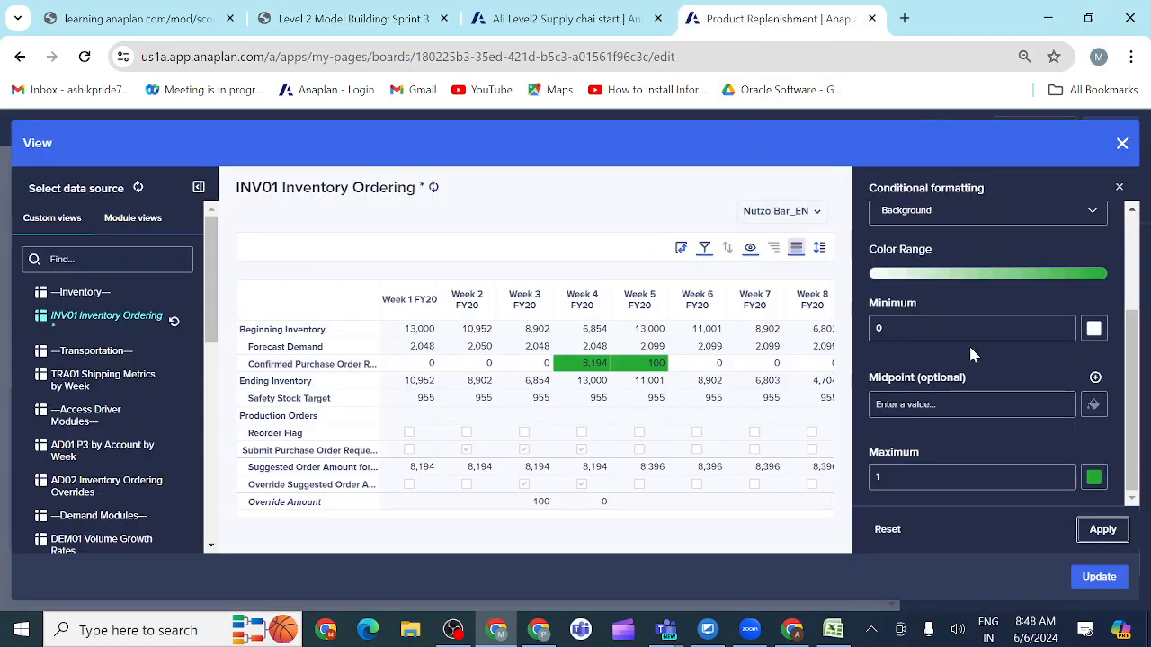
pyautogui.scroll(3, 994, 349)
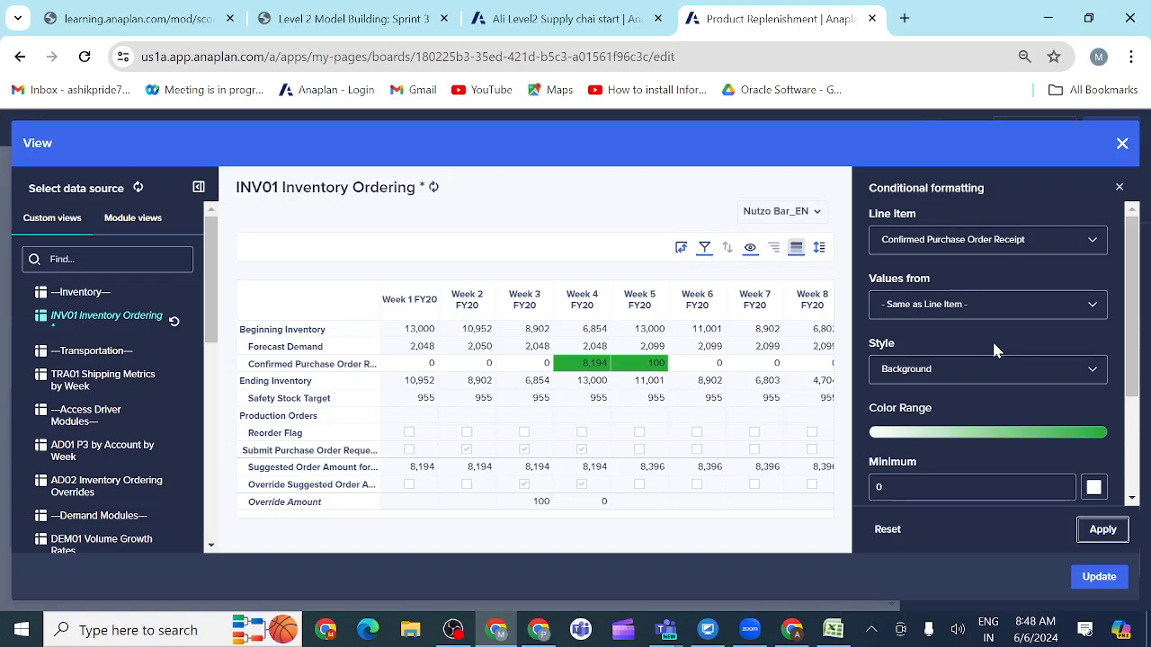
pyautogui.click(796, 250)
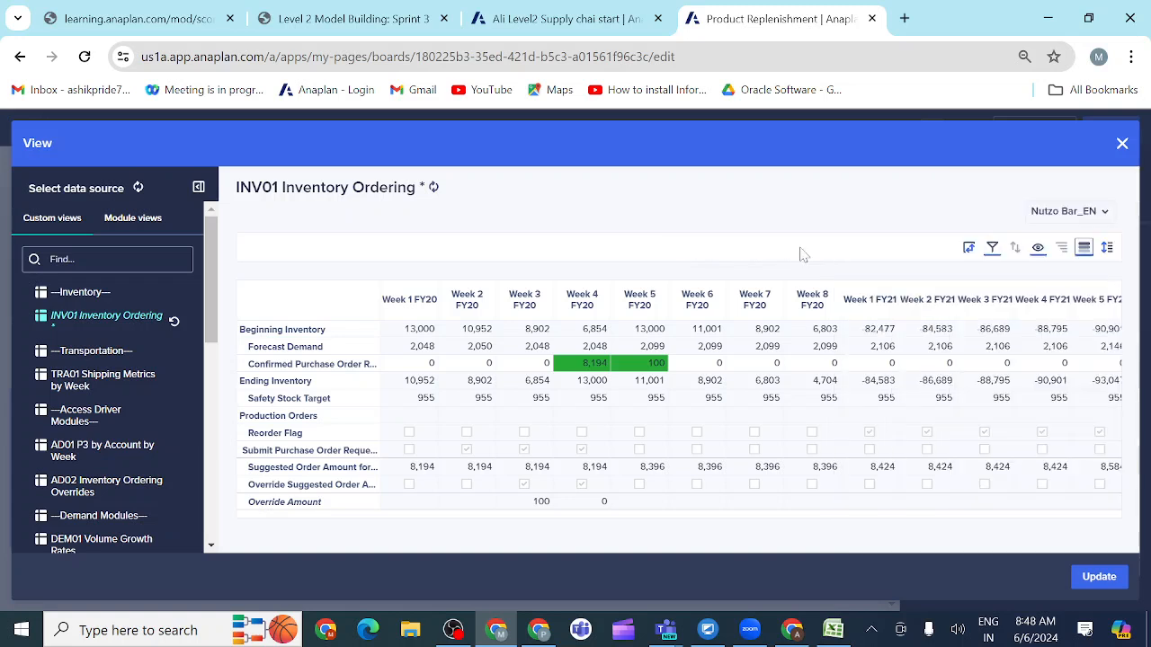
pyautogui.click(1084, 250)
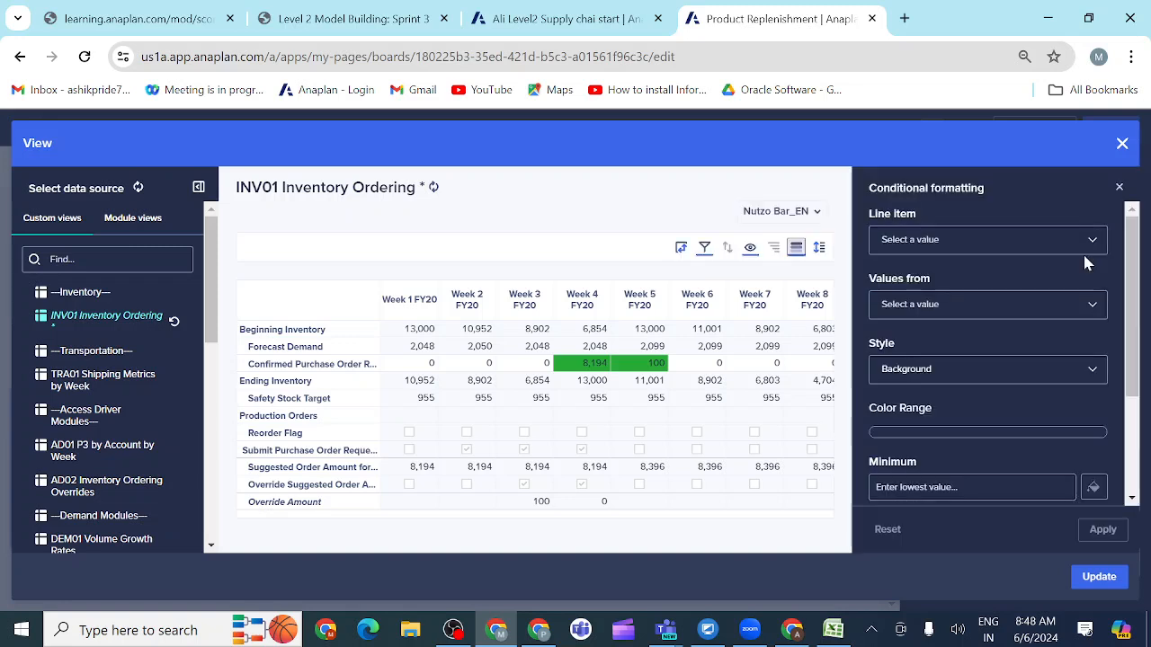
# Step: Set the rule's line item to Ending Inventory, with values from Safety Stock Target
pyautogui.click(1083, 241)
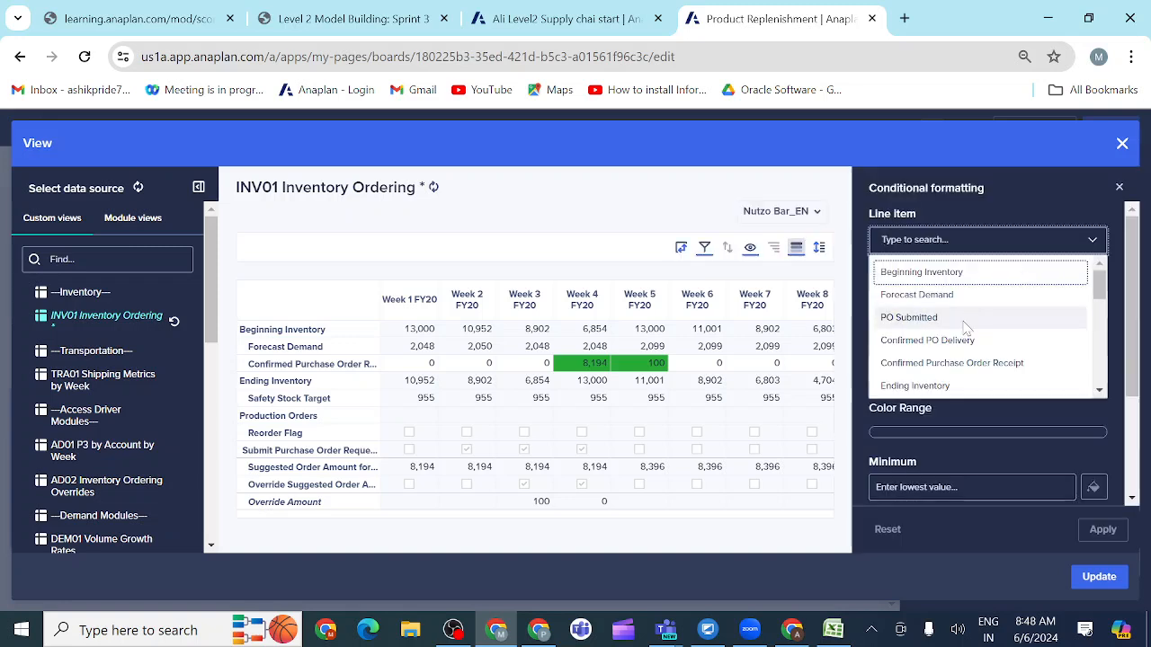
pyautogui.click(917, 386)
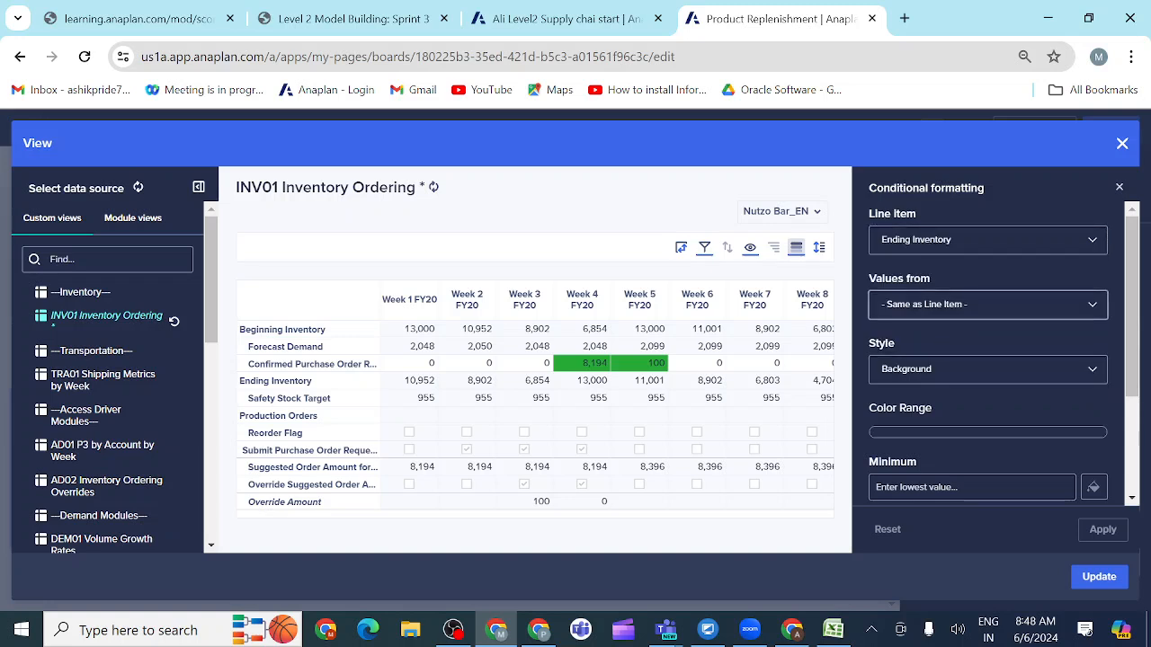
pyautogui.click(987, 305)
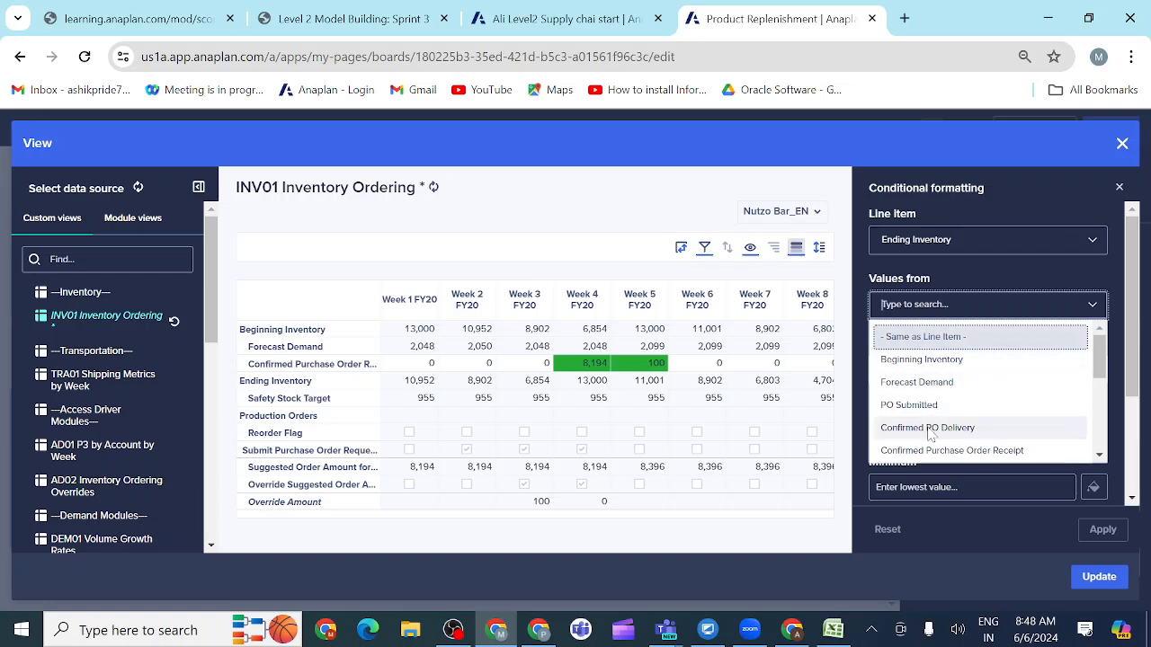
pyautogui.scroll(-3, 930, 435)
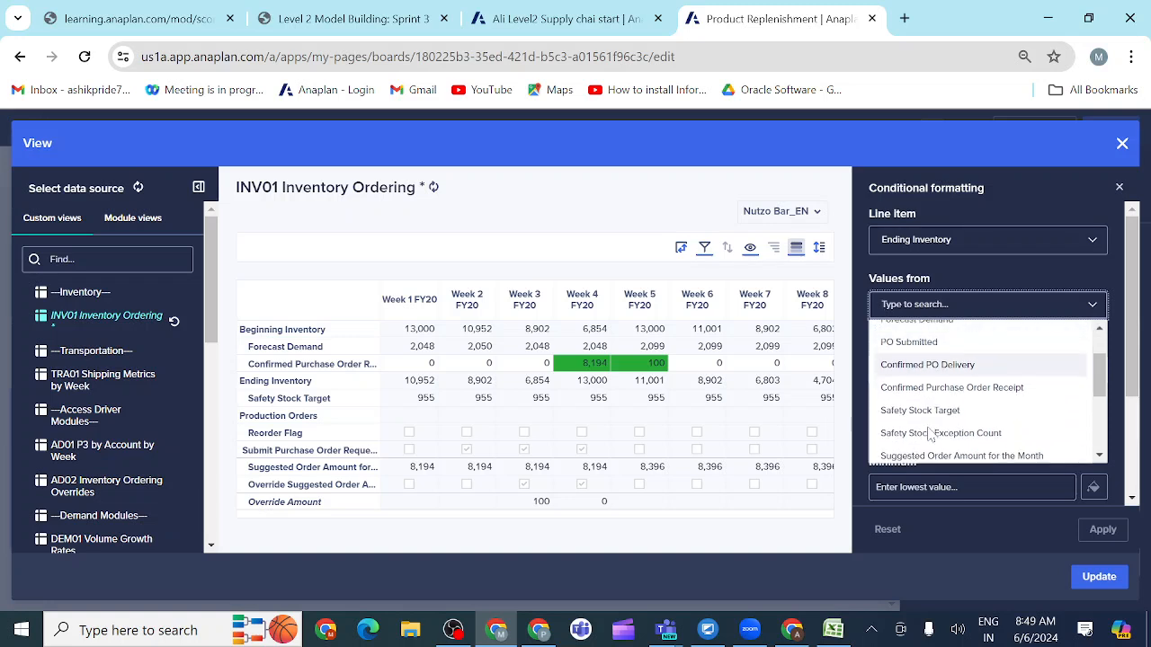
pyautogui.click(911, 405)
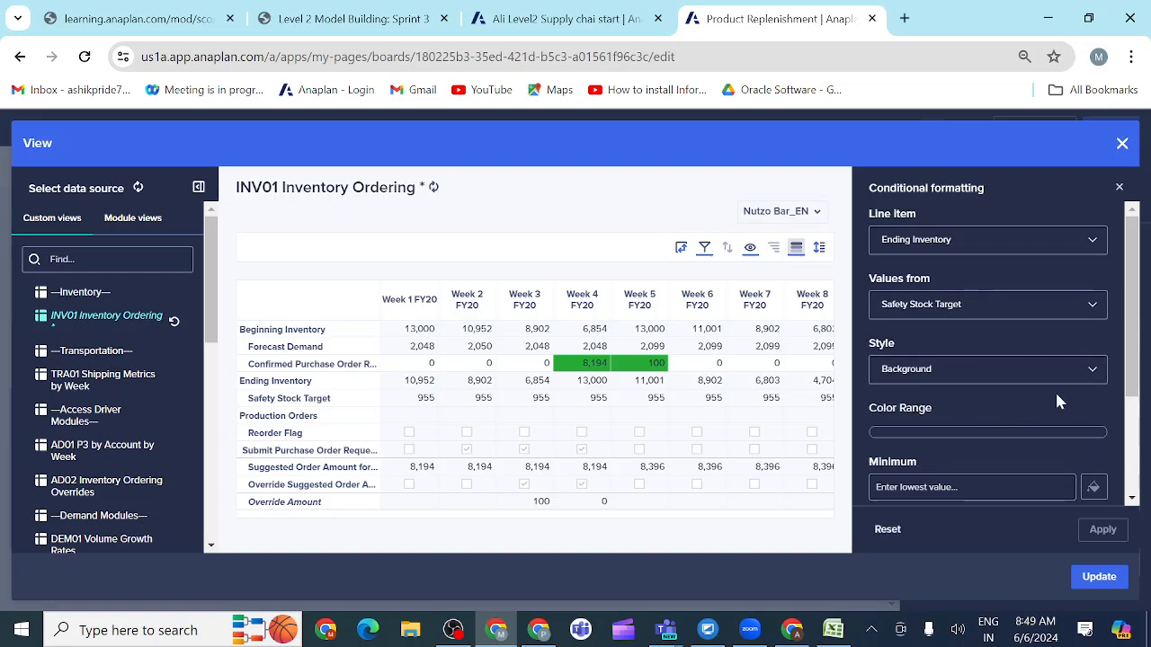
# Step: Set the Ending Inventory rule's minimum to 940 and assign white as its color
pyautogui.scroll(-1, 1044, 423)
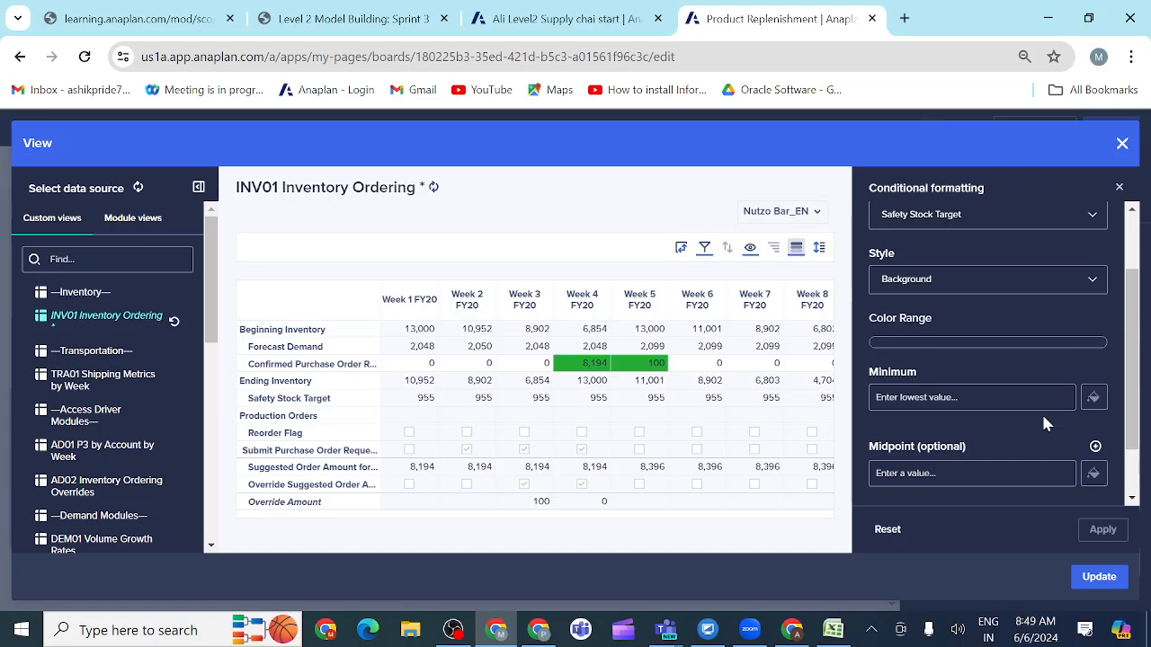
pyautogui.click(1002, 398)
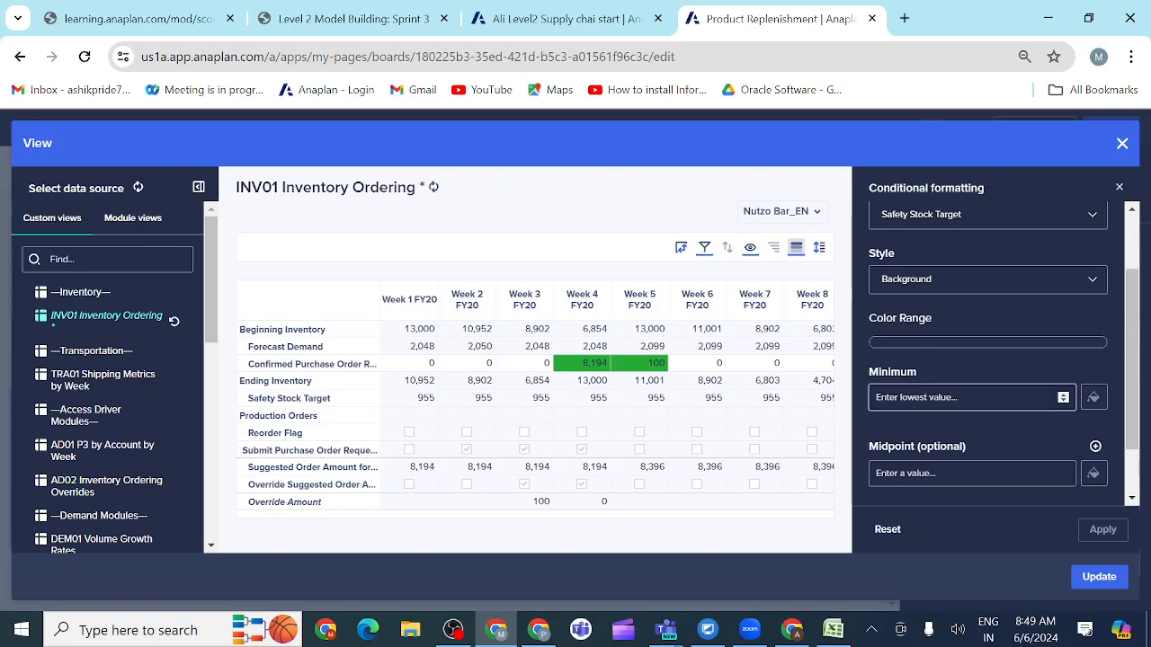
pyautogui.click(1094, 401)
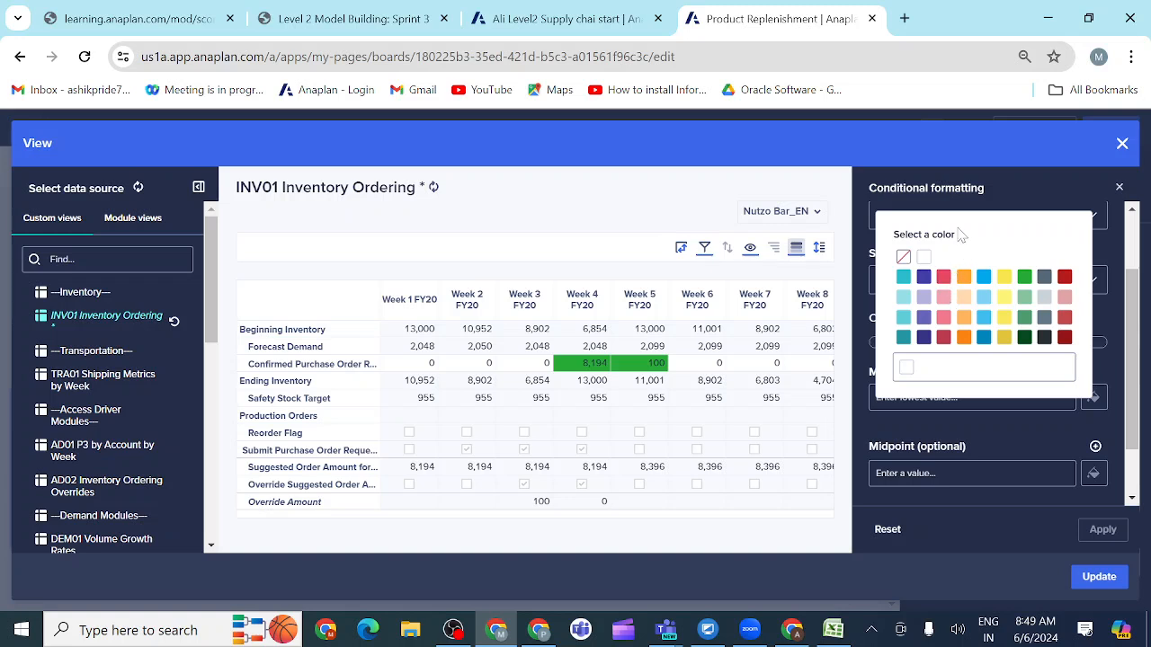
pyautogui.click(858, 230)
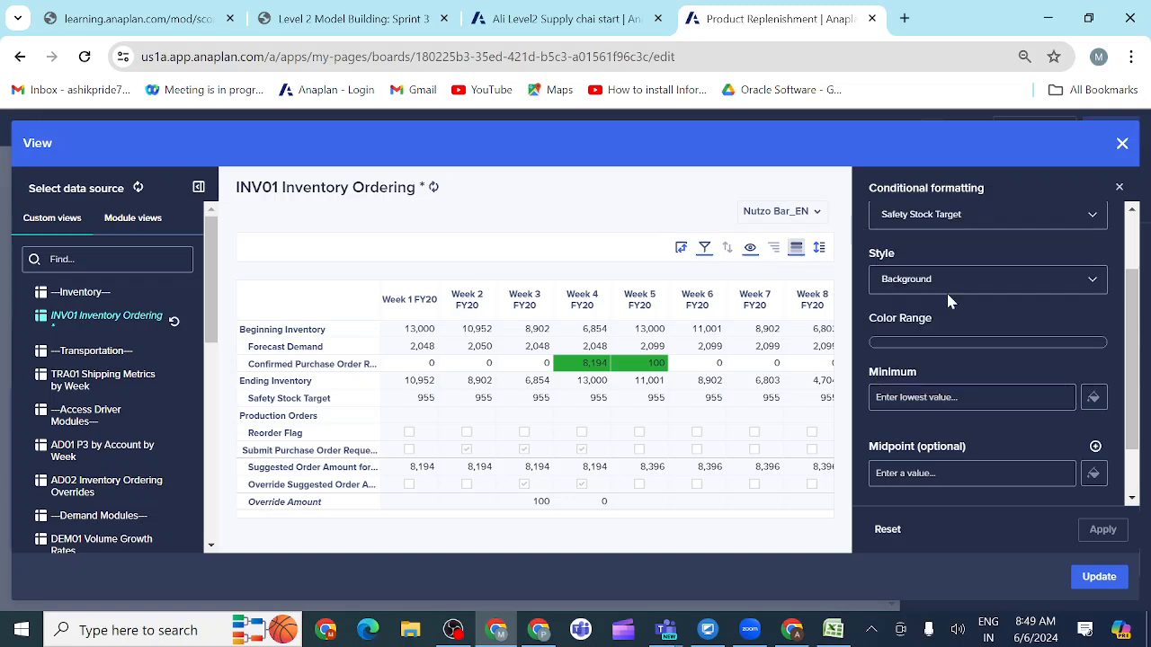
pyautogui.click(956, 398)
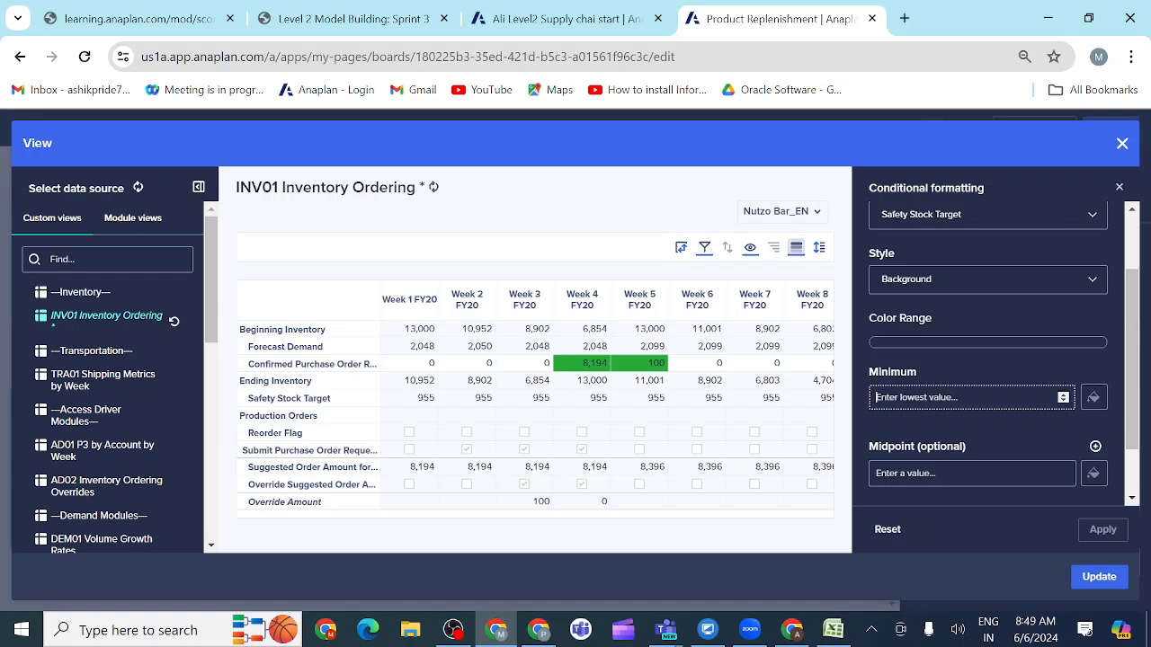
pyautogui.write('940')
pyautogui.click(1093, 398)
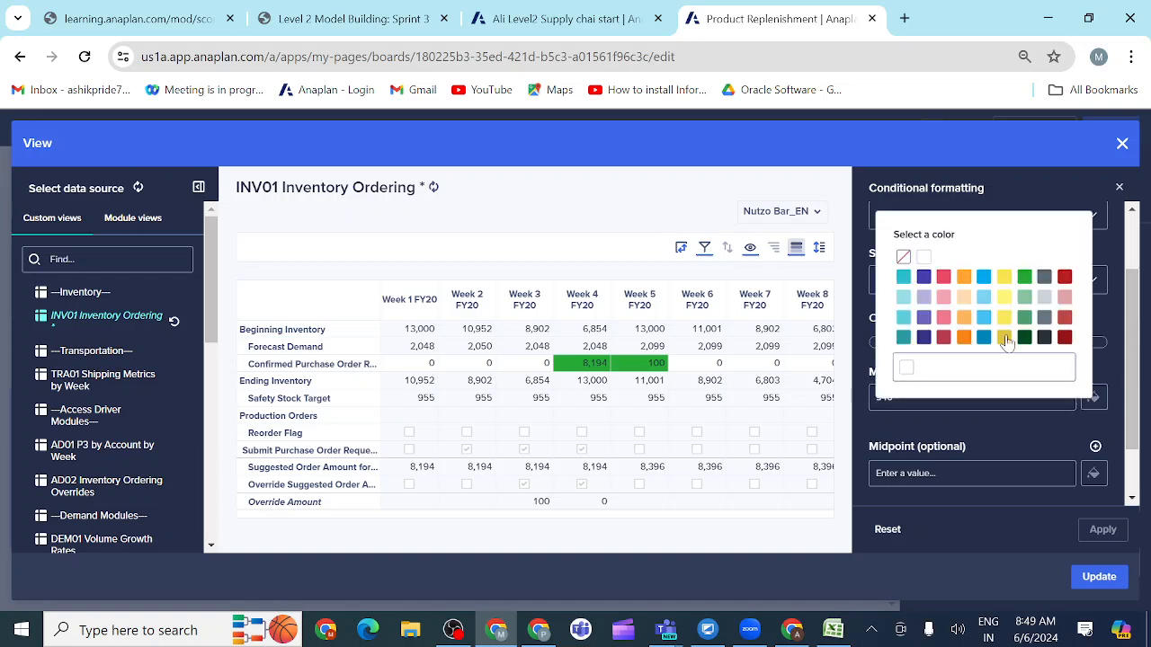
pyautogui.click(927, 261)
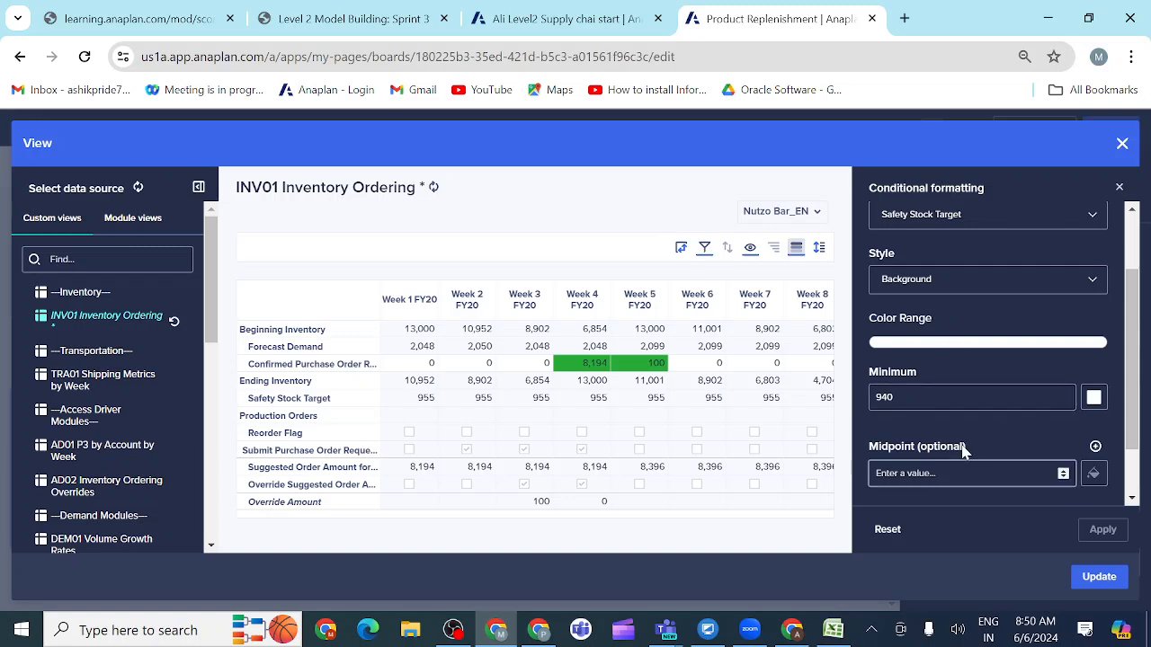
# Step: Set the Ending Inventory rule's maximum to 955 and assign white as its color
pyautogui.scroll(-1, 960, 442)
pyautogui.click(942, 475)
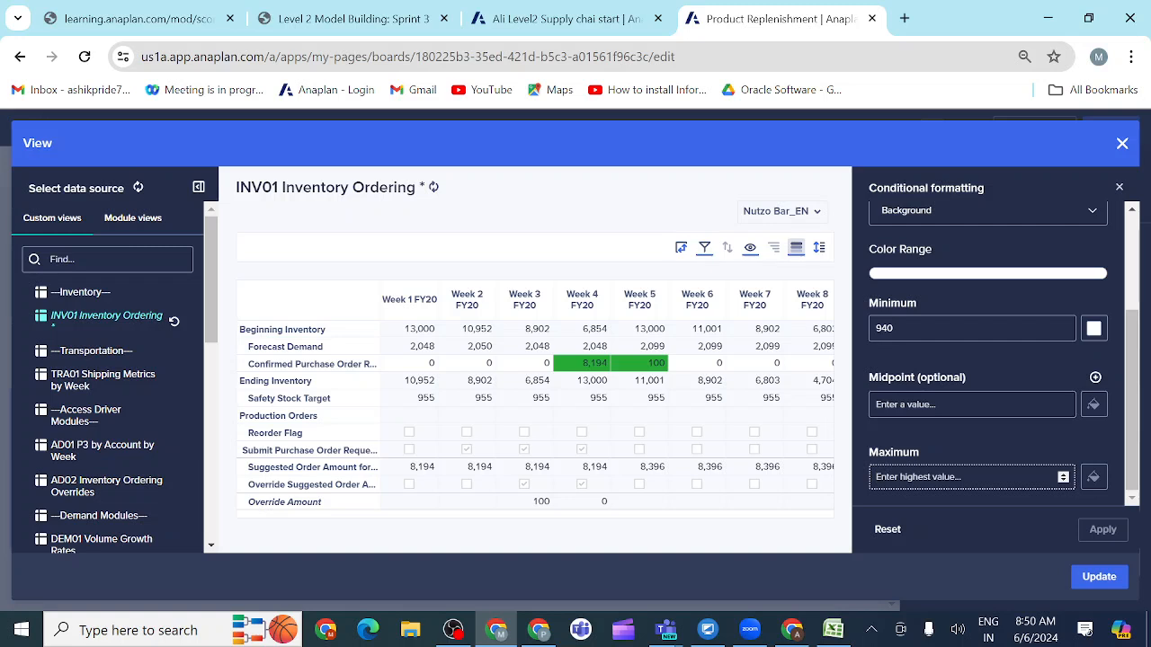
pyautogui.write('955')
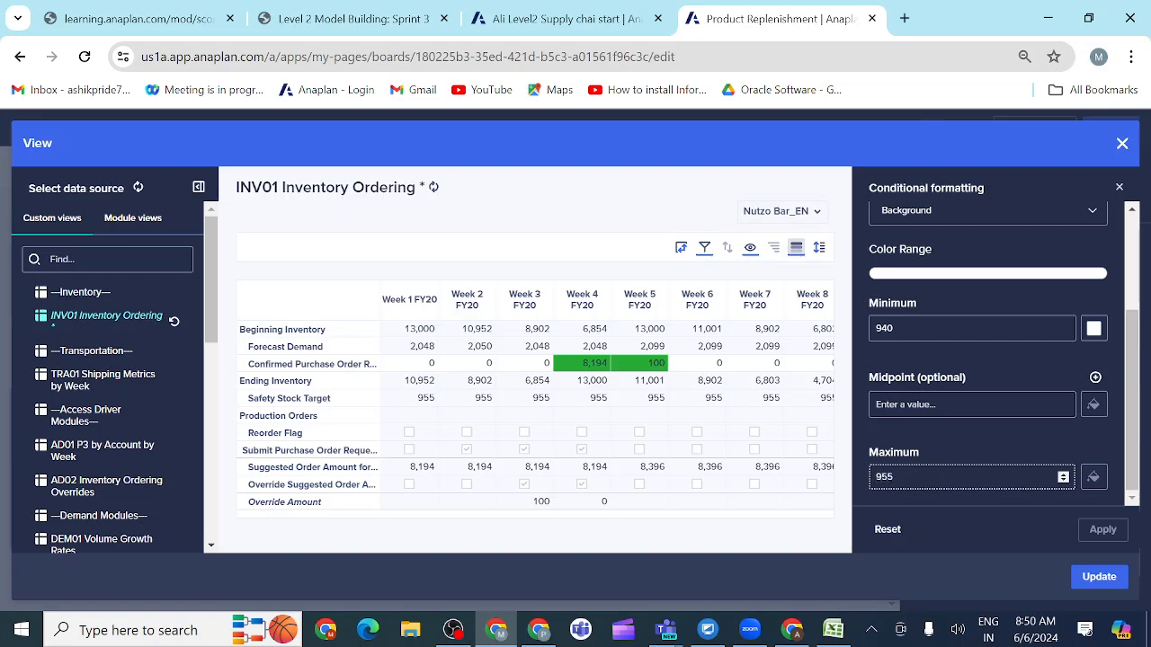
pyautogui.click(1092, 481)
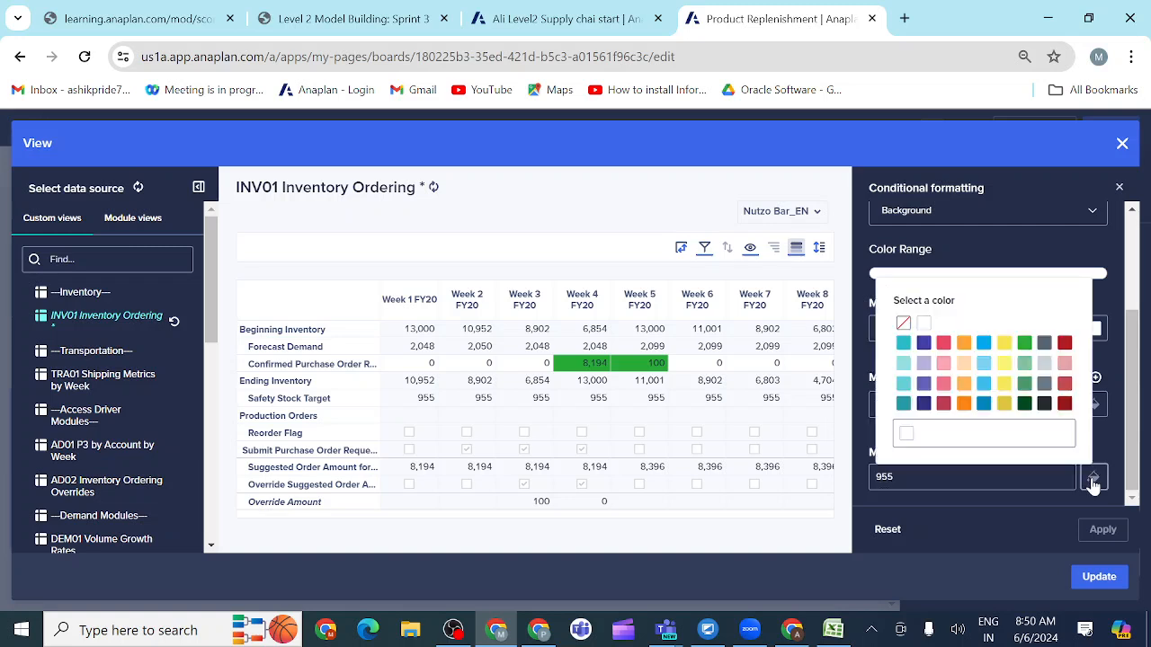
pyautogui.click(923, 325)
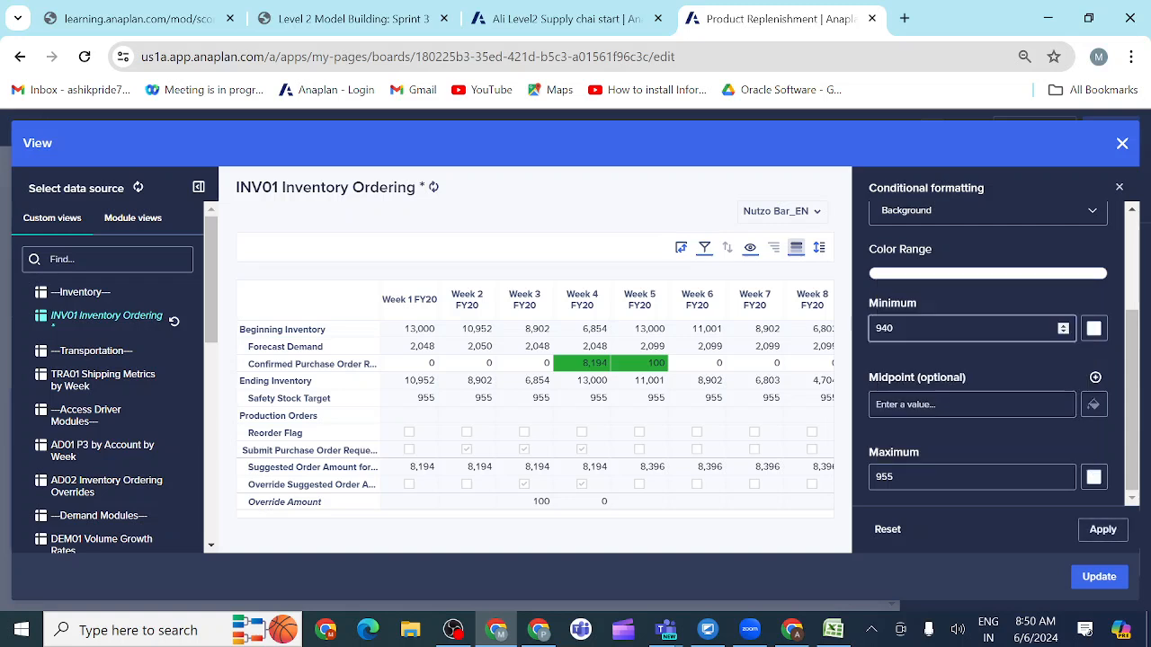
# Step: Assign red as the rule's minimum color, set the minimum value to 945 and apply the rule
pyautogui.click(1092, 331)
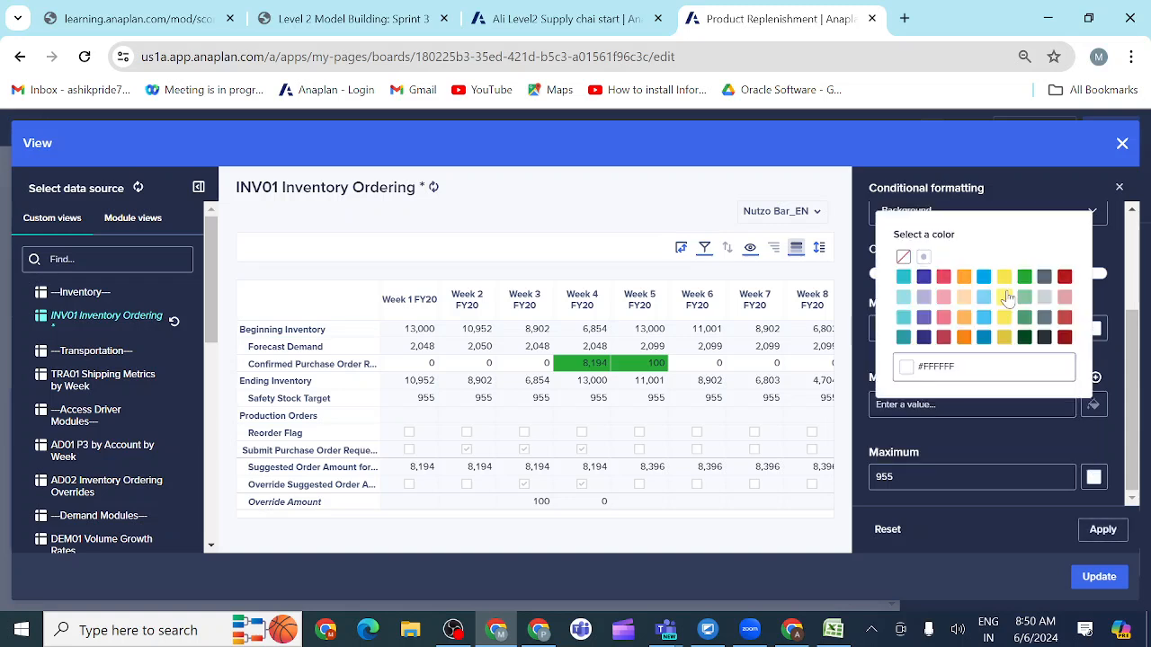
pyautogui.click(944, 279)
pyautogui.click(935, 329)
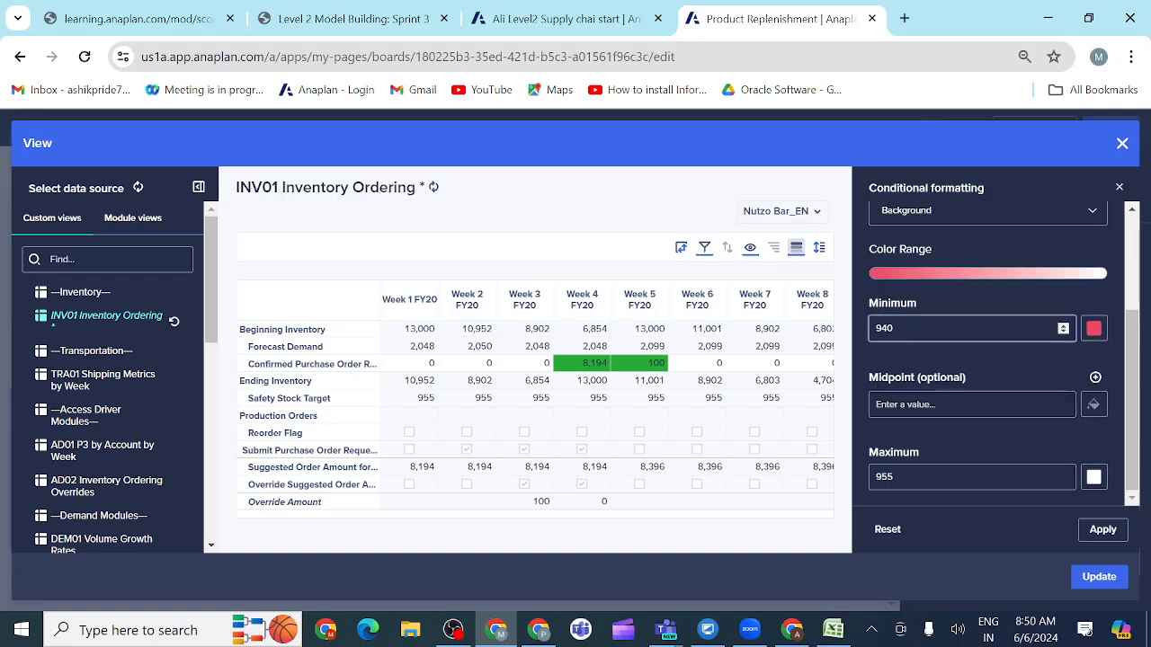
pyautogui.press('BackSpace')
pyautogui.press('BackSpace')
pyautogui.press('BackSpace')
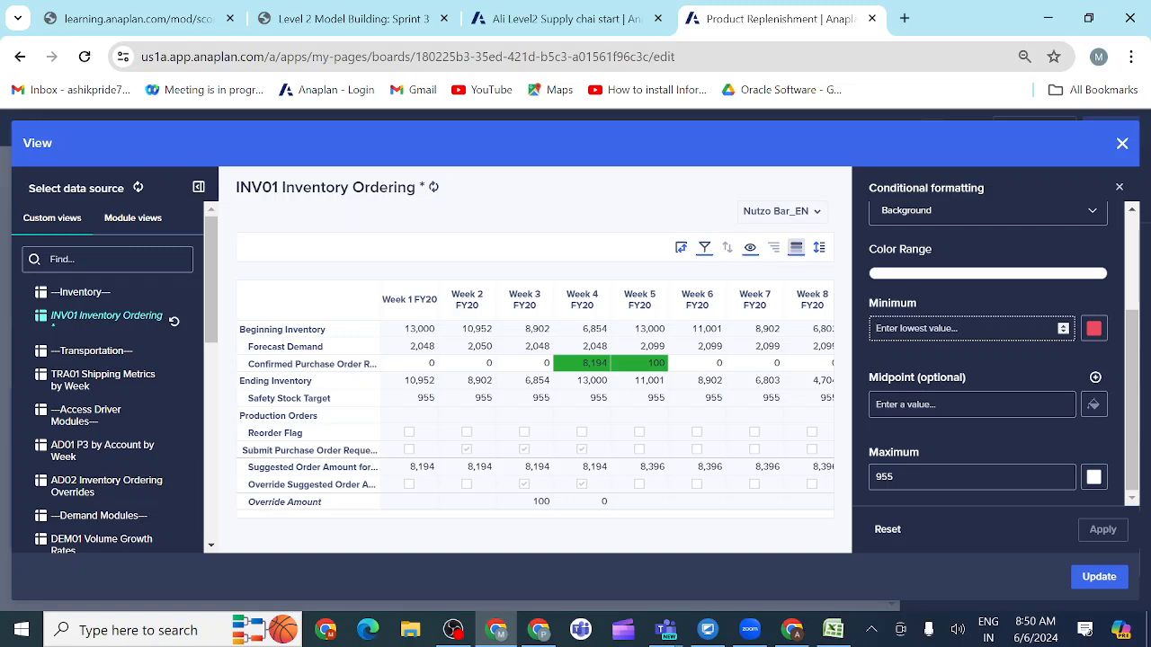
pyautogui.write('954')
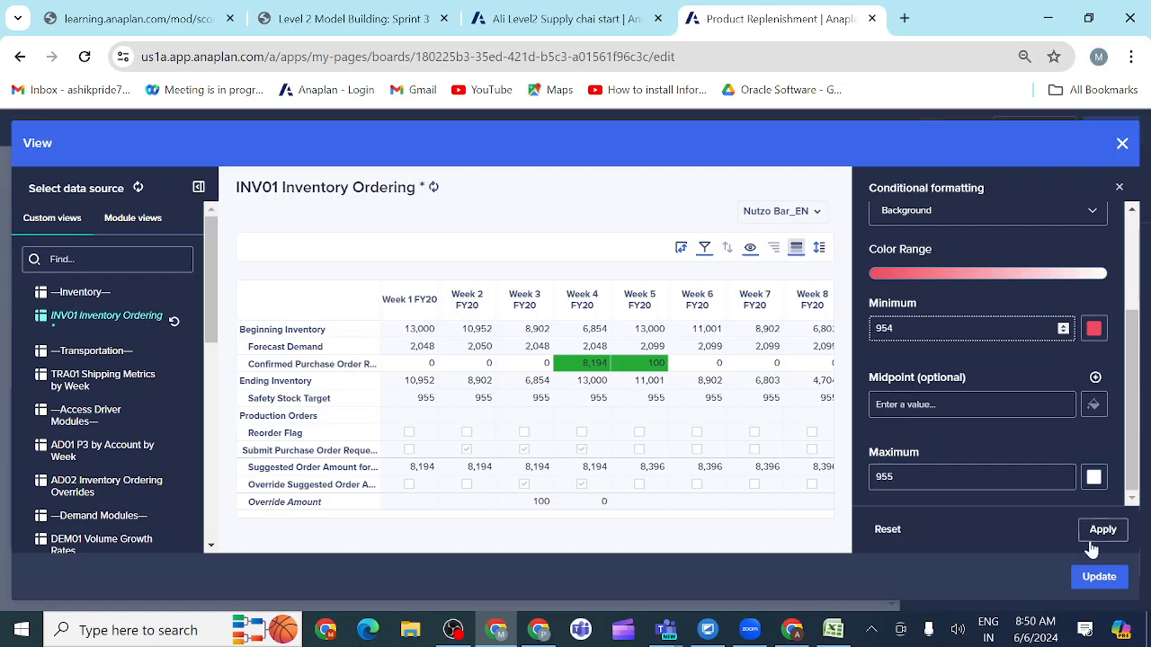
pyautogui.press('BackSpace')
pyautogui.press('BackSpace')
pyautogui.write('45')
pyautogui.click(1100, 536)
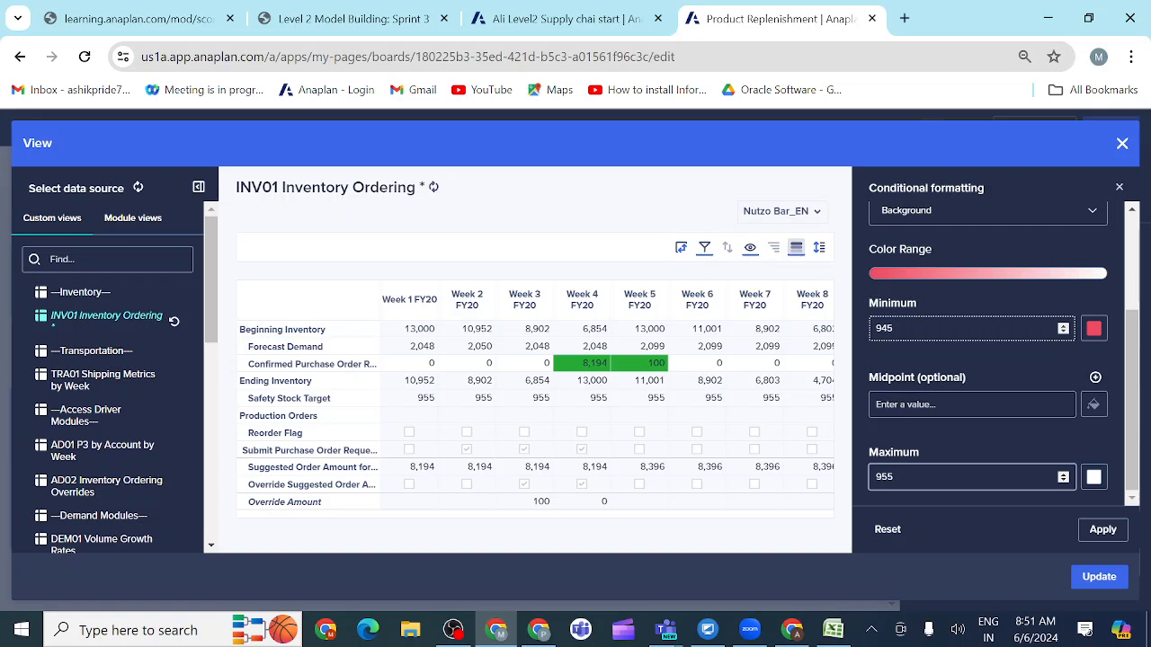
# Step: Set the Ending Inventory rule's maximum value to 960
pyautogui.click(894, 476)
pyautogui.press('BackSpace')
pyautogui.press('BackSpace')
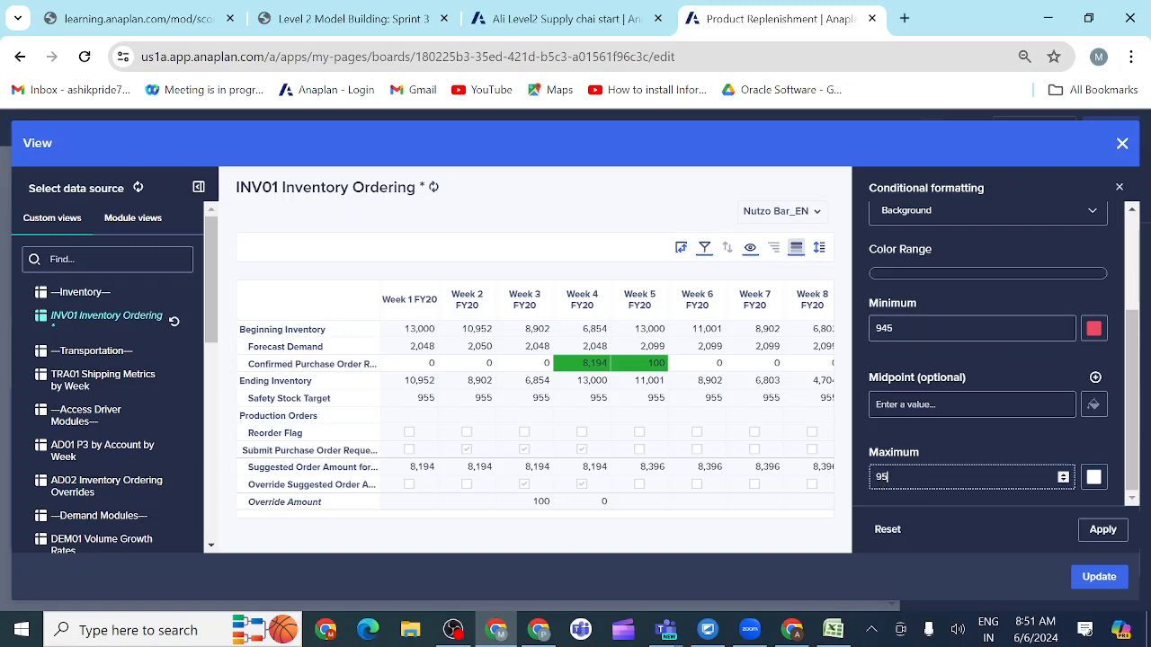
pyautogui.write('60')
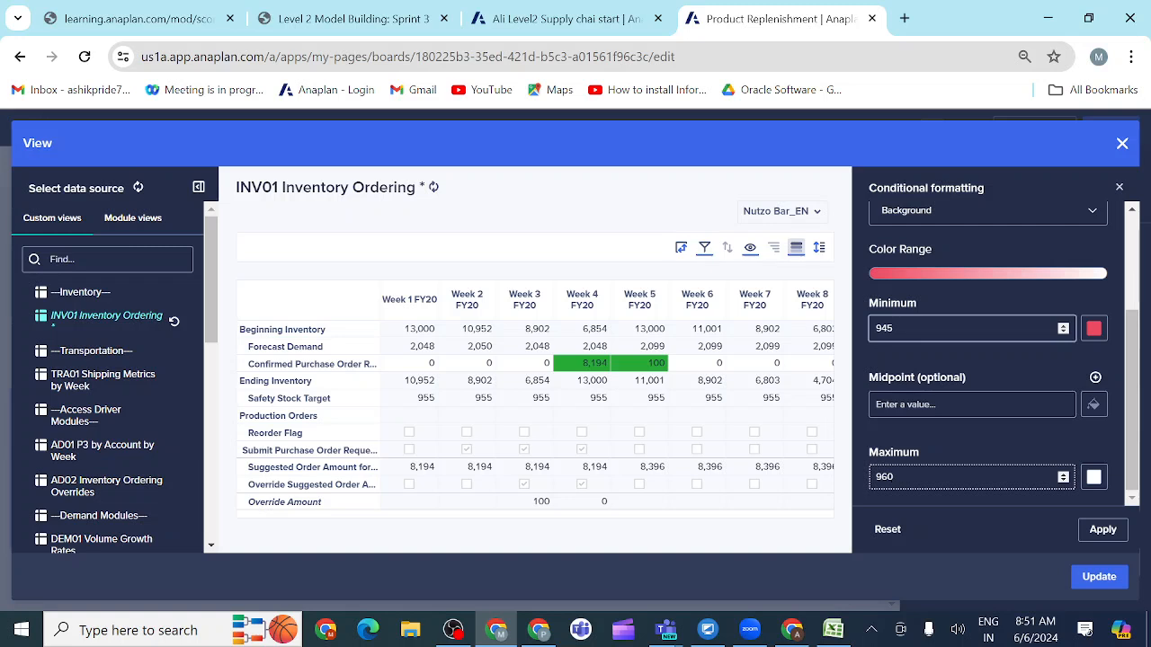
# Step: Set the Ending Inventory rule's minimum value to 950 and apply the conditional formatting to the grid
pyautogui.click(894, 329)
pyautogui.press('BackSpace')
pyautogui.press('BackSpace')
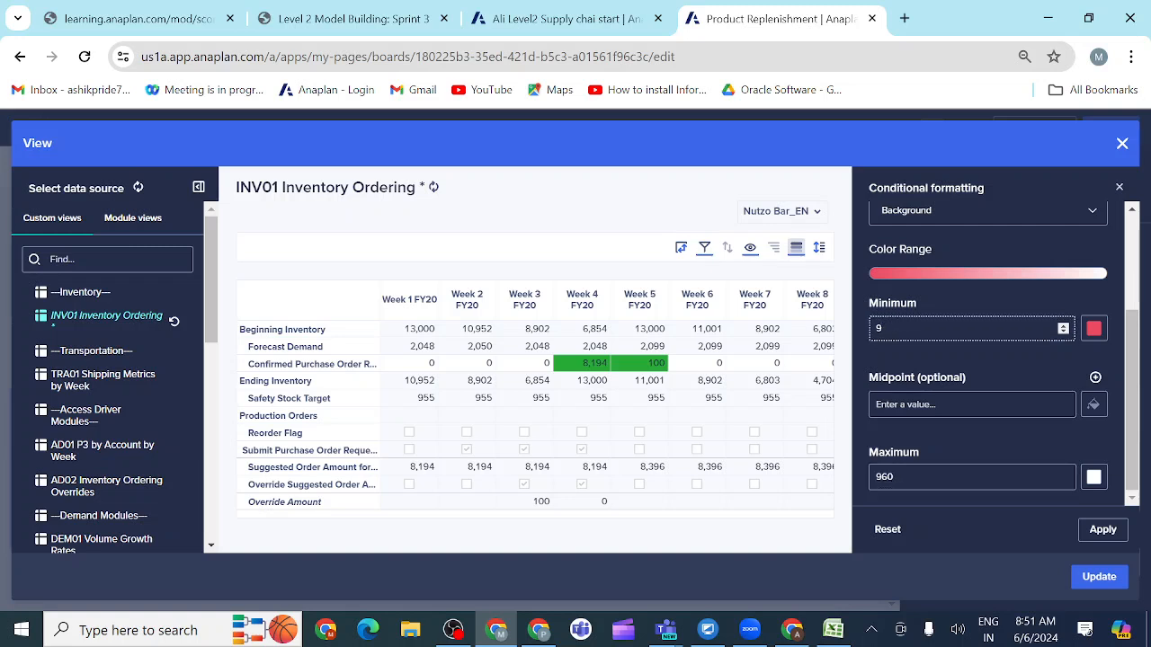
pyautogui.write('50')
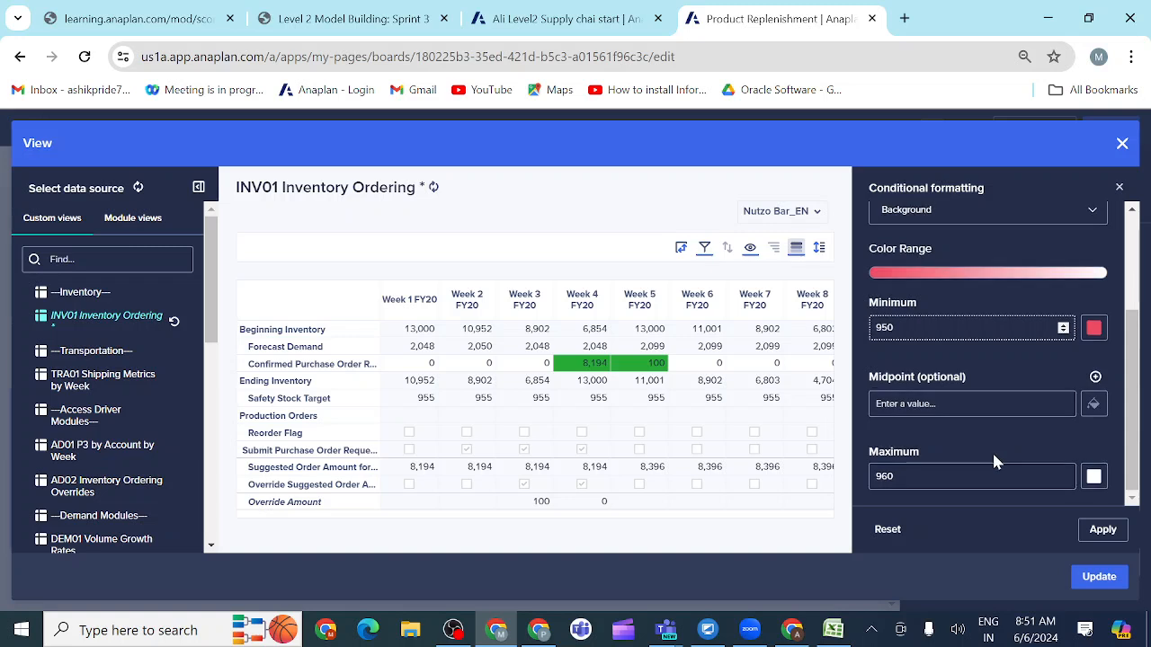
pyautogui.scroll(1, 973, 429)
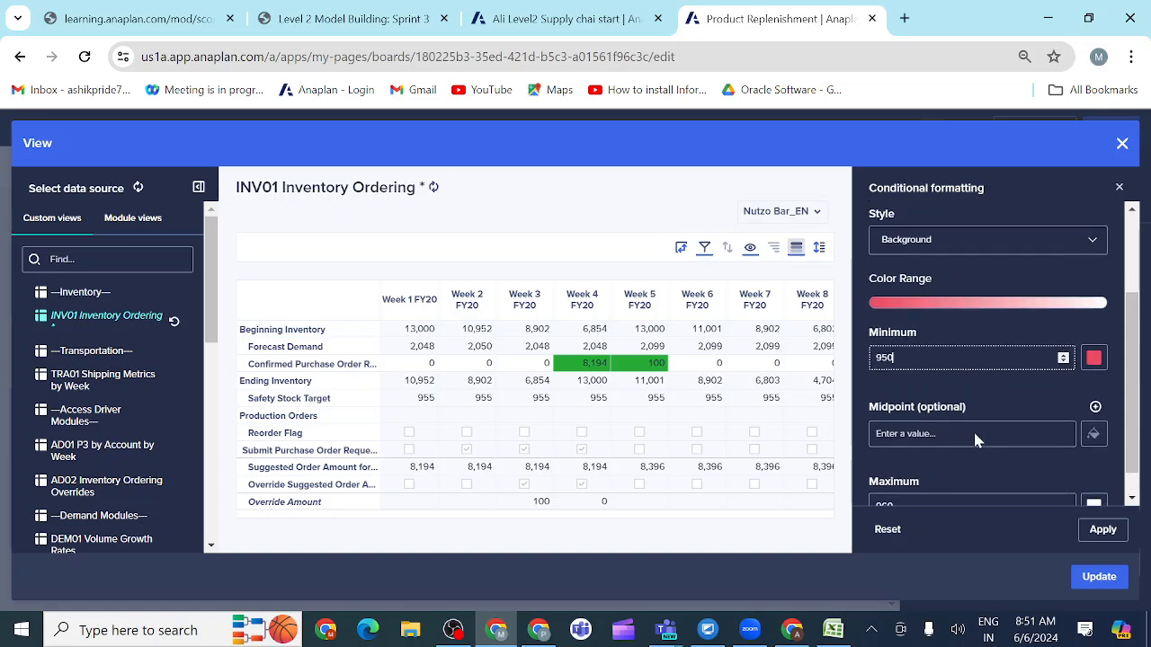
pyautogui.click(1103, 533)
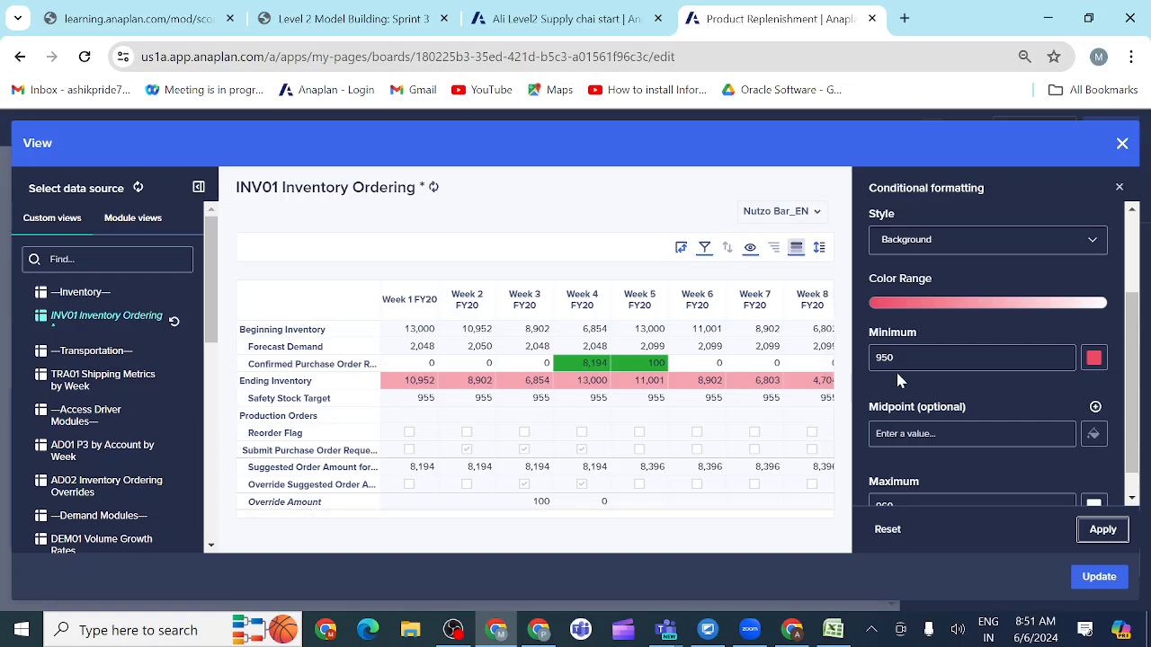
pyautogui.scroll(-1, 939, 384)
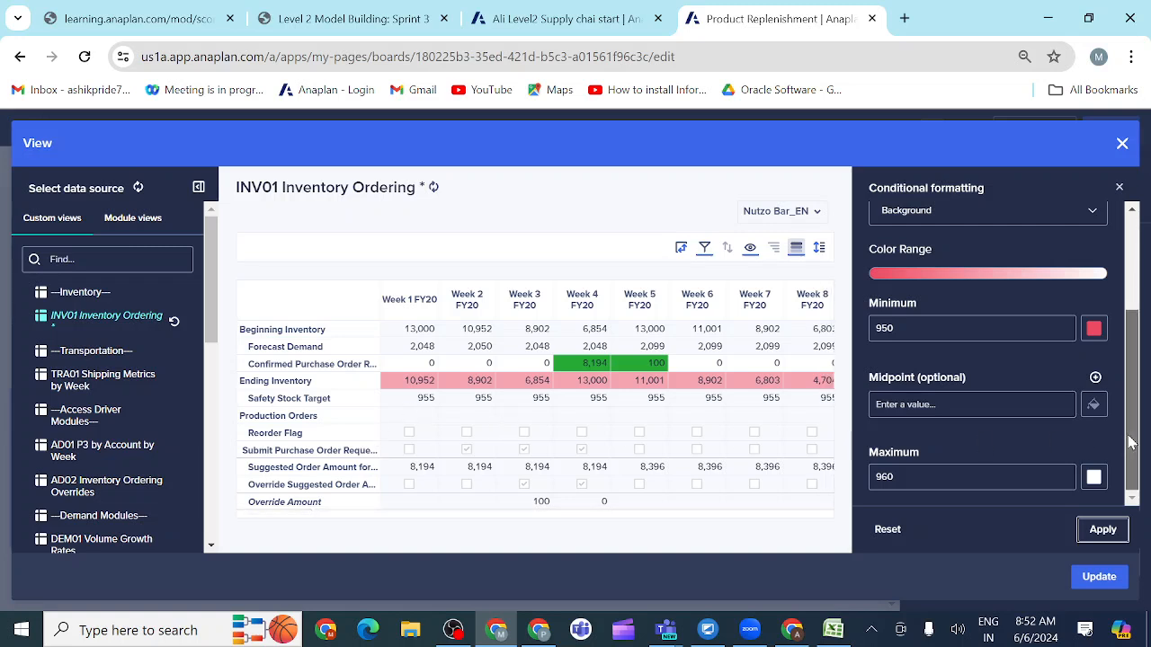
# Step: Re-enter 950 as the minimum value of the Ending Inventory conditional formatting rule
pyautogui.moveTo(1132, 436); pyautogui.dragTo(1137, 340)
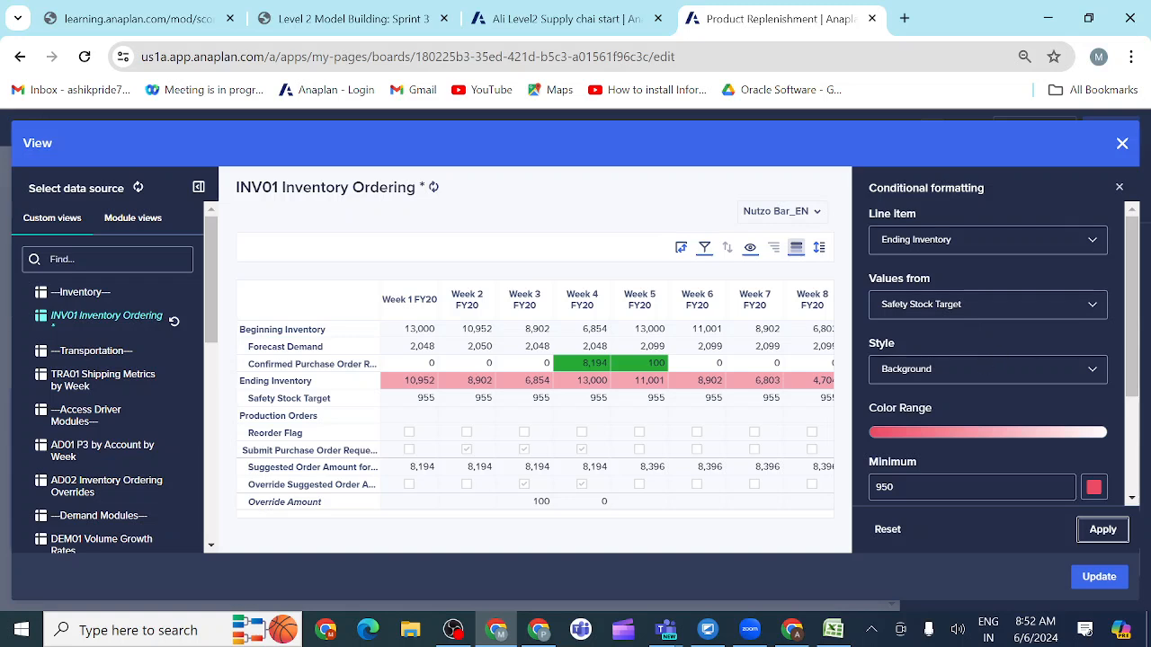
pyautogui.scroll(-2, 939, 387)
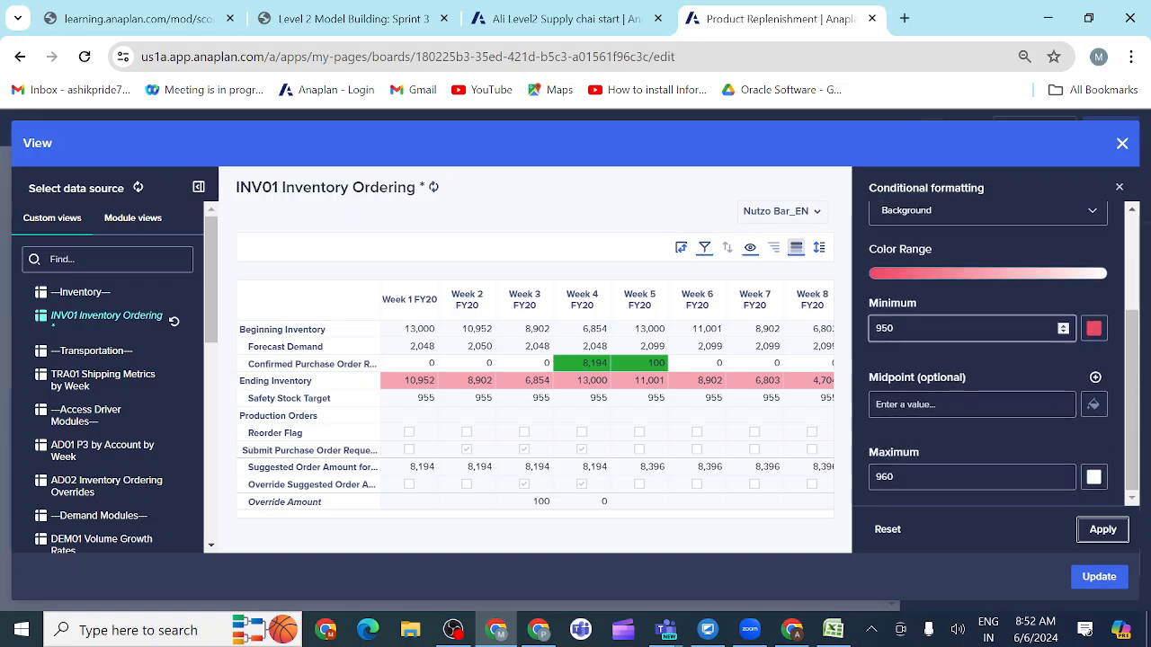
pyautogui.click(937, 329)
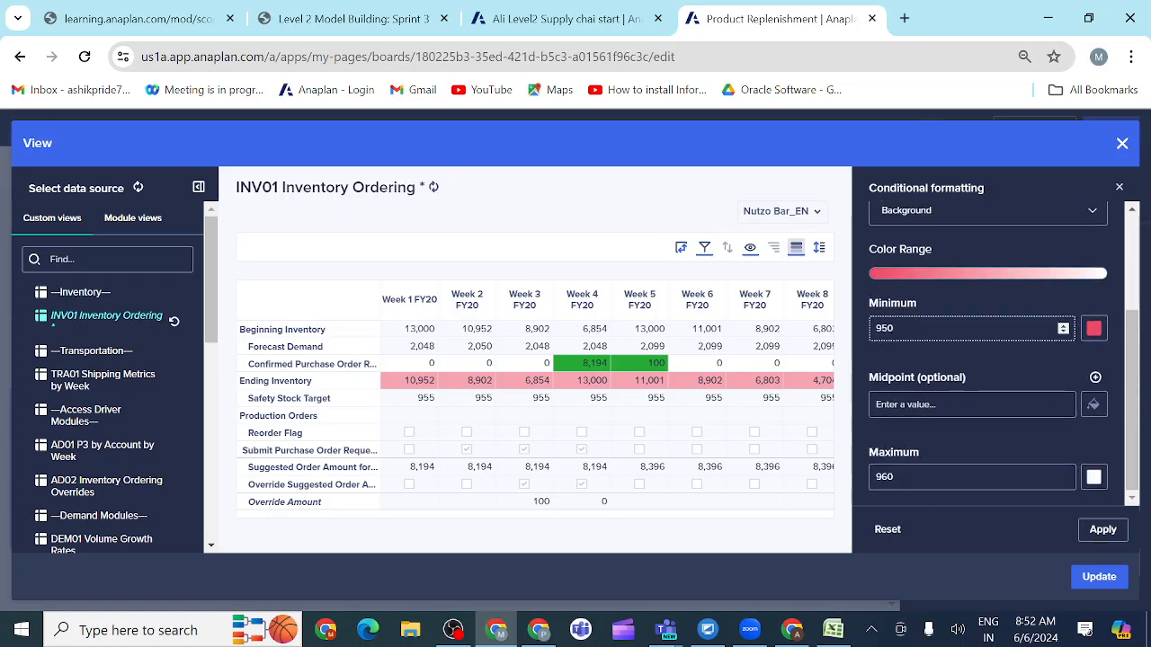
pyautogui.press('BackSpace')
pyautogui.press('BackSpace')
pyautogui.press('BackSpace')
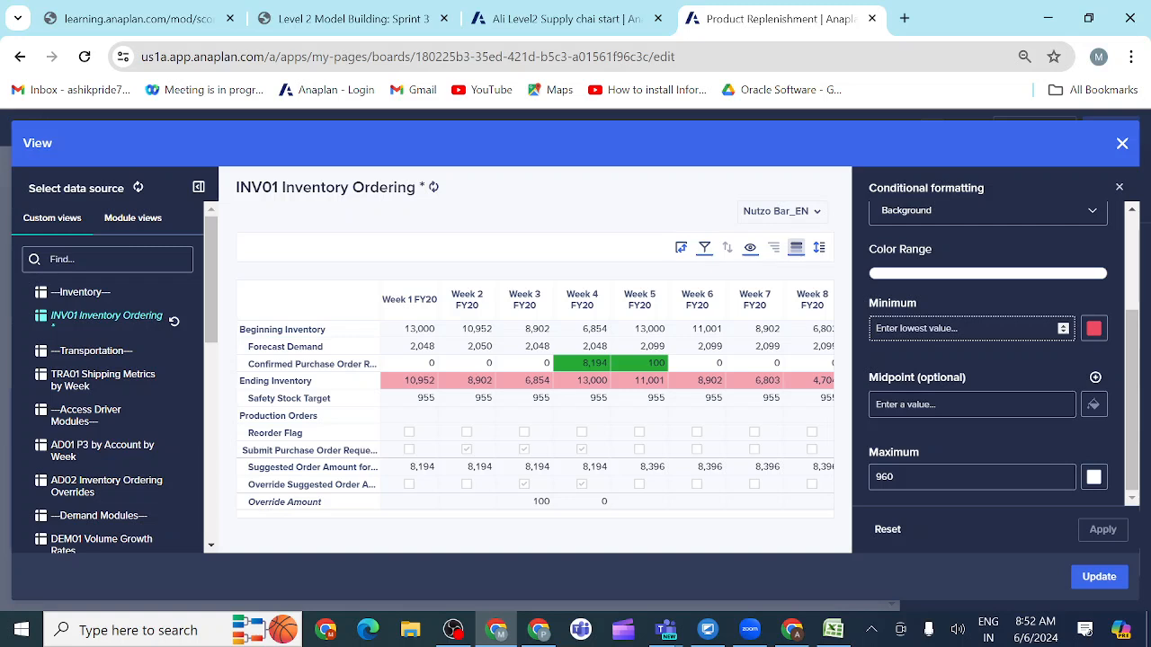
pyautogui.write('0')
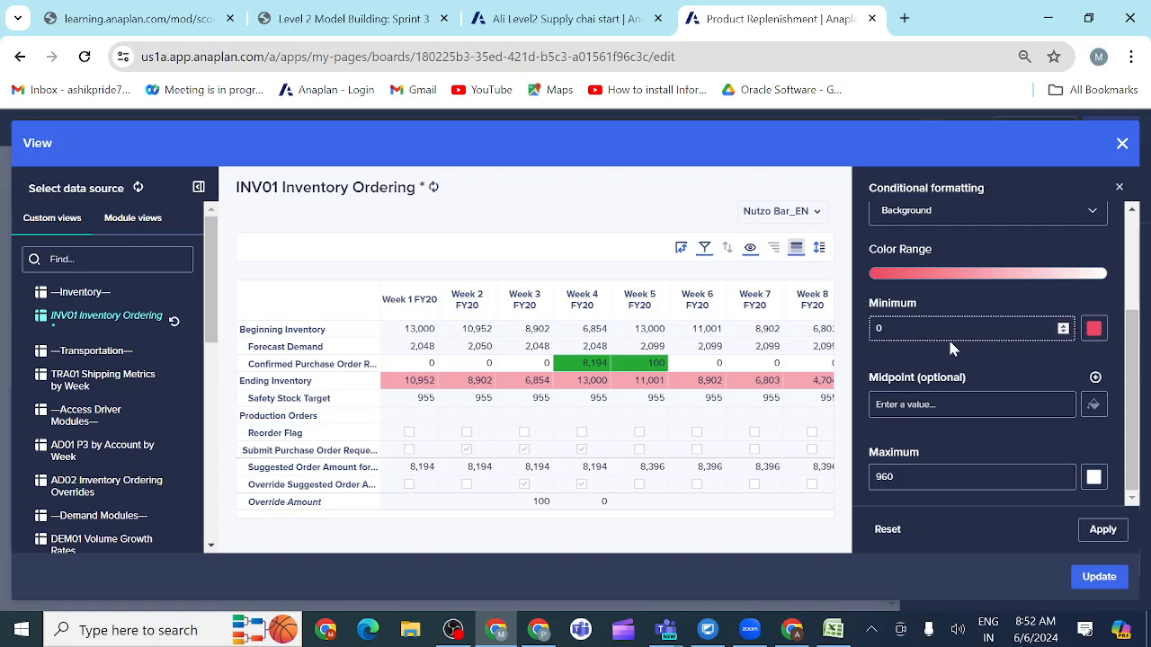
pyautogui.press('BackSpace')
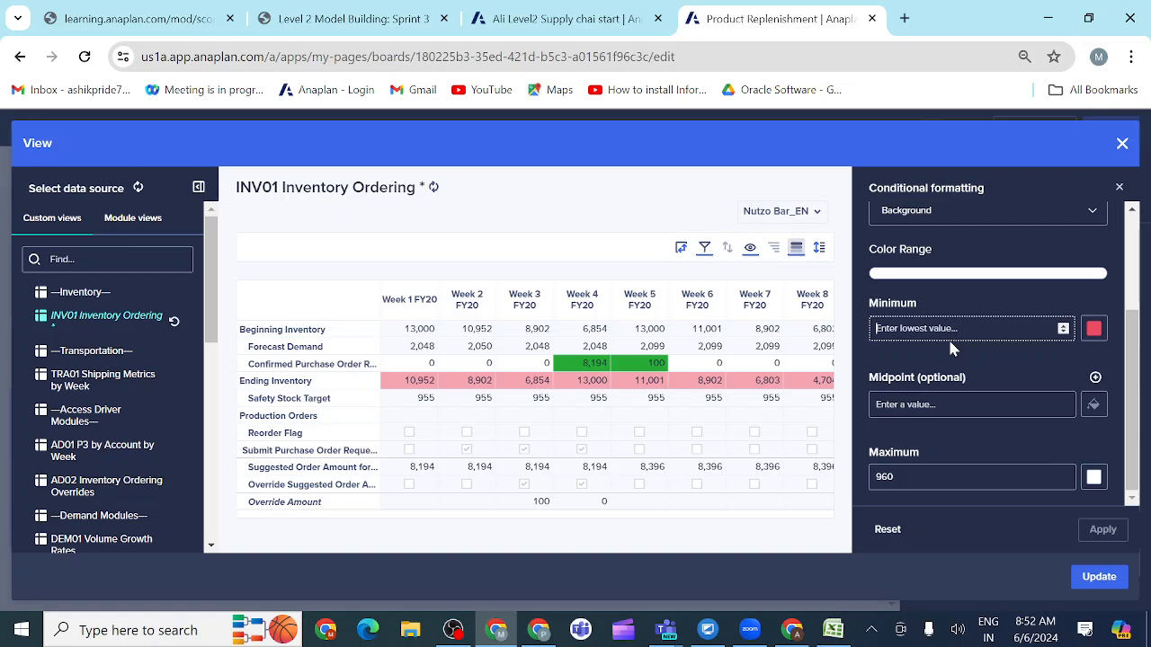
pyautogui.write('95')
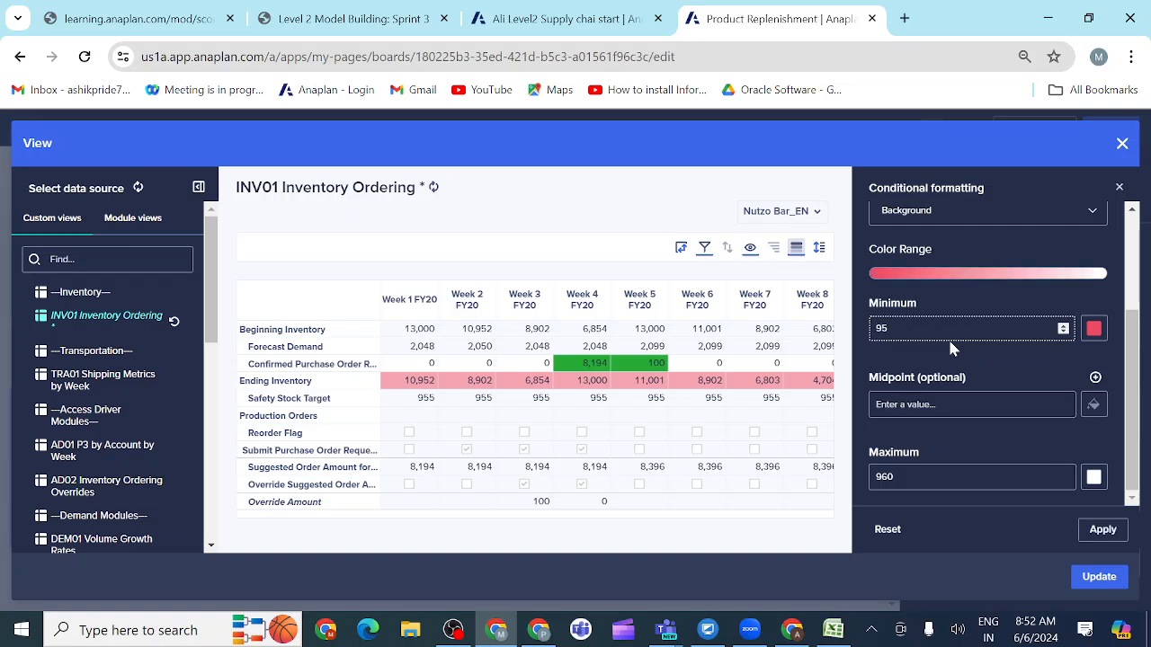
pyautogui.write('4')
pyautogui.press('BackSpace')
pyautogui.press('BackSpace')
pyautogui.write('9')
pyautogui.press('BackSpace')
pyautogui.write('50')
# Step: Set the Ending Inventory rule's maximum value to 955, apply it and check the Ending Inventory row across the weeks
pyautogui.click(910, 478)
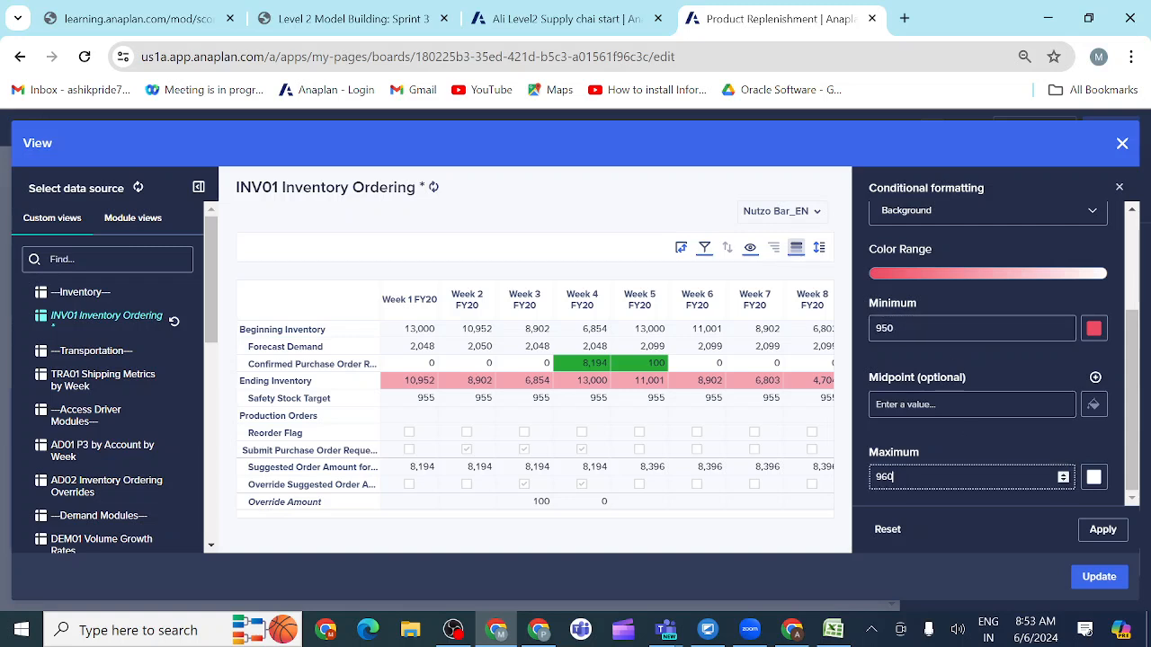
pyautogui.press('BackSpace')
pyautogui.press('BackSpace')
pyautogui.press('BackSpace')
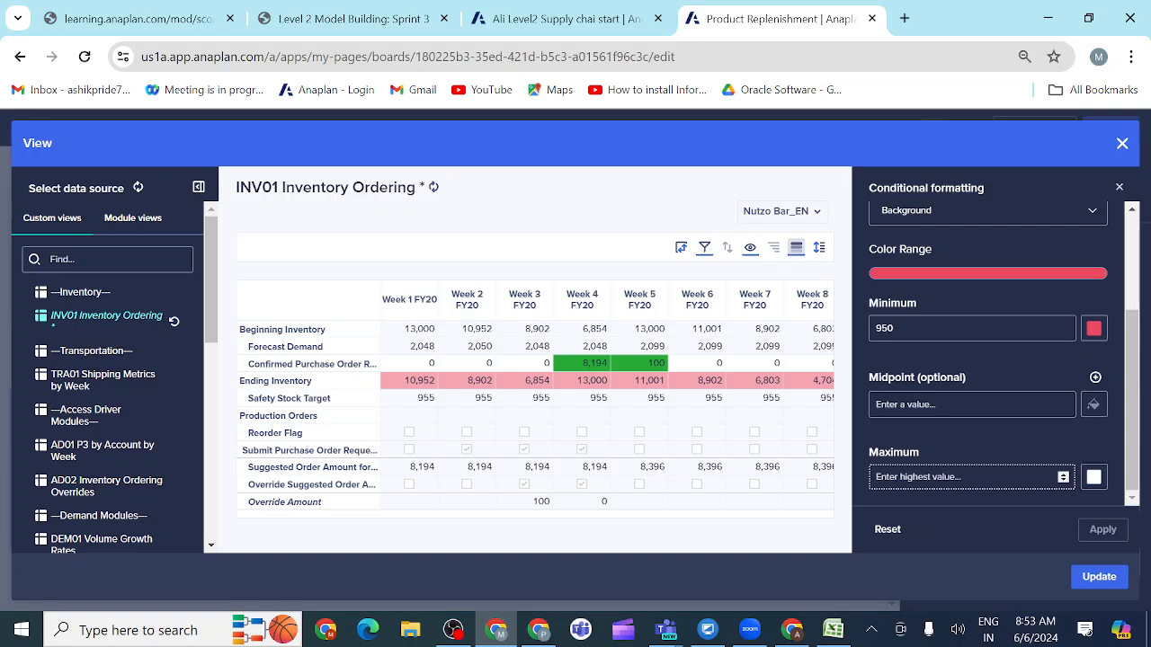
pyautogui.write('4')
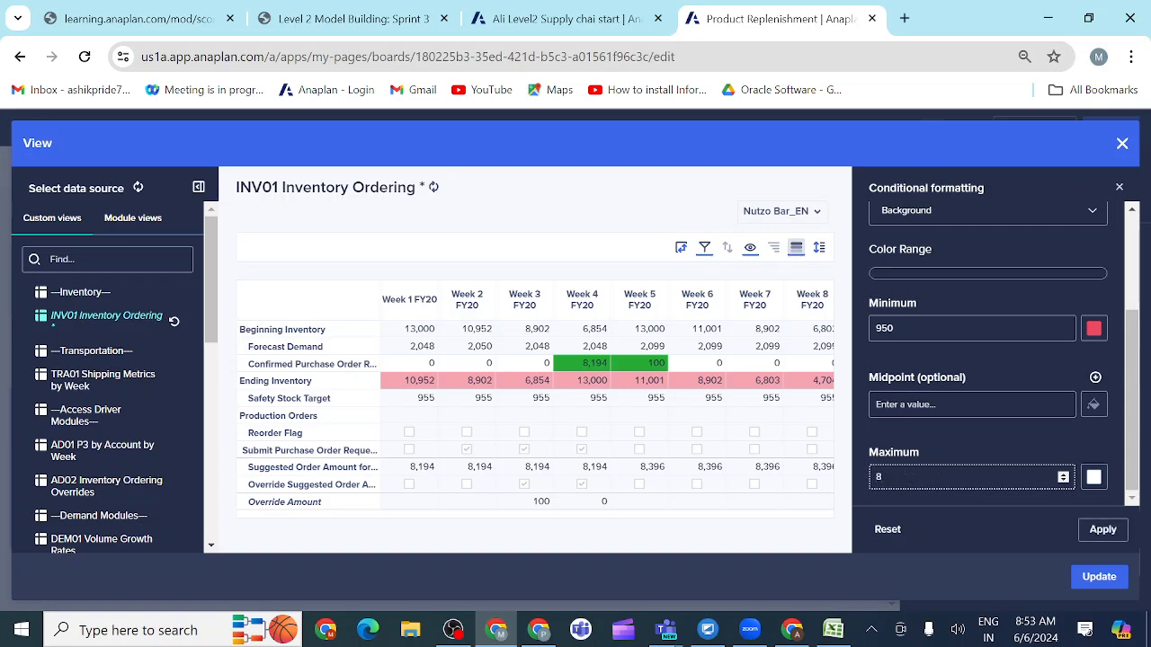
pyautogui.press('BackSpace')
pyautogui.write('955')
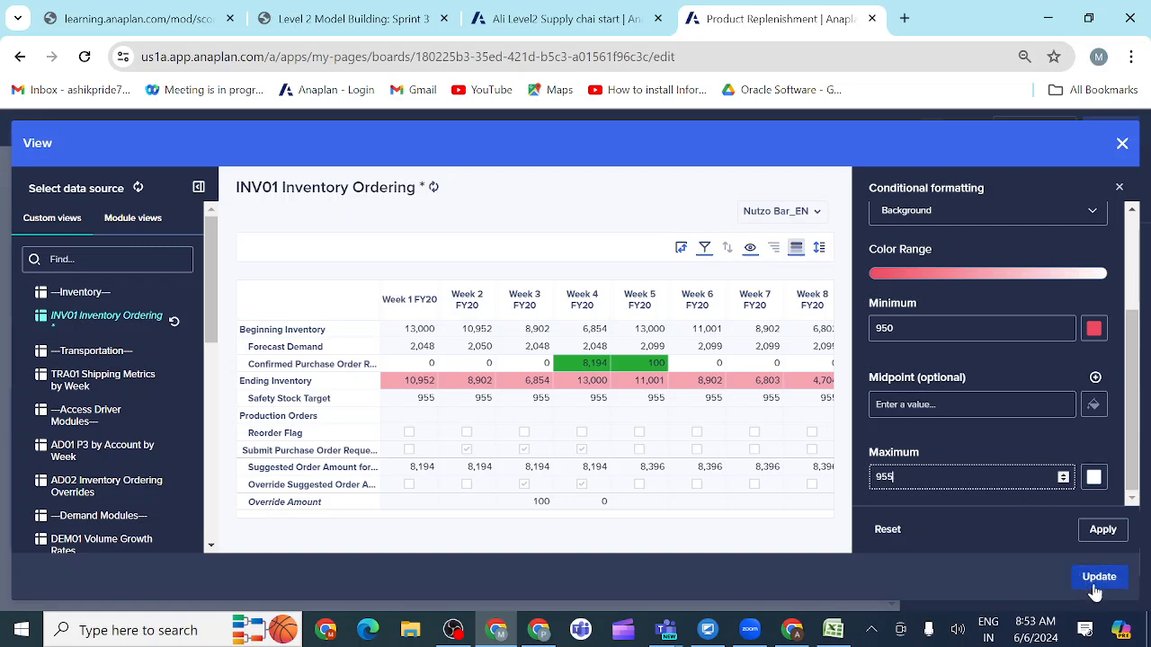
pyautogui.click(1102, 529)
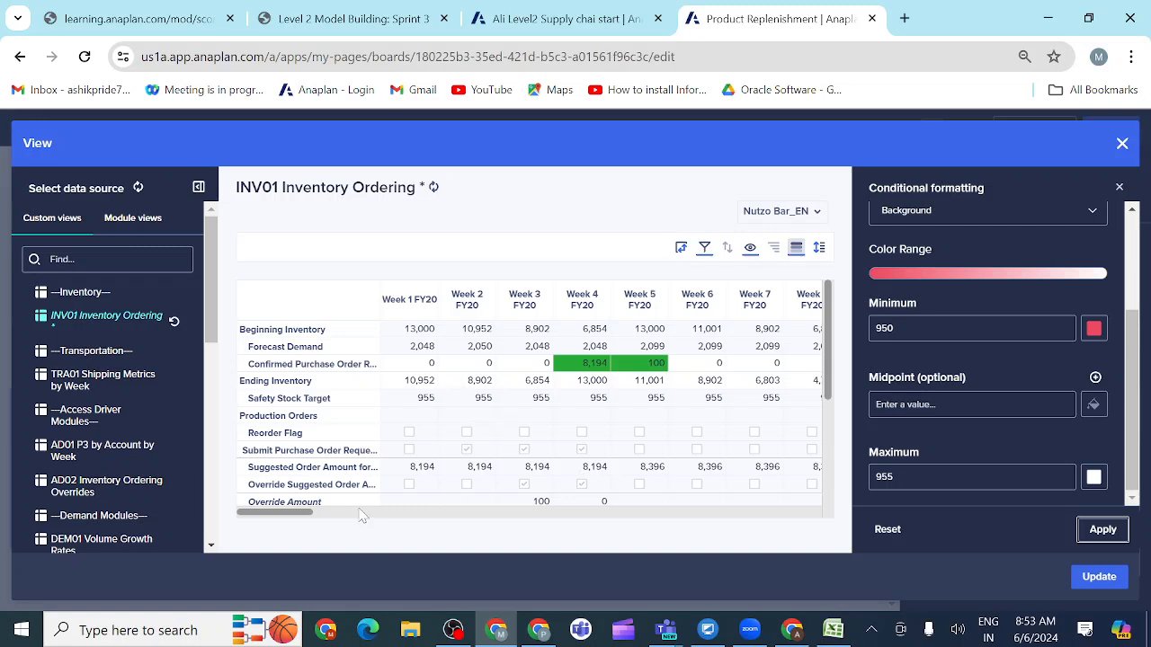
pyautogui.moveTo(303, 514); pyautogui.dragTo(347, 520)
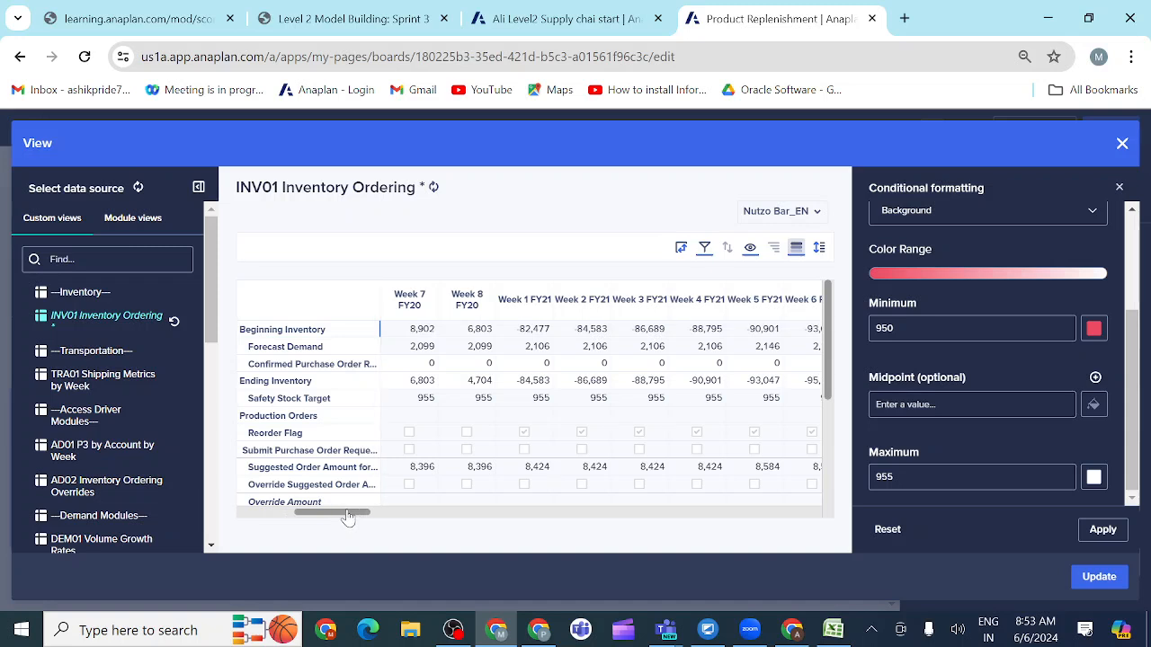
pyautogui.moveTo(349, 518); pyautogui.dragTo(338, 514)
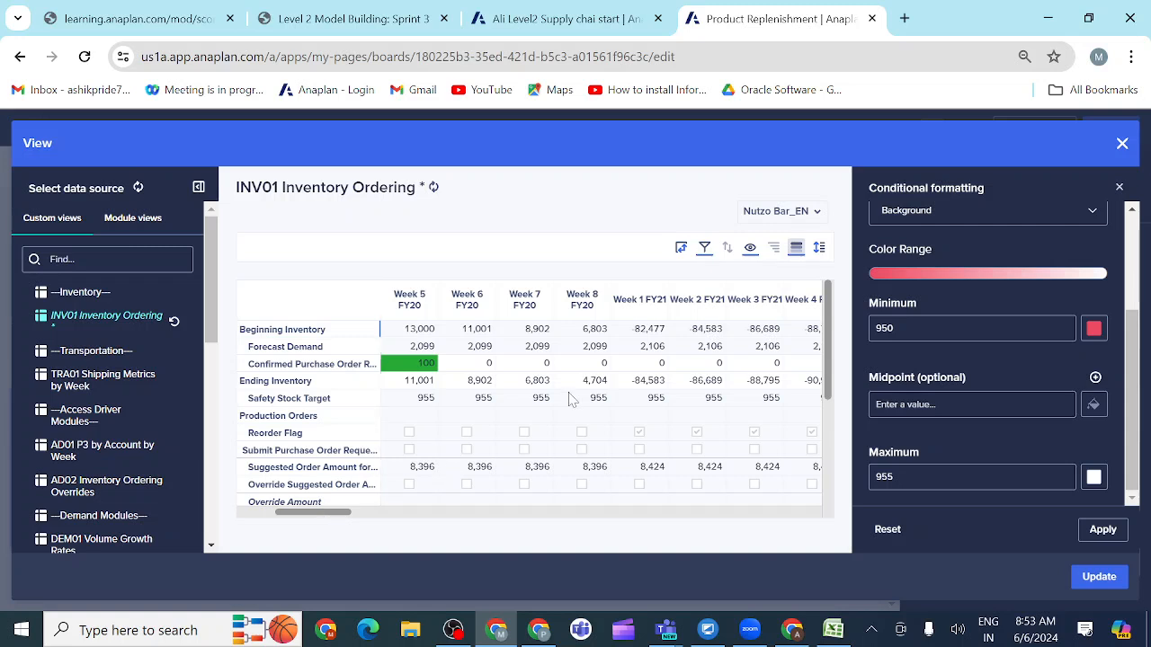
pyautogui.click(589, 386)
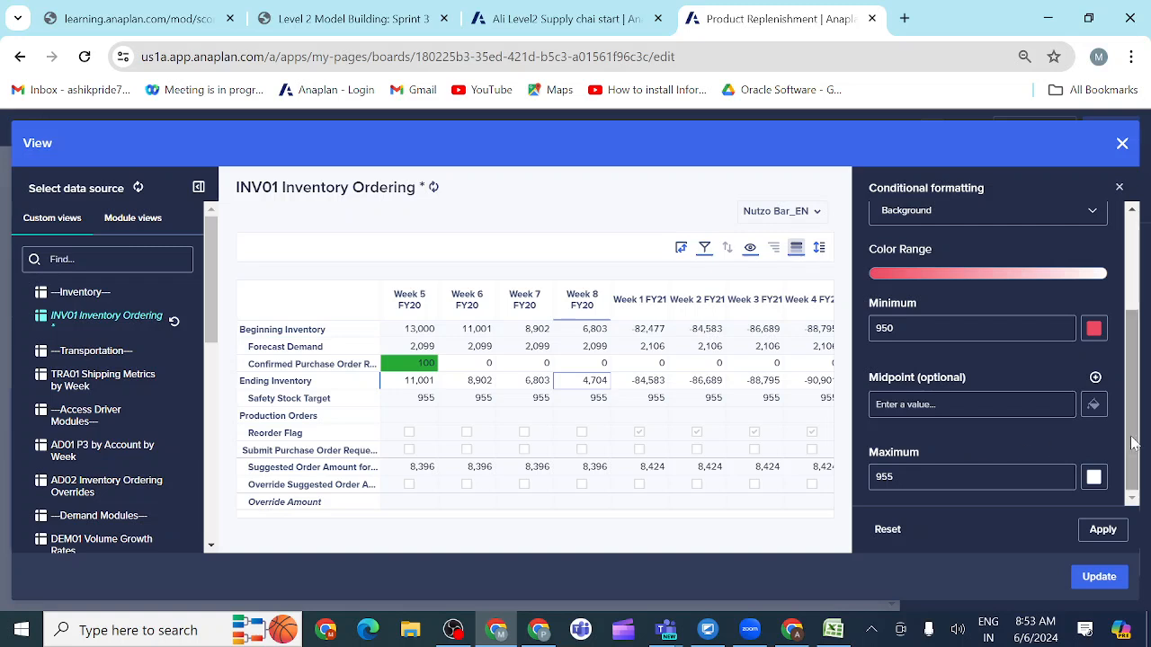
# Step: Set the Ending Inventory rule's minimum value to 0 and apply the formatting
pyautogui.moveTo(1132, 442); pyautogui.dragTo(1145, 316)
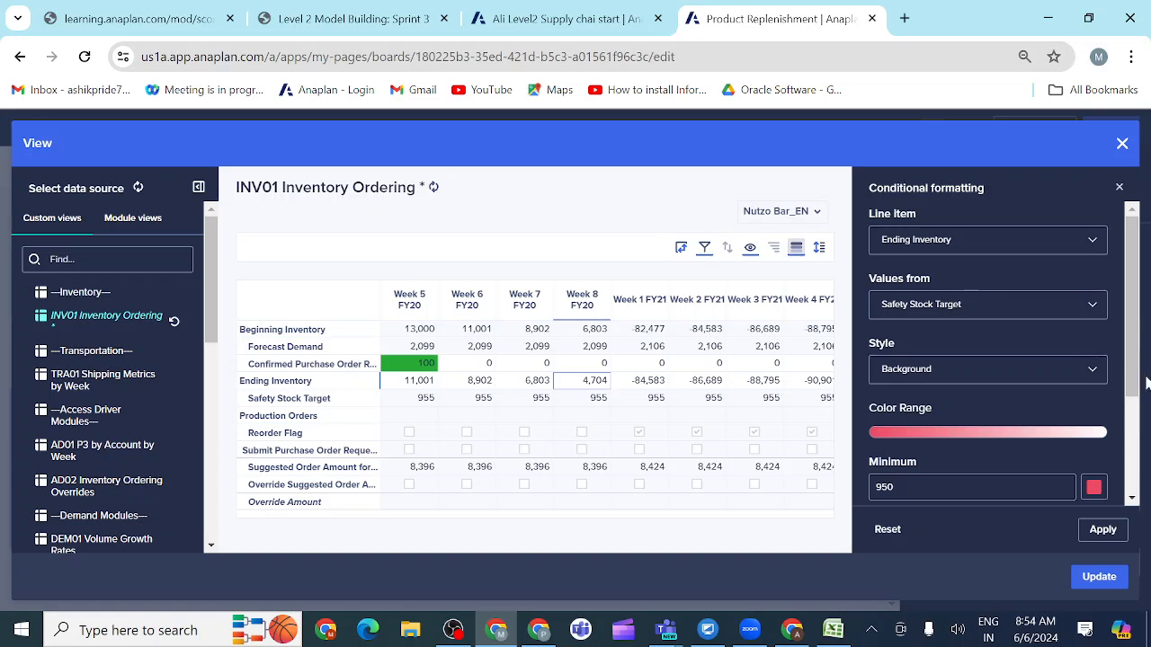
pyautogui.moveTo(1136, 384); pyautogui.dragTo(1134, 486)
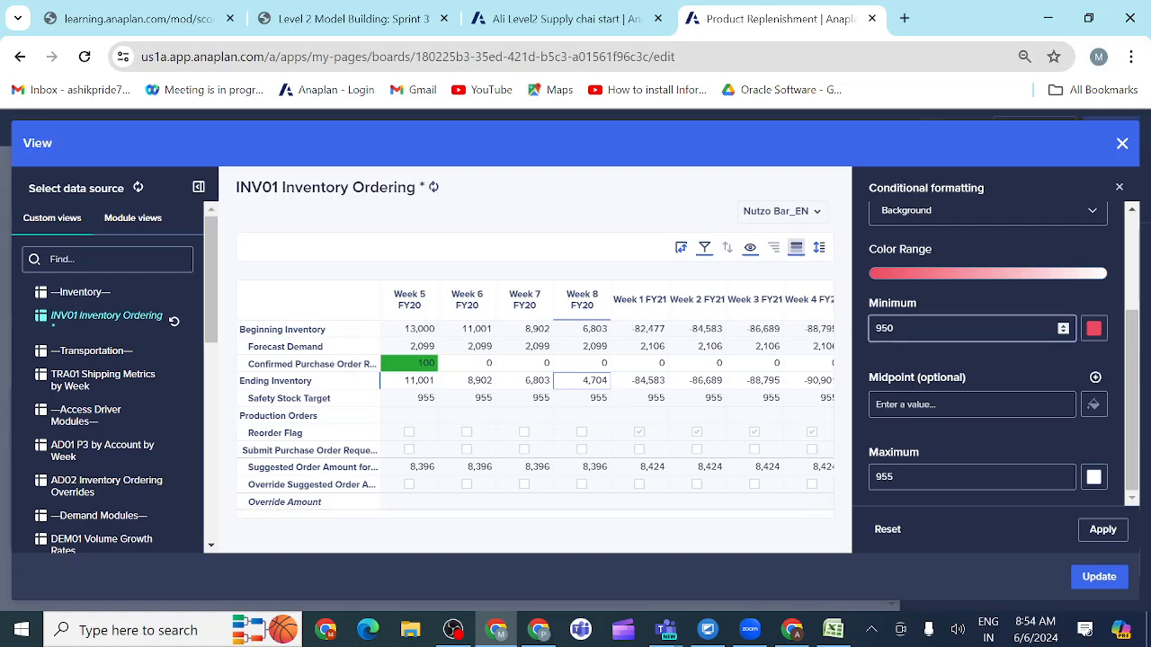
pyautogui.press('BackSpace')
pyautogui.press('BackSpace')
pyautogui.press('BackSpace')
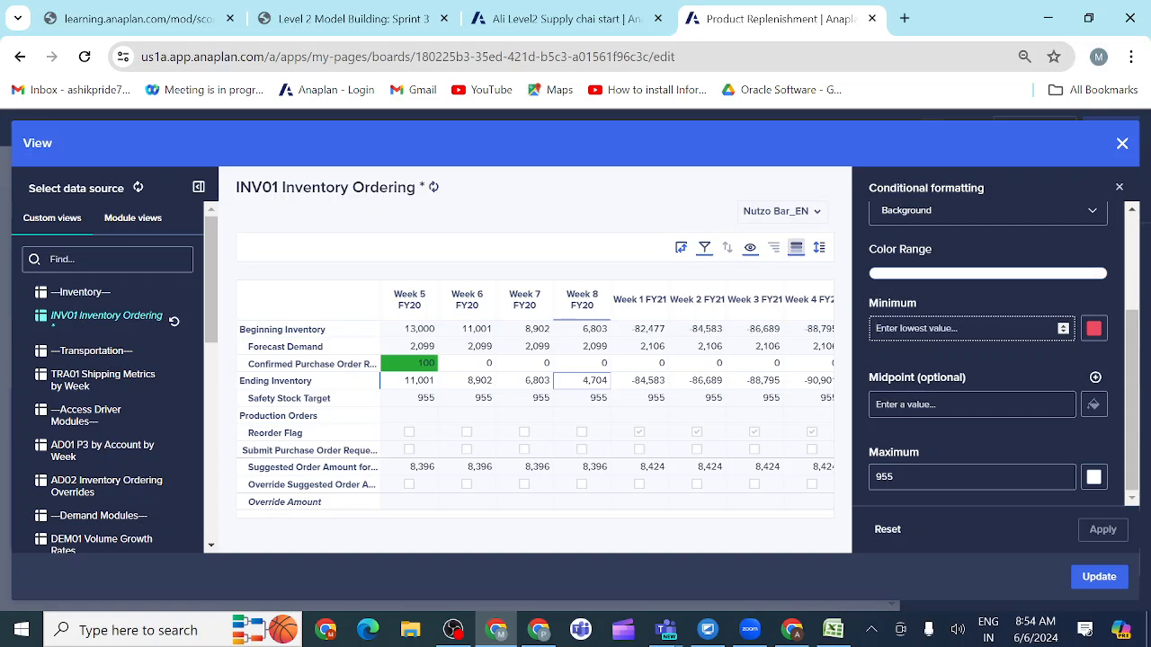
pyautogui.write('0')
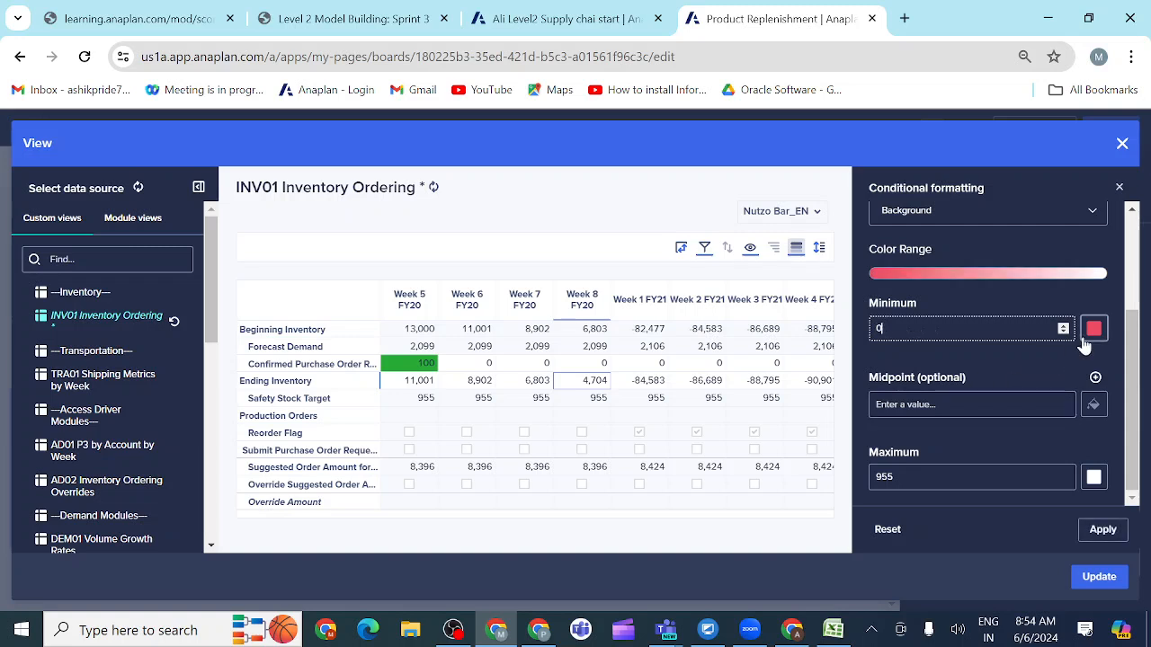
pyautogui.click(1103, 531)
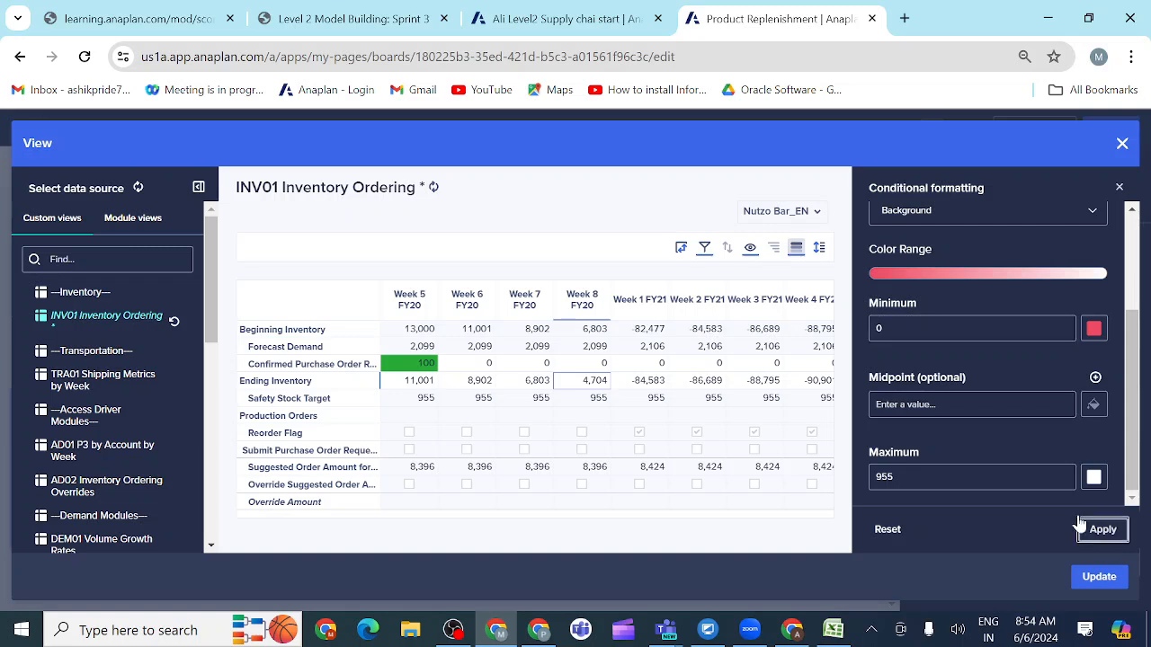
# Step: Base the Ending Inventory rule's values on "- Same as Line Item -" instead of Safety Stock Target and apply it
pyautogui.scroll(3, 1009, 459)
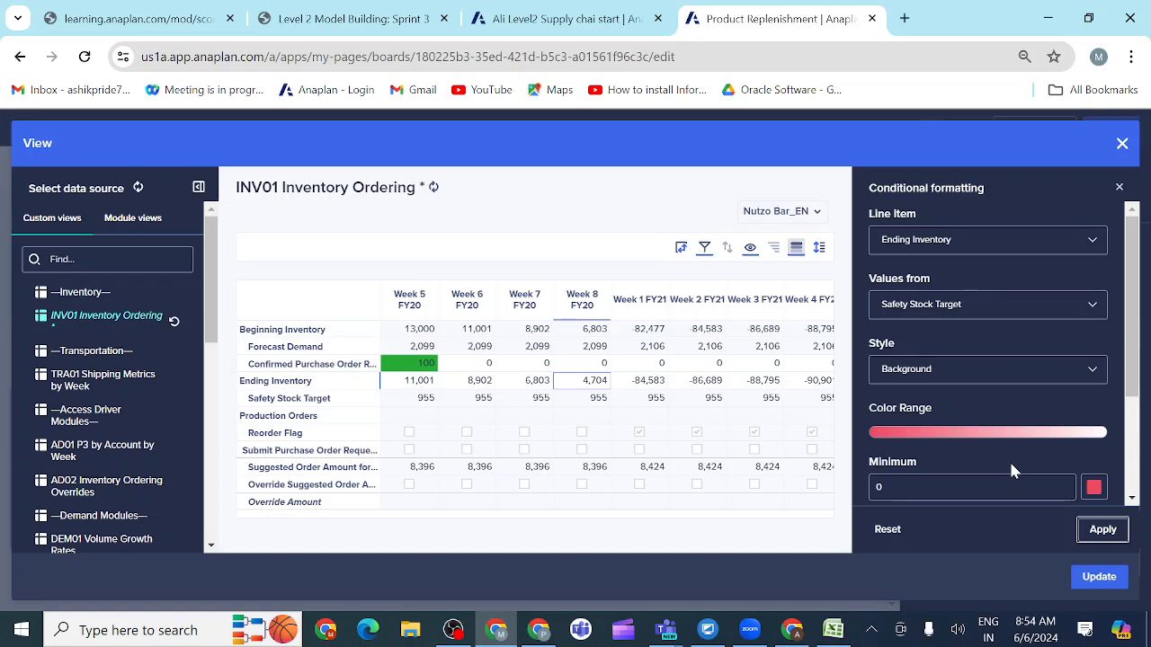
pyautogui.scroll(-3, 1012, 468)
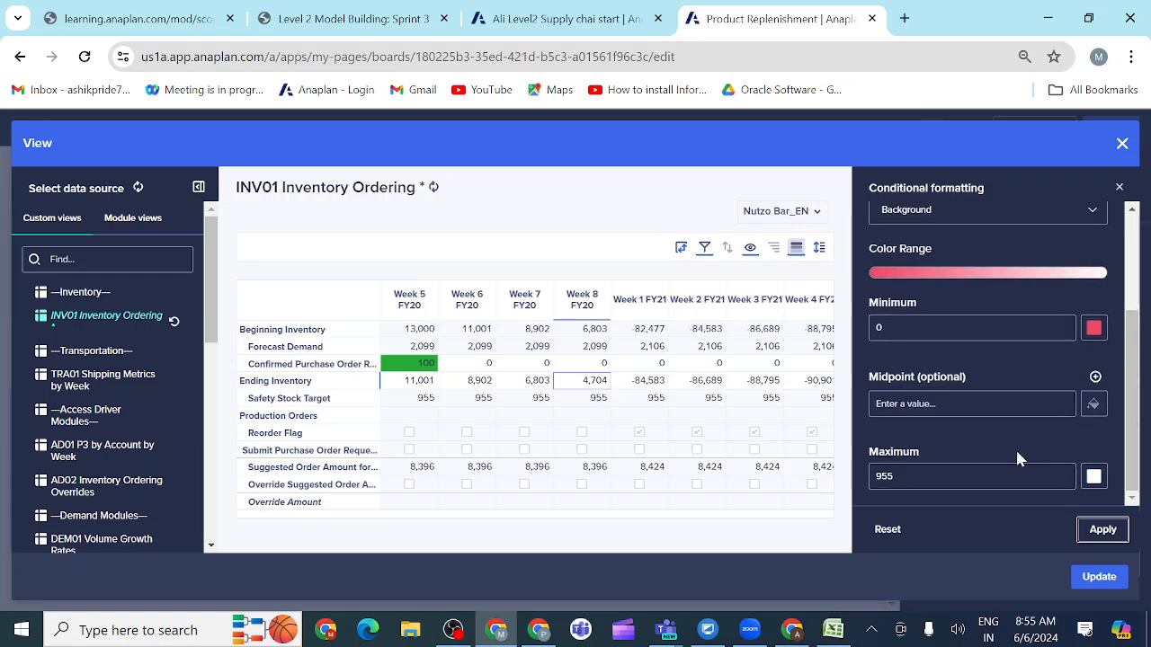
pyautogui.scroll(3, 1015, 448)
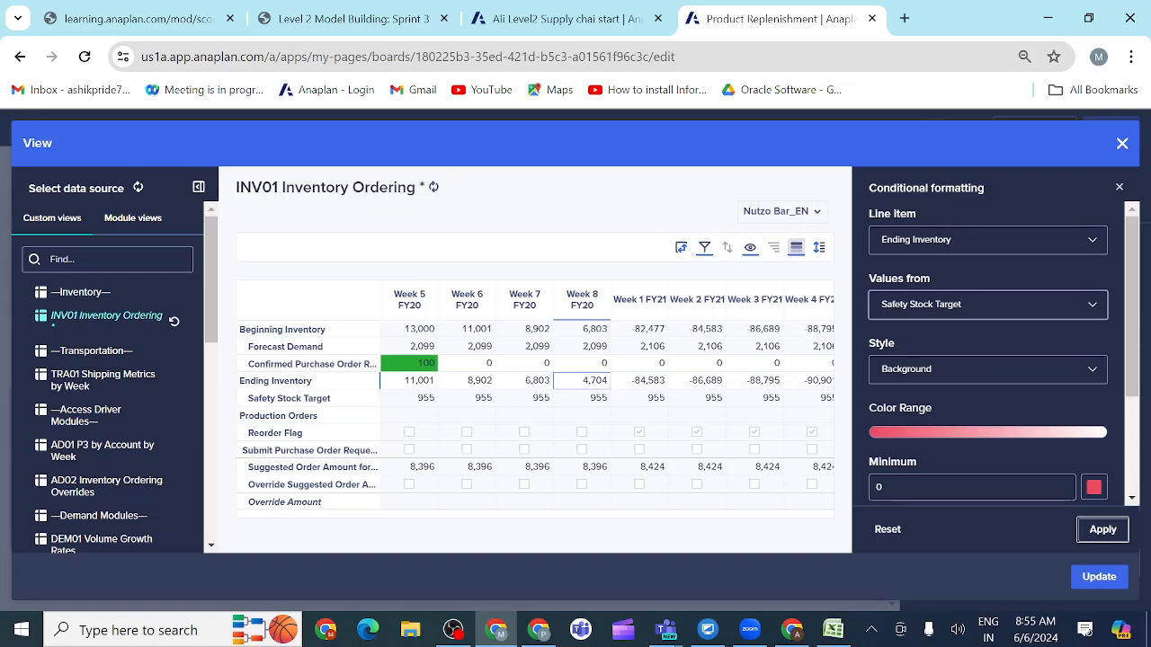
pyautogui.click(987, 306)
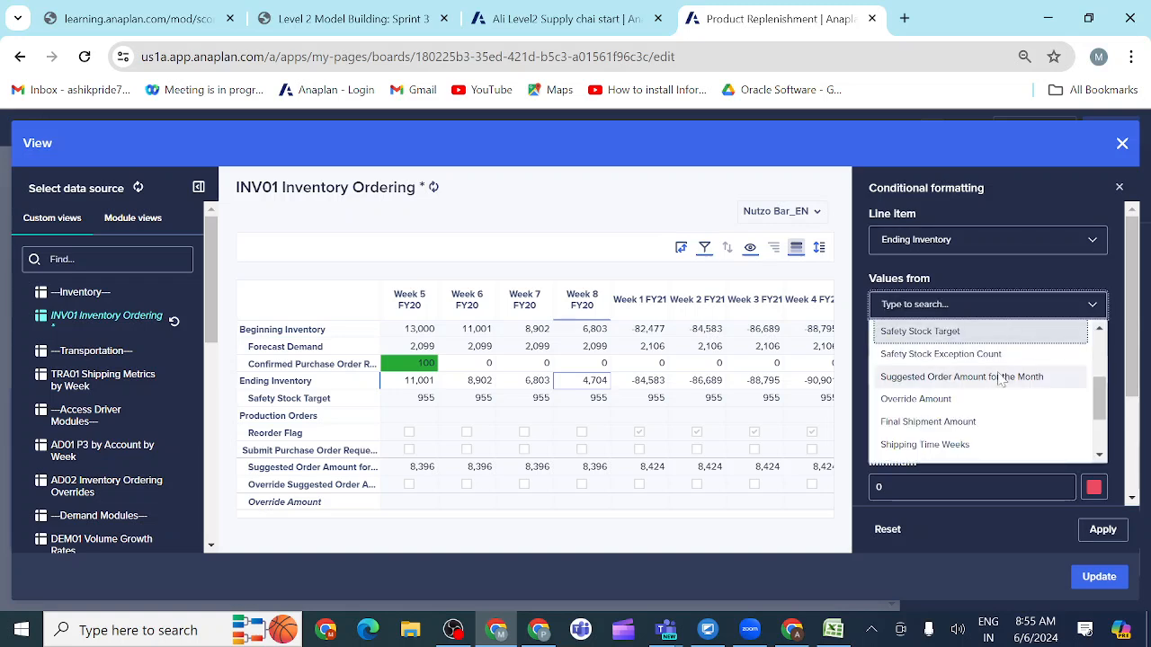
pyautogui.scroll(5, 1034, 378)
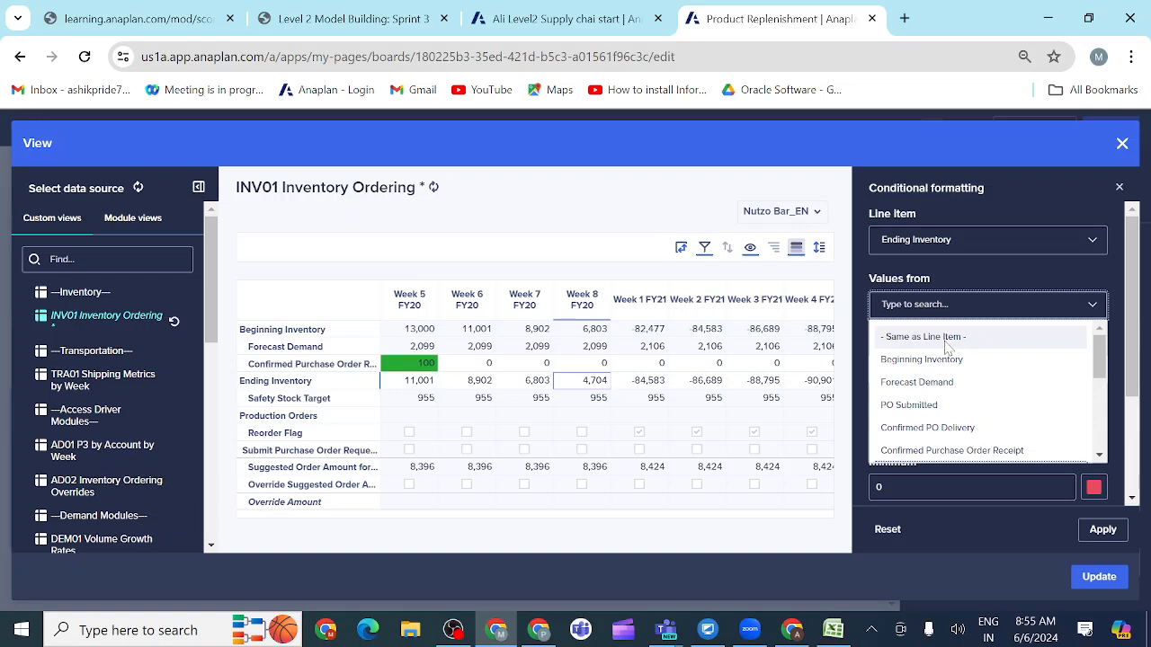
pyautogui.click(942, 336)
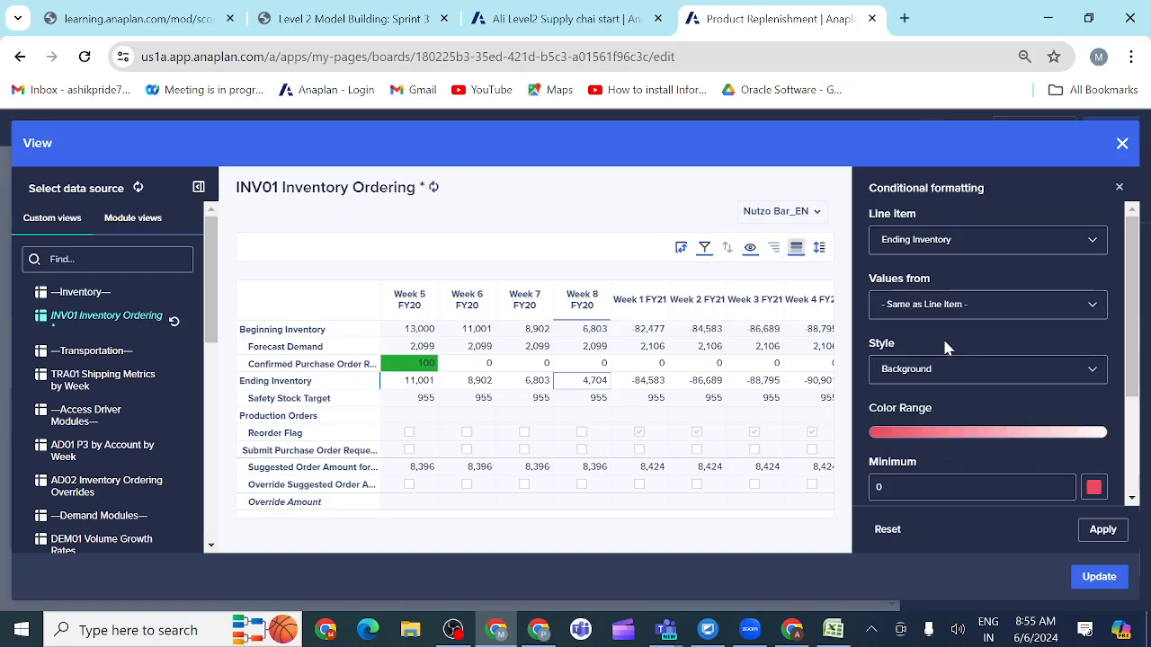
pyautogui.click(1106, 532)
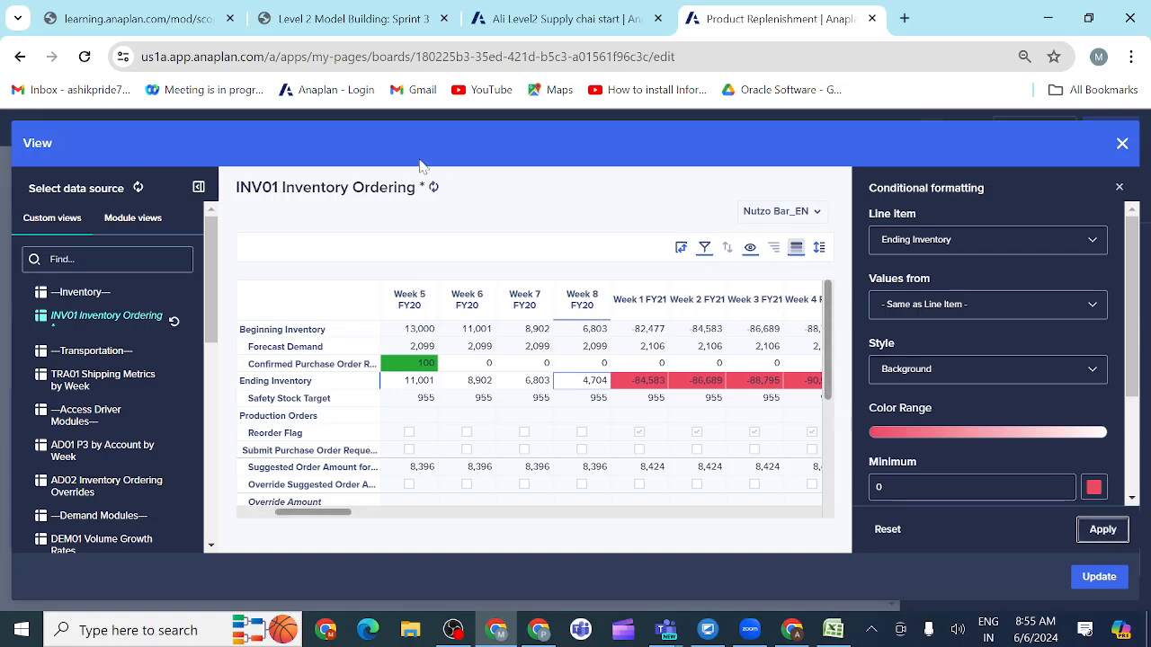
# Step: Compare the activity's Ending Inventory formatting requirement with the rule's settings and the grid's weeks through Week 52 FY21, reapplying the rule
pyautogui.click(385, 19)
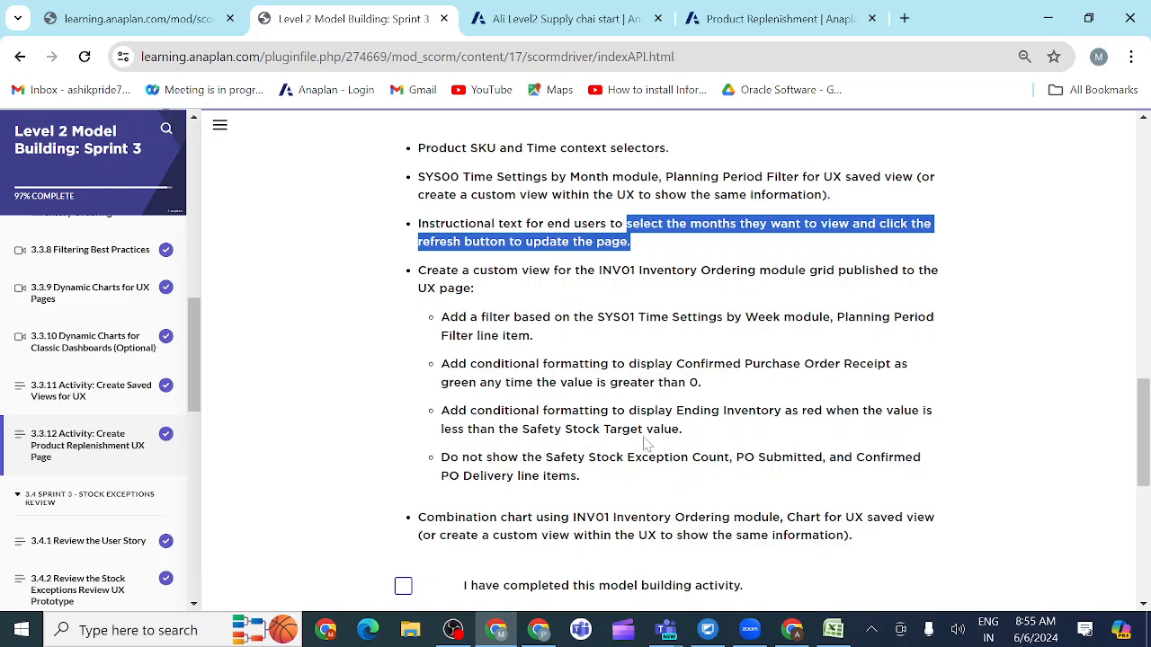
pyautogui.click(762, 25)
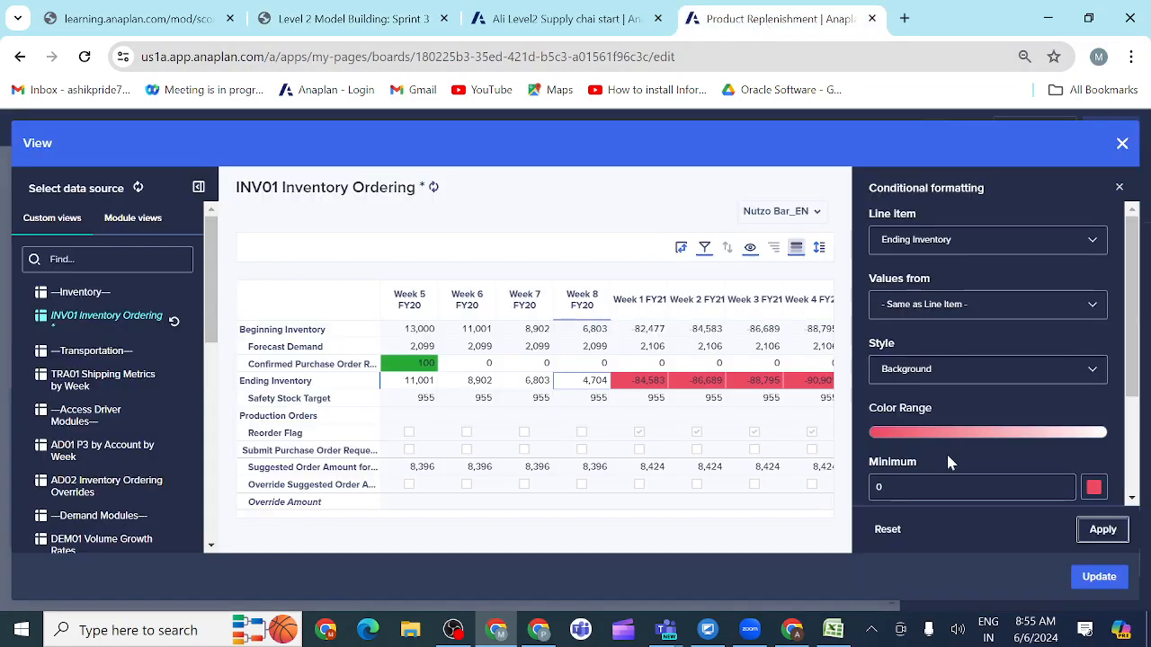
pyautogui.scroll(-2, 989, 360)
pyautogui.click(919, 477)
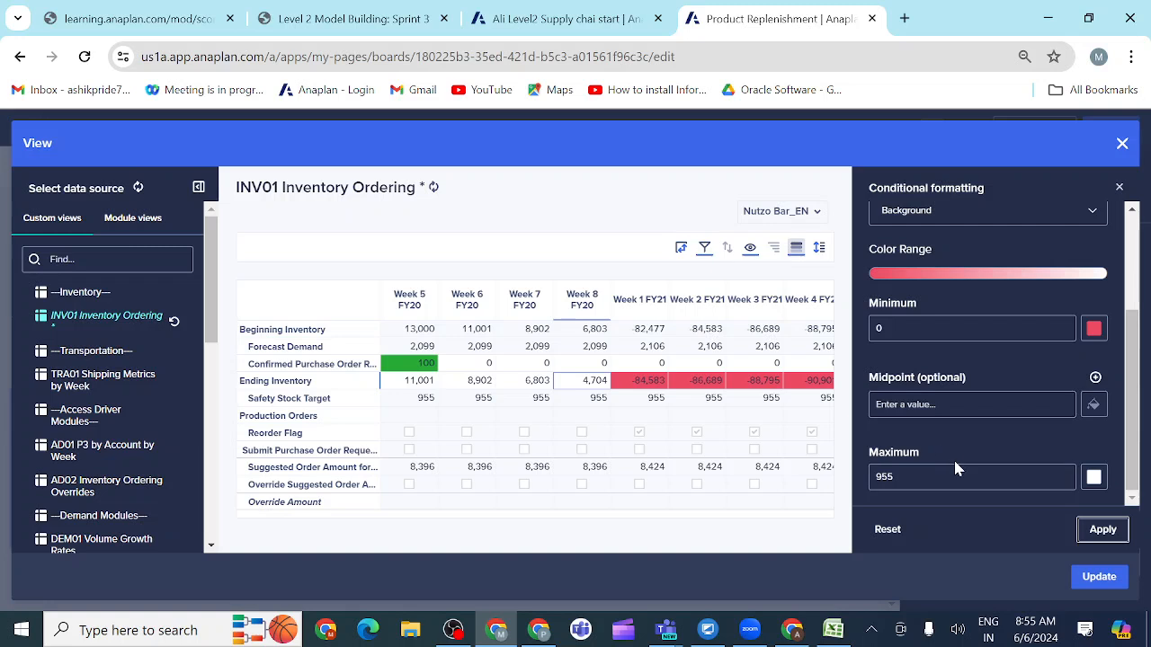
pyautogui.scroll(2, 957, 453)
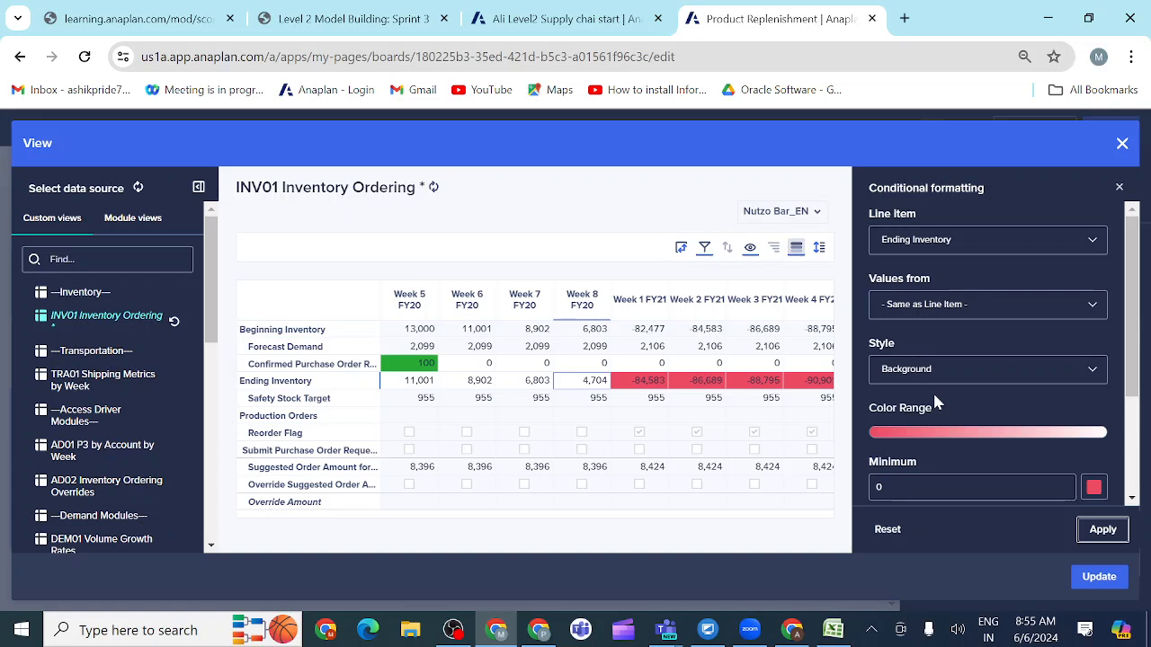
pyautogui.scroll(-2, 935, 403)
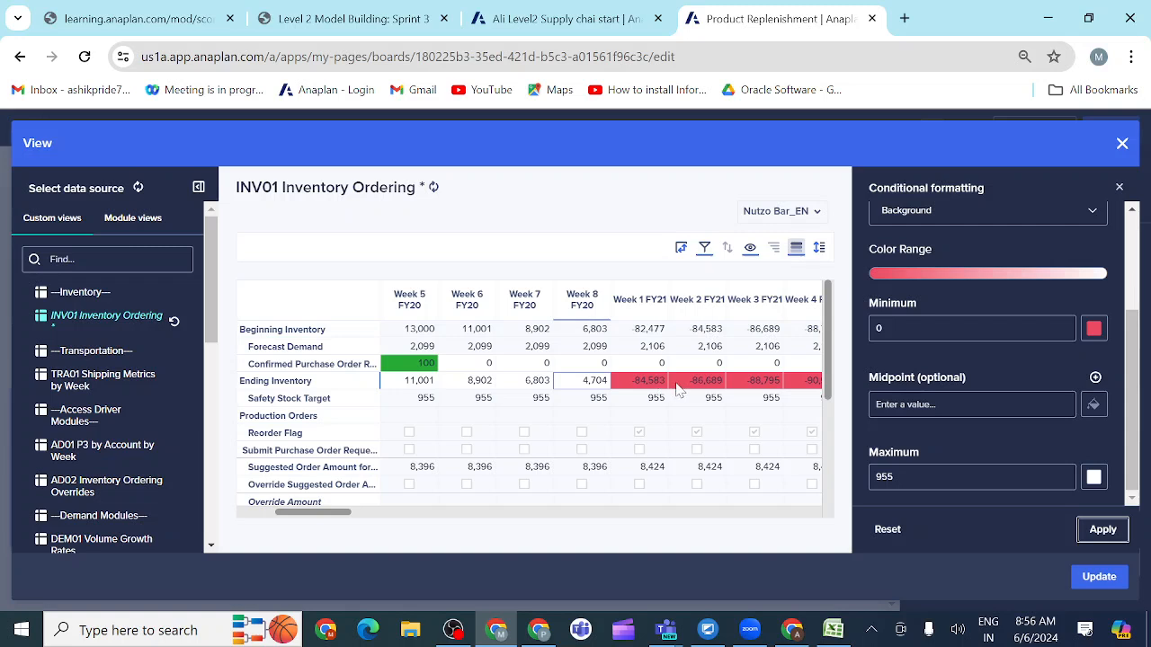
pyautogui.hscroll(15, 665, 389)
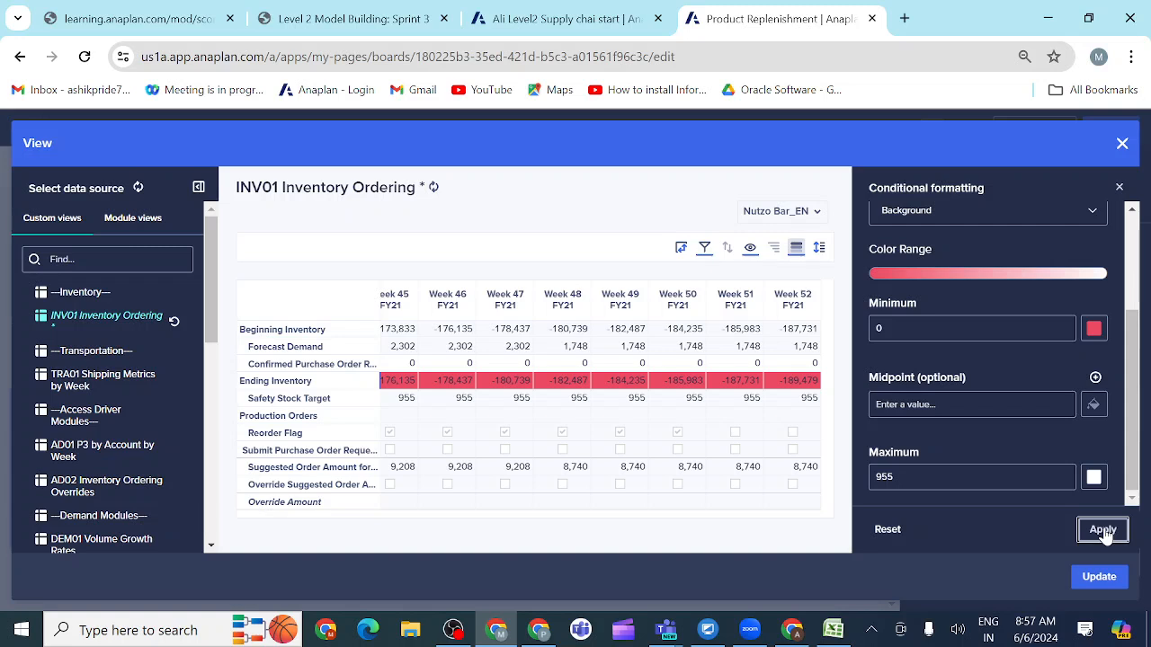
pyautogui.click(1103, 531)
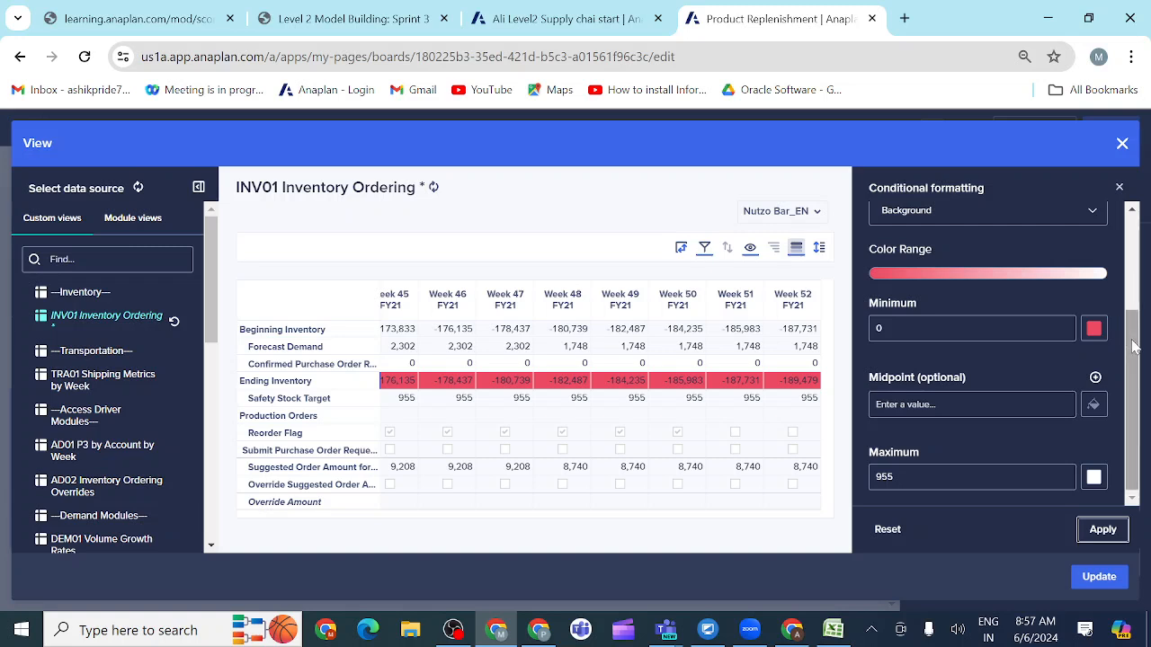
pyautogui.scroll(2, 1135, 346)
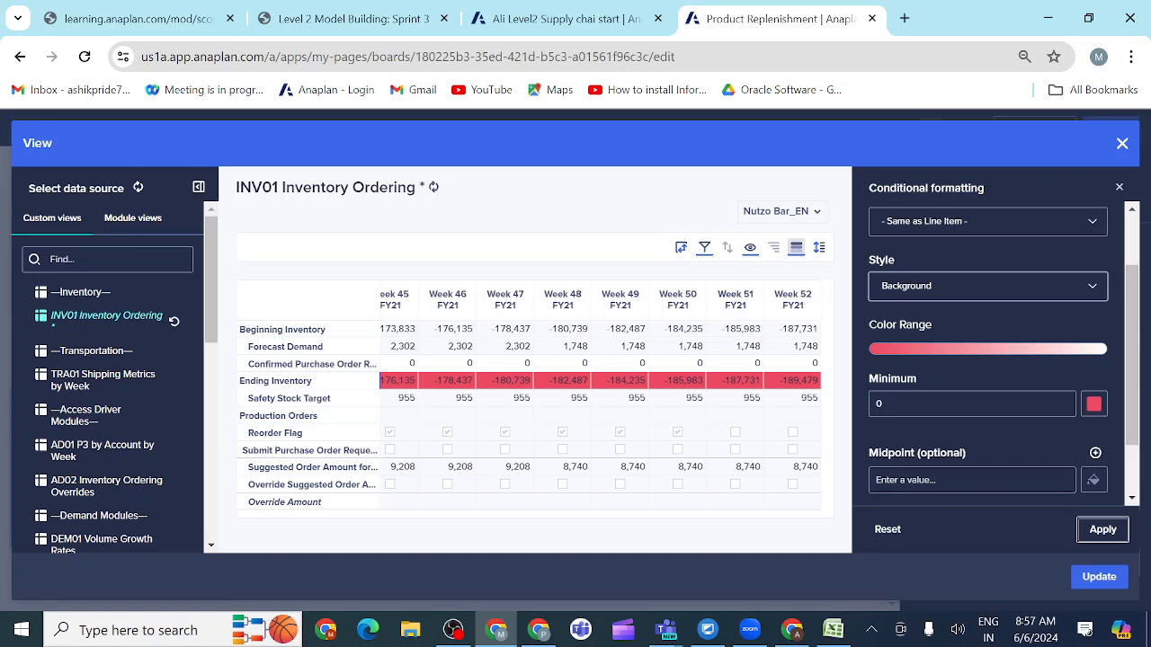
# Step: Try the Morse style for the Ending Inventory formatting rule and apply it
pyautogui.click(971, 286)
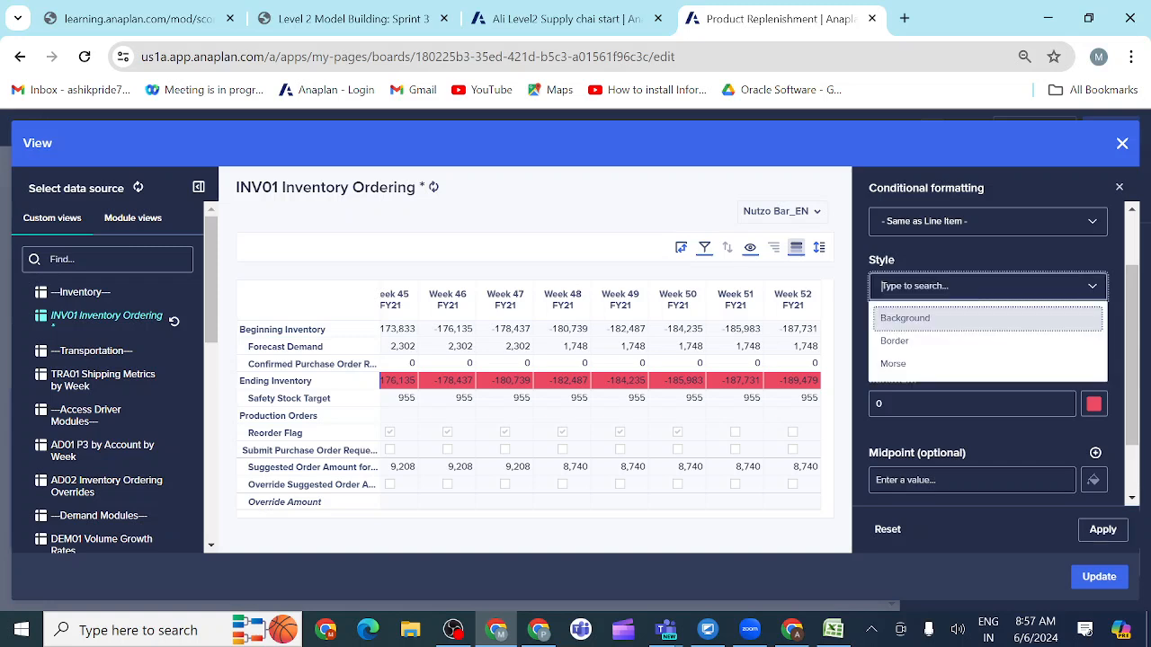
pyautogui.click(894, 364)
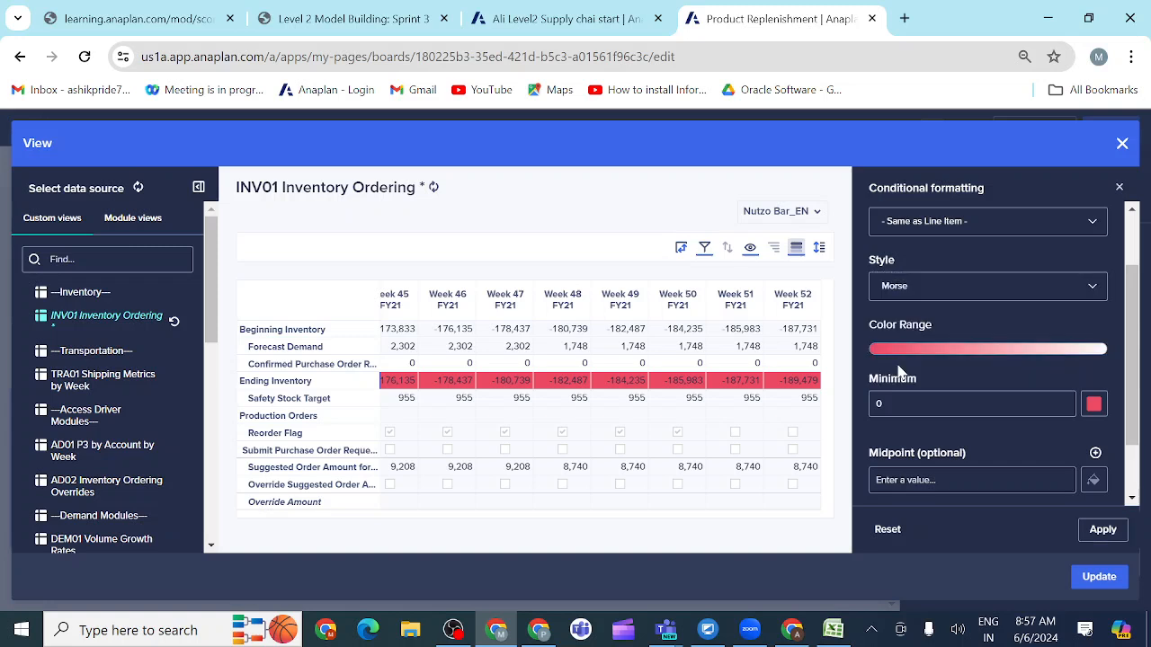
pyautogui.click(1100, 532)
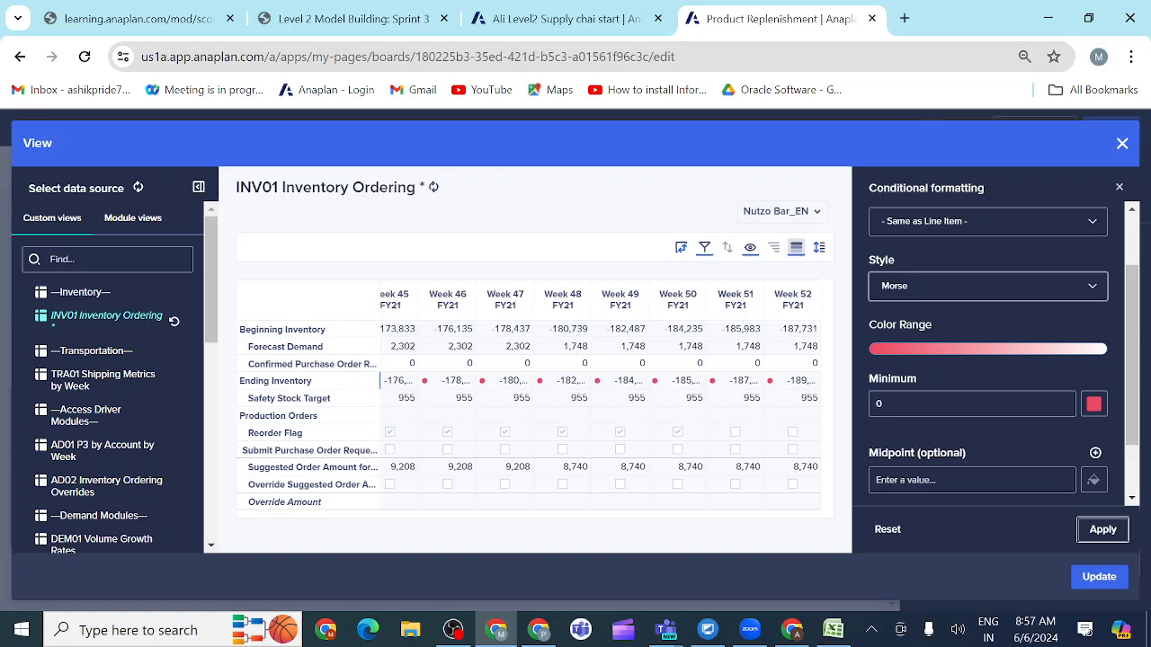
# Step: Set the Ending Inventory formatting rule's style to Border and apply it
pyautogui.click(987, 286)
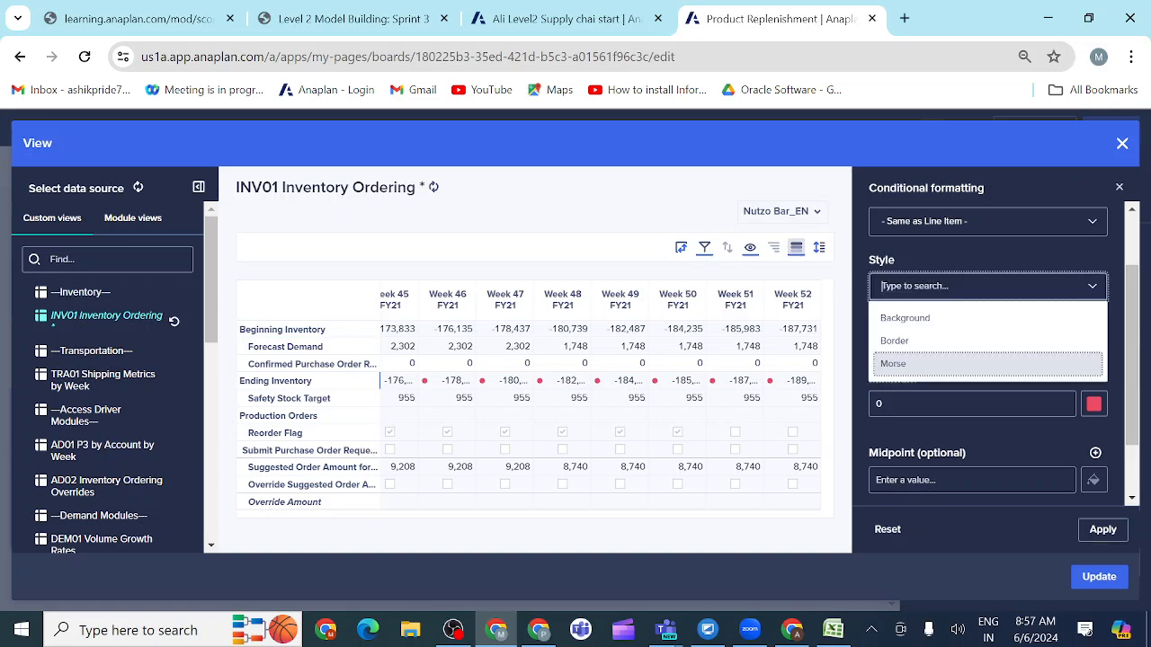
pyautogui.click(909, 346)
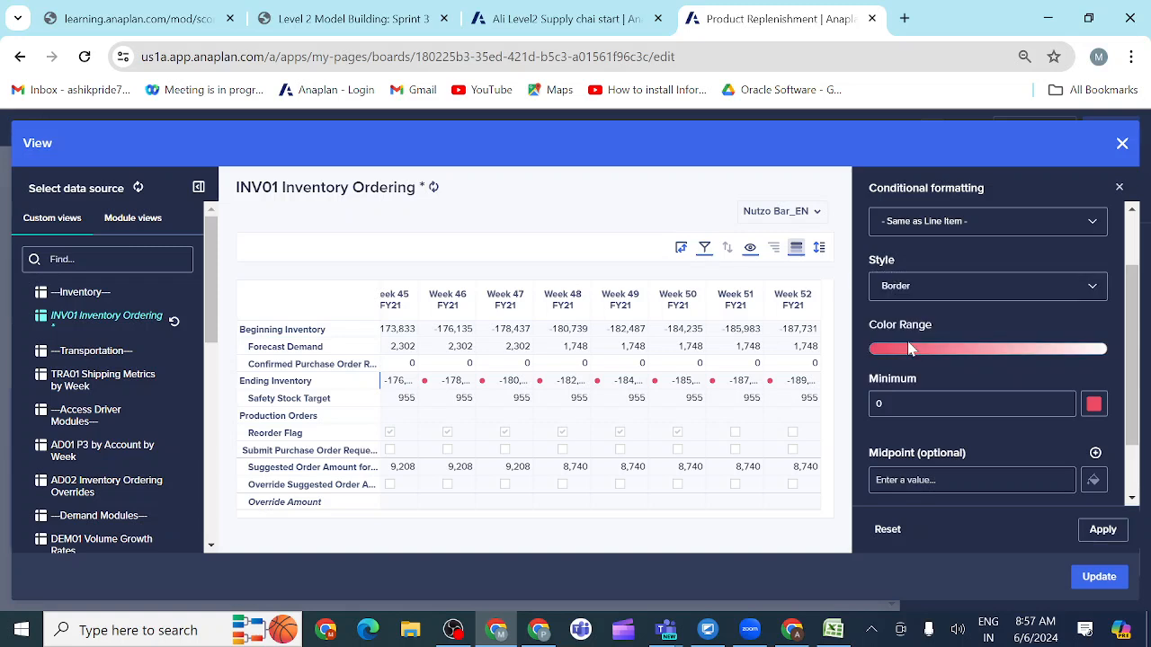
pyautogui.click(1105, 532)
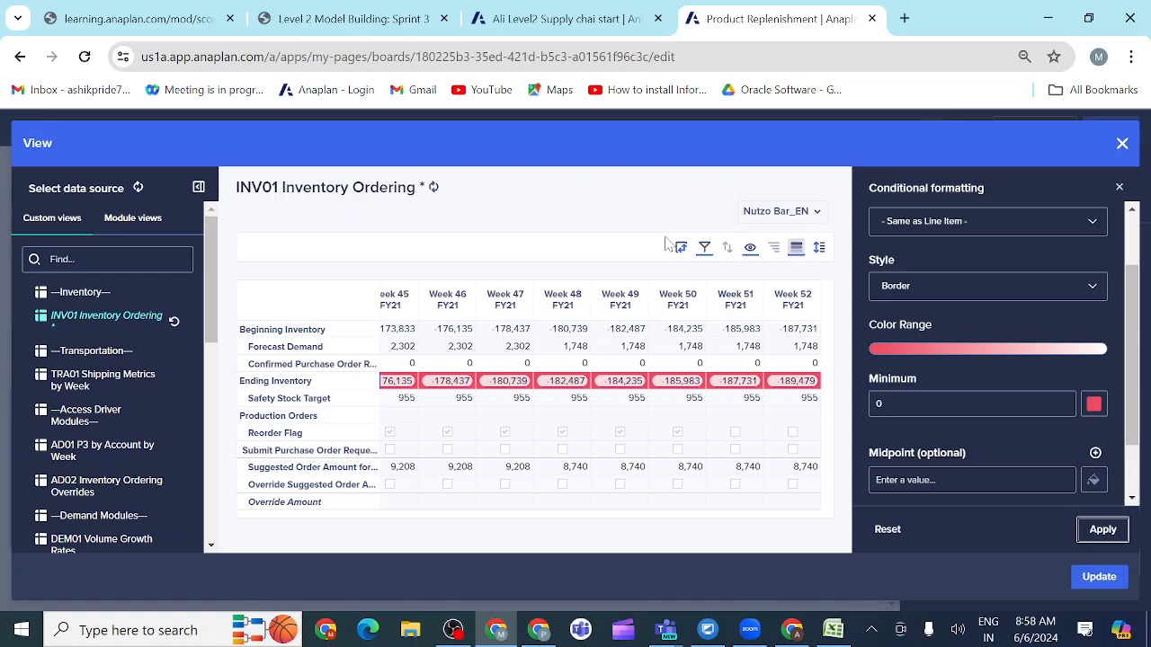
# Step: Review the activity's remaining requirements for the INV01 Inventory Ordering grid and update the card with the custom view
pyautogui.click(379, 28)
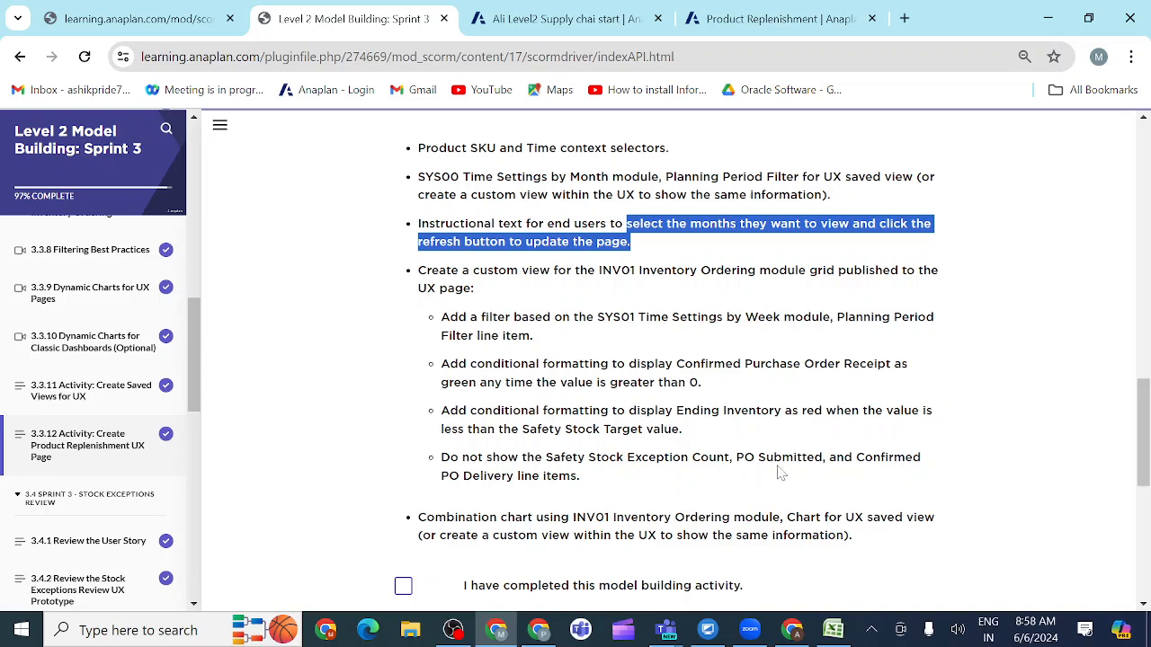
pyautogui.scroll(-1, 779, 472)
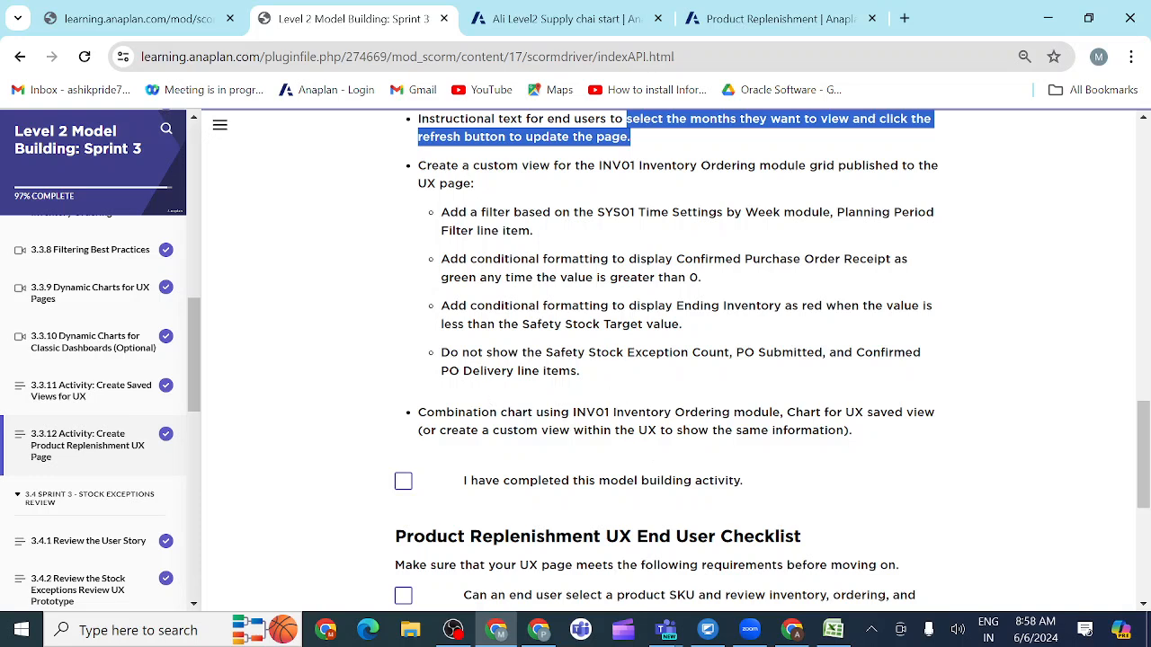
pyautogui.scroll(-1, 674, 359)
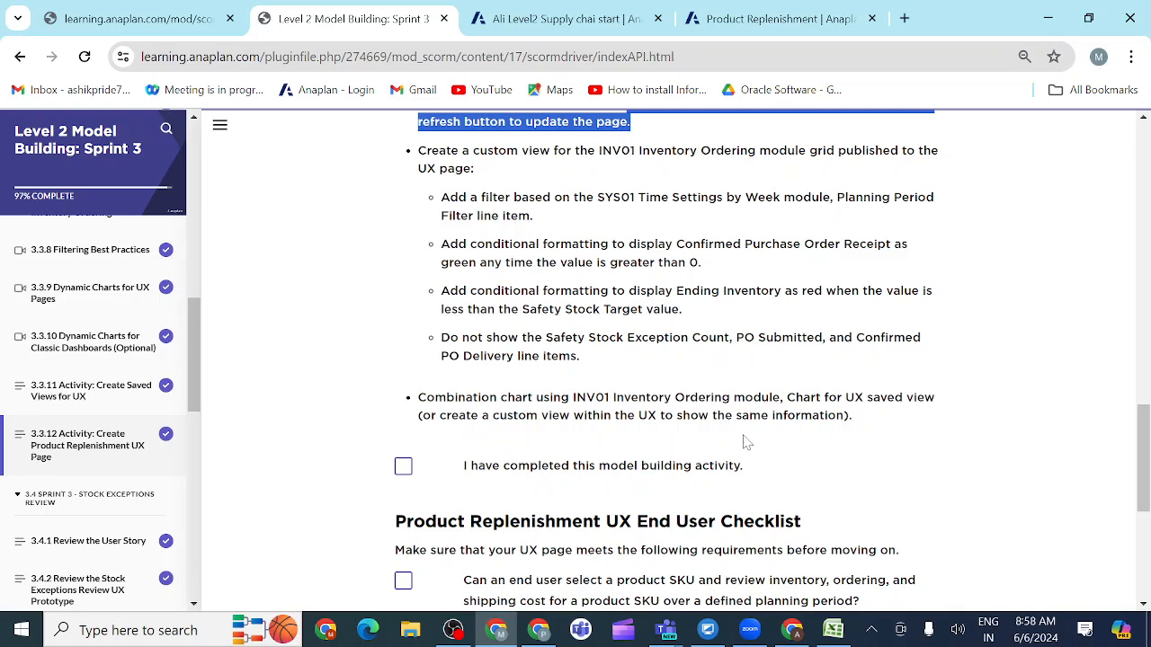
pyautogui.click(773, 20)
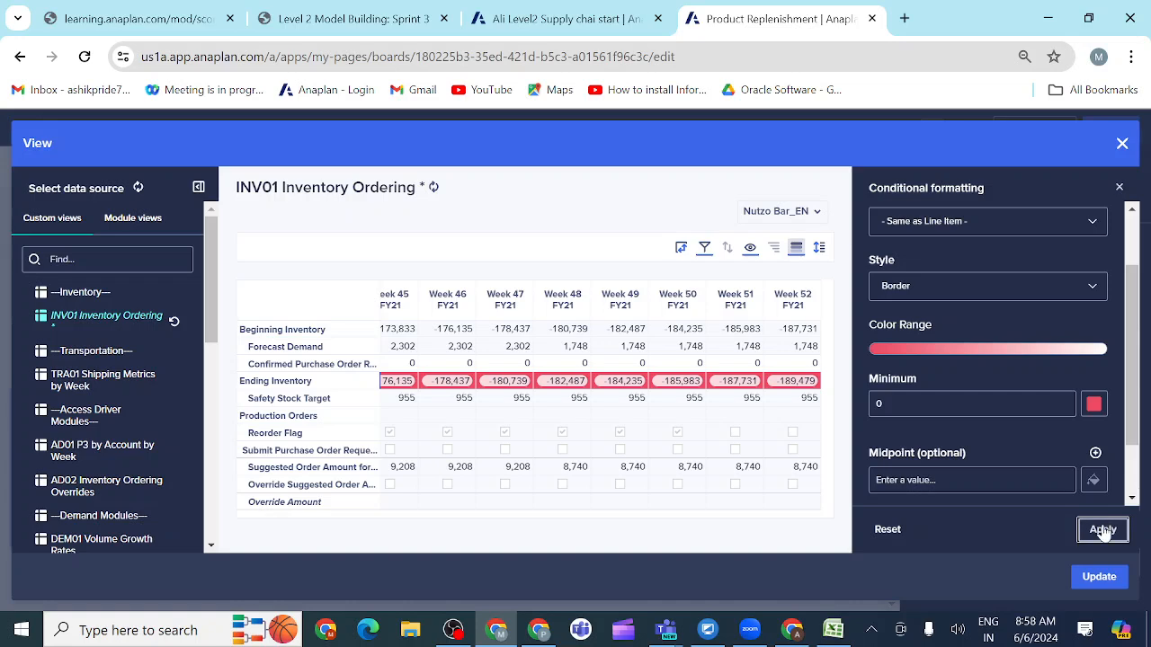
pyautogui.click(1098, 577)
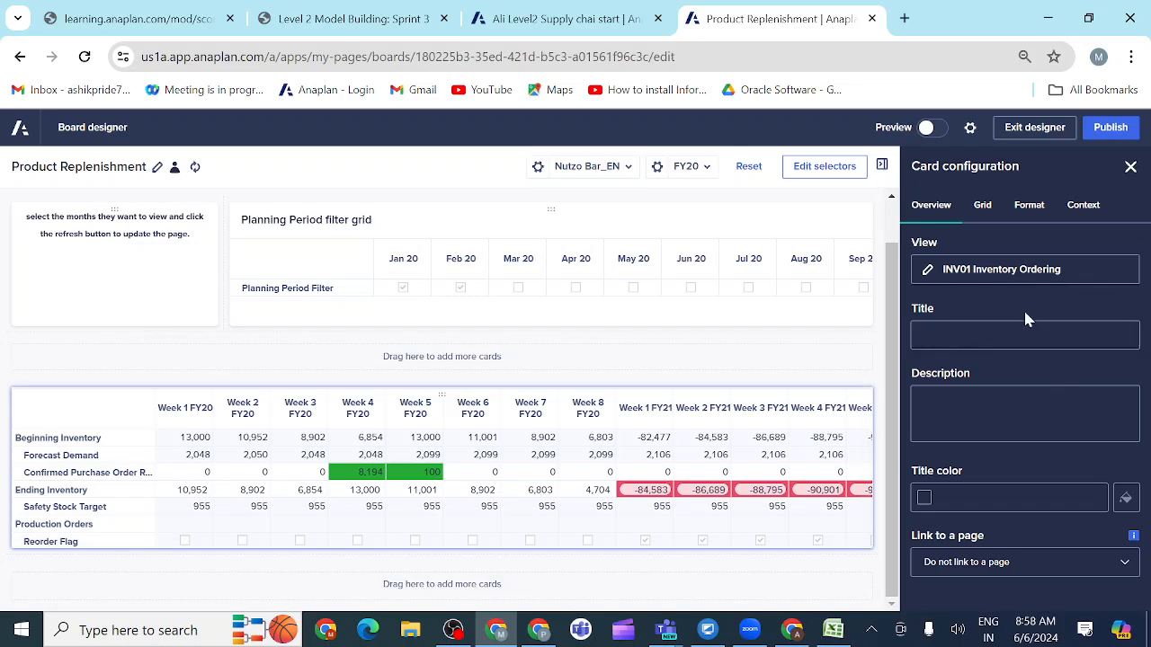
# Step: Allow entering and editing cell data on the INV01 Inventory Ordering card and enable the hierarchy filter for its Time columns
pyautogui.click(981, 206)
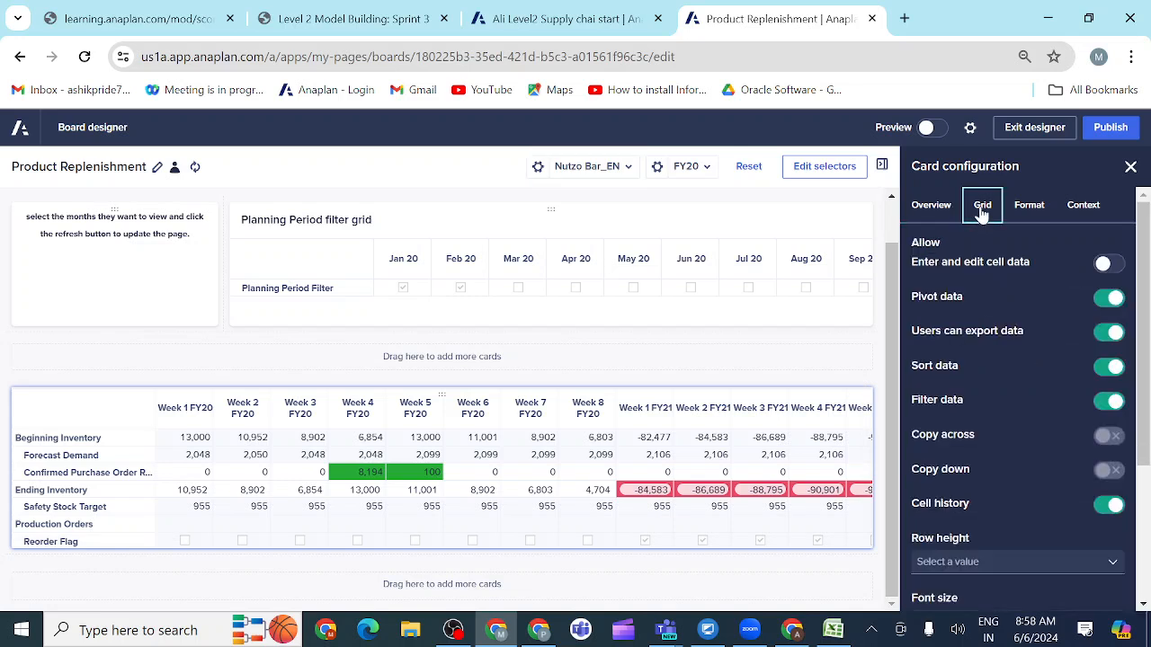
pyautogui.click(1107, 266)
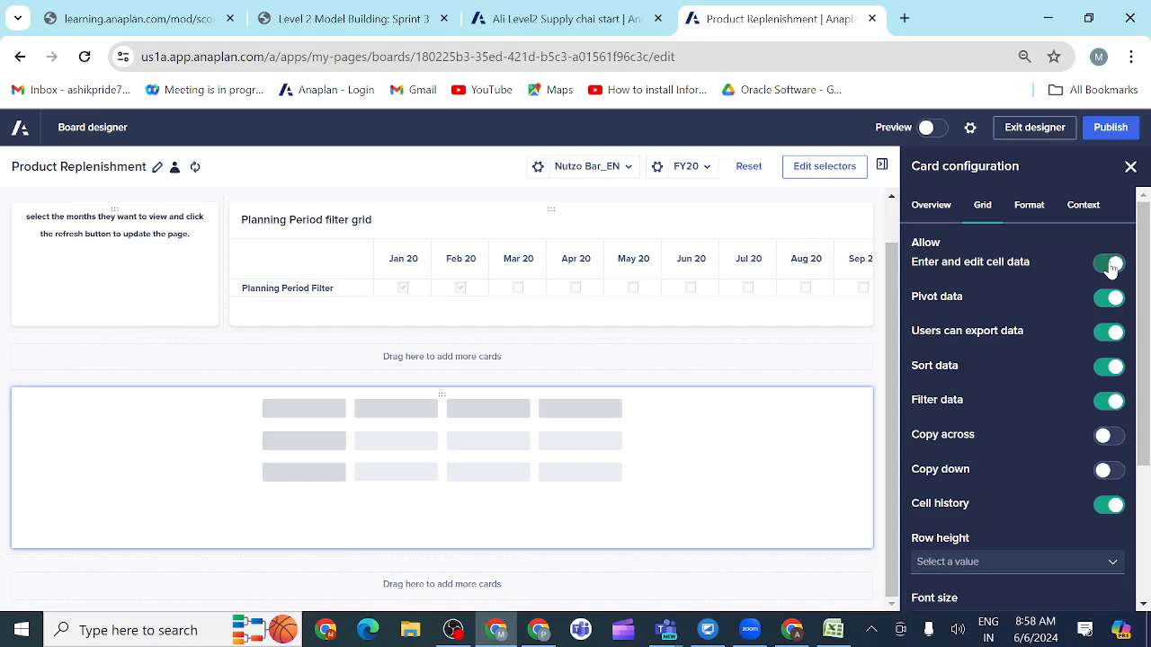
pyautogui.click(1085, 207)
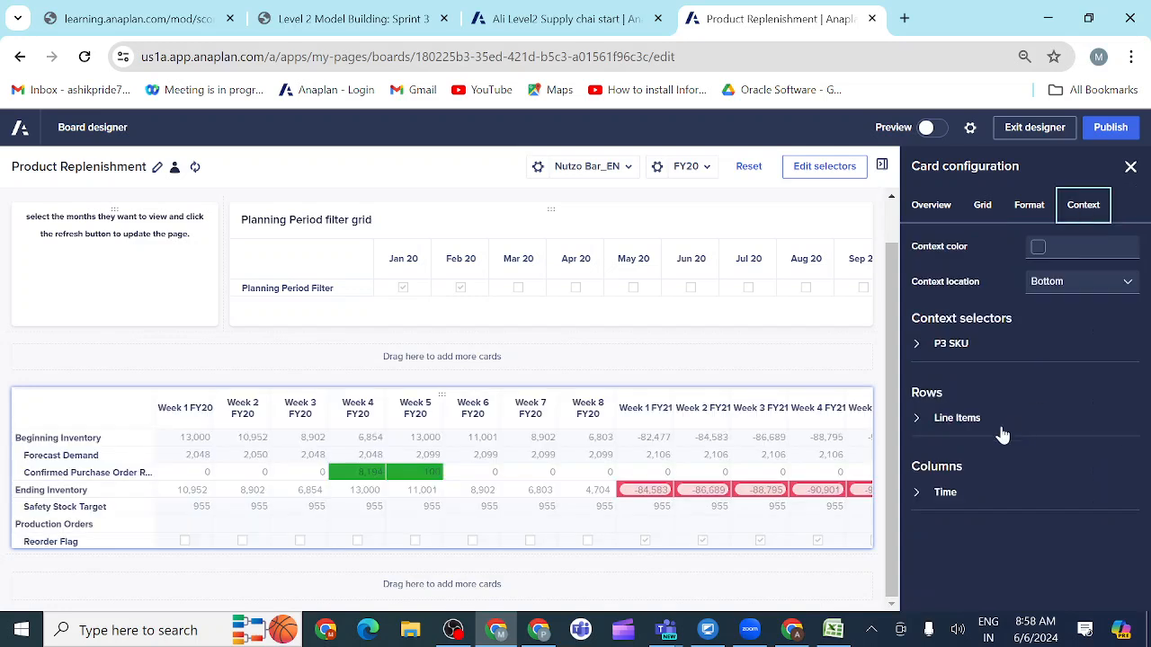
pyautogui.click(916, 420)
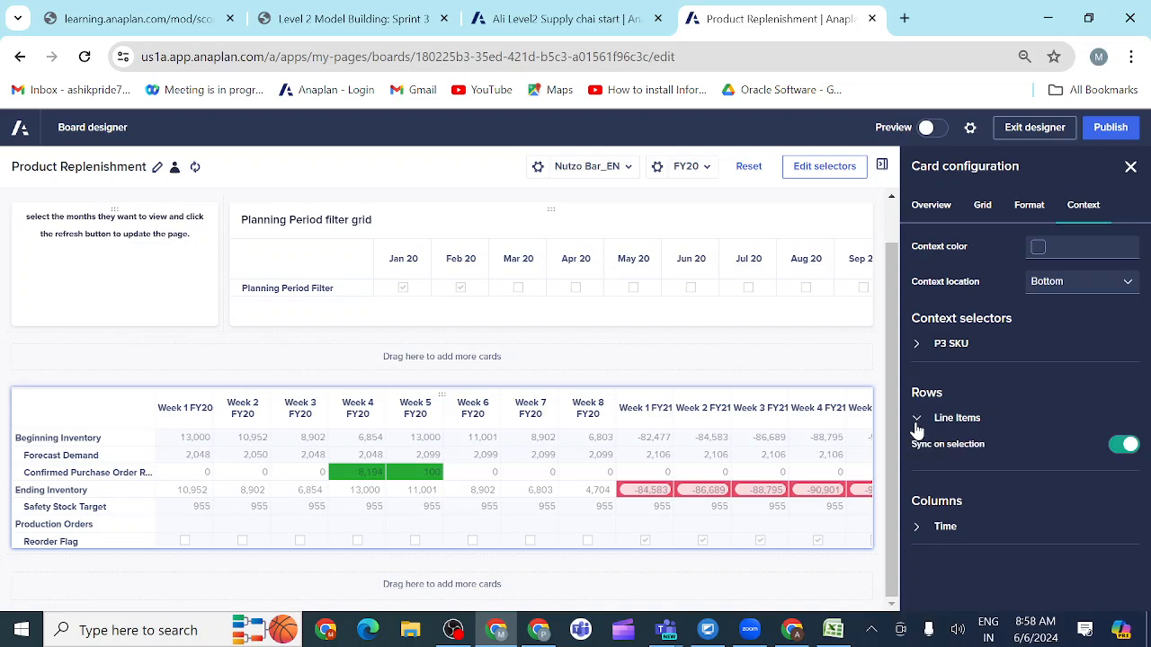
pyautogui.click(918, 532)
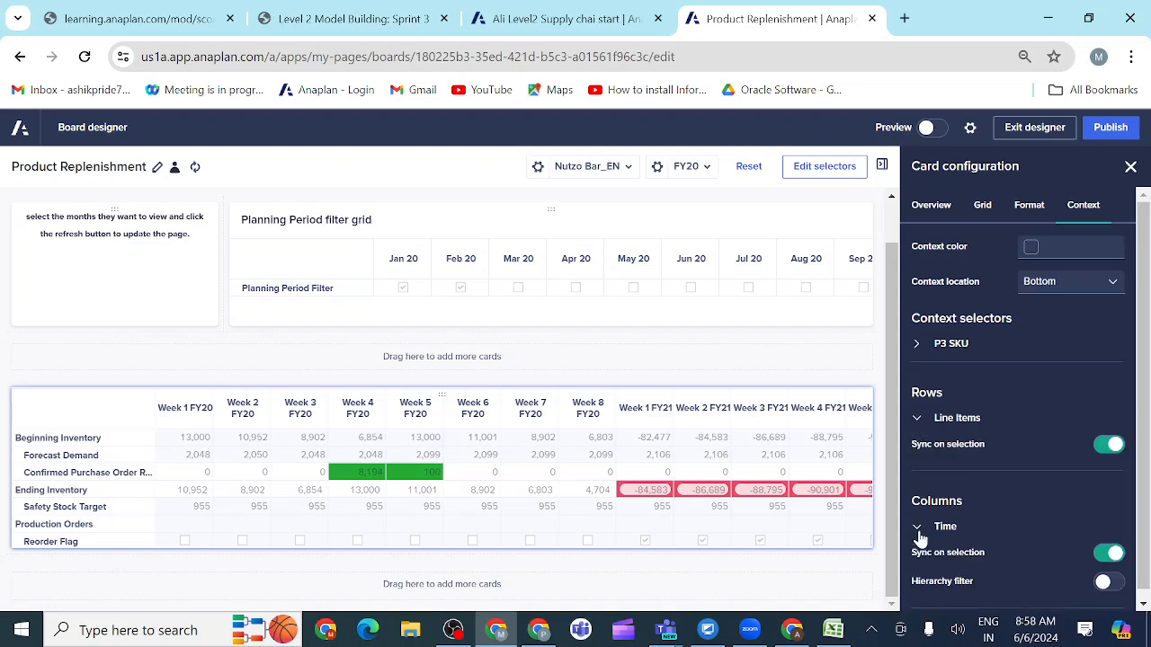
pyautogui.scroll(-1, 989, 549)
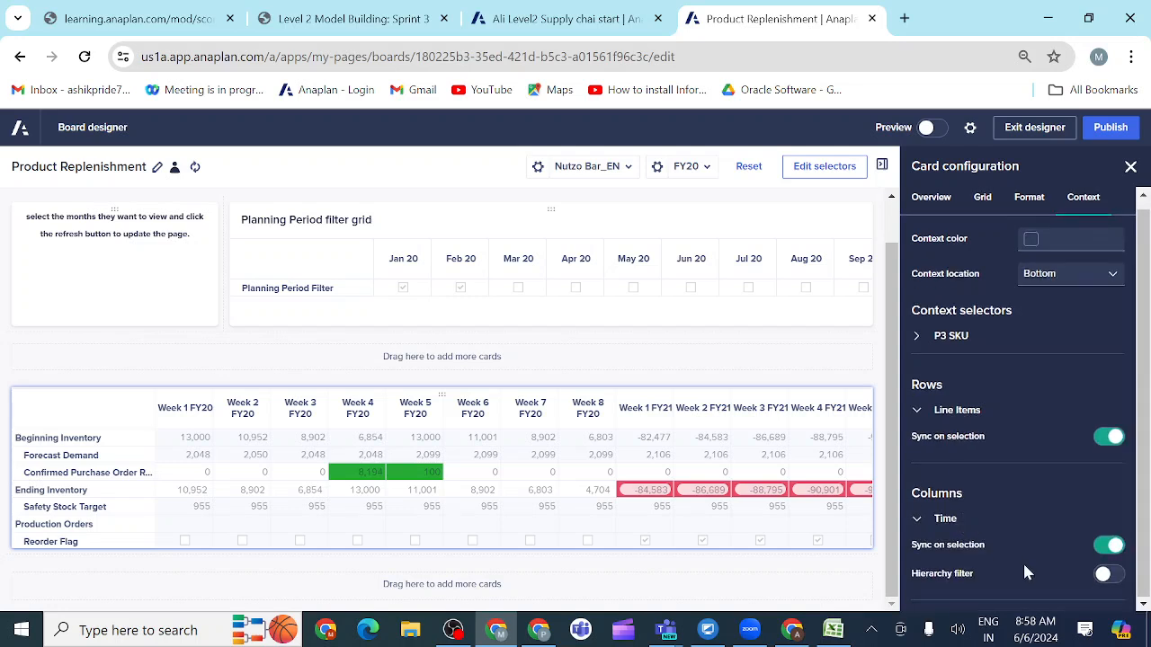
pyautogui.click(1111, 577)
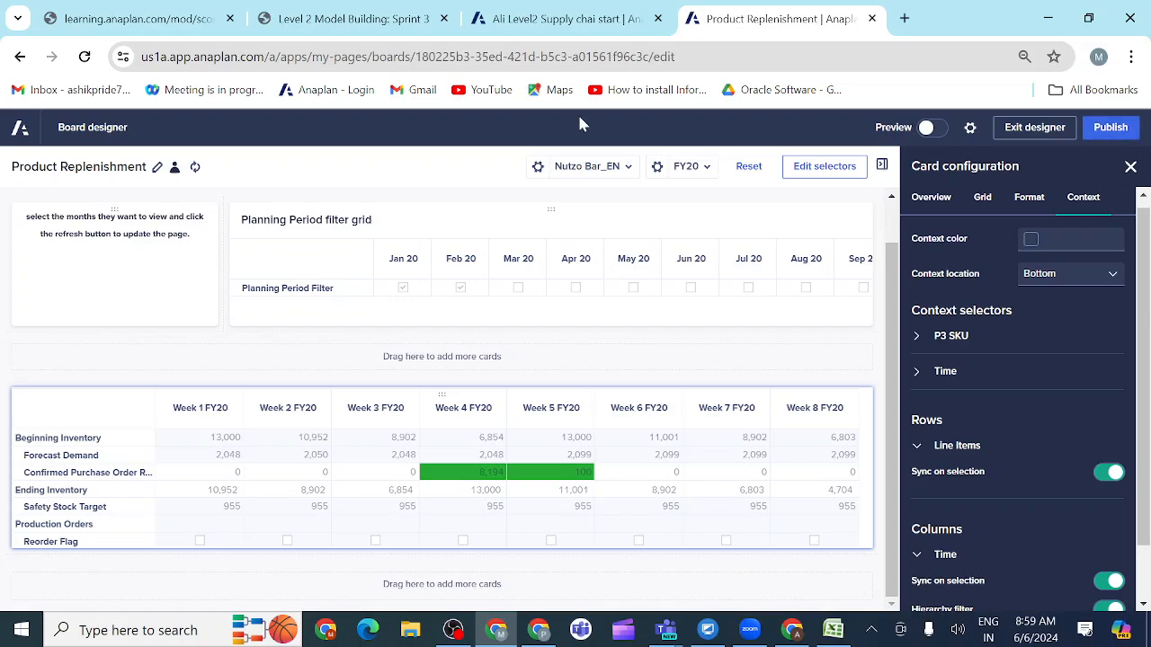
# Step: Compare the board with the Product Replenishment prototype in the activity and publish it
pyautogui.click(329, 27)
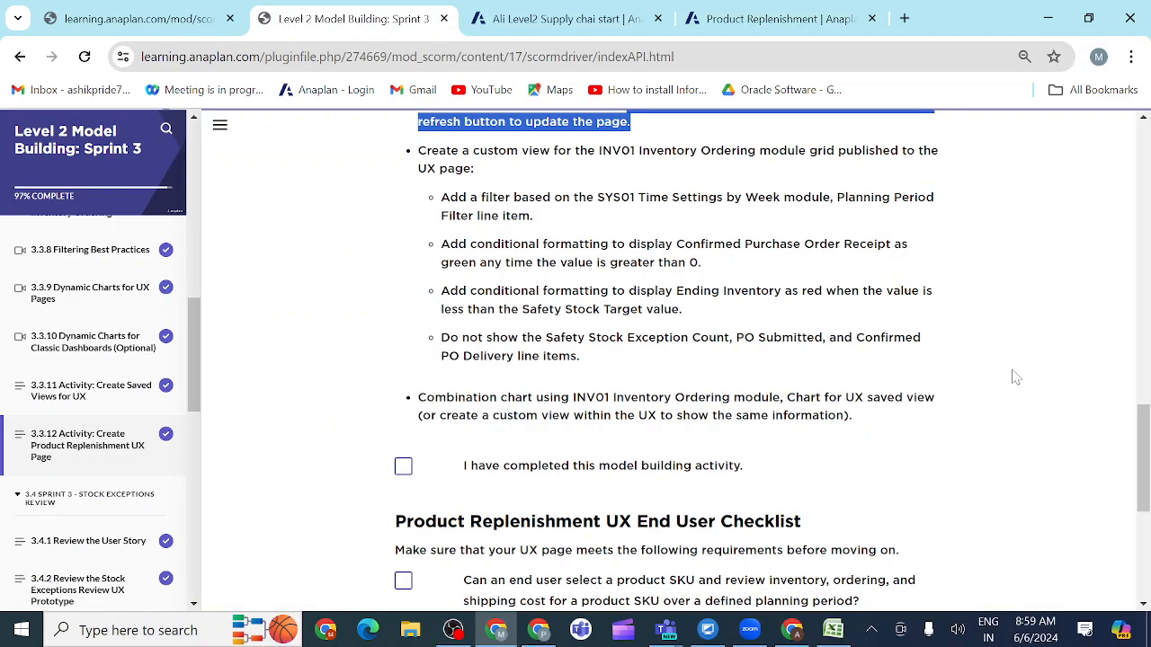
pyautogui.moveTo(1148, 450); pyautogui.dragTo(1128, 239)
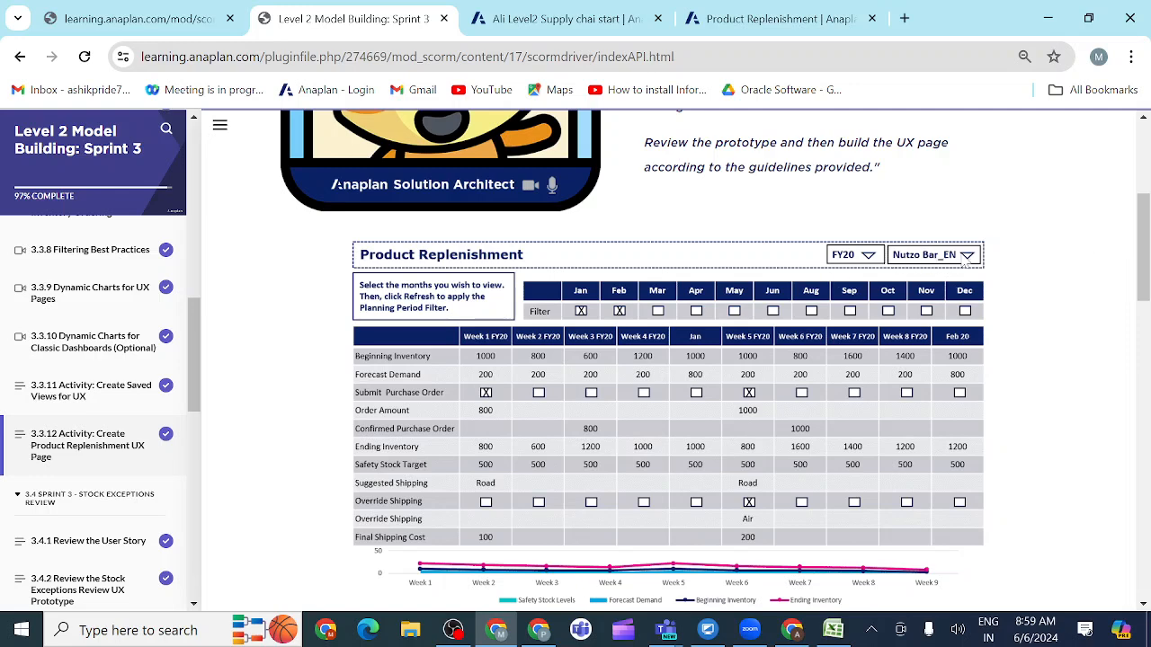
pyautogui.click(778, 25)
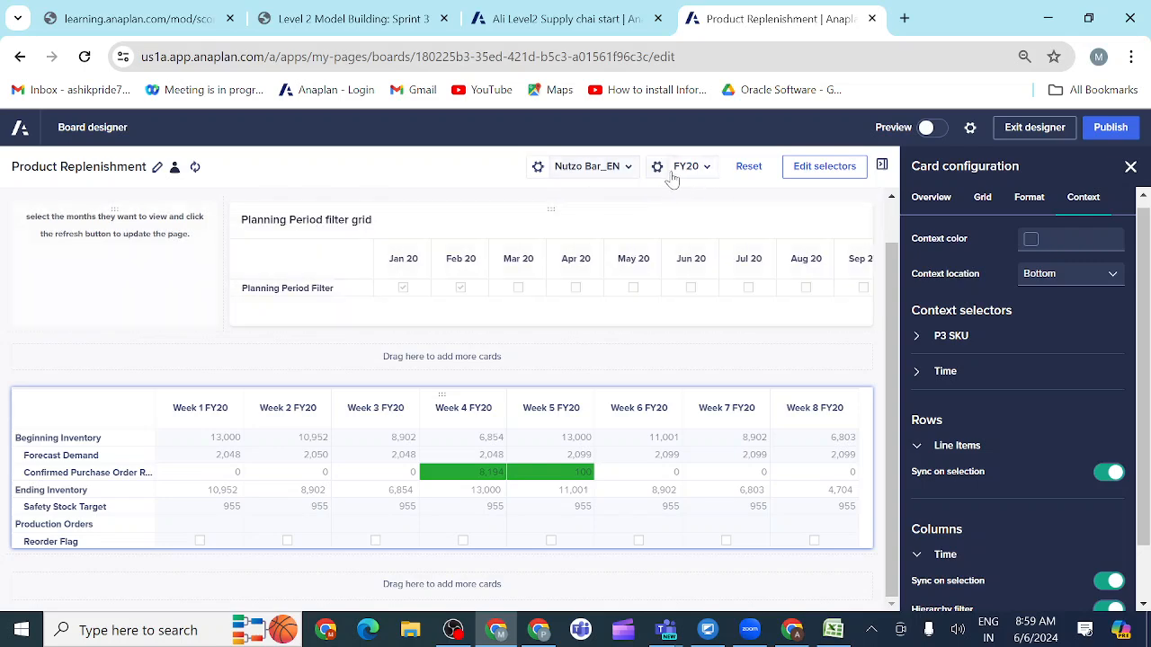
pyautogui.click(355, 27)
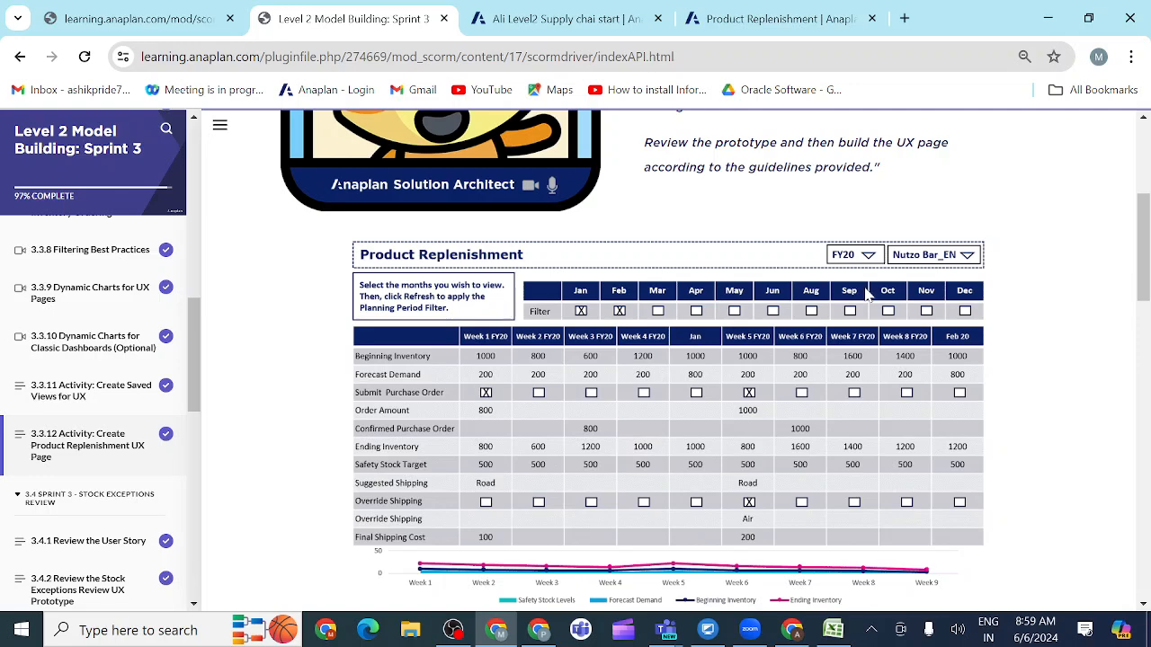
pyautogui.scroll(2, 1020, 321)
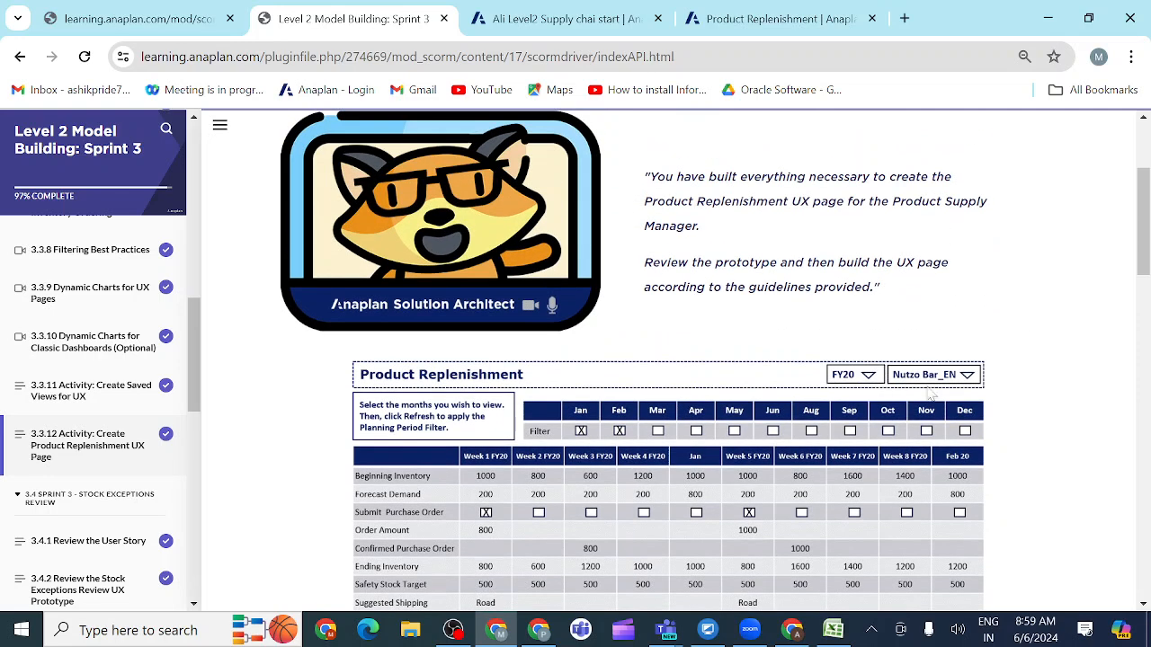
pyautogui.click(763, 20)
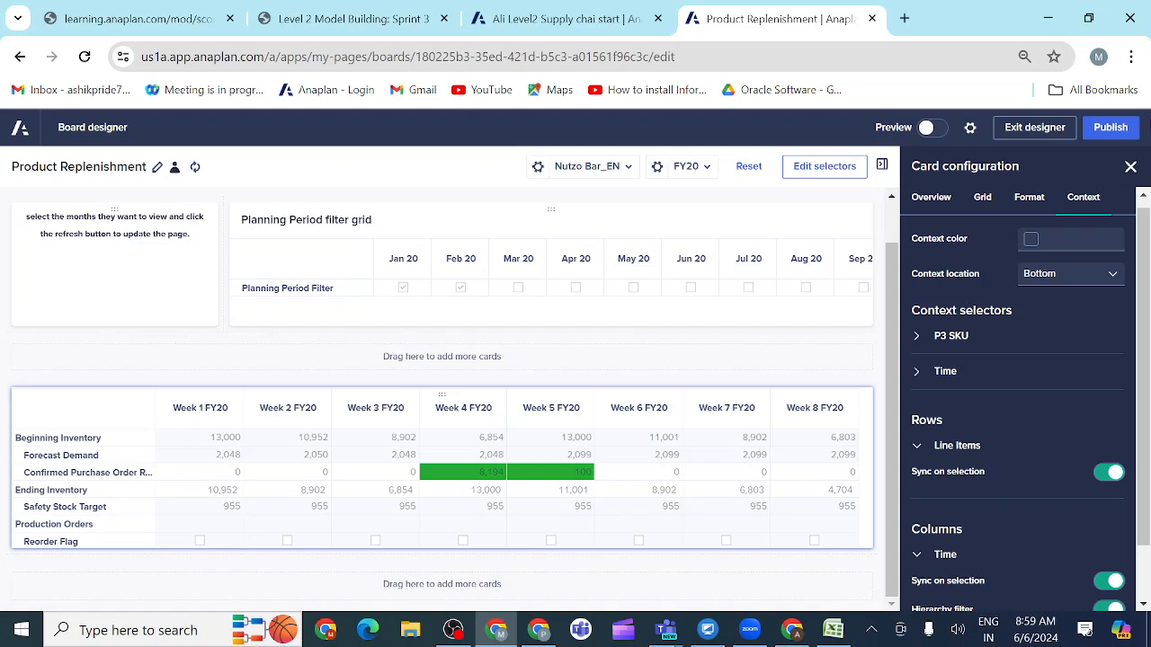
pyautogui.click(1112, 137)
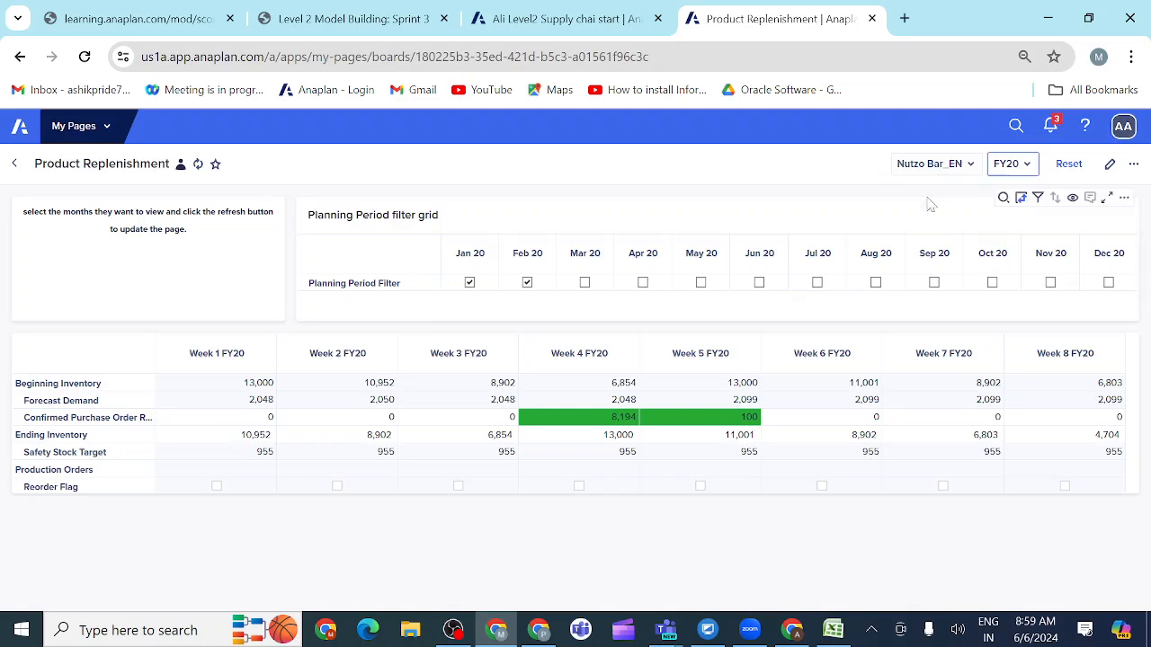
# Step: Test the Planning Period Filter by adding Mar 20, clearing Mar 20 and Feb 20, and reselecting Feb 20, refreshing the page after the changes
pyautogui.click(585, 284)
pyautogui.click(197, 165)
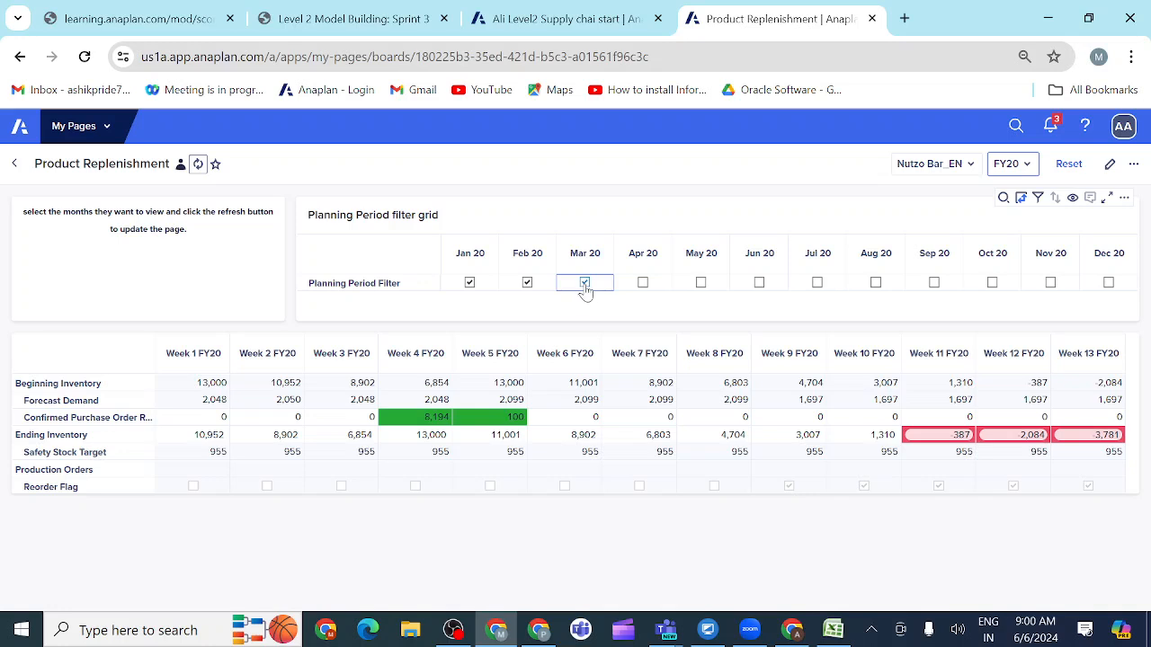
pyautogui.click(527, 285)
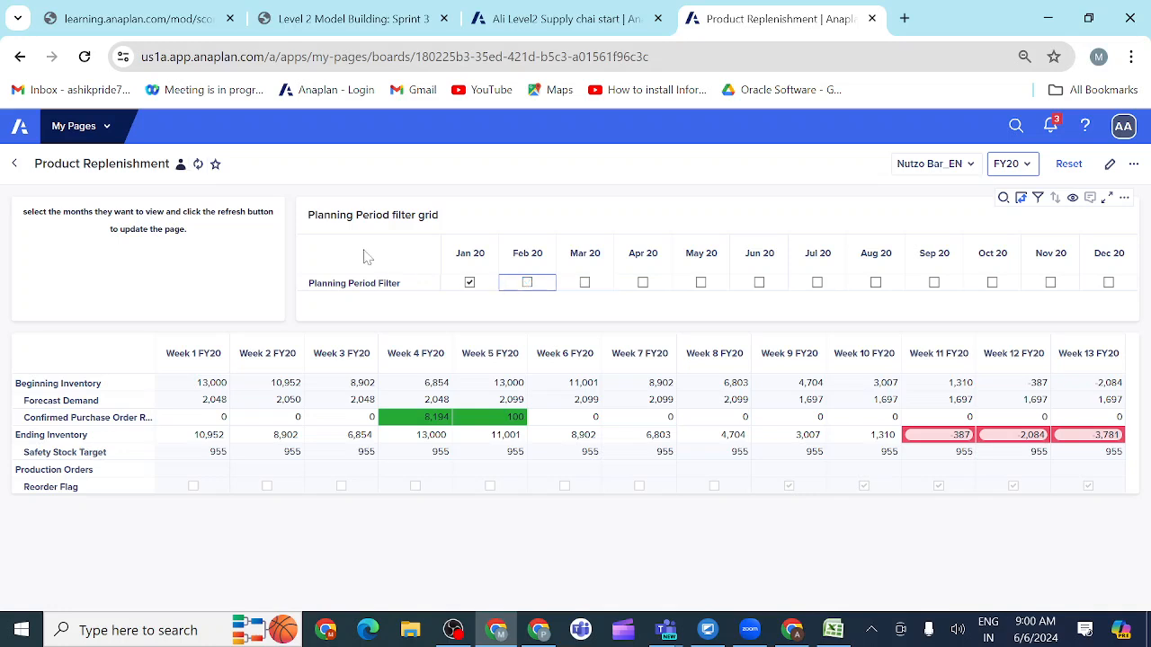
pyautogui.click(198, 164)
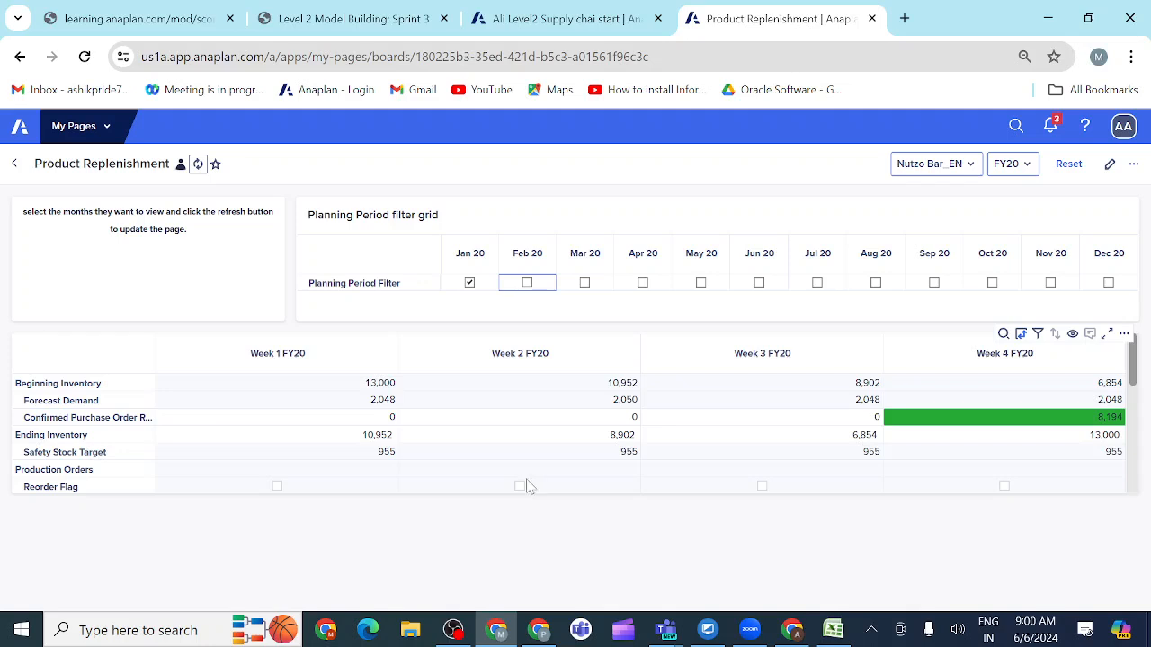
pyautogui.click(527, 283)
pyautogui.click(198, 164)
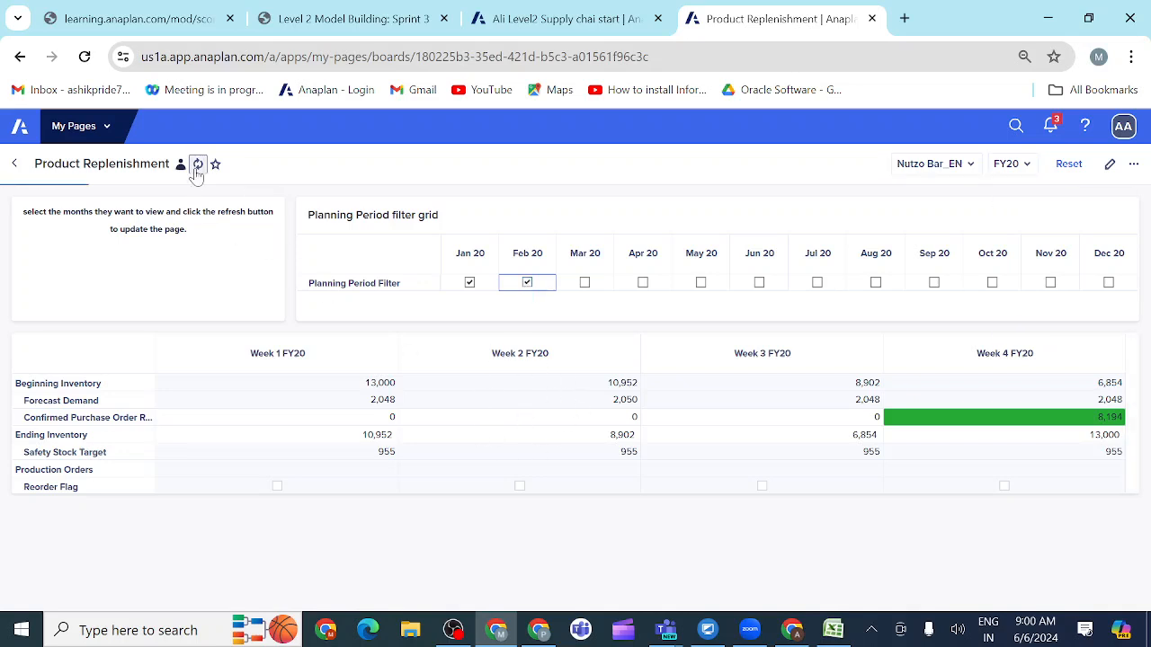
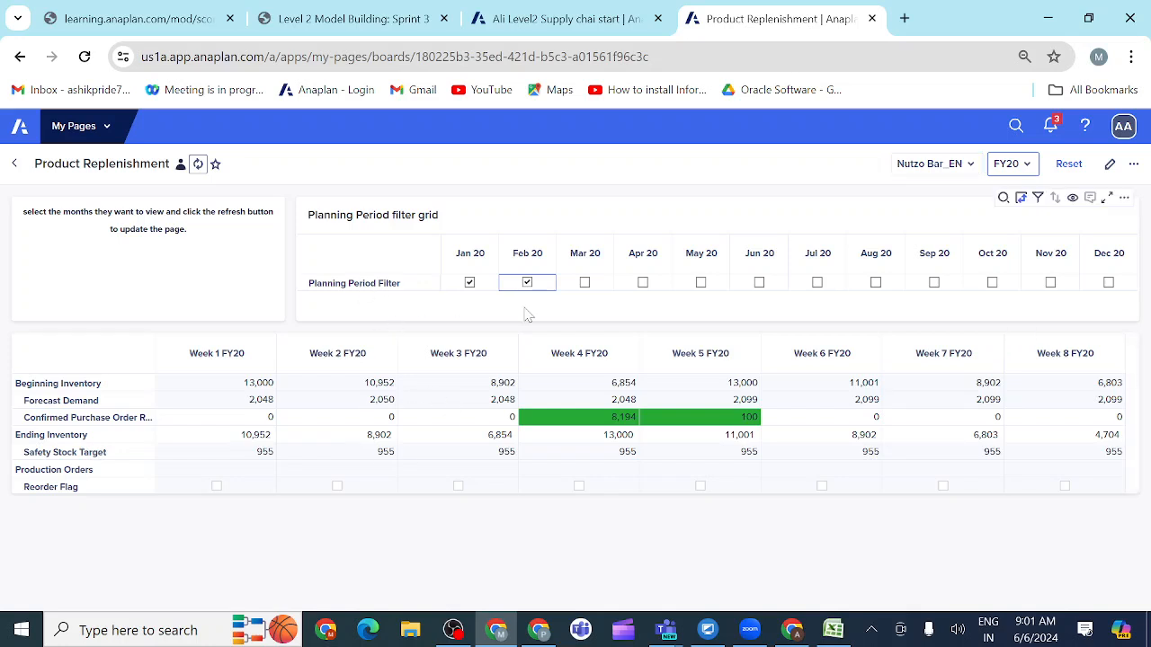
# Step: Add Mar 20 to the Planning Period Filter, refresh the page, and check the Product Replenishment prototype in the activity
pyautogui.click(585, 285)
pyautogui.click(197, 166)
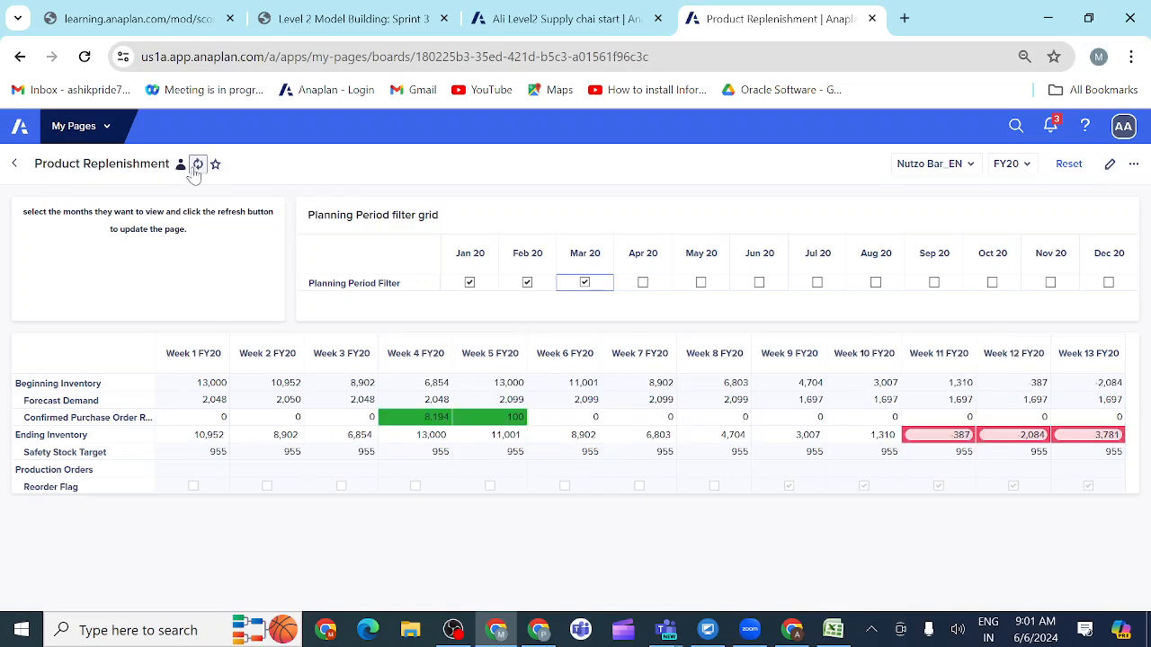
pyautogui.click(368, 24)
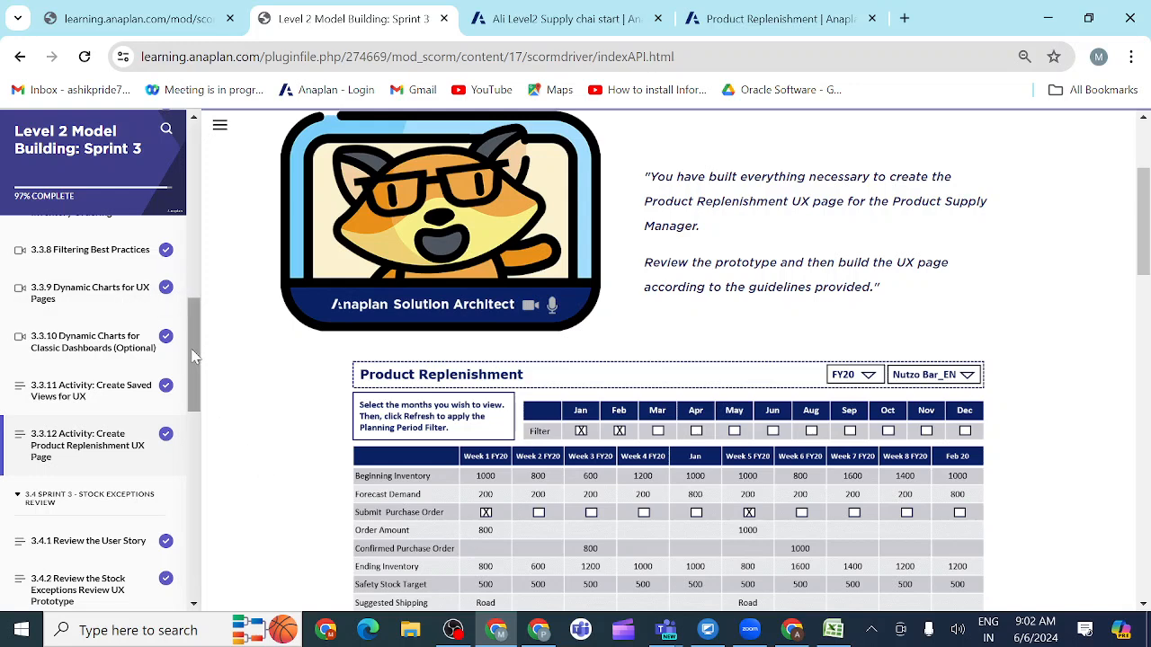
pyautogui.moveTo(192, 357); pyautogui.dragTo(188, 336)
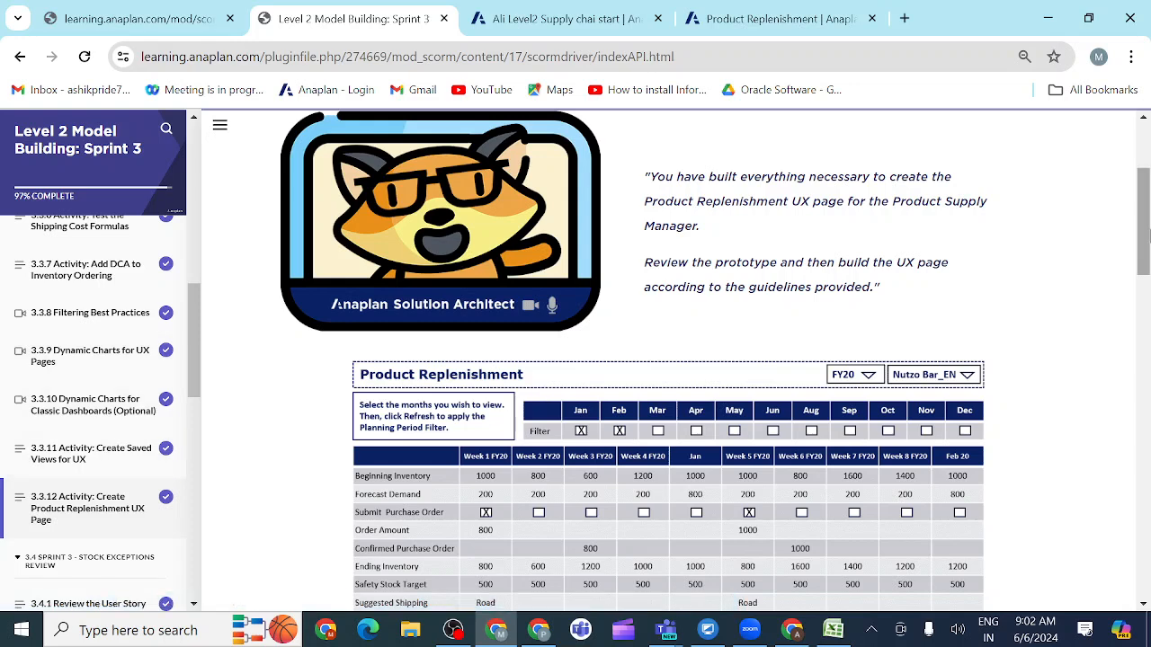
pyautogui.moveTo(1140, 240); pyautogui.dragTo(1140, 322)
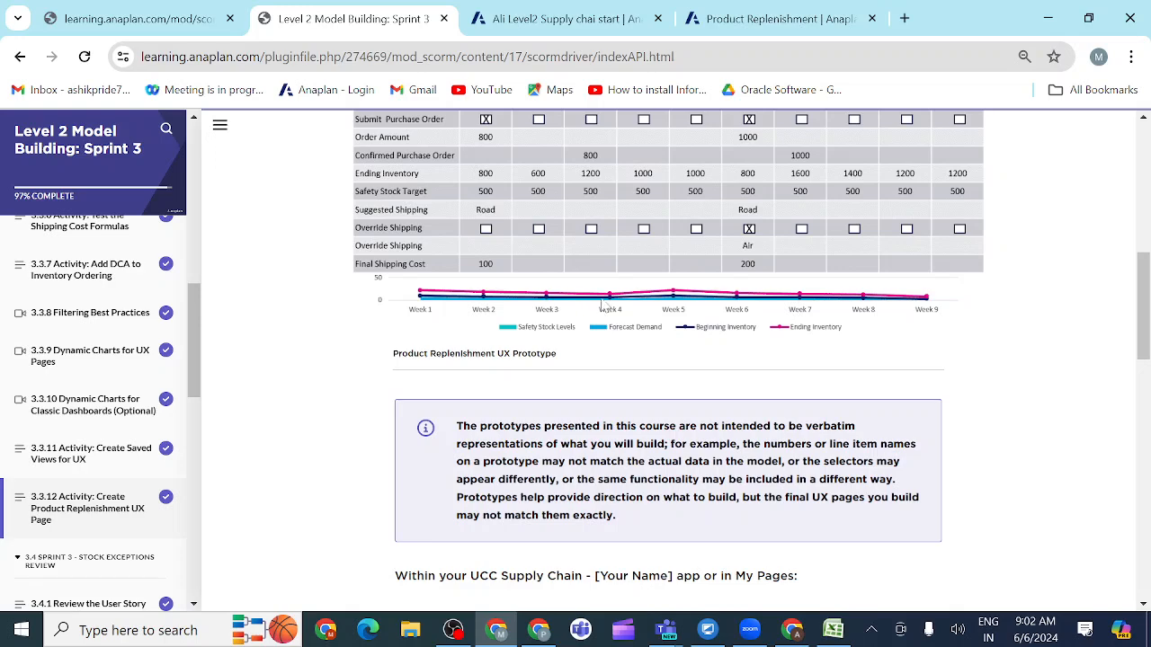
# Step: Return to the Product Replenishment board, edit it in the designer, and inspect the column filter of the INV01 Inventory Ordering grid's view
pyautogui.click(762, 19)
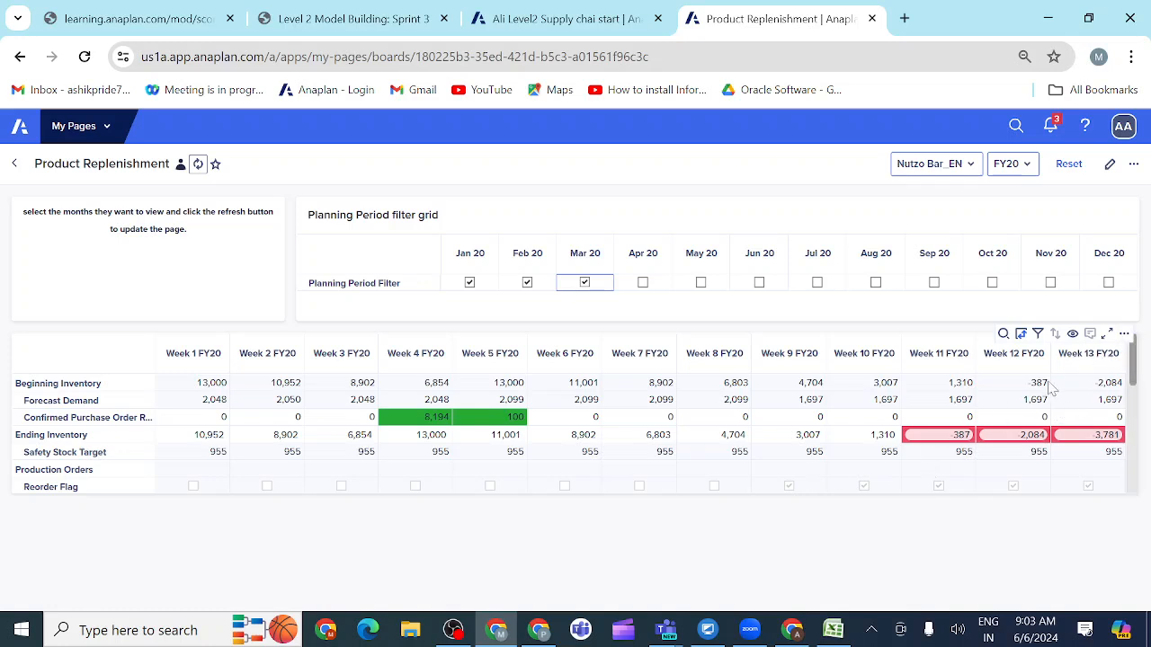
pyautogui.click(1124, 335)
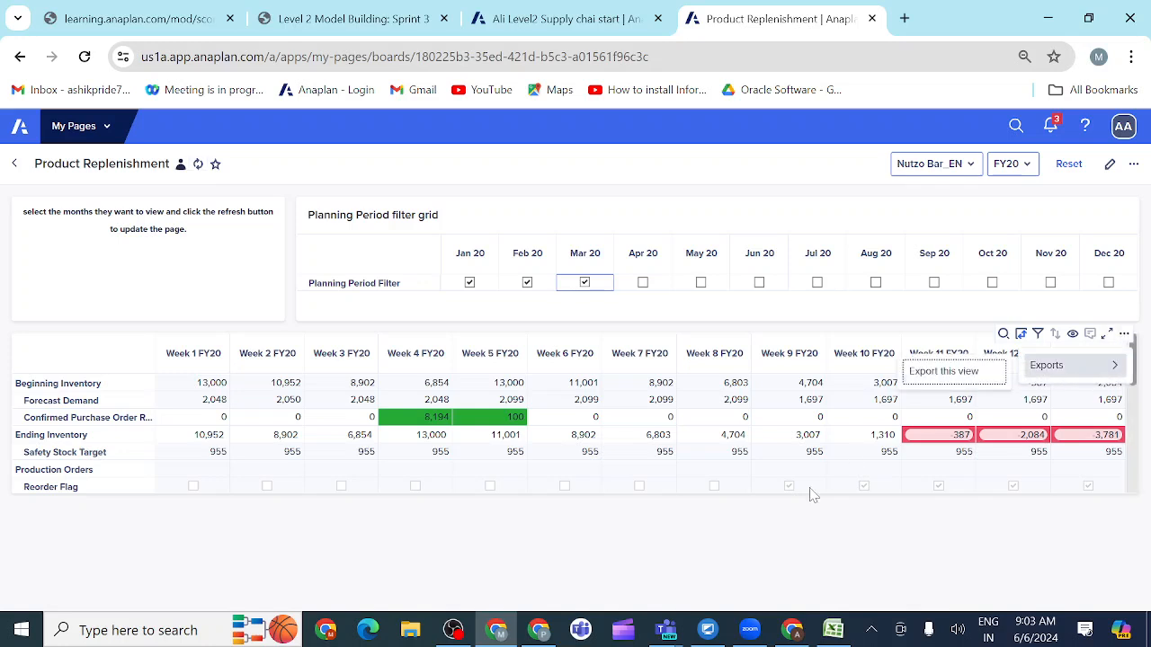
pyautogui.click(799, 524)
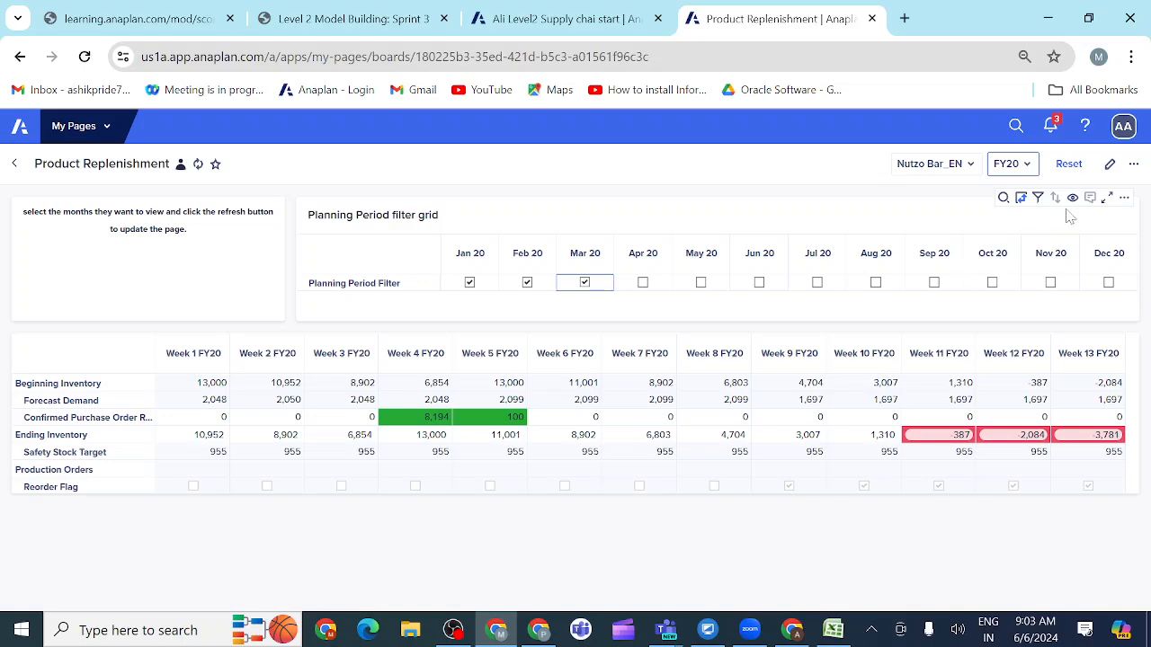
pyautogui.click(1109, 168)
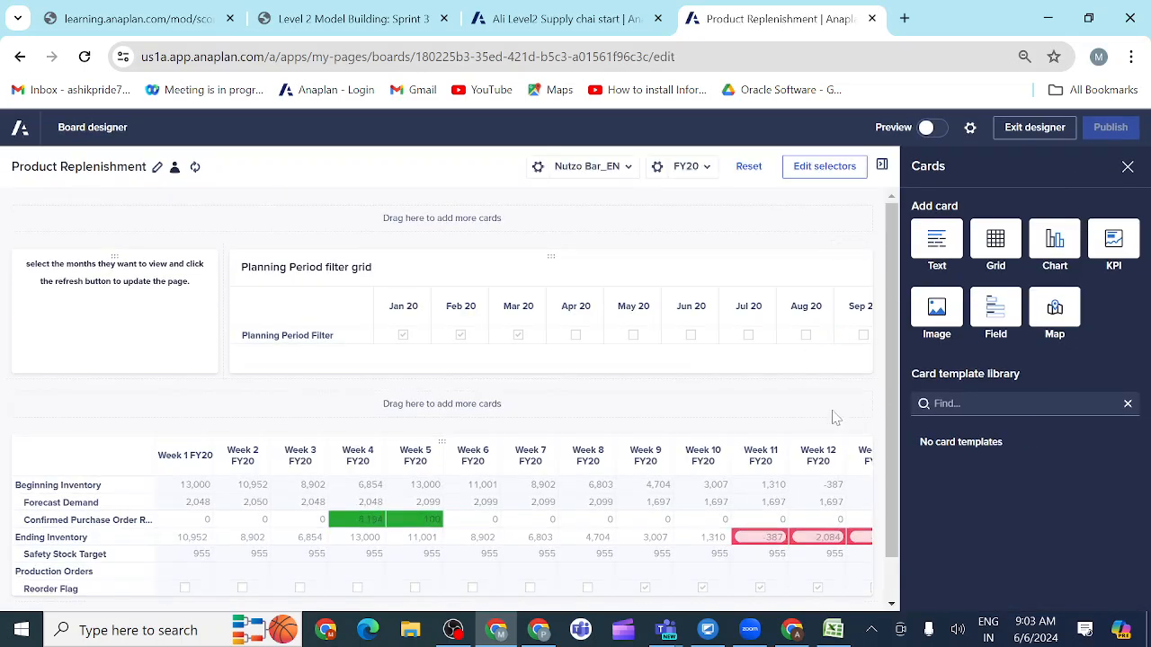
pyautogui.click(839, 436)
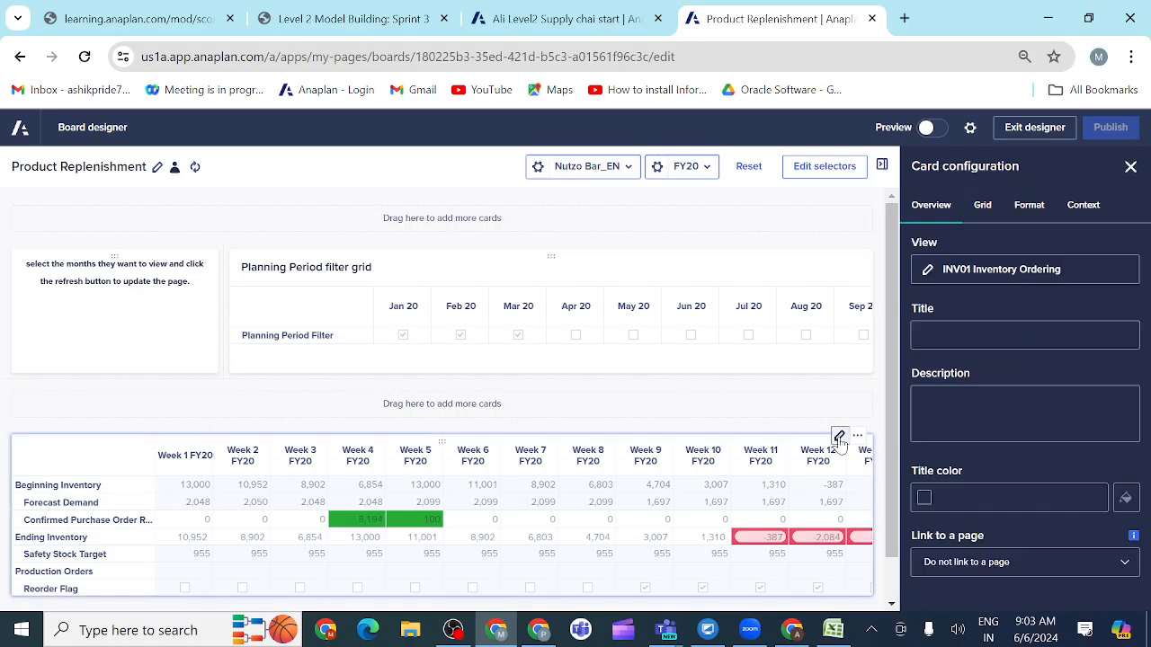
pyautogui.click(982, 278)
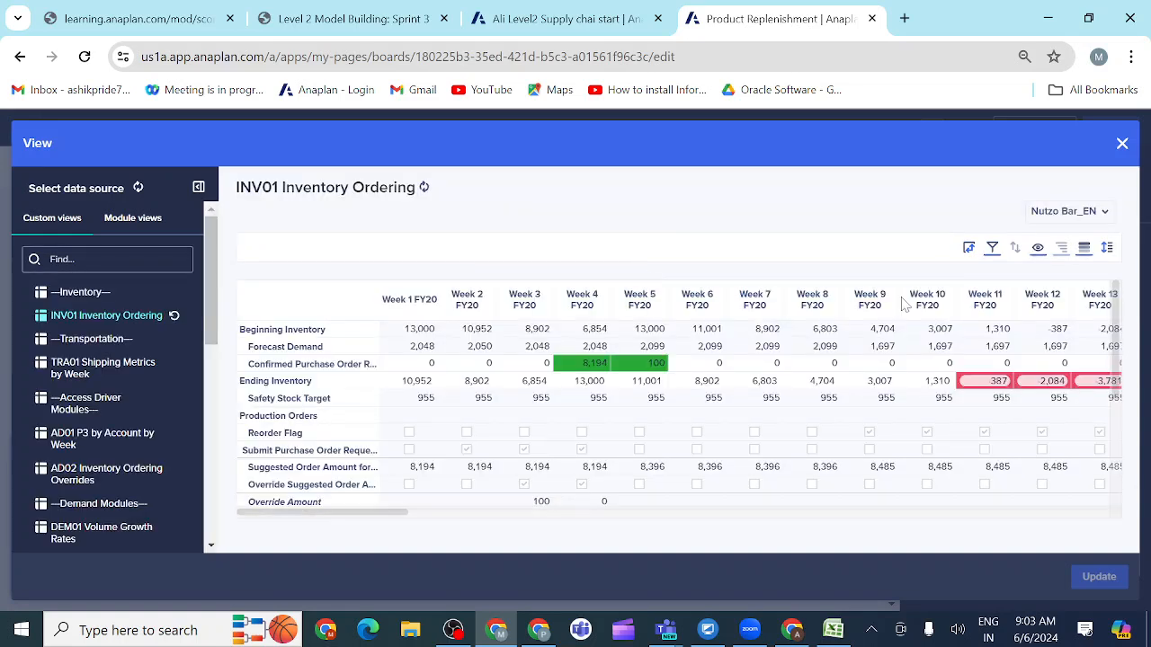
pyautogui.click(992, 250)
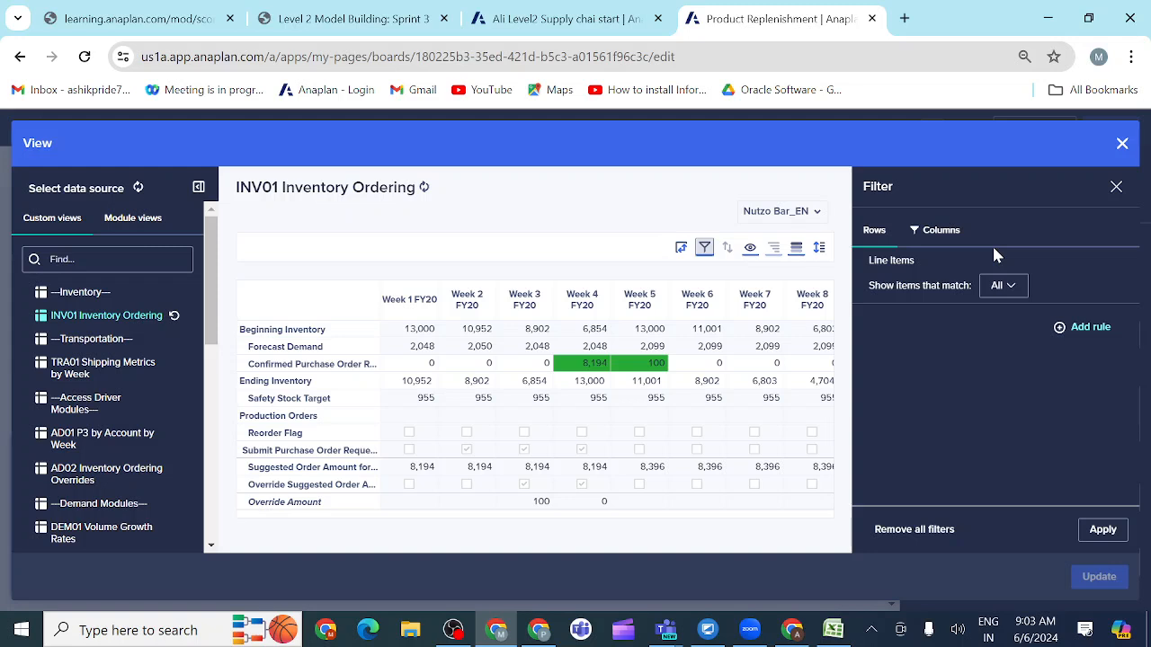
pyautogui.click(939, 231)
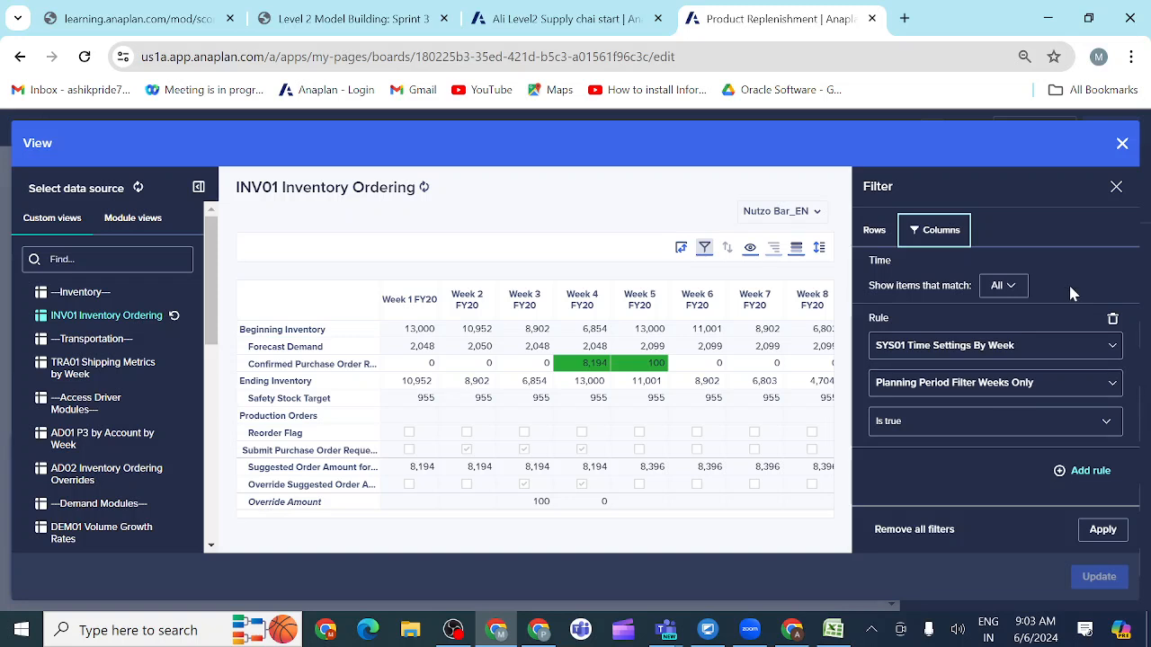
pyautogui.click(1115, 187)
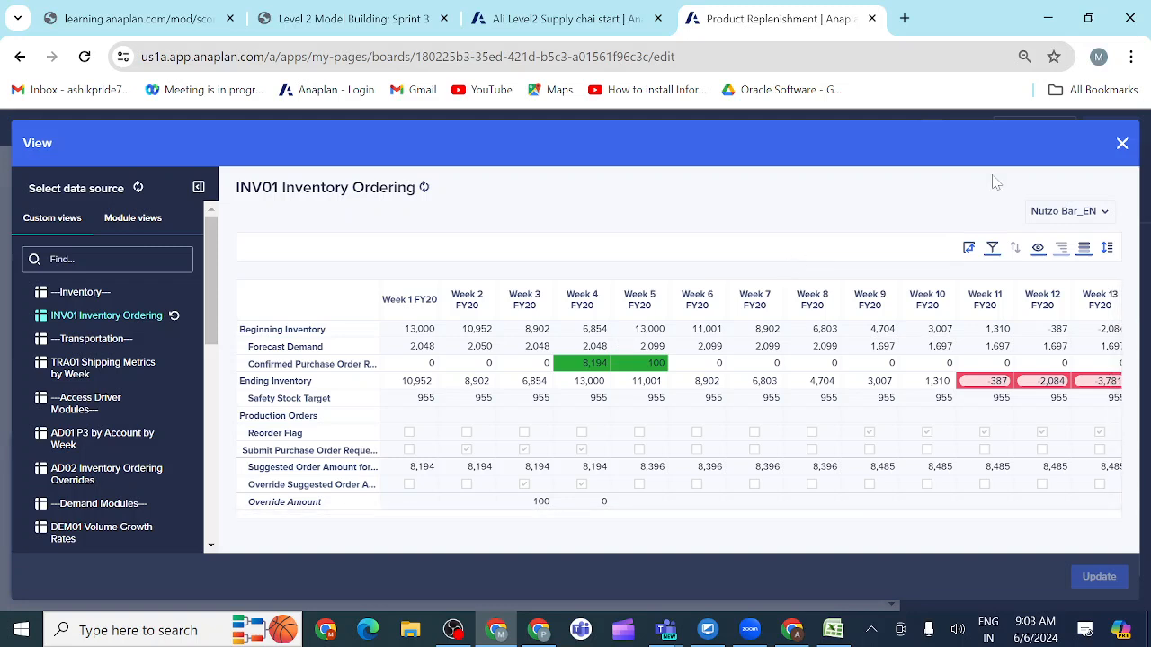
pyautogui.click(1121, 145)
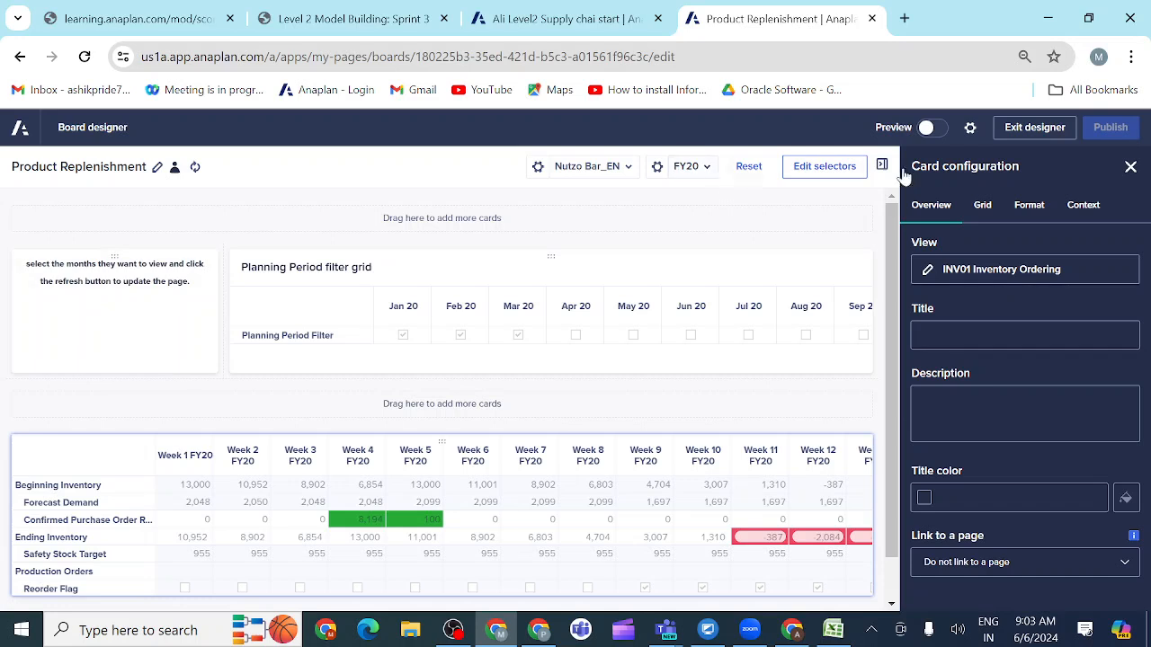
pyautogui.click(1131, 169)
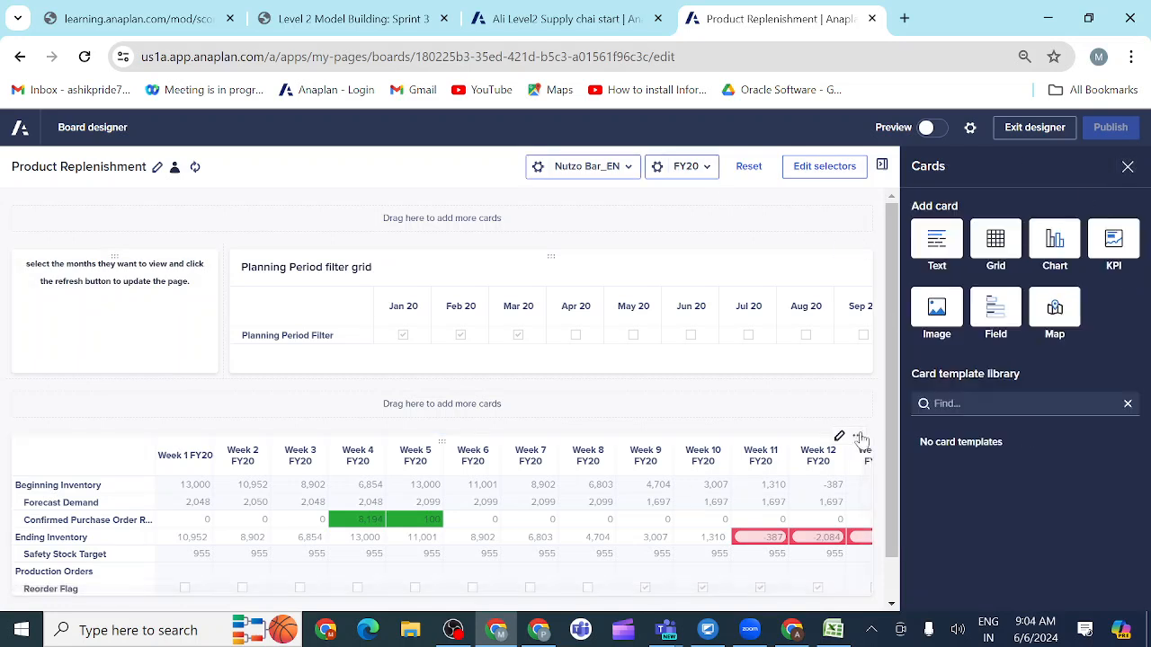
# Step: Add a chart card below the INV01 Inventory Ordering grid and open its data source selection
pyautogui.moveTo(889, 428); pyautogui.dragTo(895, 548)
pyautogui.moveTo(1055, 238); pyautogui.dragTo(432, 589)
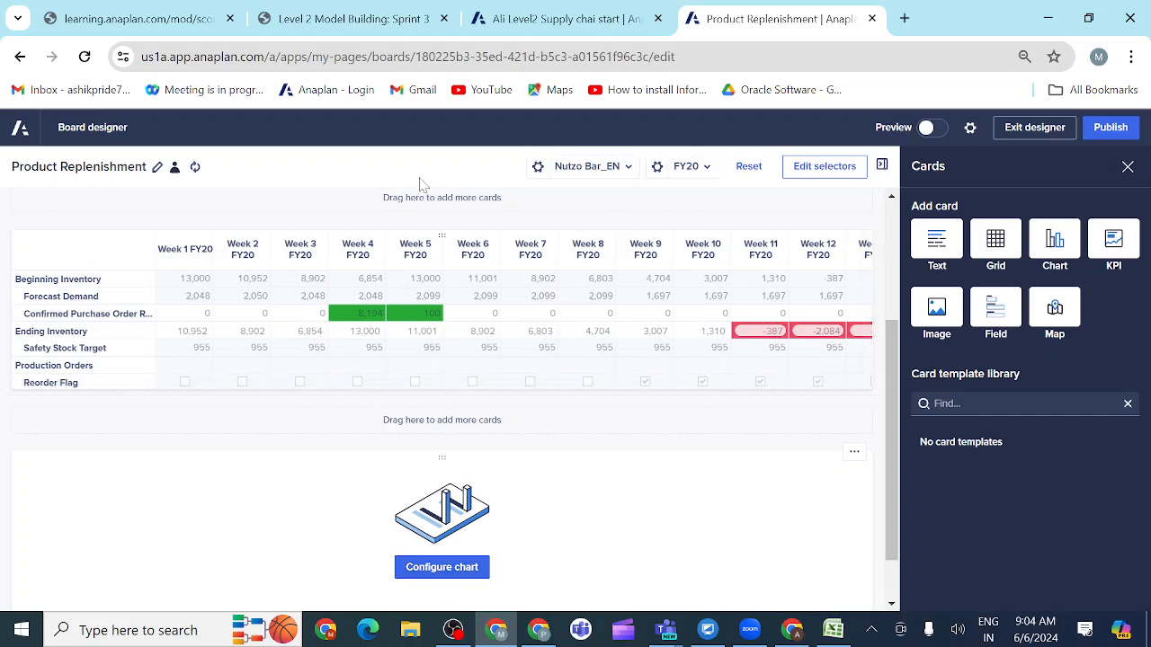
pyautogui.click(432, 569)
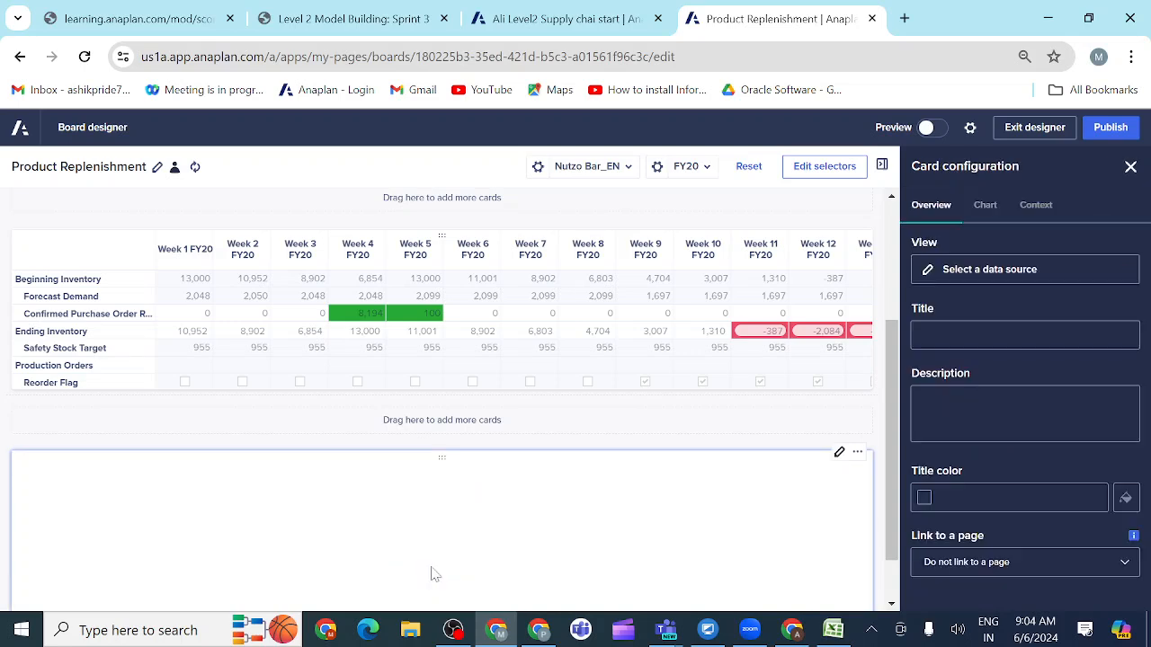
pyautogui.click(967, 270)
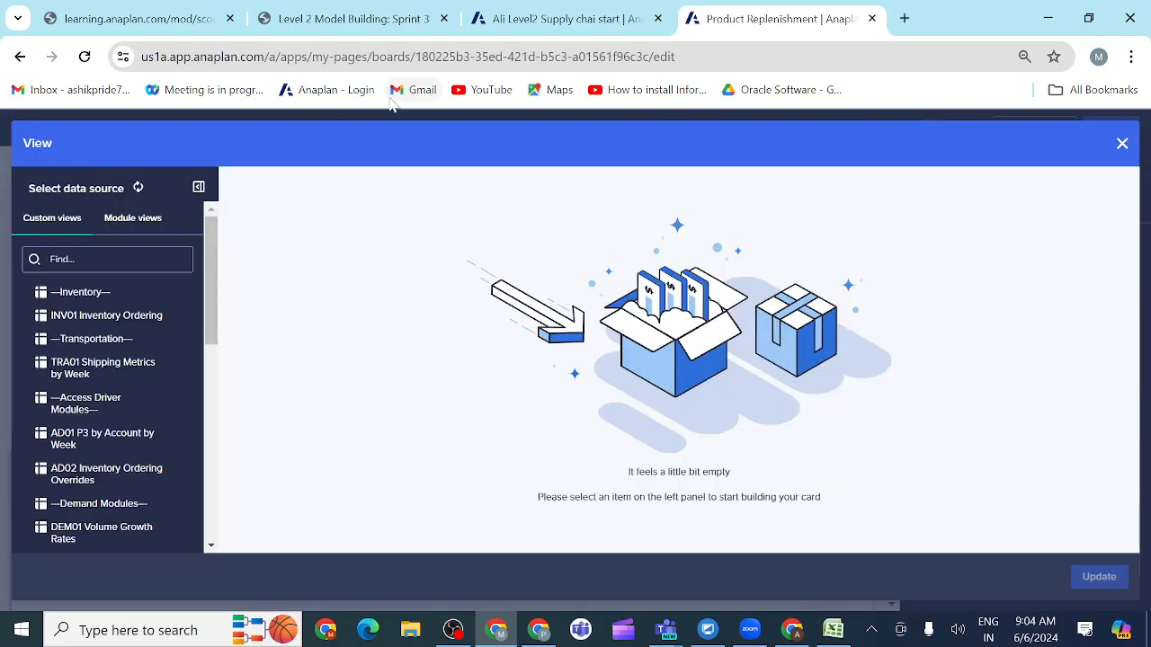
# Step: Review the combination chart requirement and the end user checklist in activity 3.3.12
pyautogui.click(368, 20)
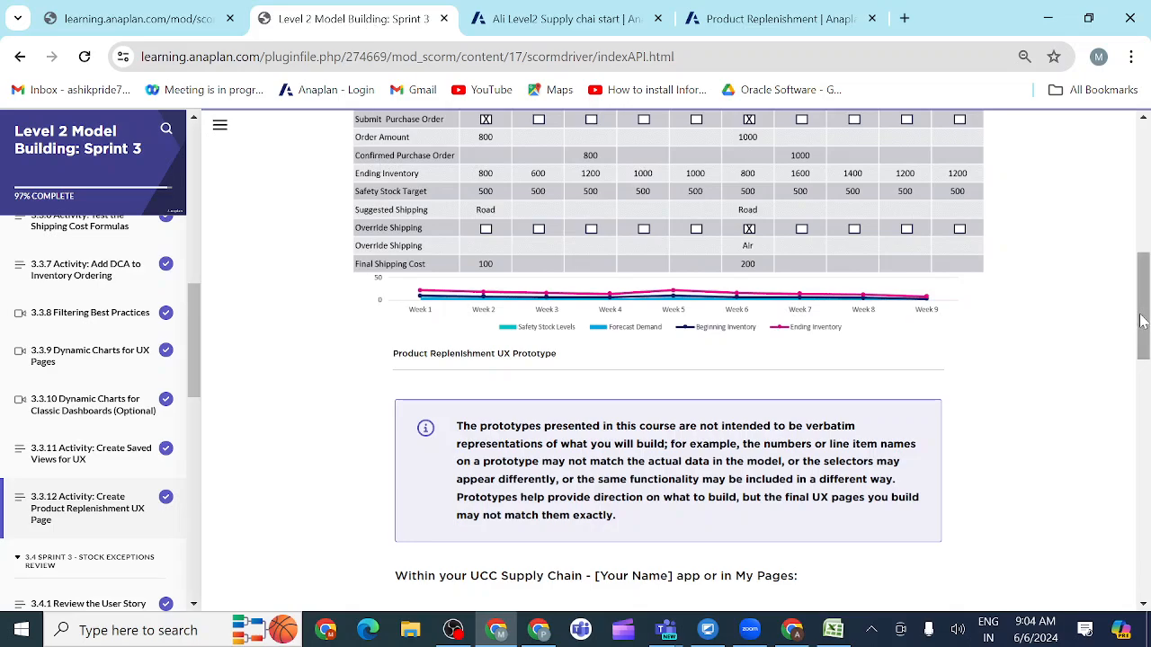
pyautogui.moveTo(1140, 322); pyautogui.dragTo(1148, 459)
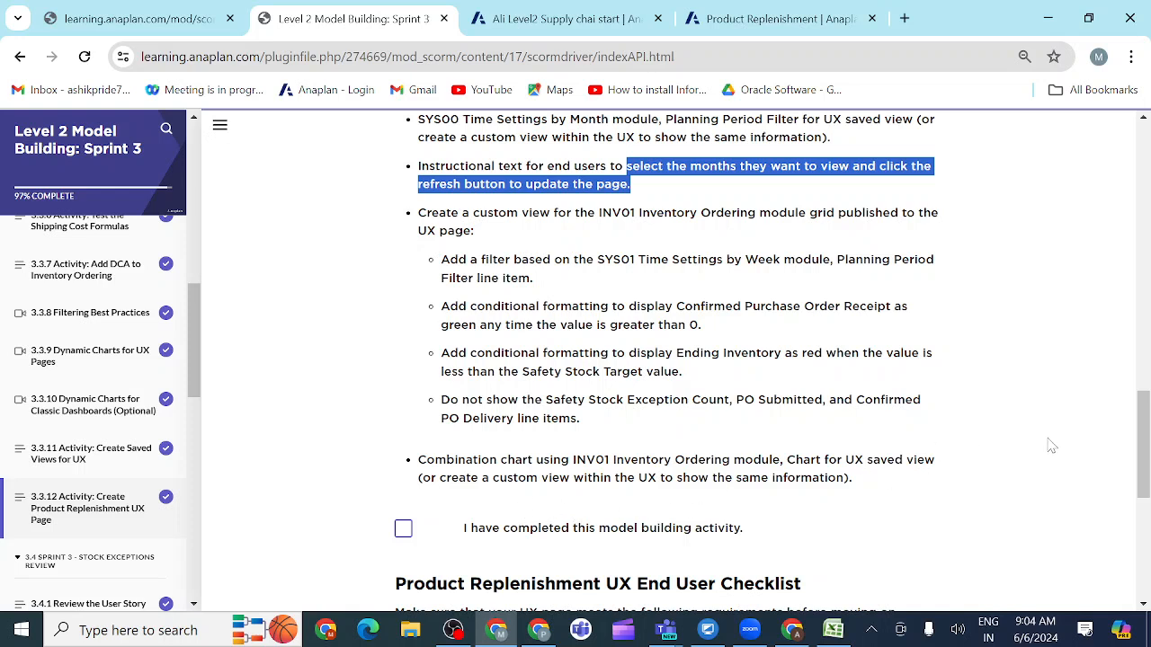
pyautogui.moveTo(1143, 450); pyautogui.dragTo(1143, 450)
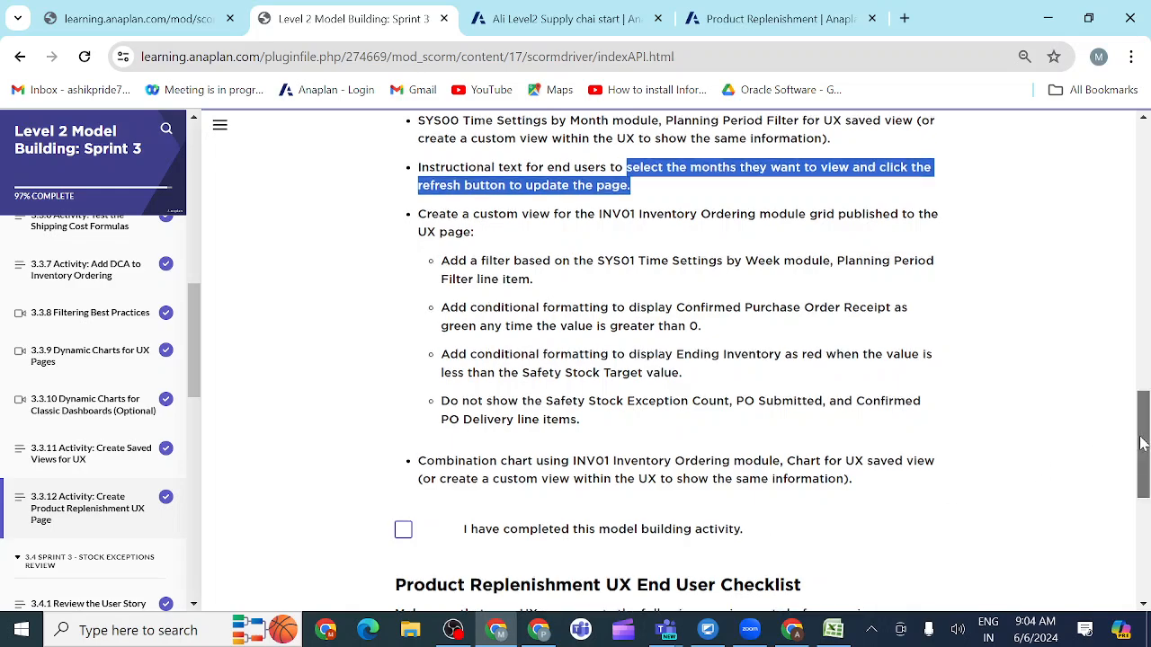
pyautogui.moveTo(1144, 445)
pyautogui.mouseDown()
pyautogui.moveTo(1142, 384)
pyautogui.moveTo(1145, 481)
pyautogui.moveTo(1147, 441)
pyautogui.mouseUp()
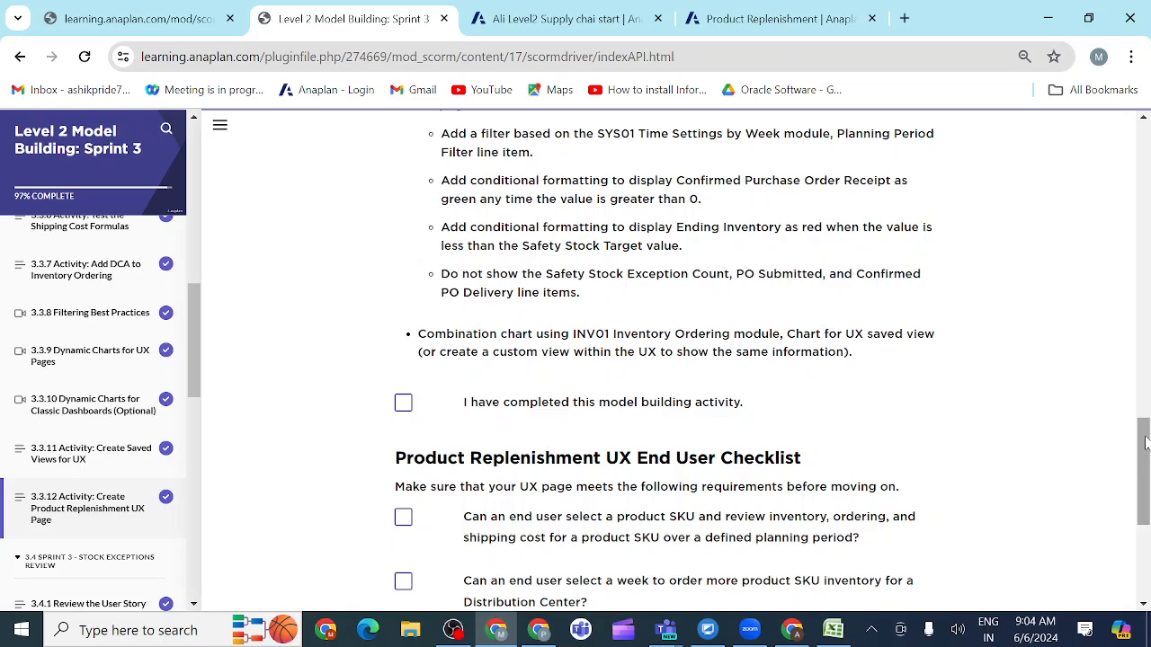
# Step: Try the Chart for UX saved view of the INV01 Inventory Ordering module as the chart's data source and look through its weeks
pyautogui.click(751, 20)
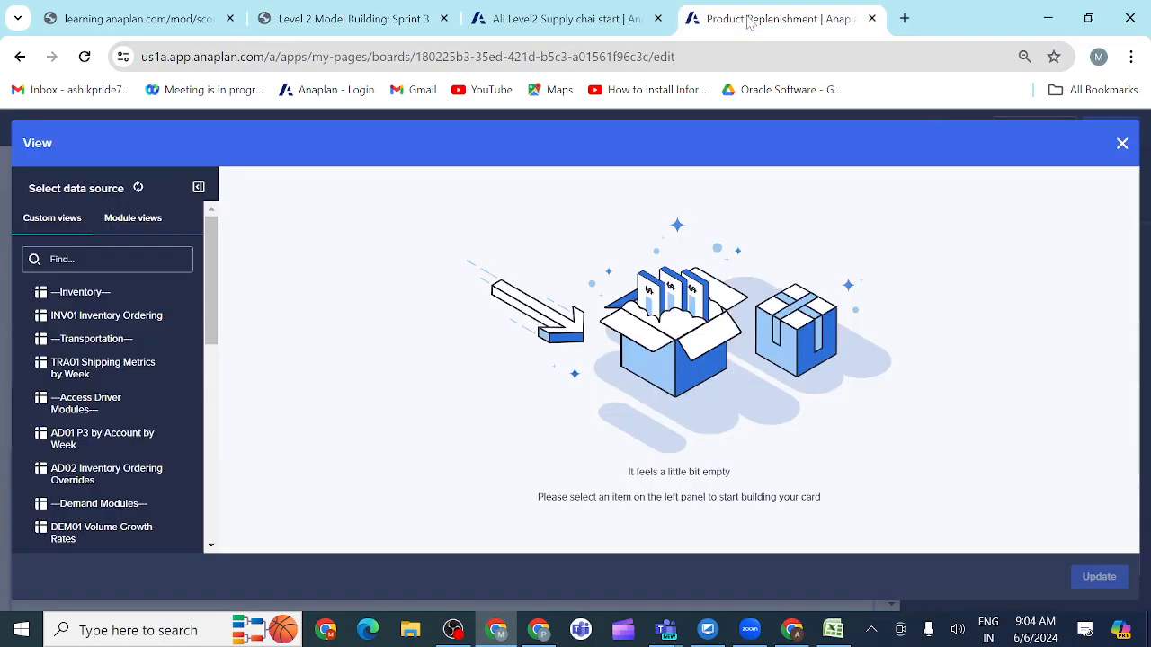
pyautogui.click(133, 220)
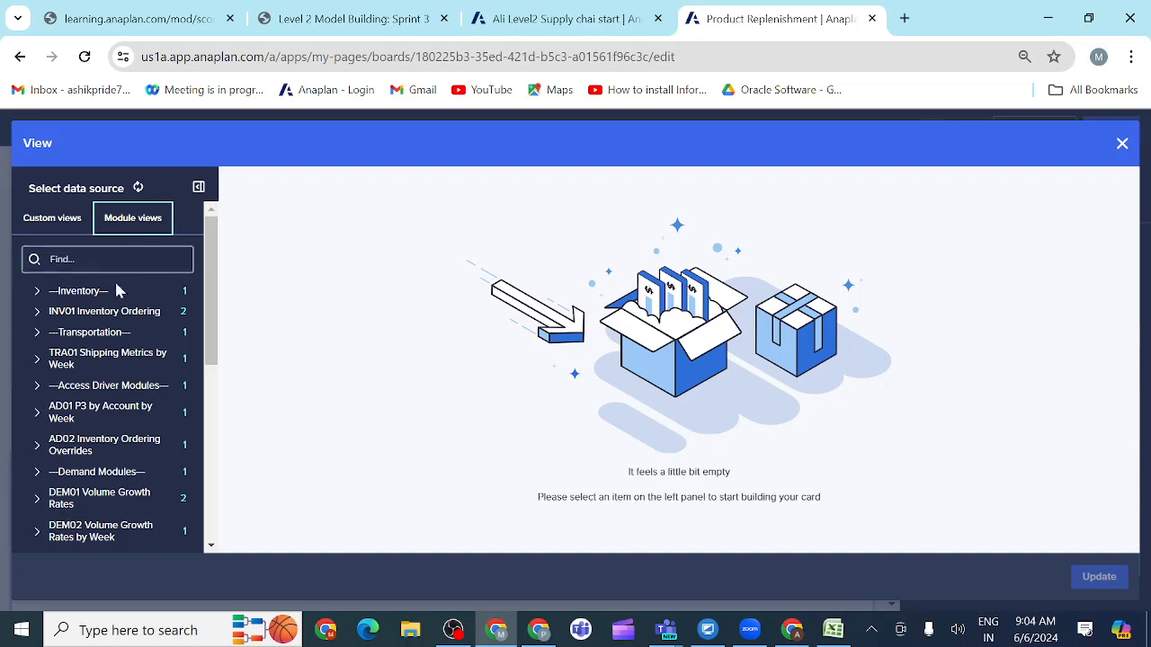
pyautogui.click(74, 314)
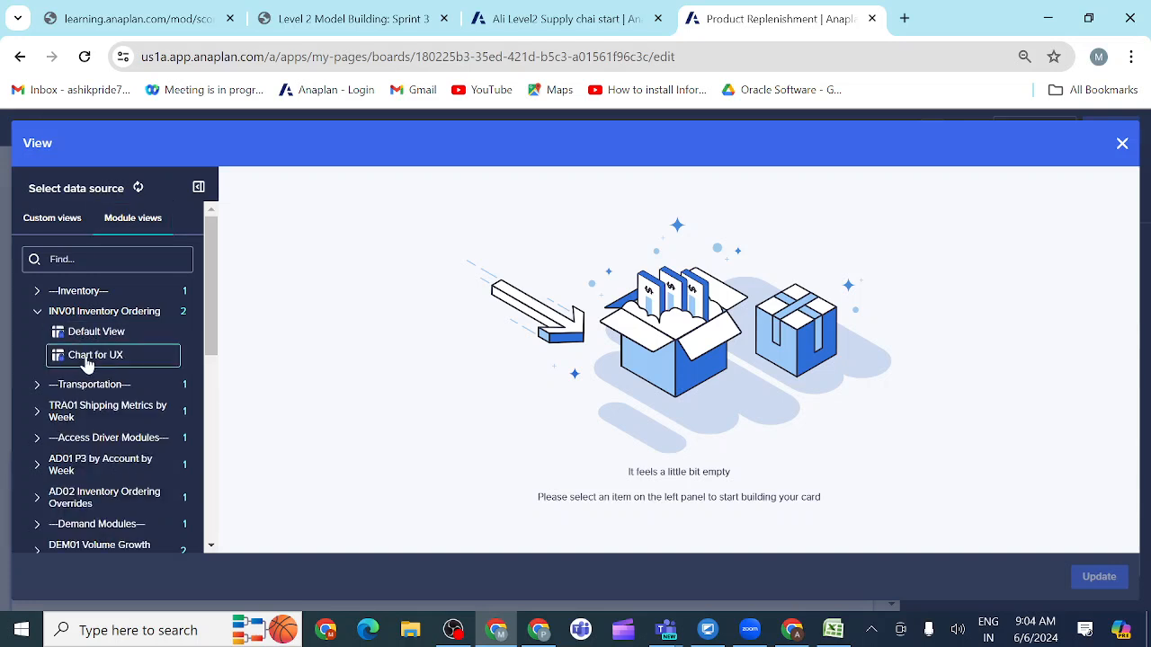
pyautogui.click(86, 360)
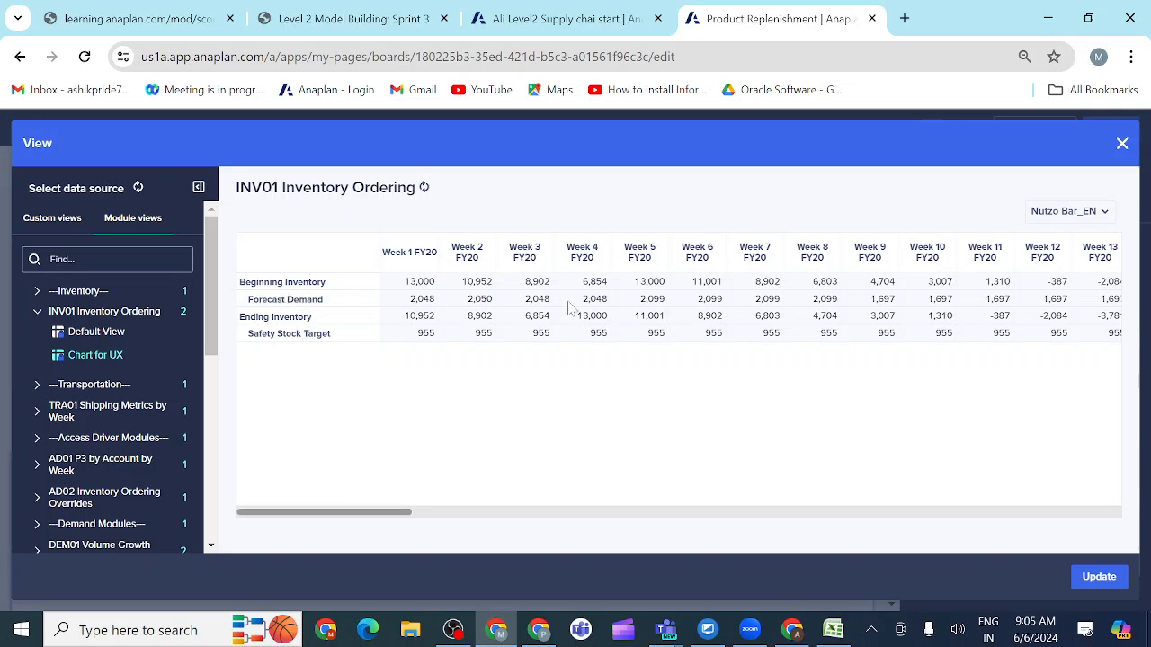
pyautogui.hscroll(15, 727, 303)
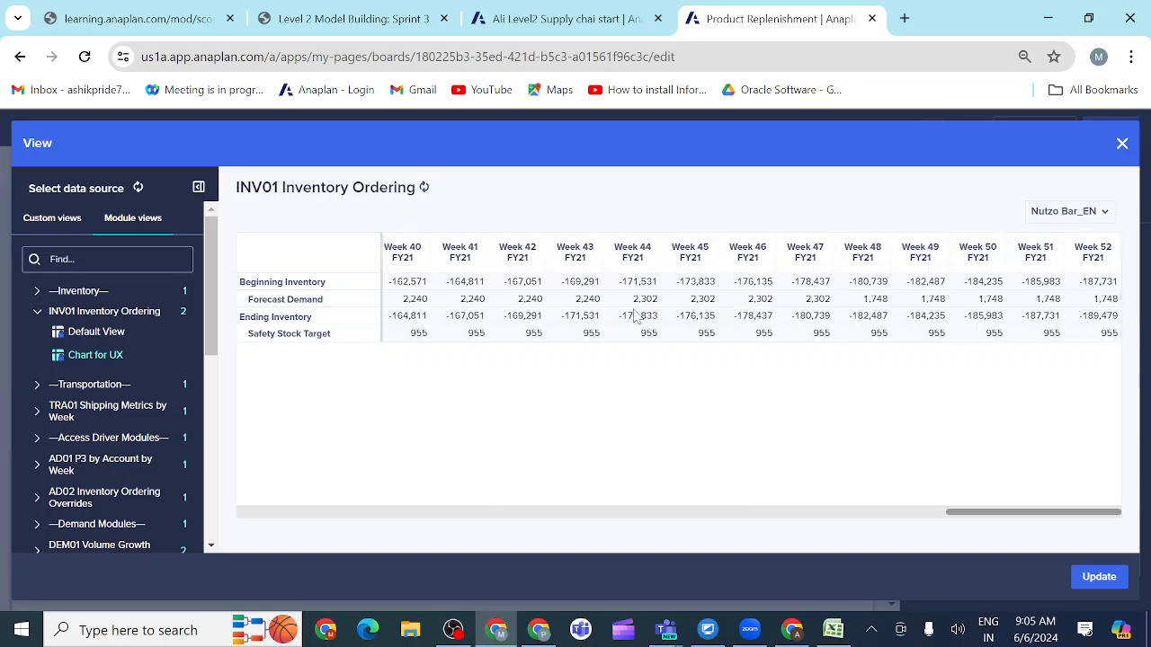
pyautogui.hscroll(-15, 755, 299)
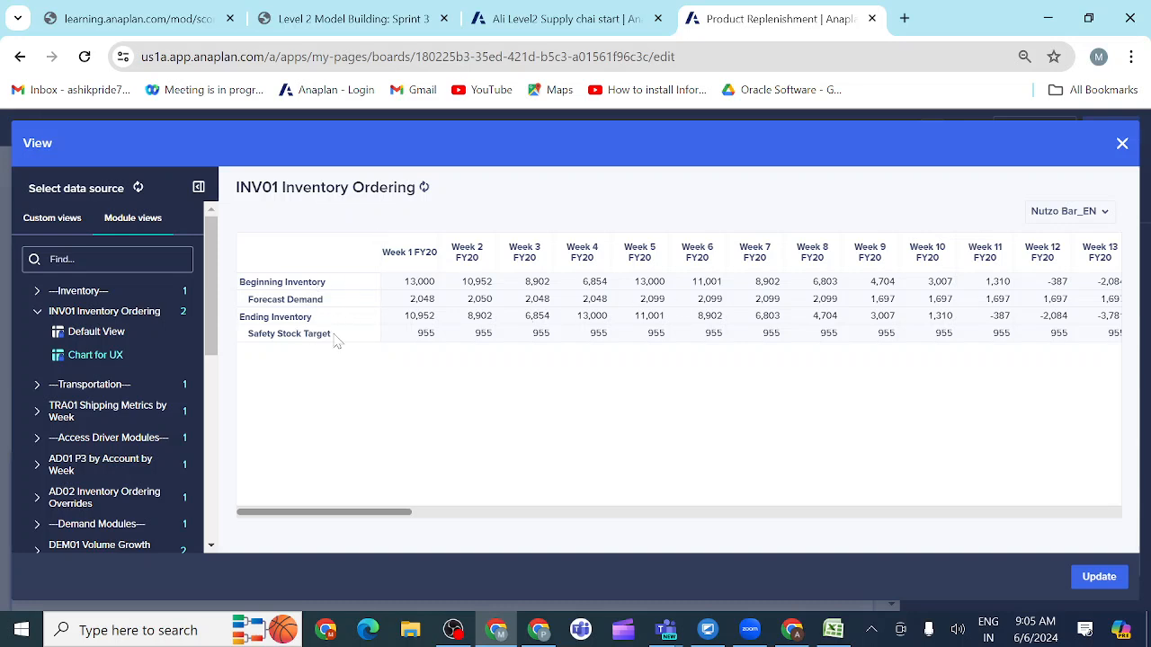
# Step: Base the chart on a custom view of INV01 Inventory Ordering and select Beginning Inventory, Forecast Demand and Safety Stock Target as shown line items
pyautogui.click(50, 218)
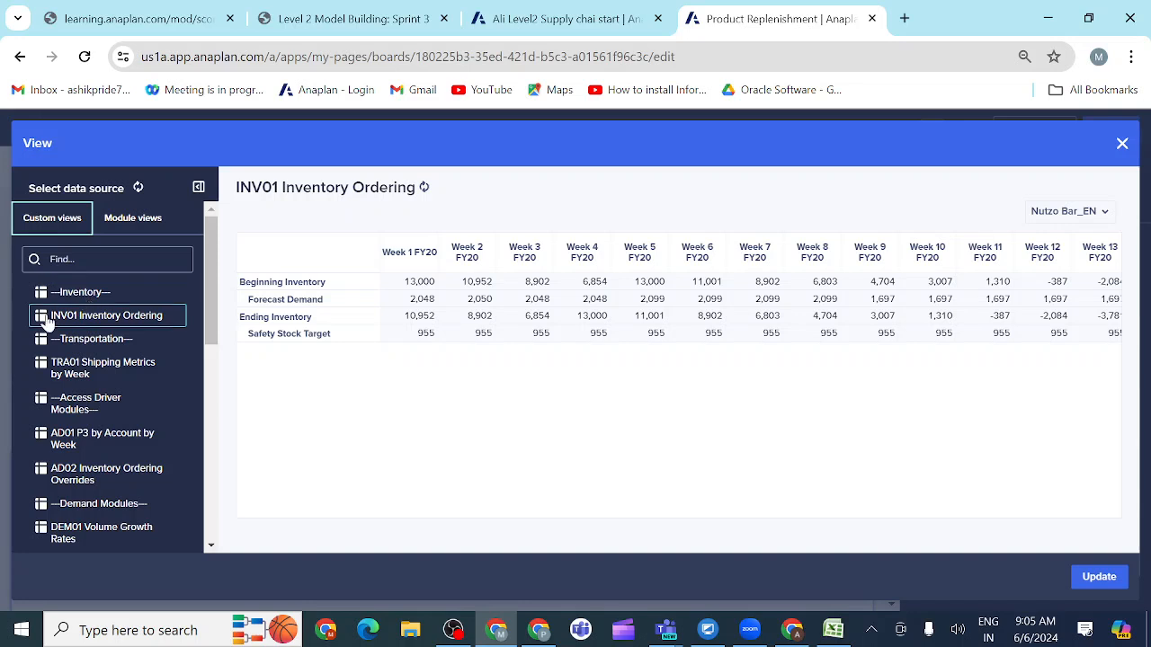
pyautogui.click(87, 320)
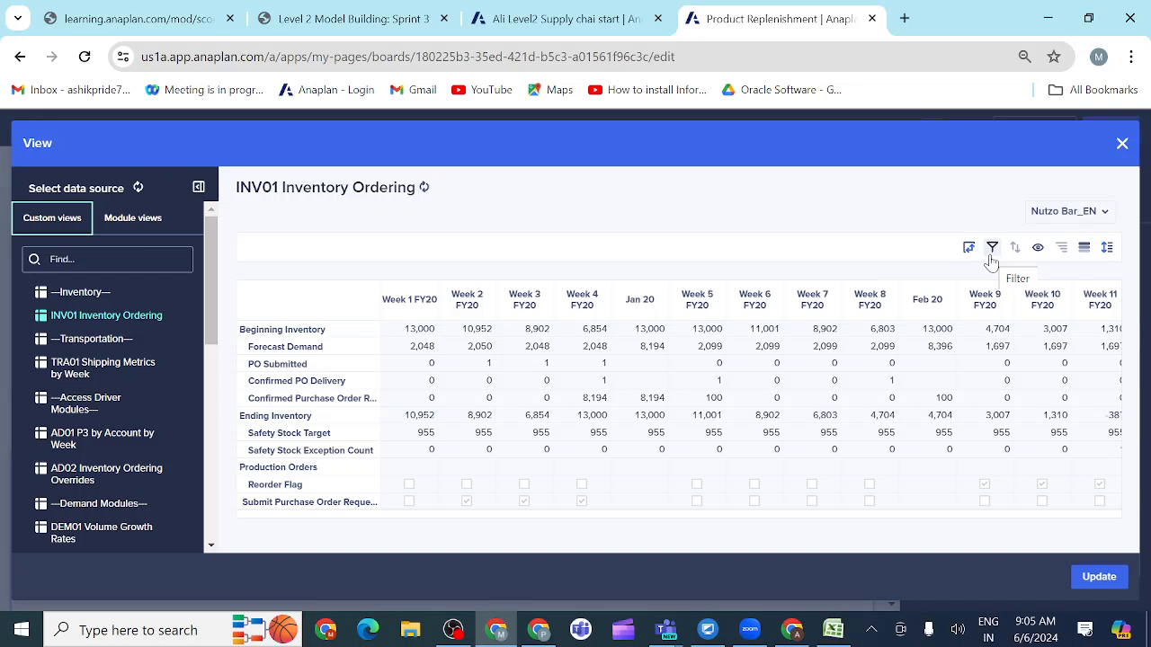
pyautogui.click(1038, 251)
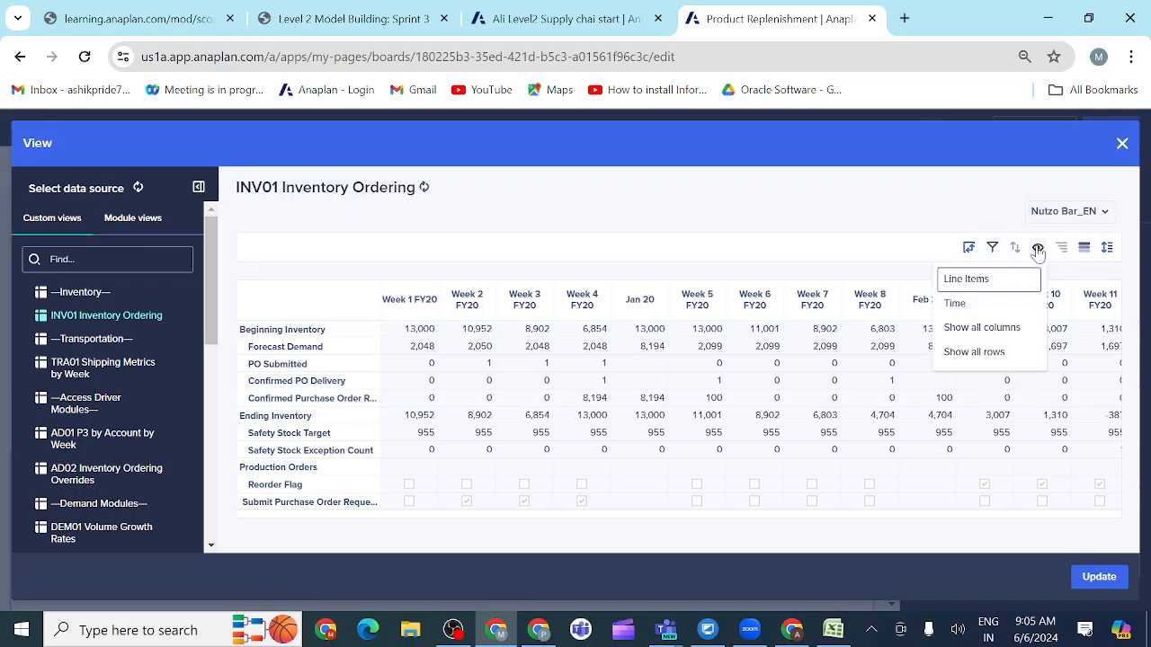
pyautogui.click(979, 288)
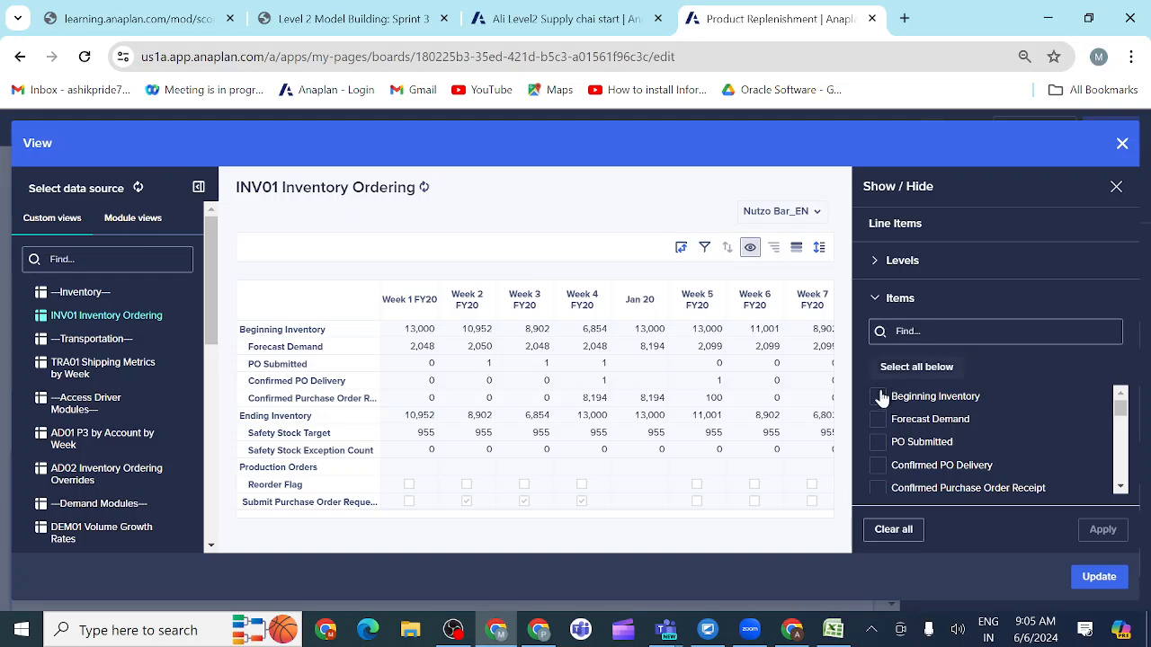
pyautogui.click(878, 397)
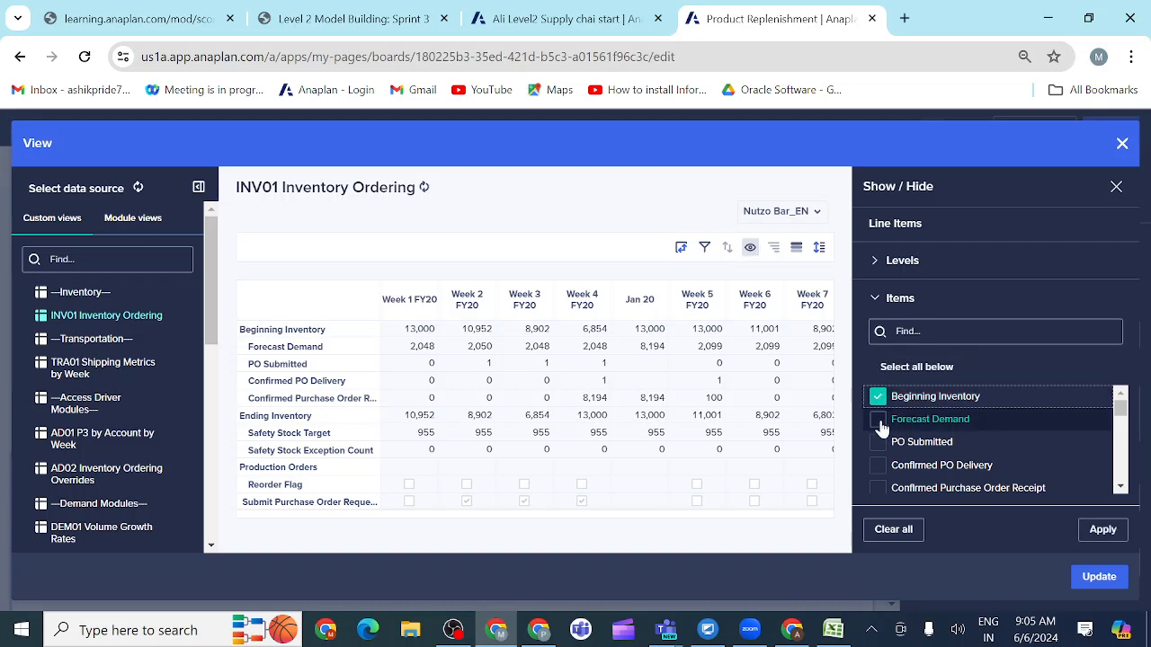
pyautogui.click(880, 422)
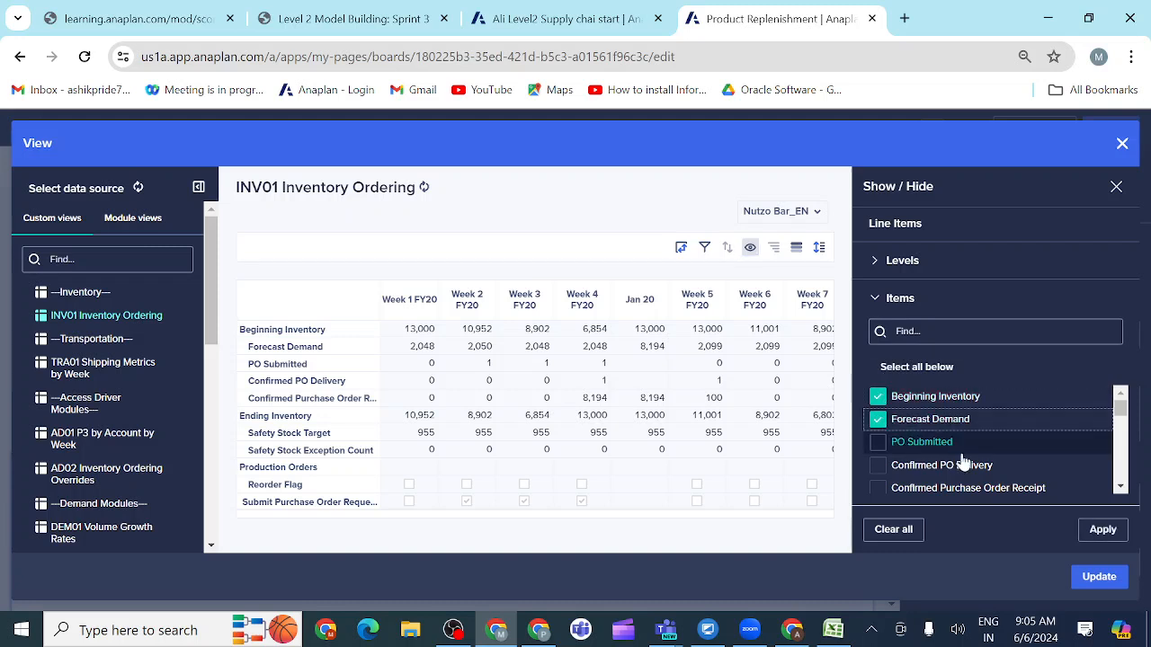
pyautogui.scroll(-3, 966, 466)
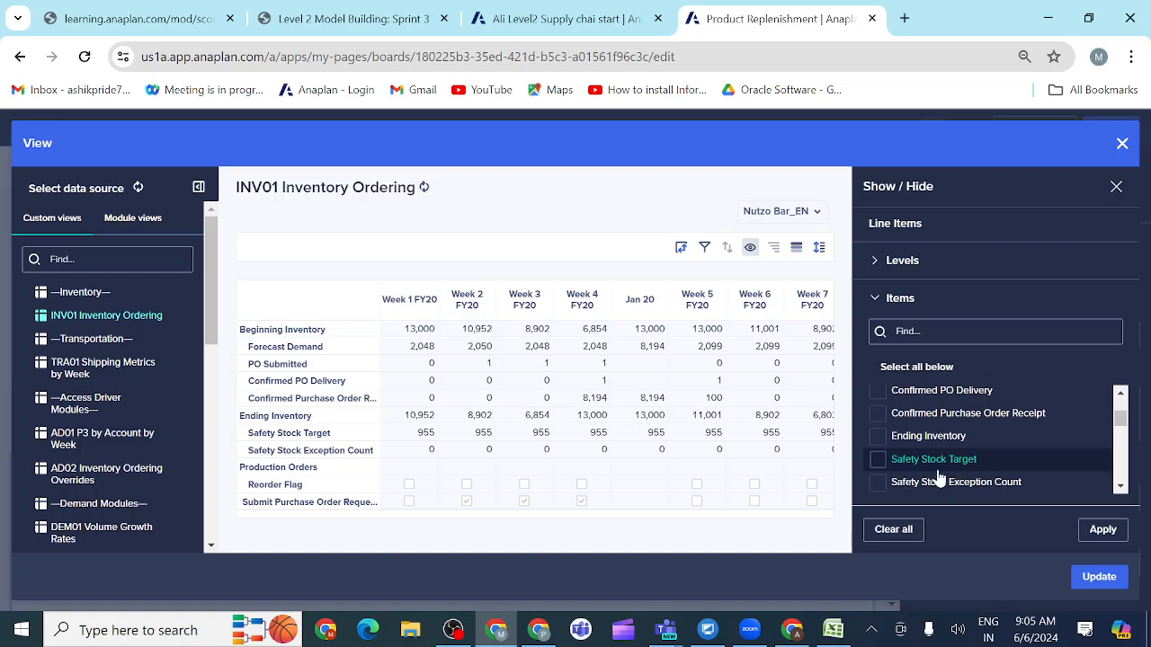
pyautogui.click(879, 462)
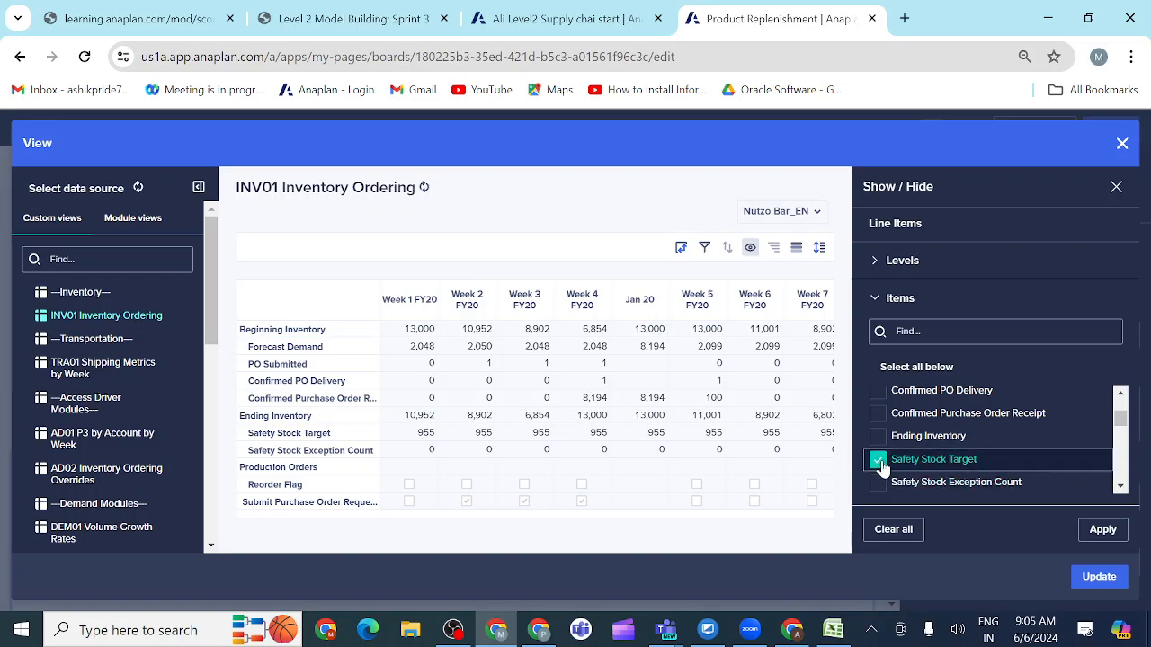
# Step: Check the chart prototype in activity 3.3.12, add Ending Inventory to the custom view's shown line items and apply the selection
pyautogui.click(363, 28)
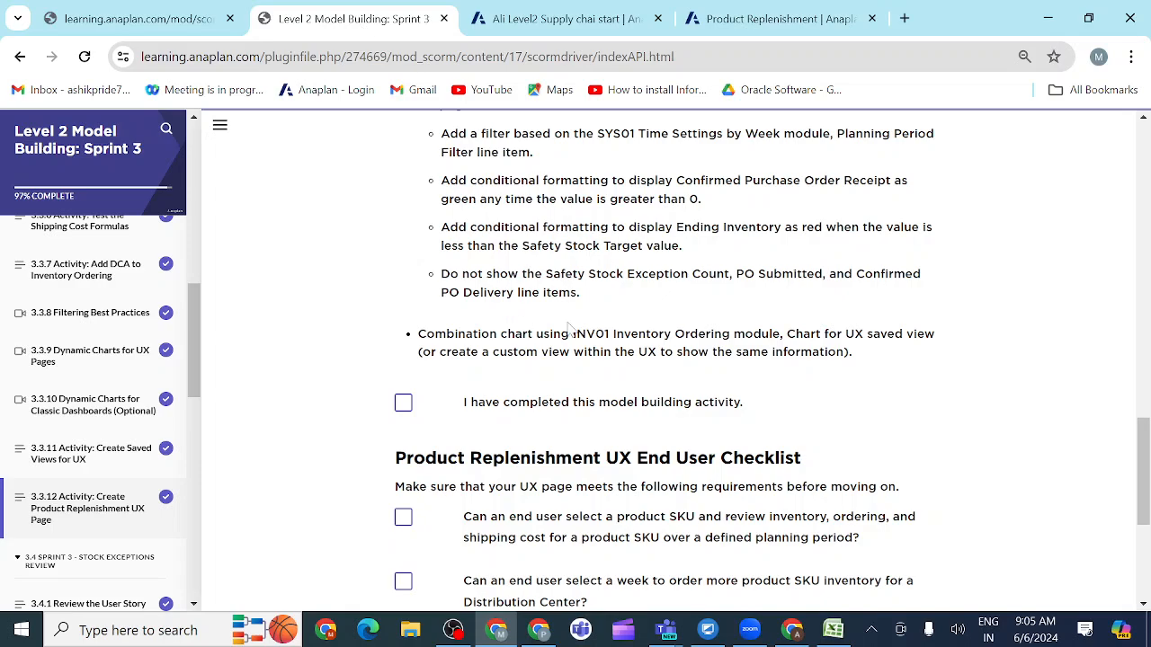
pyautogui.scroll(5, 594, 331)
pyautogui.scroll(4, 594, 330)
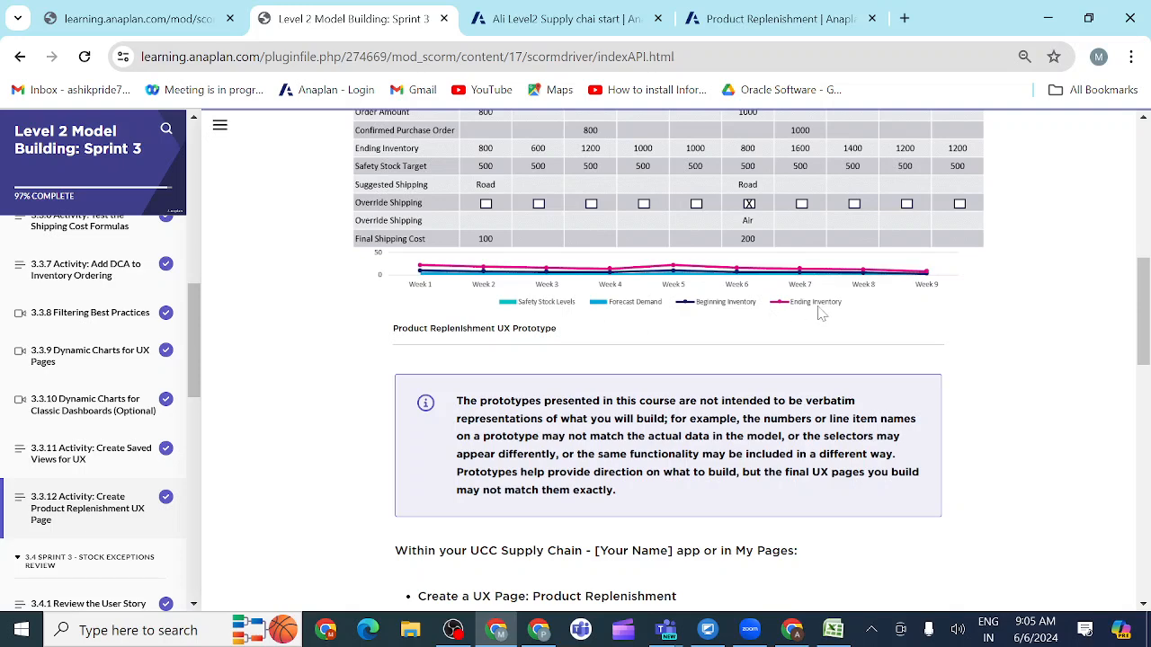
pyautogui.click(764, 20)
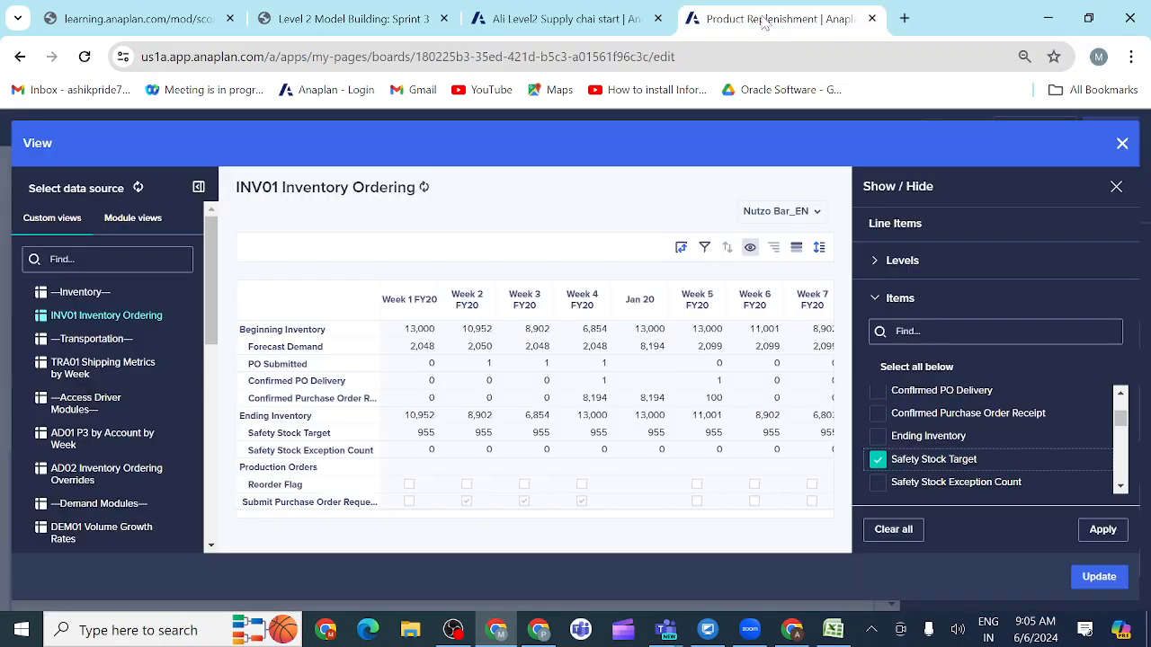
pyautogui.click(877, 441)
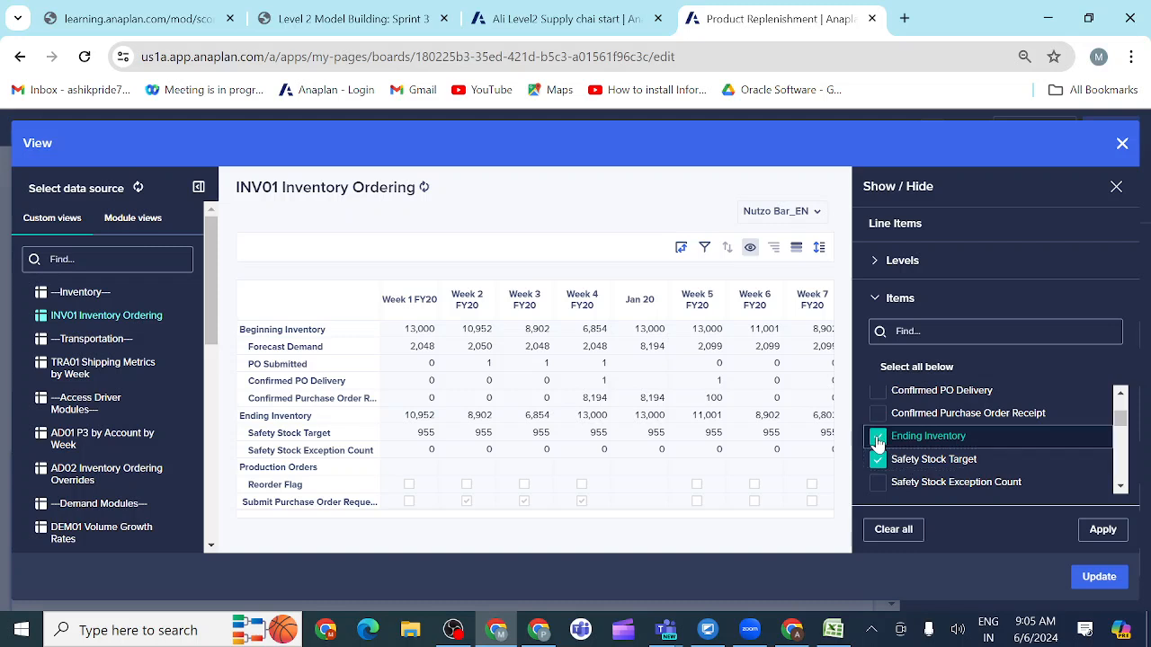
pyautogui.click(1101, 531)
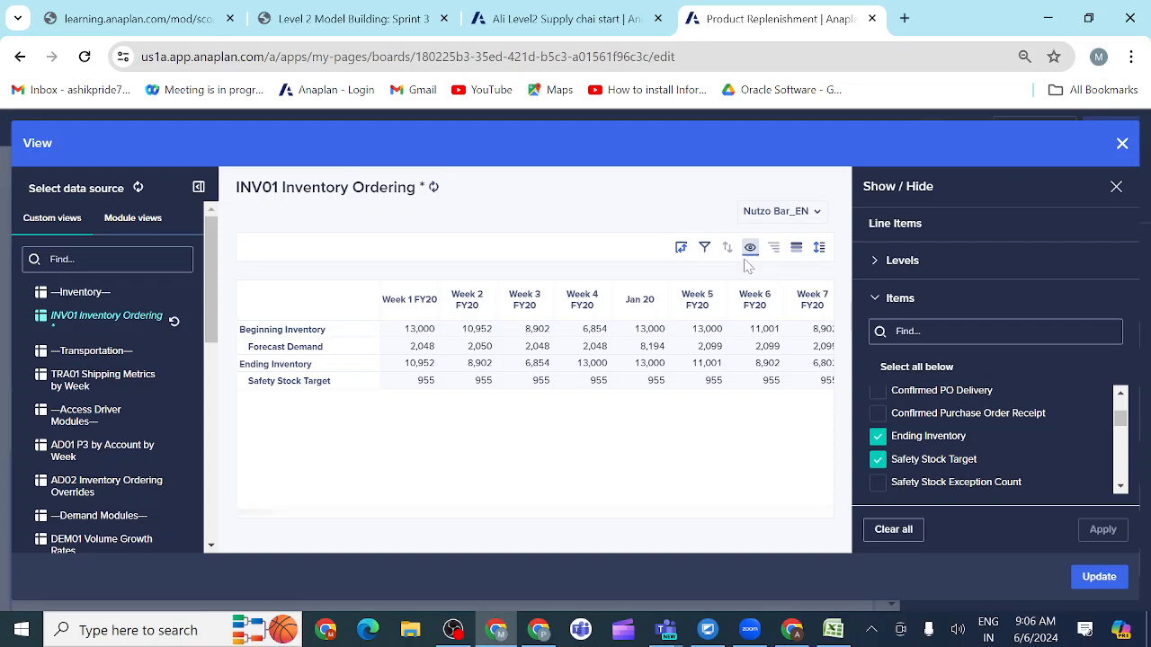
# Step: Add a column filter rule to the INV01 Inventory Ordering custom view based on the SYS01 Time Settings By Week module
pyautogui.click(707, 252)
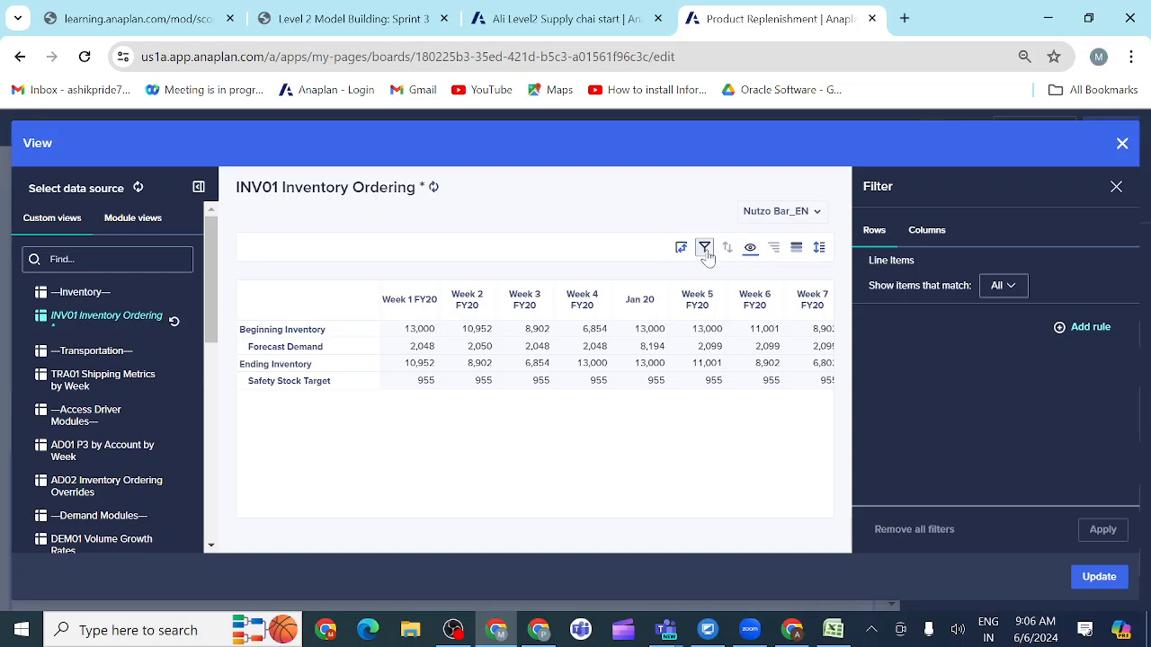
pyautogui.click(705, 251)
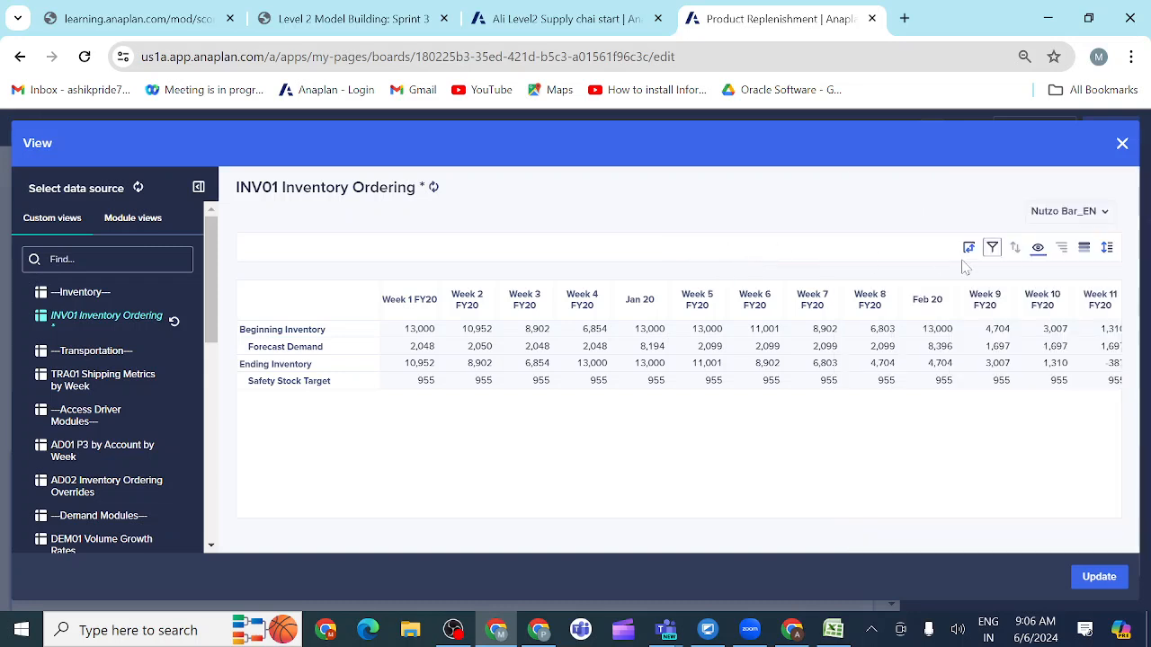
pyautogui.click(993, 249)
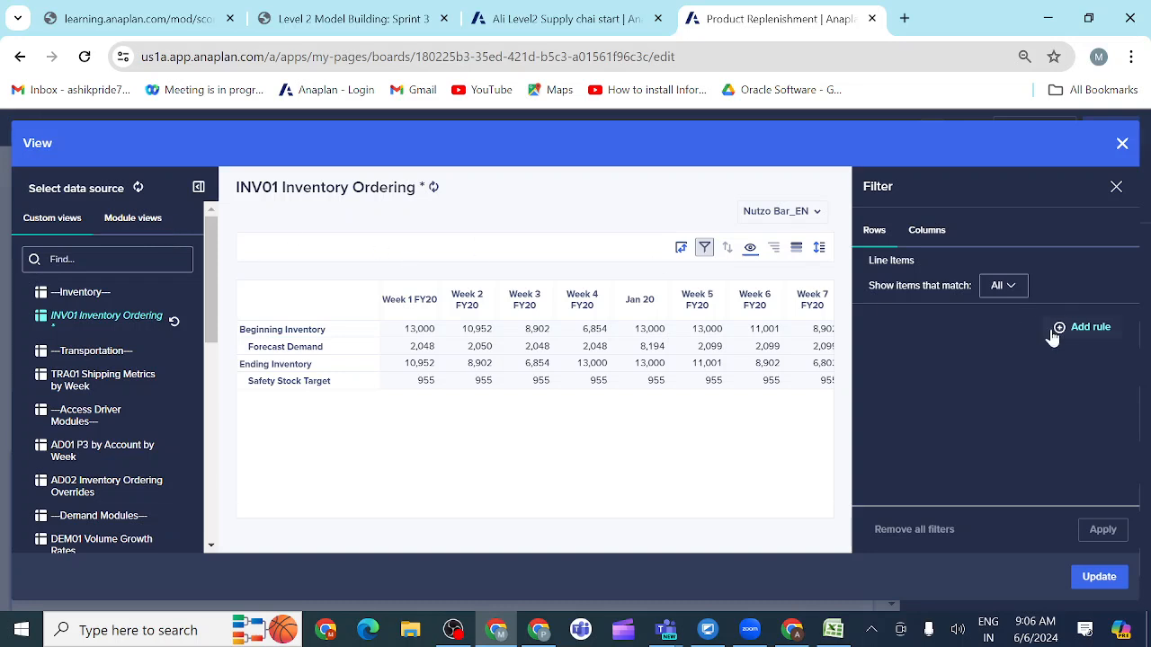
pyautogui.click(929, 232)
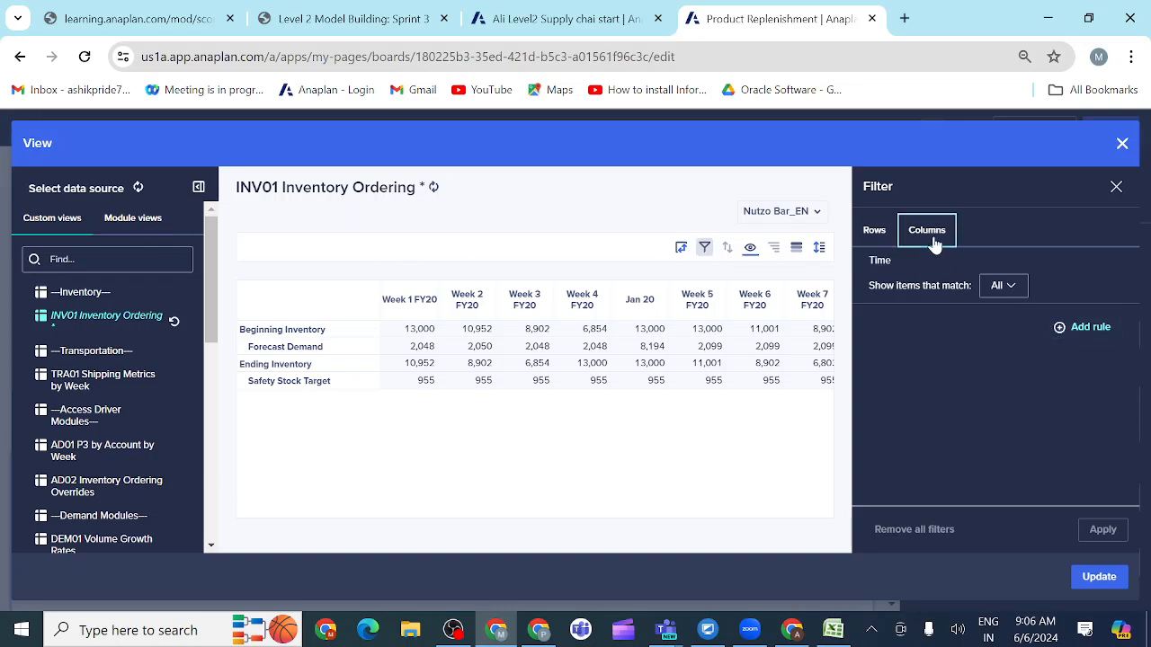
pyautogui.click(1061, 328)
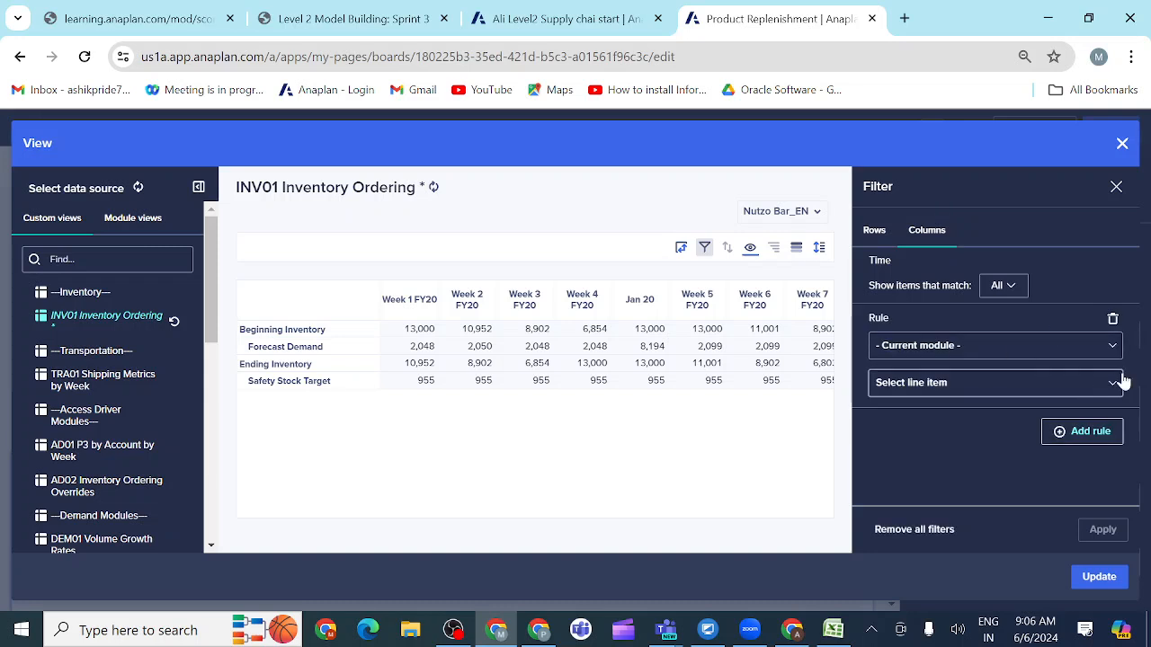
pyautogui.click(1112, 351)
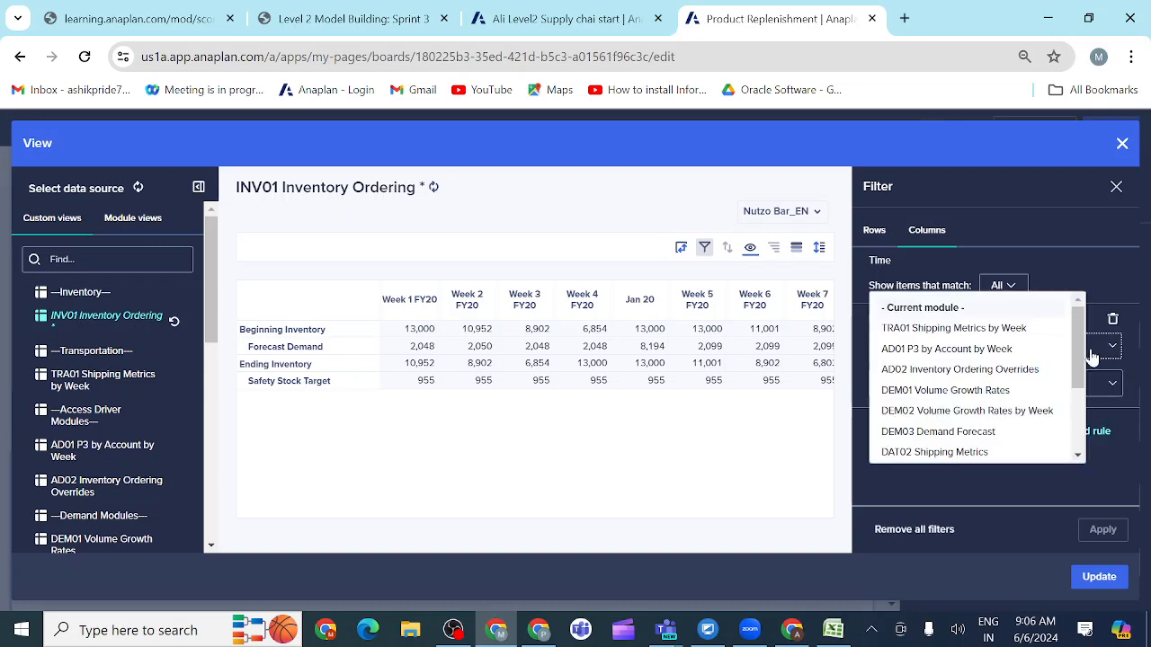
pyautogui.scroll(-3, 958, 405)
pyautogui.scroll(-2, 959, 408)
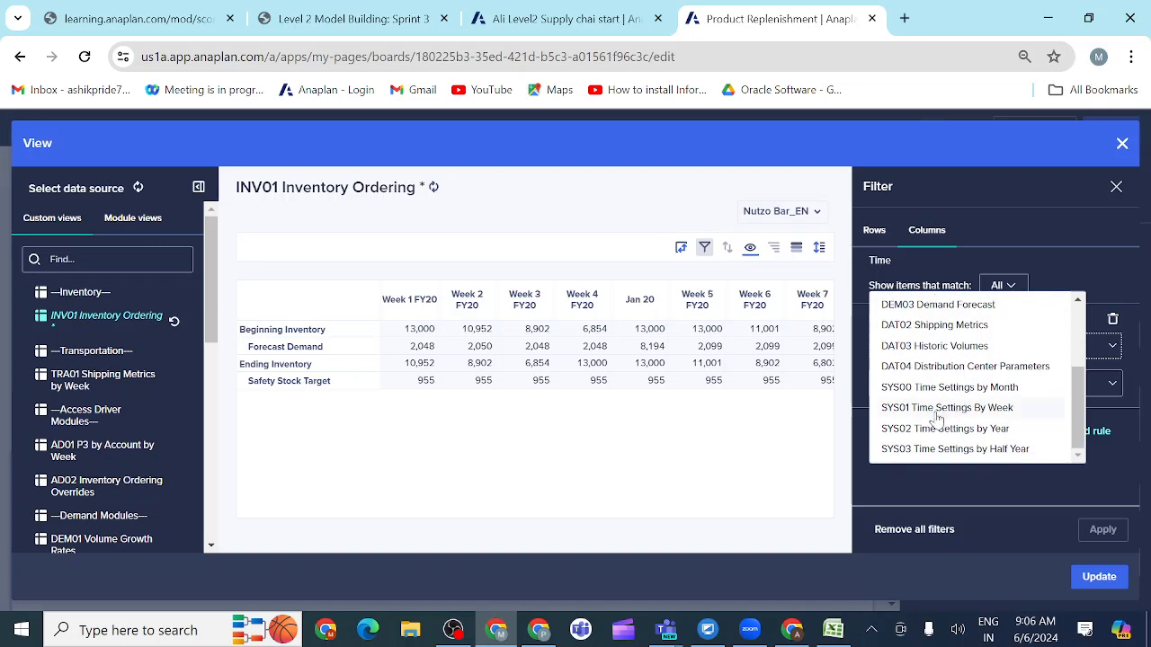
pyautogui.click(936, 413)
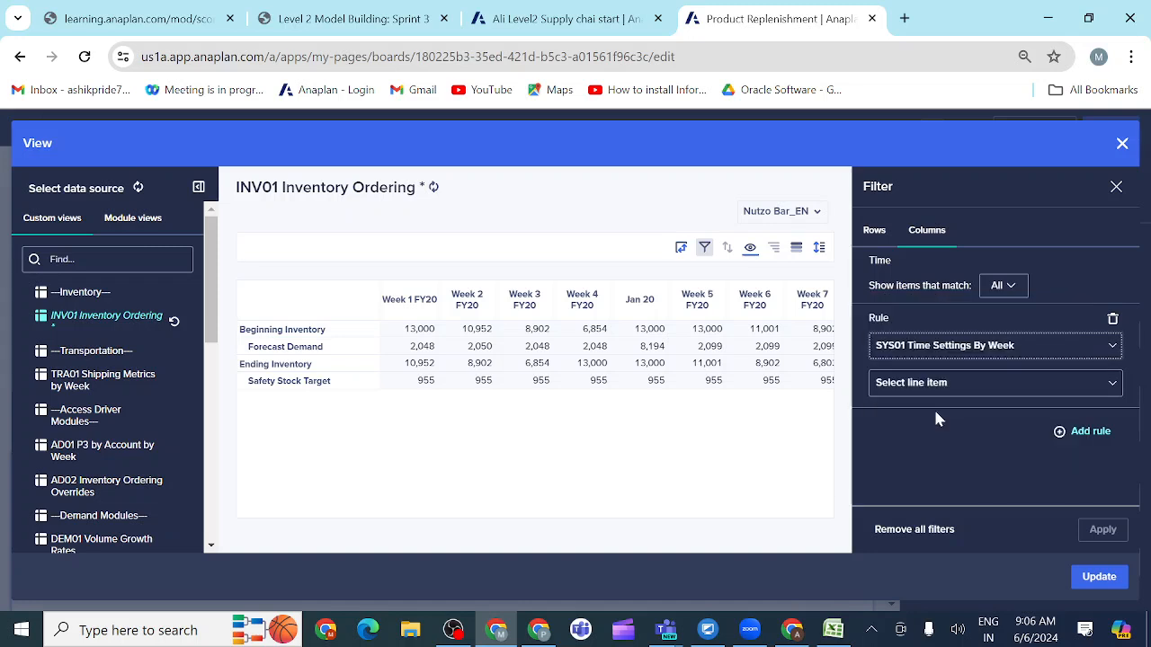
# Step: Set the rule to Planning Period Filter Weeks Only is true, apply the filter and update the chart card with the view
pyautogui.click(1108, 386)
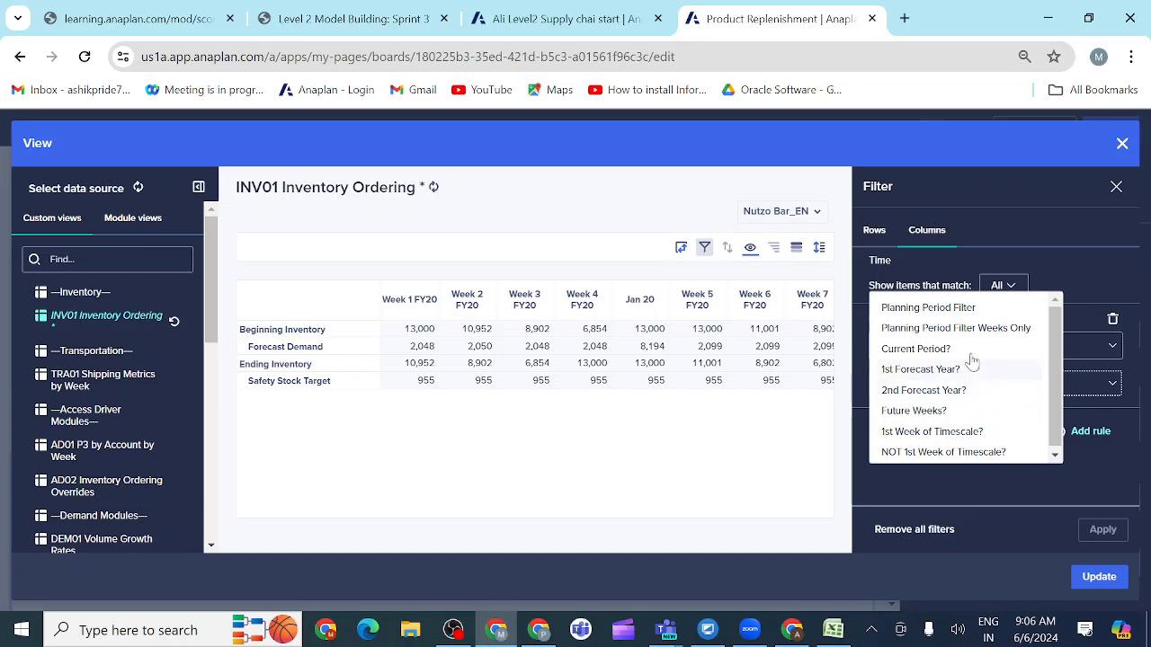
pyautogui.click(928, 329)
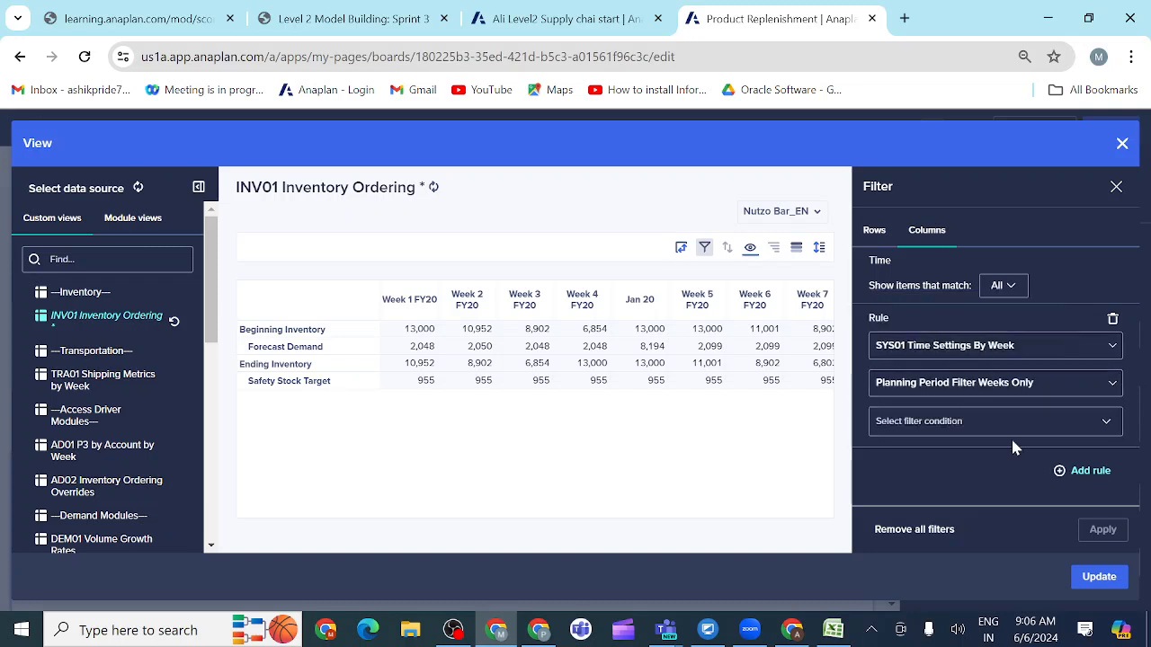
pyautogui.click(926, 420)
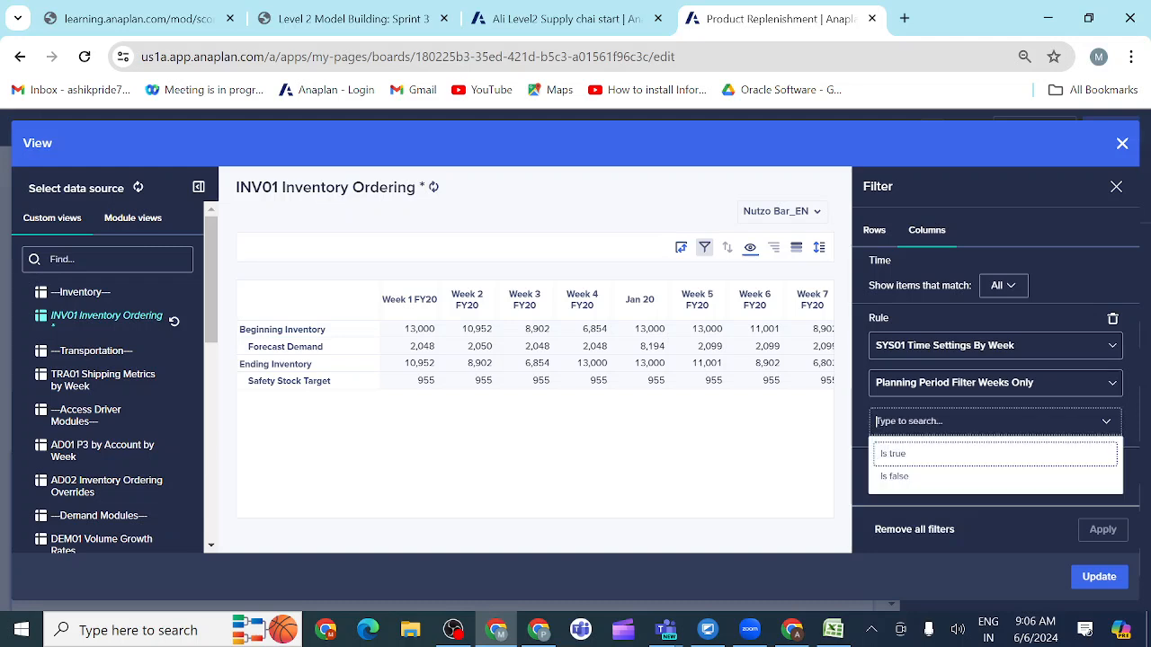
pyautogui.click(923, 458)
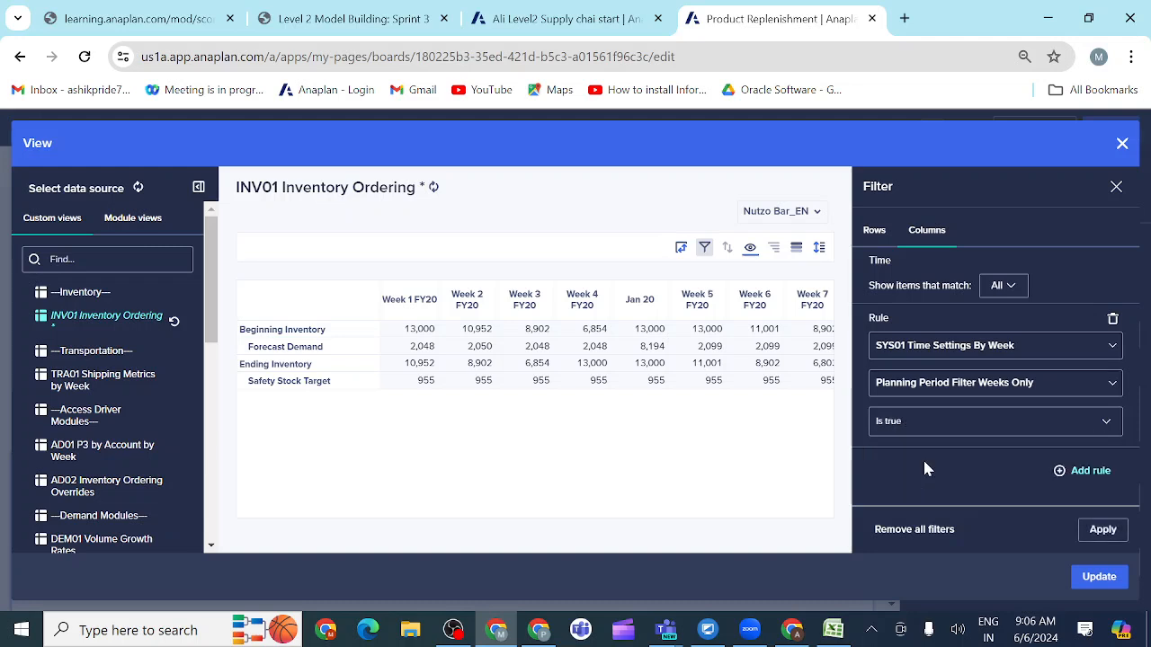
pyautogui.click(1106, 531)
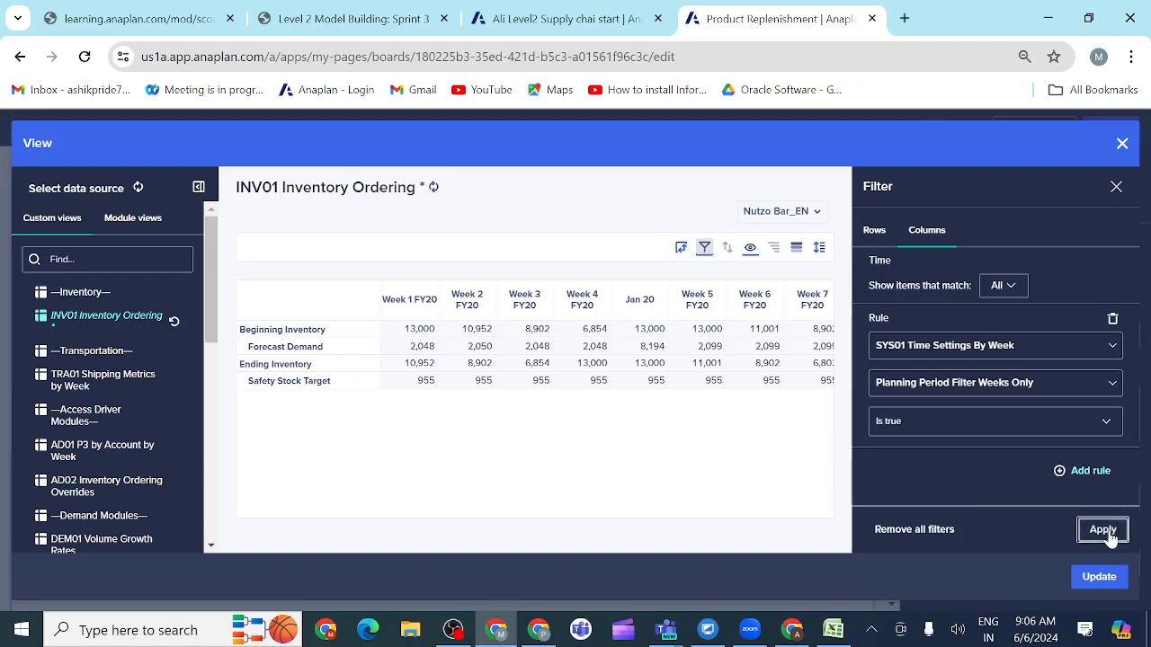
pyautogui.hscroll(20, 635, 426)
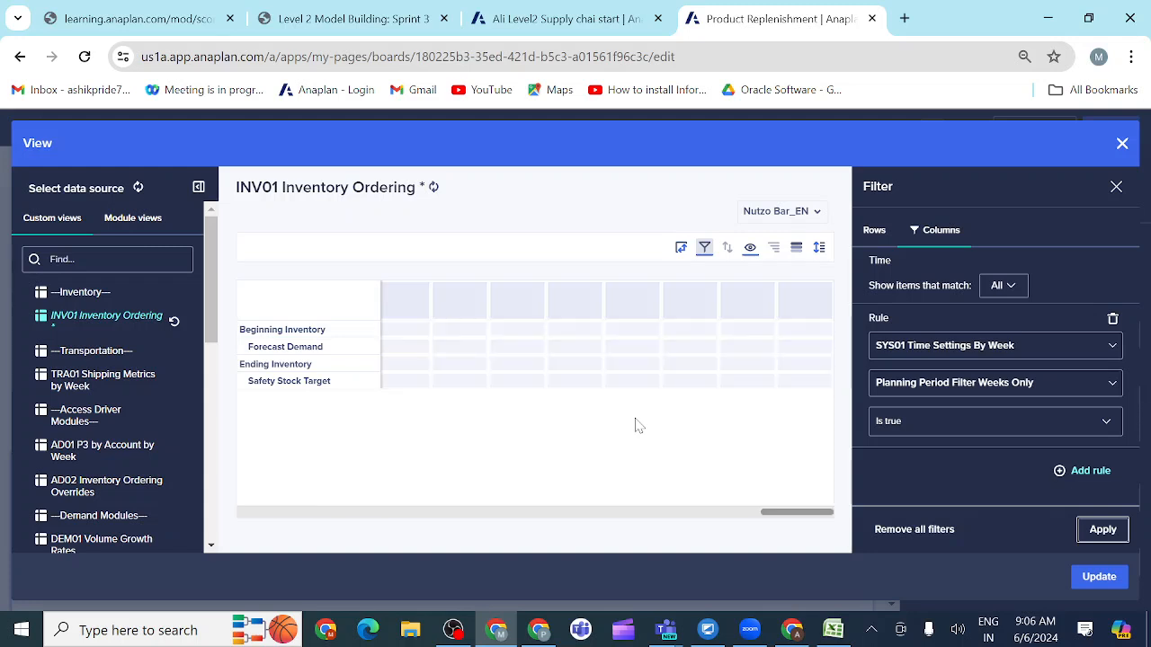
pyautogui.click(1098, 578)
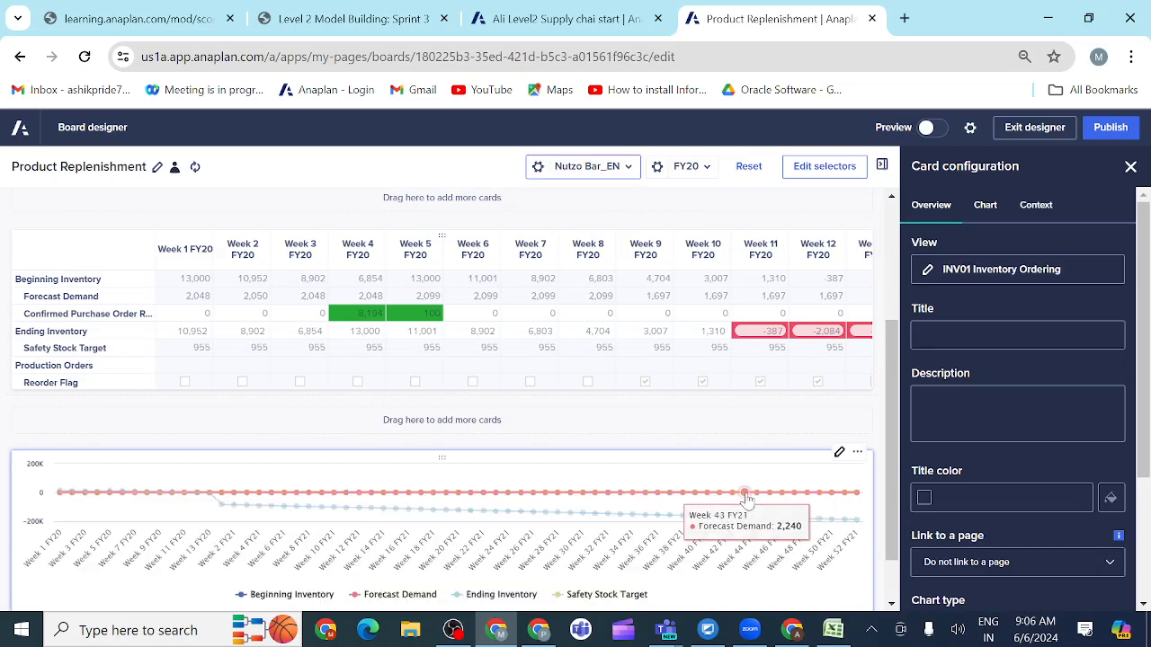
pyautogui.scroll(-1, 746, 500)
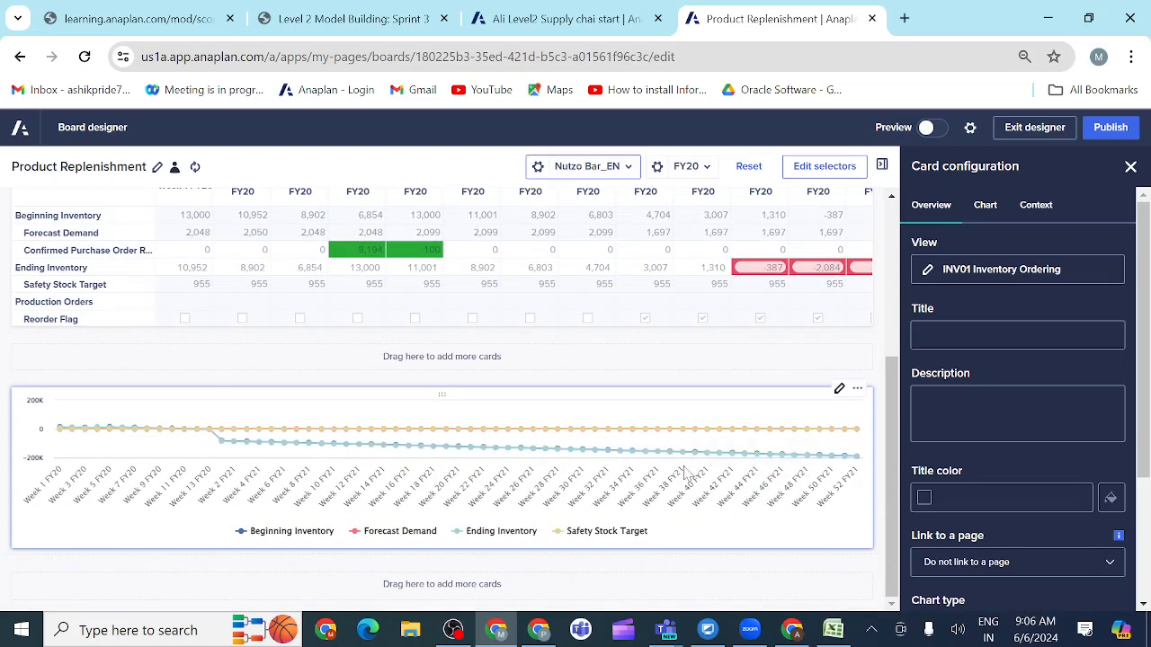
# Step: Compare the chart with the Product Replenishment prototype and reread the combination chart requirement in activity 3.3.12
pyautogui.click(348, 25)
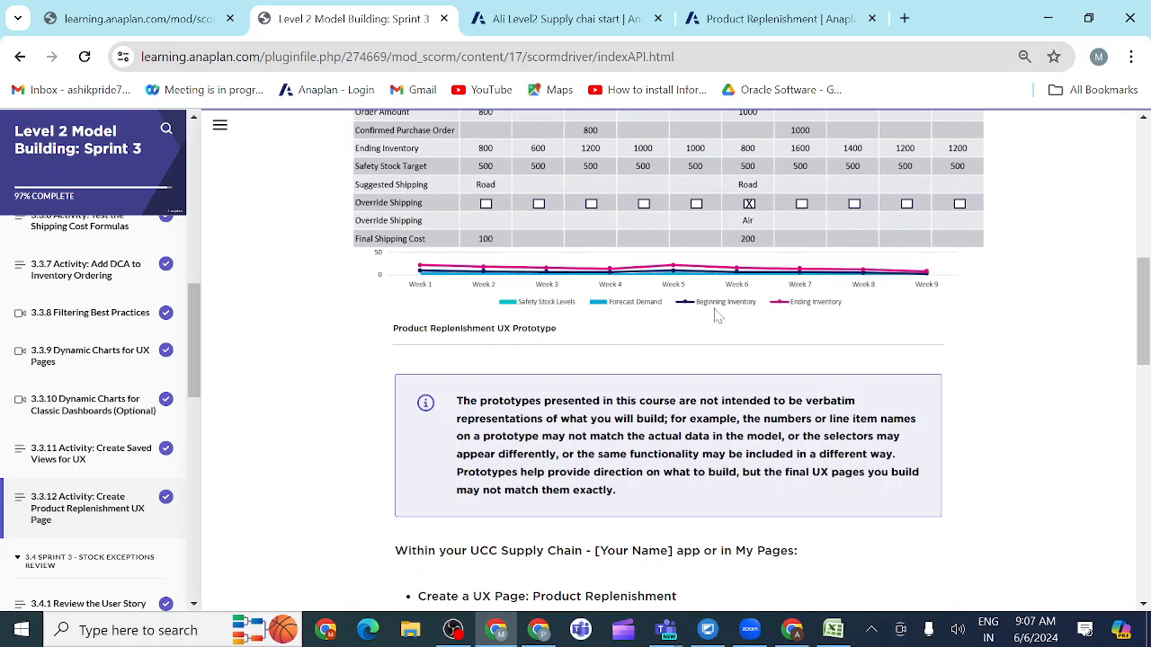
pyautogui.scroll(-1, 763, 377)
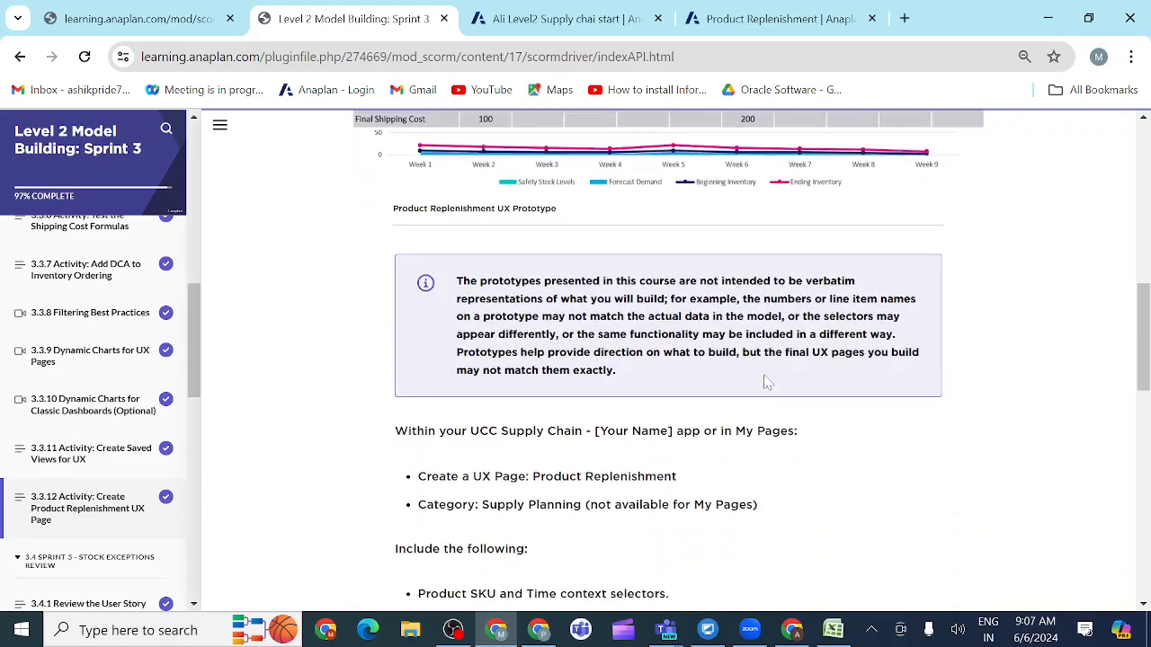
pyautogui.scroll(4, 764, 378)
pyautogui.scroll(-1, 764, 378)
pyautogui.scroll(-10, 764, 380)
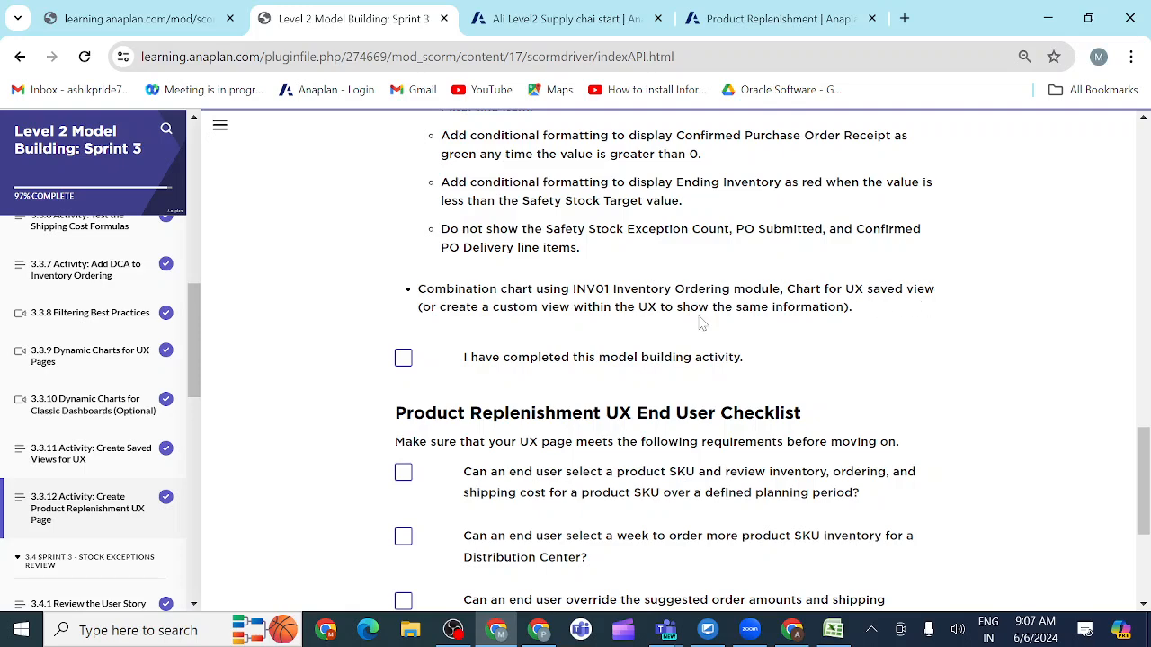
# Step: Return to the Product Replenishment board and turn on the hierarchy filter for Time in the chart card's column context settings
pyautogui.click(760, 19)
pyautogui.scroll(-2, 993, 476)
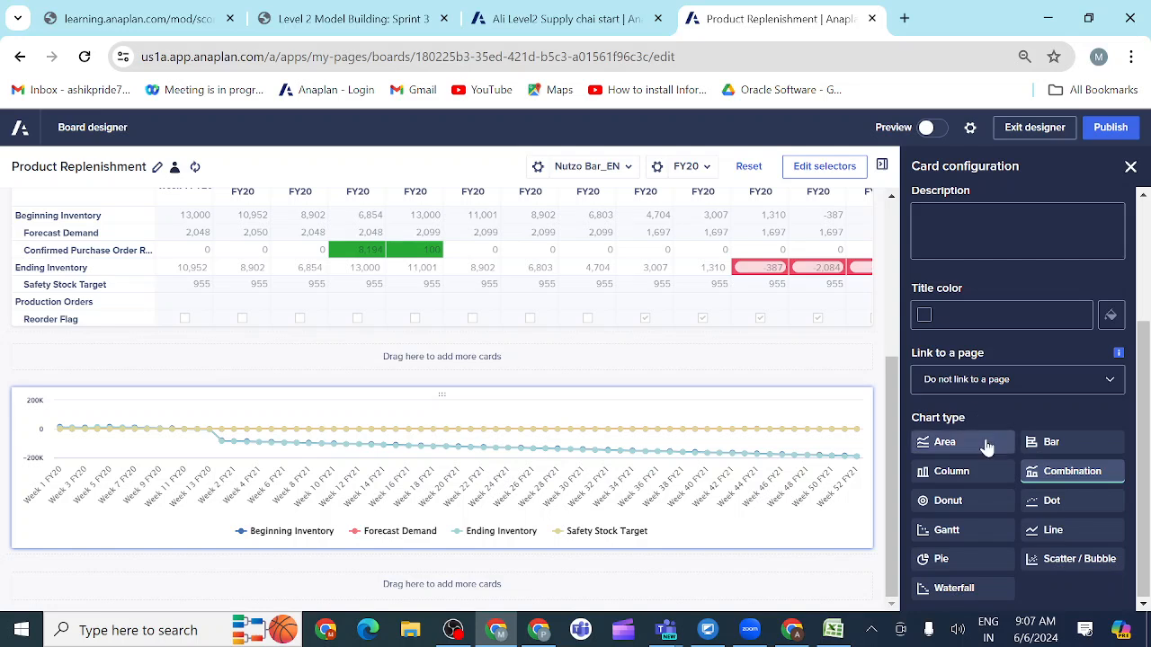
pyautogui.scroll(3, 986, 447)
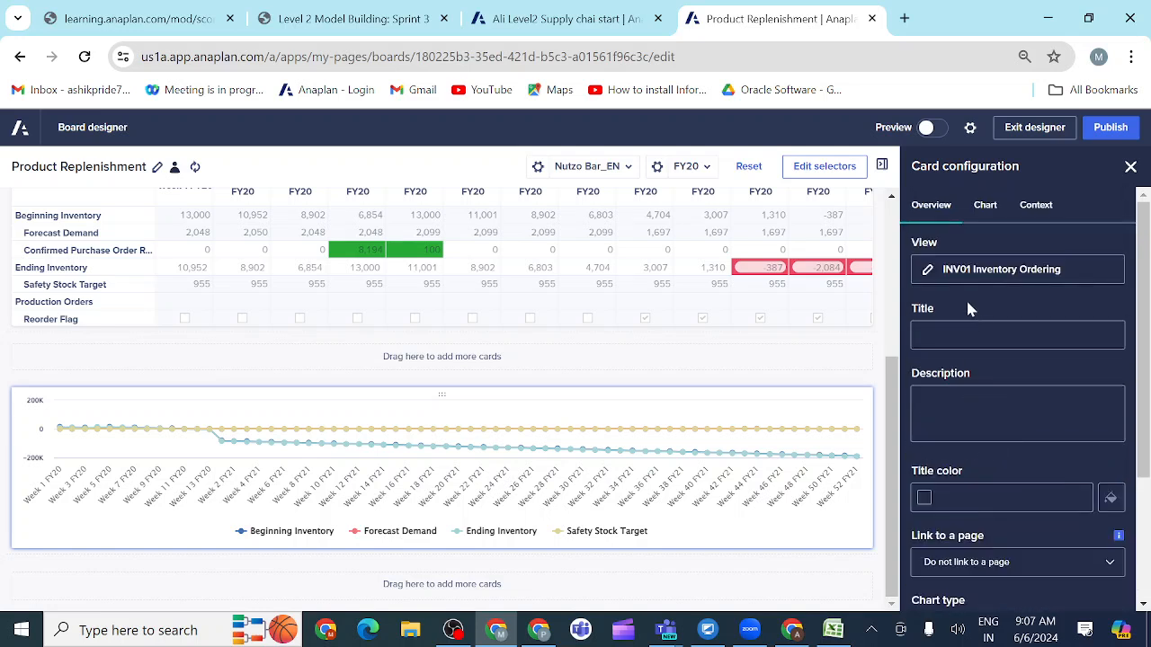
pyautogui.click(987, 212)
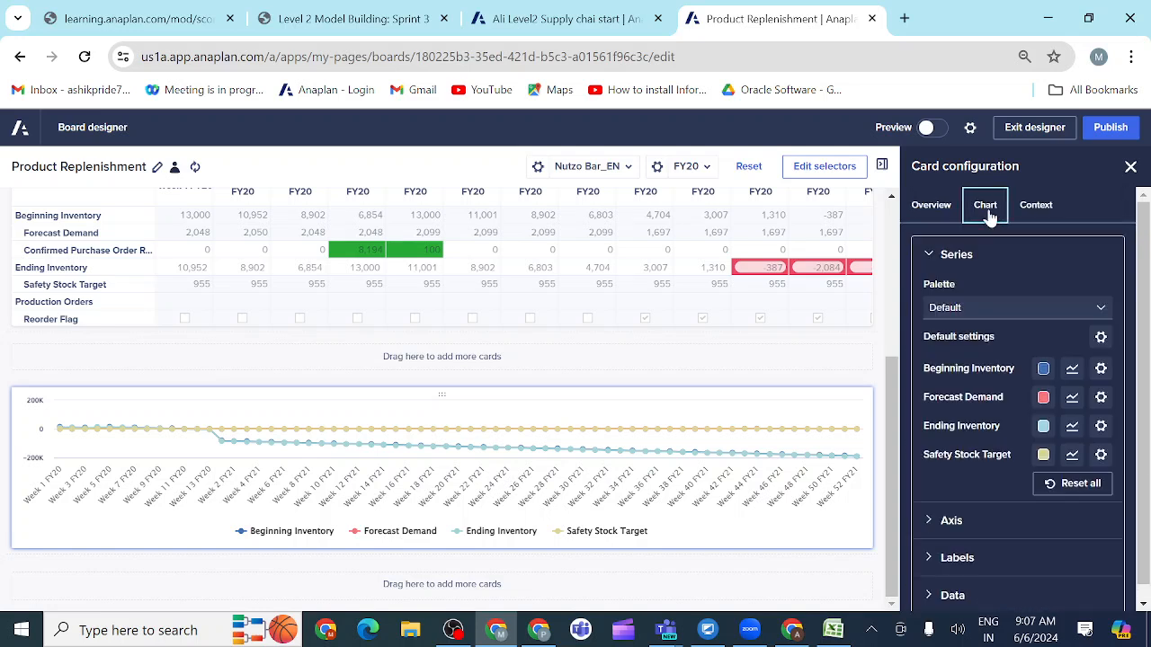
pyautogui.click(1043, 214)
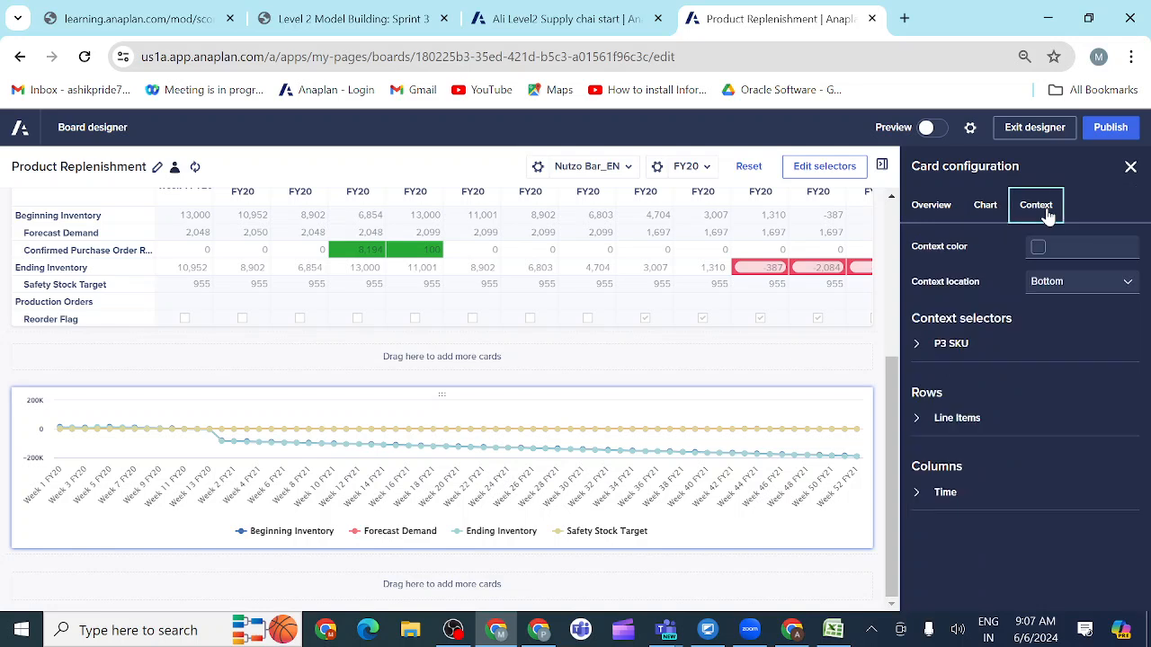
pyautogui.click(918, 421)
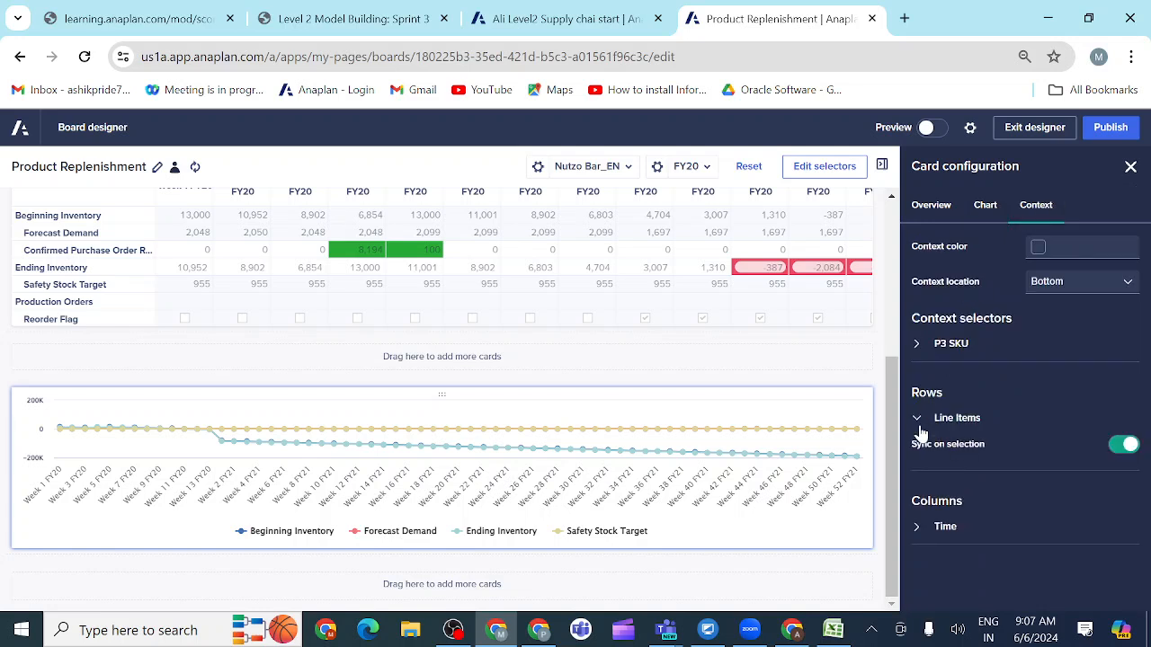
pyautogui.click(919, 531)
pyautogui.scroll(-1, 964, 500)
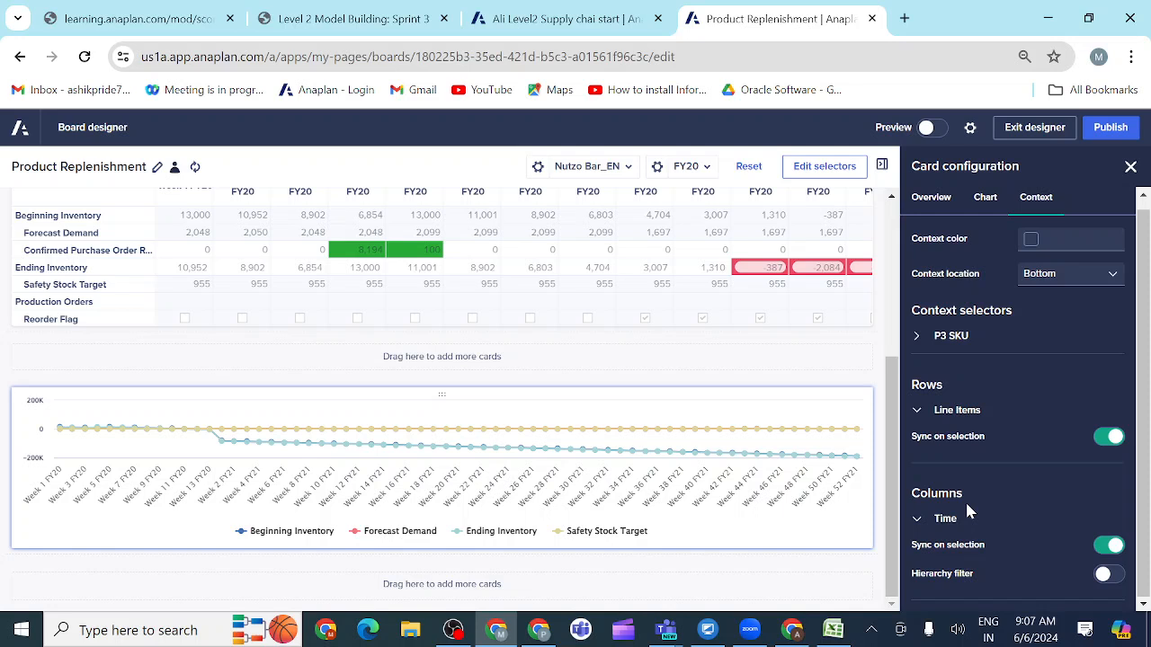
pyautogui.click(1111, 576)
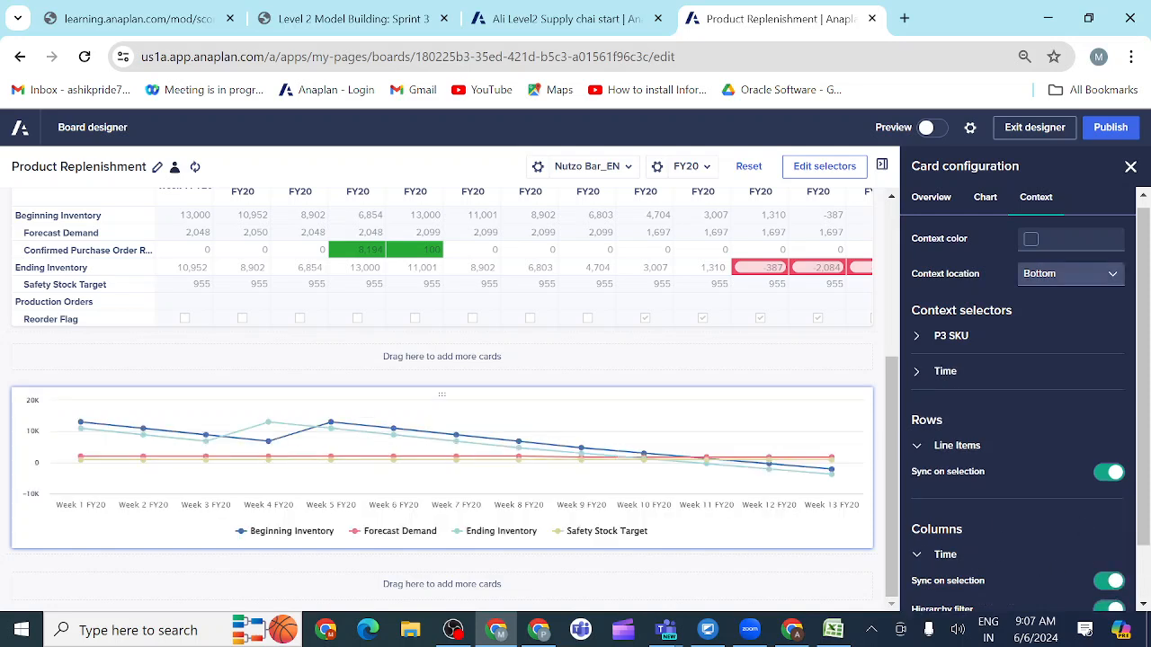
# Step: Publish the Product Replenishment board and review the published inventory grid and chart
pyautogui.click(1106, 131)
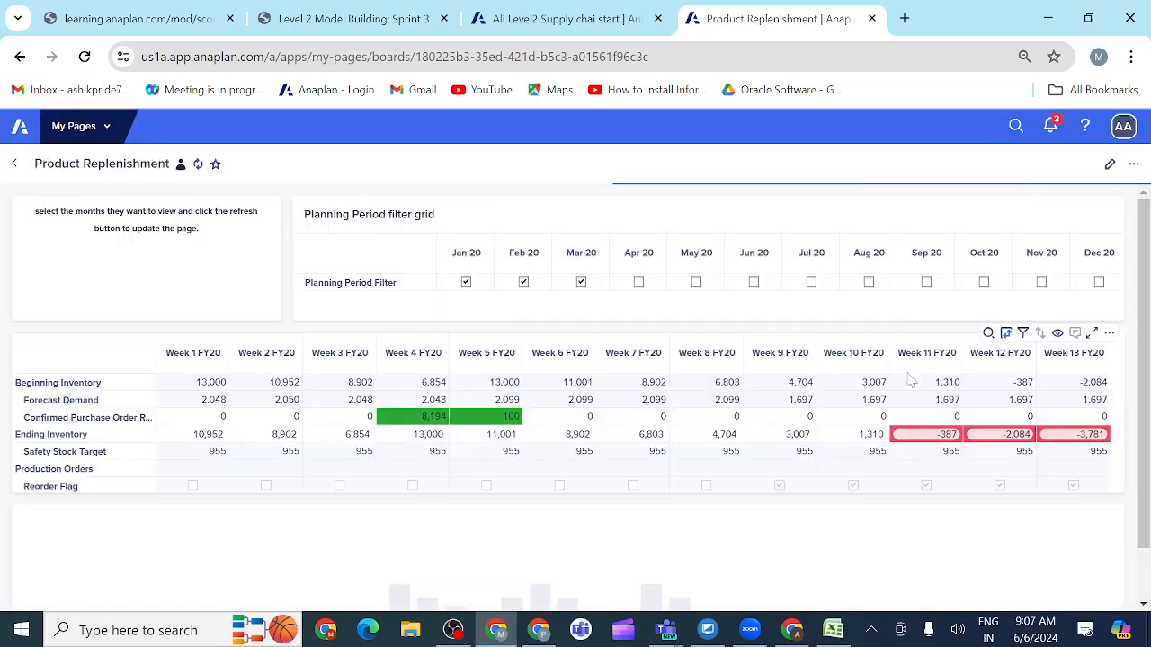
pyautogui.scroll(-5, 862, 451)
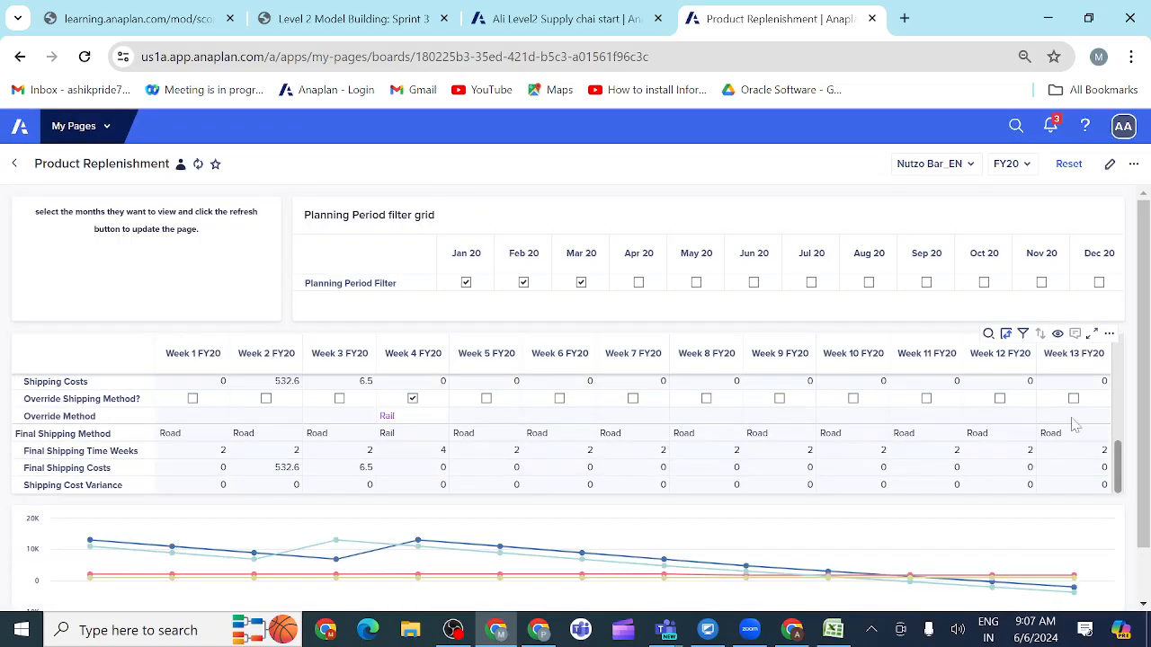
pyautogui.scroll(-1, 1146, 446)
pyautogui.scroll(-2, 1146, 447)
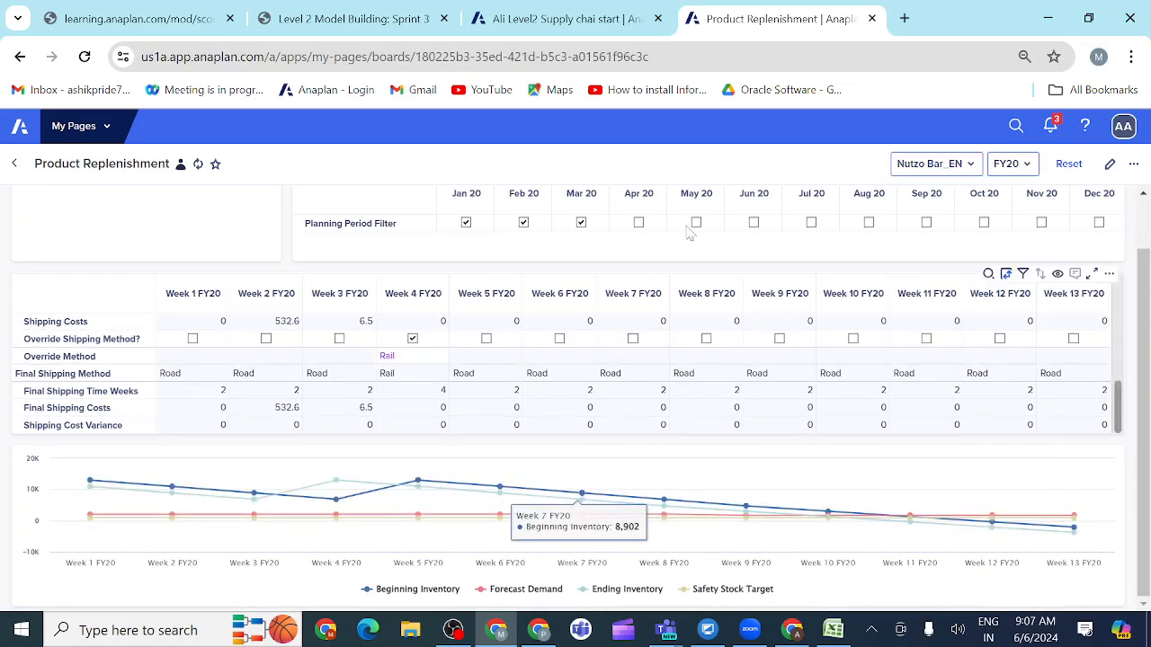
# Step: Review the prototype, the build requirements and the end user checklist in activity 3.3.12
pyautogui.click(353, 28)
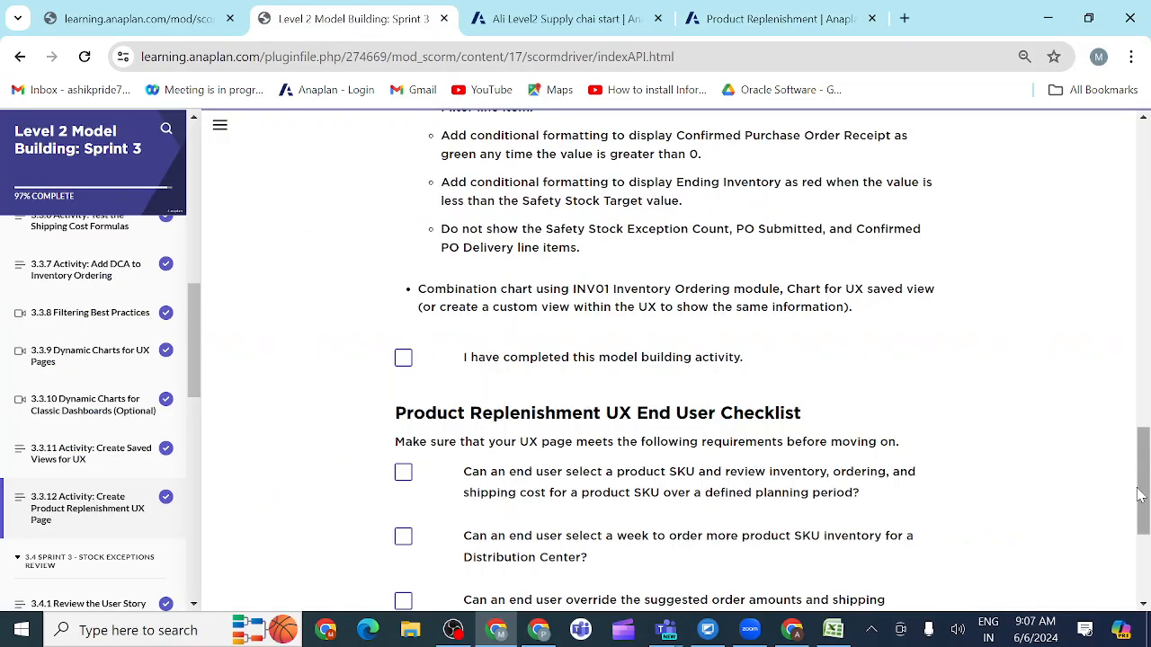
pyautogui.moveTo(1140, 494); pyautogui.dragTo(1052, 272)
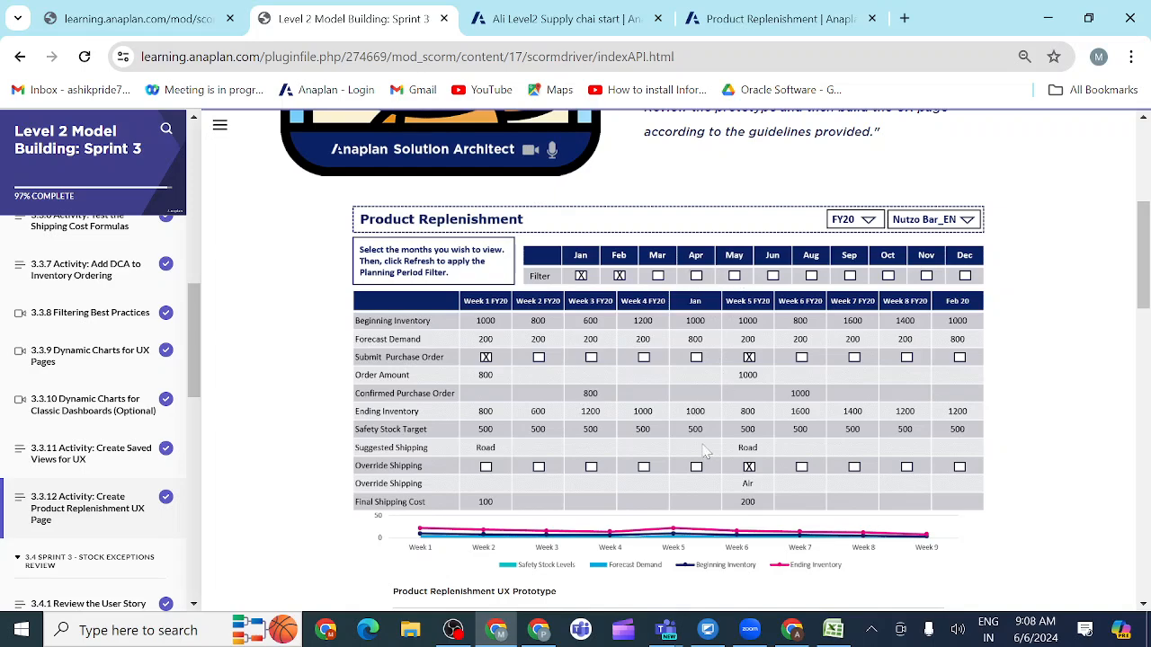
pyautogui.scroll(-4, 706, 451)
pyautogui.scroll(2, 693, 416)
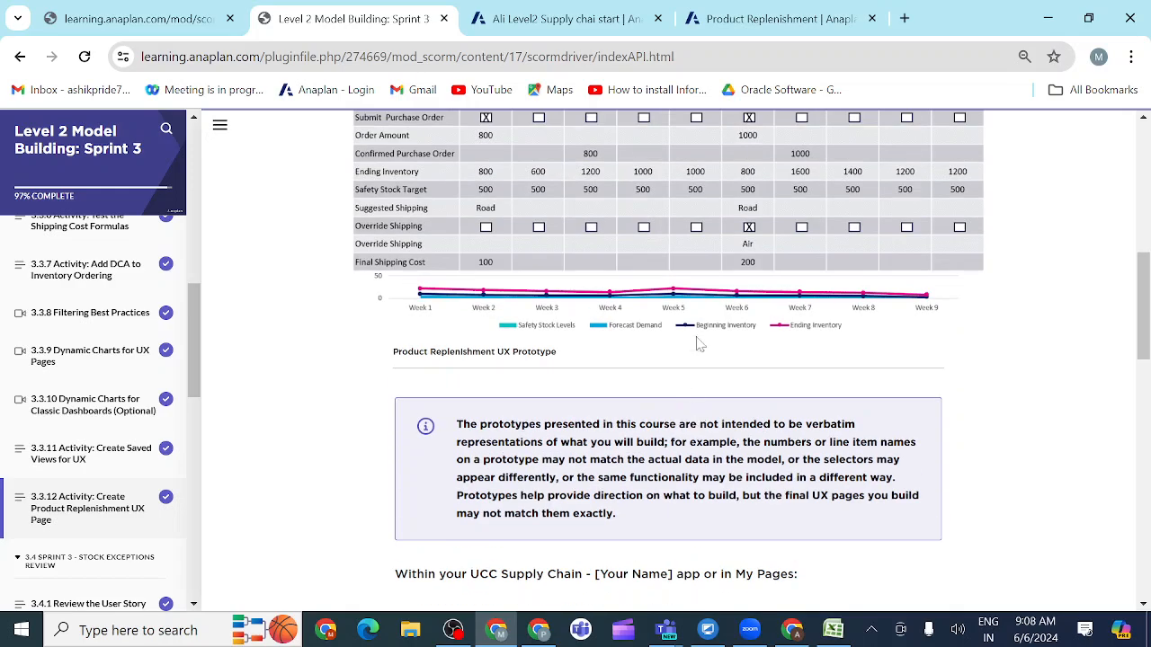
pyautogui.scroll(-2, 733, 388)
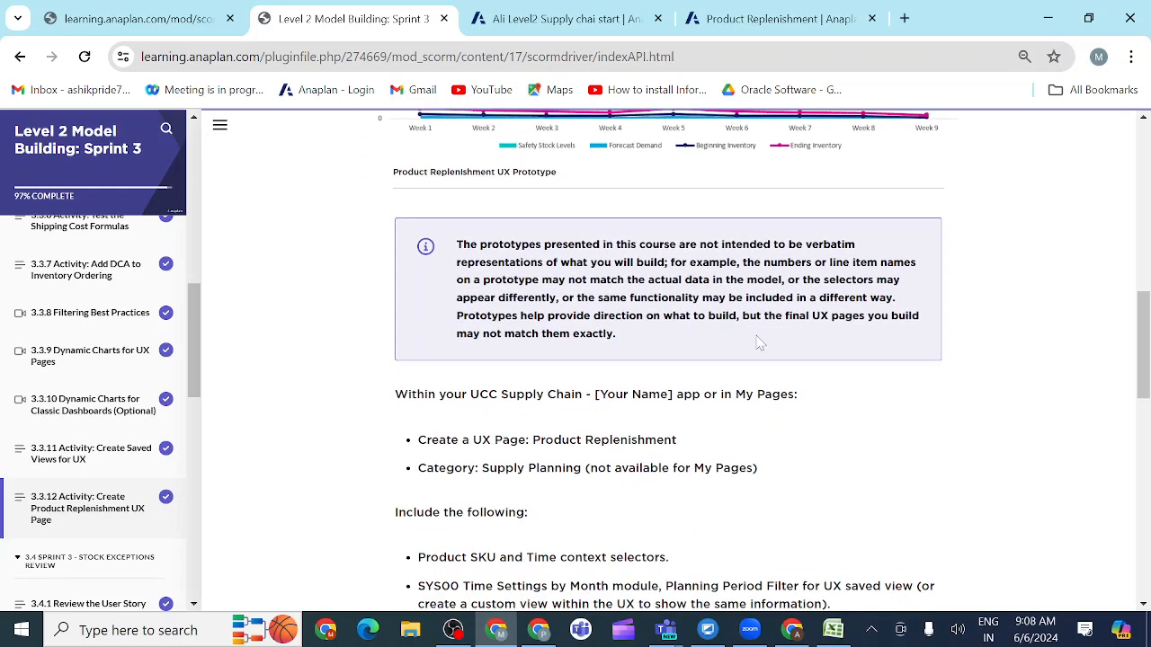
pyautogui.scroll(1, 759, 344)
pyautogui.scroll(1, 760, 343)
pyautogui.scroll(-9, 759, 343)
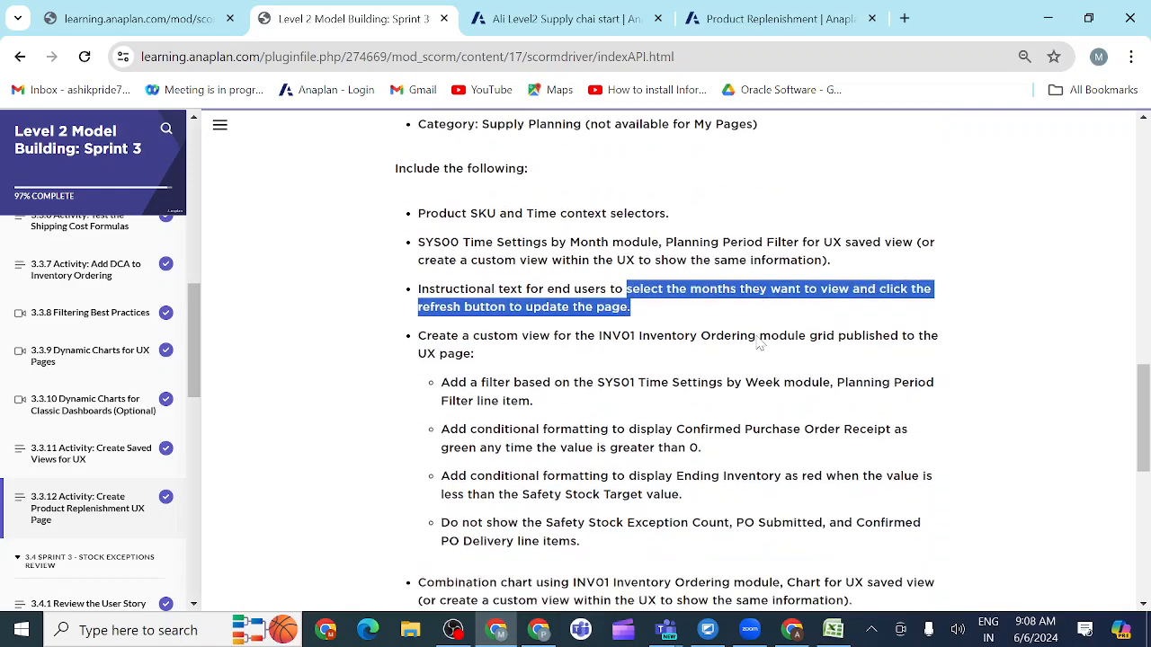
pyautogui.scroll(-4, 760, 343)
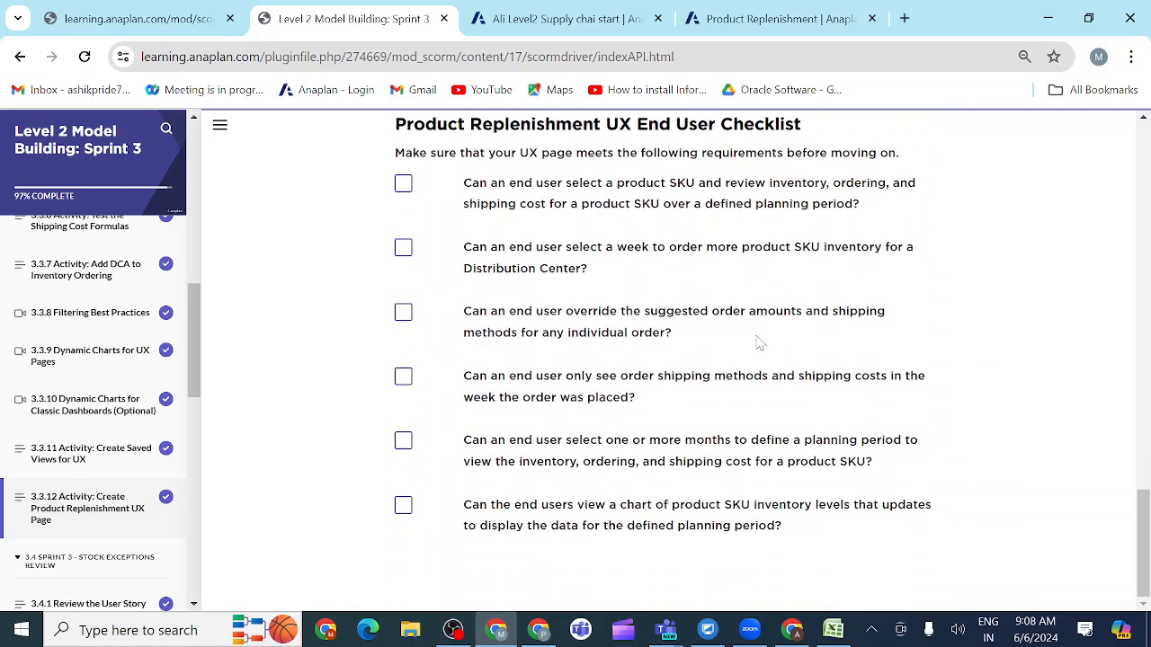
pyautogui.scroll(3, 760, 344)
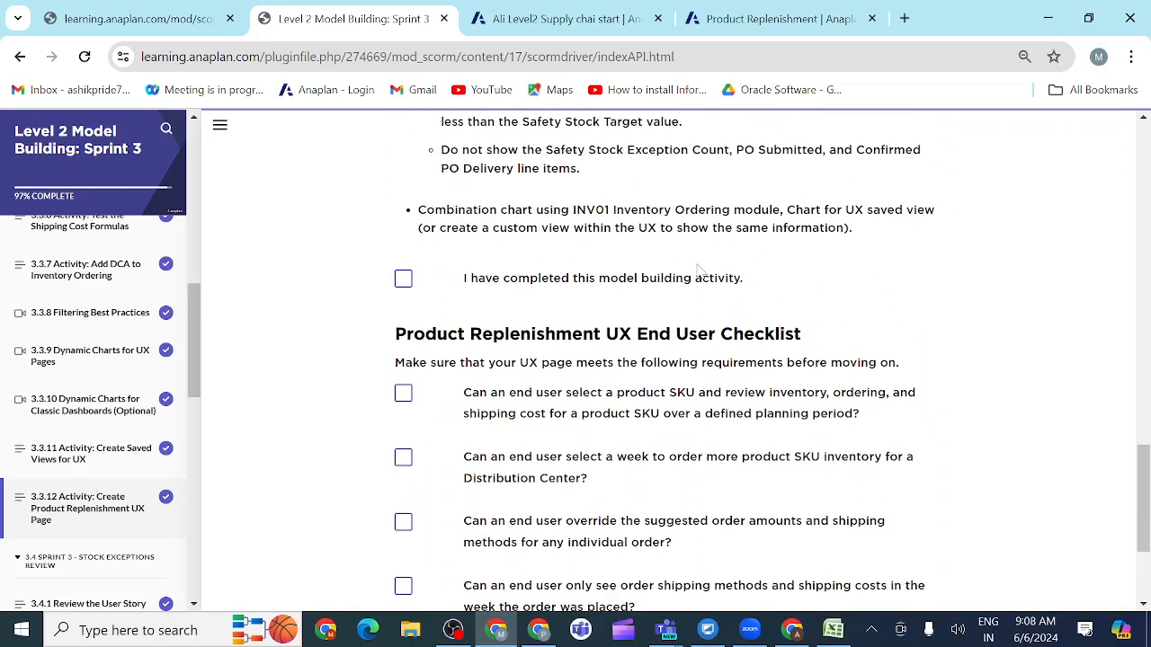
# Step: Check the published Product Replenishment grid and chart, and reread the end user checklist in the course
pyautogui.click(754, 21)
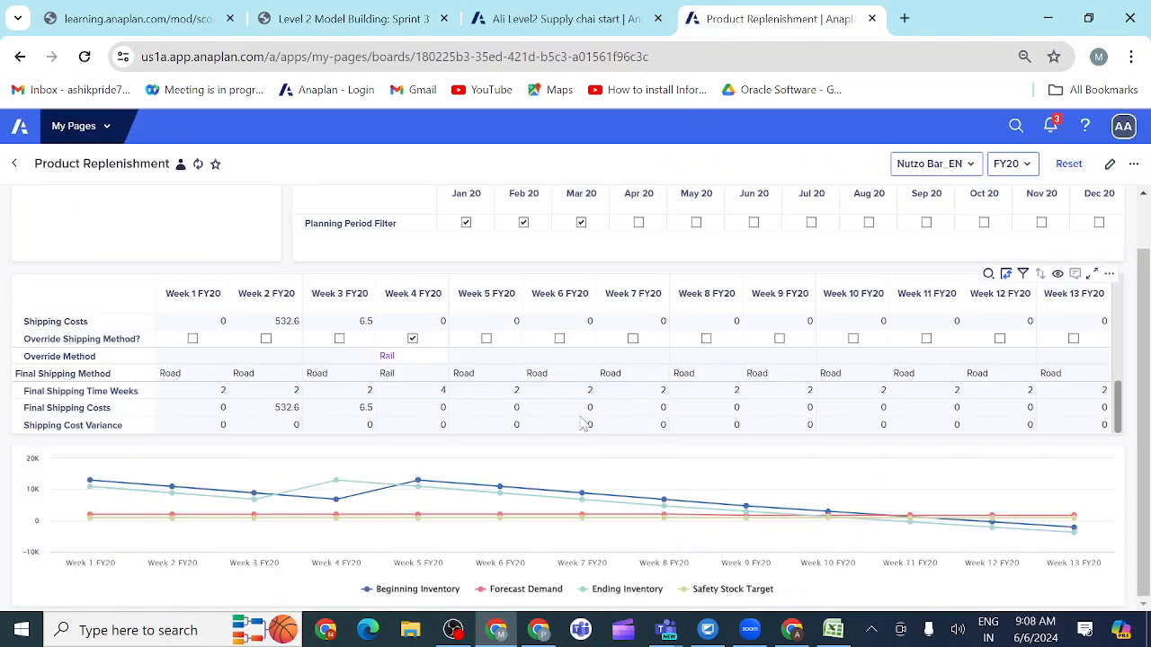
pyautogui.scroll(1, 585, 425)
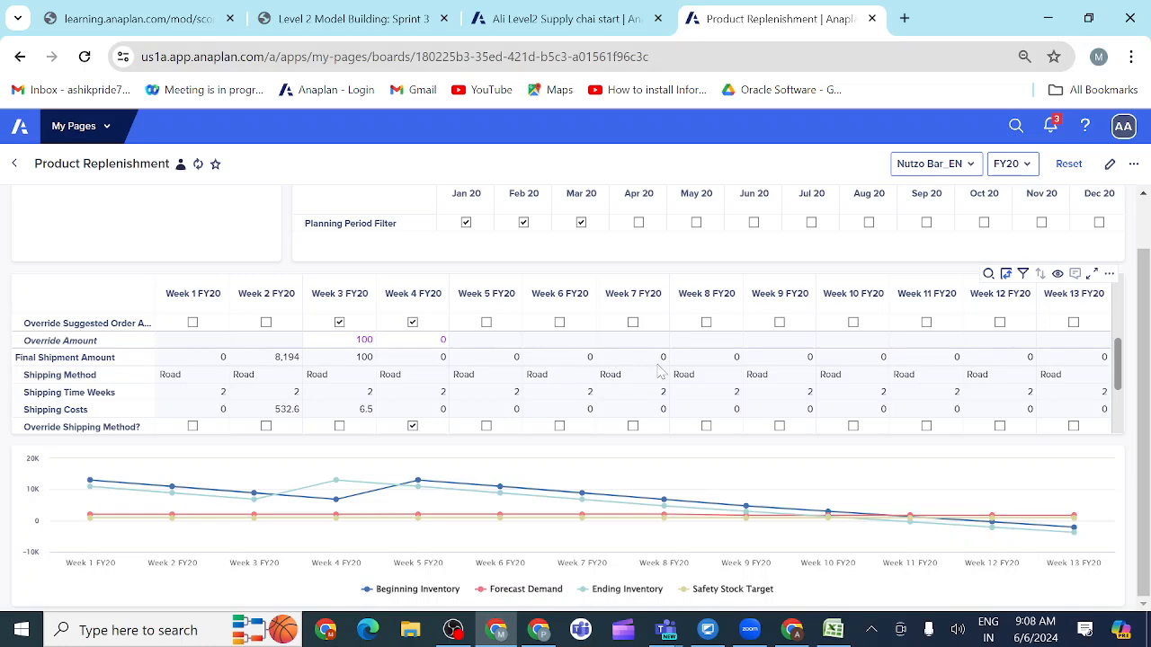
pyautogui.click(376, 18)
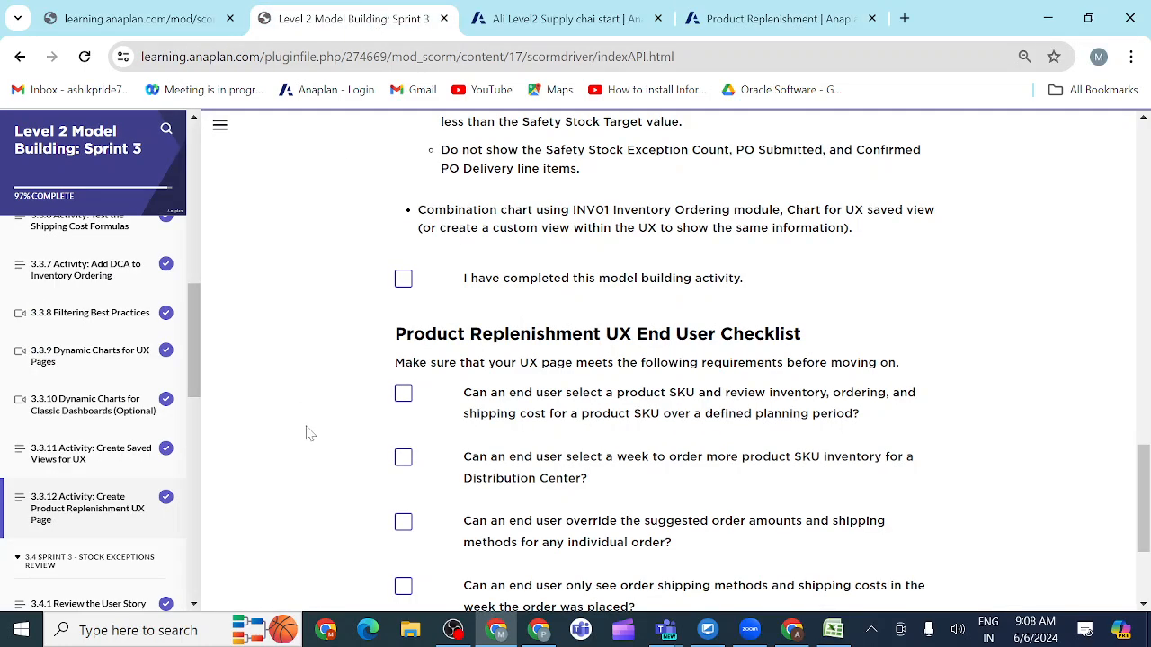
pyautogui.scroll(-3, 305, 433)
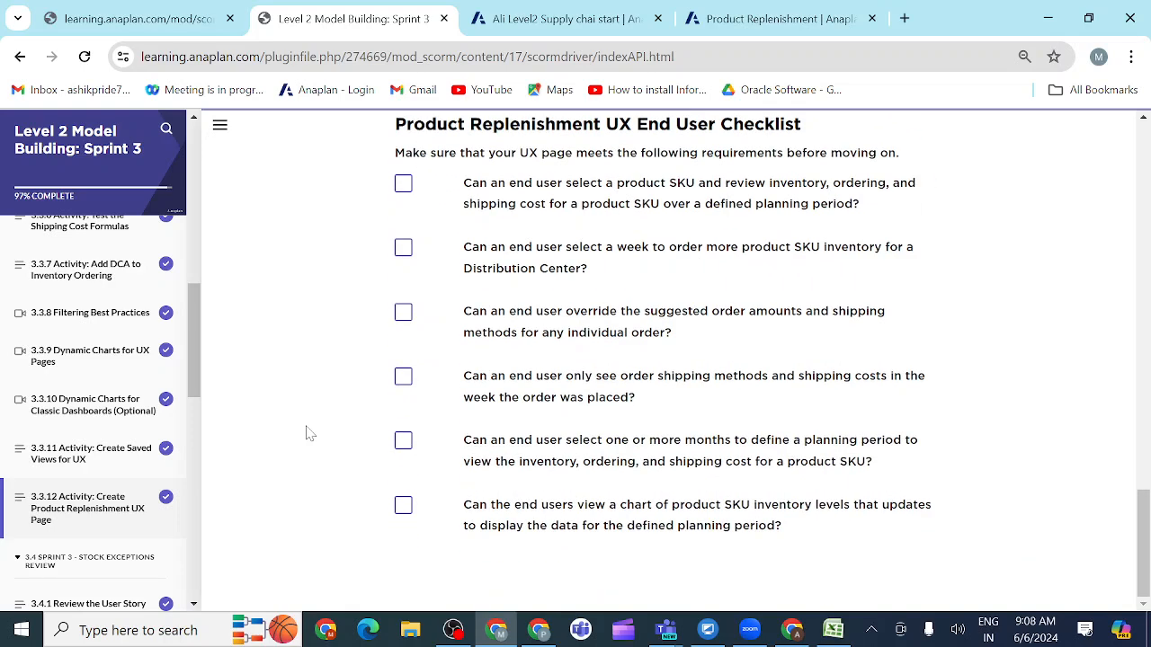
# Step: Open lesson 3.4.1 Review the User Story, read User Story 4 and look through the remaining Sprint 3 lessons
pyautogui.moveTo(198, 394); pyautogui.dragTo(154, 428)
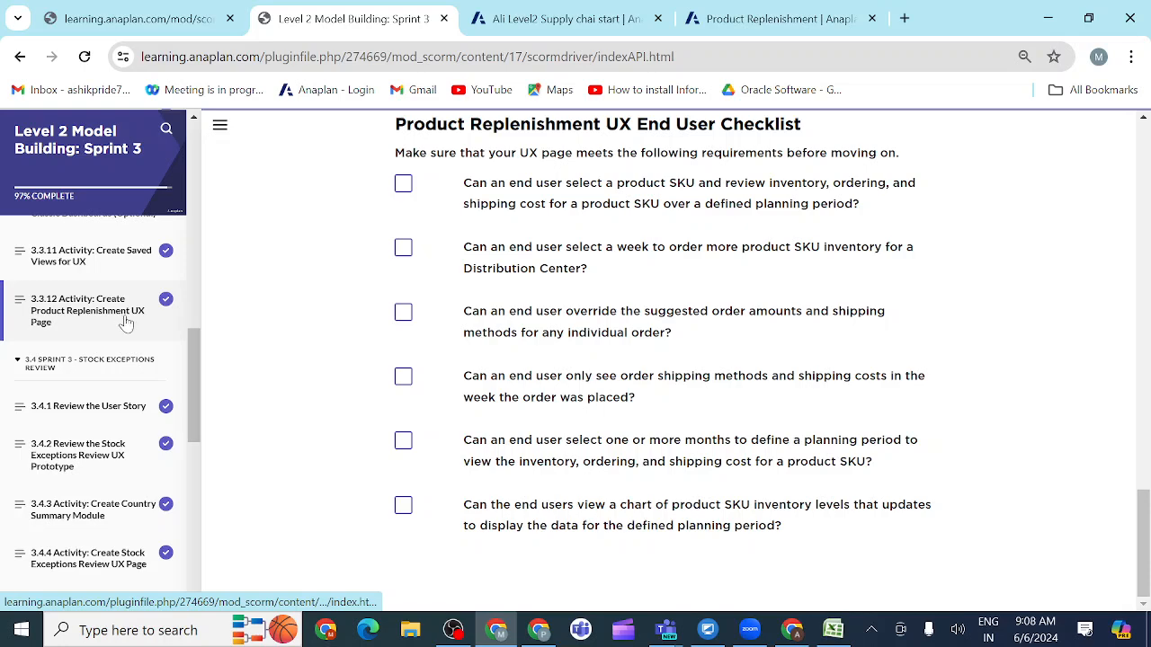
pyautogui.click(99, 409)
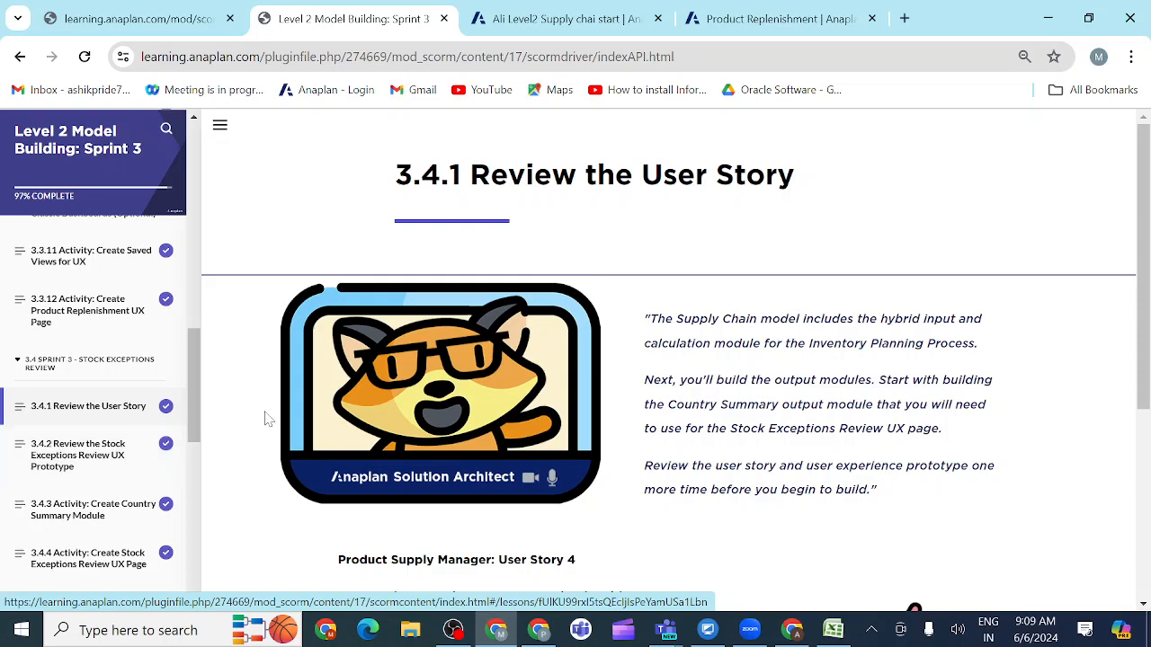
pyautogui.scroll(-4, 839, 485)
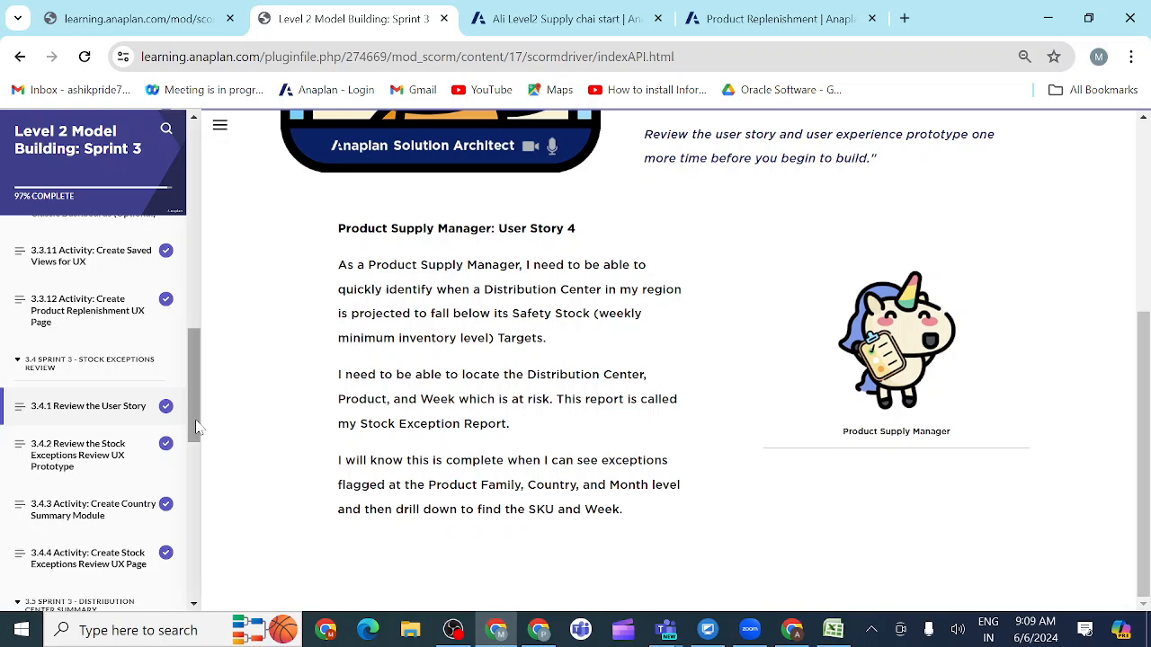
pyautogui.moveTo(196, 420); pyautogui.dragTo(196, 456)
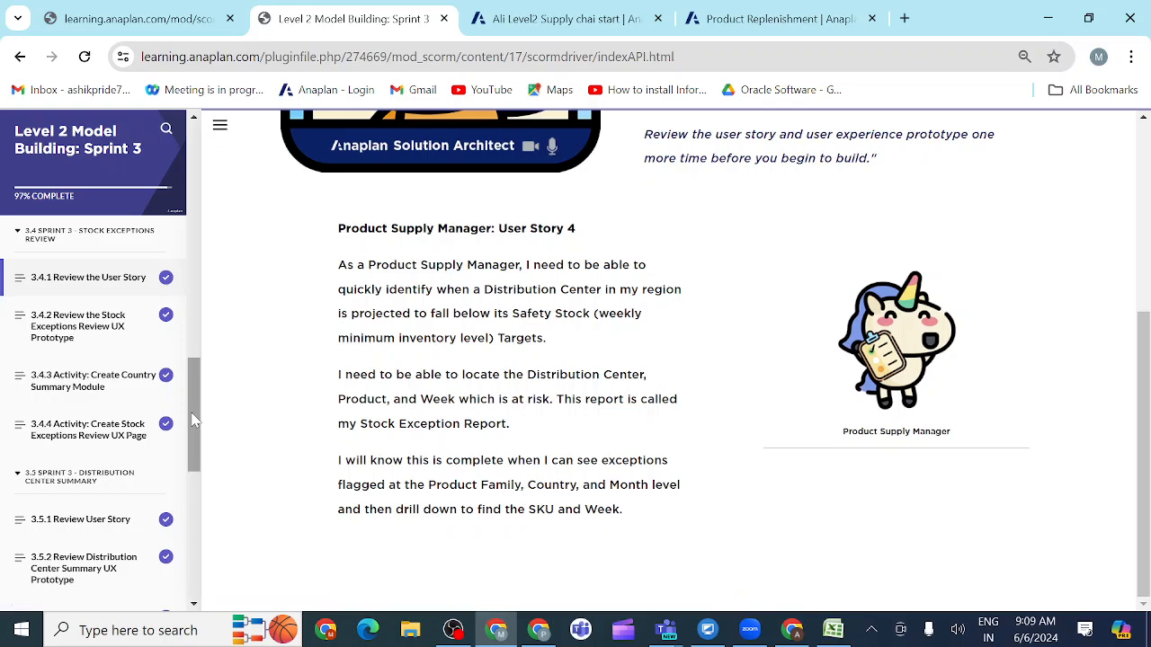
pyautogui.moveTo(194, 423); pyautogui.dragTo(203, 460)
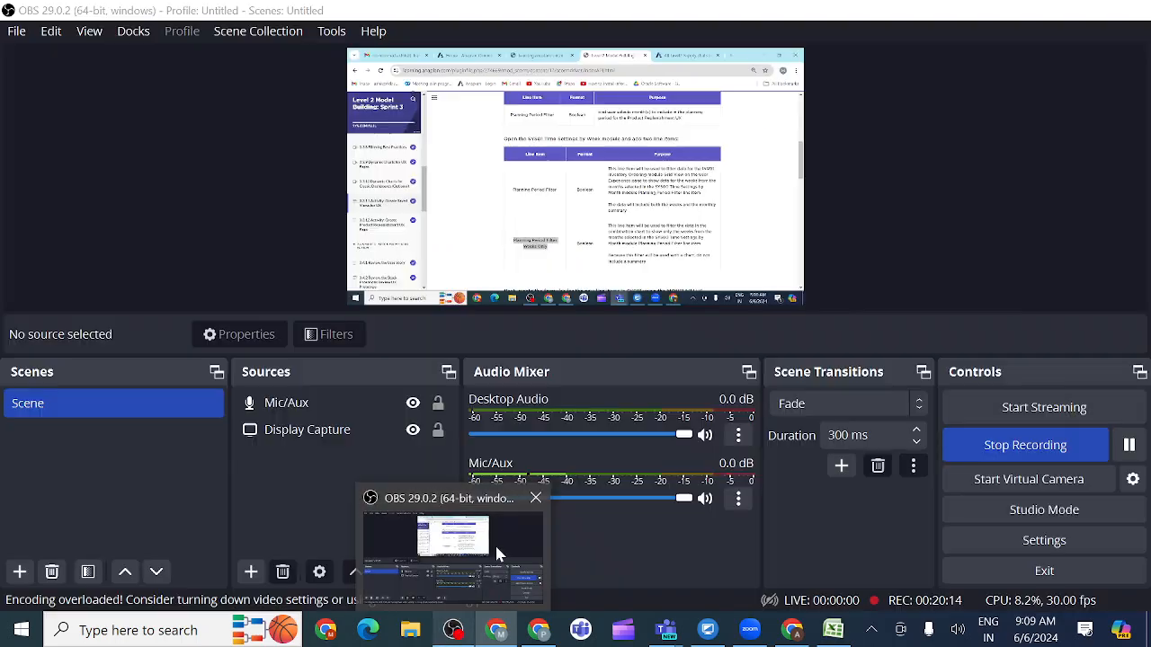
# Step: Switch to the Anaplan evening class meeting in Microsoft Teams and stop sharing the screen
pyautogui.click(495, 543)
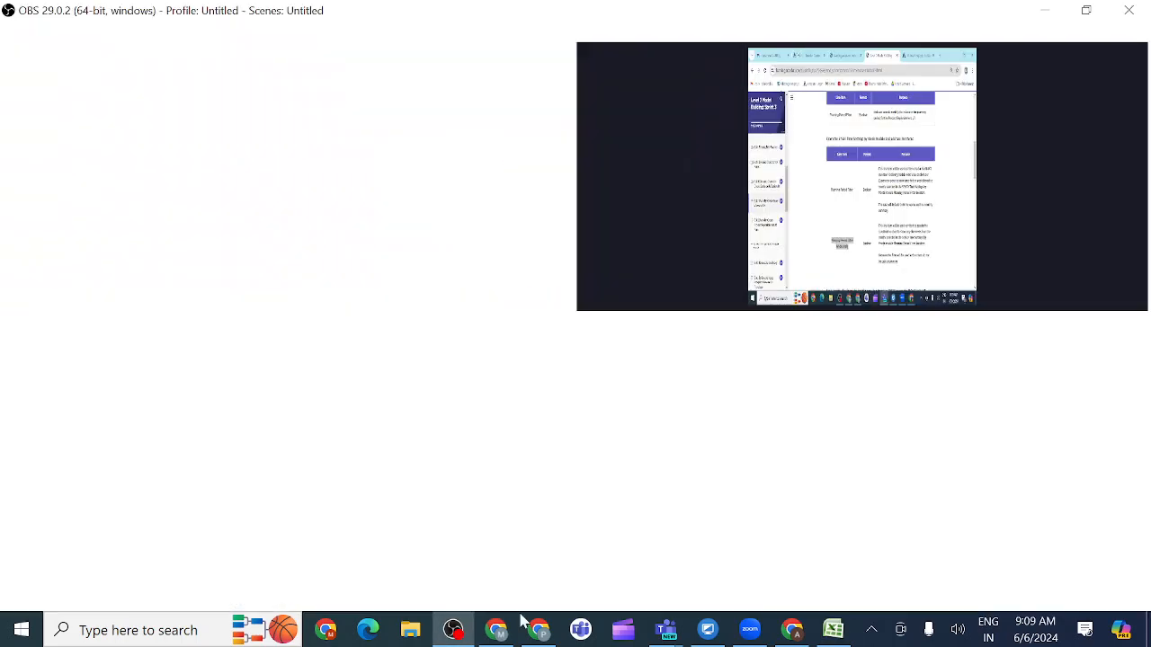
pyautogui.moveTo(664, 633)
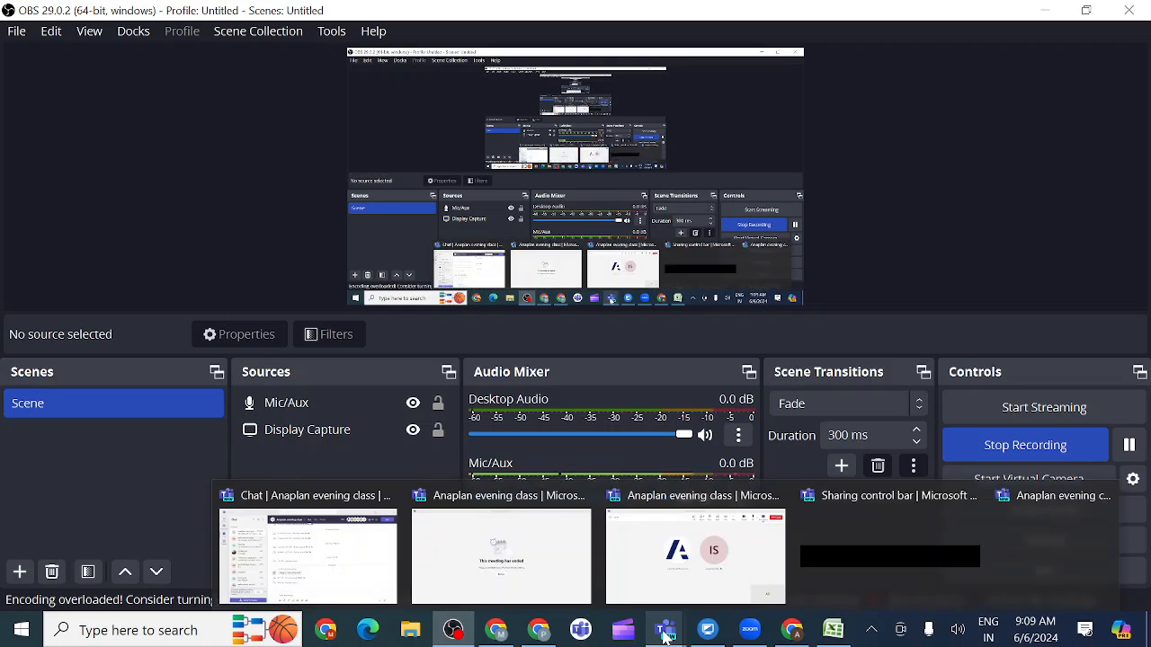
pyautogui.click(667, 576)
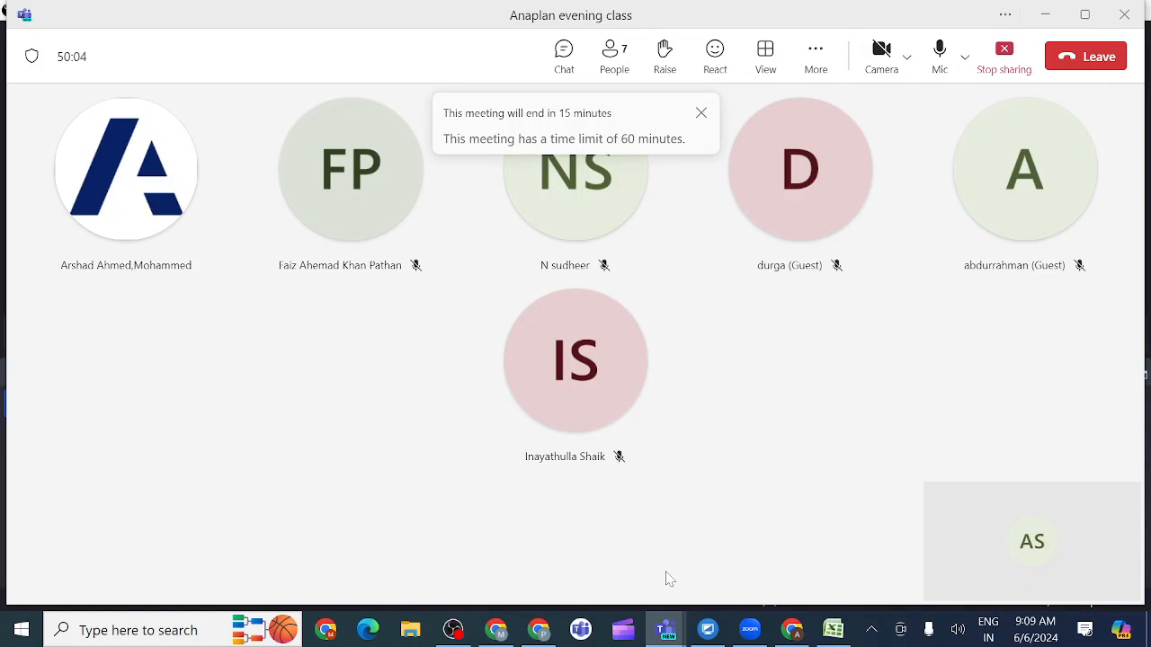
pyautogui.click(1000, 55)
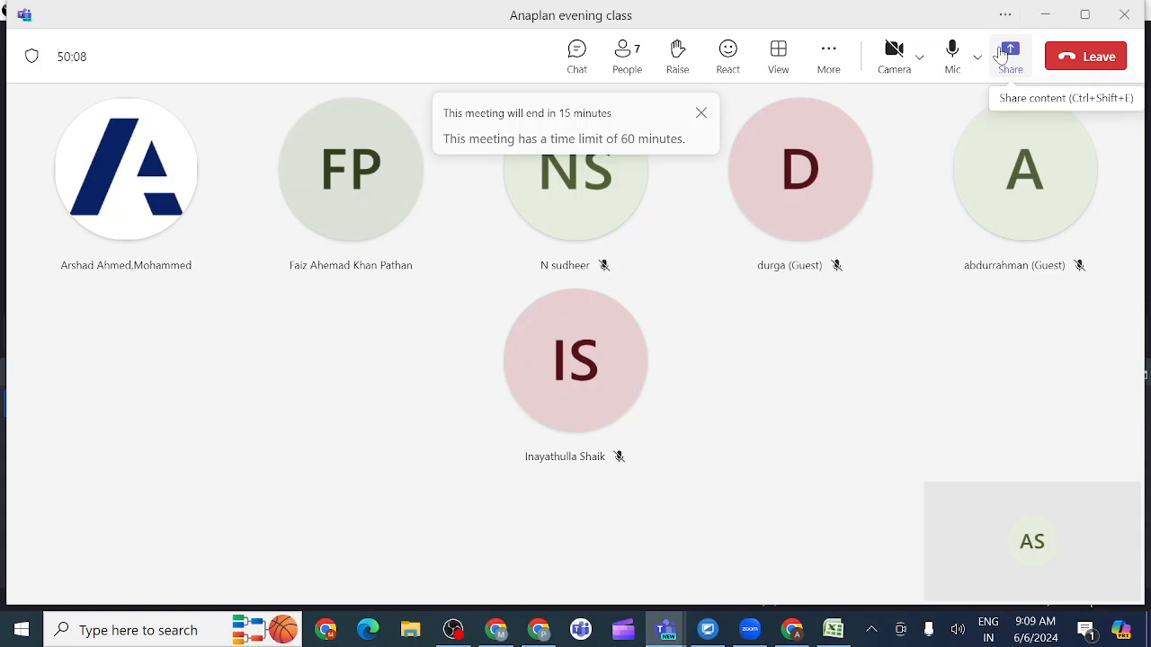
# Step: Switch from the Teams meeting to the OBS window with the recording controls
pyautogui.moveTo(810, 205)
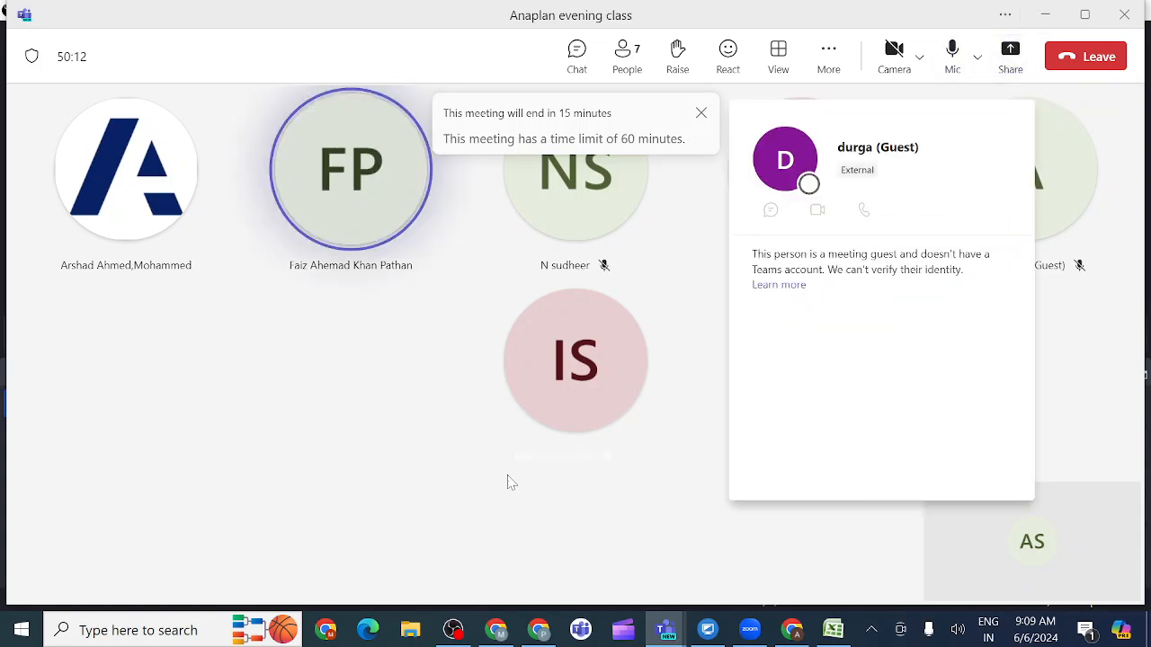
pyautogui.moveTo(453, 631)
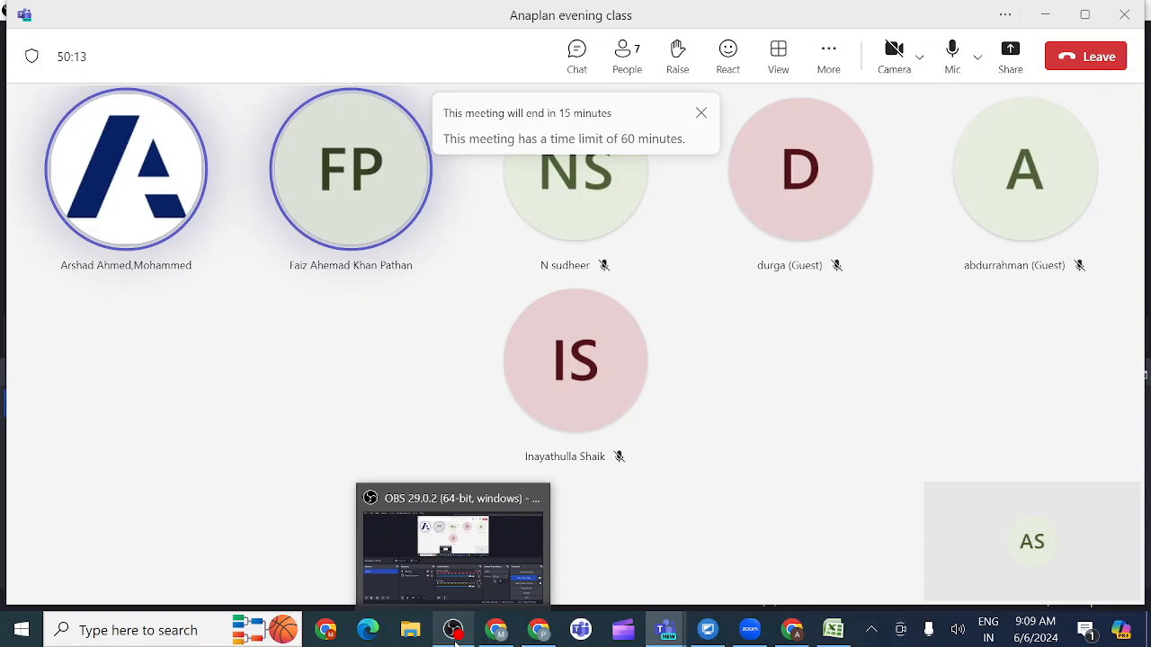
pyautogui.click(514, 557)
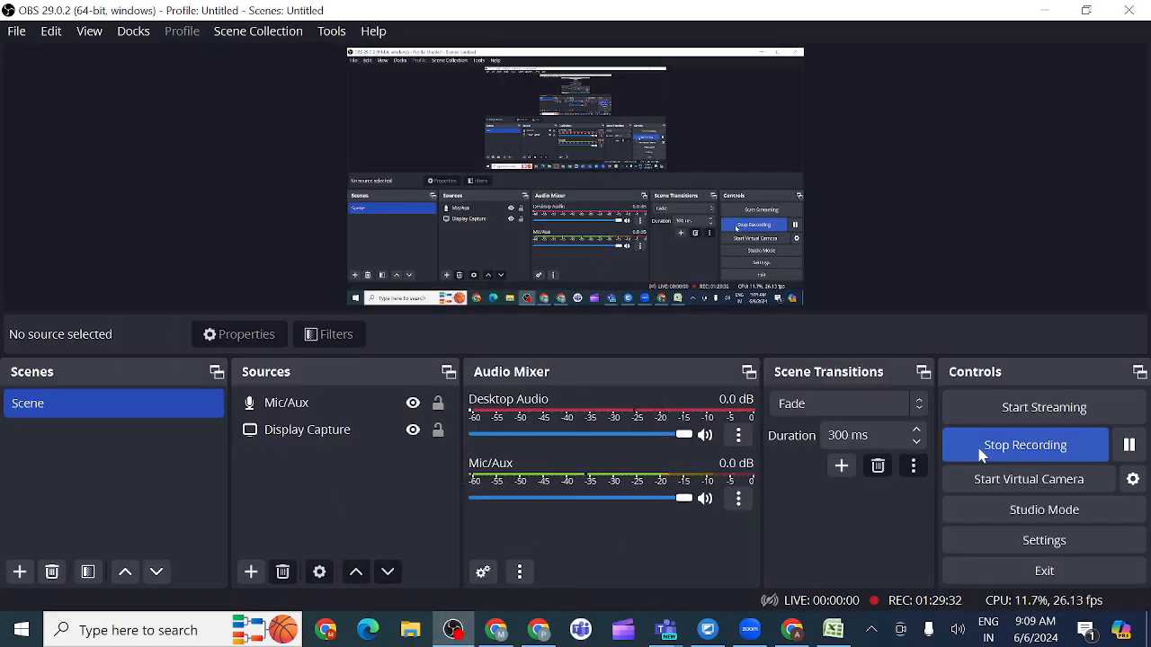